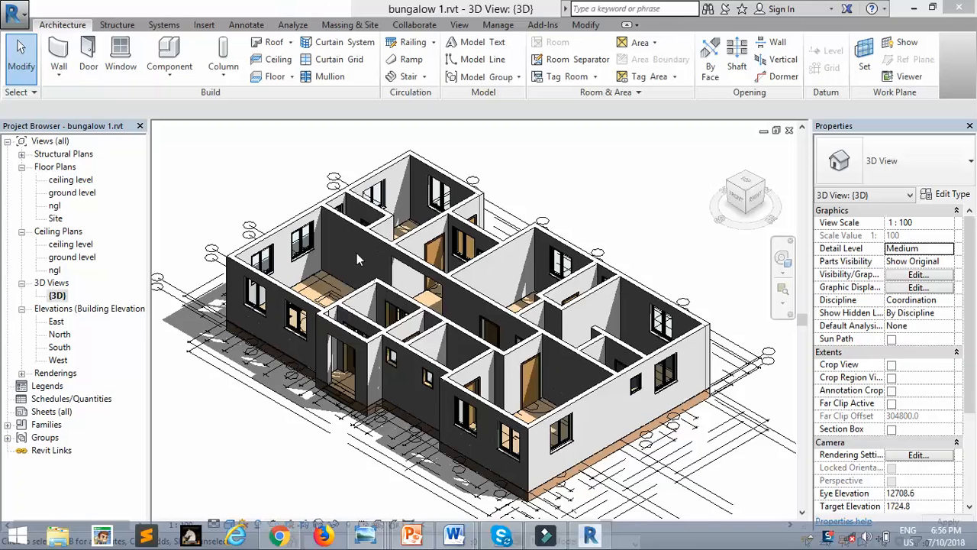
Step: Open the South elevation and look over the facade along its full length
scroll(345, 306, up, 5)
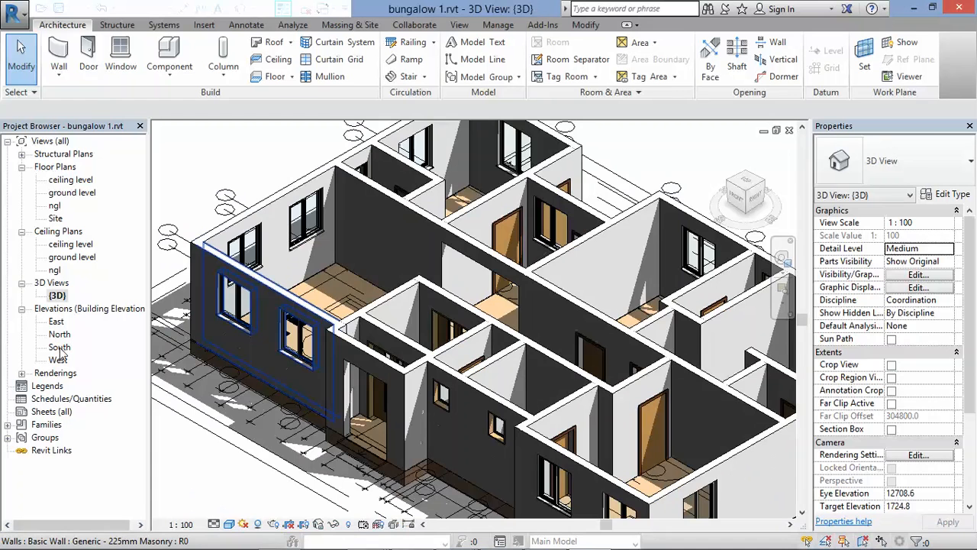
double_click(59, 347)
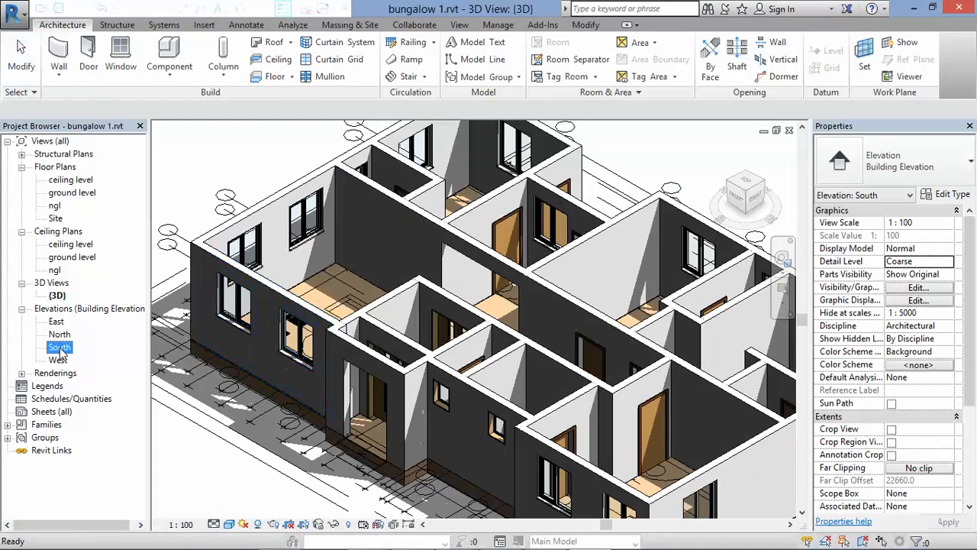
scroll(577, 317, up, 3)
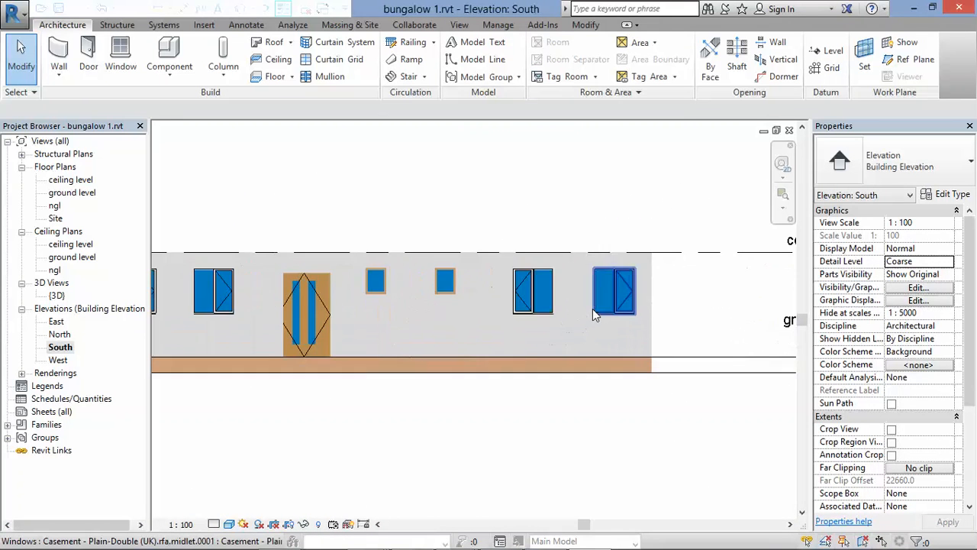
scroll(647, 352, down, 1)
scroll(229, 338, up, 2)
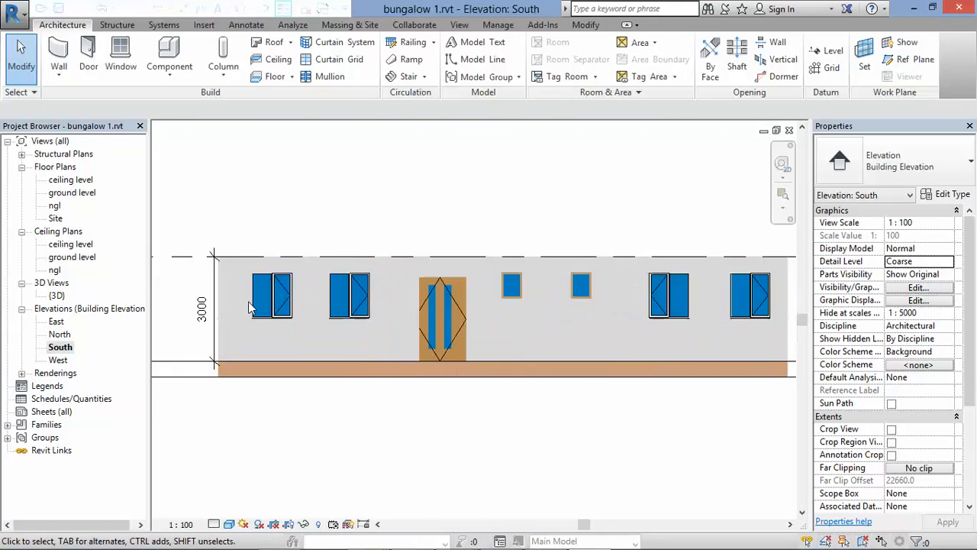
scroll(252, 294, down, 2)
scroll(86, 359, up, 1)
Step: In the North elevation, set the visual style to Realistic and turn on shadows
double_click(59, 334)
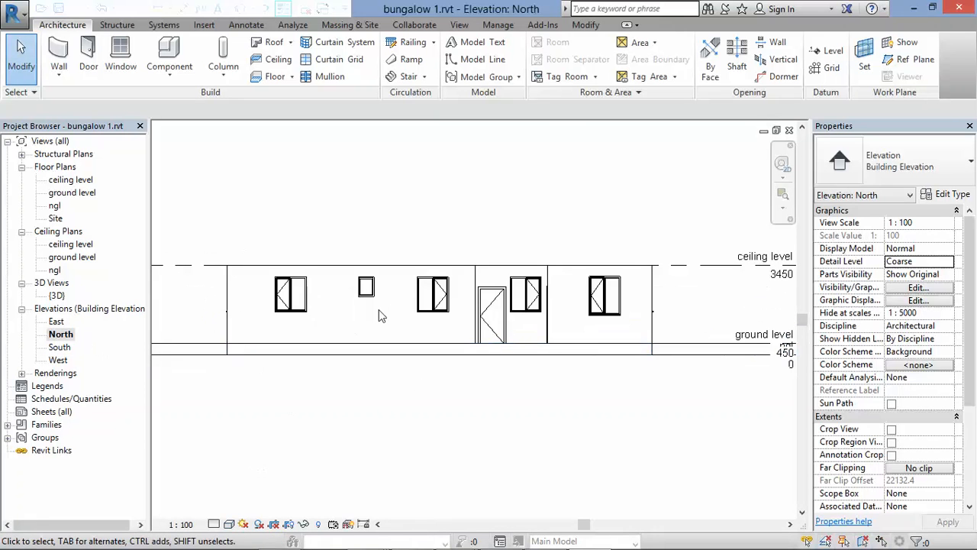
scroll(382, 310, up, 1)
click(229, 524)
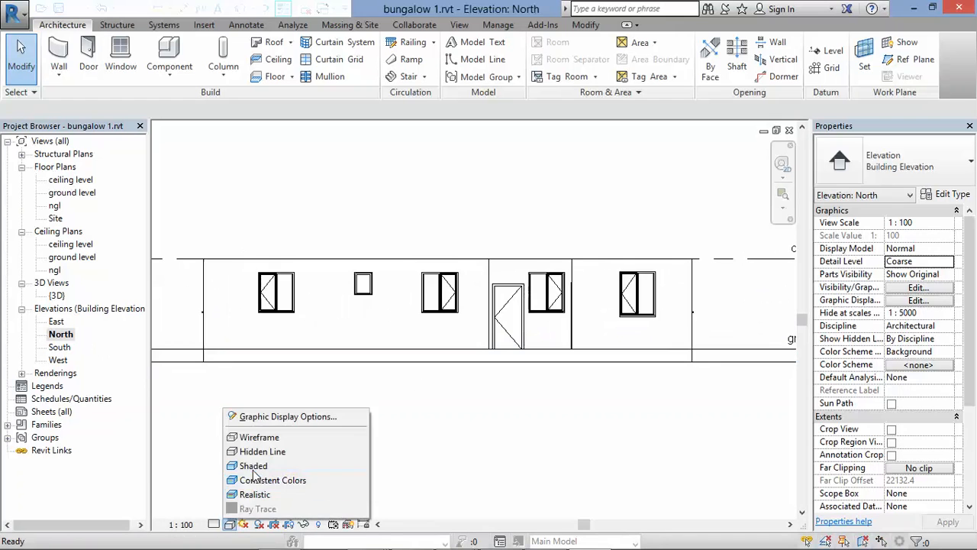
click(252, 480)
click(229, 524)
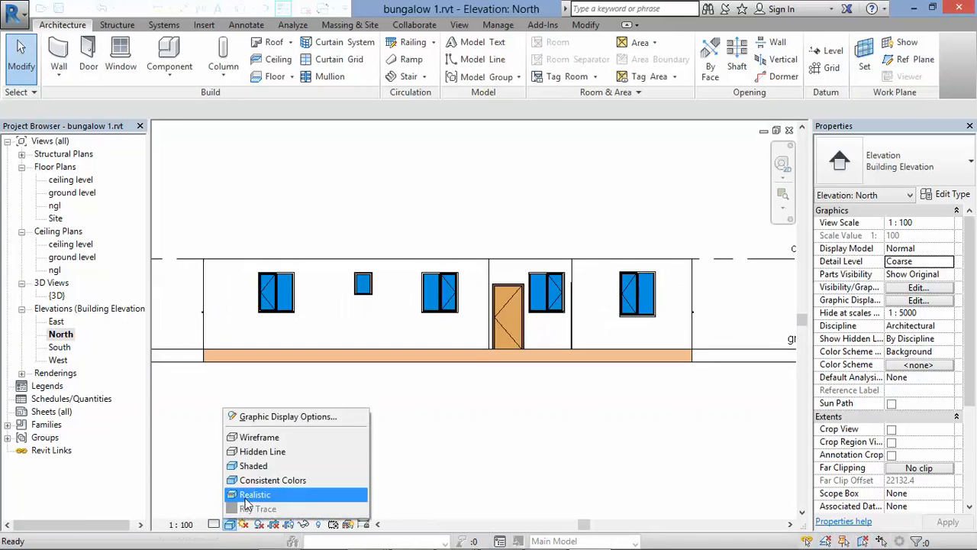
click(263, 491)
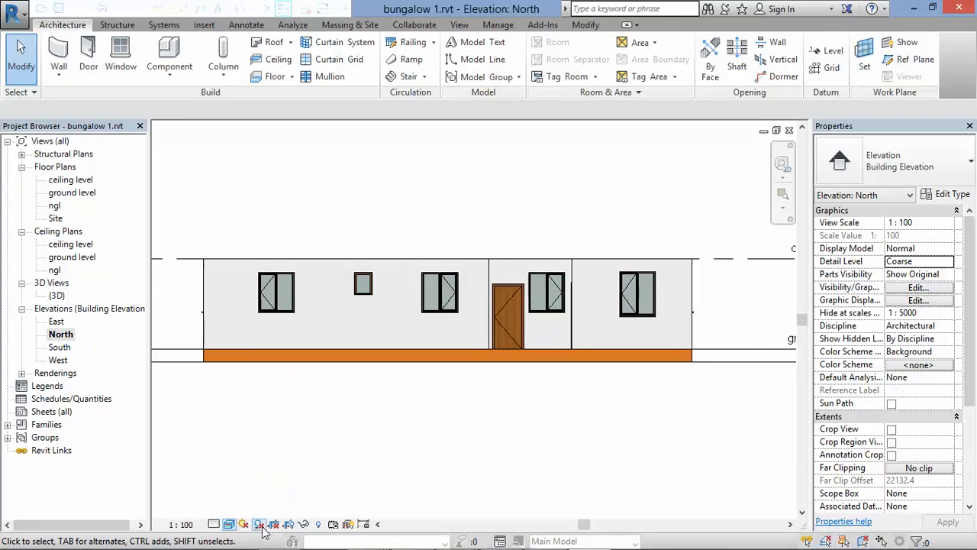
click(259, 524)
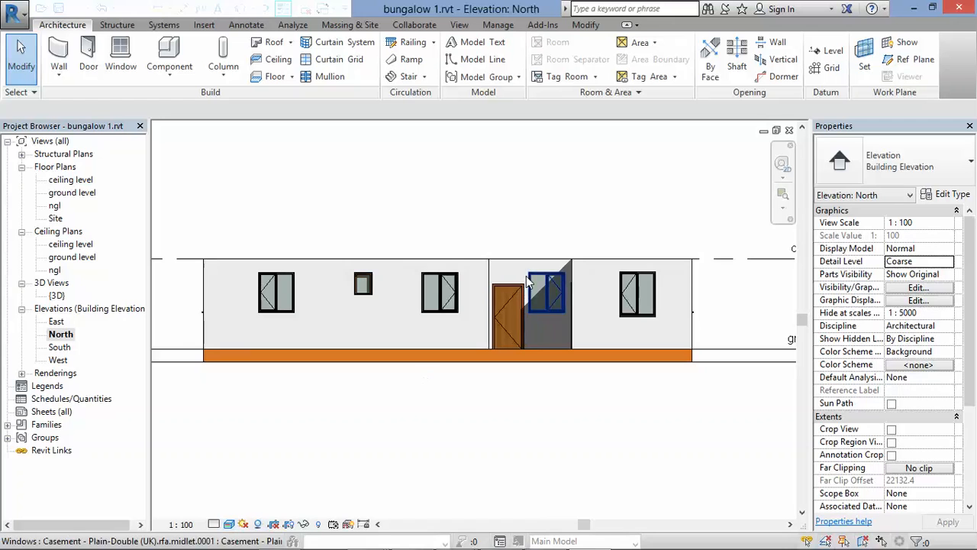
Step: Return to the South elevation and turn on its shadows
double_click(65, 346)
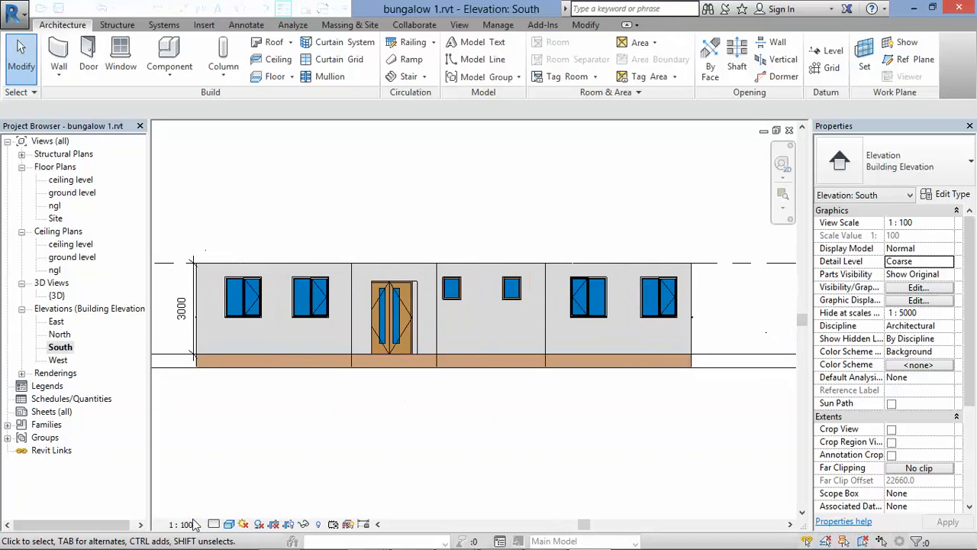
click(243, 525)
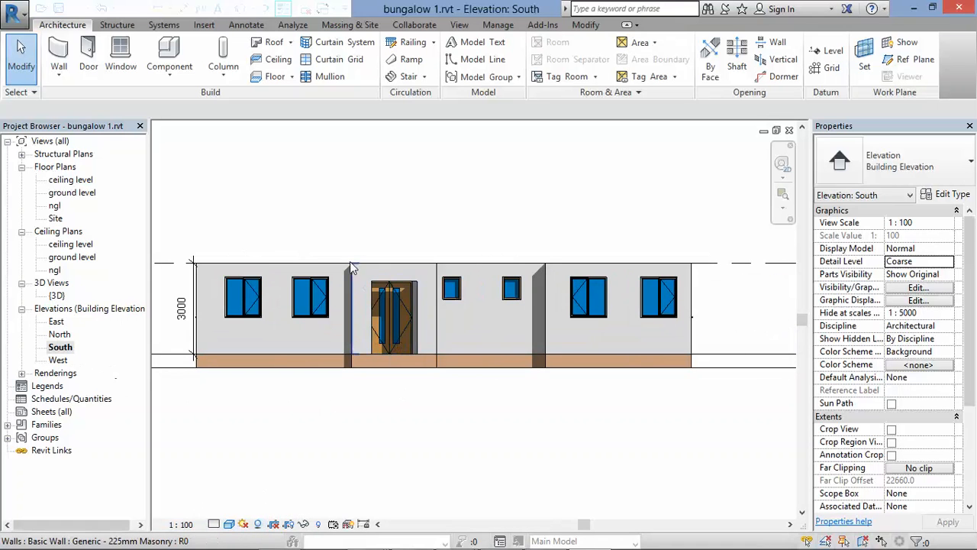
Step: Open the sun settings for the South elevation and apply the Sunlight from Top Left lighting preset
click(243, 525)
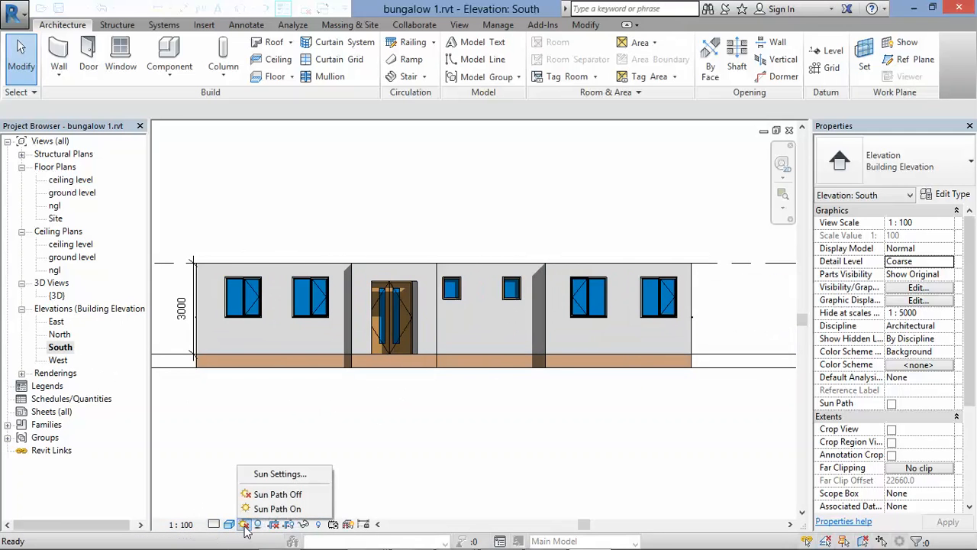
click(267, 474)
click(466, 182)
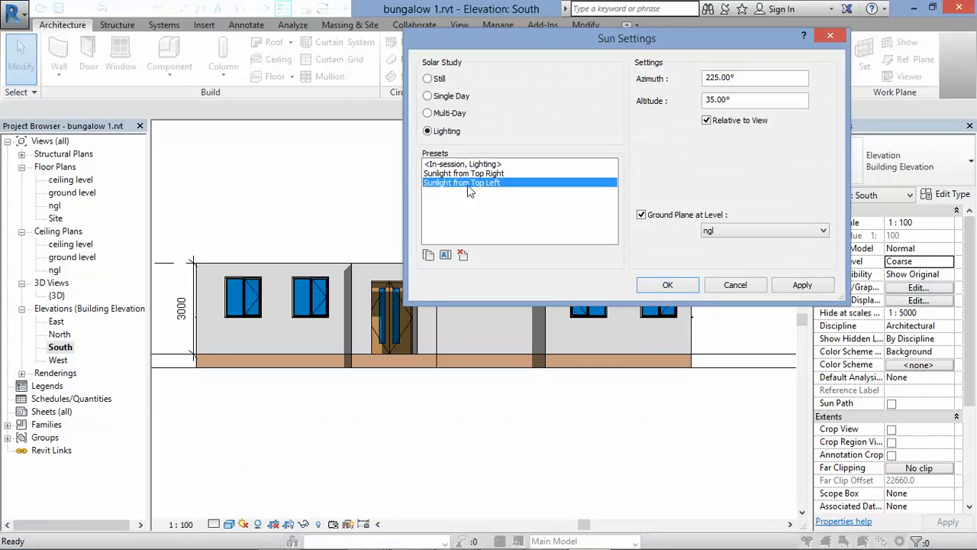
click(803, 285)
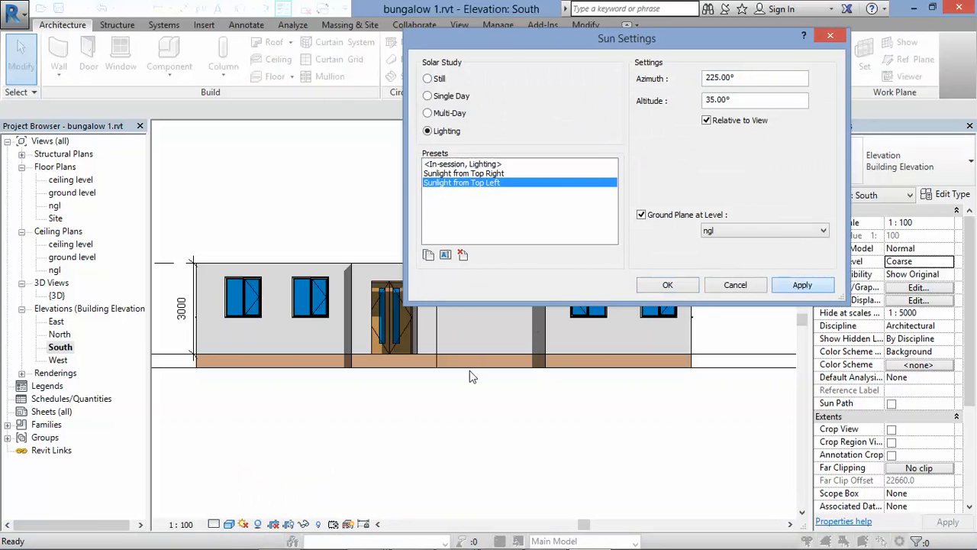
click(529, 223)
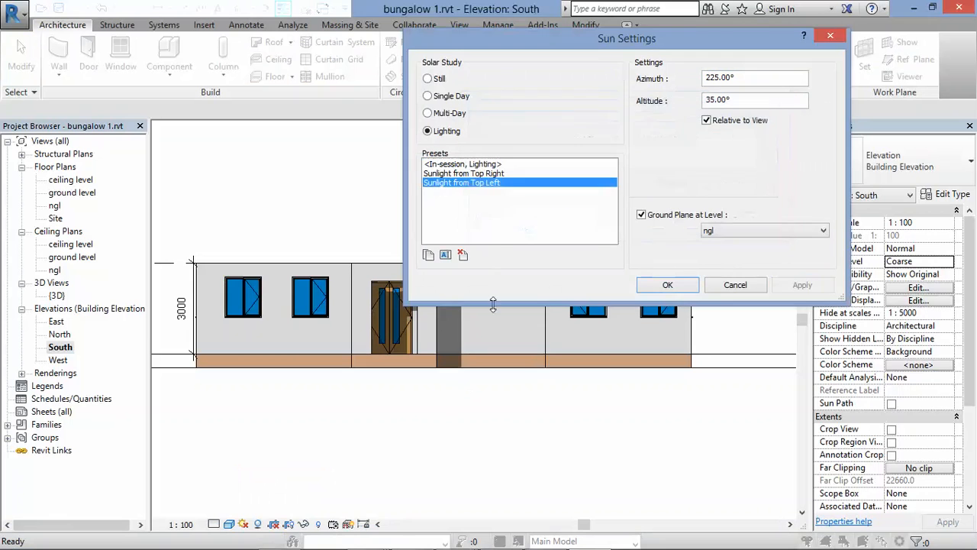
drag(572, 42, 841, 99)
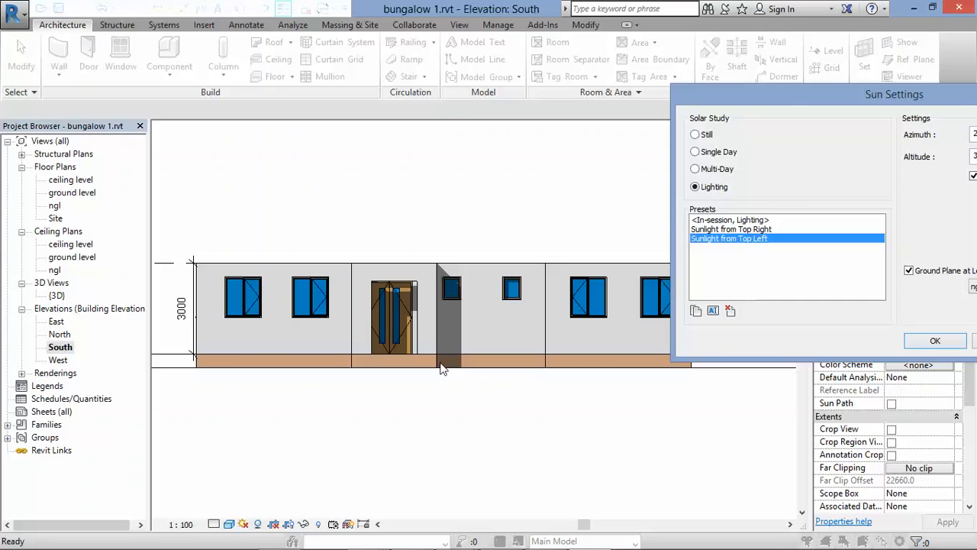
Step: Apply the Sunlight from Top Right lighting preset, and select the in-session lighting preset
click(721, 232)
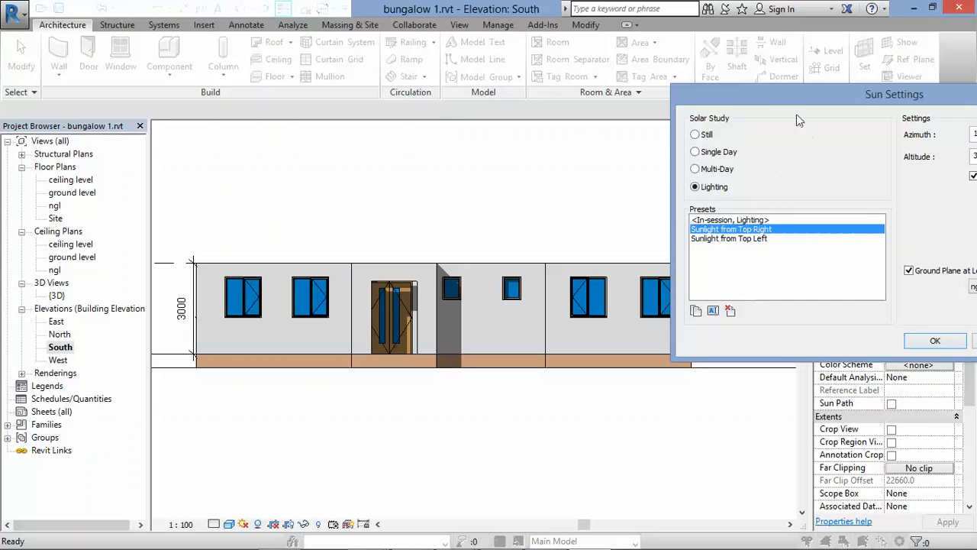
drag(796, 97, 682, 98)
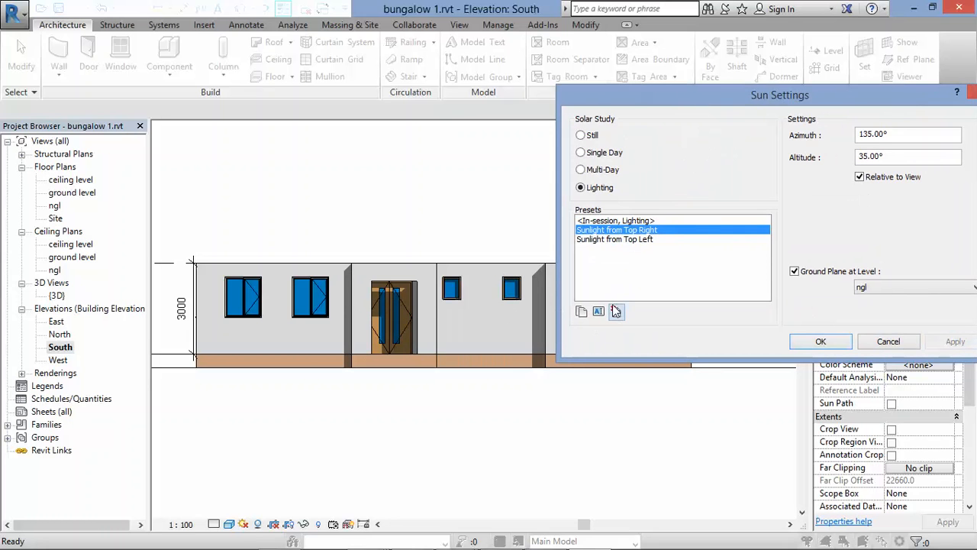
click(604, 221)
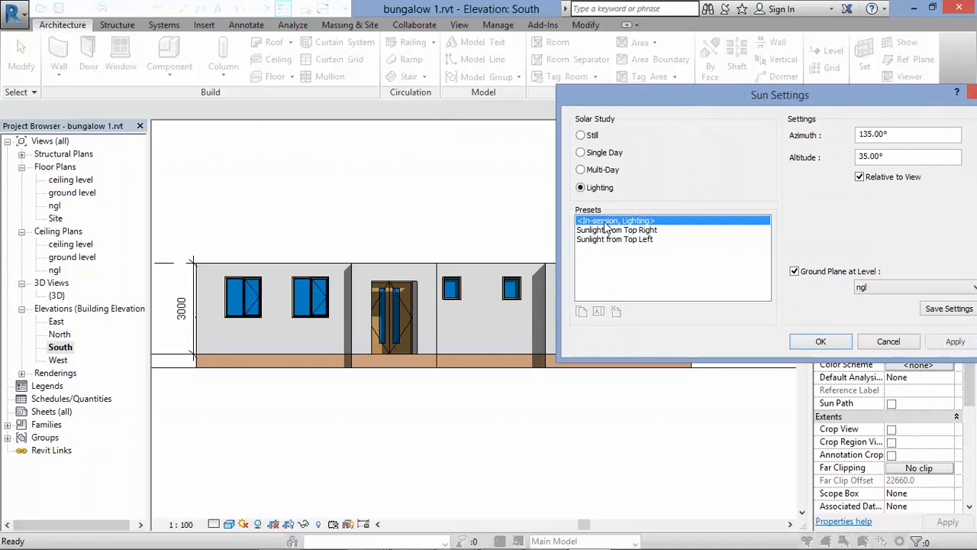
Step: Try the Multi-Day and Single Day solar studies on the South elevation, applying each one
click(581, 170)
click(956, 342)
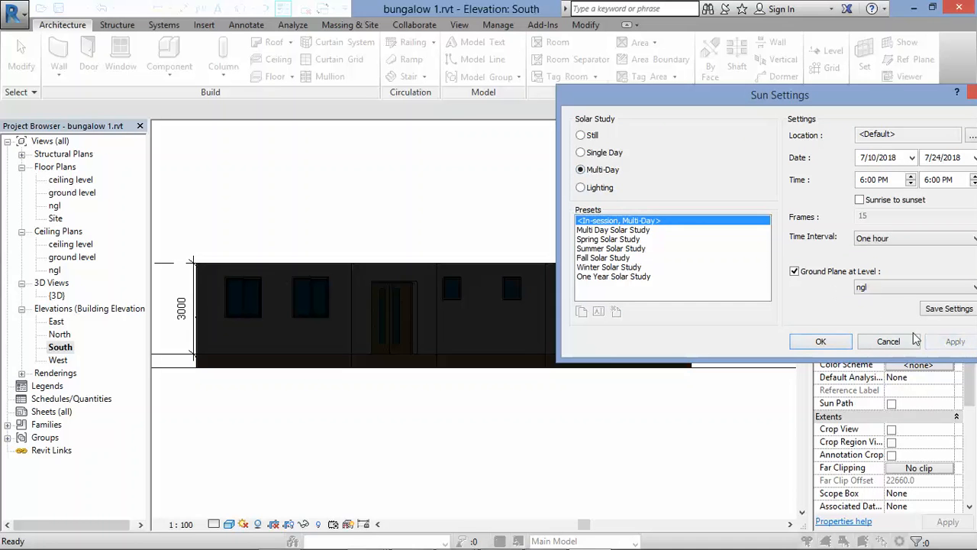
click(581, 152)
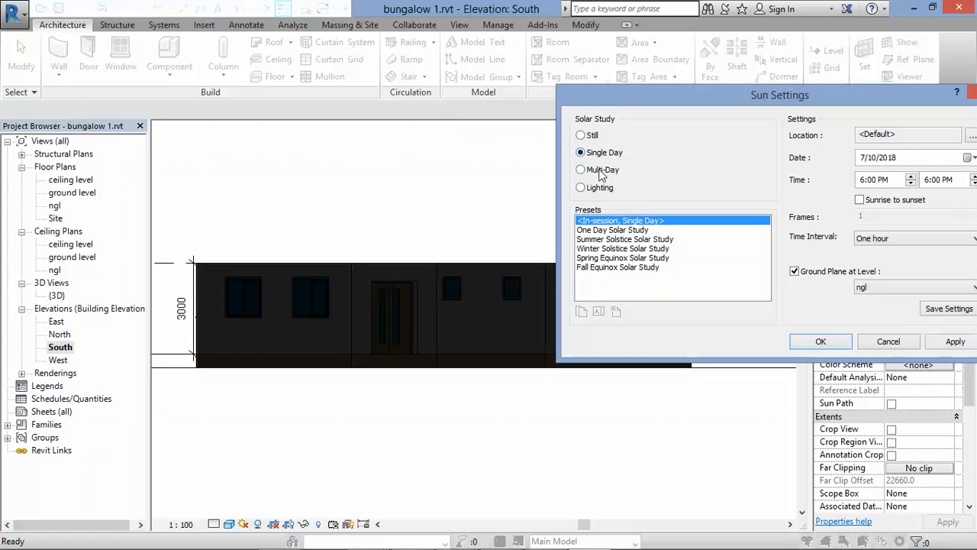
click(956, 343)
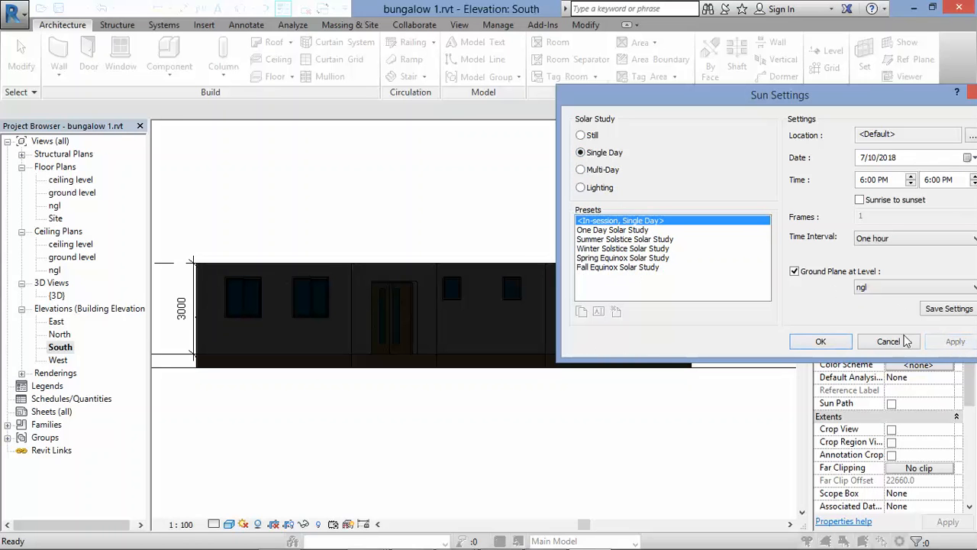
Step: Switch the solar study to Still and apply the Winter Solstice, Spring Equinox, Fall Equinox and Summer Solstice presets in turn
click(582, 135)
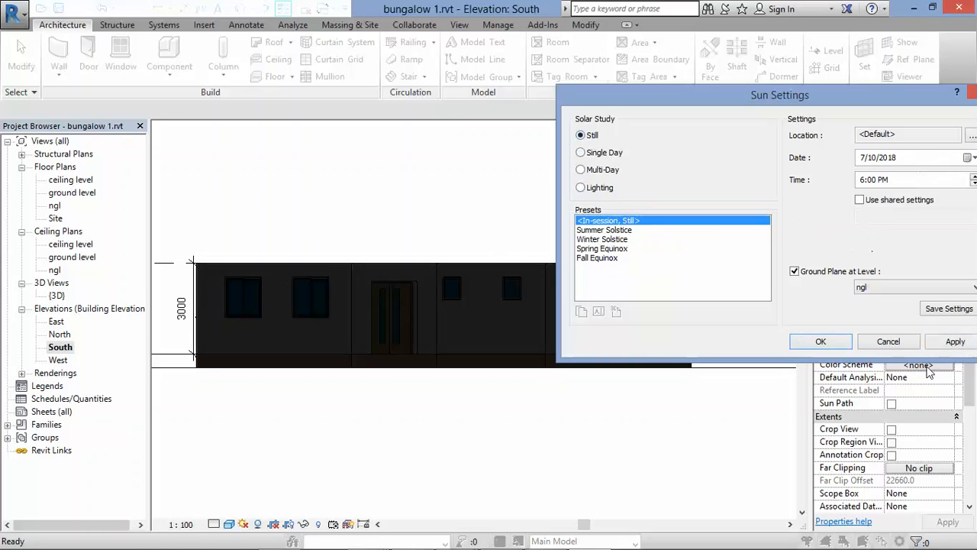
click(604, 230)
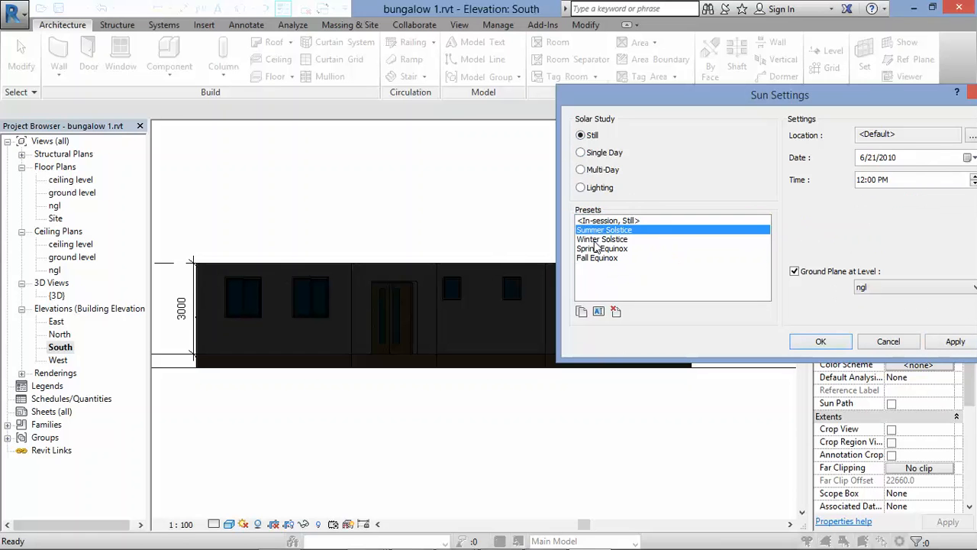
click(600, 240)
click(964, 347)
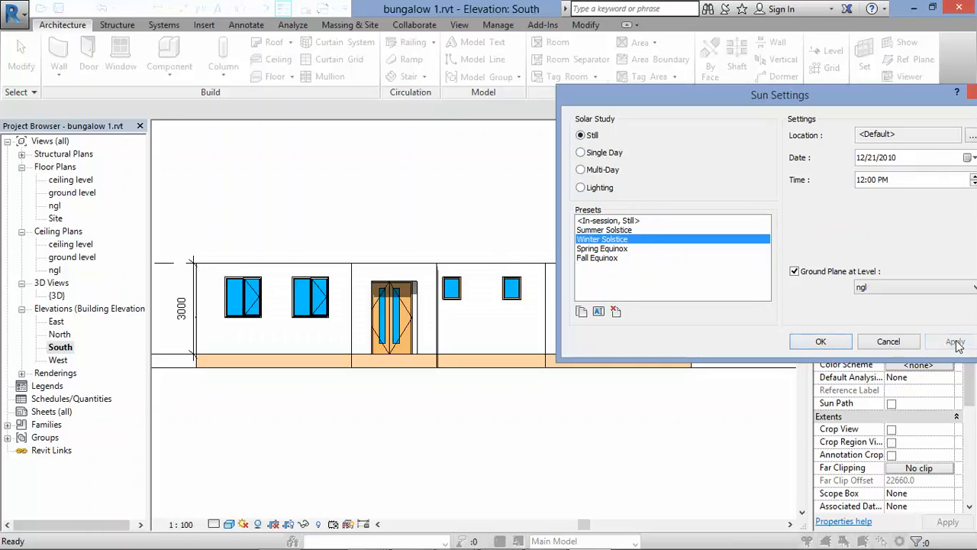
click(584, 248)
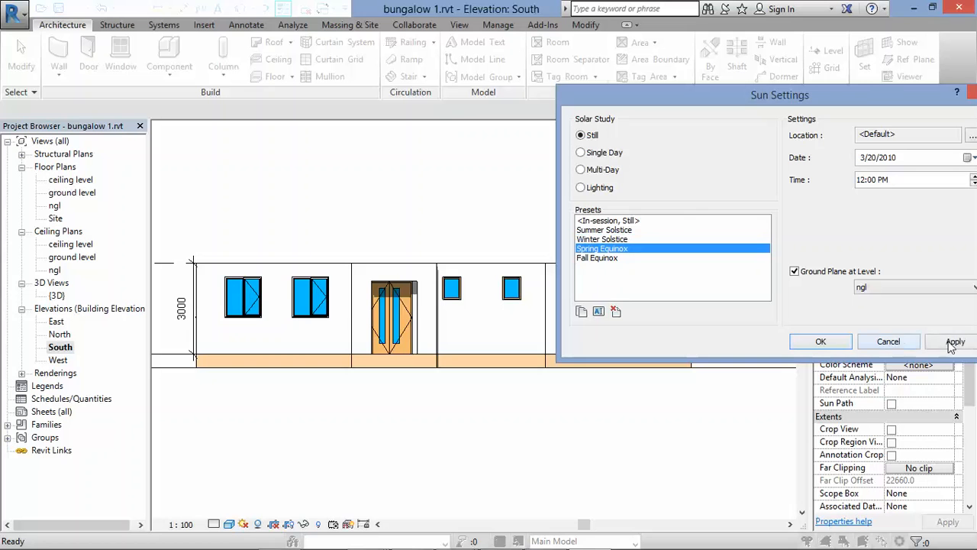
click(954, 343)
click(608, 258)
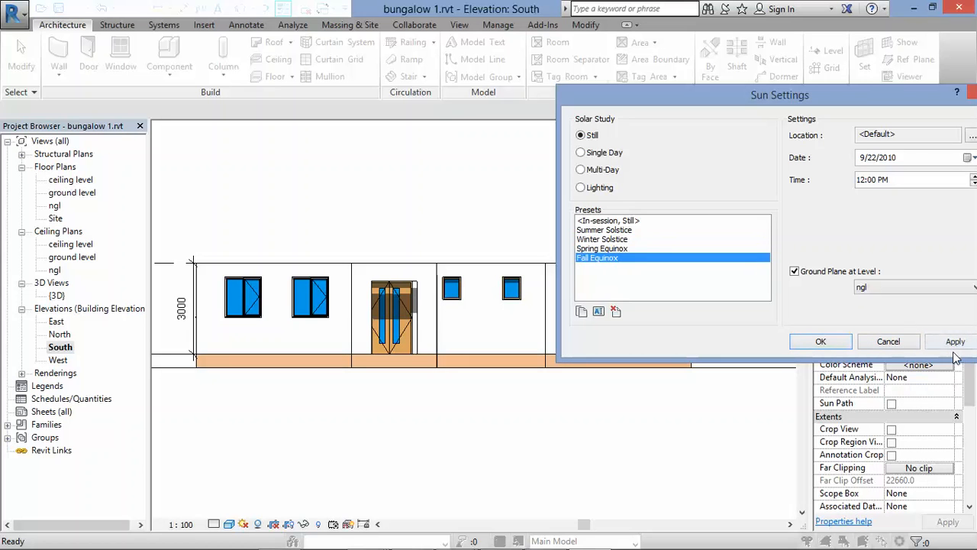
click(955, 341)
click(618, 230)
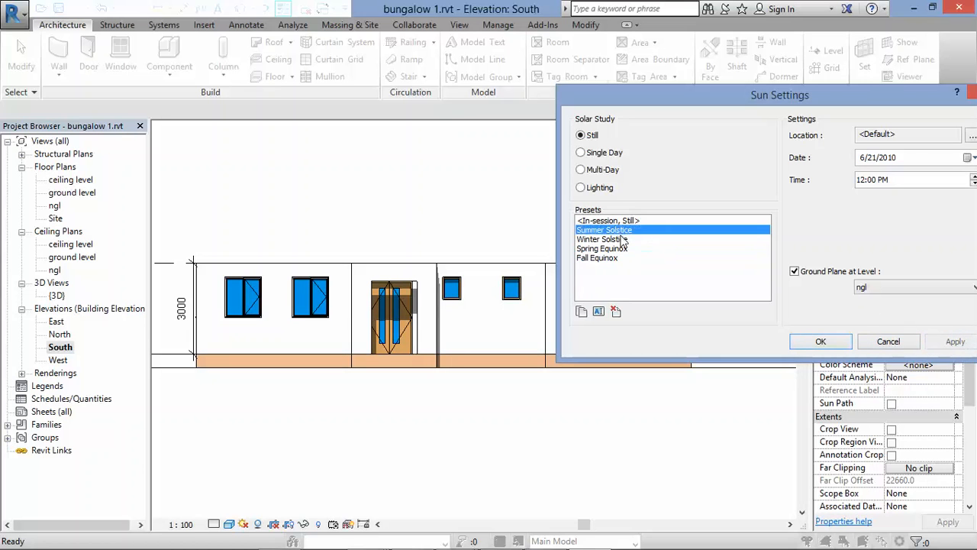
click(957, 343)
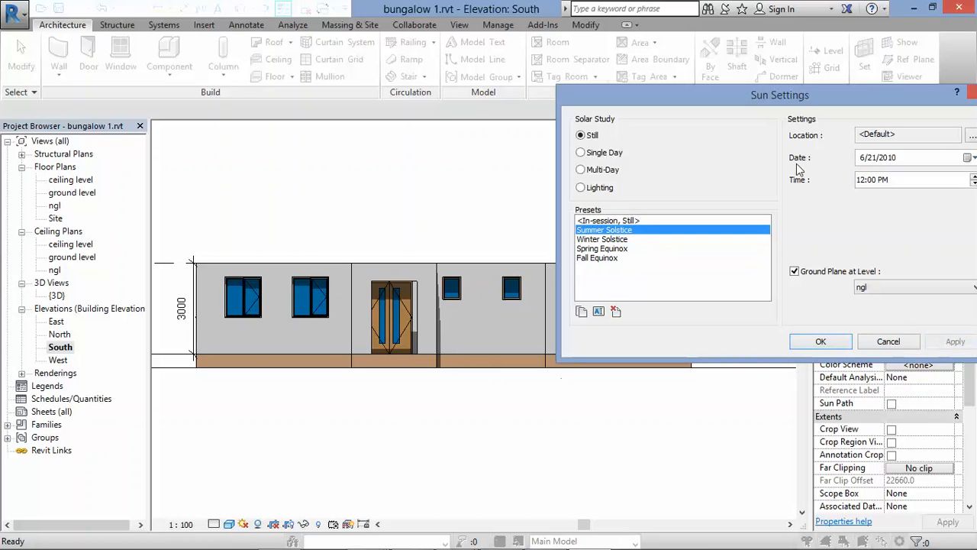
Step: Examine the project location settings of the solar study and close them without changing anything
drag(773, 89, 595, 75)
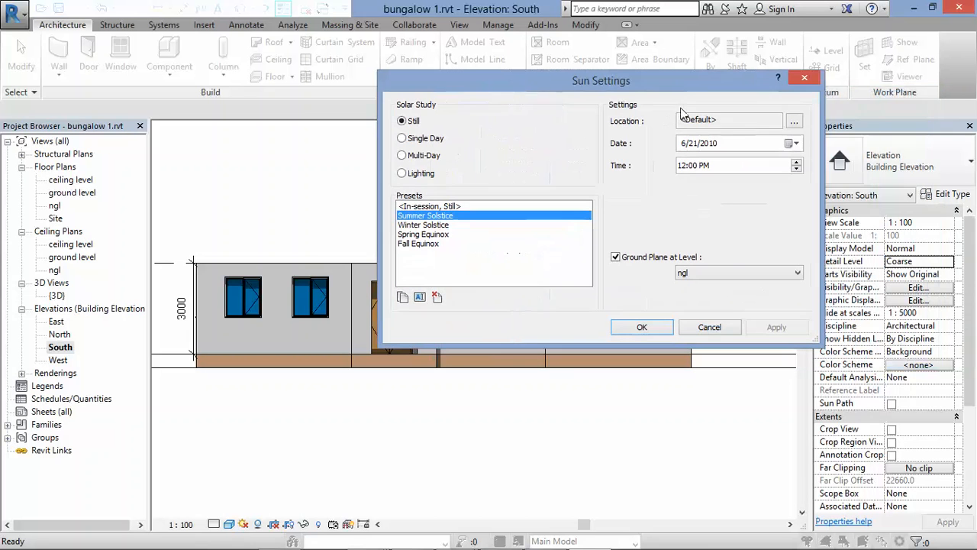
click(795, 124)
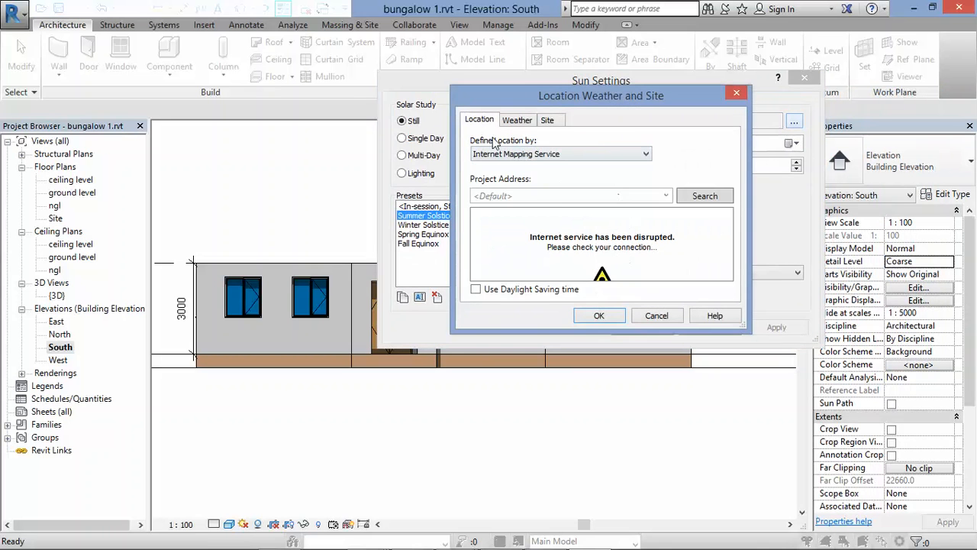
click(737, 93)
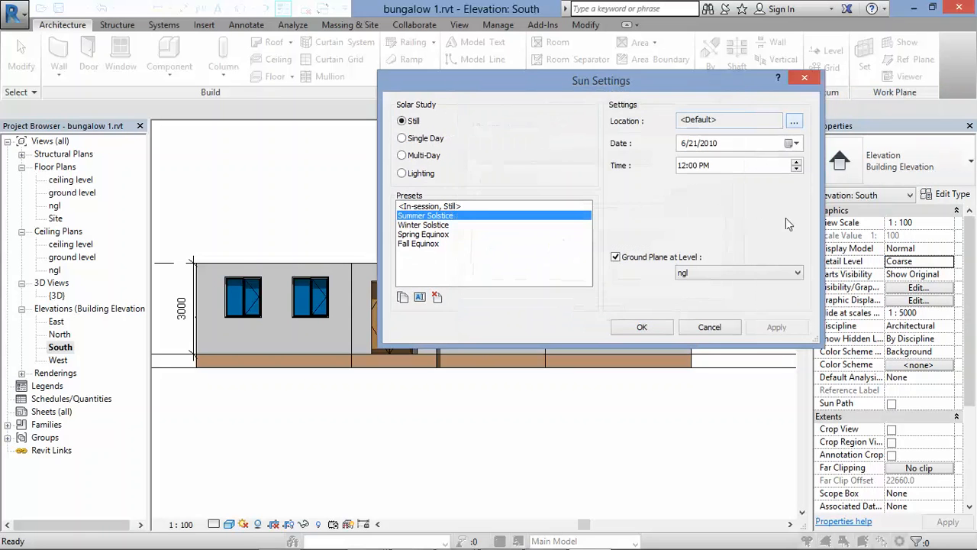
Step: Switch the solar study back to Lighting and apply the Sunlight from Top Left preset
click(413, 157)
click(424, 177)
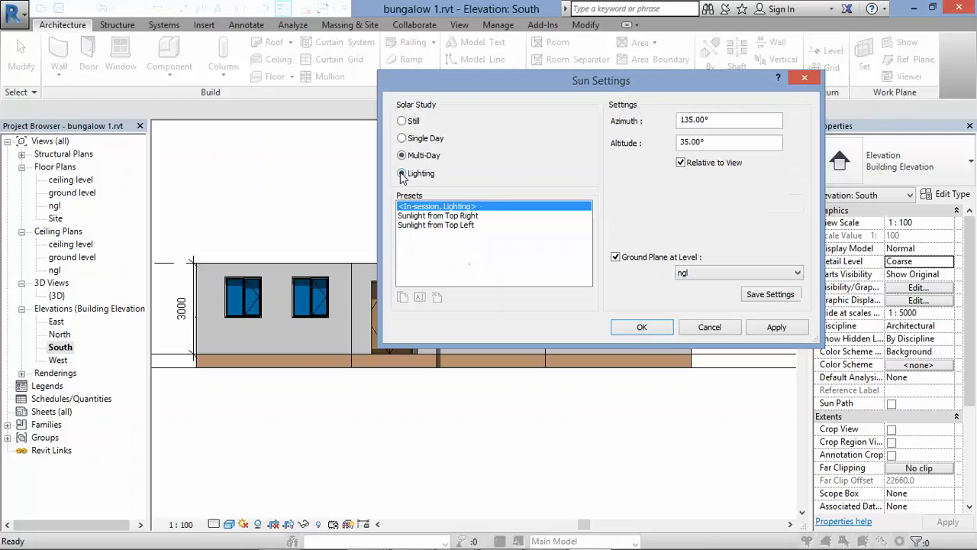
click(430, 217)
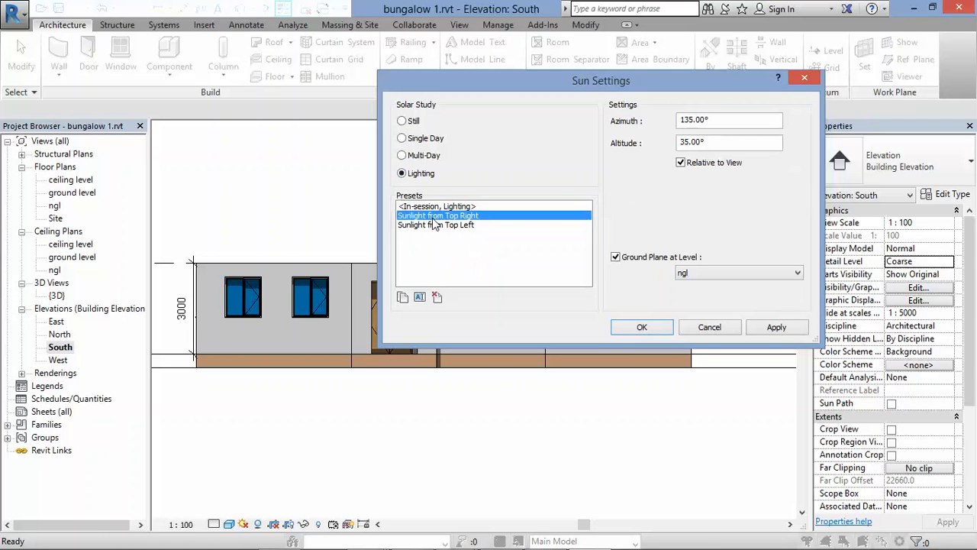
click(432, 226)
click(769, 331)
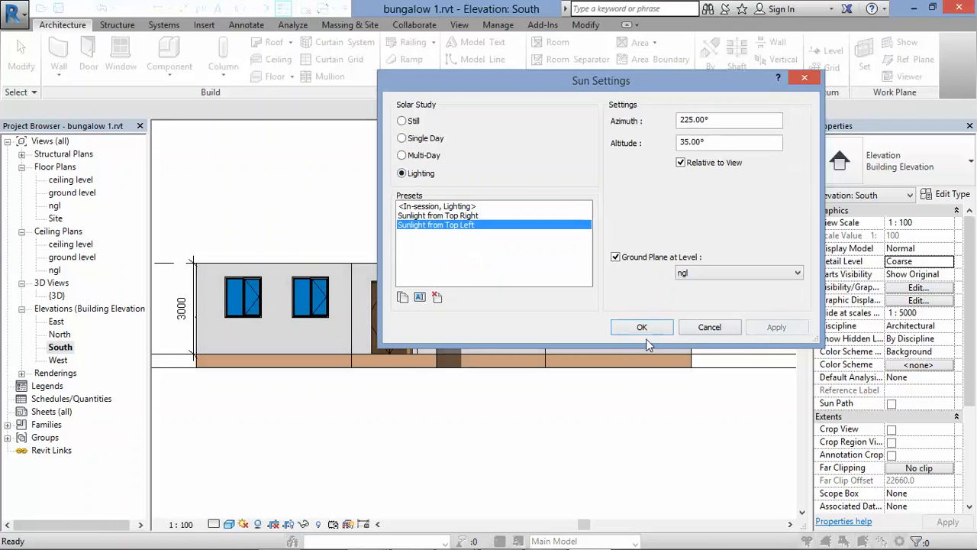
Step: Accept the sun settings for the South elevation
click(645, 328)
scroll(623, 421, down, 1)
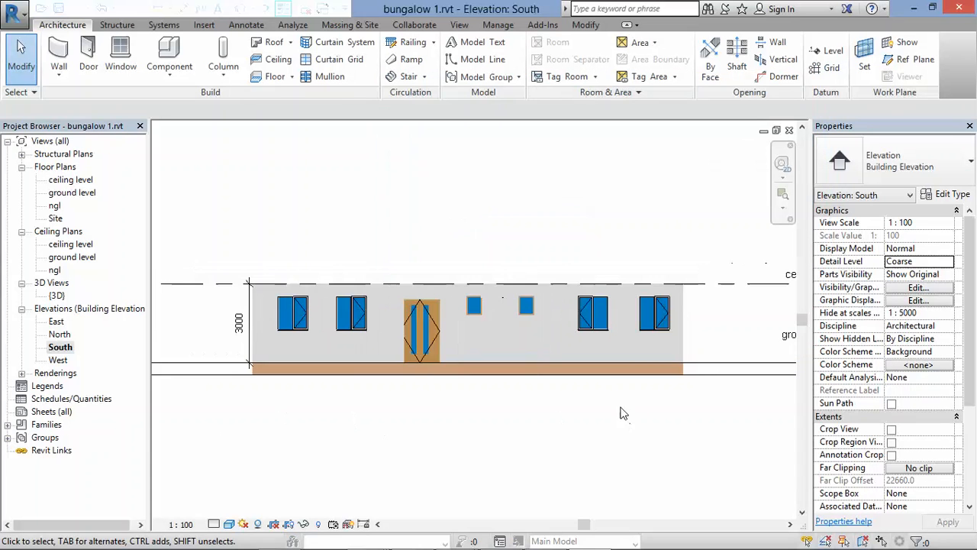
Step: Open the West elevation, turn on its shadows and set its visual style to Realistic
double_click(55, 360)
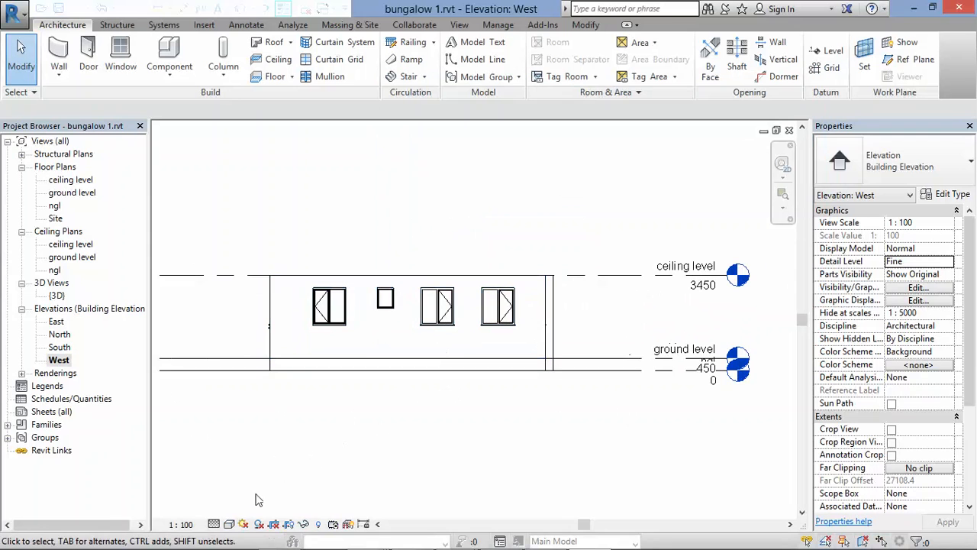
click(245, 525)
click(258, 526)
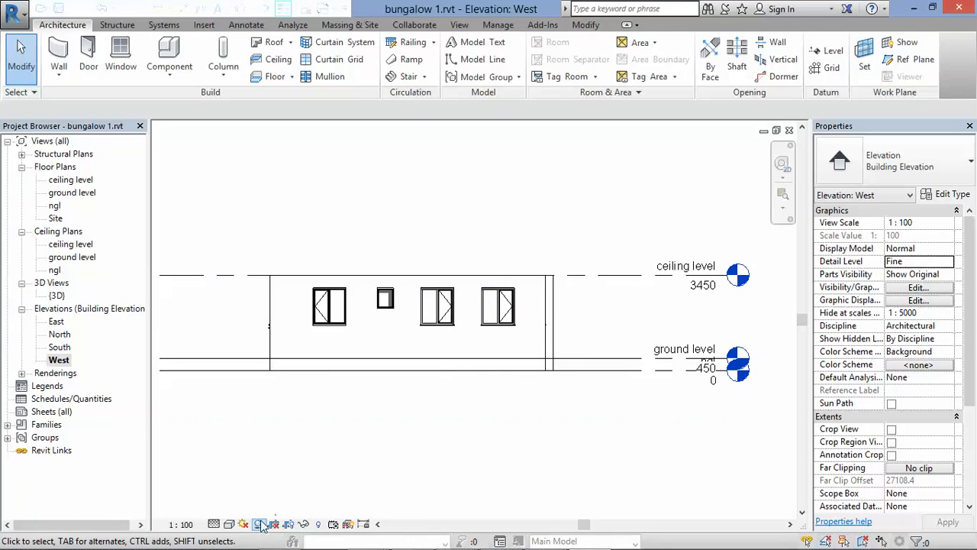
click(245, 524)
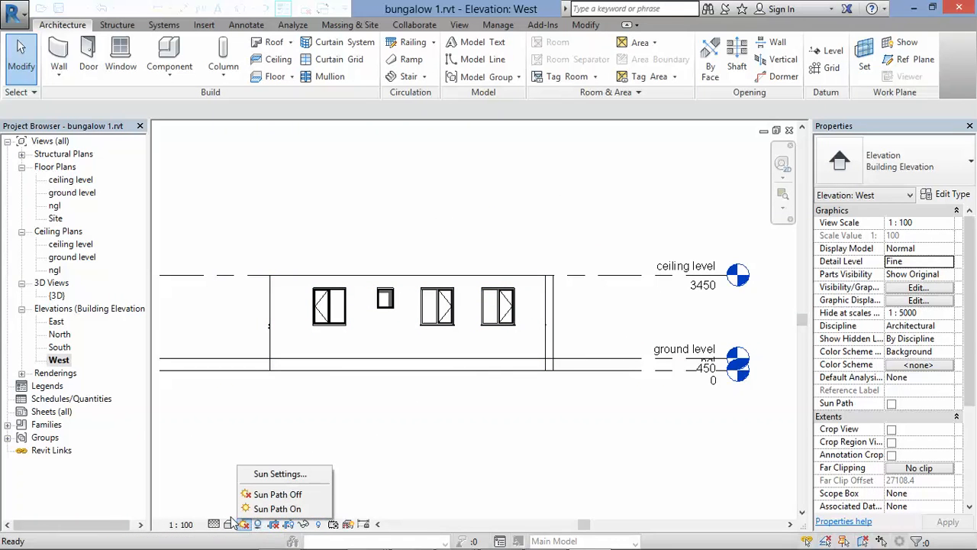
click(233, 502)
click(229, 524)
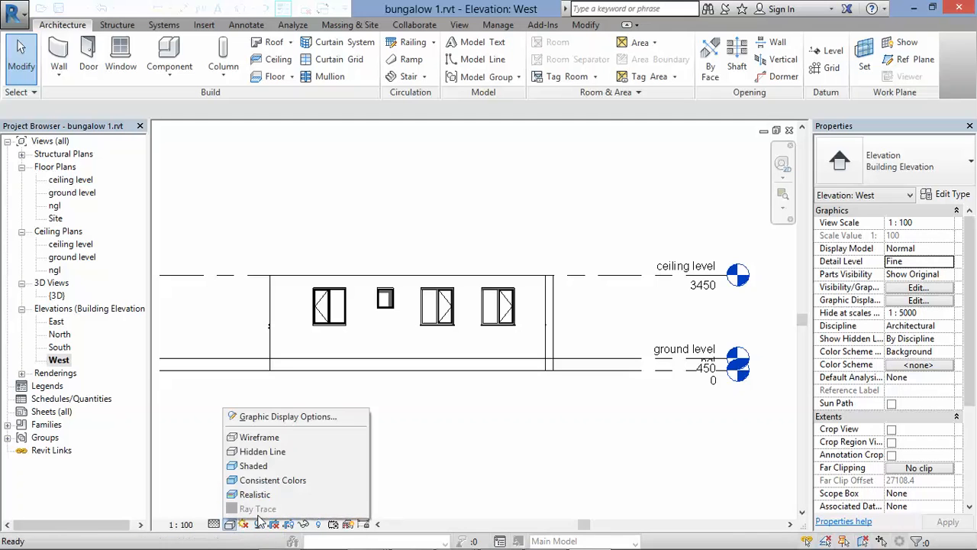
click(260, 491)
Step: Examine the windows, walls and foundation band of the West elevation up close and as a whole
scroll(396, 267, up, 2)
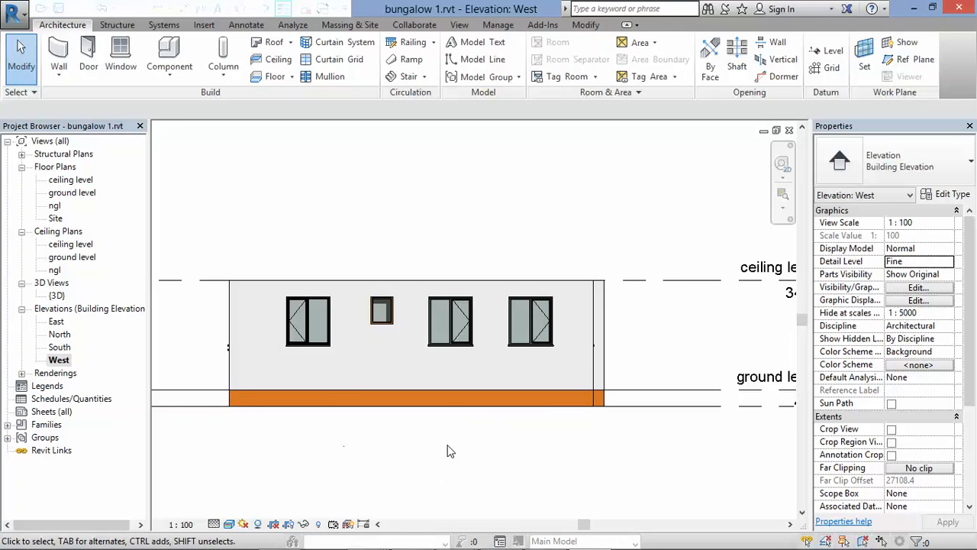
scroll(483, 369, down, 1)
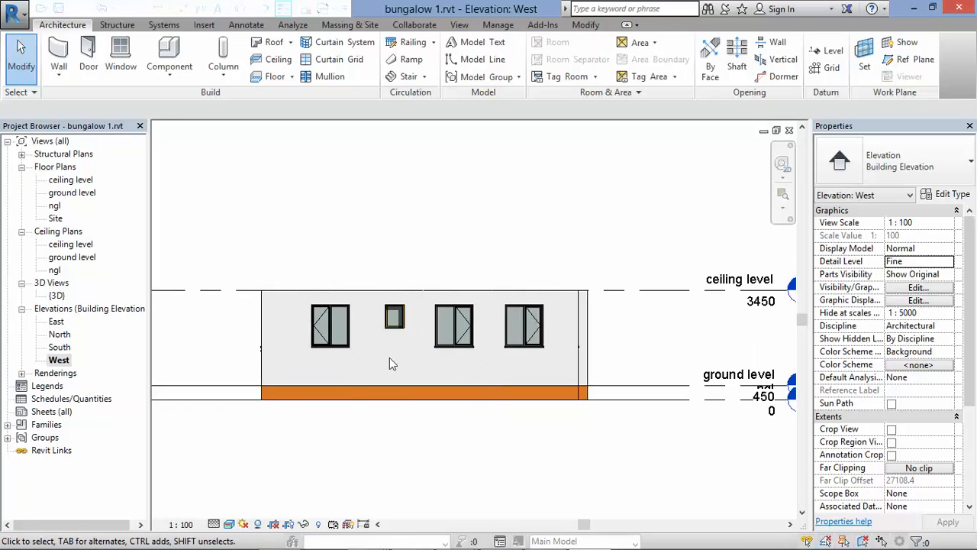
scroll(395, 385, up, 1)
scroll(424, 415, down, 1)
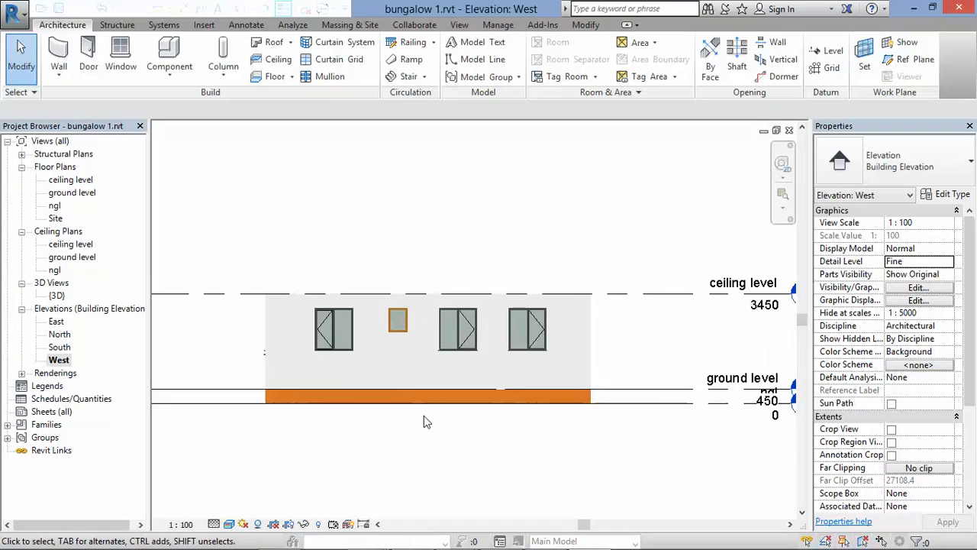
scroll(430, 379, up, 2)
scroll(441, 390, down, 3)
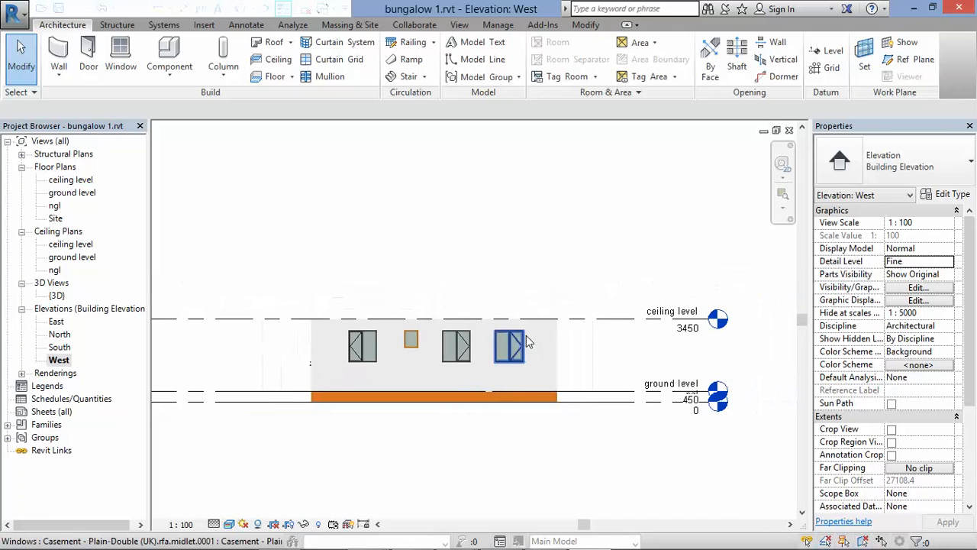
scroll(557, 319, up, 1)
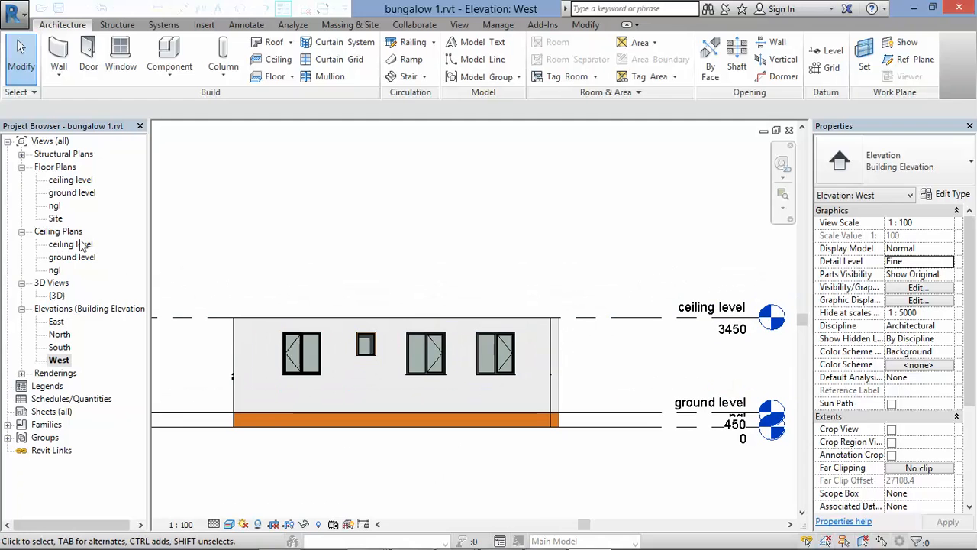
Step: Open the ceiling level ceiling plan and set its underlay base level to ground level
double_click(64, 260)
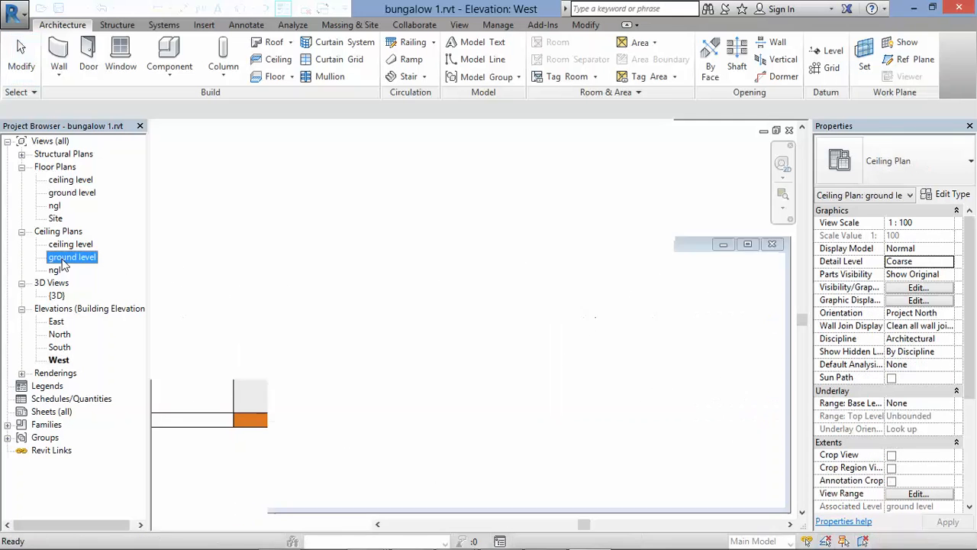
double_click(65, 245)
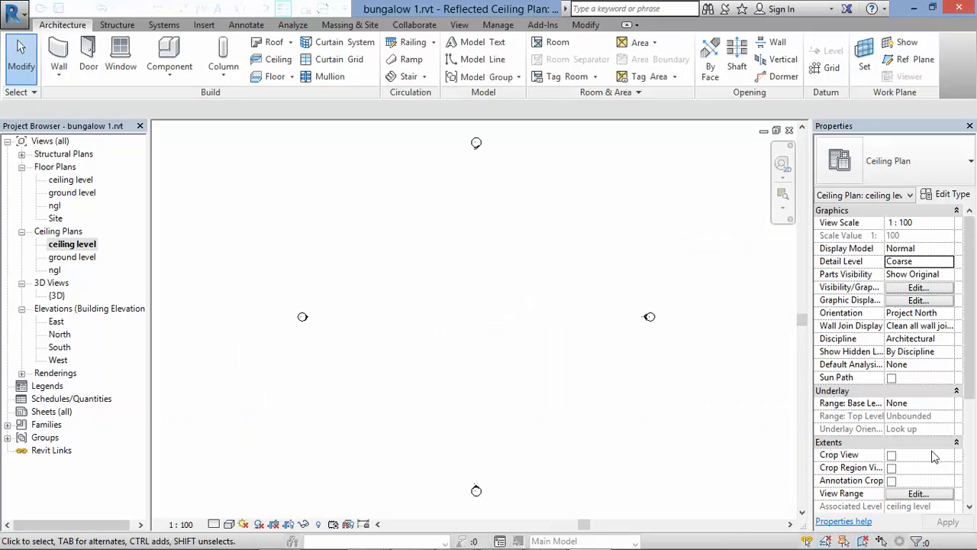
click(916, 402)
click(948, 404)
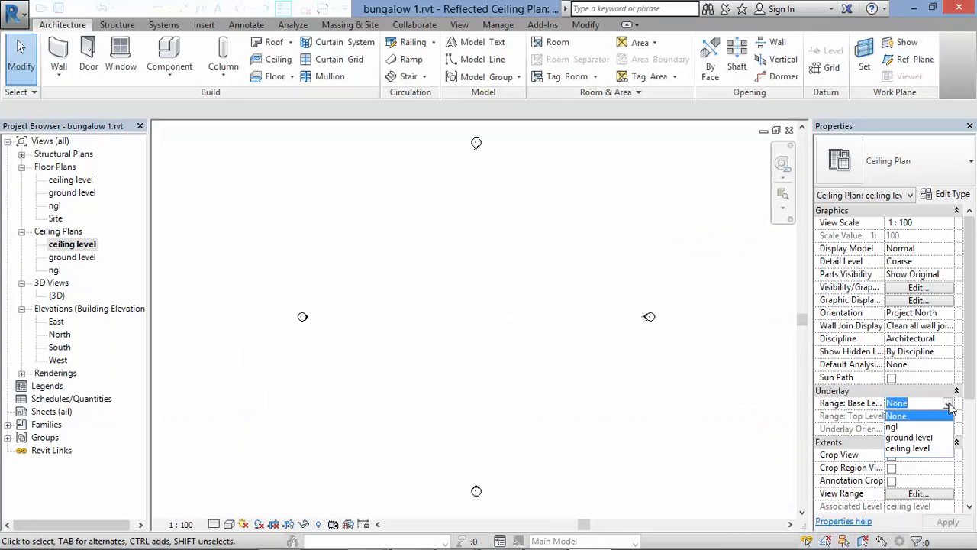
click(906, 438)
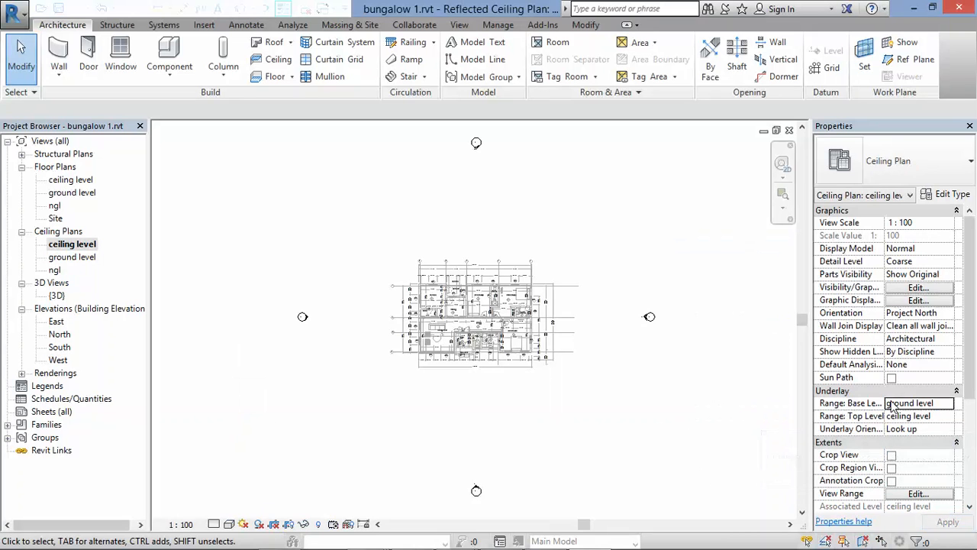
scroll(538, 319, up, 5)
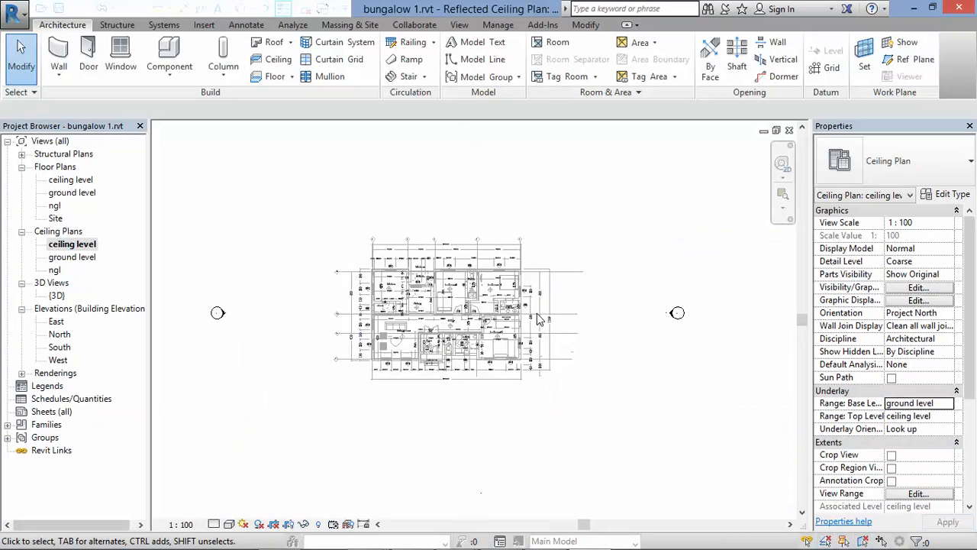
Step: Set the underlay base level of the ceiling level ceiling plan to None
click(948, 403)
click(898, 418)
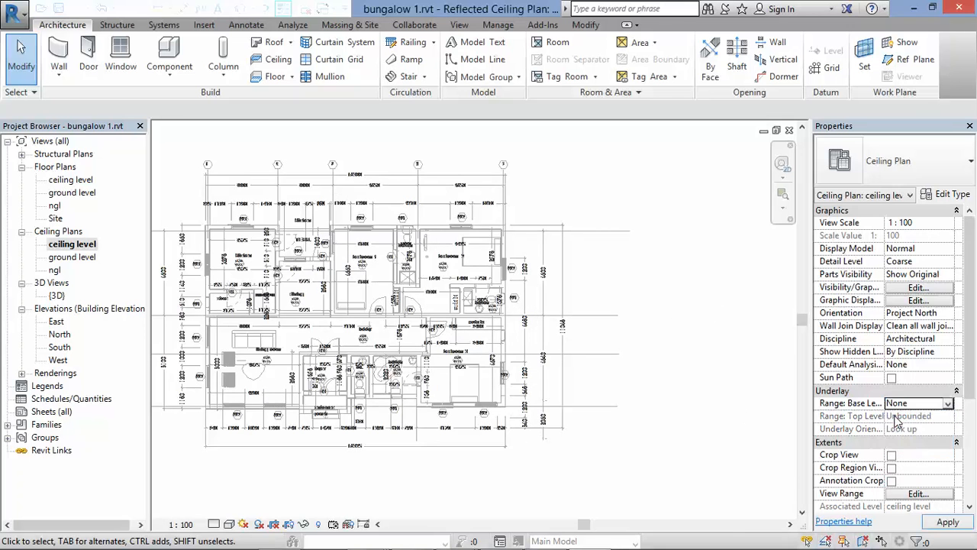
scroll(500, 356, down, 5)
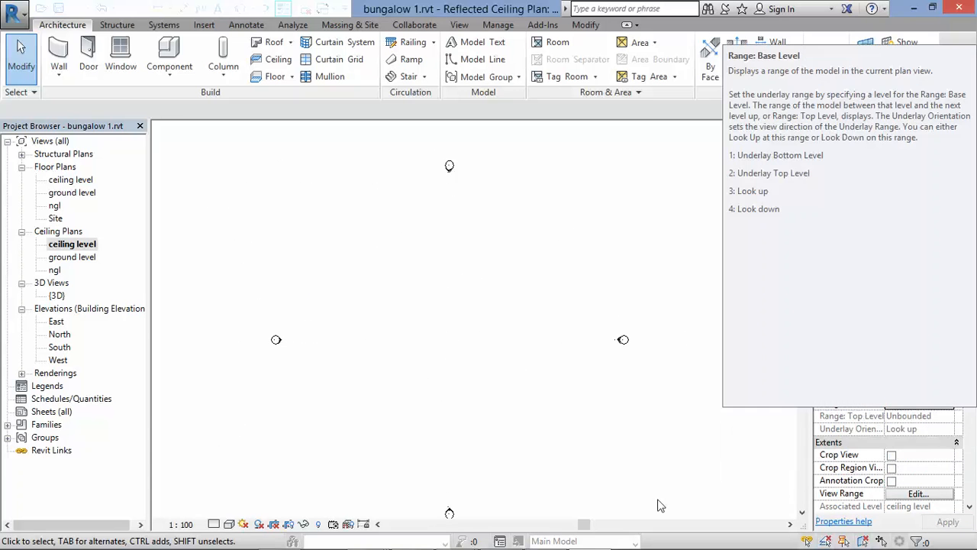
Step: Set the underlay base level back to ground level so the bungalow's rooms serve as reference
click(948, 403)
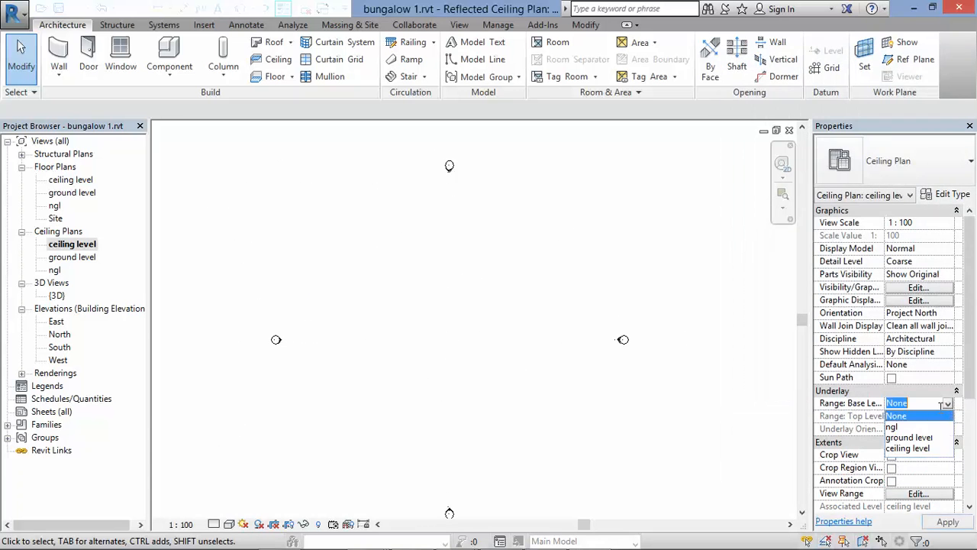
click(910, 438)
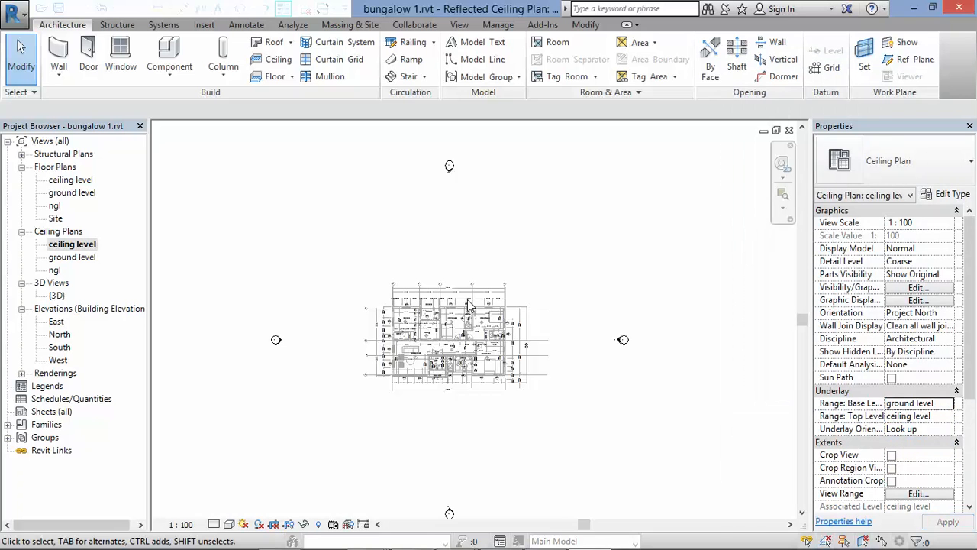
scroll(471, 353, up, 2)
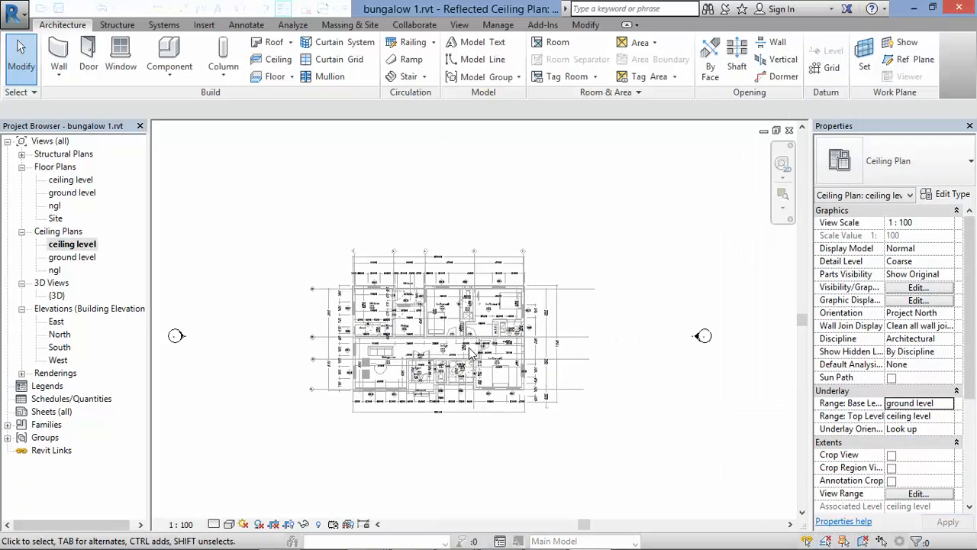
scroll(474, 355, up, 4)
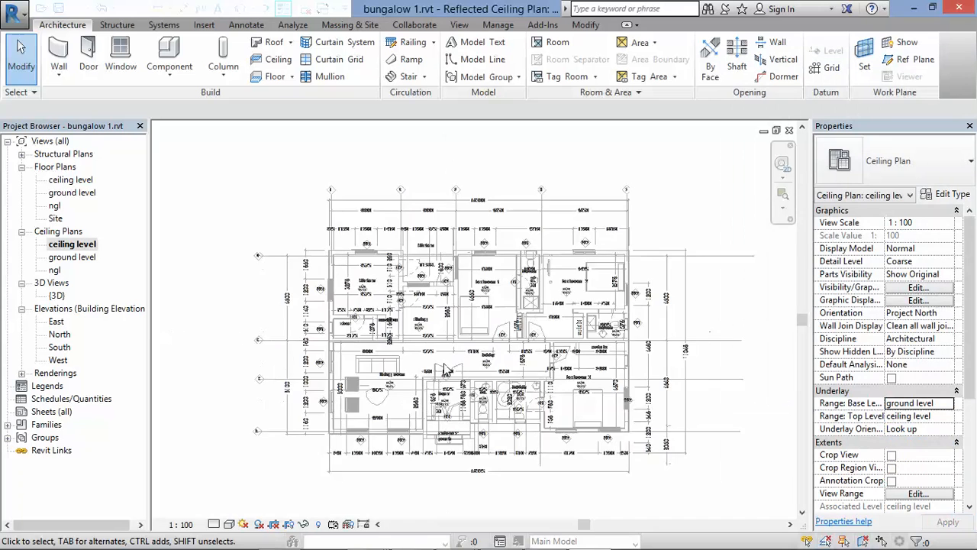
scroll(234, 203, up, 1)
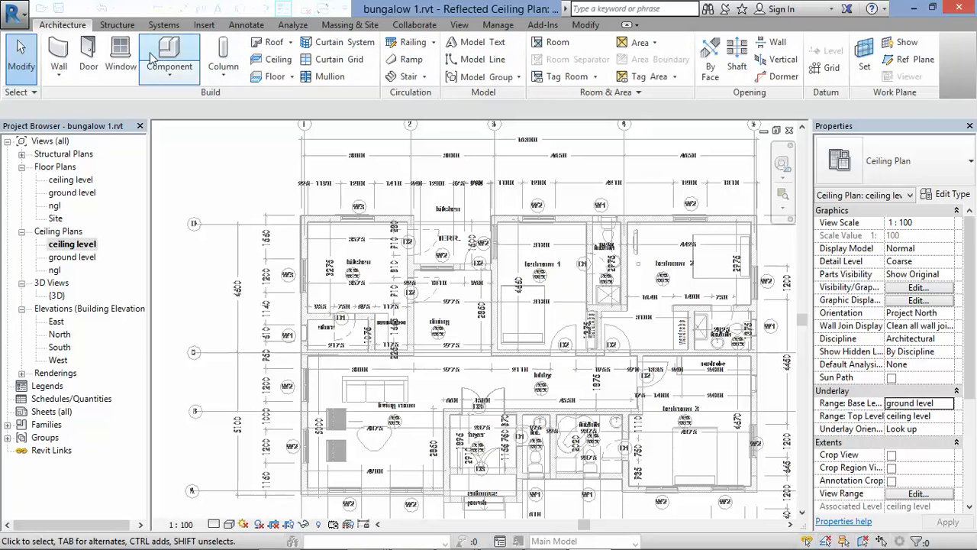
click(271, 65)
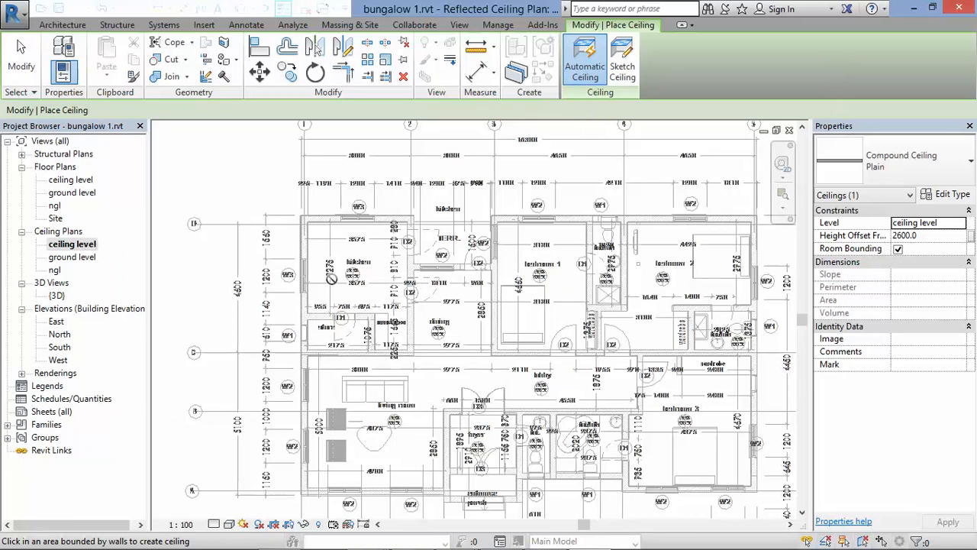
click(623, 63)
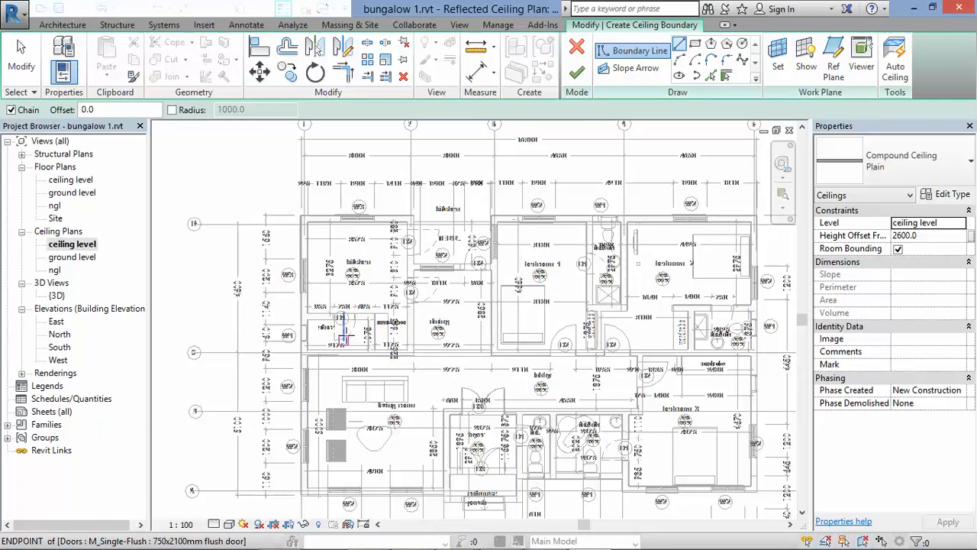
click(576, 47)
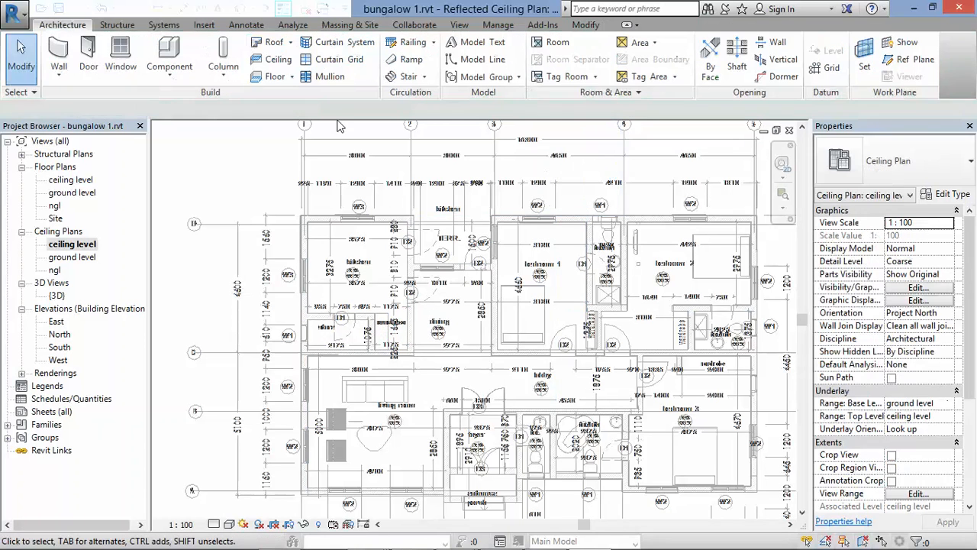
click(271, 59)
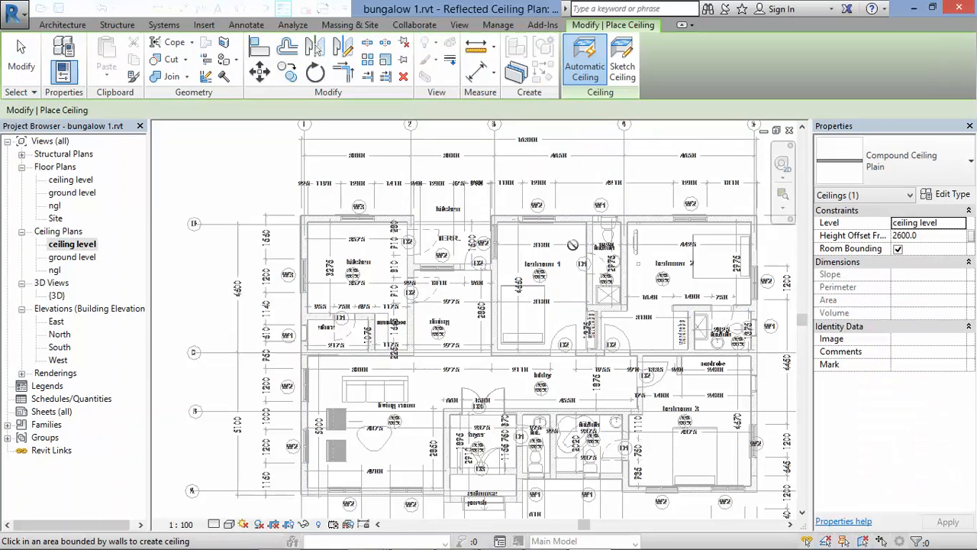
Step: Open the ground level ceiling plan with the whole bungalow layout in view
double_click(73, 257)
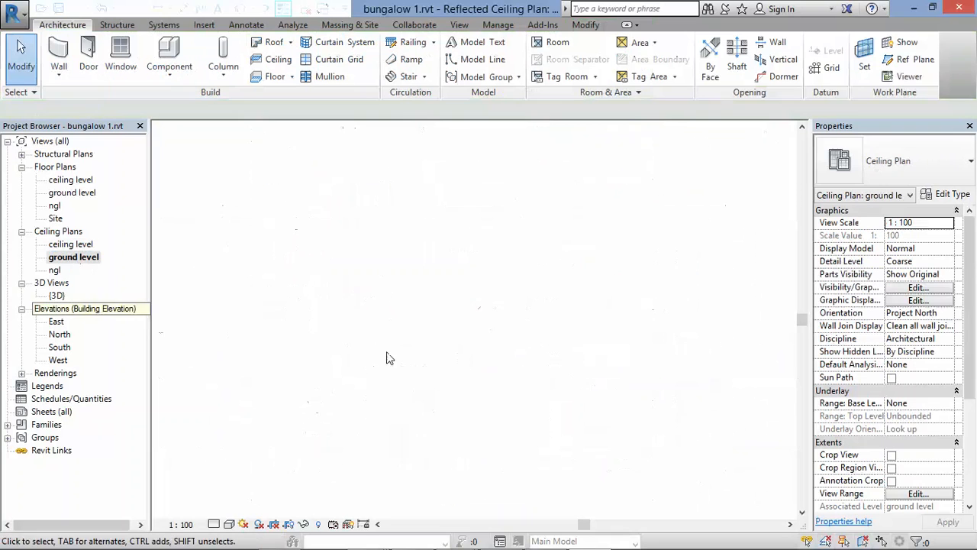
scroll(473, 305, up, 4)
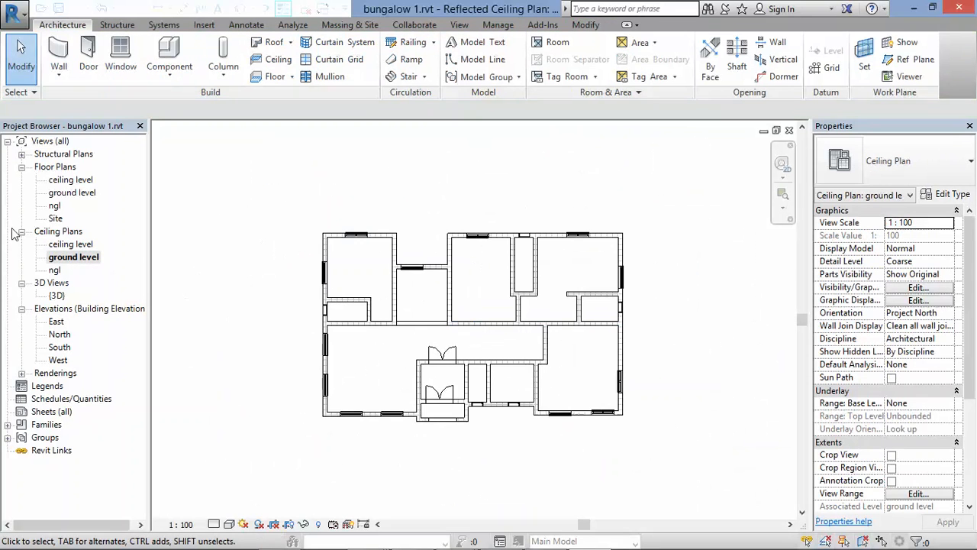
scroll(369, 365, down, 2)
scroll(497, 367, up, 2)
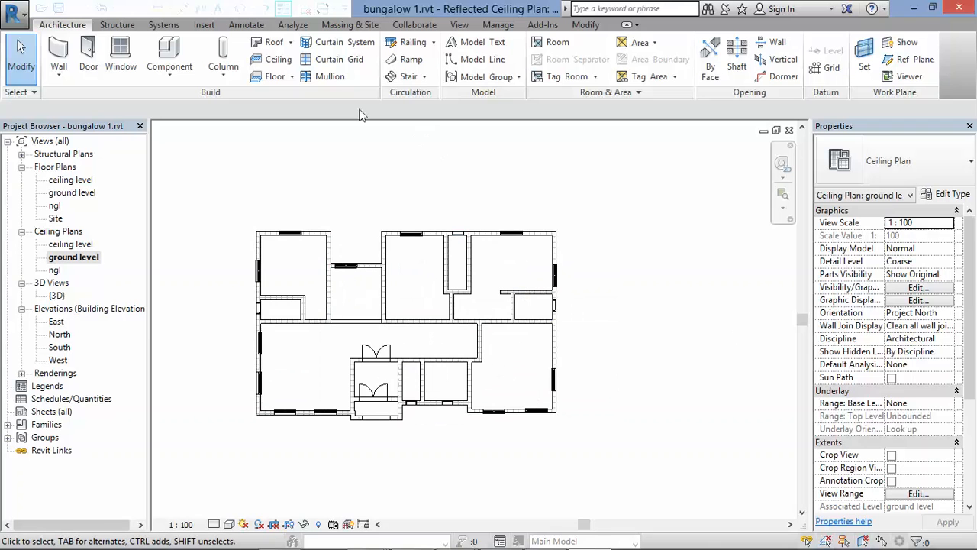
Step: Place Plain compound ceilings automatically in the ground level rooms, including the L-shaped living room and lobby area
click(273, 59)
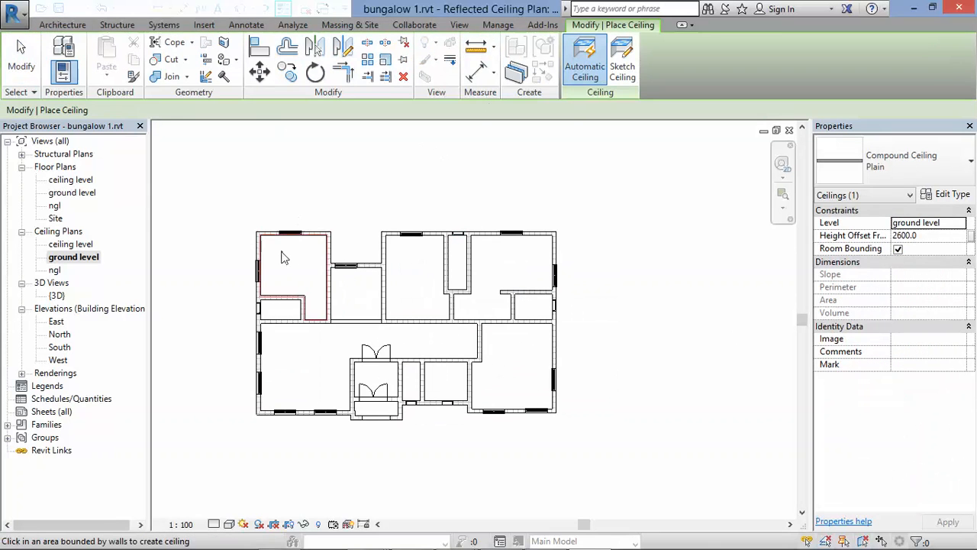
scroll(281, 256, up, 2)
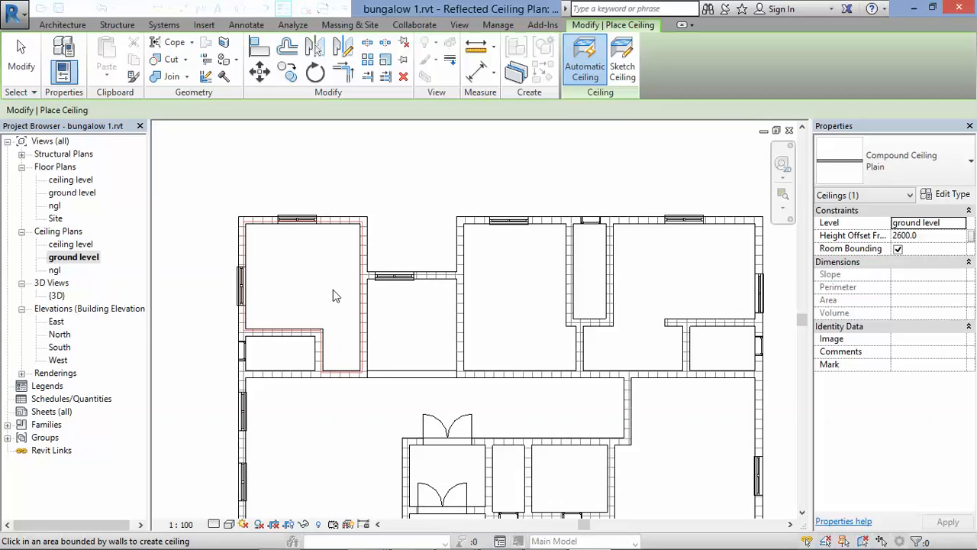
click(941, 171)
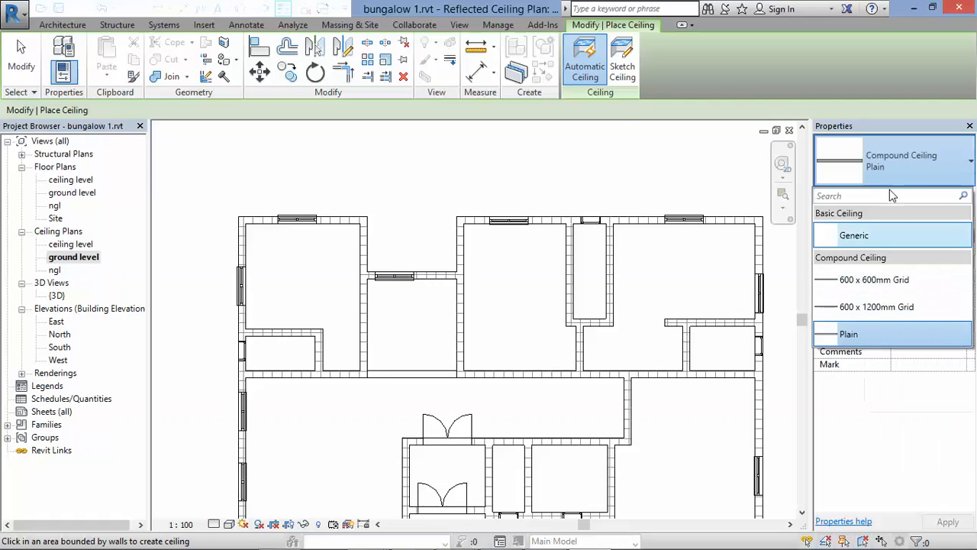
click(888, 336)
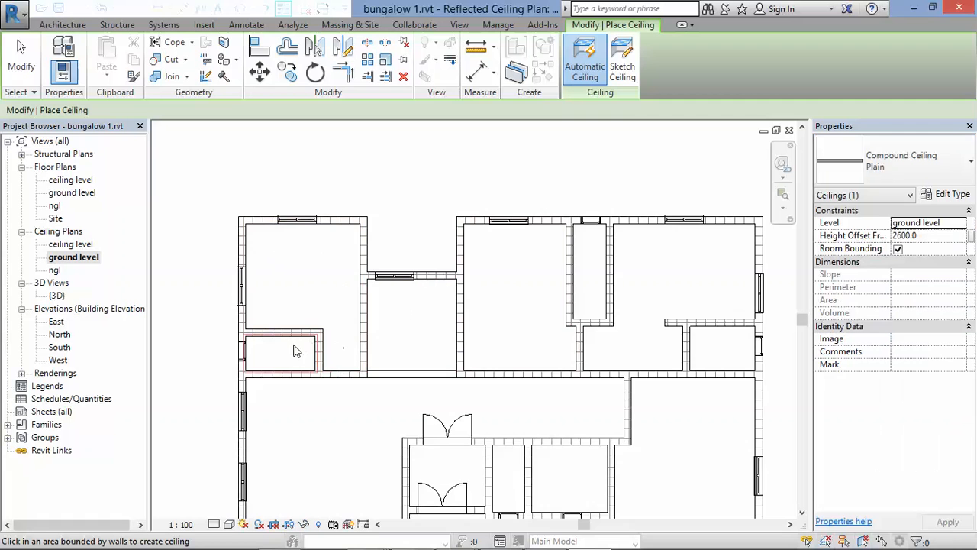
scroll(512, 291, down, 2)
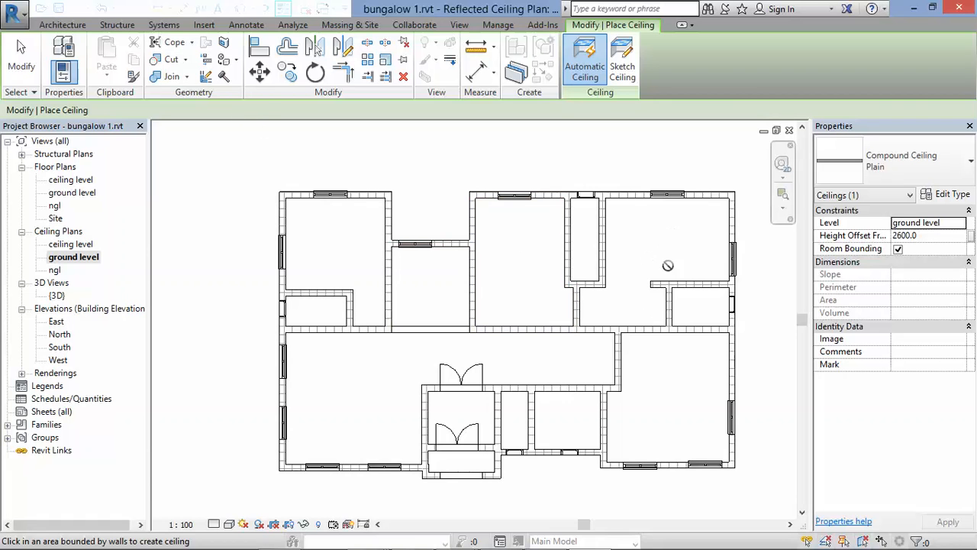
scroll(683, 408, up, 2)
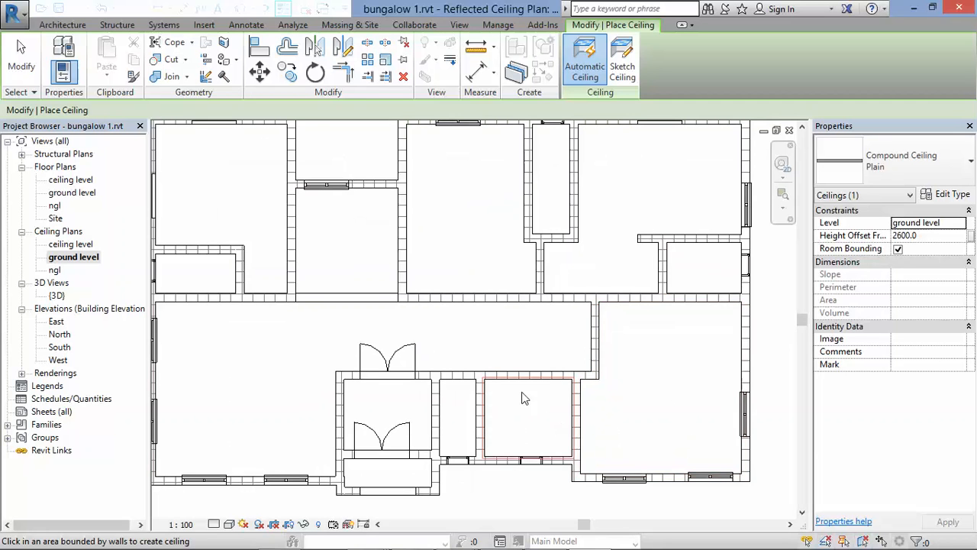
click(513, 353)
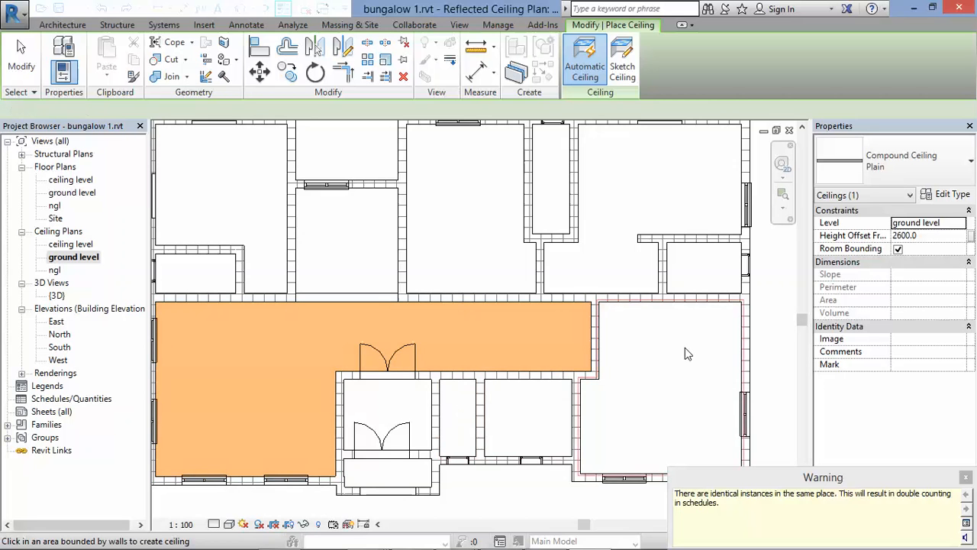
scroll(588, 374, down, 2)
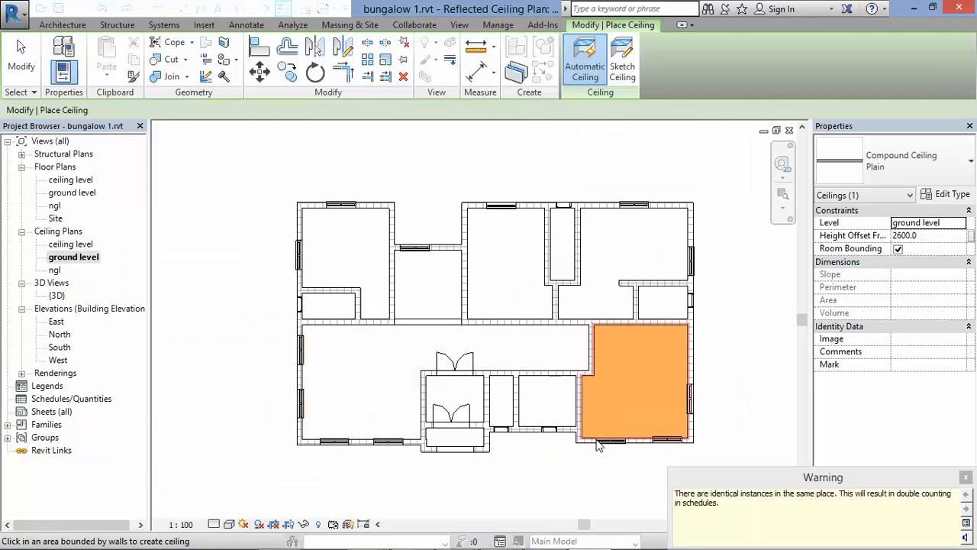
key(Escape)
scroll(585, 378, up, 2)
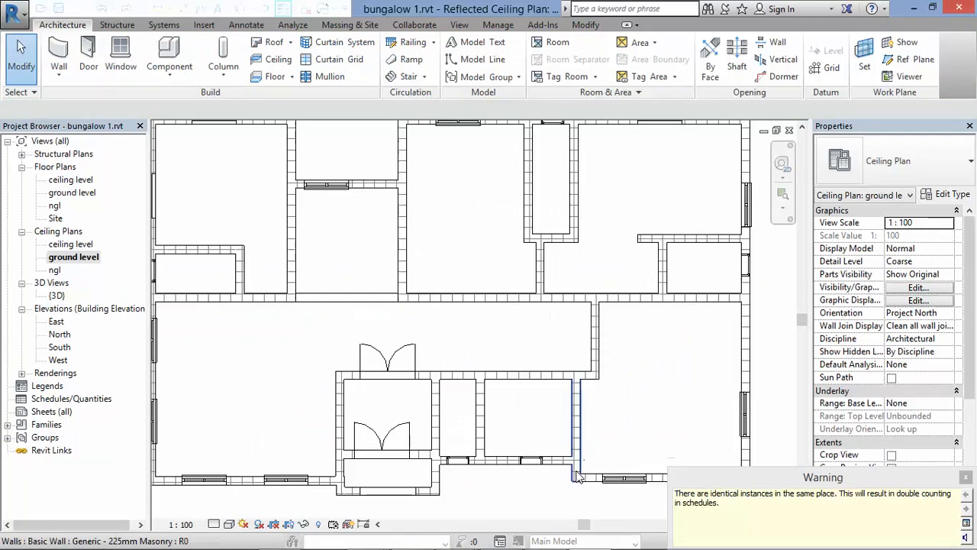
scroll(469, 386, down, 2)
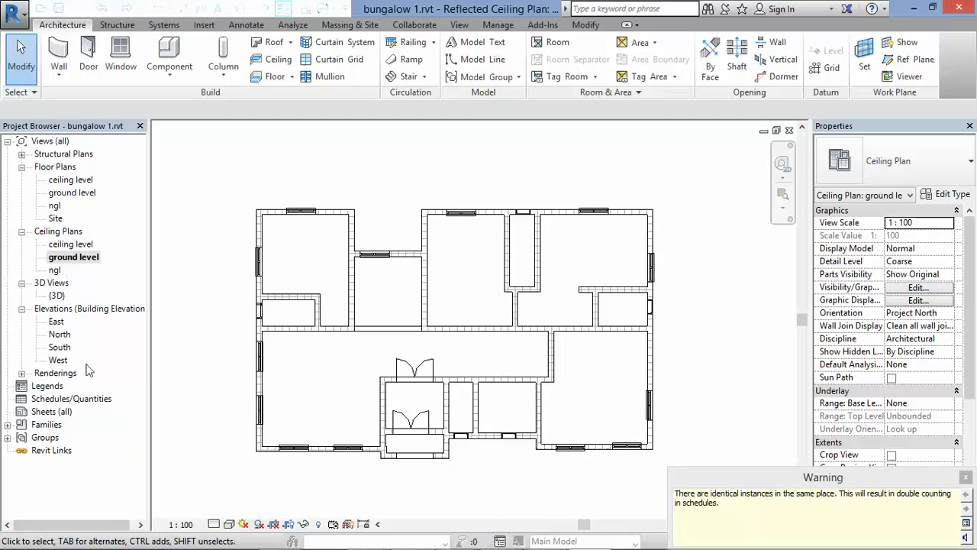
Step: Check the placed ceilings in the default 3D view and return to the ground level floor plan
click(241, 8)
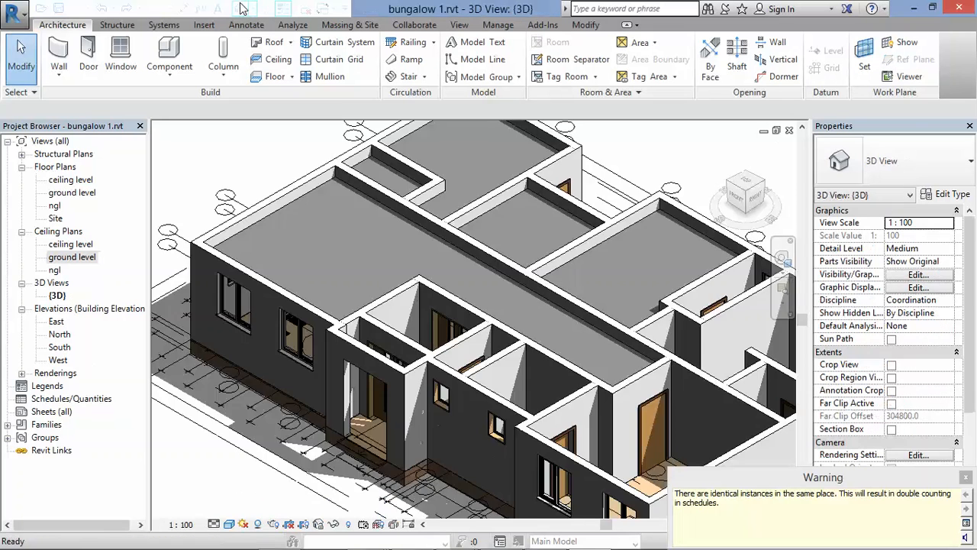
scroll(565, 317, up, 3)
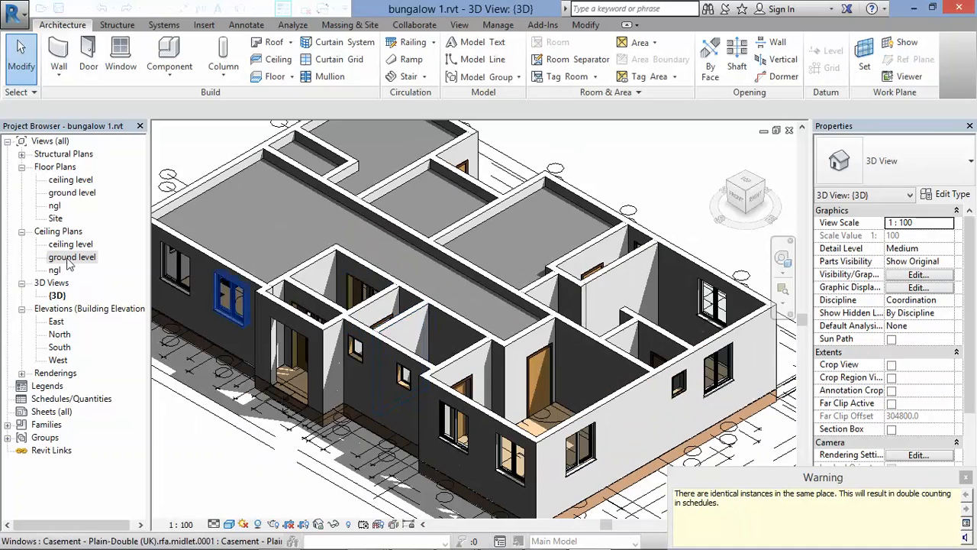
double_click(69, 194)
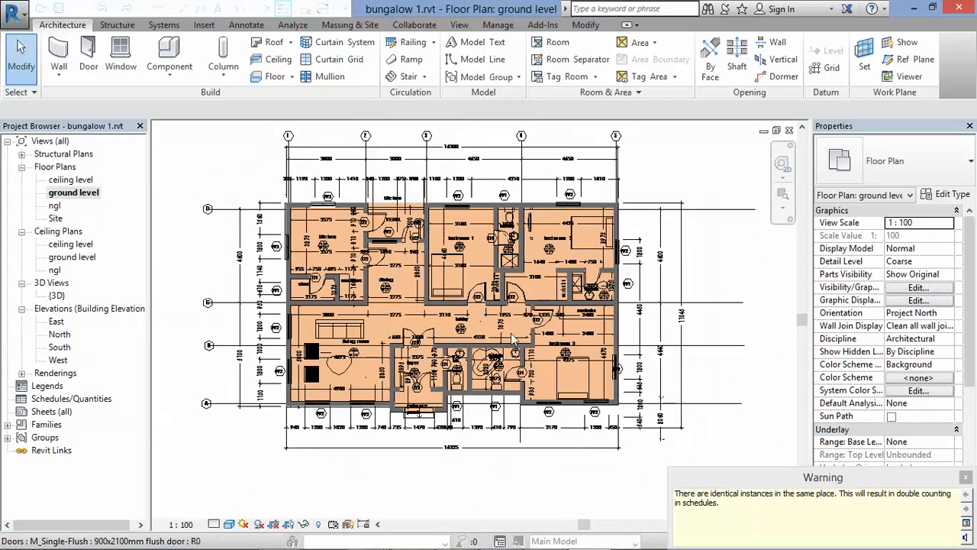
Step: Draw a horizontal building section across the whole bungalow through the living room, lobby and bedroom 3
click(458, 25)
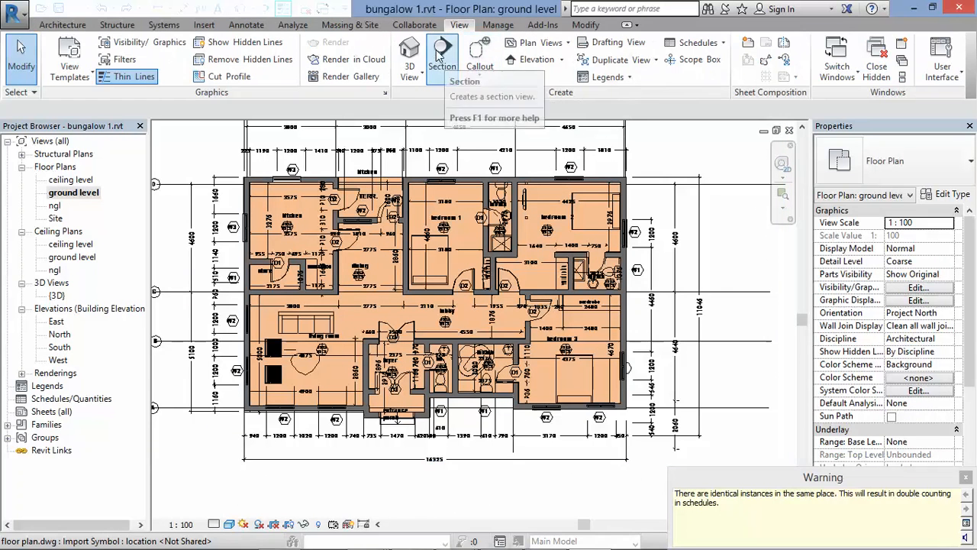
click(441, 52)
click(179, 311)
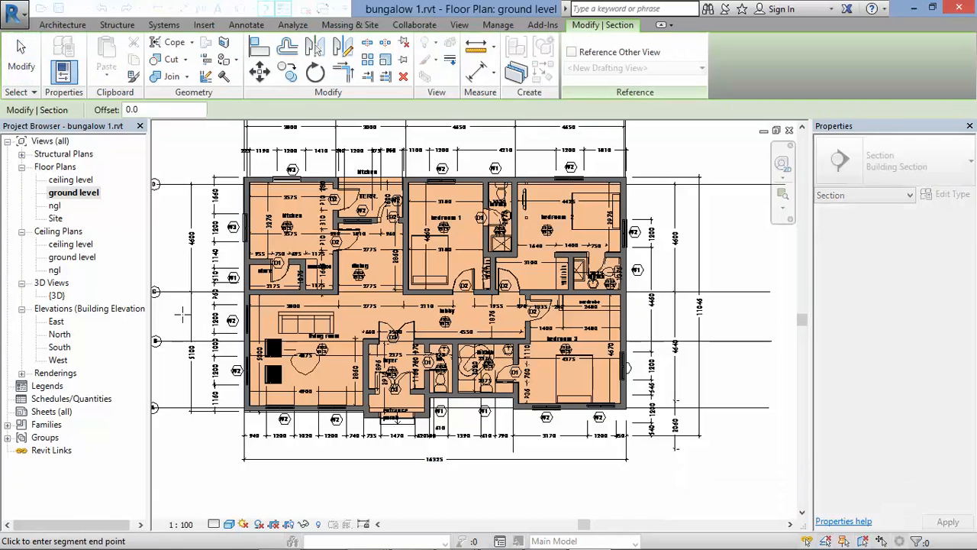
click(744, 312)
key(Escape)
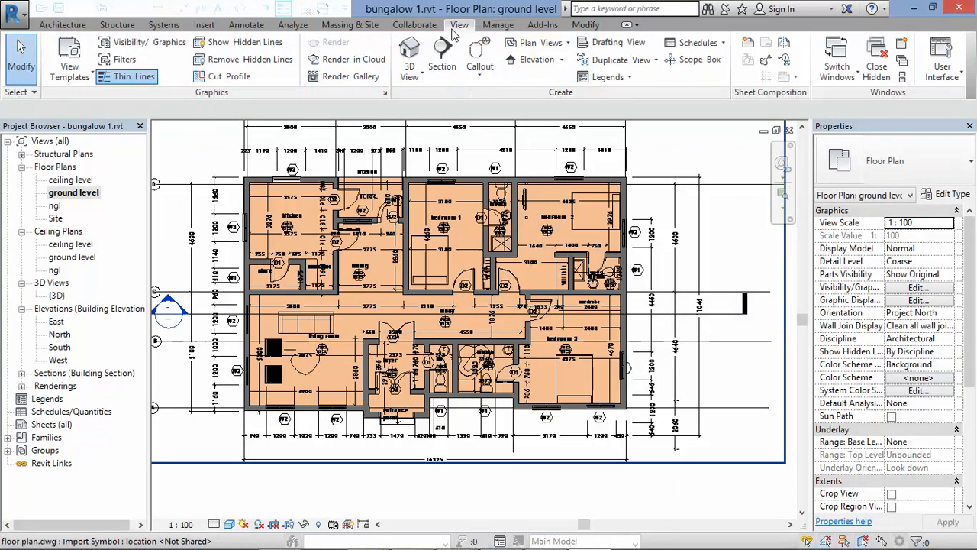
Step: Draw a second horizontal building section across the bungalow through the kitchen, dining, bedroom 1 and bedroom 2
click(443, 55)
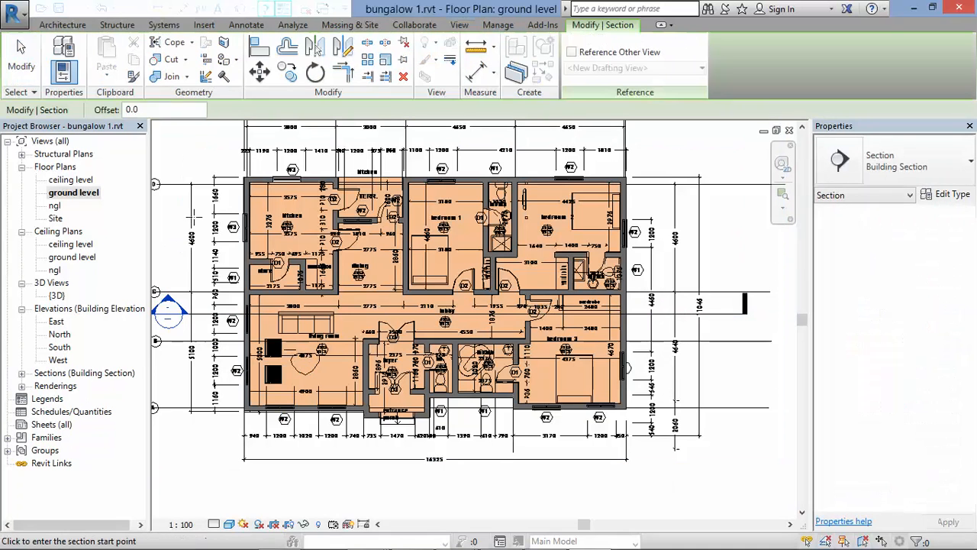
click(168, 256)
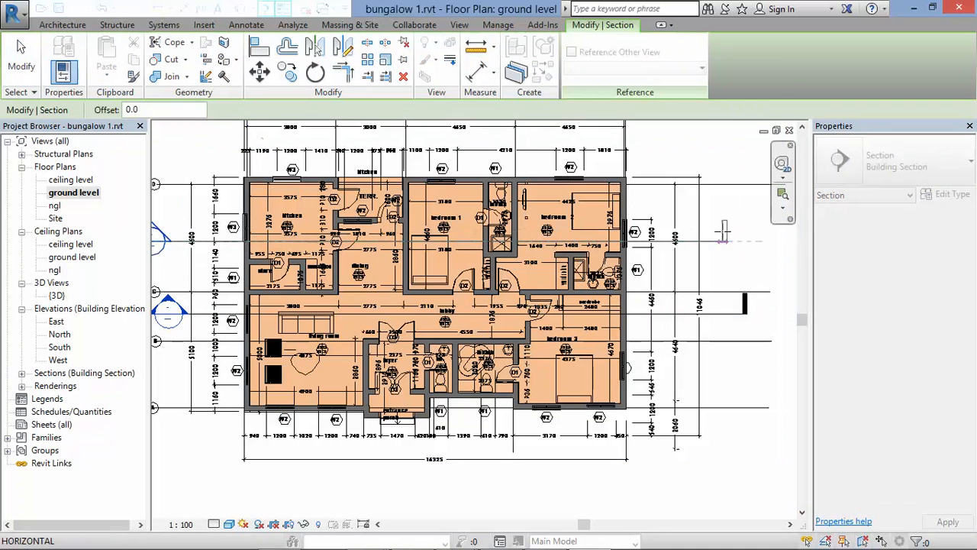
click(726, 241)
key(Escape)
key(Escape)
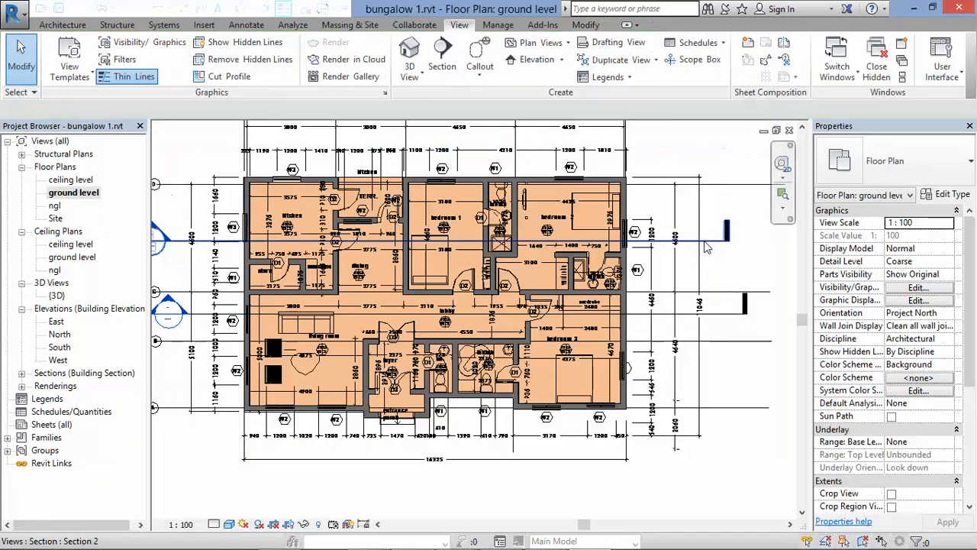
Step: Go to the section view through the kitchen and bedrooms and examine which rooms have a ceiling
click(707, 242)
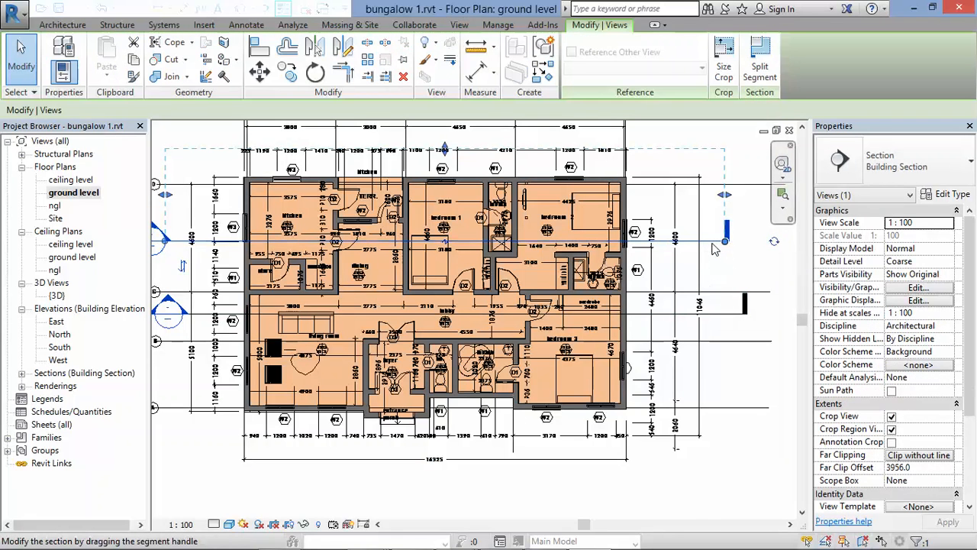
right_click(713, 243)
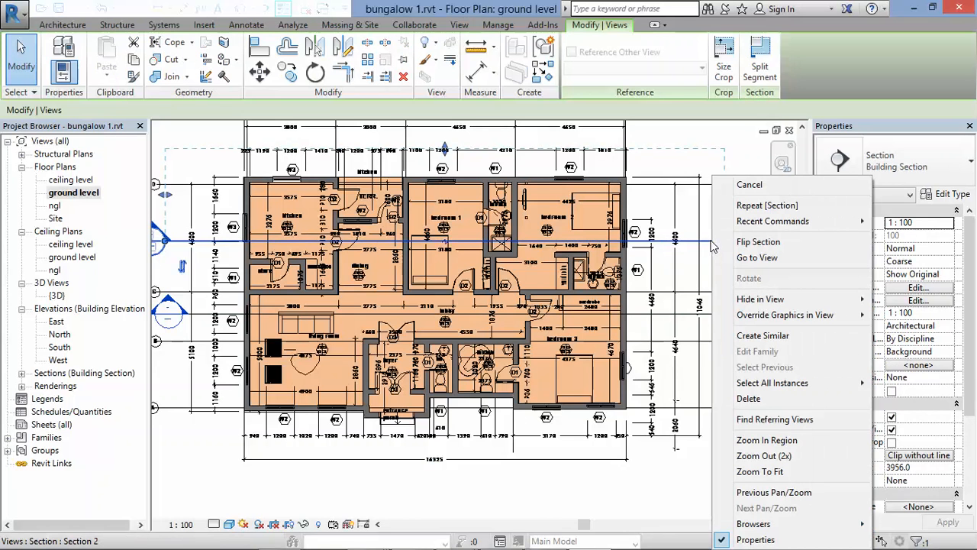
click(760, 260)
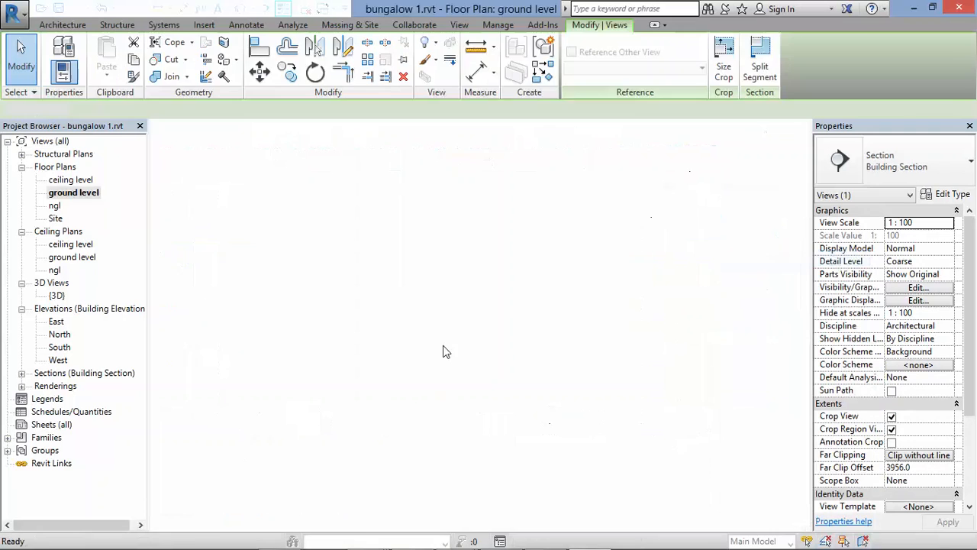
scroll(462, 306, up, 1)
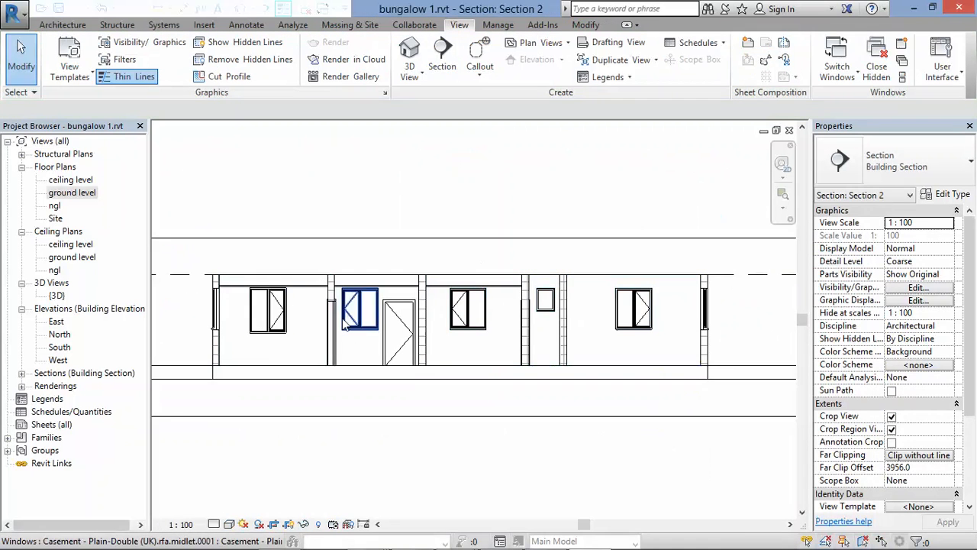
scroll(239, 284, up, 1)
click(239, 284)
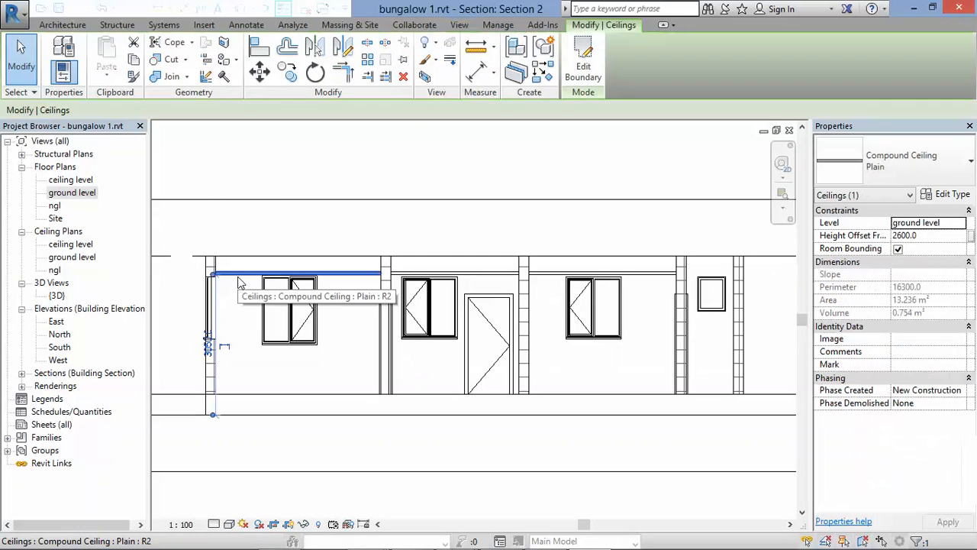
scroll(291, 284, down, 3)
scroll(621, 292, up, 2)
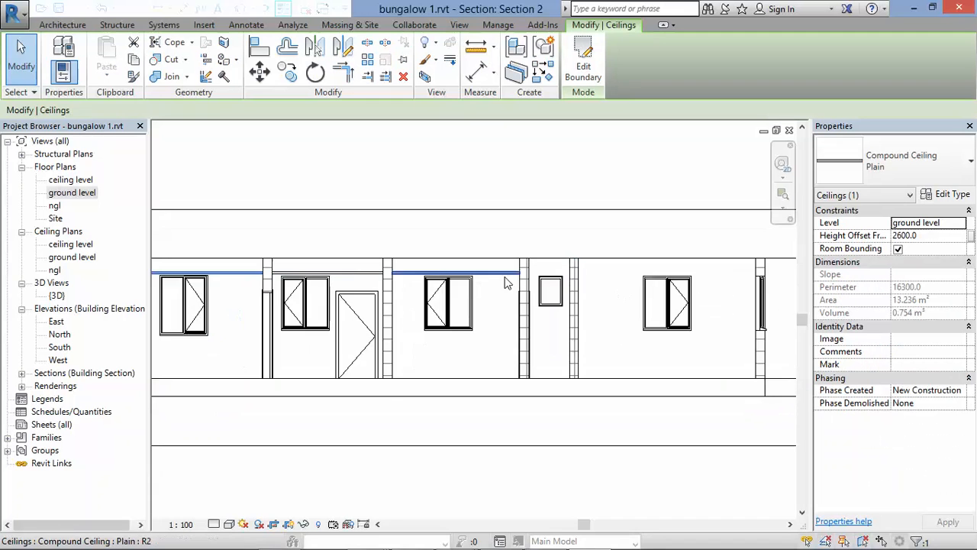
click(507, 278)
scroll(554, 274, down, 1)
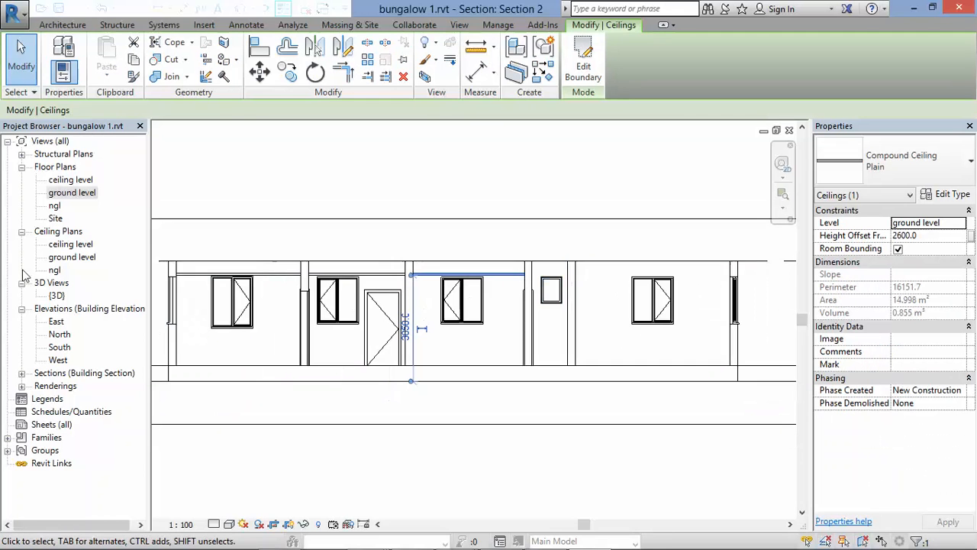
Step: Open the ground level ceiling plan and set its visual style to Realistic
double_click(72, 258)
scroll(397, 354, down, 3)
click(318, 466)
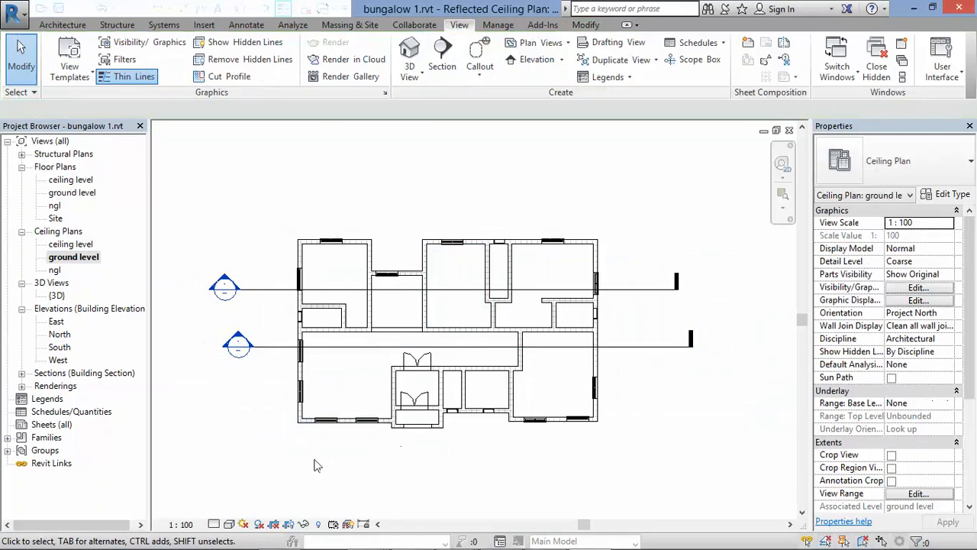
click(230, 524)
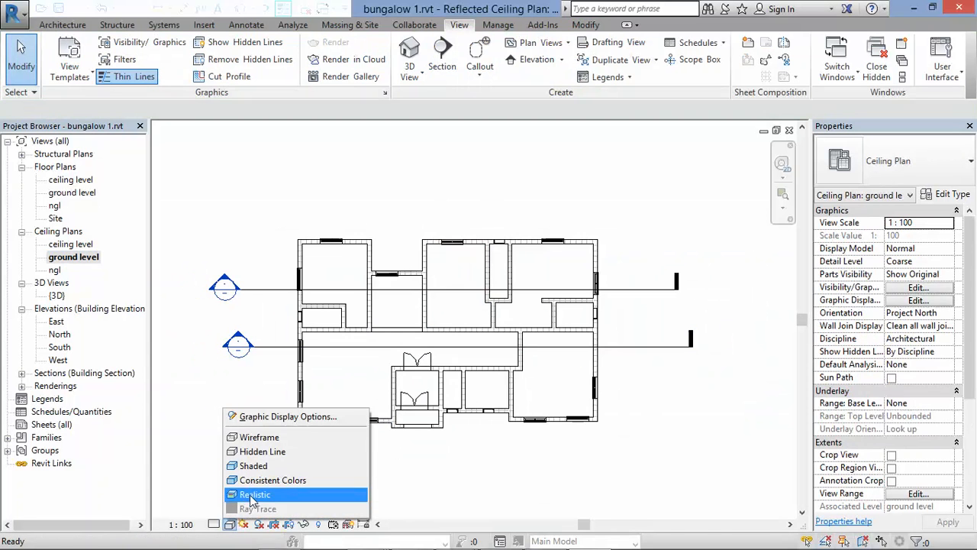
click(251, 495)
scroll(495, 451, up, 1)
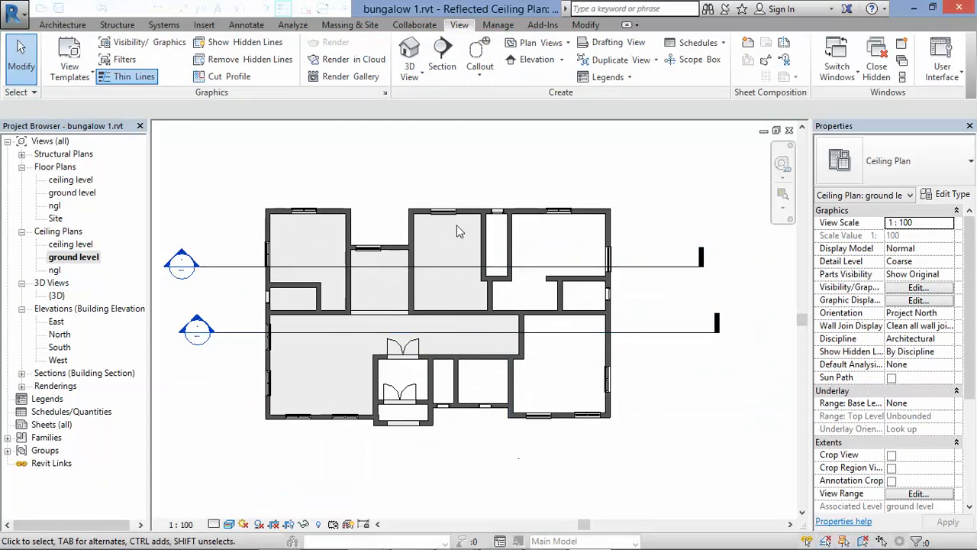
scroll(526, 288, up, 1)
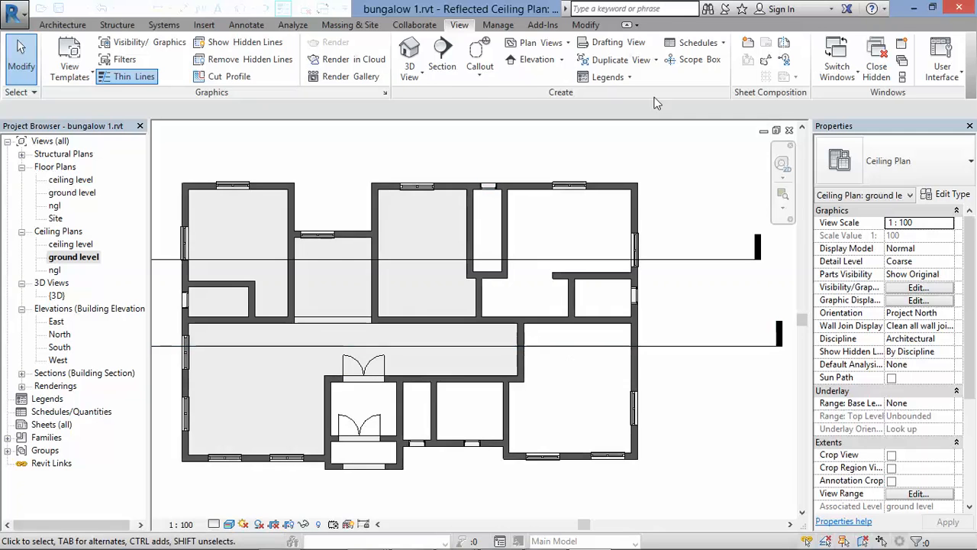
Step: Place automatic plain ceilings in bedroom 3, the entrance lobby and the small enclosed rooms that still lack one
click(63, 24)
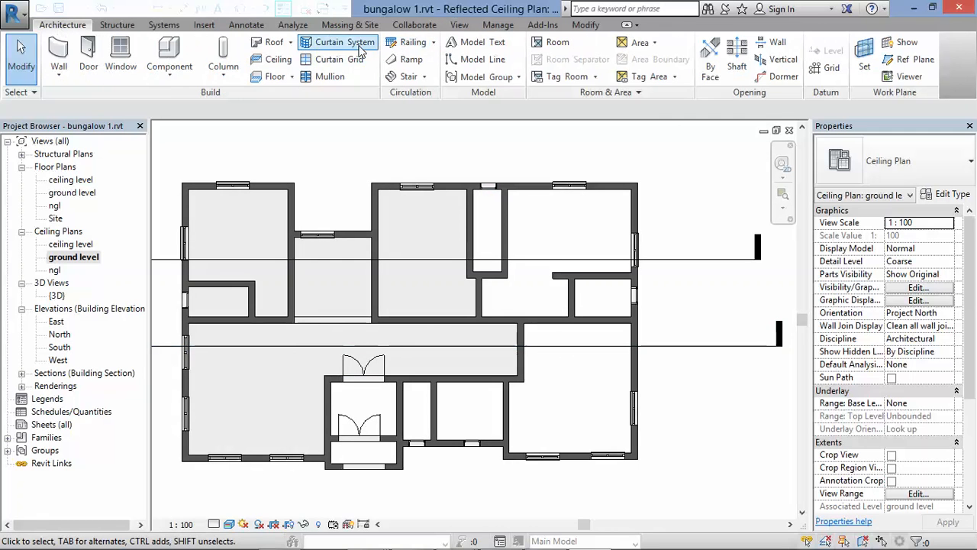
click(294, 60)
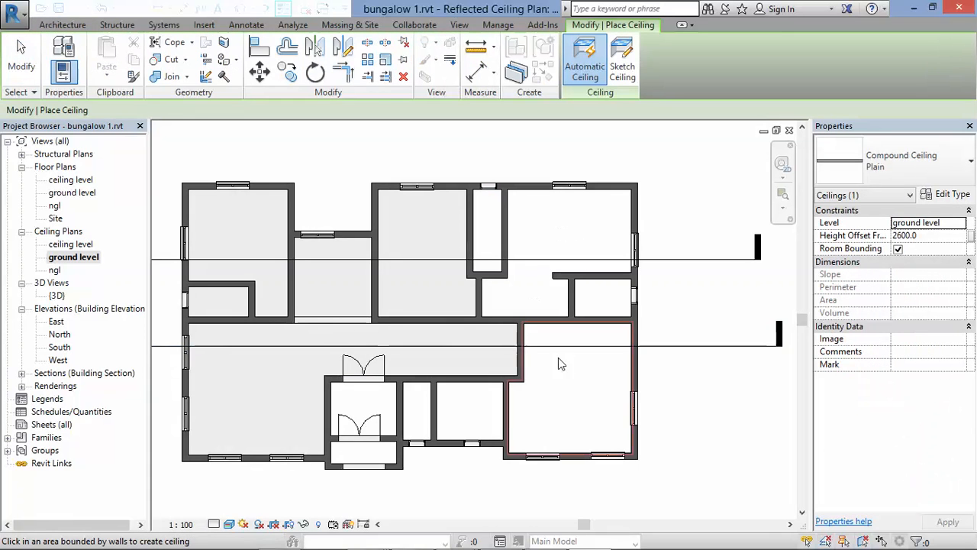
click(558, 364)
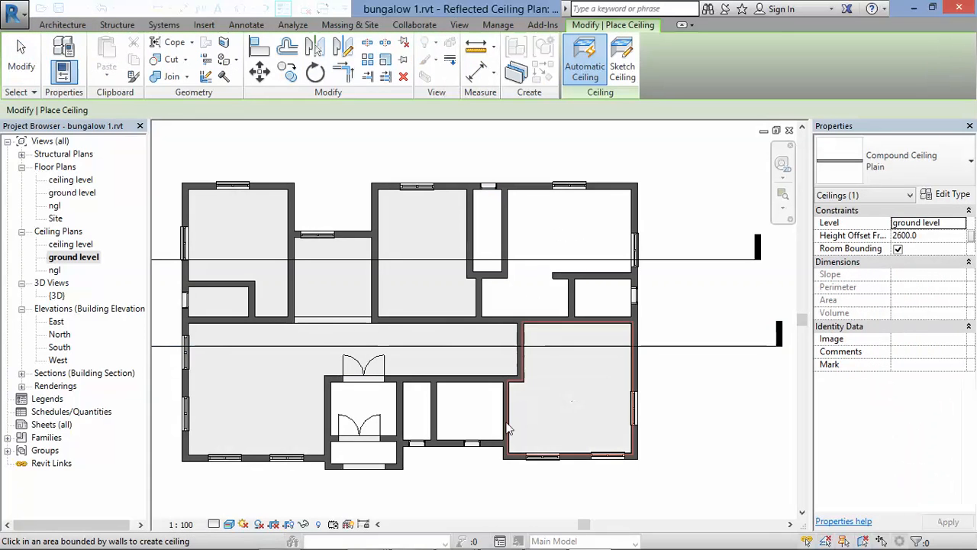
click(605, 317)
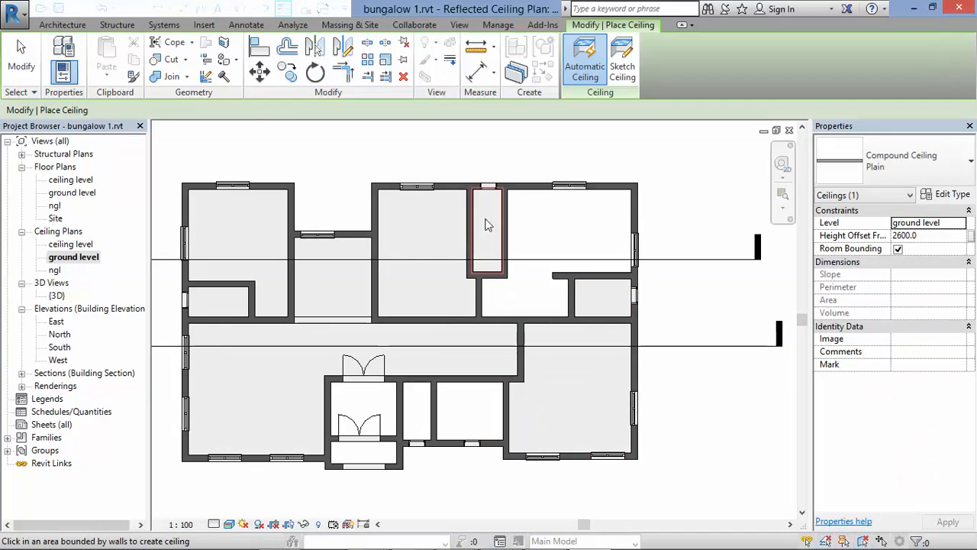
click(488, 225)
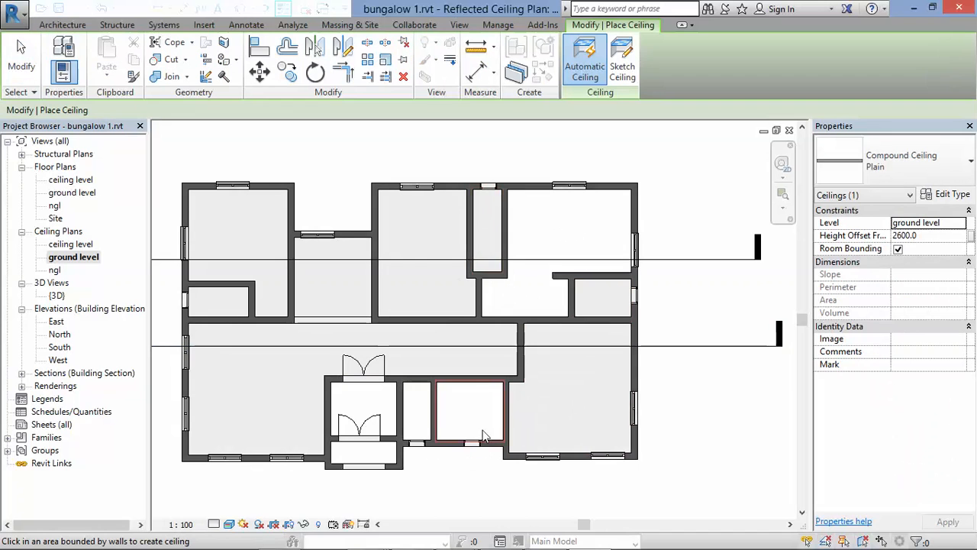
click(379, 415)
Step: Sketch a rectangular plain ceiling over the entrance porch in front of the outer double door and finish it
scroll(370, 454, up, 2)
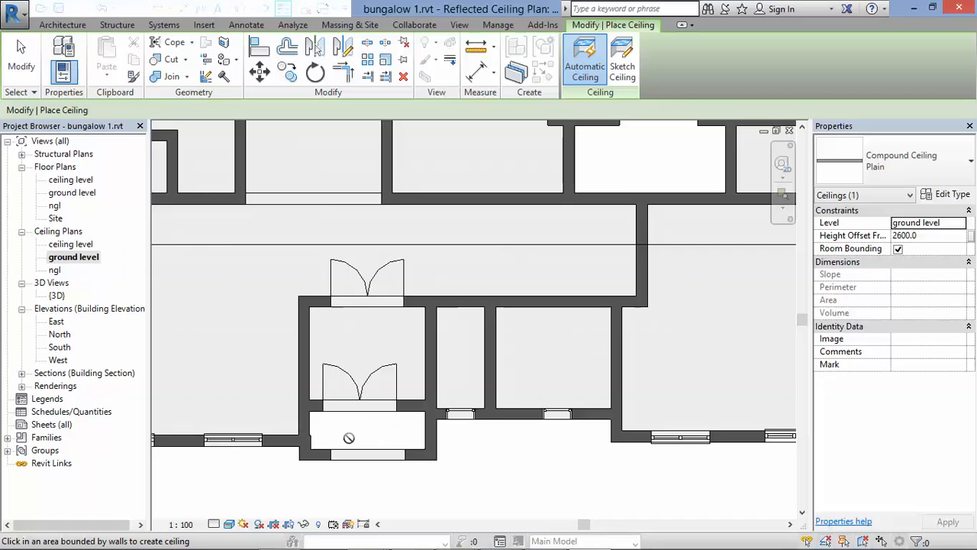
click(622, 69)
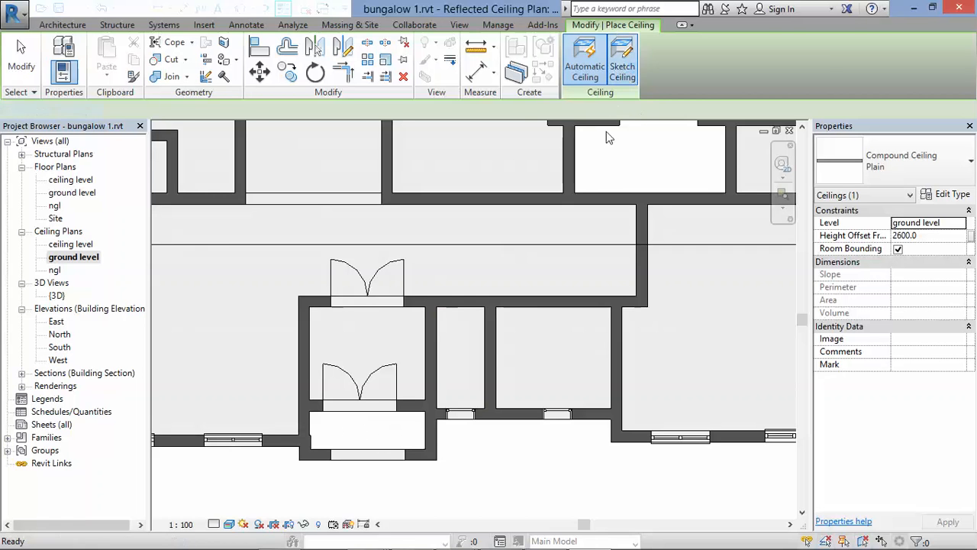
click(695, 44)
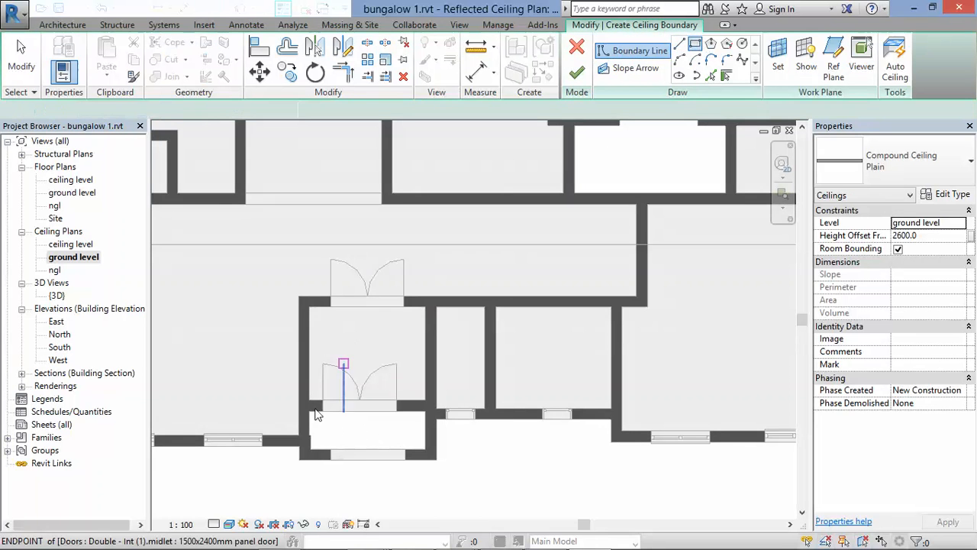
scroll(307, 419, up, 3)
click(308, 414)
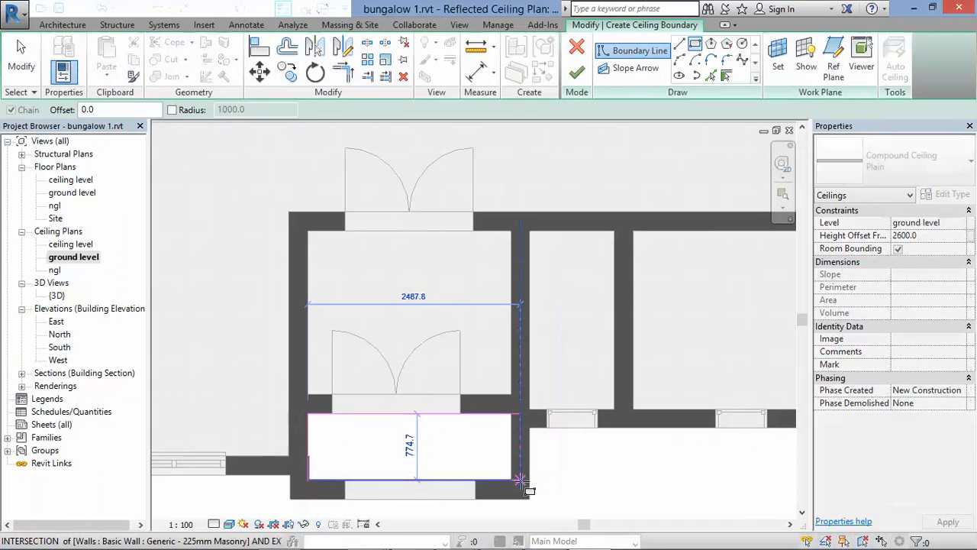
scroll(336, 435, down, 2)
scroll(350, 469, down, 3)
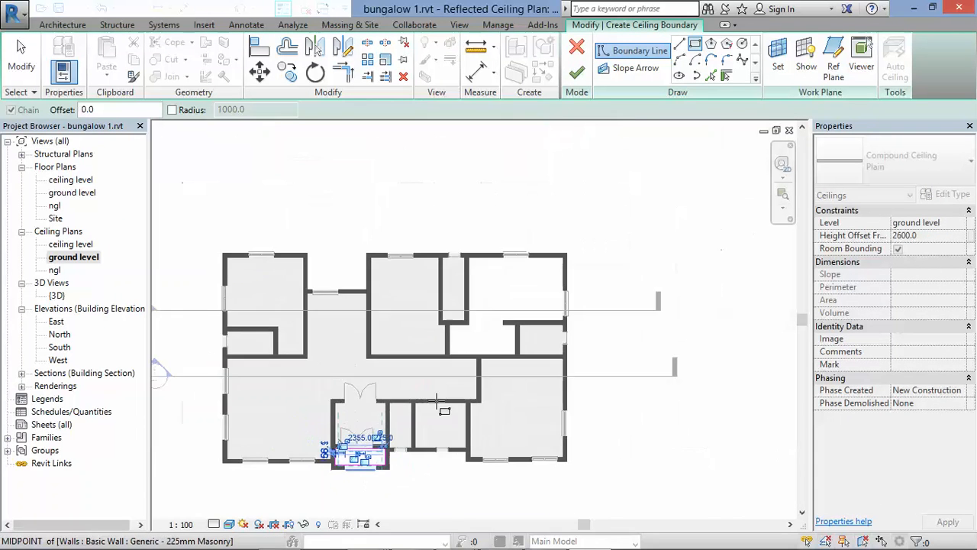
scroll(450, 395, up, 1)
middle_drag(450, 396, 413, 440)
click(577, 73)
scroll(397, 275, down, 3)
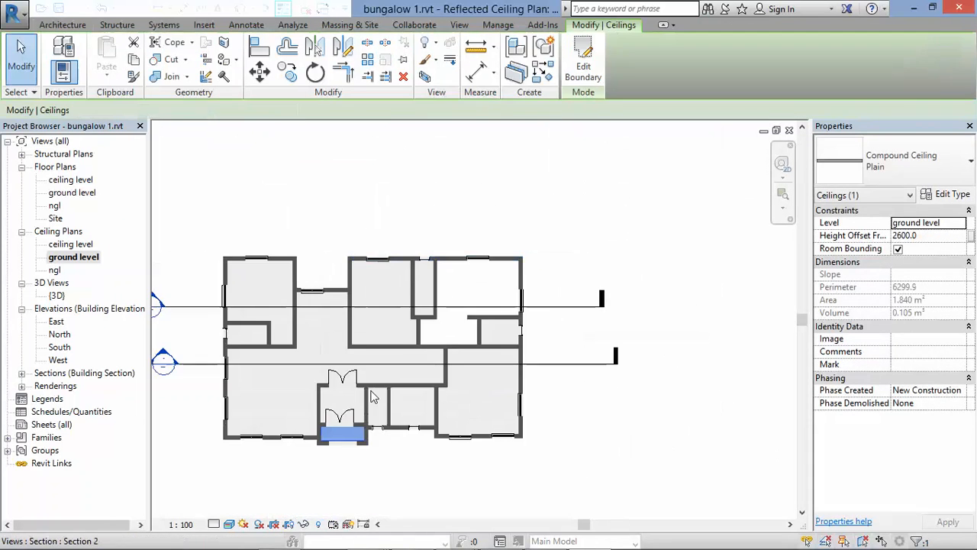
scroll(354, 455, up, 2)
click(356, 470)
Step: Start a sketched plain ceiling for bedroom 2 and pick the inner wall faces around the room as its boundary
scroll(512, 229, up, 2)
scroll(511, 235, up, 1)
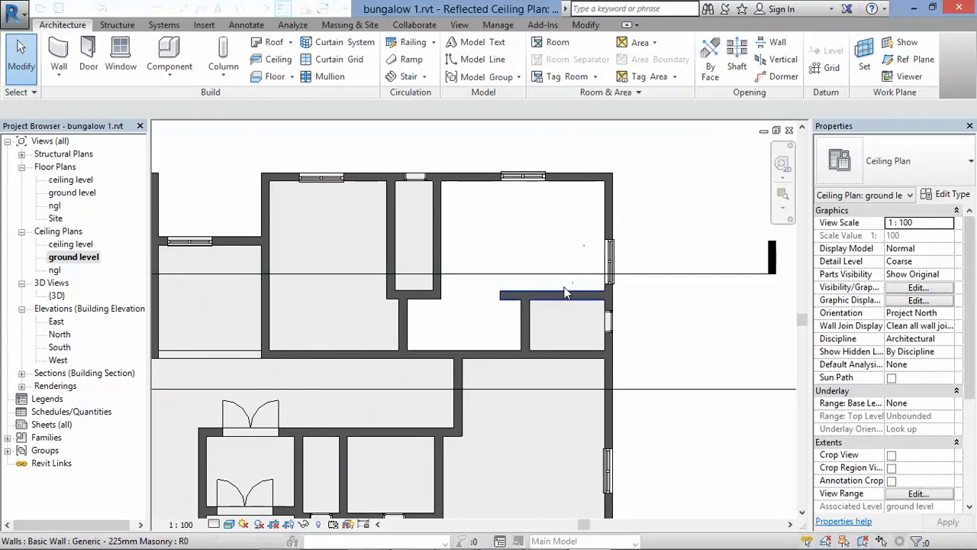
scroll(584, 336, up, 1)
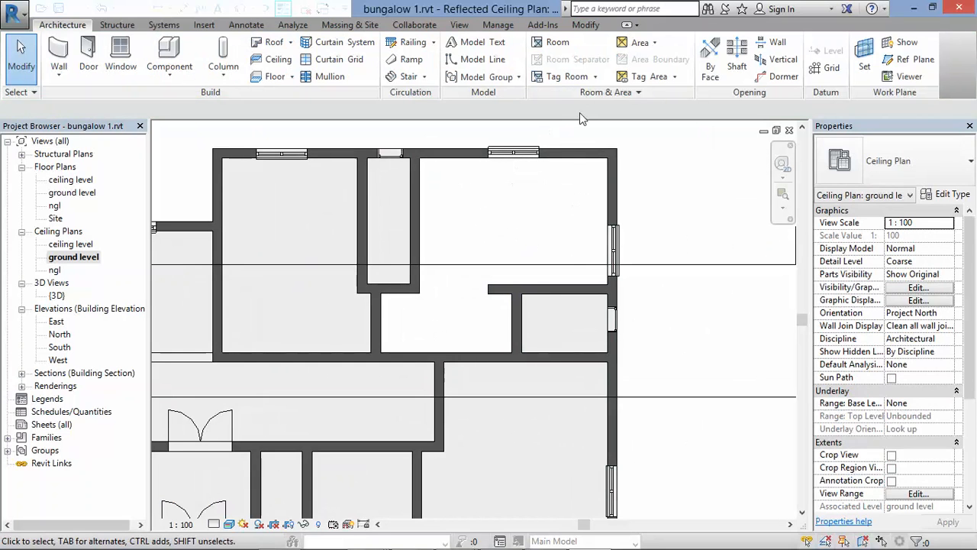
click(275, 60)
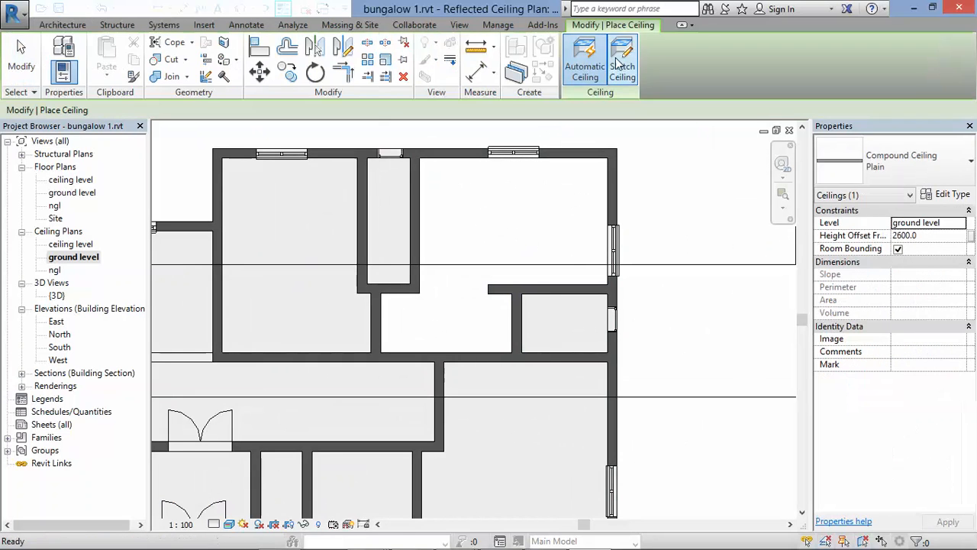
click(623, 67)
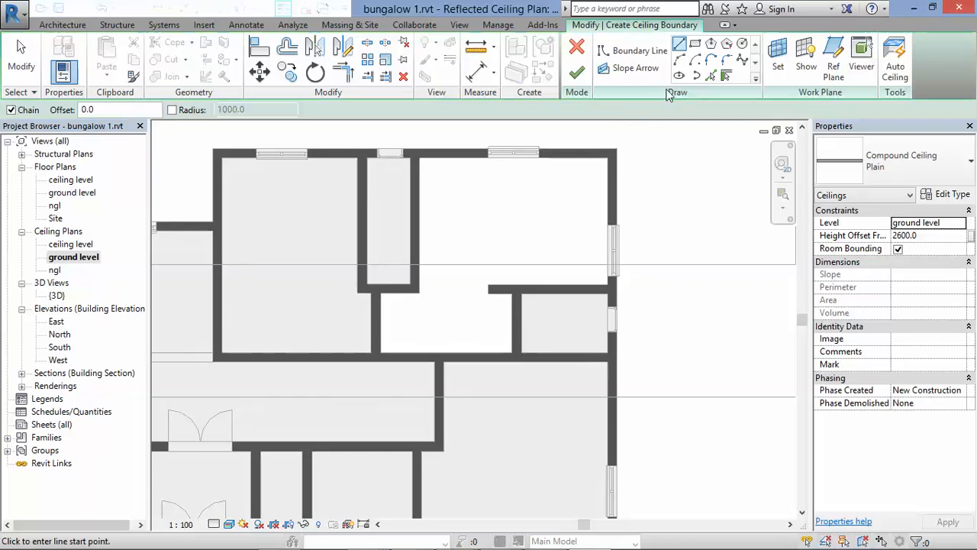
click(710, 77)
click(459, 163)
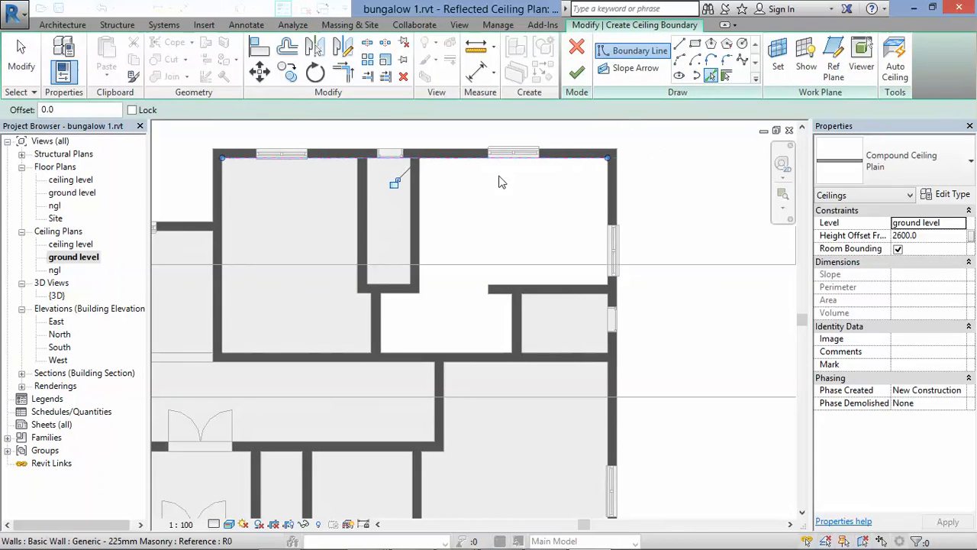
click(608, 178)
scroll(554, 284, up, 3)
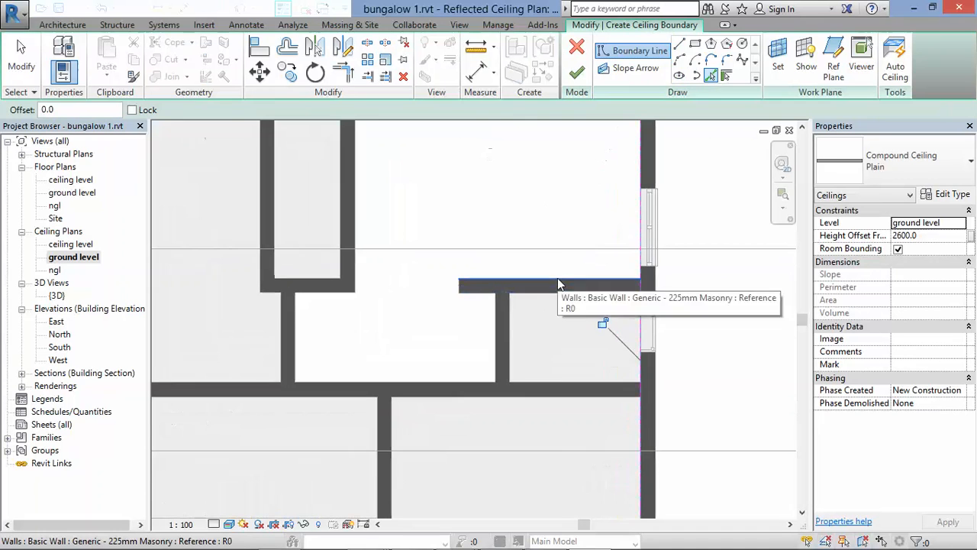
click(557, 284)
click(502, 327)
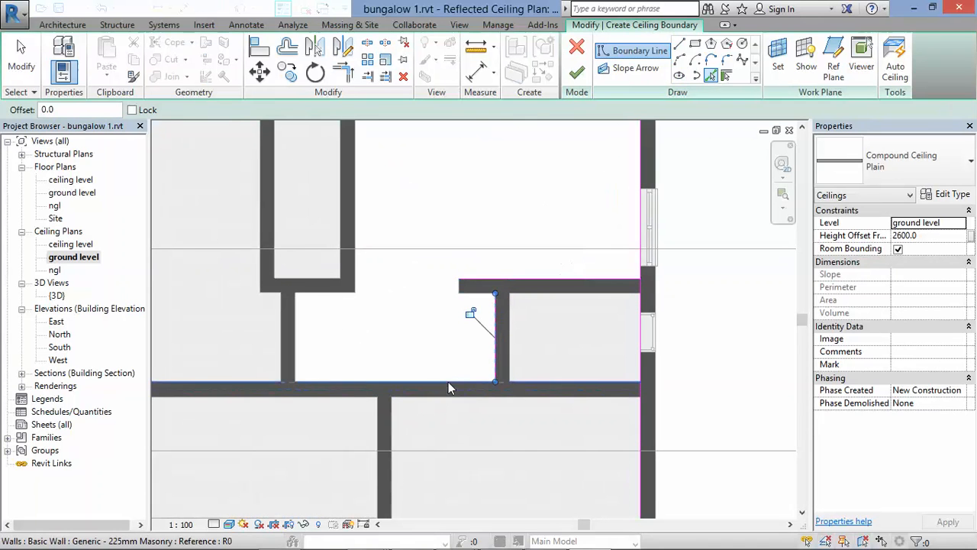
click(290, 353)
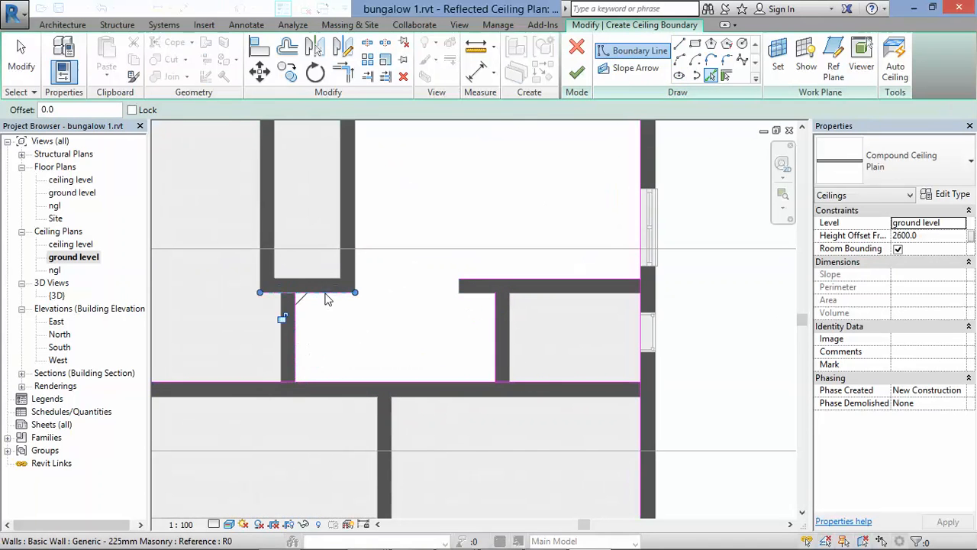
click(355, 192)
Step: Trim bedroom 2's ceiling boundary lines to their corners to form a closed loop and finish the ceiling
scroll(356, 311, down, 2)
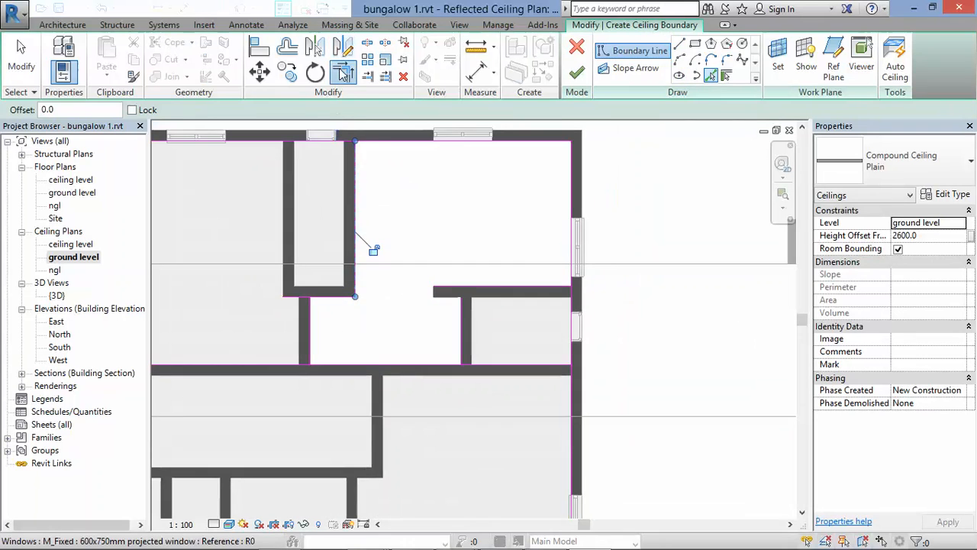
click(343, 73)
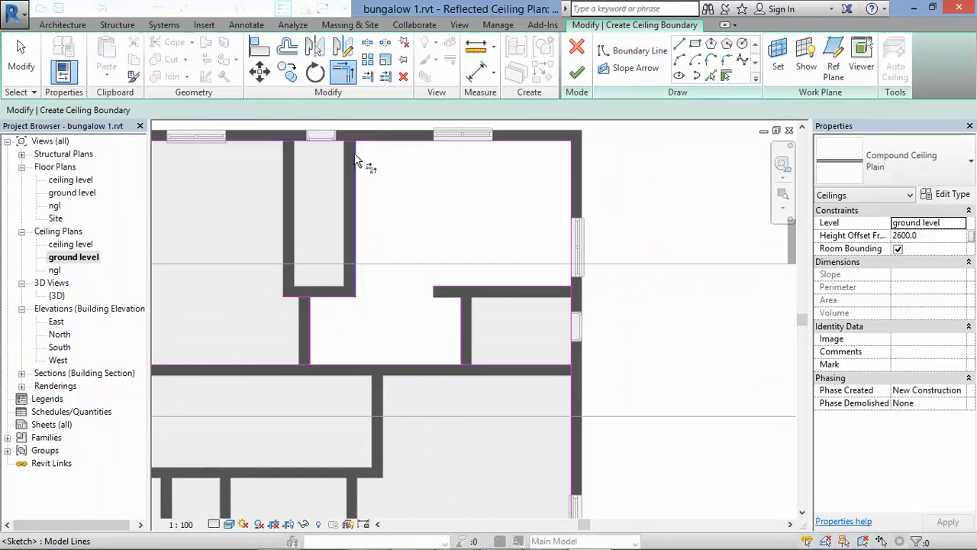
click(572, 254)
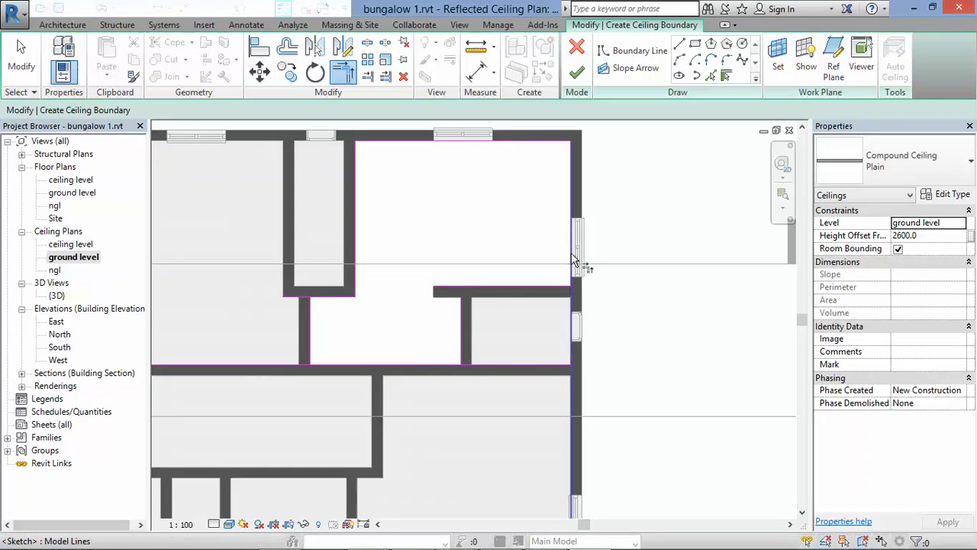
click(462, 324)
click(721, 535)
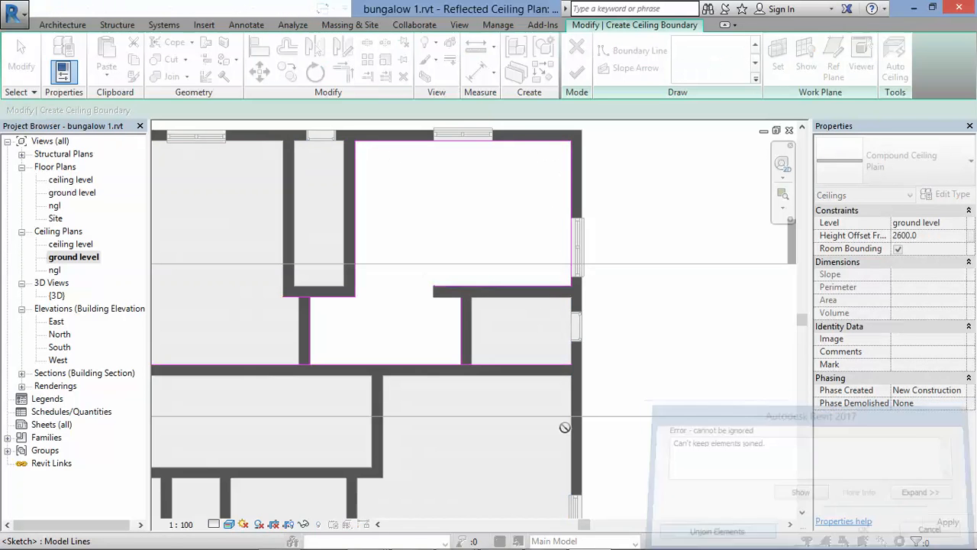
click(459, 355)
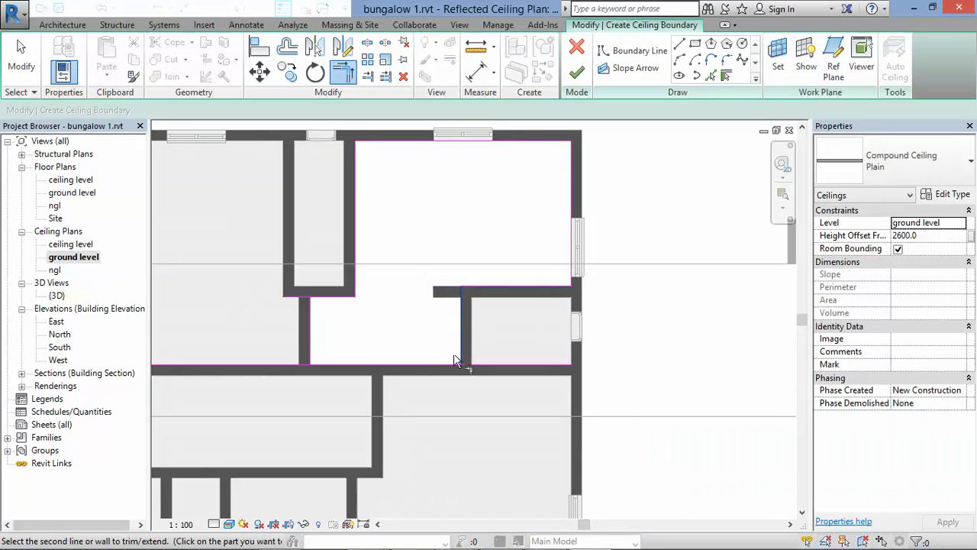
click(448, 365)
click(309, 346)
click(327, 364)
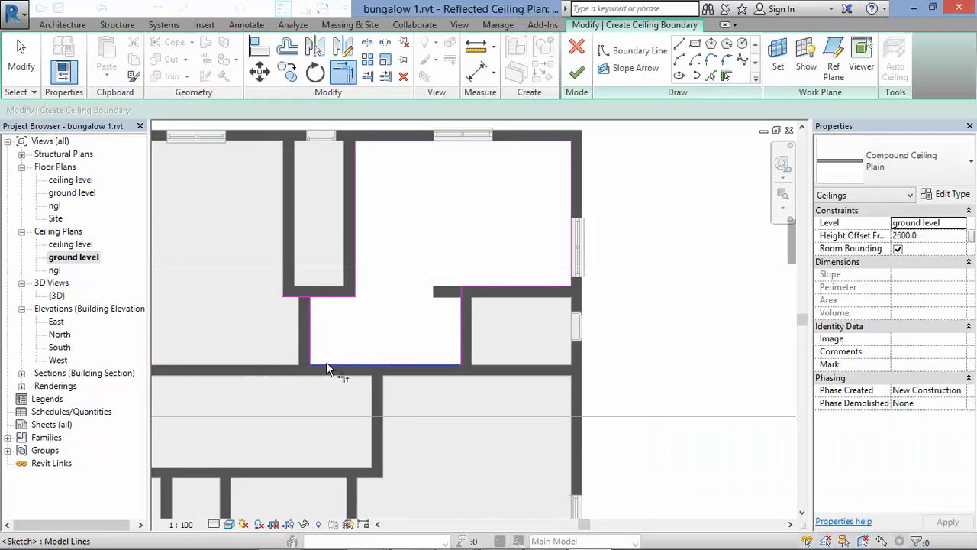
click(313, 309)
click(327, 303)
scroll(371, 366, down, 1)
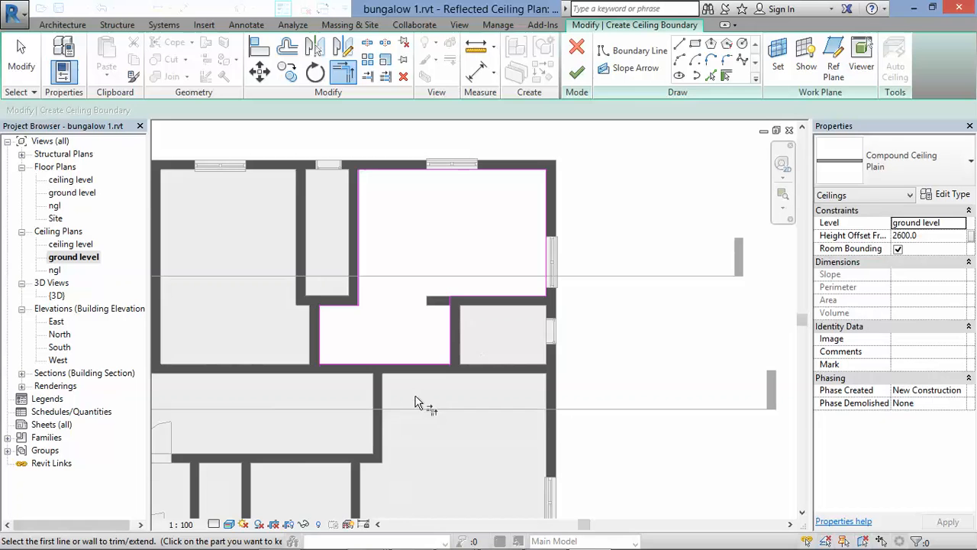
click(576, 73)
key(Escape)
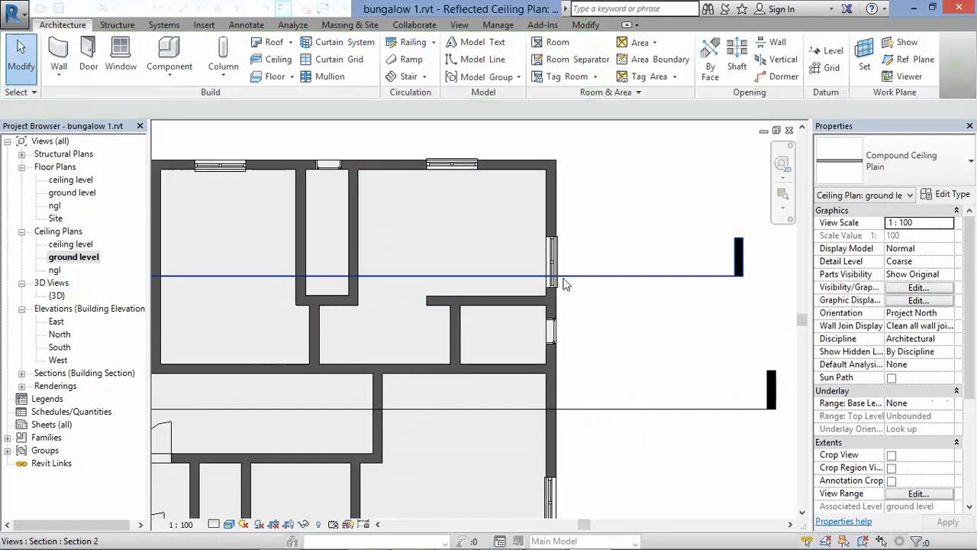
Step: Go to the section view cut through the living room, lobby and bedroom 3
scroll(582, 255, down, 3)
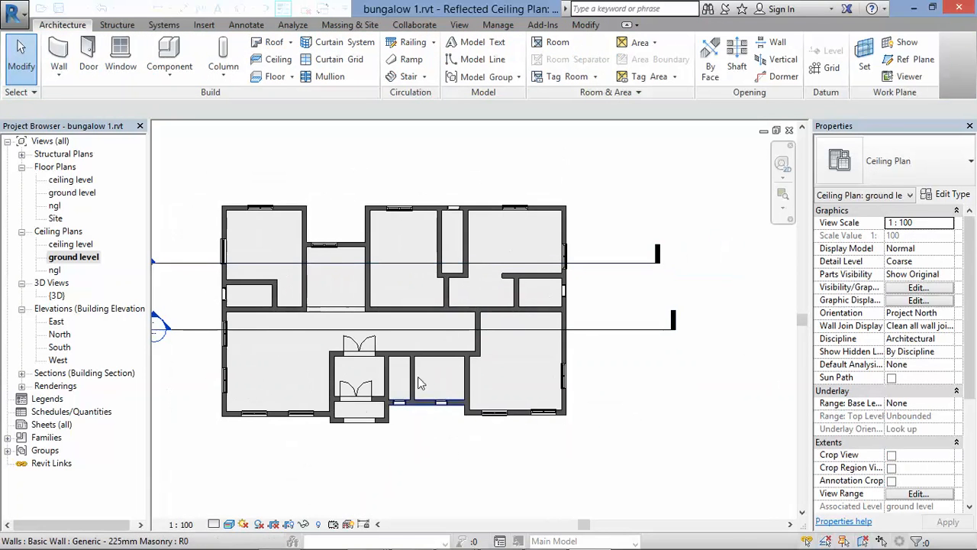
scroll(396, 389, up, 1)
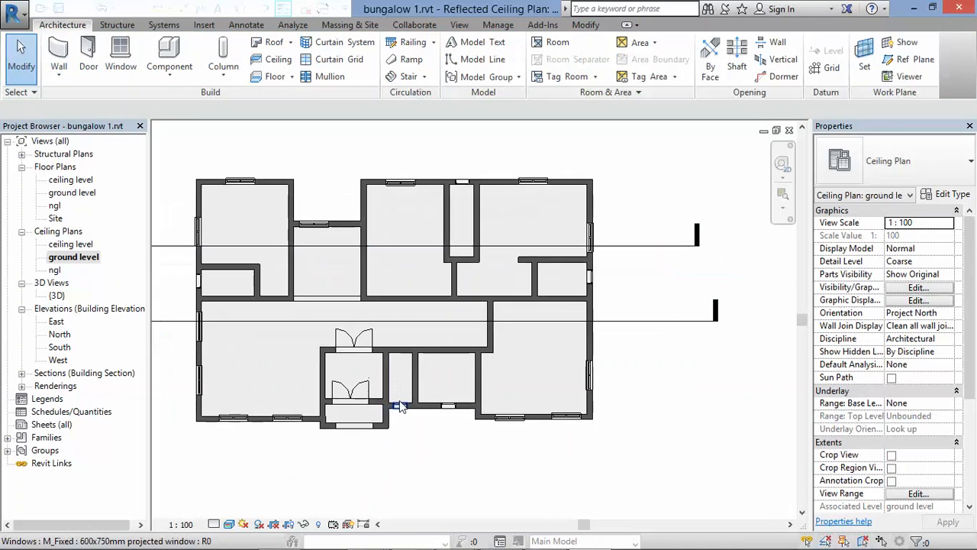
click(650, 322)
right_click(650, 329)
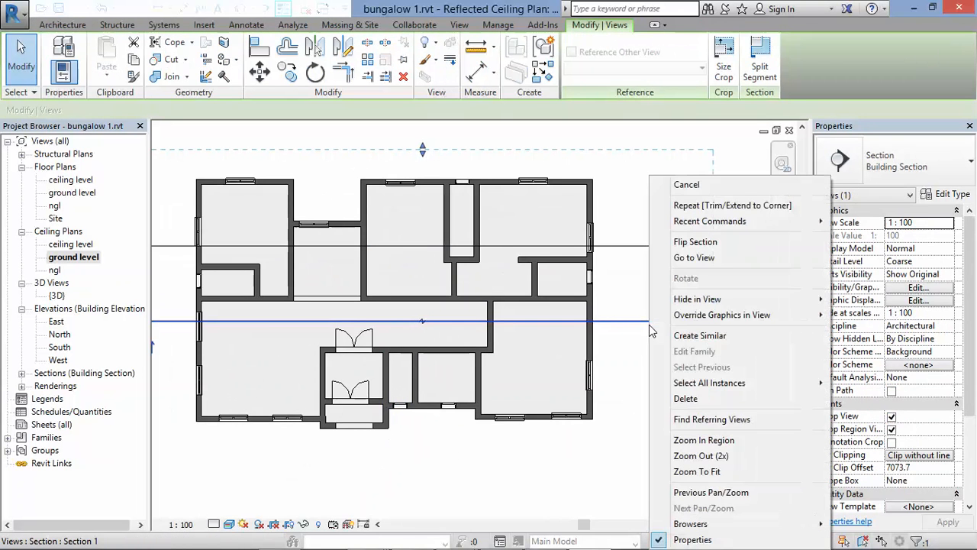
click(691, 260)
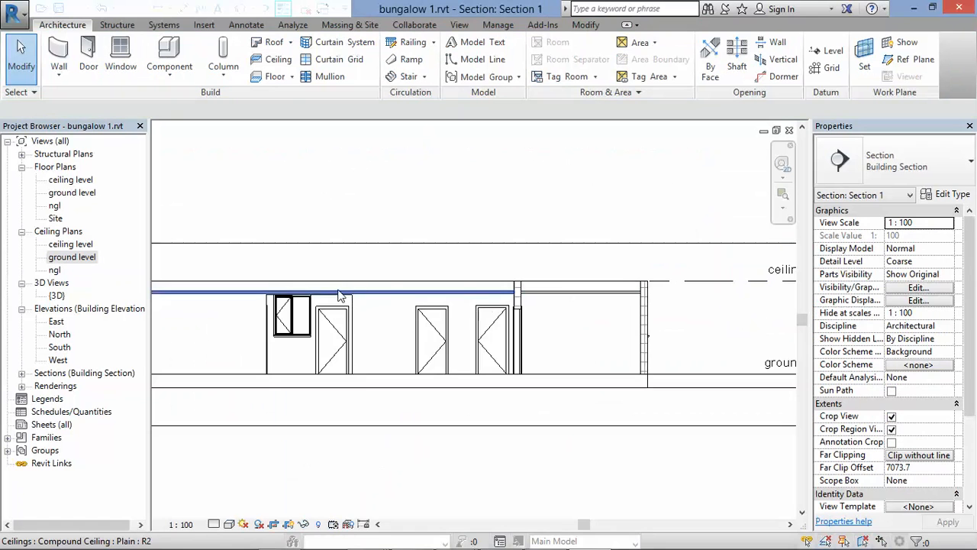
Step: Select bedroom 3's ceiling in the section and set its vertical dimension from the base line to 3300
scroll(556, 298, up, 1)
click(580, 297)
scroll(508, 351, up, 3)
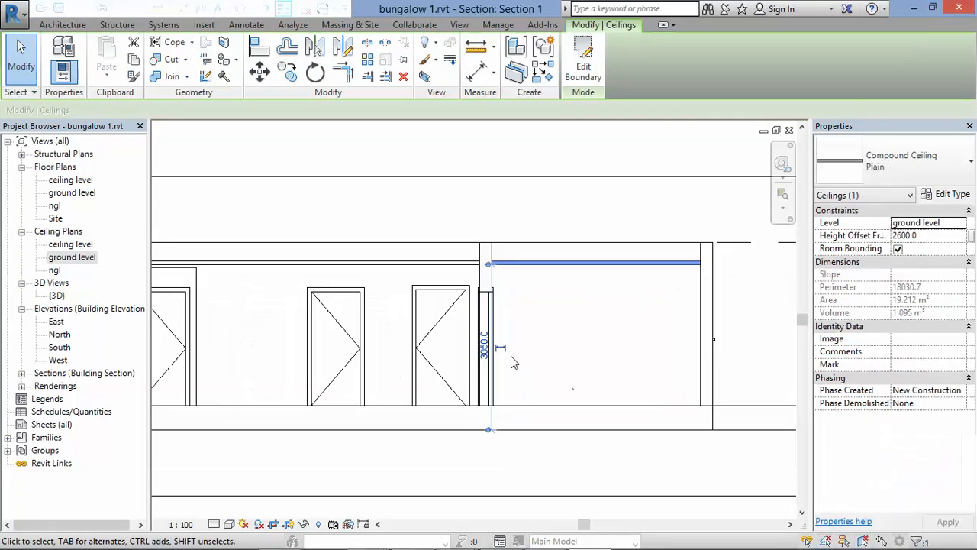
scroll(489, 252, up, 3)
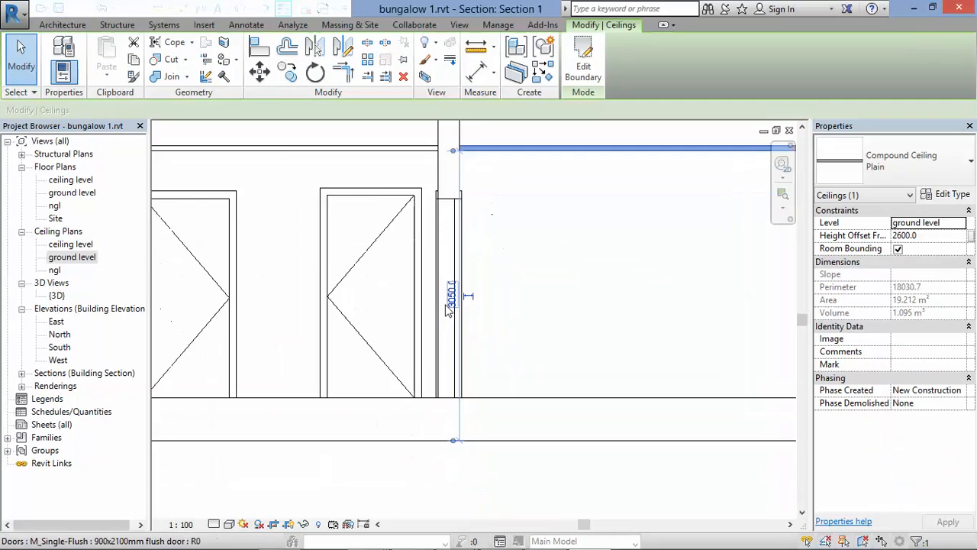
click(460, 290)
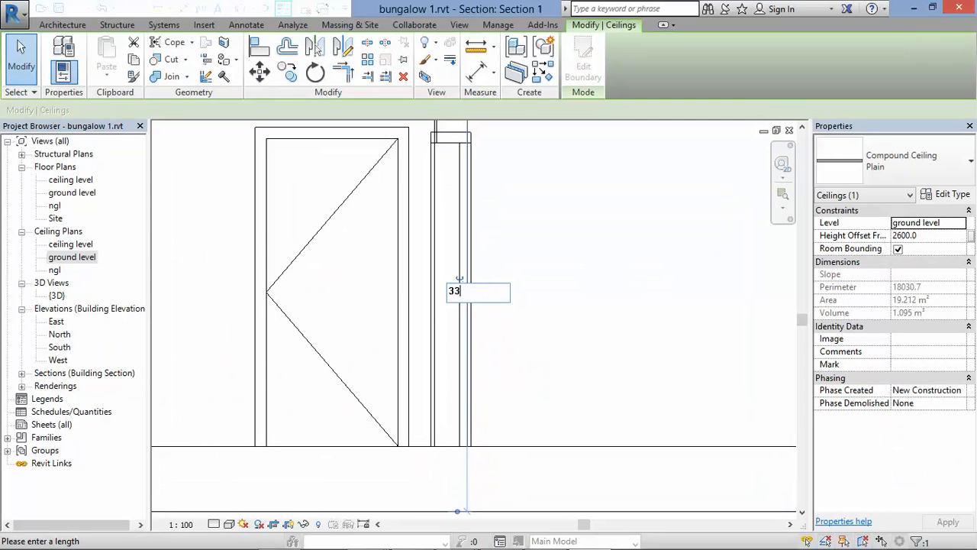
key(Return)
scroll(539, 336, down, 5)
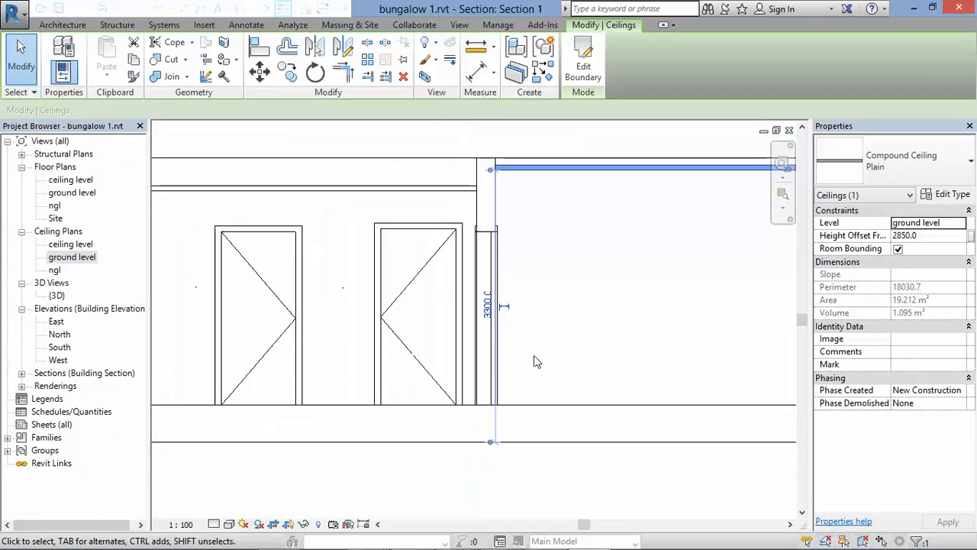
Step: Select all ceiling instances from bedroom 3's ceiling and set their height offset from ground level to 3300
key(Escape)
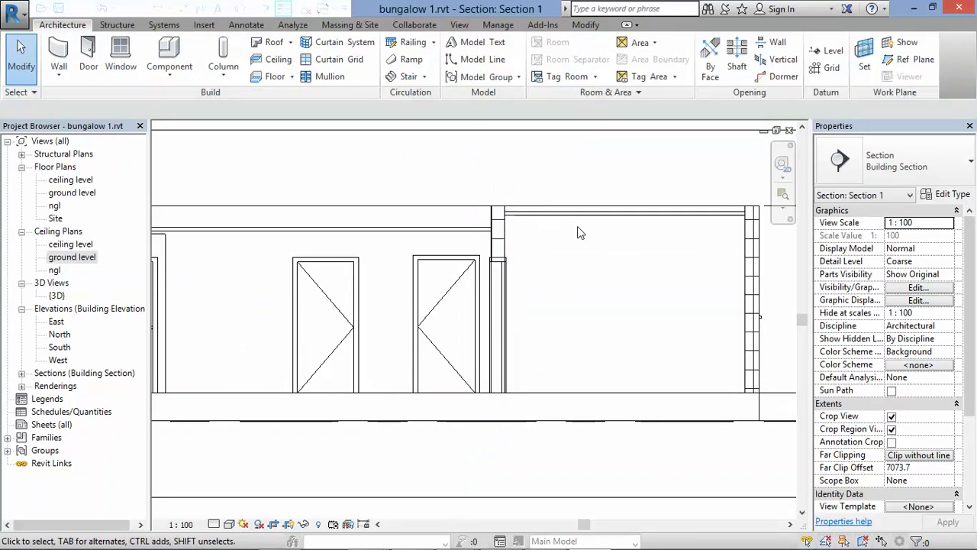
click(545, 223)
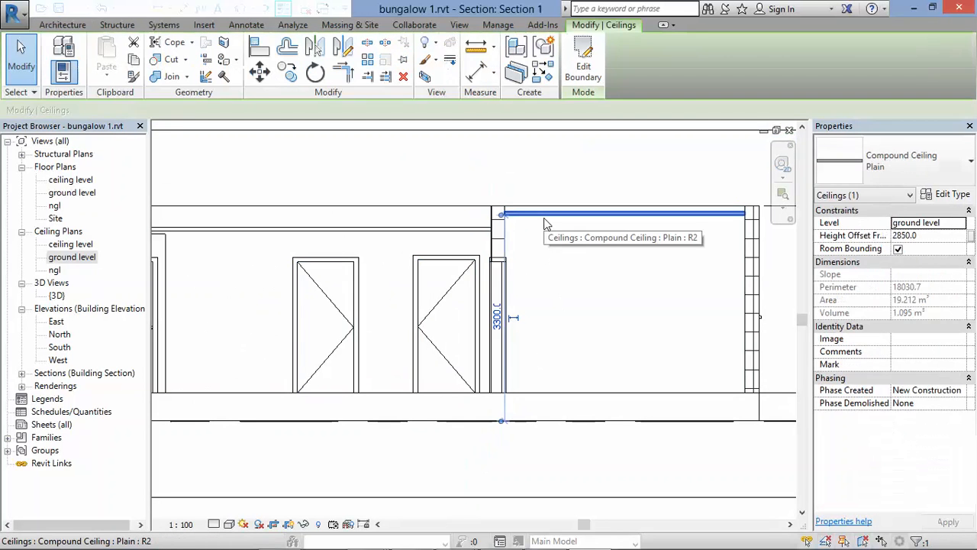
key(s)
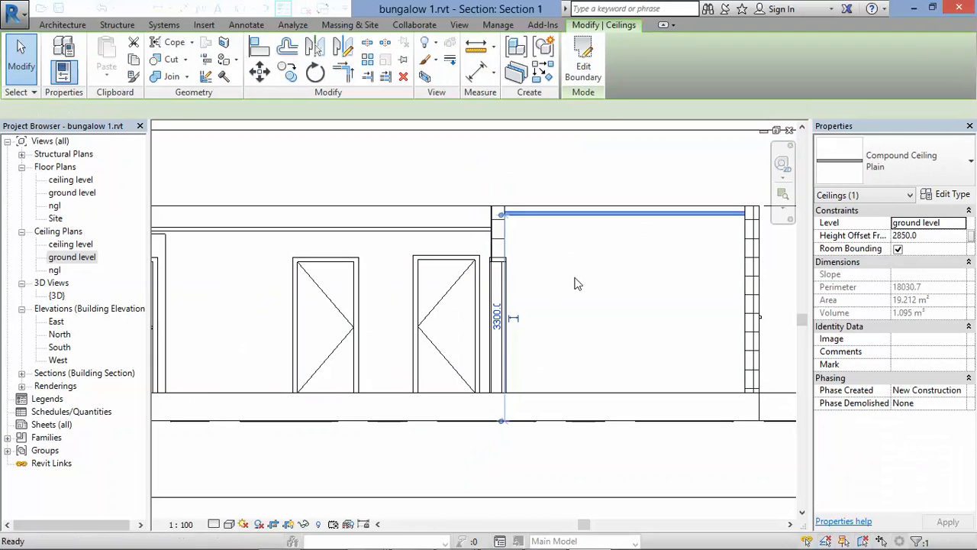
key(a)
click(925, 237)
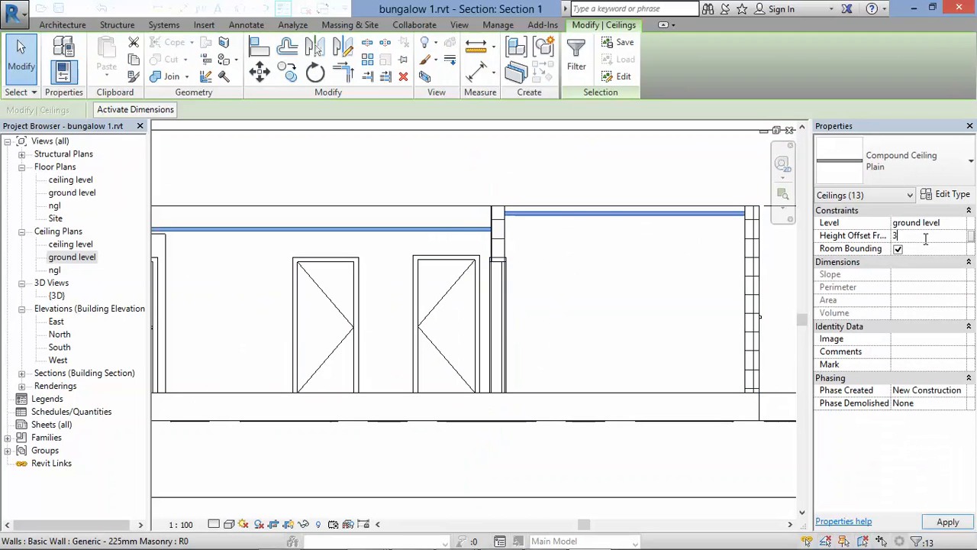
key(Return)
scroll(626, 298, down, 3)
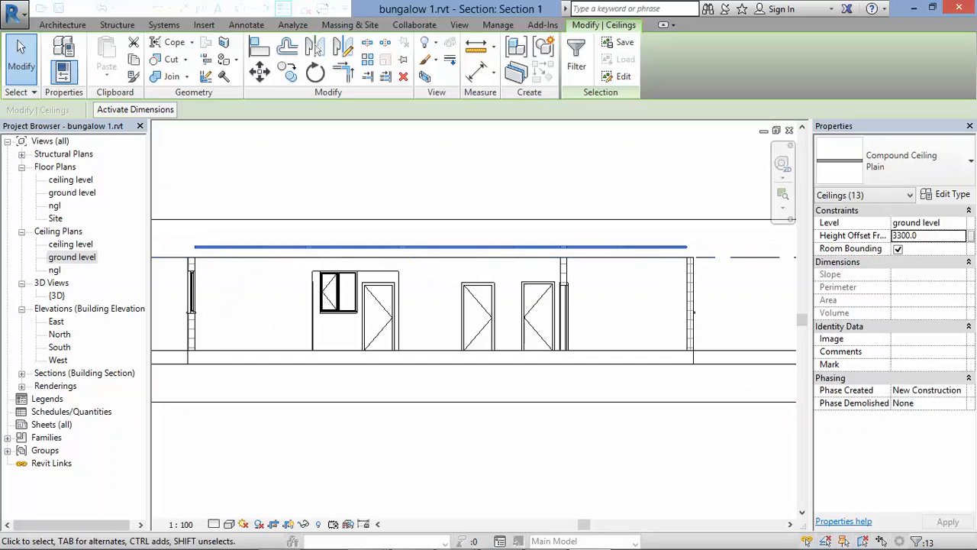
Step: Nudge all the selected ceilings vertically to a height offset of 2700 and clear the selection
key(Down)
key(Down)
key(Down)
key(Down)
key(Down)
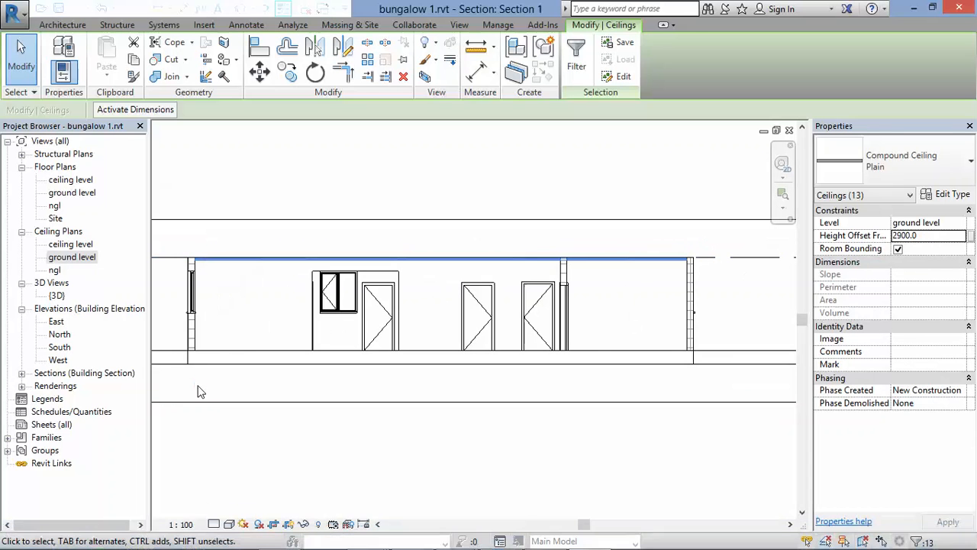
key(Down)
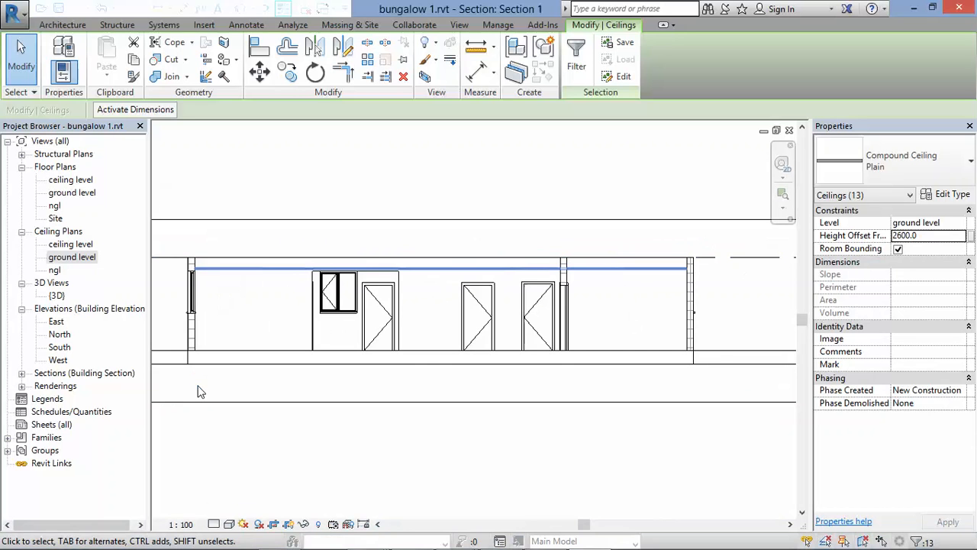
key(Up)
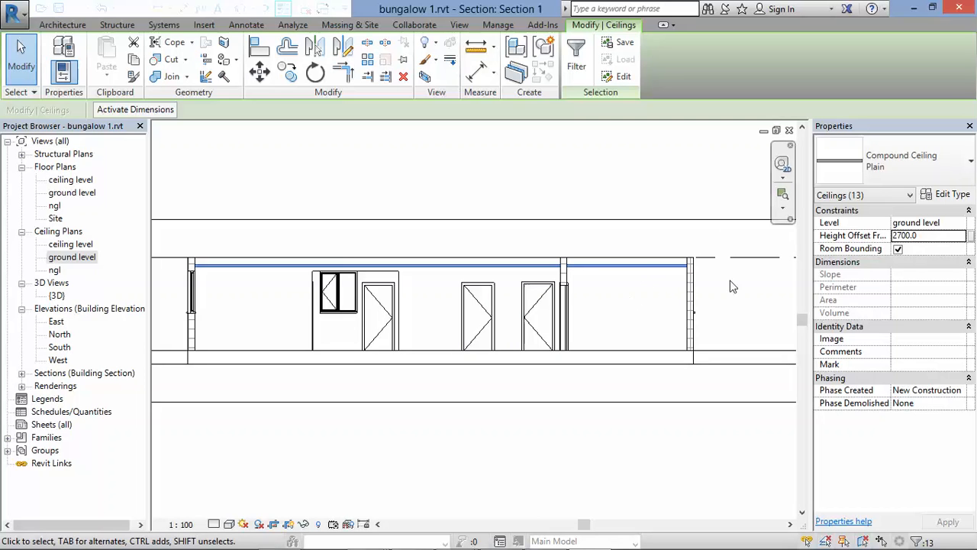
click(610, 307)
Step: In the ground level floor plan, place a perspective camera in bedroom 3's lower-right corner, aimed diagonally past the kitchen corner of the building
double_click(72, 193)
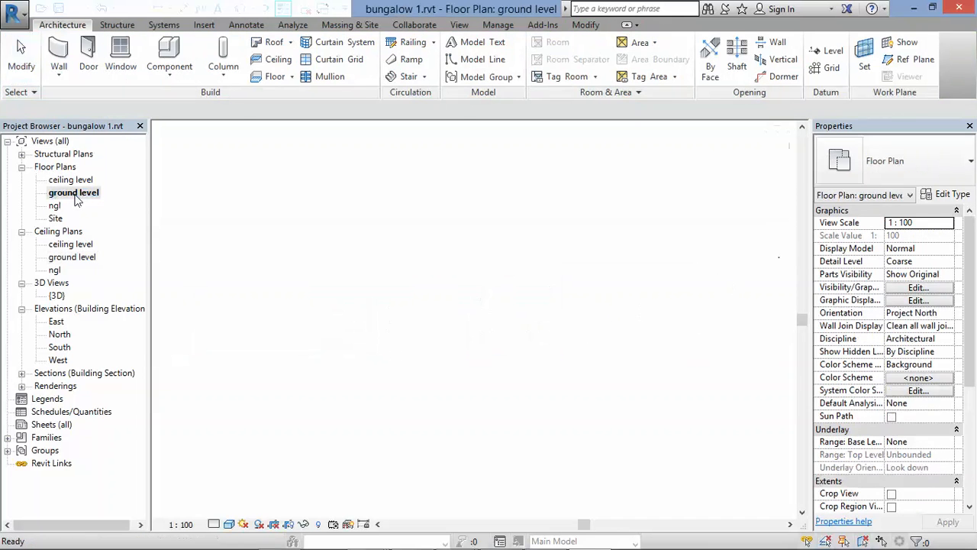
click(255, 10)
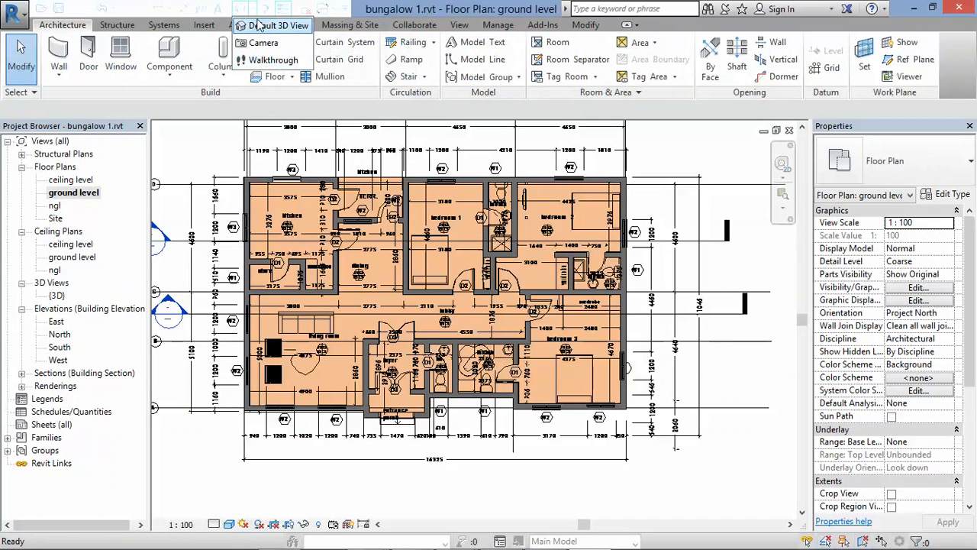
click(179, 155)
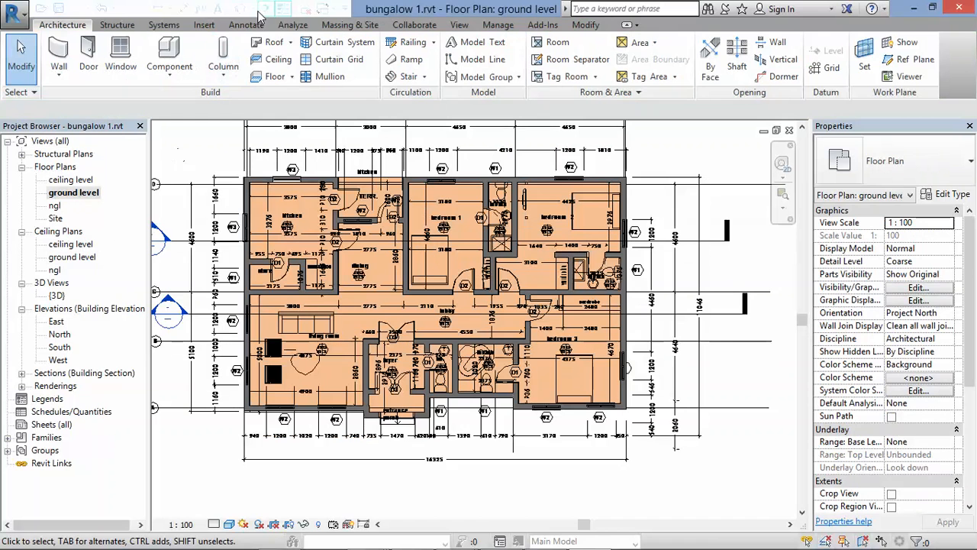
click(257, 12)
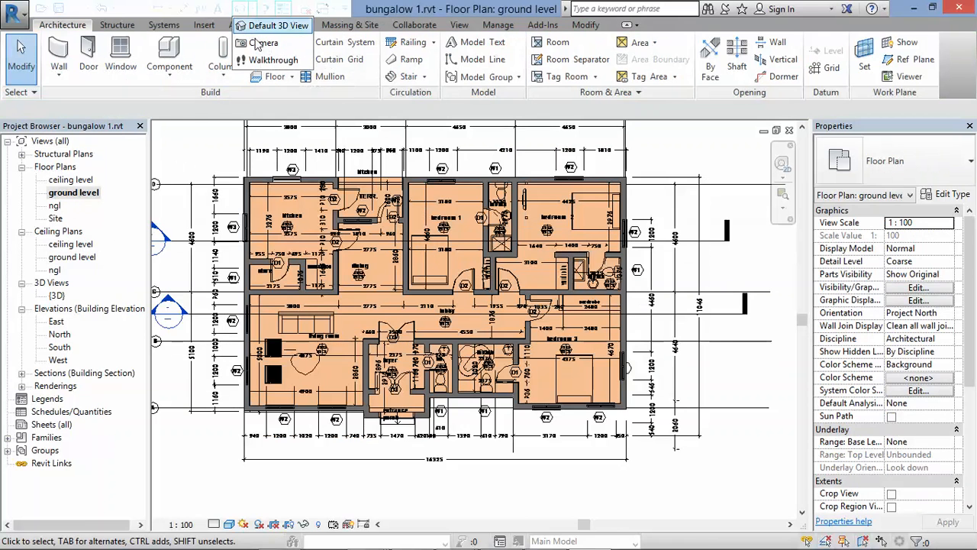
click(260, 43)
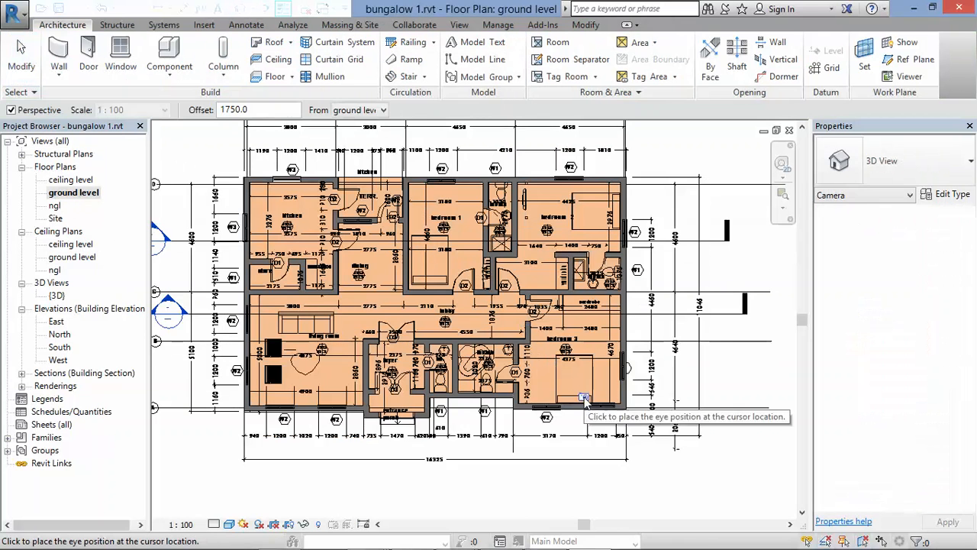
scroll(585, 399, up, 3)
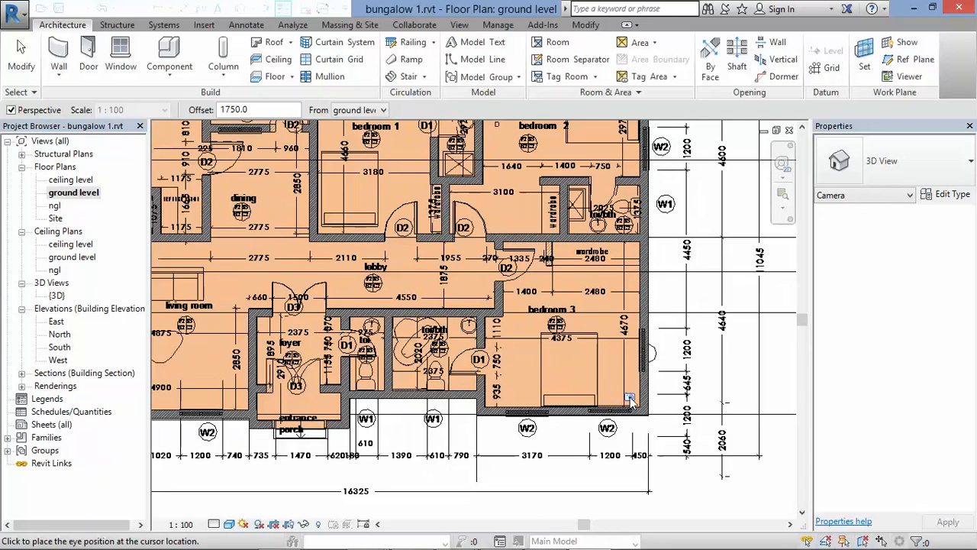
click(630, 398)
scroll(566, 314, down, 2)
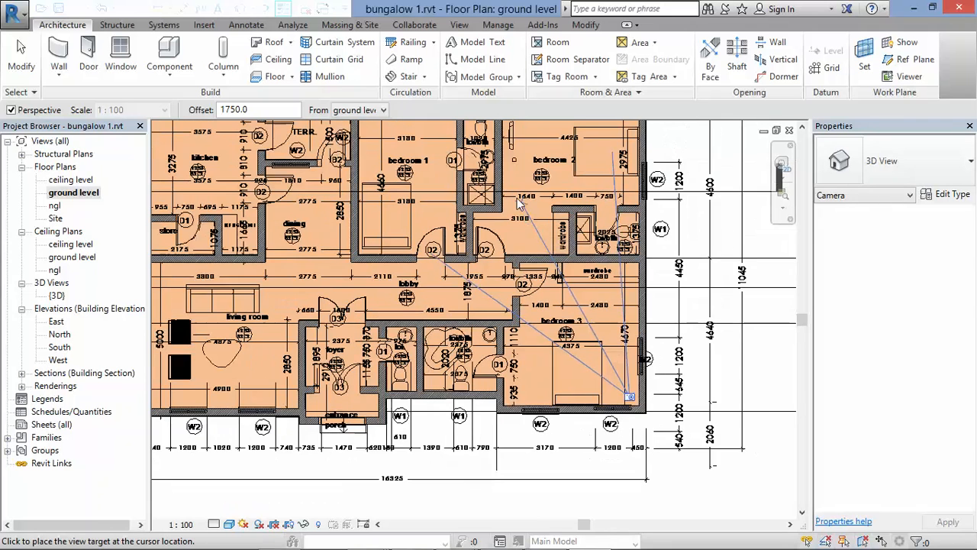
scroll(550, 316, down, 2)
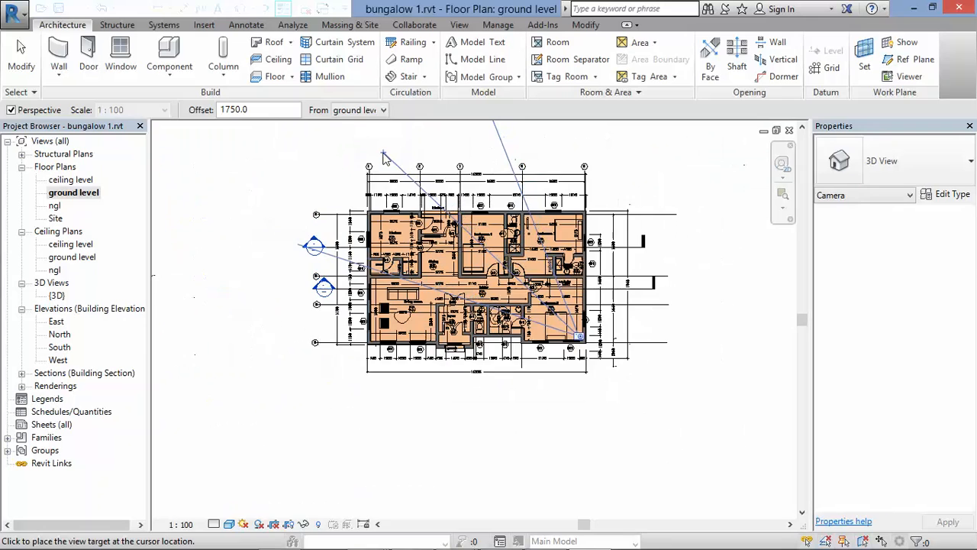
click(384, 157)
Step: Enlarge the new camera view's crop region on all four sides to show more of bedroom 3's floor, walls and ceiling
scroll(416, 263, down, 3)
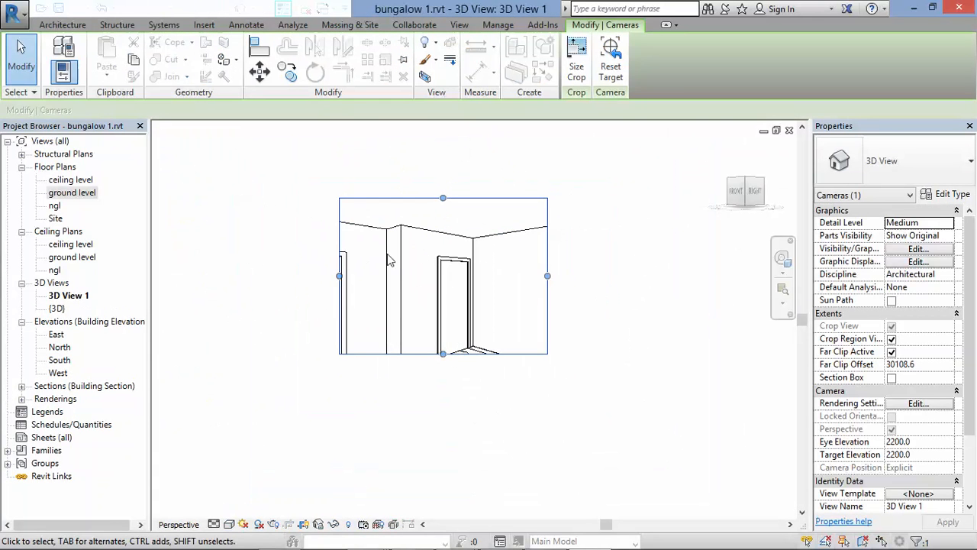
drag(339, 276, 228, 276)
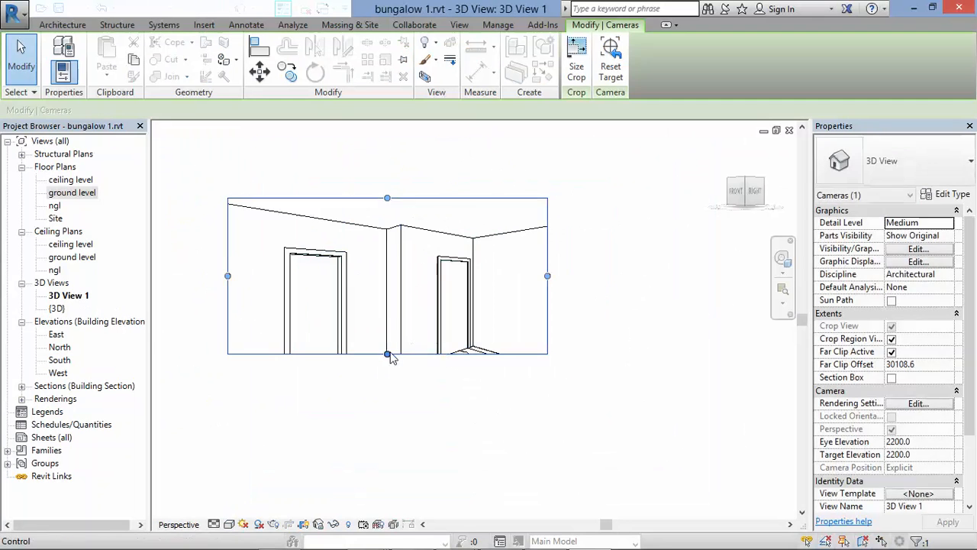
drag(387, 354, 387, 432)
drag(547, 316, 669, 315)
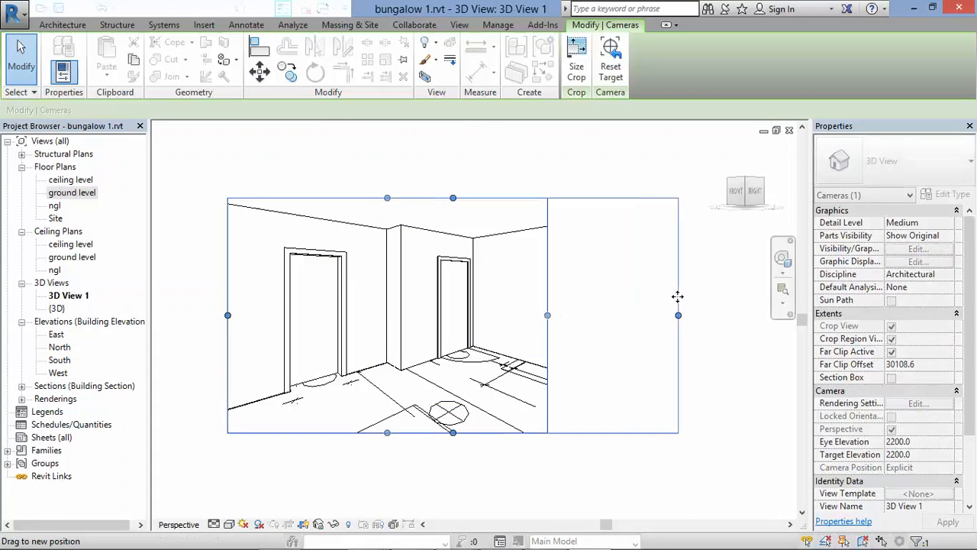
drag(466, 201, 465, 175)
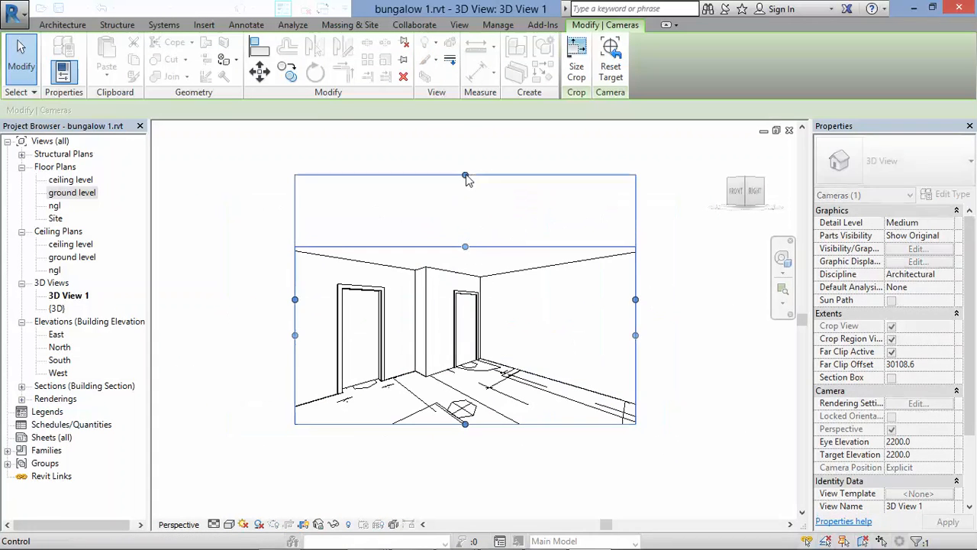
Step: Set the camera view's visual style to Realistic and select bedroom 3's ceiling
click(229, 523)
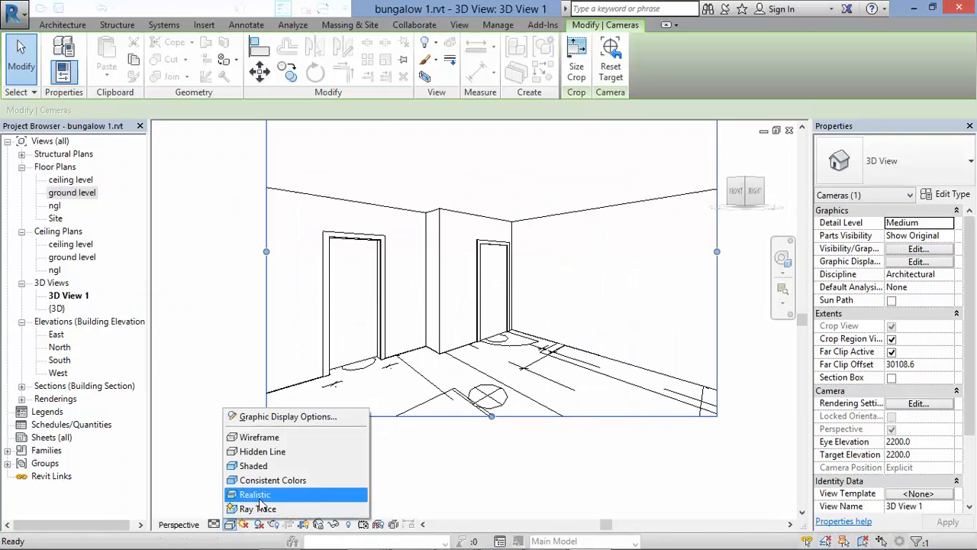
click(255, 493)
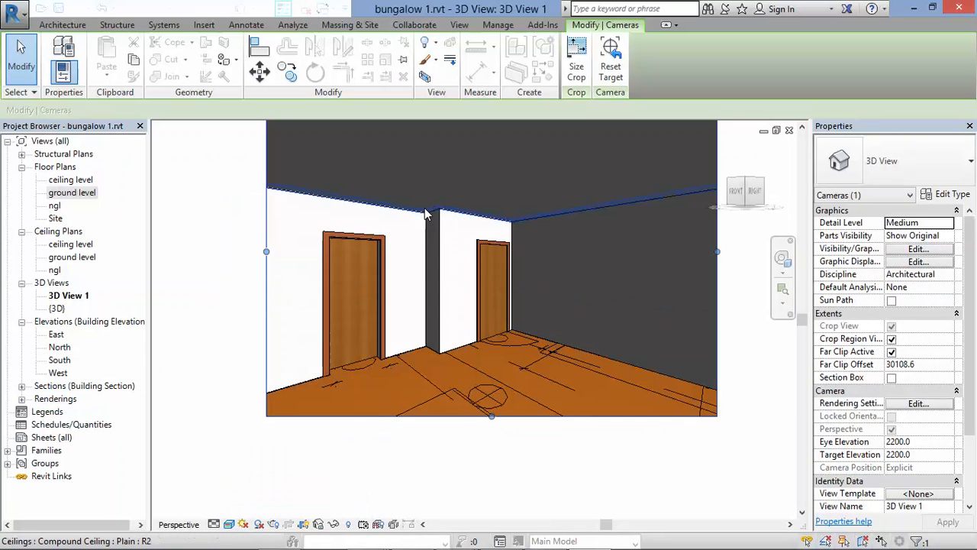
click(415, 214)
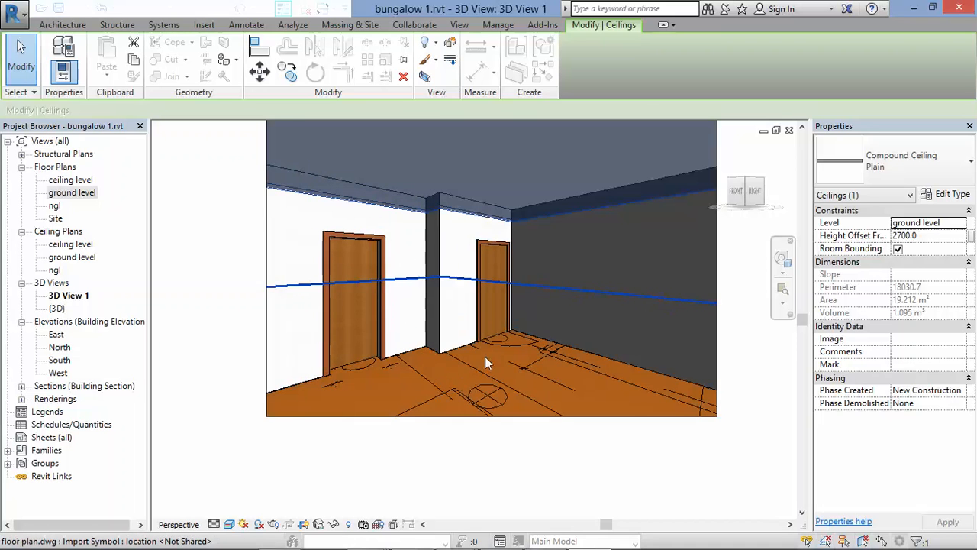
scroll(485, 357, down, 3)
scroll(543, 395, up, 2)
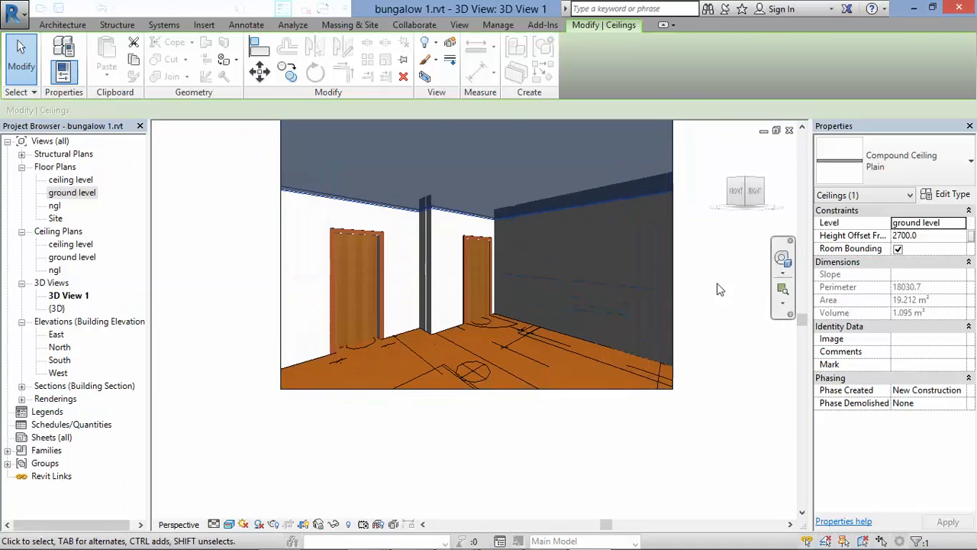
Step: Orbit the camera view with the Basic View Object Wheel to examine bedroom 3's ceiling from different angles
click(782, 277)
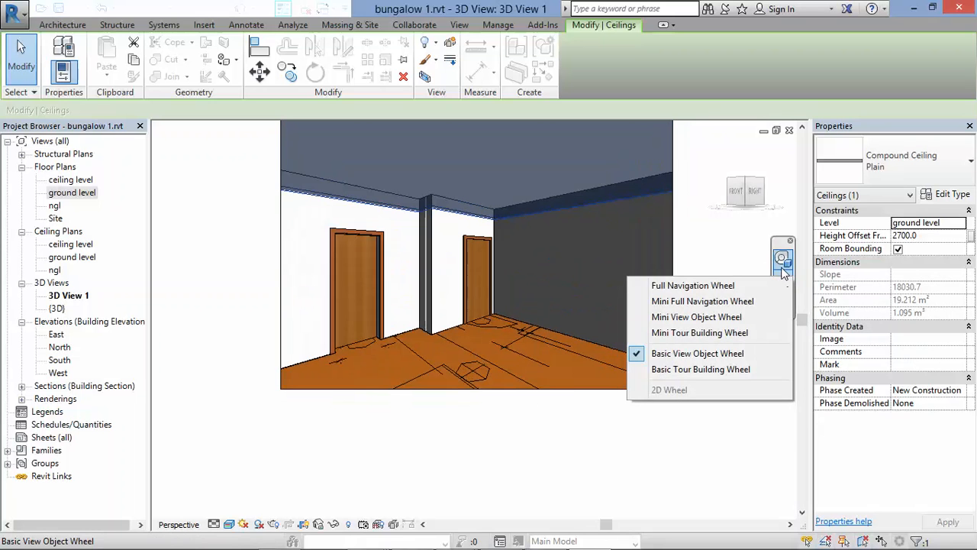
click(783, 263)
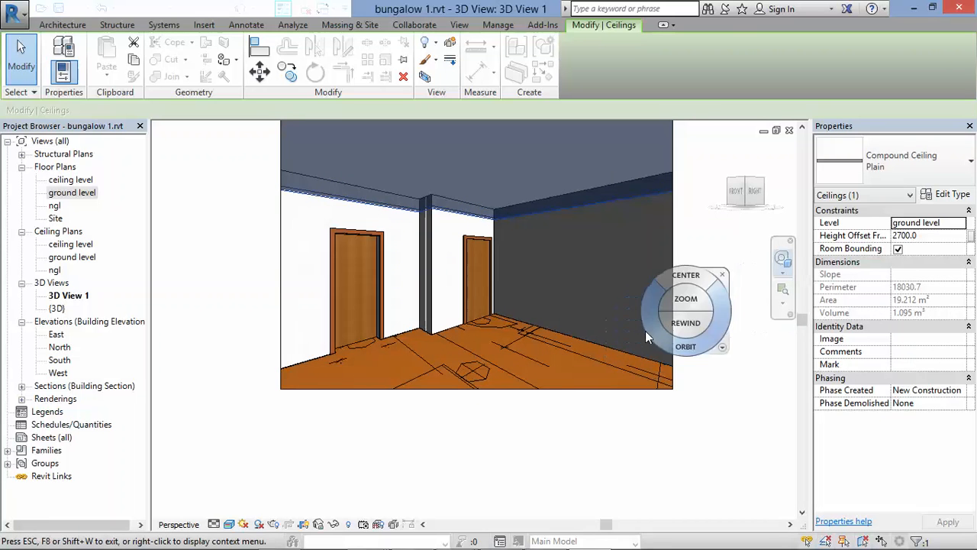
drag(643, 332, 616, 320)
drag(623, 372, 608, 318)
mouse_move(611, 391)
mouse_down()
mouse_move(612, 377)
mouse_move(606, 390)
mouse_up()
scroll(547, 351, down, 3)
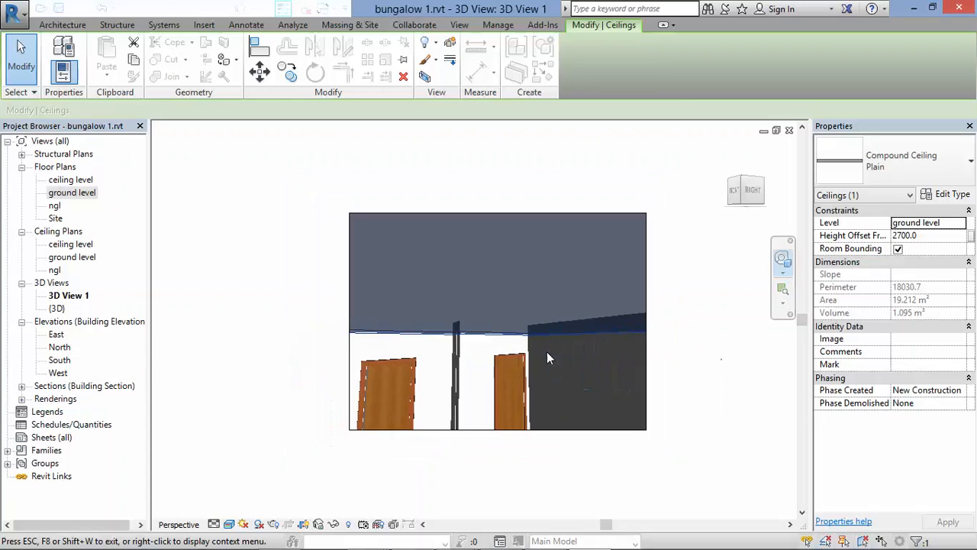
scroll(523, 410, up, 2)
drag(551, 411, 422, 402)
drag(423, 399, 494, 491)
key(Escape)
key(Escape)
Step: Select the camera view's crop region and widen it on both sides and upward
click(523, 424)
scroll(494, 336, down, 3)
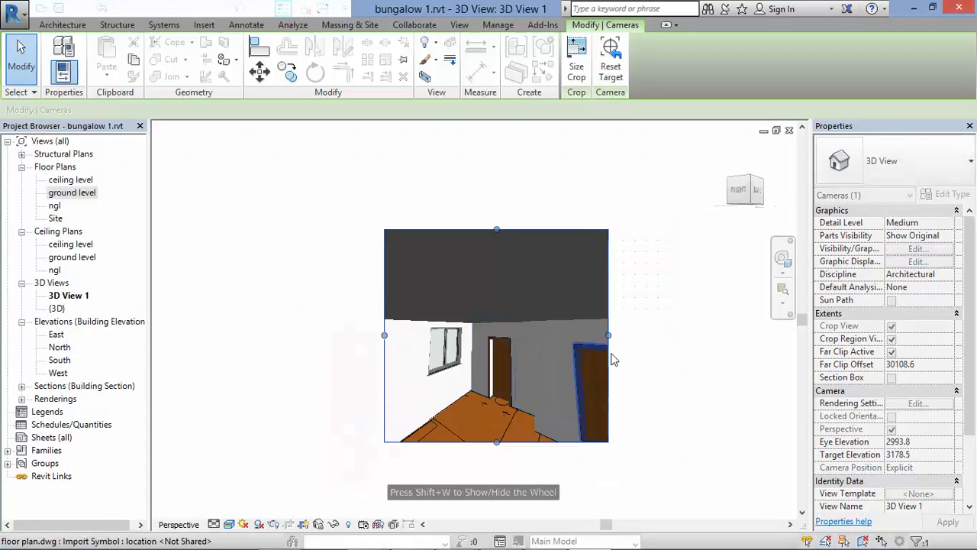
scroll(613, 360, up, 2)
drag(609, 325, 669, 326)
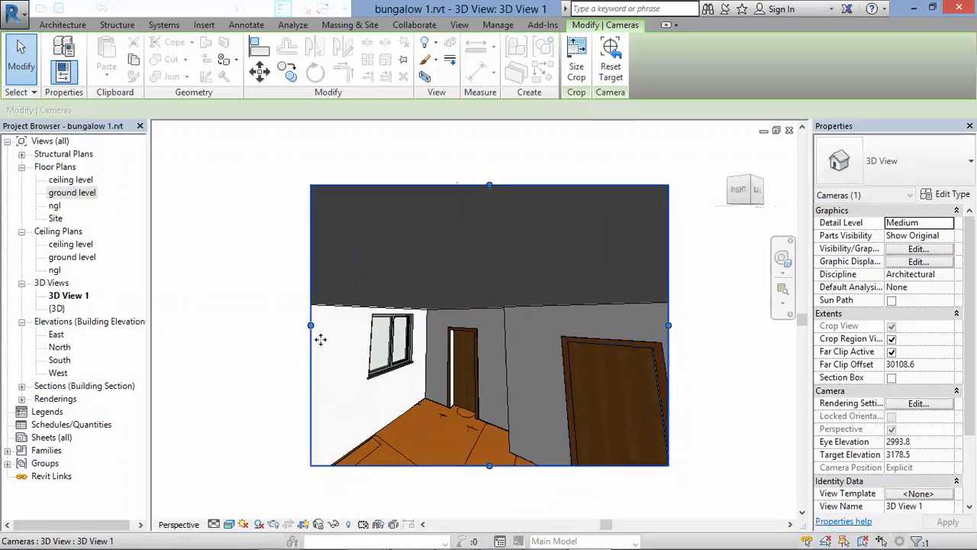
drag(311, 325, 266, 325)
drag(468, 184, 473, 142)
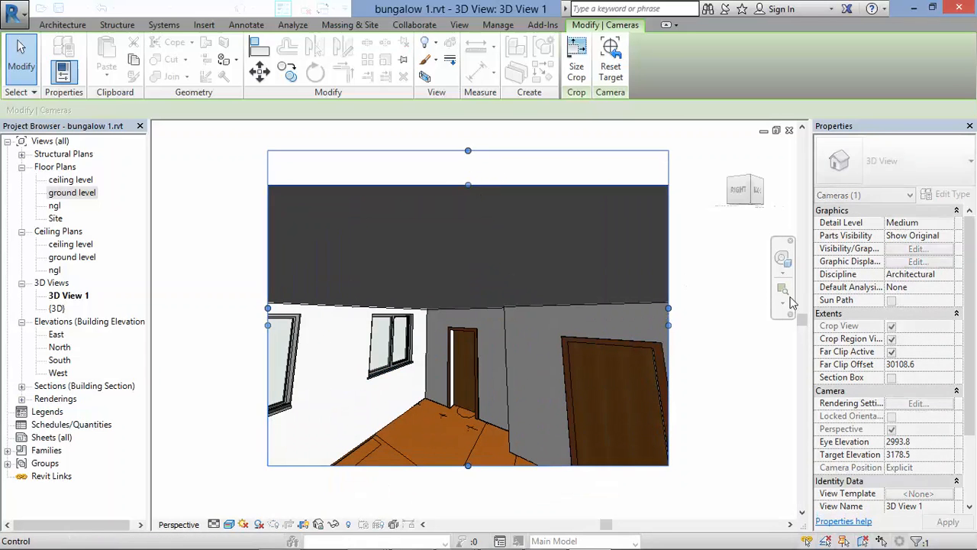
Step: Orbit the widened camera view with the navigation wheel to examine the ceiling above bedroom 3's two doors
click(782, 260)
drag(541, 336, 621, 340)
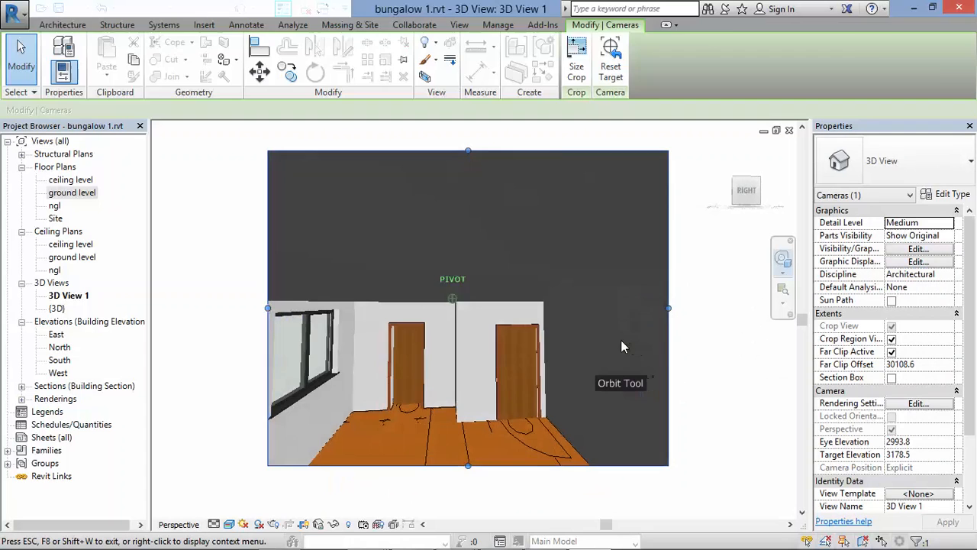
key(Escape)
Step: In the ground level floor plan, place a perspective camera at the lobby's bedroom 3 end, aimed across the living room to its outer wall
double_click(82, 192)
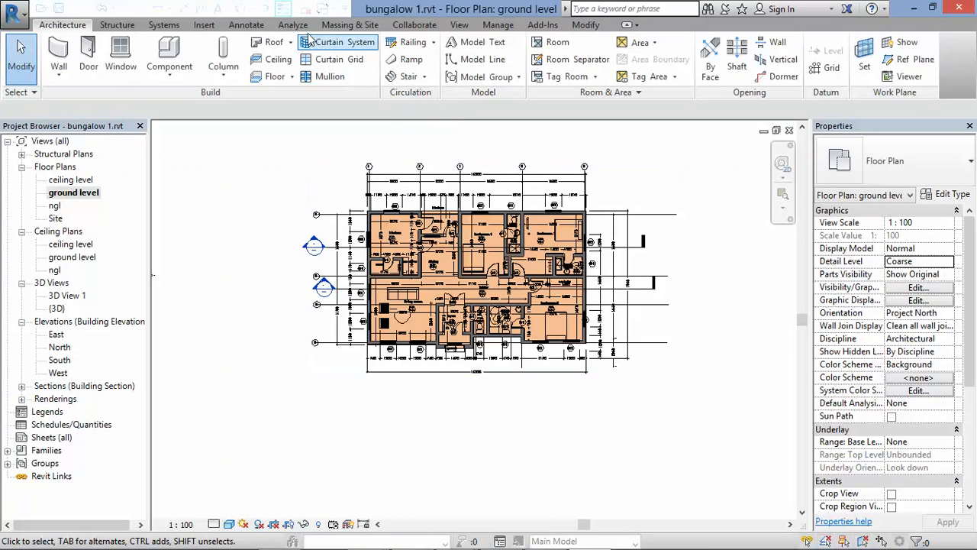
click(260, 10)
click(258, 11)
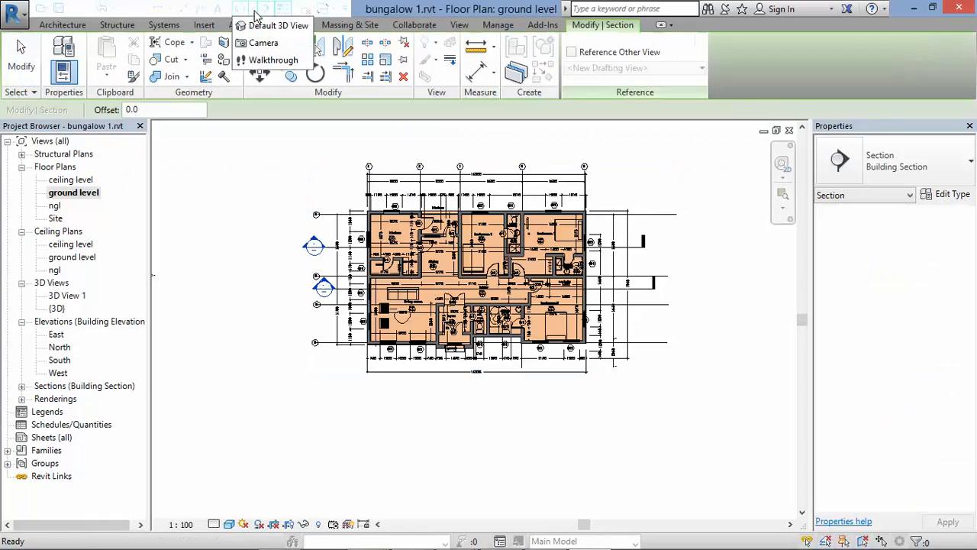
click(261, 42)
scroll(527, 313, up, 1)
scroll(511, 296, up, 5)
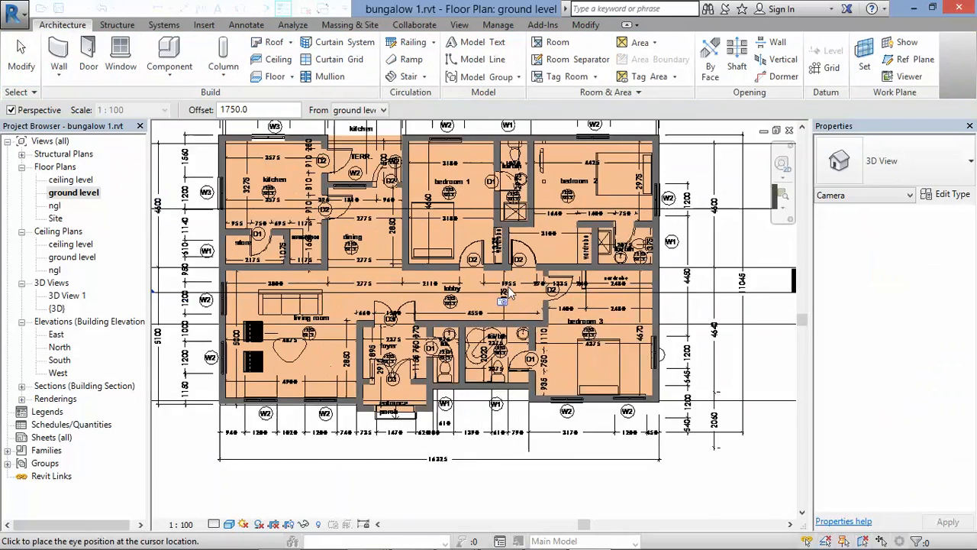
click(531, 298)
scroll(531, 298, down, 2)
click(286, 304)
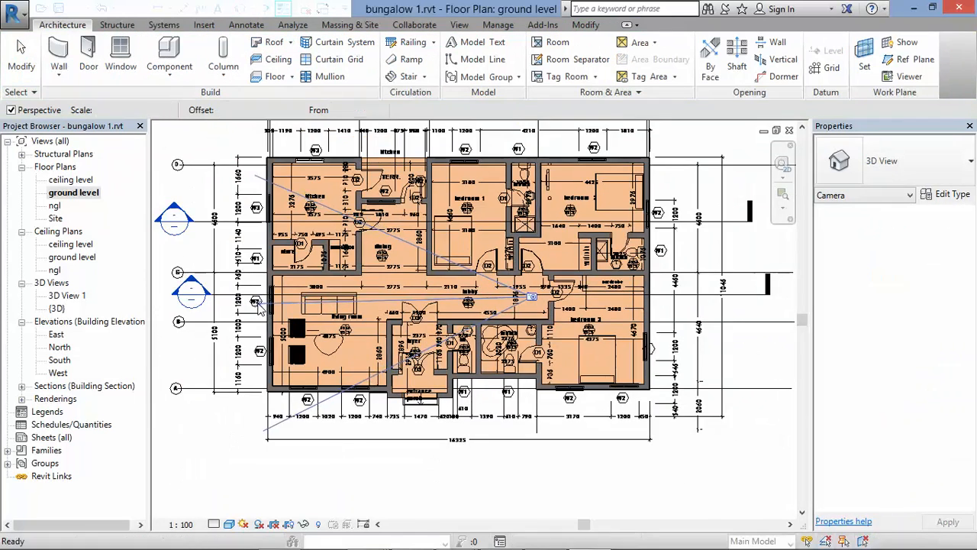
Step: Enlarge the new lobby camera view's crop region on both sides, upward and downward to frame more of the corridor
scroll(611, 470, up, 1)
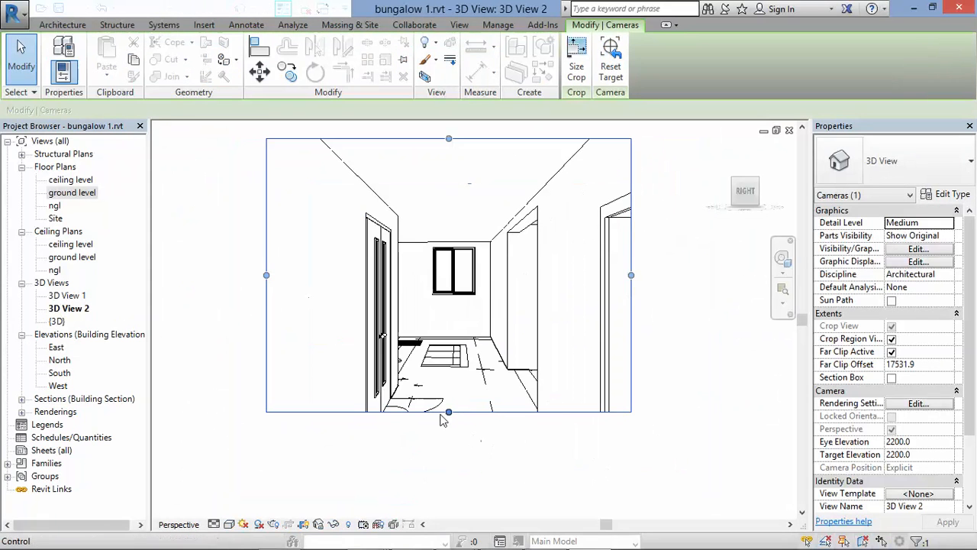
drag(449, 410, 452, 443)
scroll(378, 343, down, 2)
drag(569, 302, 674, 303)
scroll(481, 275, down, 2)
drag(356, 294, 316, 277)
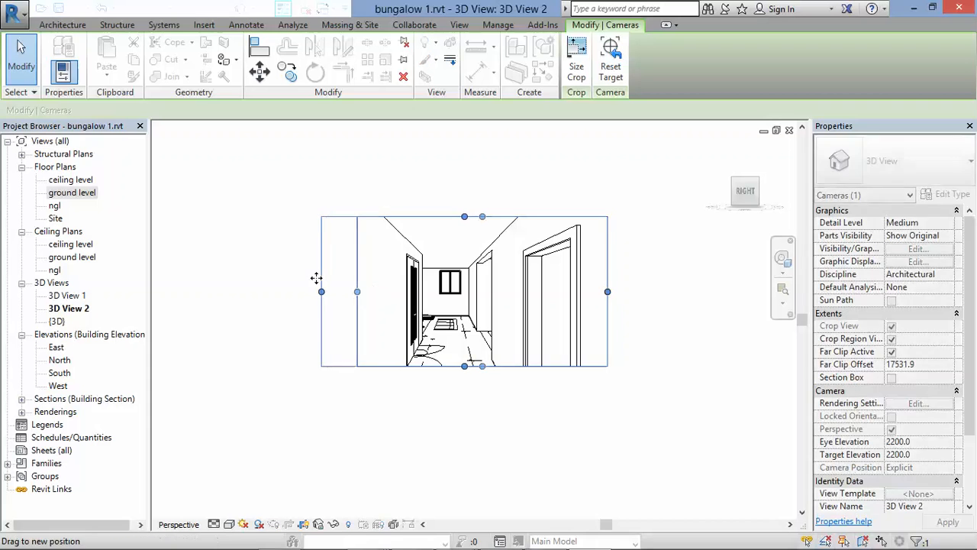
drag(464, 366, 465, 402)
drag(466, 213, 465, 150)
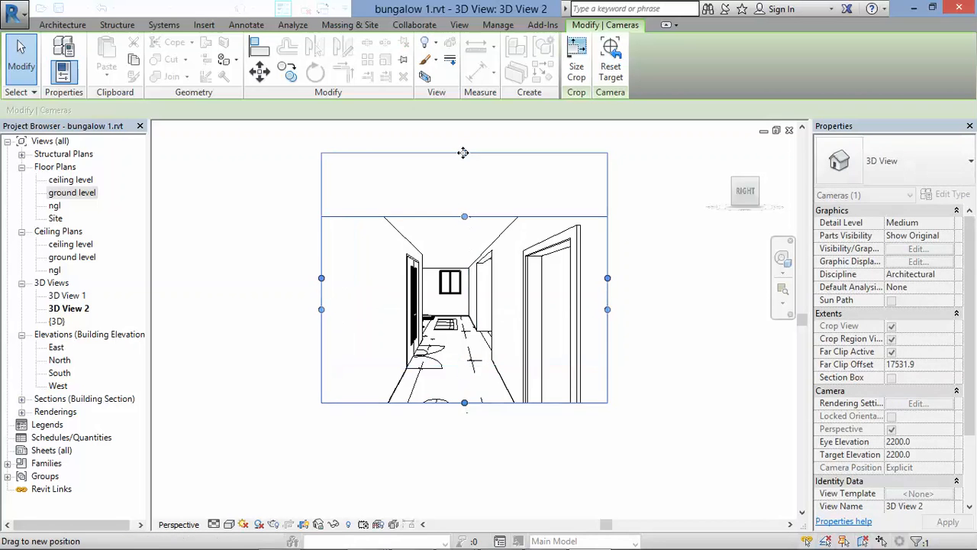
scroll(436, 436, up, 2)
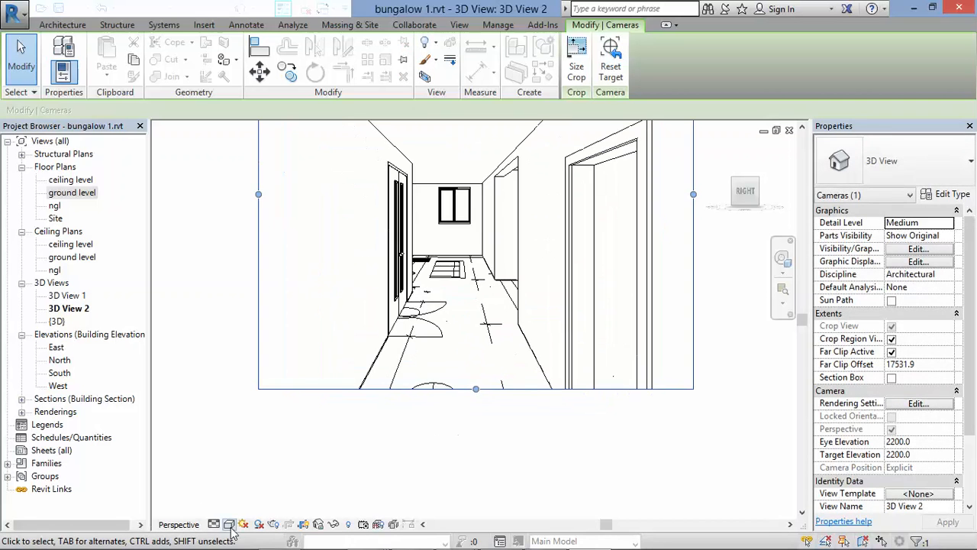
Step: Change the lobby camera view's visual style to display coloured surfaces and clear the crop region selection
click(228, 524)
click(259, 493)
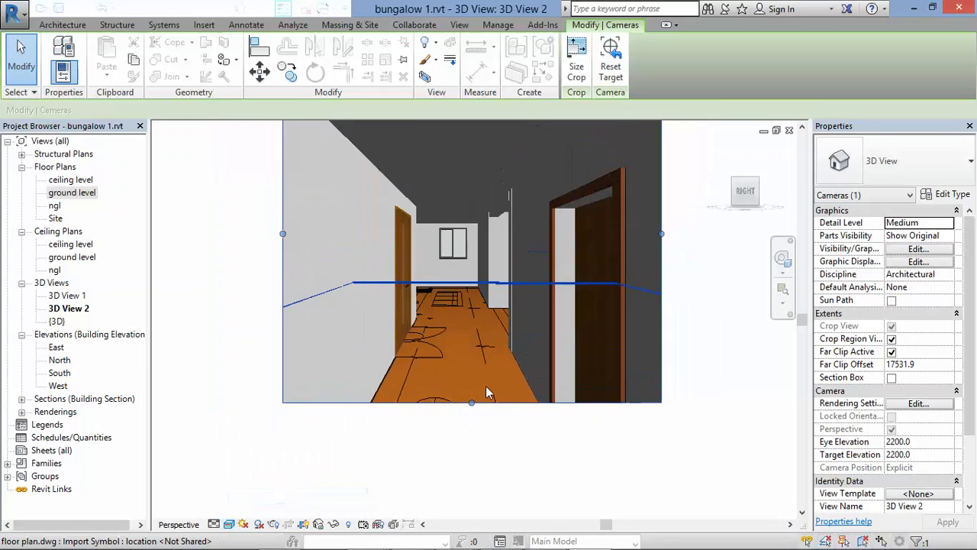
scroll(489, 379, down, 2)
scroll(514, 300, up, 3)
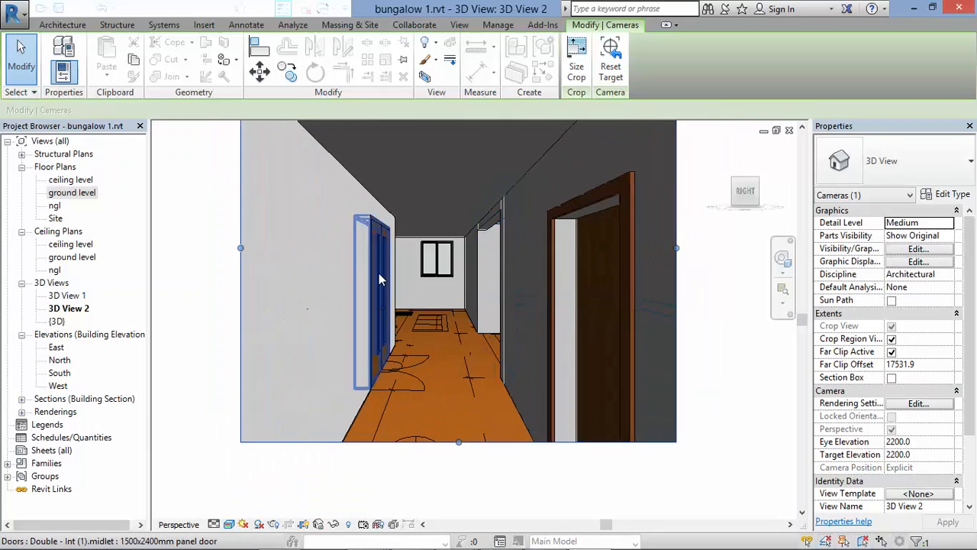
key(Escape)
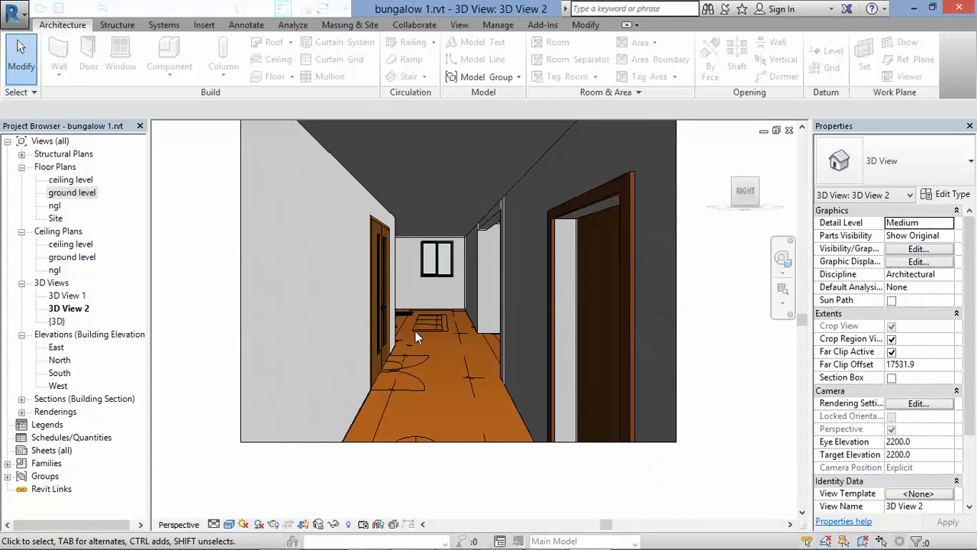
Step: Temporarily hide the imported floor plan.dwg and the remaining imported linework drawn across the lobby floor
click(427, 327)
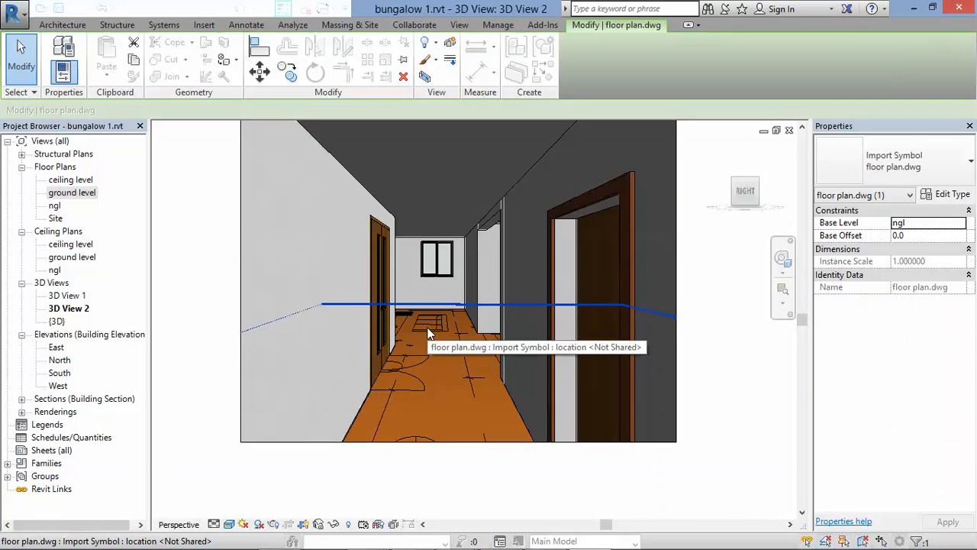
key(h)
key(h)
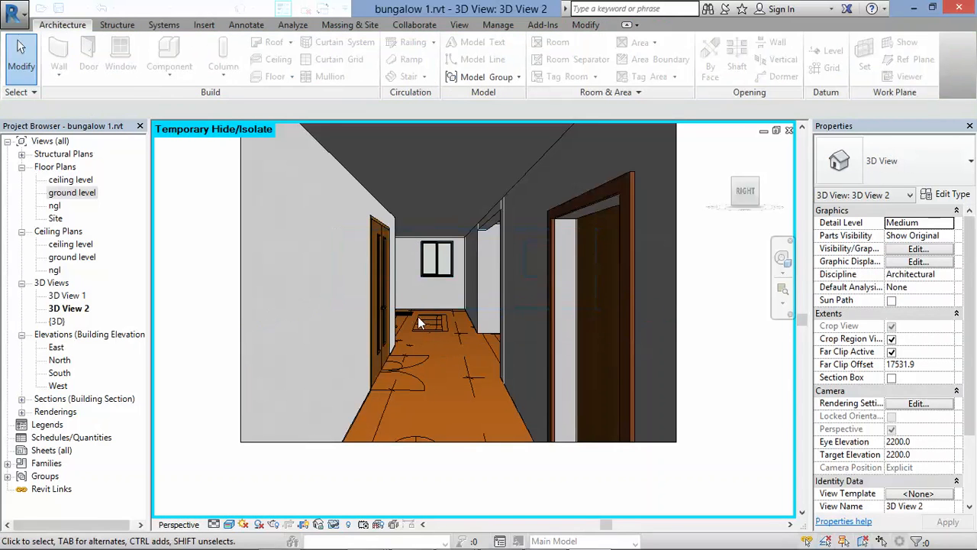
click(432, 329)
key(h)
key(h)
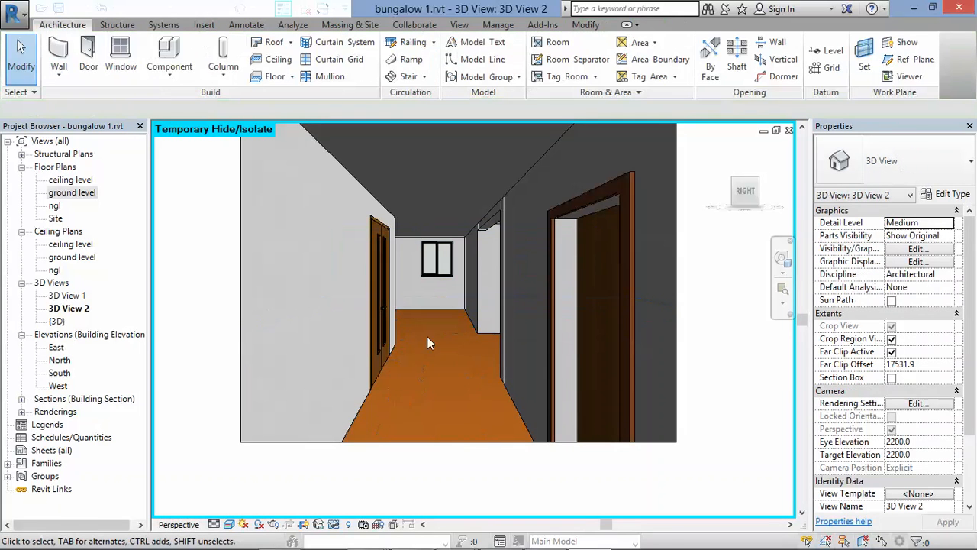
Step: Orbit the lobby camera view with the navigation wheel to examine the ceiling from a different angle
scroll(431, 317, down, 1)
scroll(458, 314, up, 1)
scroll(483, 336, up, 1)
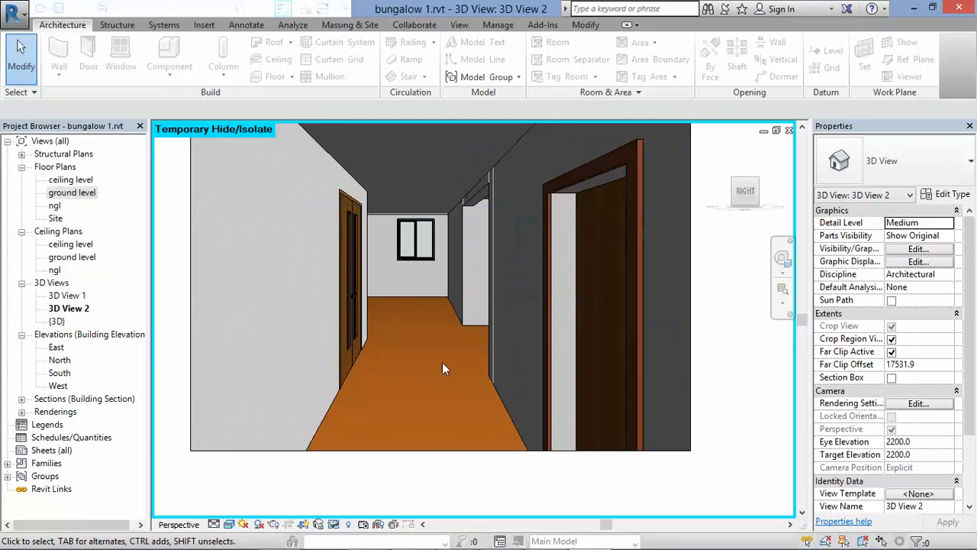
click(782, 260)
drag(468, 318, 506, 317)
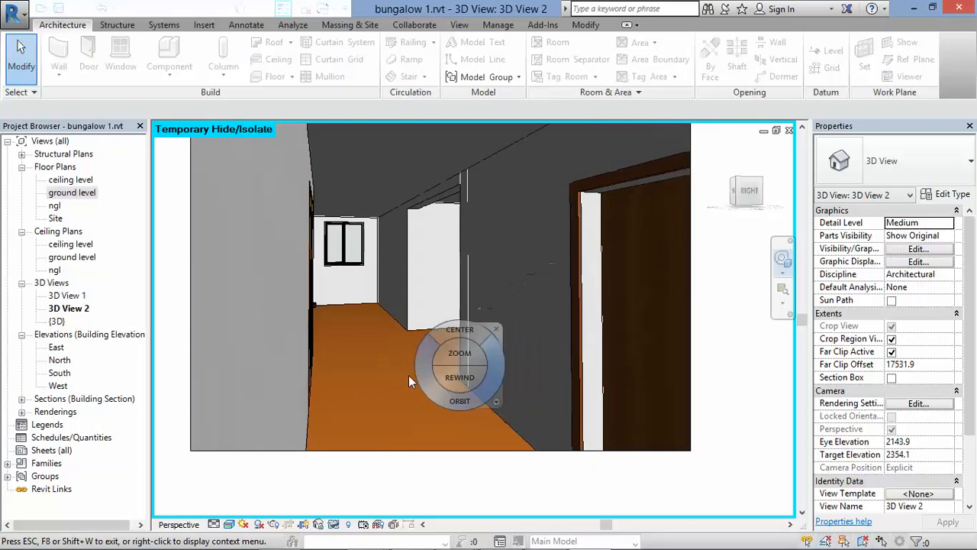
key(Escape)
Step: Select the lobby ceiling and open the Gypsum Wall Board material from the layer structure of its Plain type
click(382, 280)
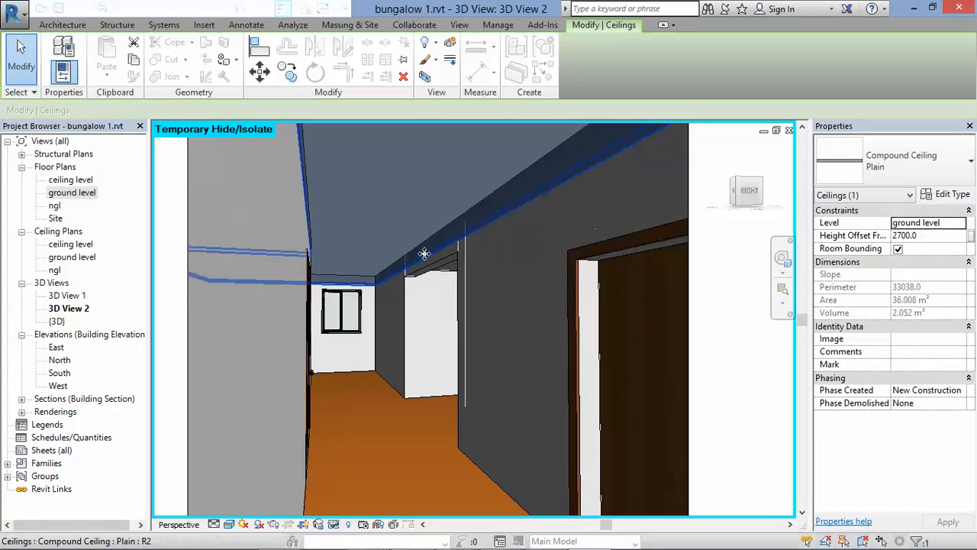
click(383, 307)
click(383, 281)
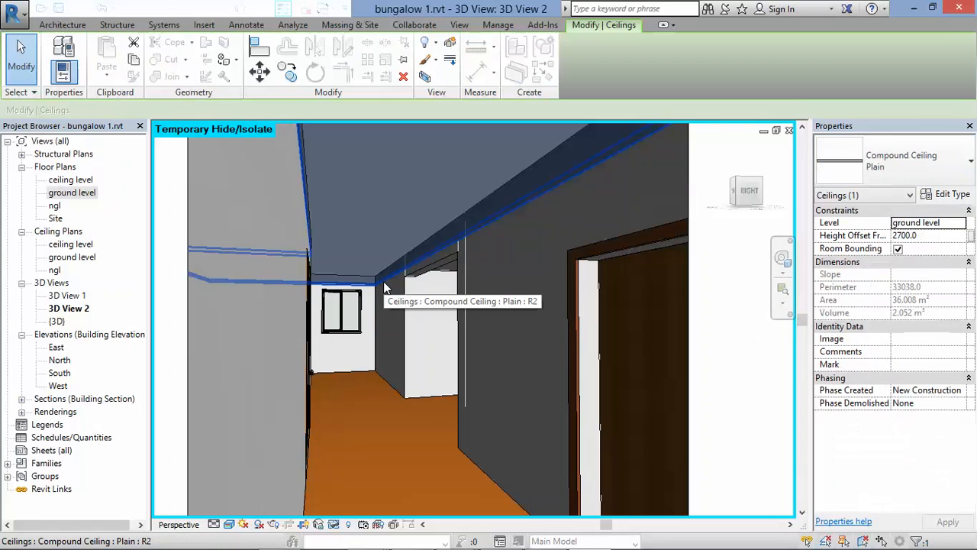
click(952, 194)
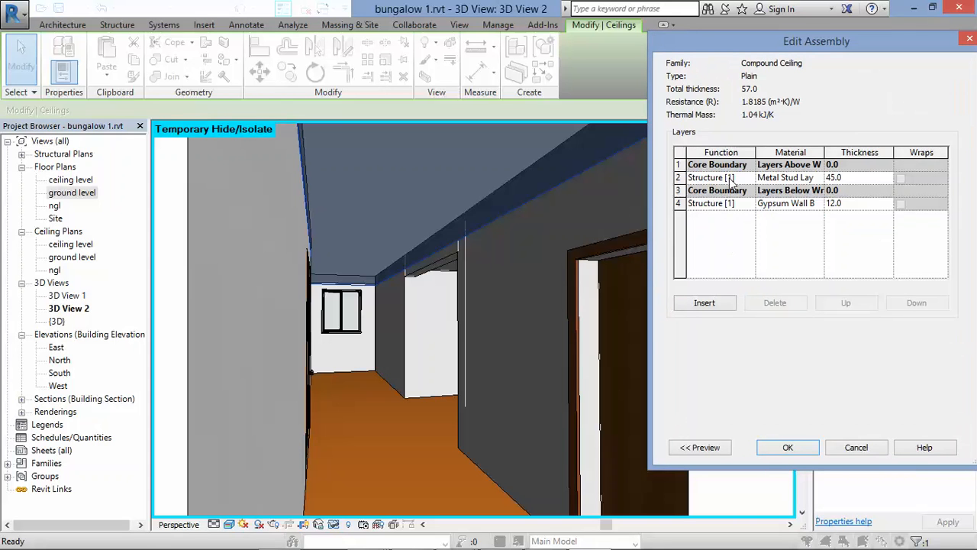
click(819, 203)
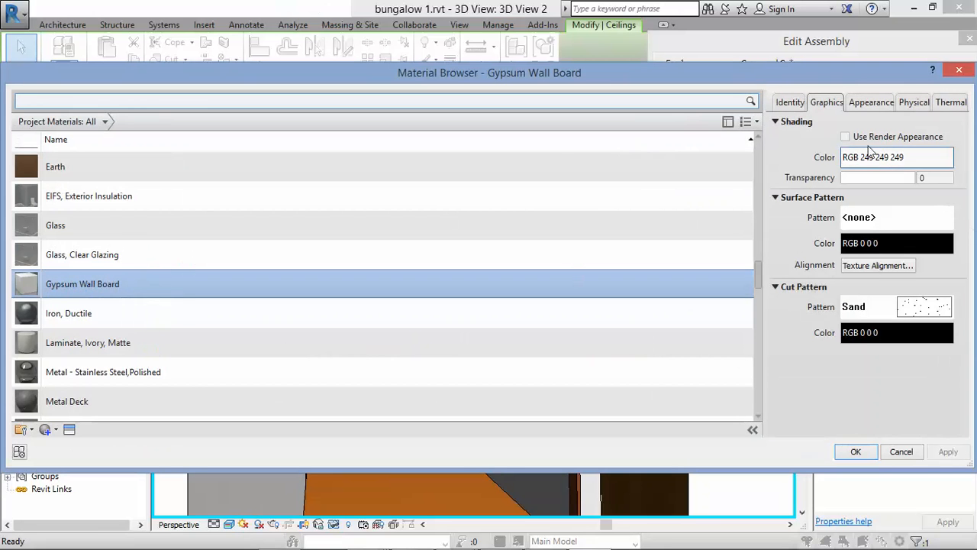
Step: Set the Gypsum Wall Board's appearance colour to RGB 255 255 255, accept the material and cancel out of the assembly editor
click(875, 104)
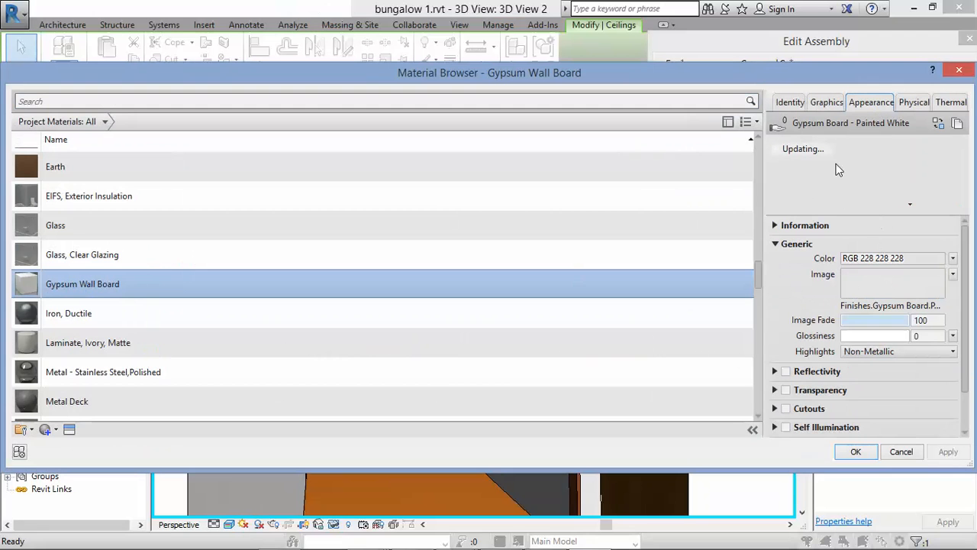
click(894, 259)
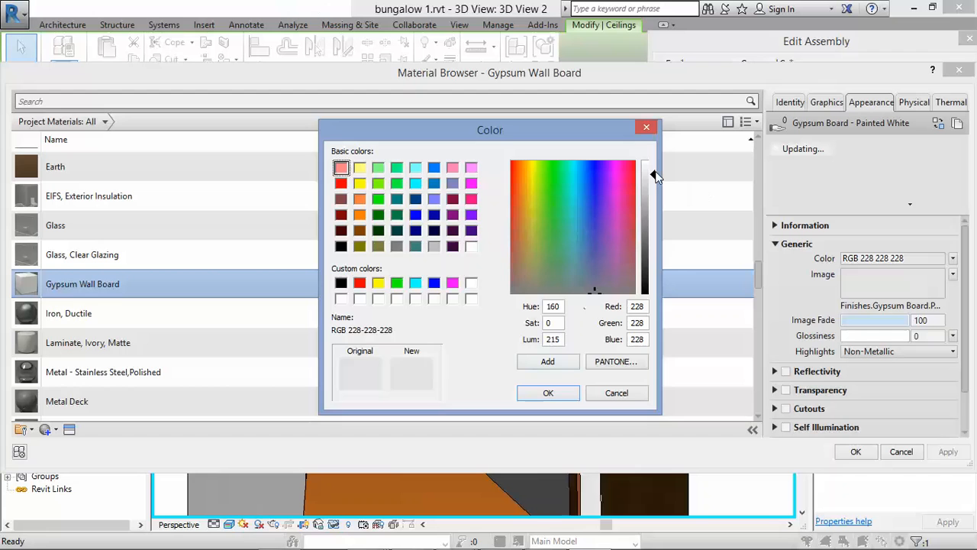
drag(656, 176, 656, 166)
click(550, 393)
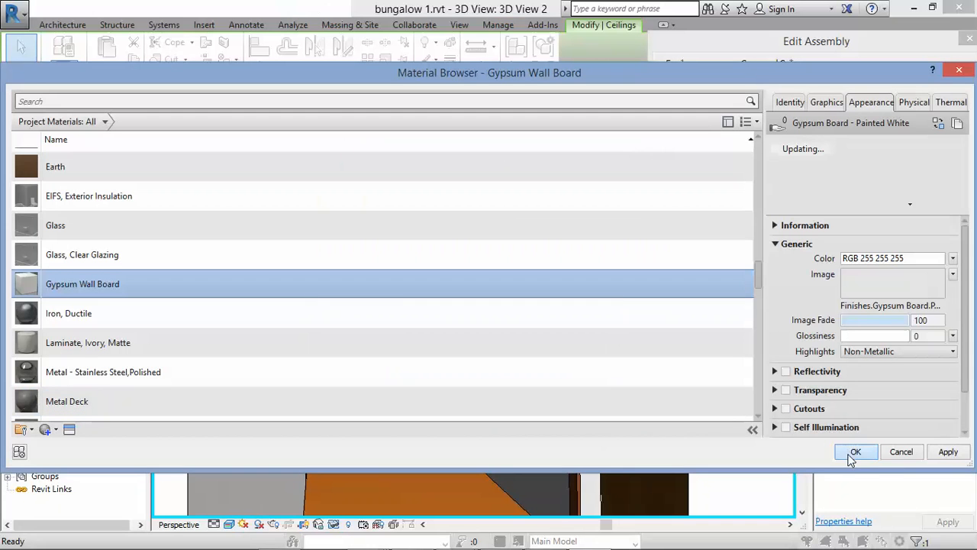
click(856, 452)
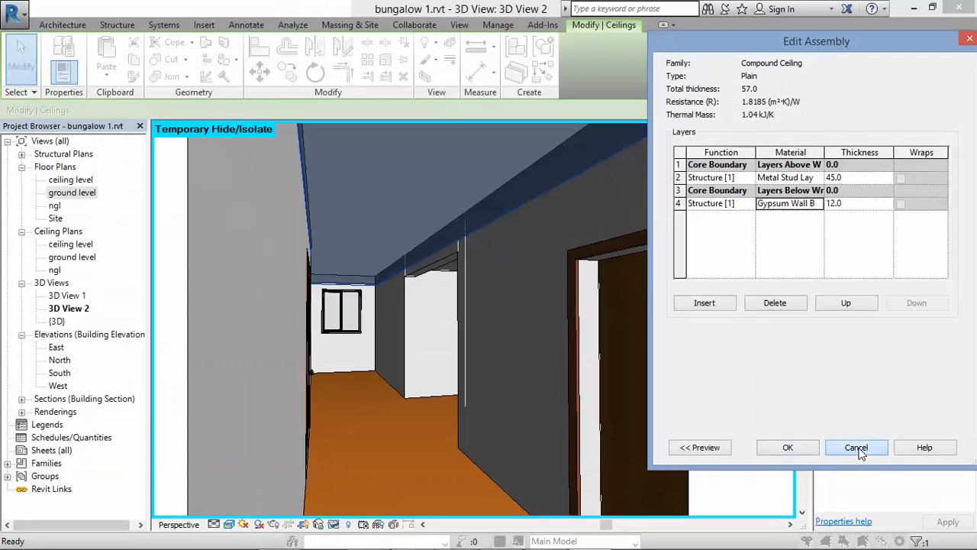
click(859, 449)
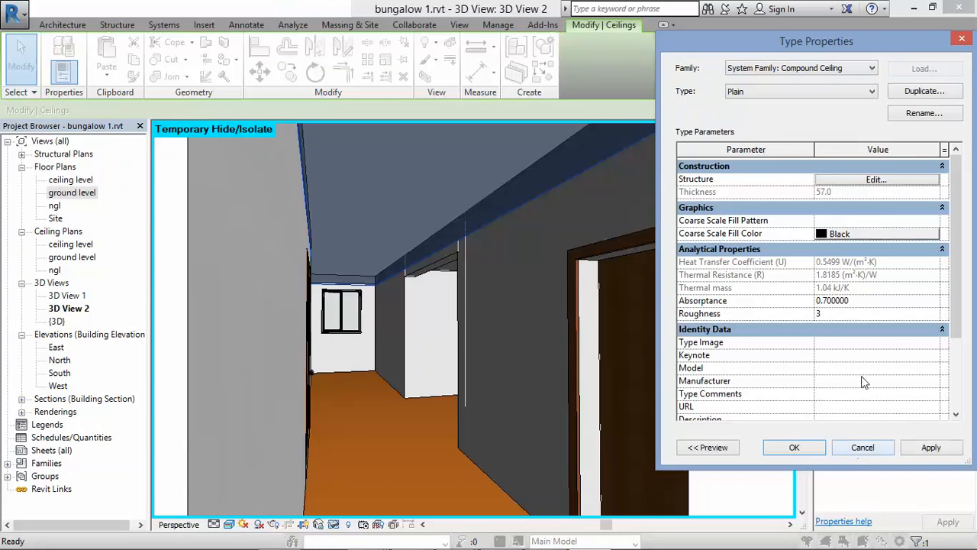
Step: Reopen the Gypsum Wall Board material from the Plain ceiling's structure and enable Use Render Appearance for its shading
click(876, 180)
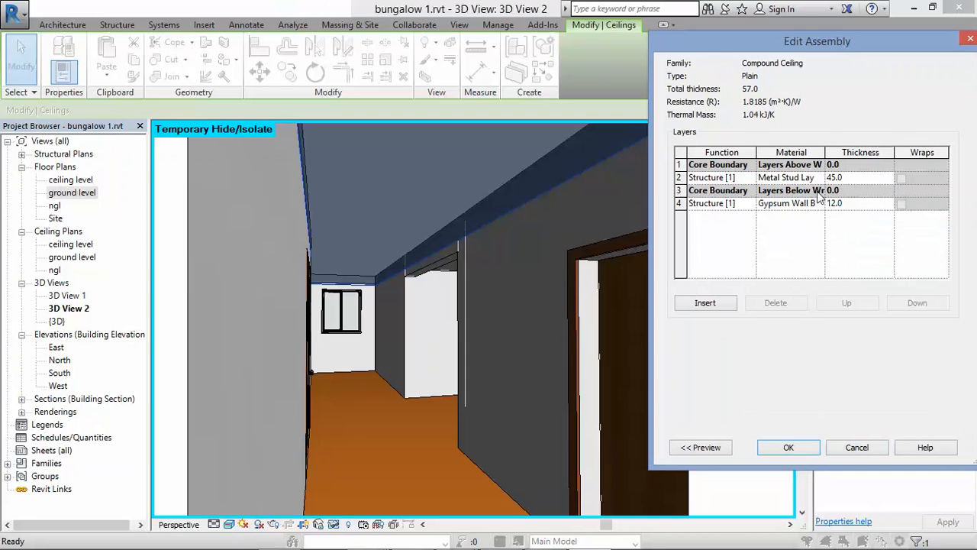
click(819, 203)
click(819, 203)
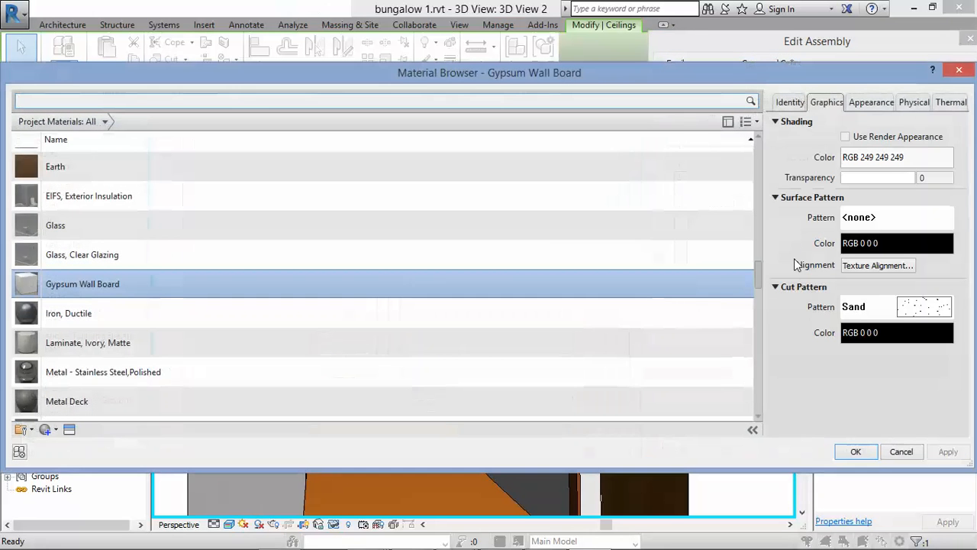
click(881, 104)
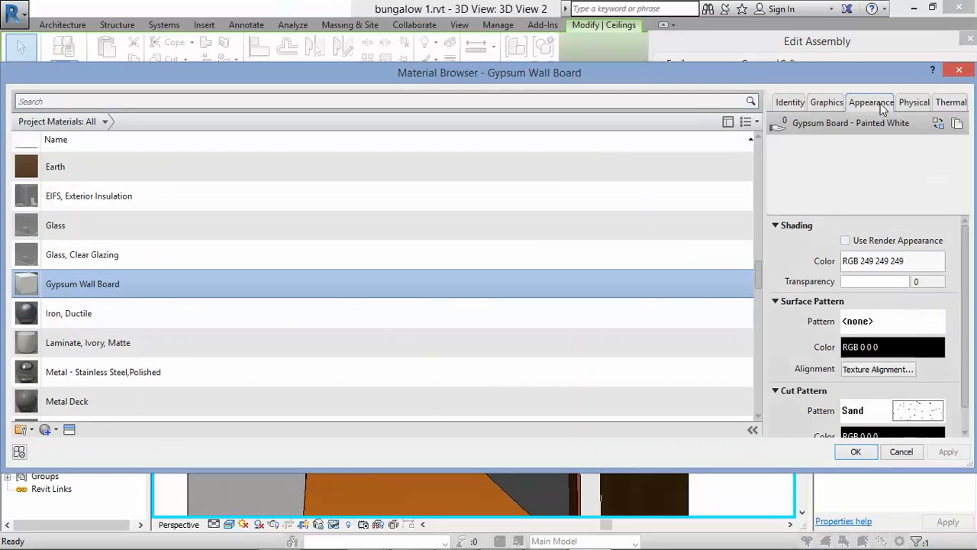
click(828, 105)
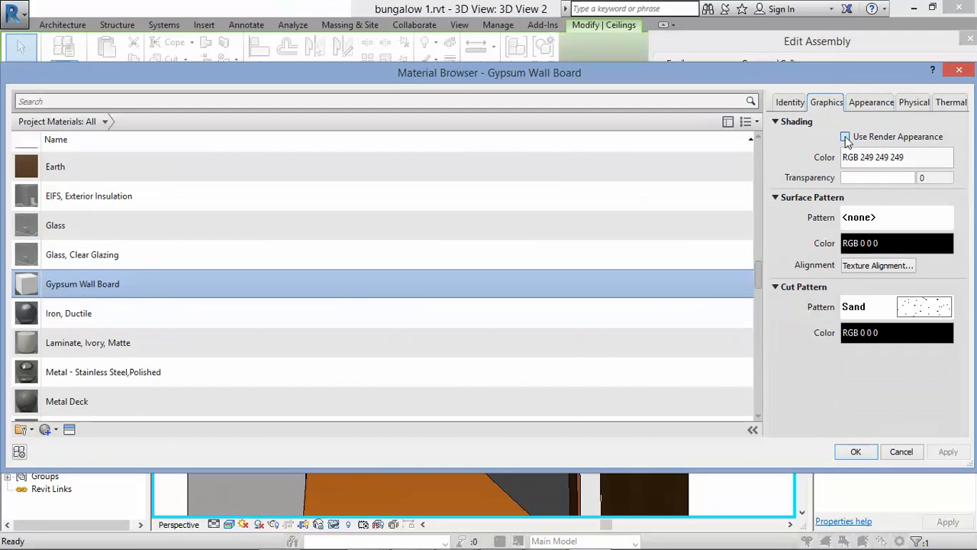
click(846, 139)
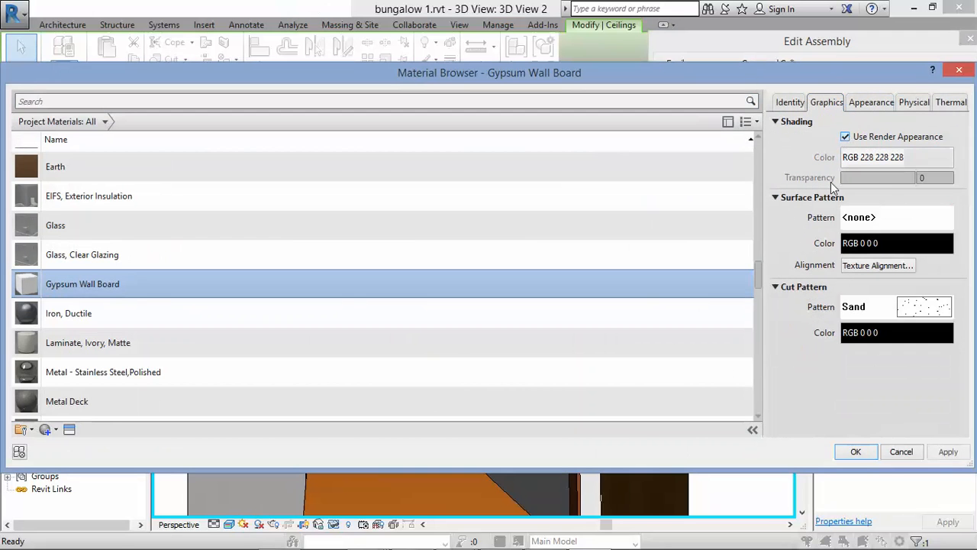
Step: Replace the Gypsum Wall Board's generic appearance image with Finishes.Plaster.Stucco.Troweled.Grey.bump.jpg from the Mats folder
click(873, 103)
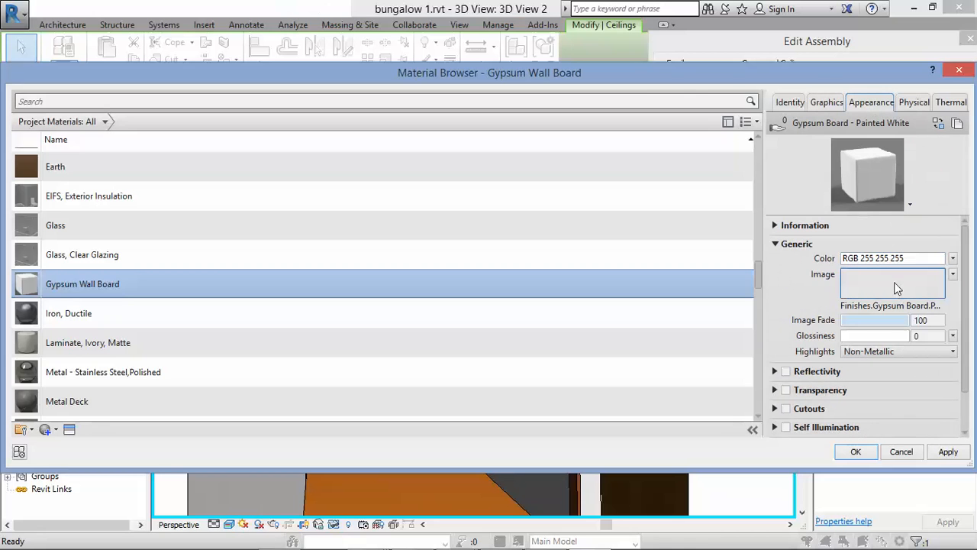
click(895, 283)
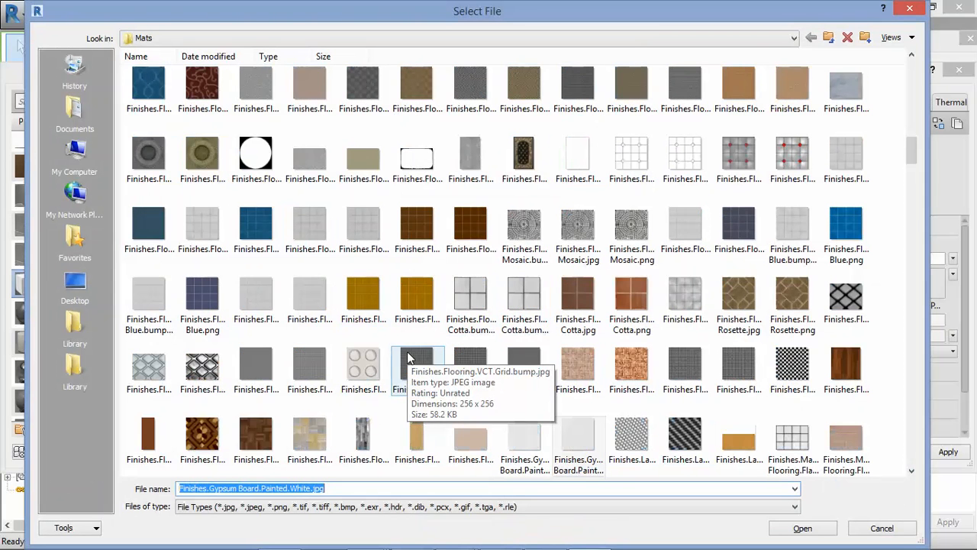
click(579, 156)
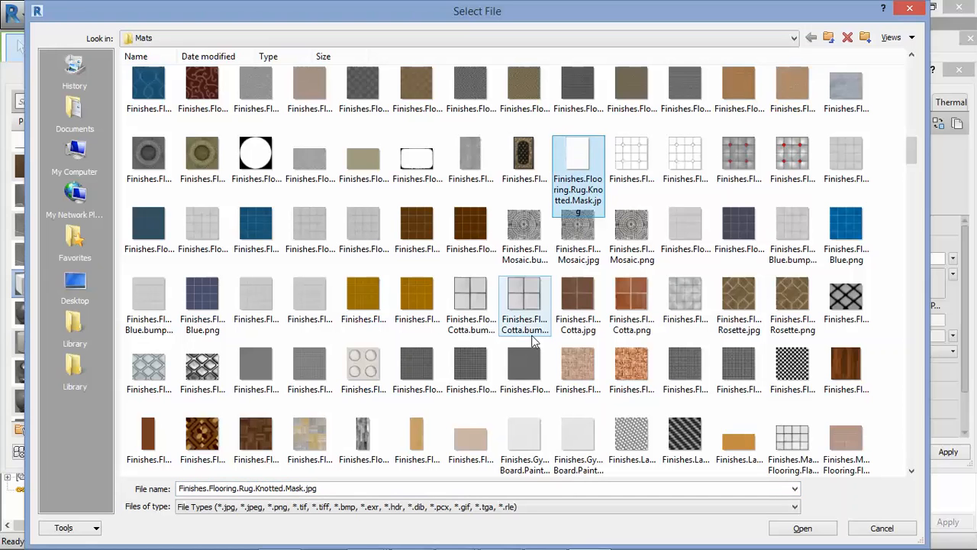
click(594, 436)
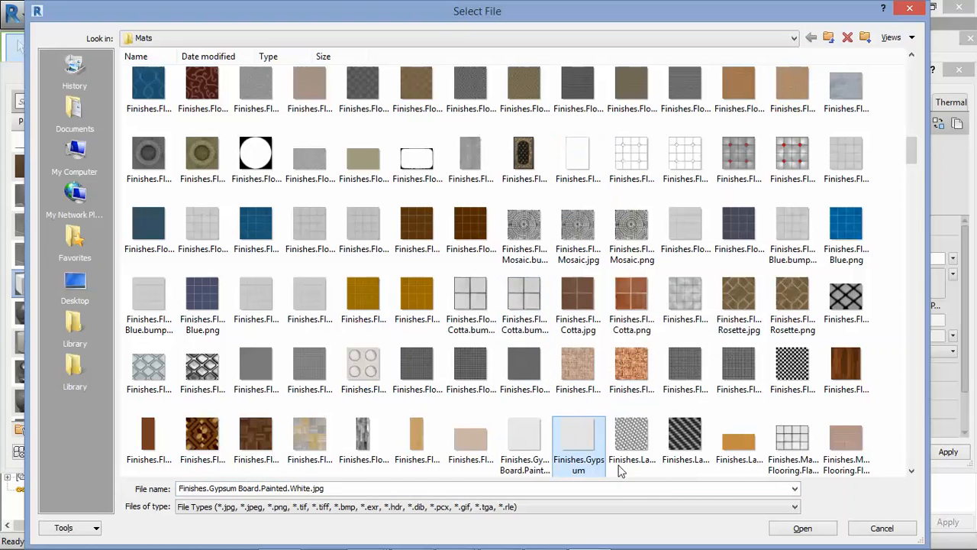
scroll(574, 441, down, 1)
click(534, 335)
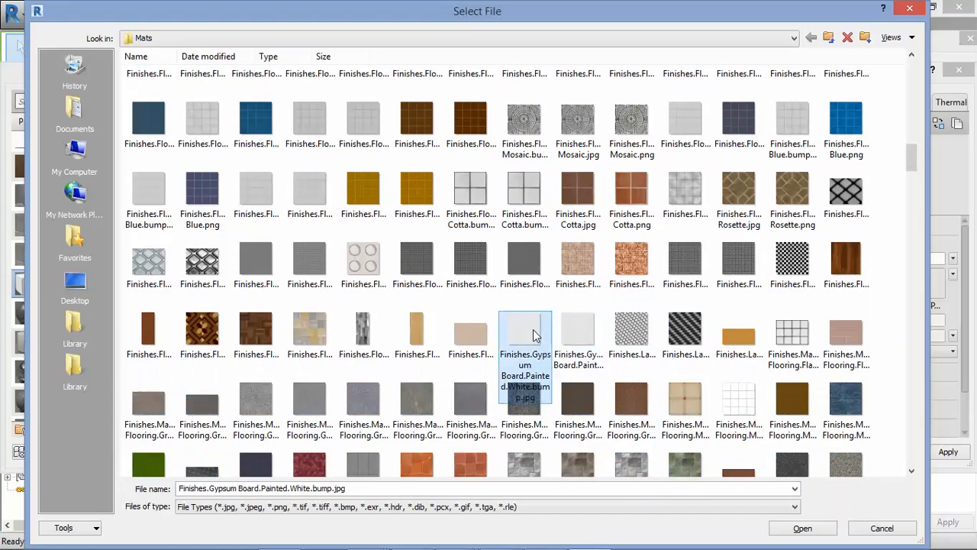
click(570, 333)
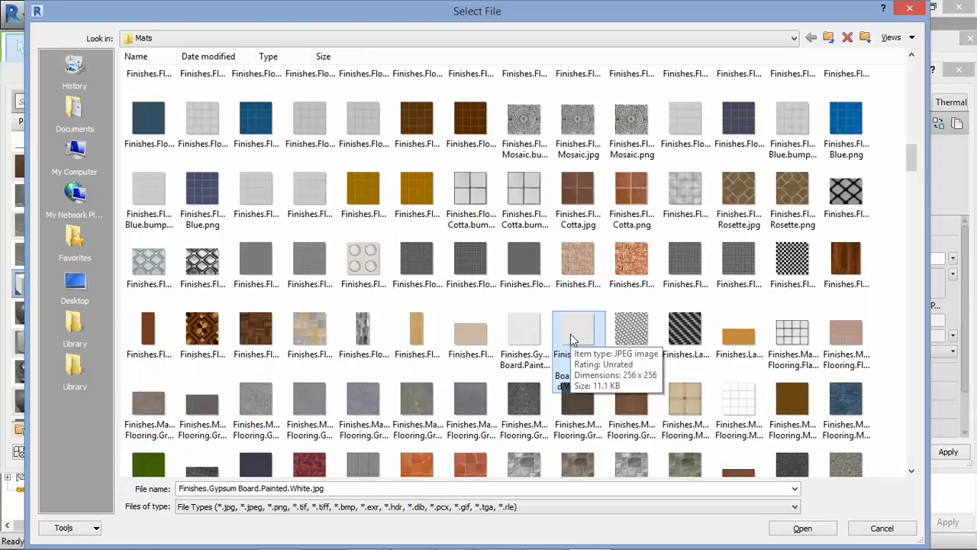
scroll(570, 334, down, 10)
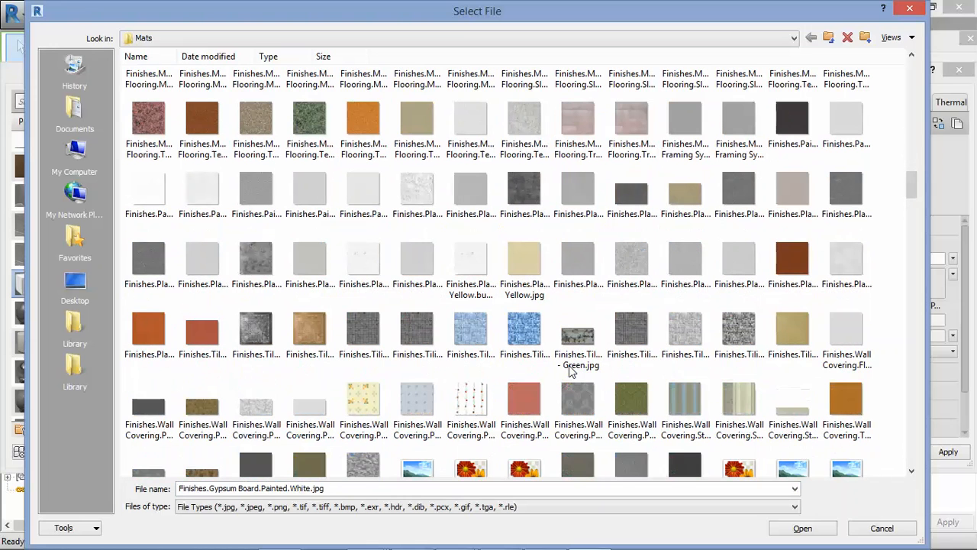
click(379, 279)
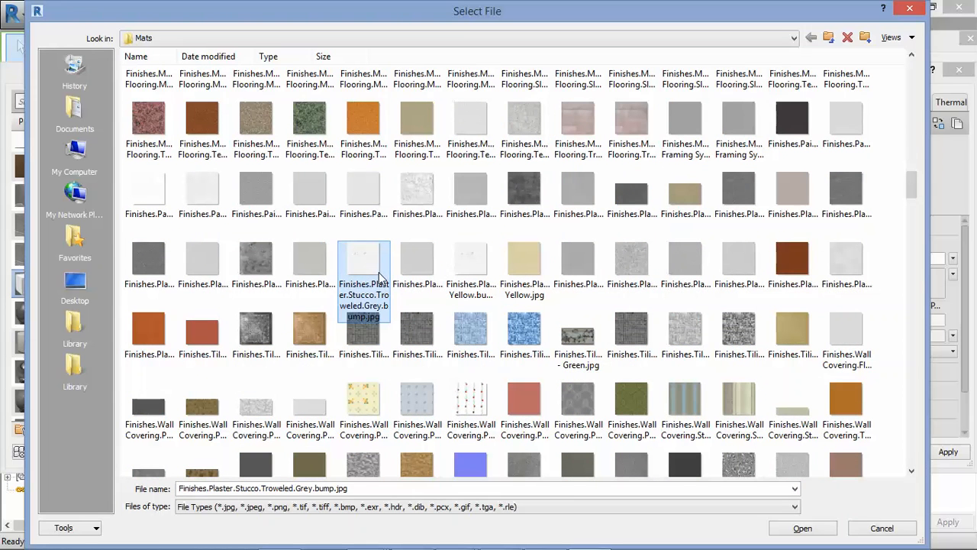
double_click(357, 253)
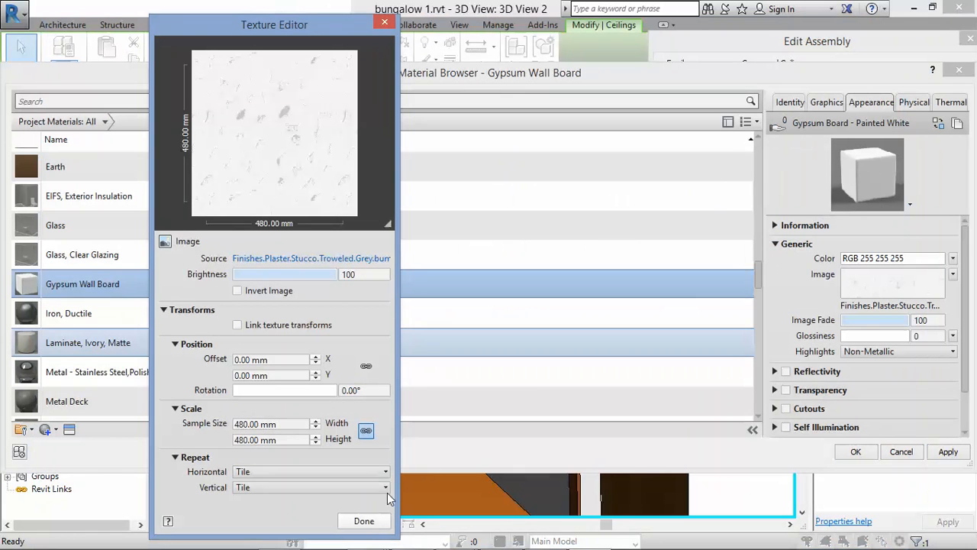
Step: Accept the Gypsum Wall Board texture, material, layer structure and Plain type settings, and clear the selection in the 3D View 2 camera view
click(363, 520)
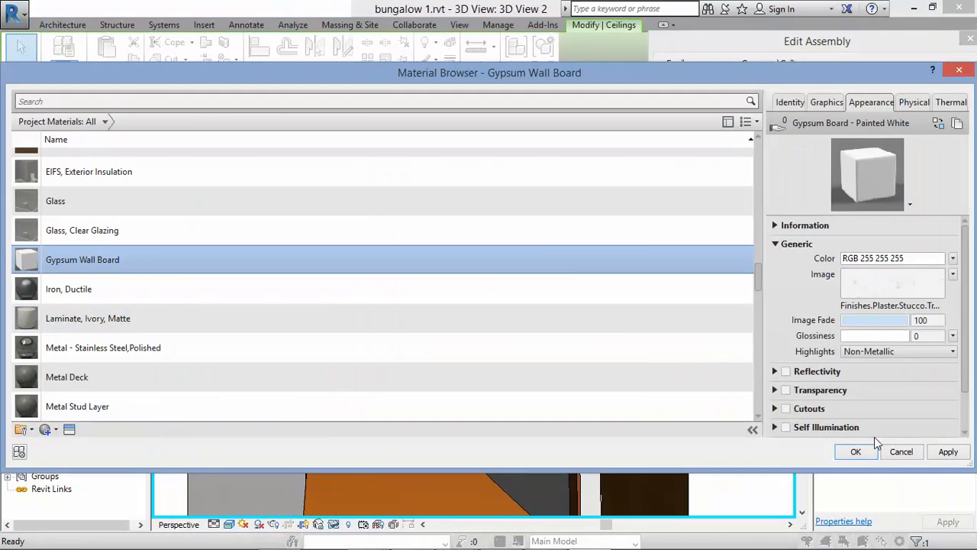
click(860, 455)
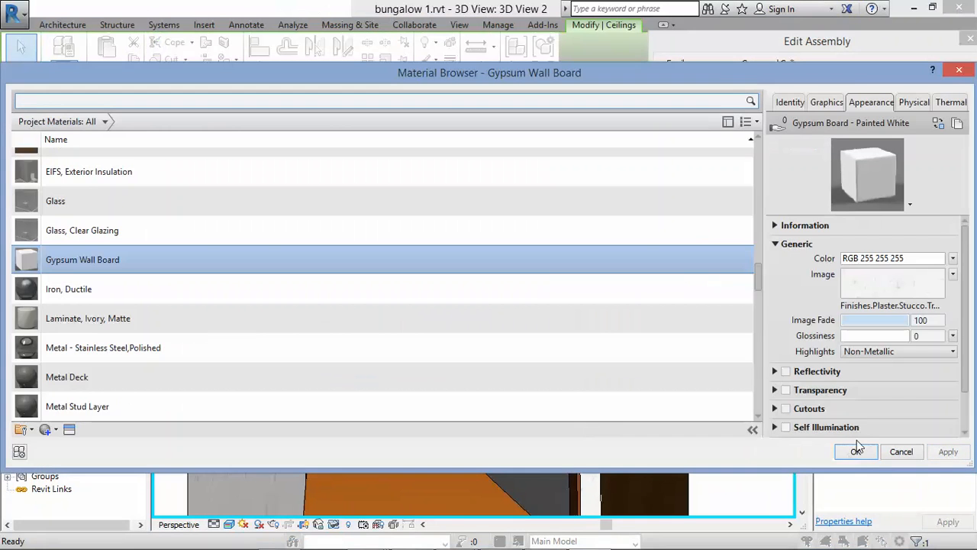
click(857, 448)
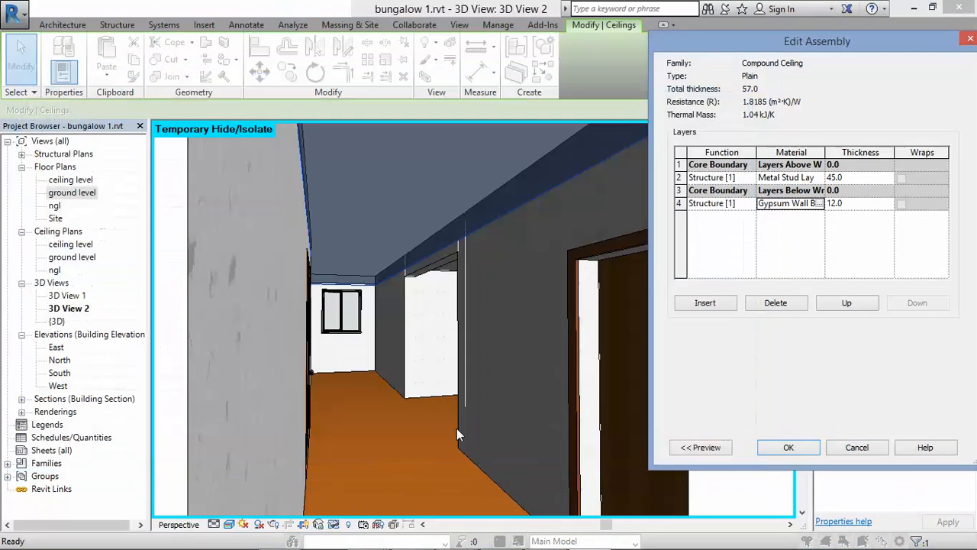
click(789, 447)
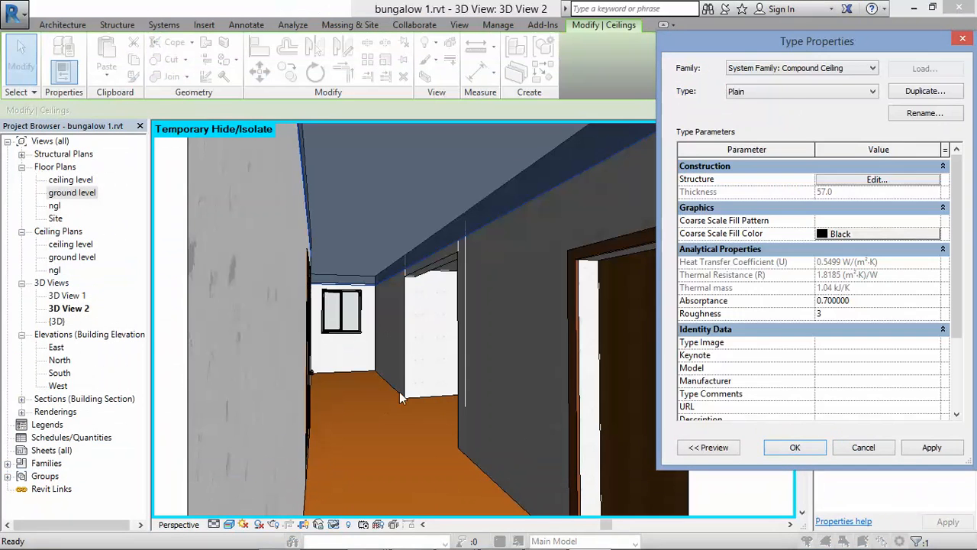
click(789, 446)
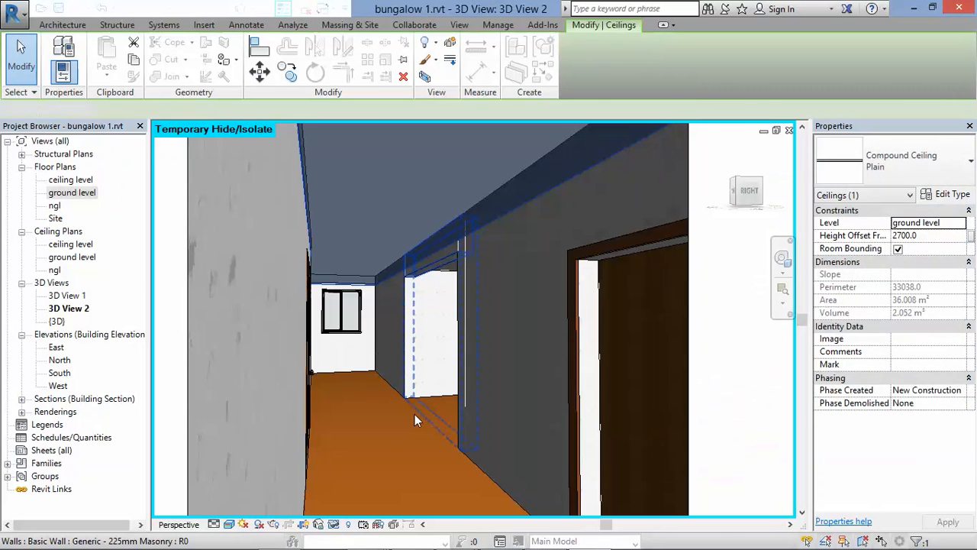
click(414, 414)
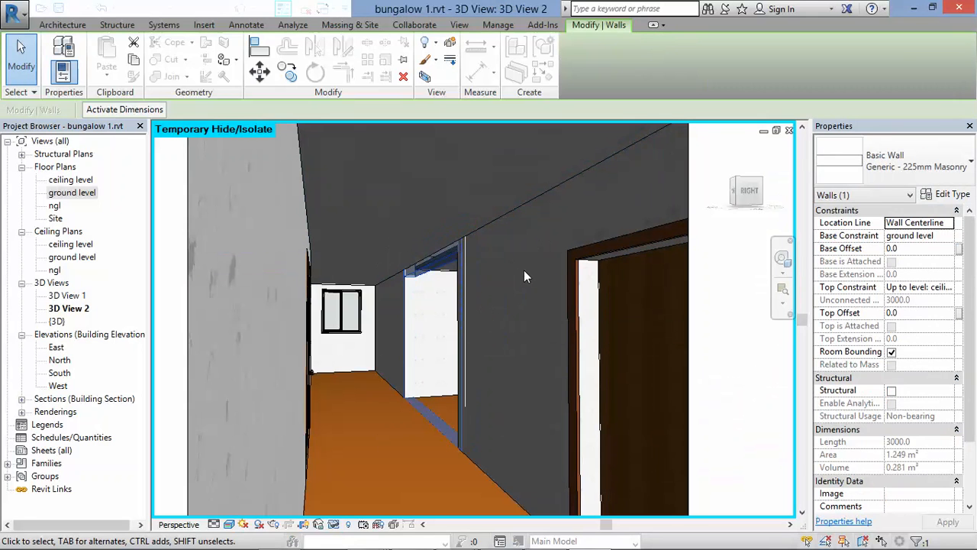
key(Escape)
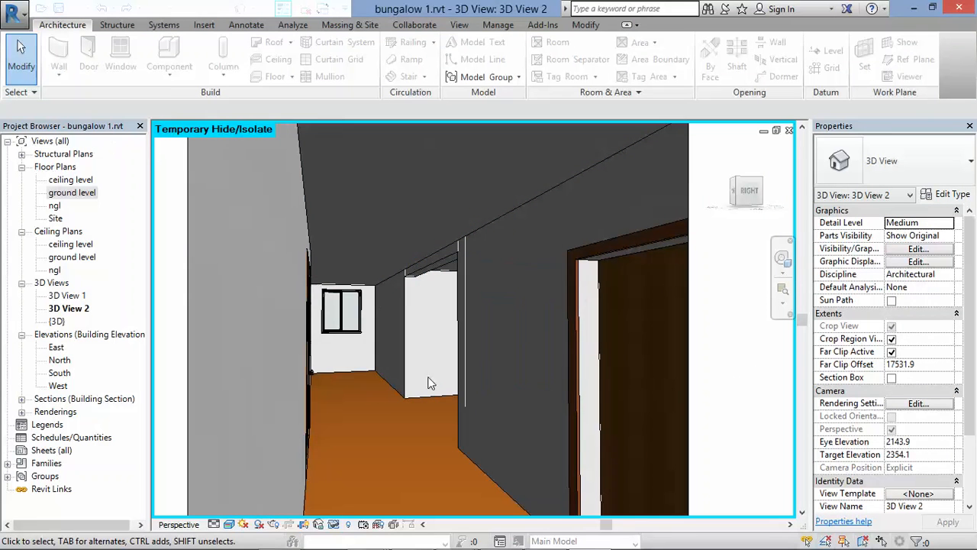
scroll(409, 294, down, 3)
scroll(428, 417, up, 1)
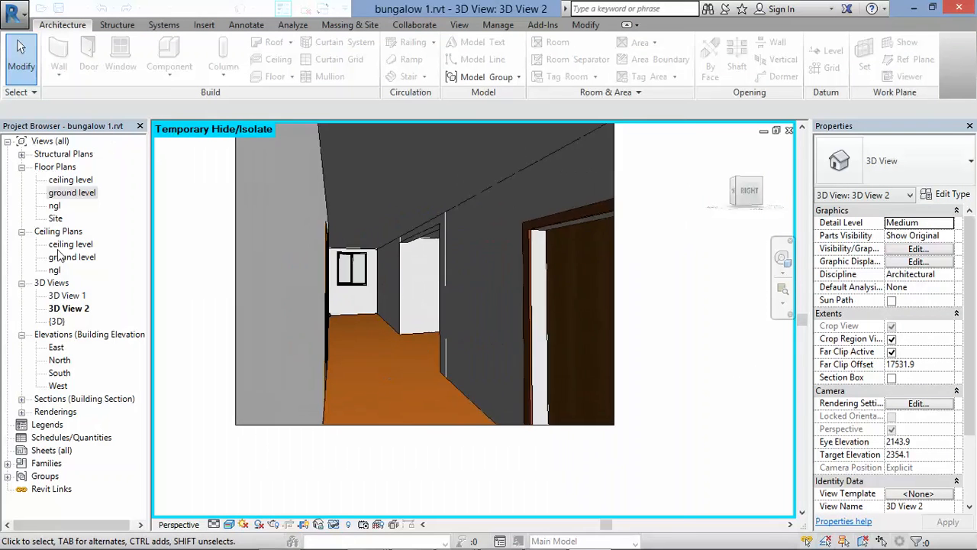
Step: Open the ground level floor plan and start an in-place model in the Casework category, named Casework 1
double_click(71, 194)
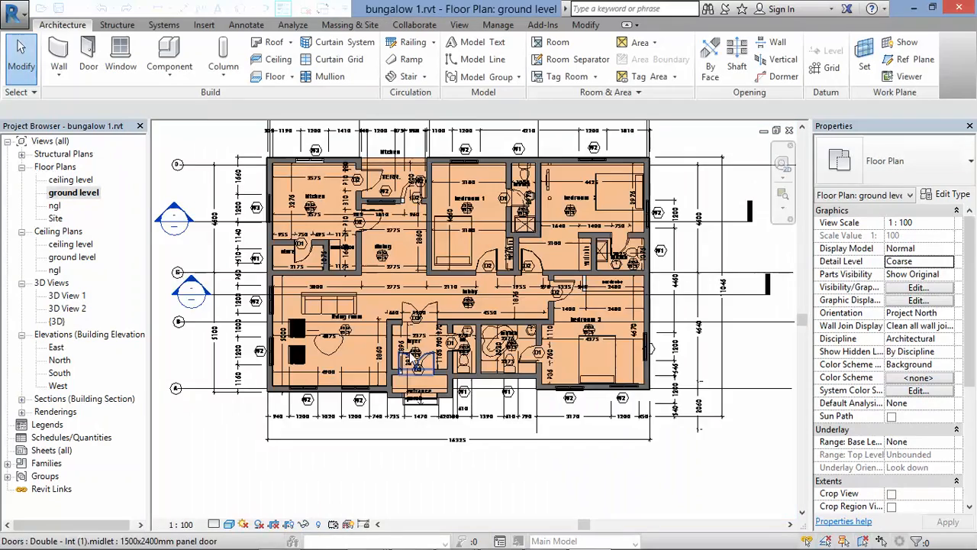
scroll(330, 208, up, 5)
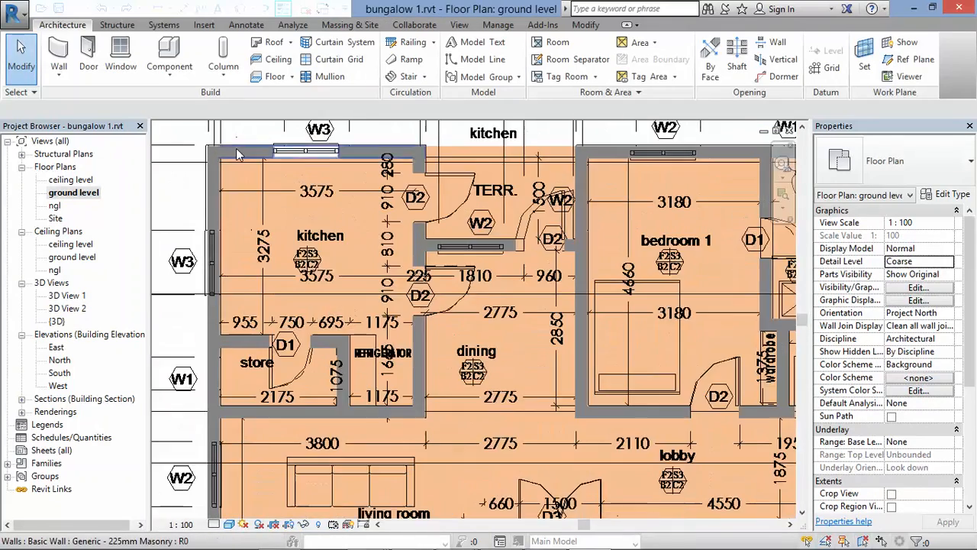
scroll(244, 156, up, 3)
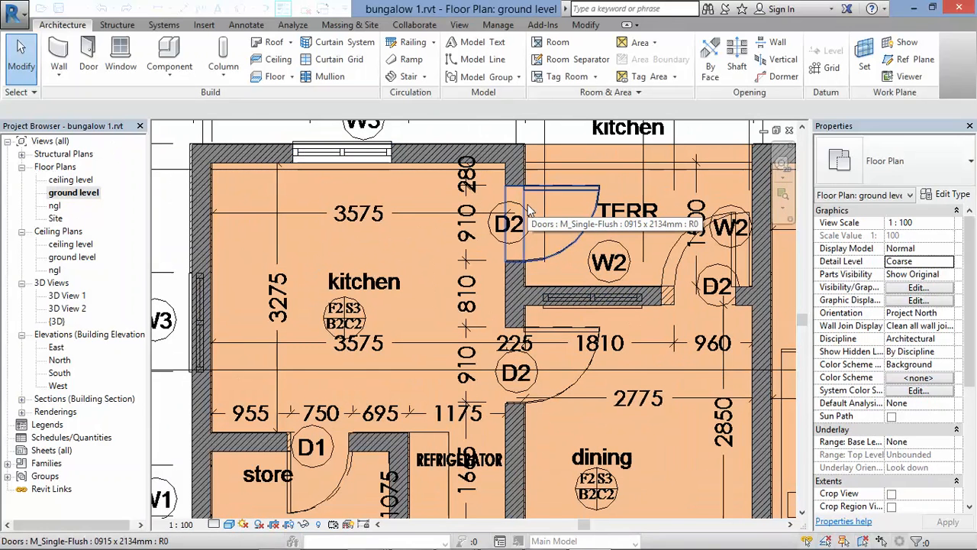
scroll(543, 223, down, 1)
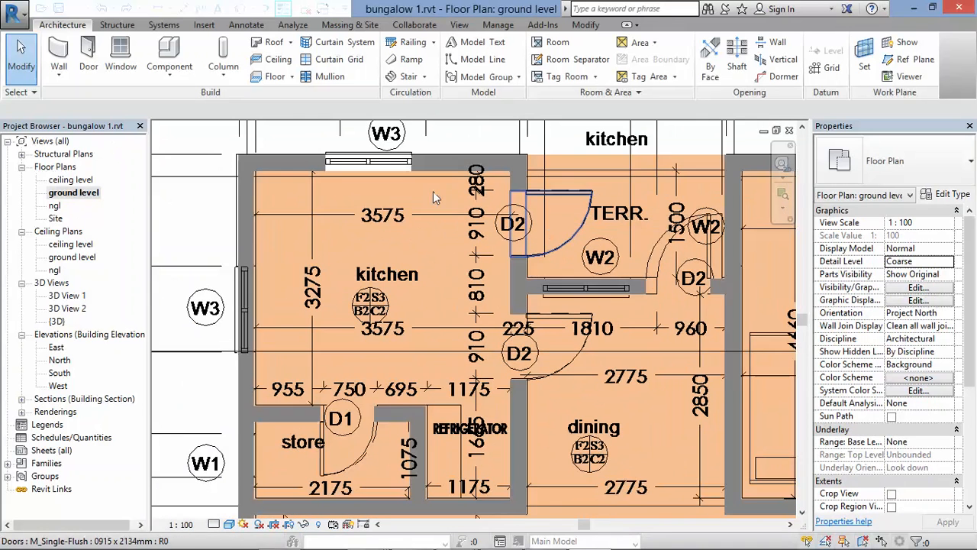
click(171, 79)
click(183, 136)
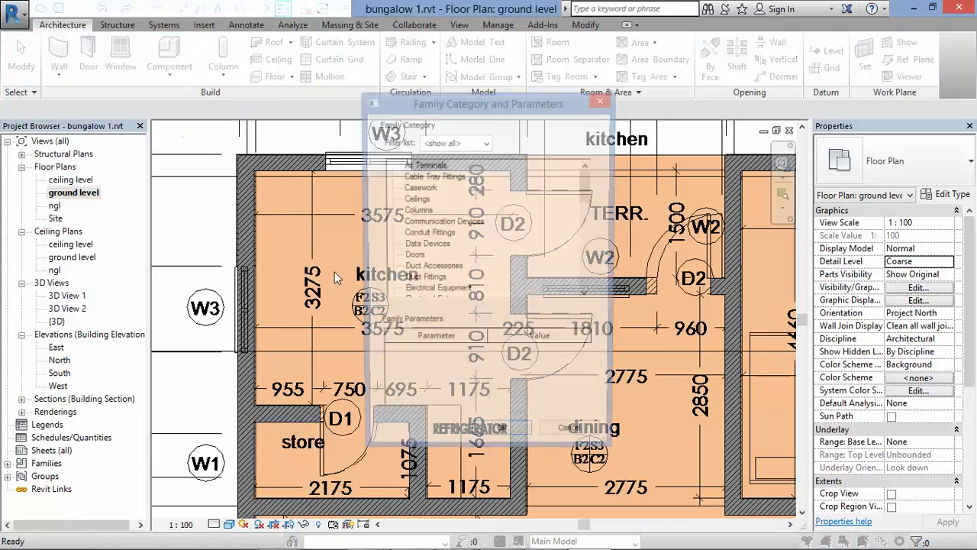
click(419, 188)
click(503, 438)
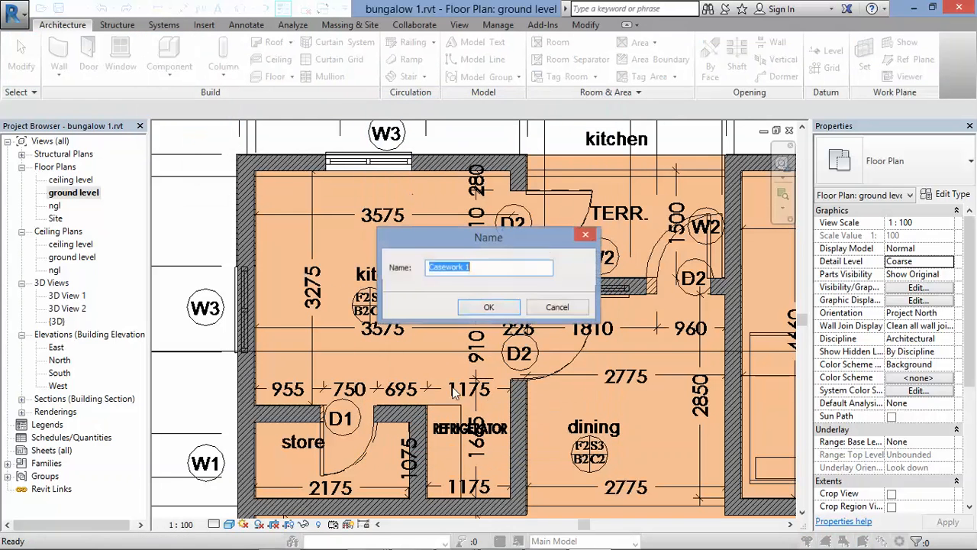
click(482, 304)
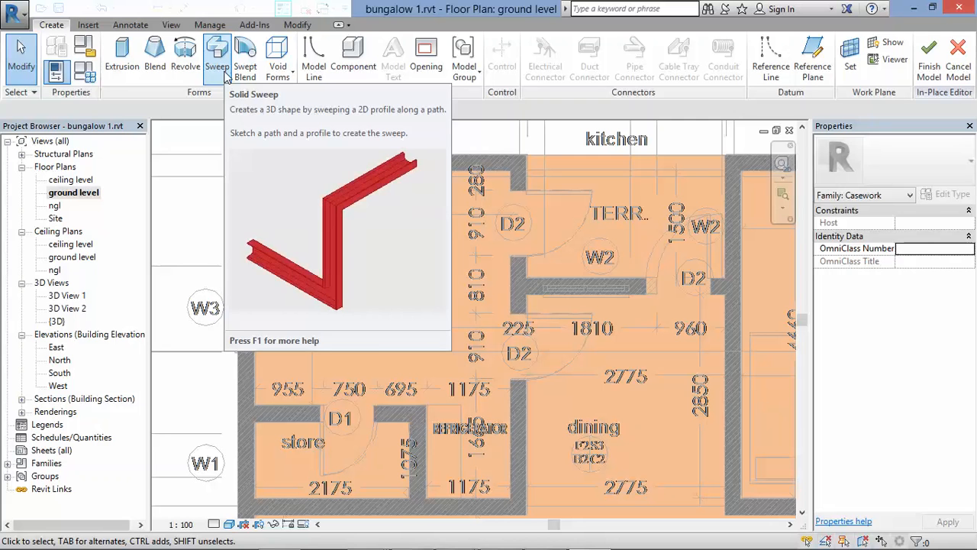
Step: Start a solid sweep and pick bedroom 3's inner wall faces behind the wardrobe and along the right exterior side as path lines
click(218, 57)
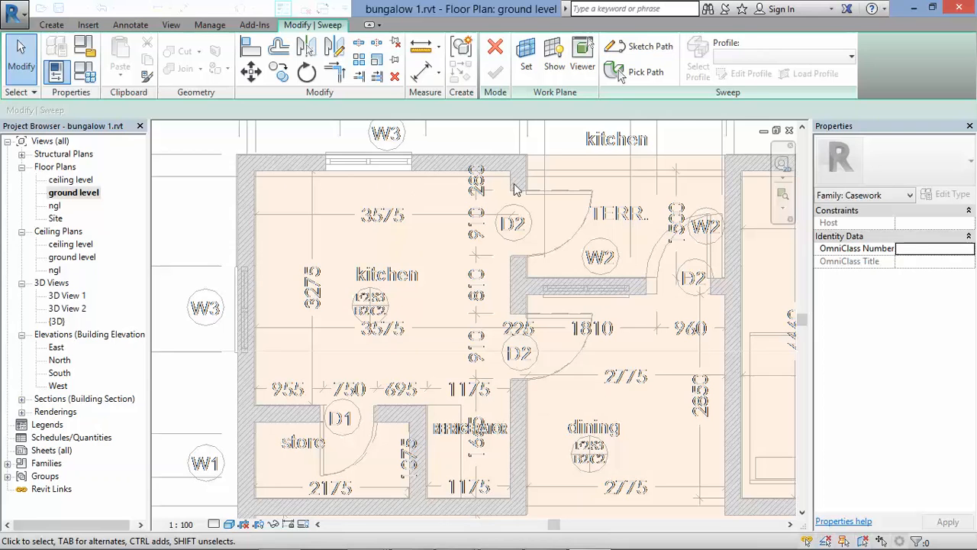
scroll(395, 234, down, 5)
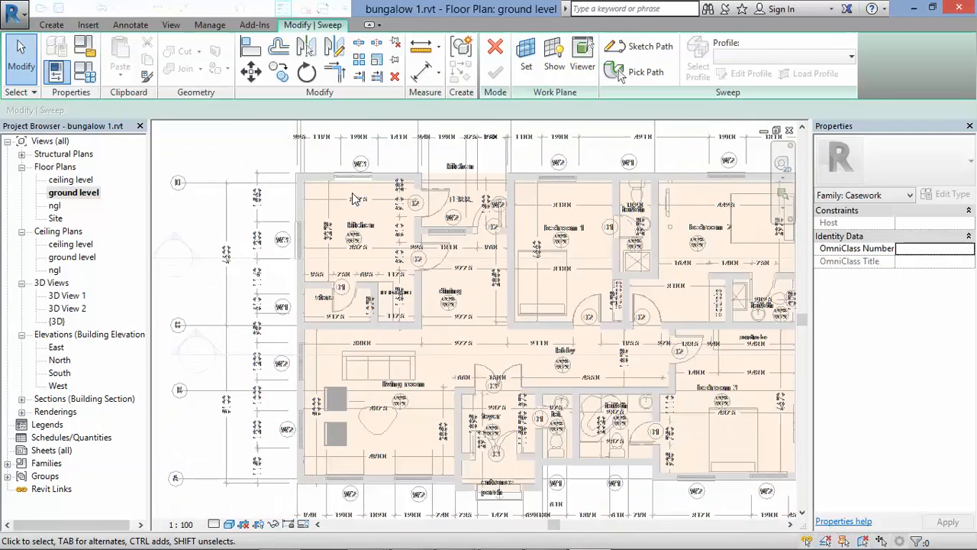
scroll(593, 317, up, 5)
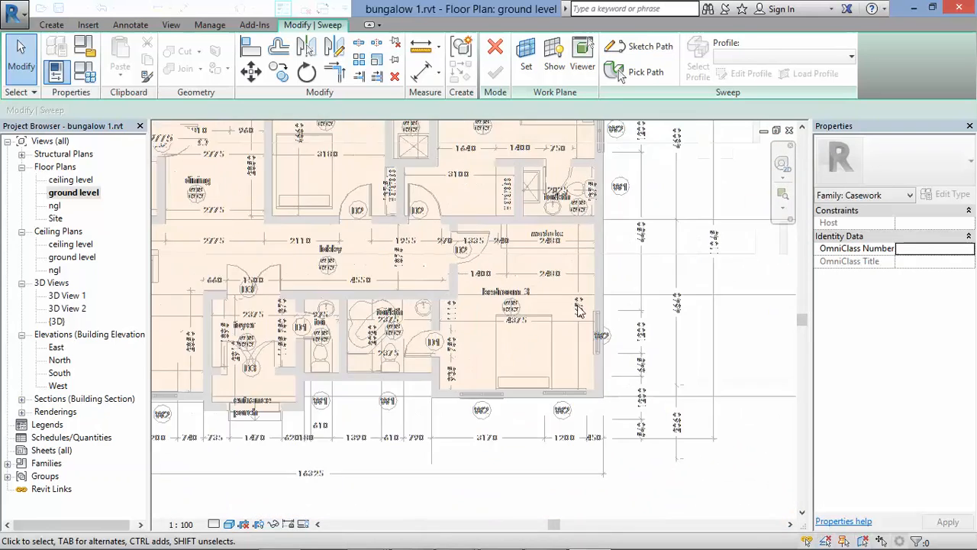
scroll(594, 317, up, 1)
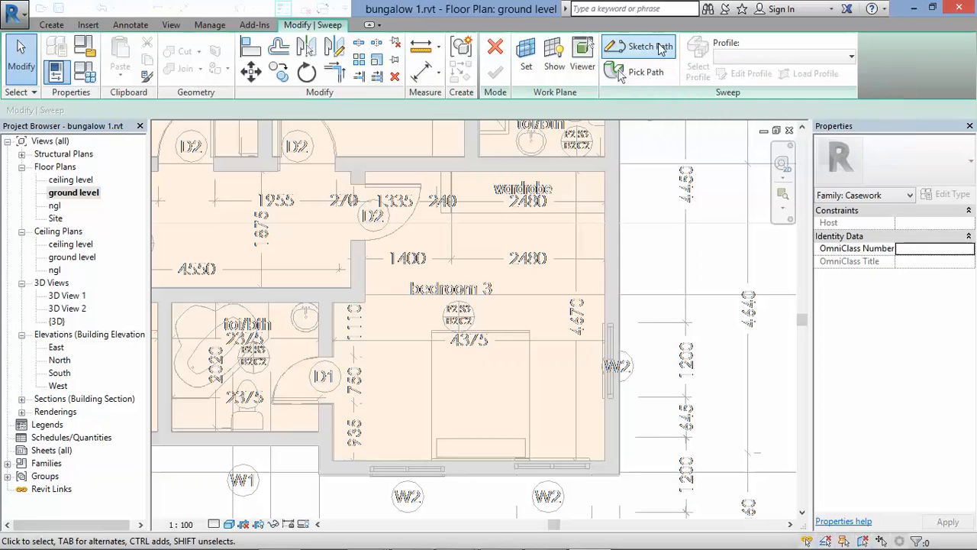
click(649, 49)
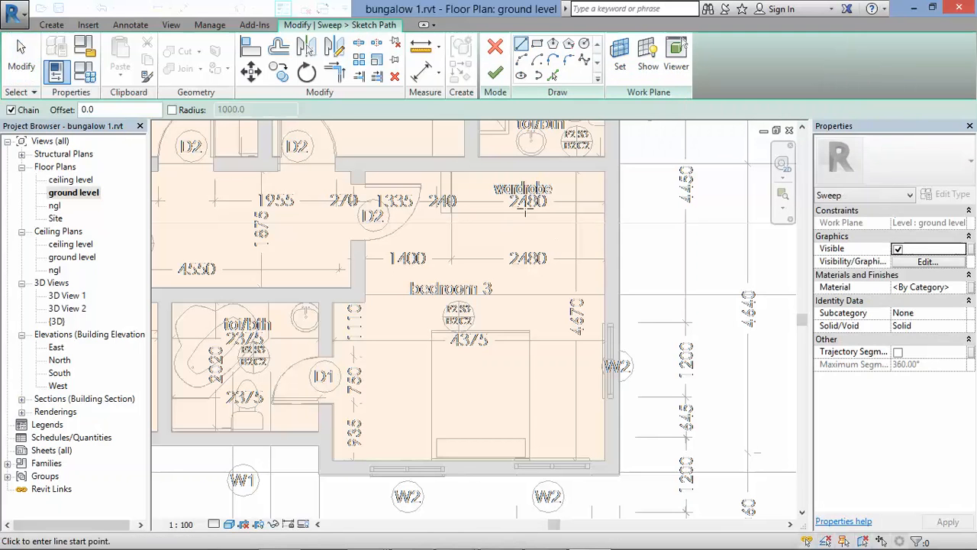
click(553, 75)
click(491, 173)
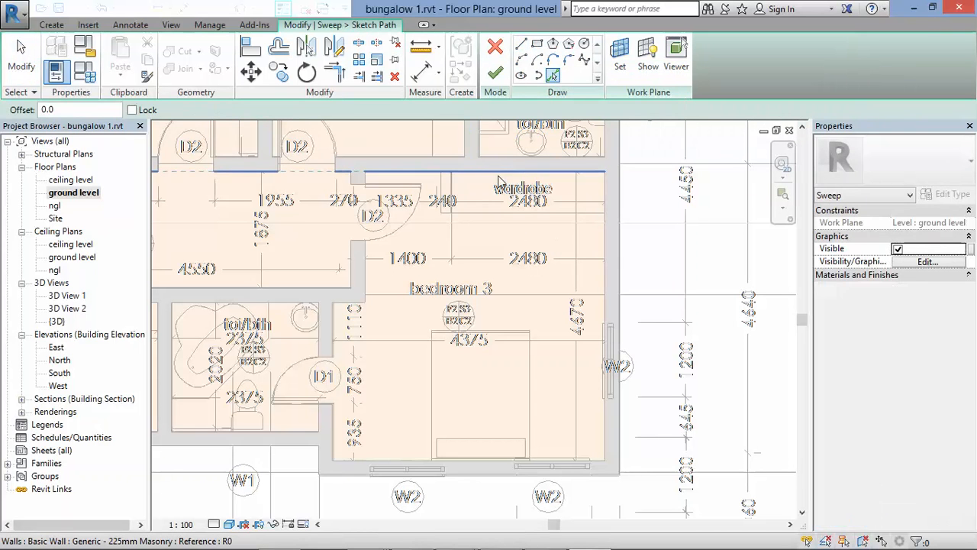
click(604, 239)
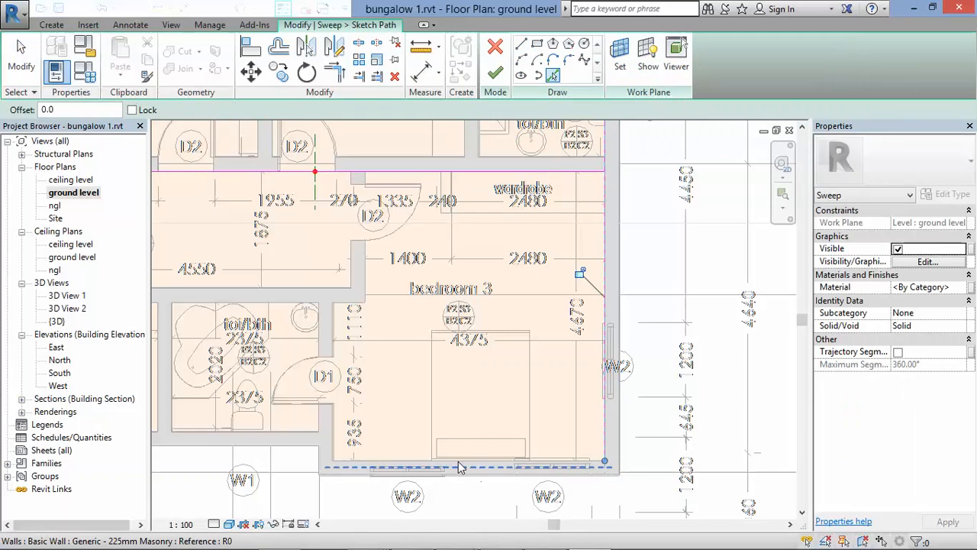
Step: Pick bedroom 3's lower wall face and the stepped wall faces beside the toilet/bath and lobby as the remaining sweep path lines
scroll(344, 459, up, 5)
click(320, 471)
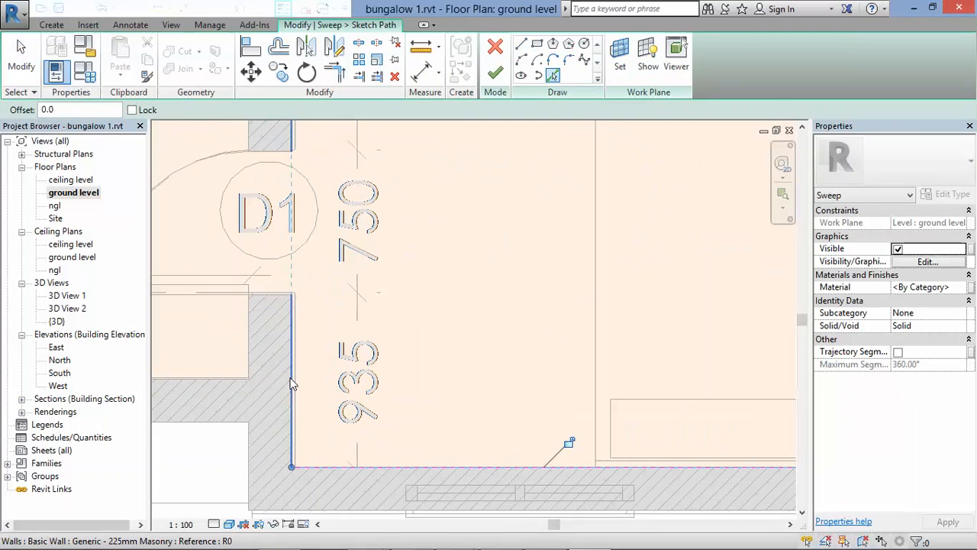
click(293, 380)
scroll(384, 456, down, 5)
scroll(381, 213, up, 1)
scroll(370, 232, up, 3)
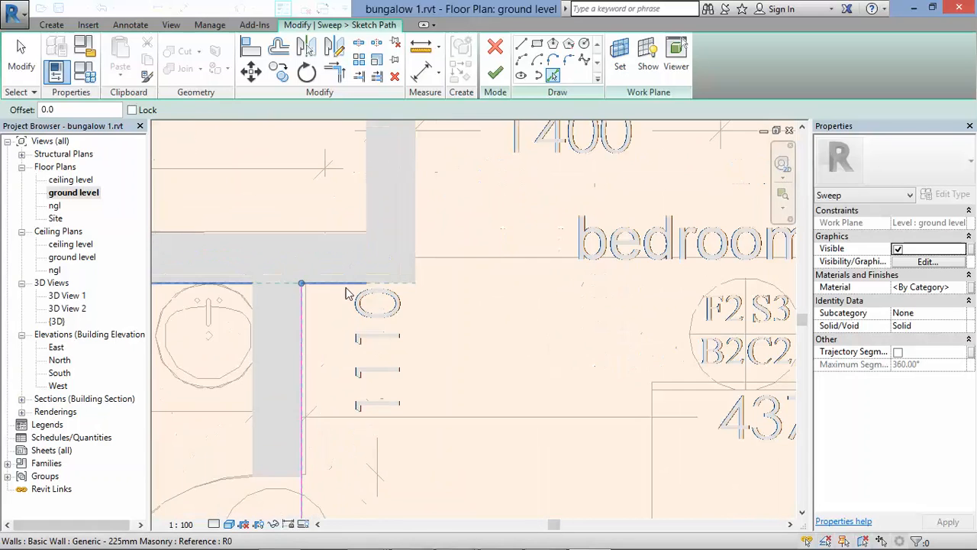
click(344, 287)
click(417, 217)
scroll(421, 376, down, 5)
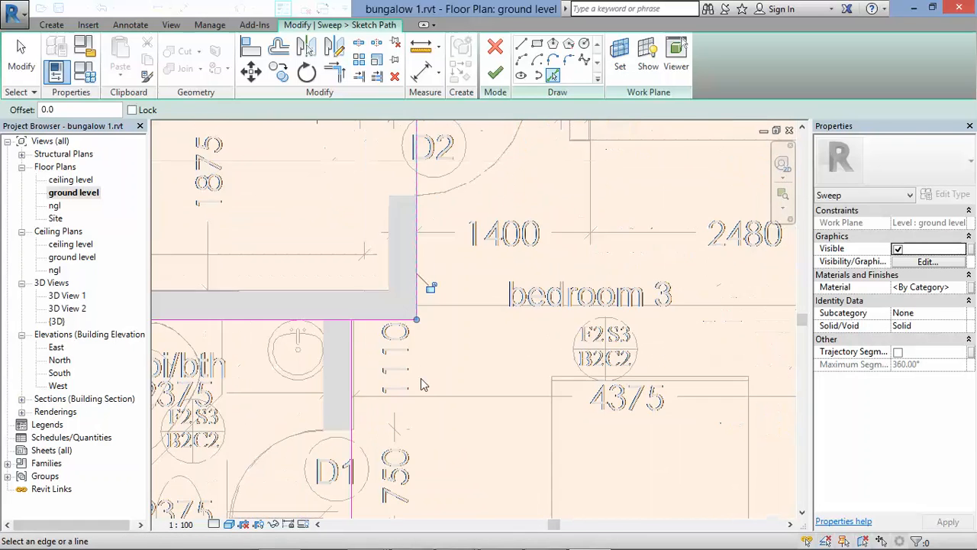
Step: Trim the path lines to corners so they form a closed loop around bedroom 3, and finish the sweep path
click(335, 72)
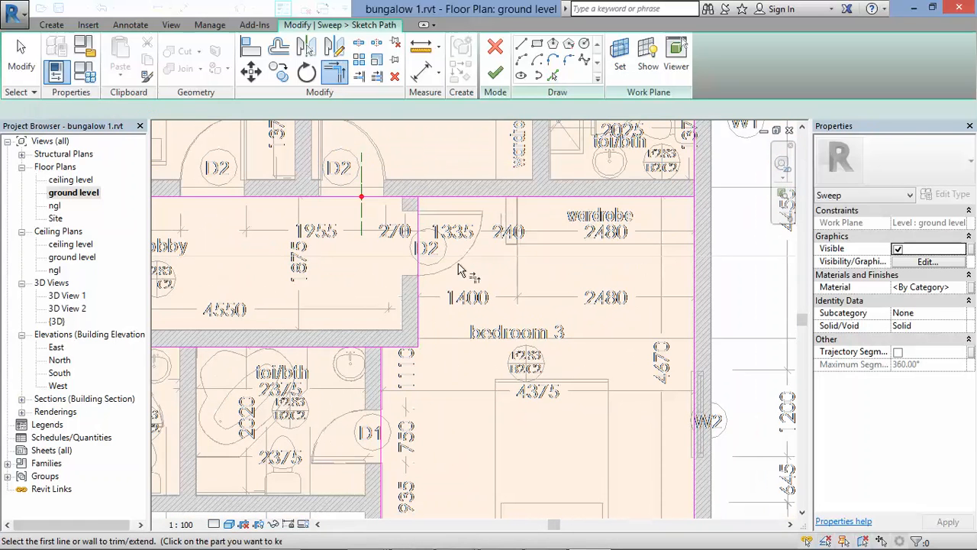
click(418, 245)
click(432, 200)
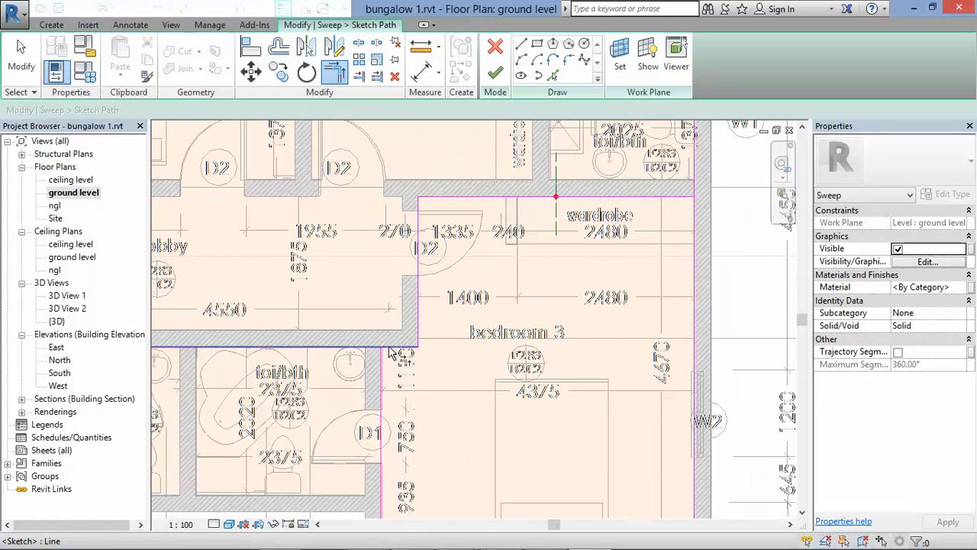
click(397, 349)
click(383, 372)
scroll(384, 374, down, 4)
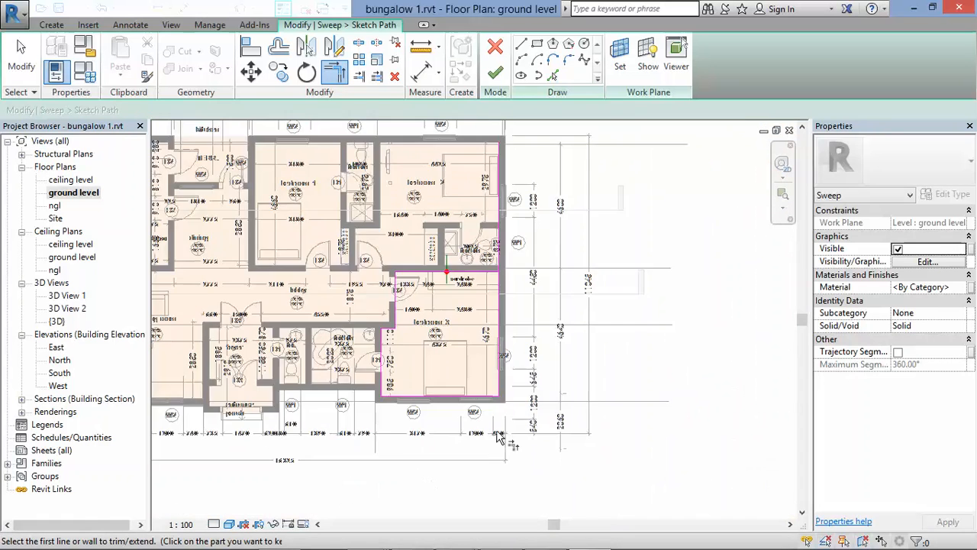
scroll(495, 390, up, 2)
scroll(497, 222, up, 1)
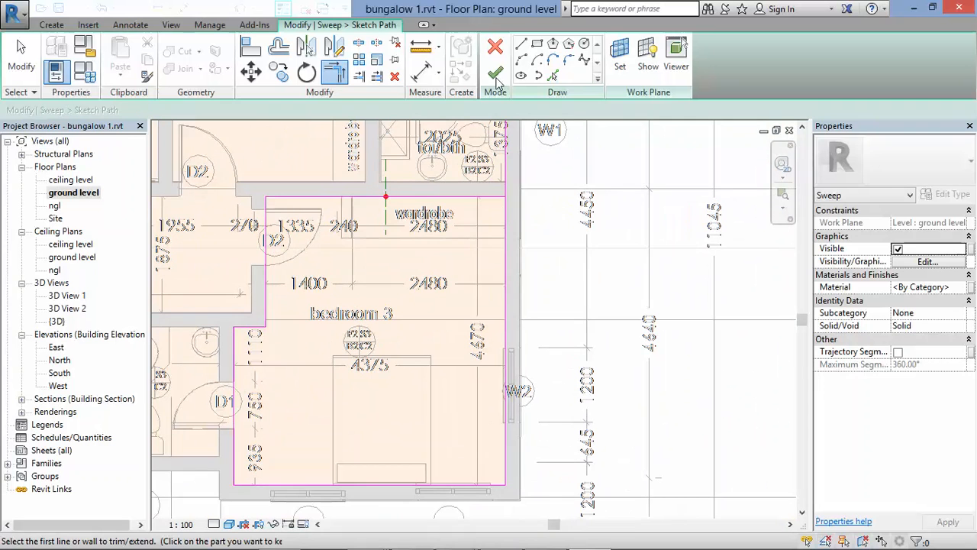
click(498, 207)
click(491, 199)
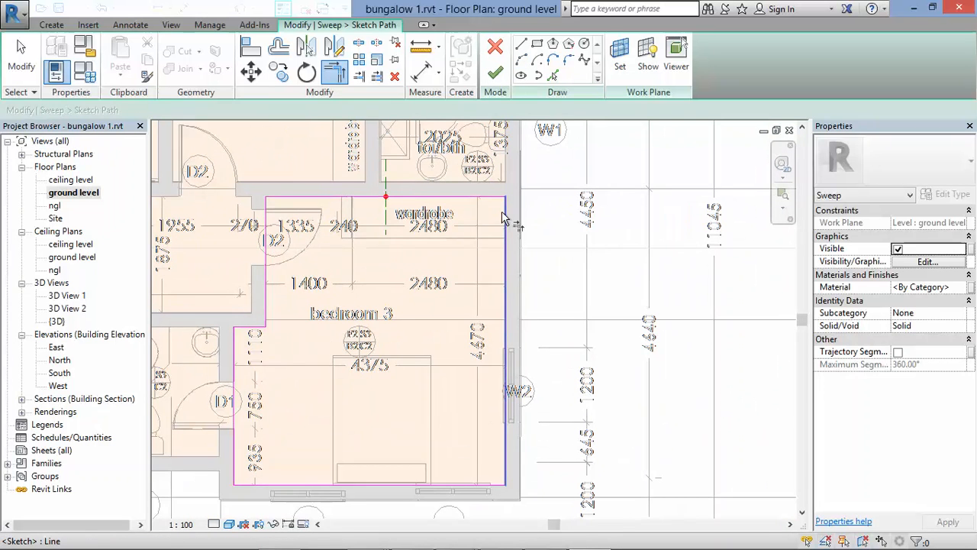
scroll(518, 326, down, 1)
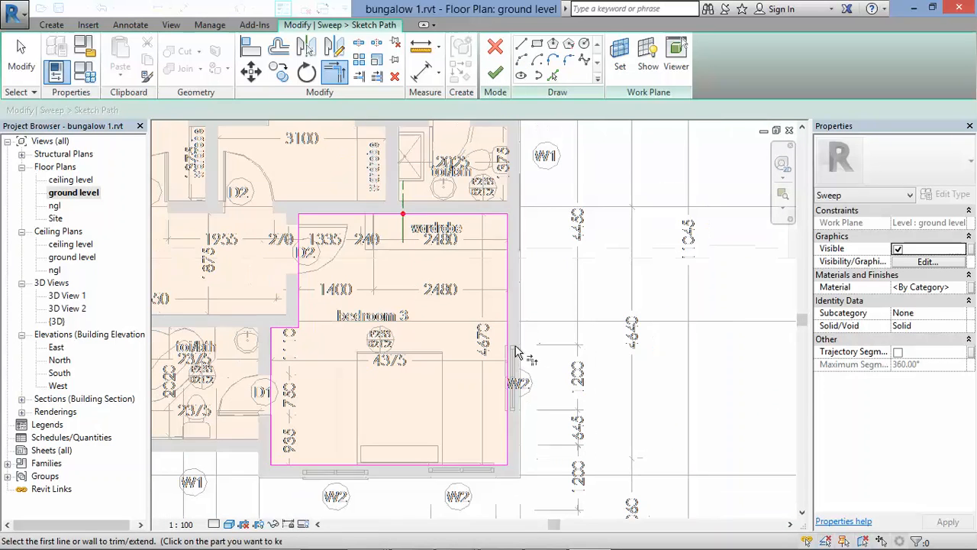
click(497, 75)
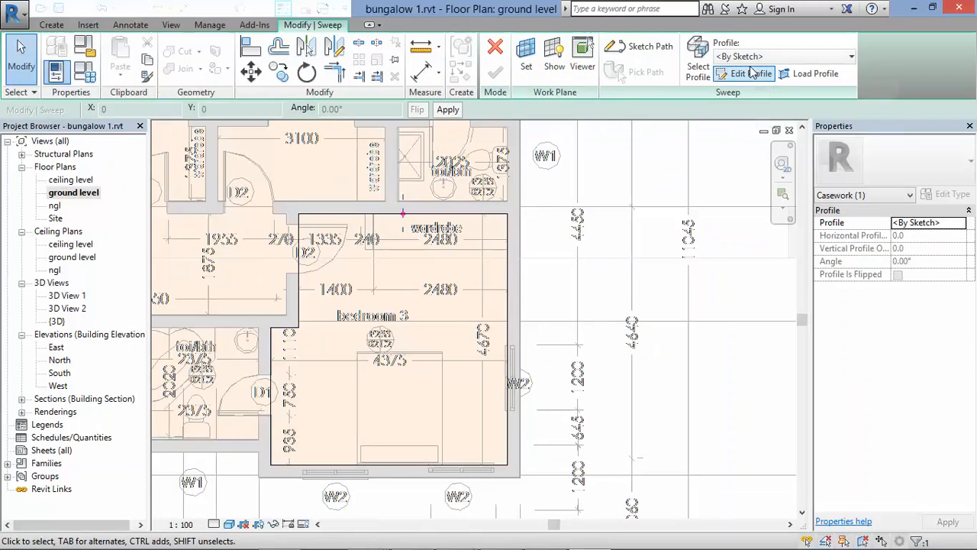
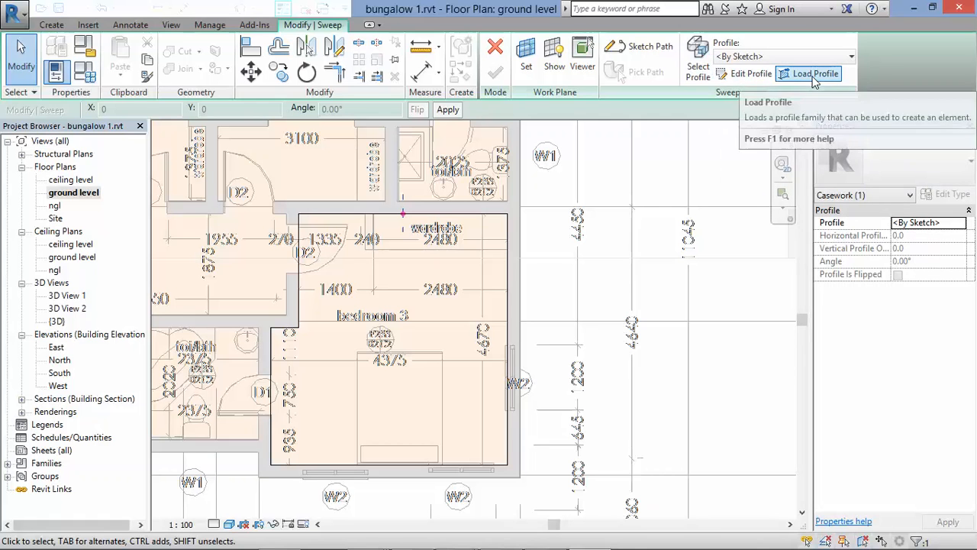
Step: Start loading a profile family for the sweep and browse the US Metric library's Profiles folder
click(815, 74)
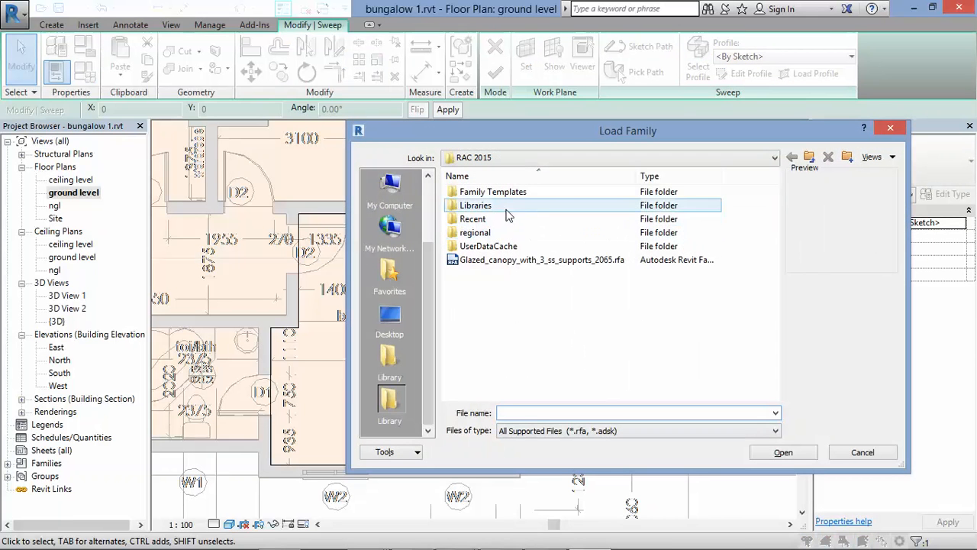
double_click(483, 209)
double_click(481, 193)
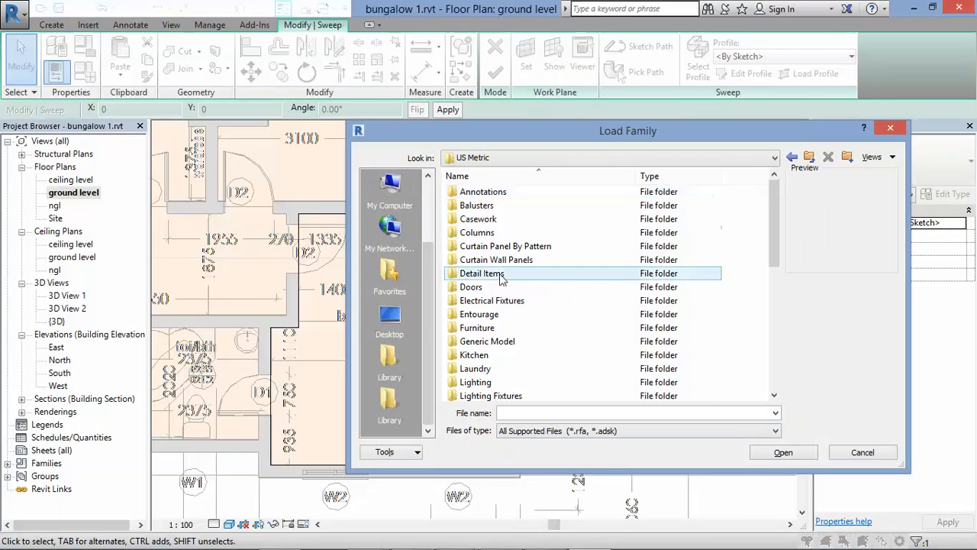
scroll(497, 334, down, 3)
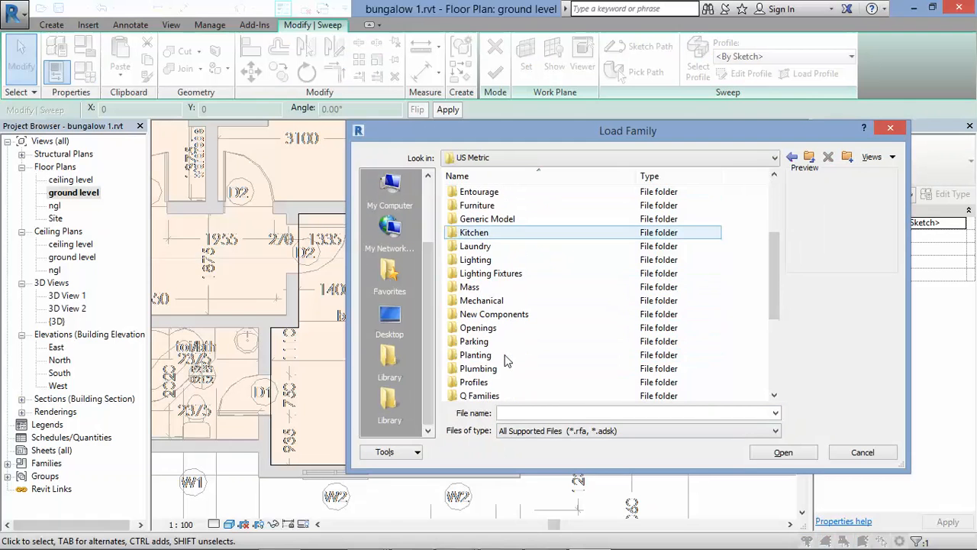
double_click(479, 383)
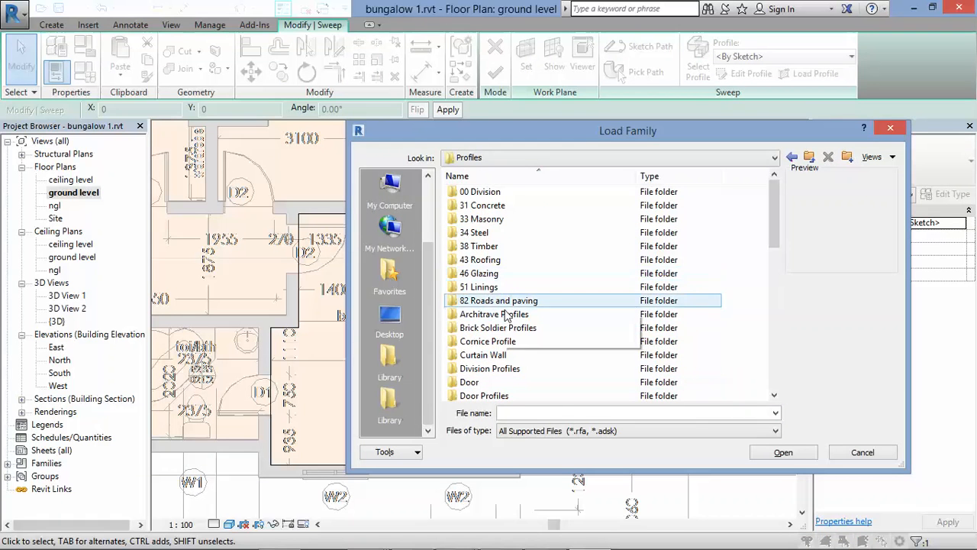
scroll(506, 315, down, 7)
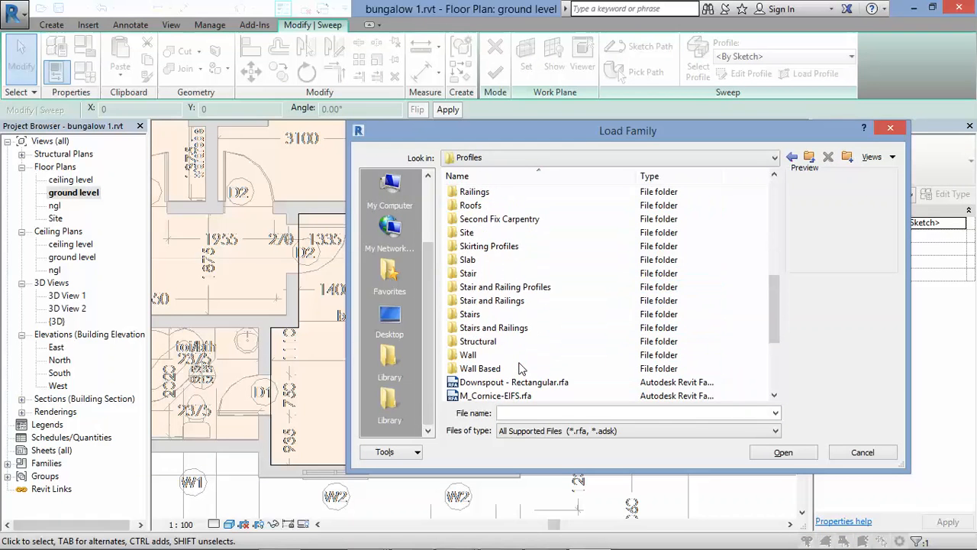
scroll(520, 344, up, 4)
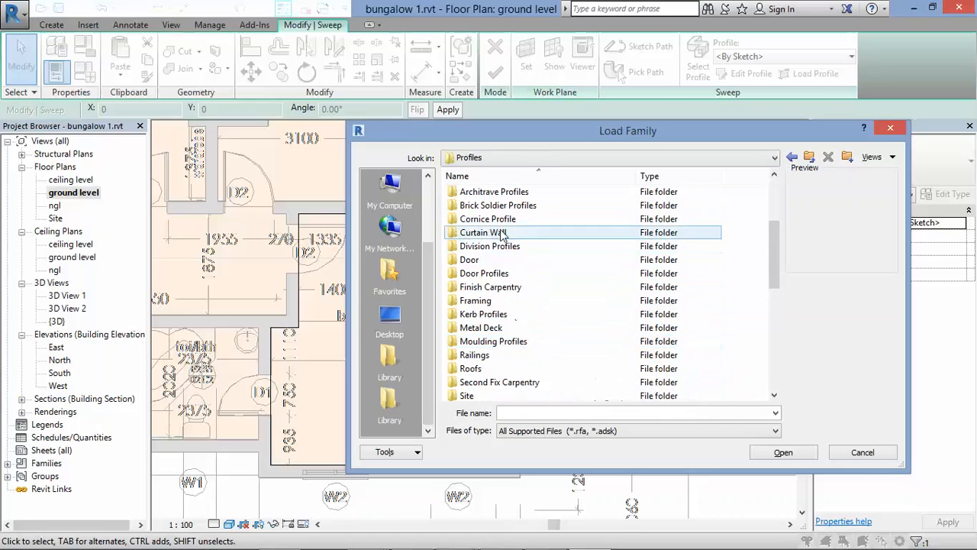
Step: Preview the families in the Cornice Profile folder and load Traditional (2).rfa
double_click(492, 219)
click(486, 194)
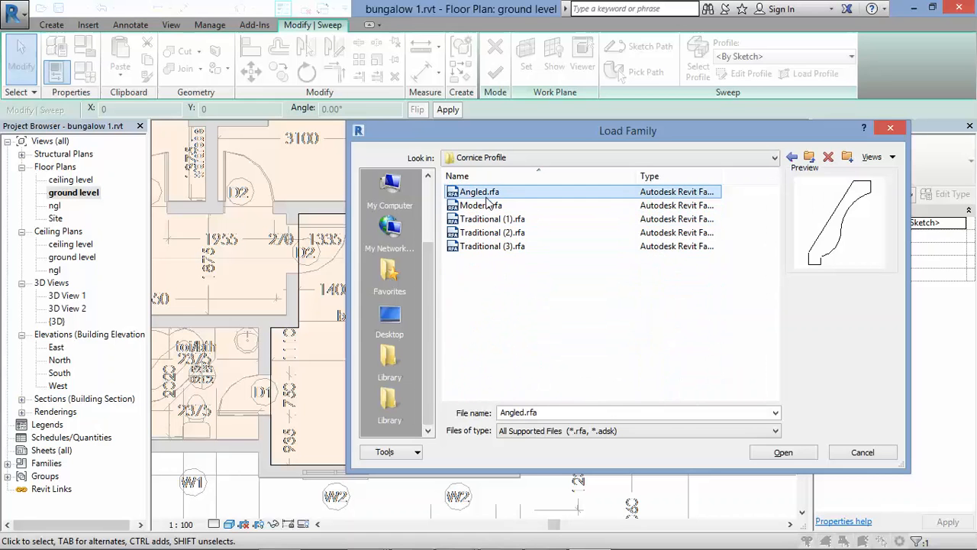
click(487, 205)
click(489, 219)
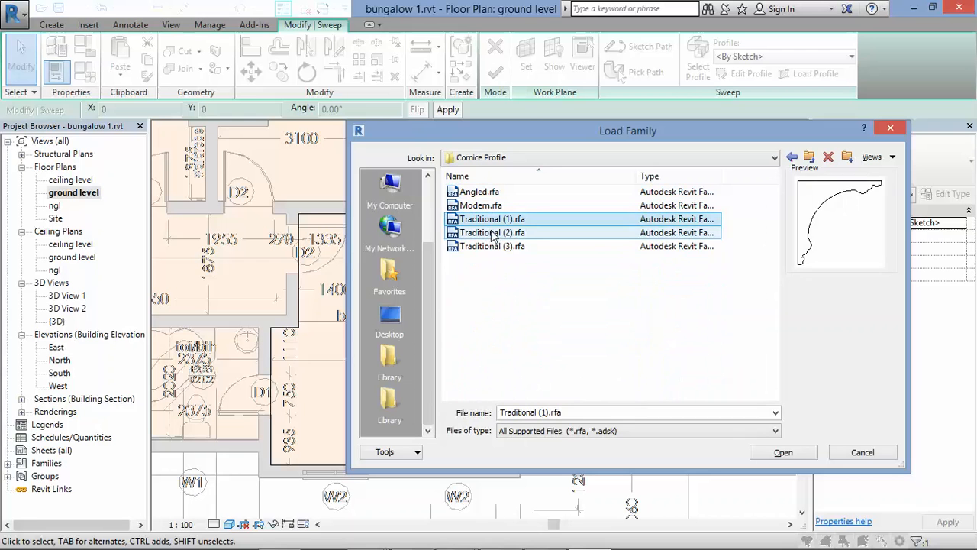
click(492, 233)
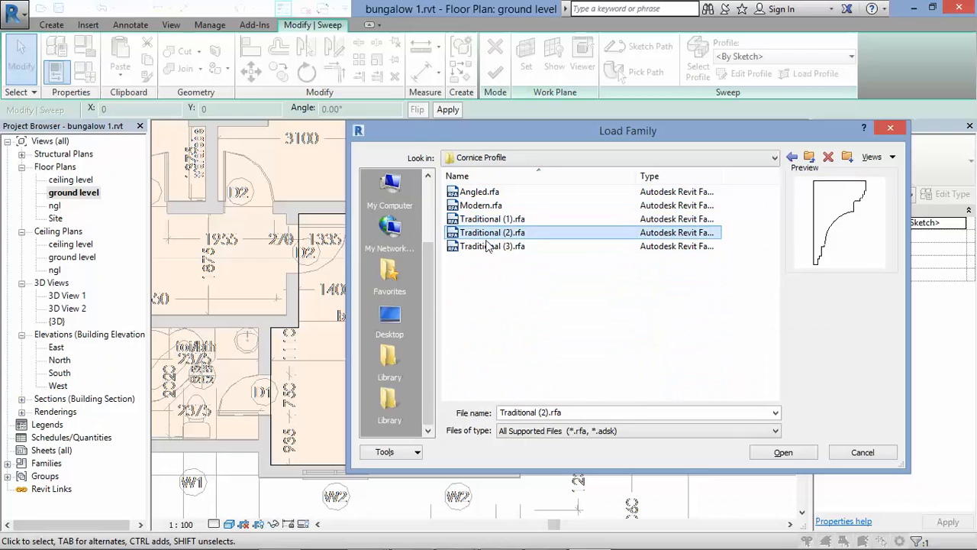
click(790, 453)
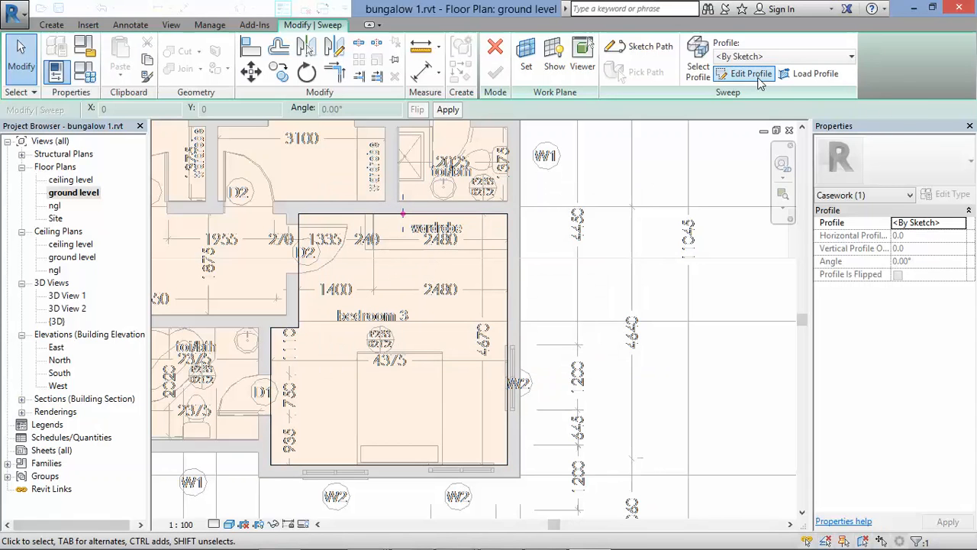
Step: Start editing the sweep's profile sketch in the East elevation and set that view to Wireframe
click(751, 74)
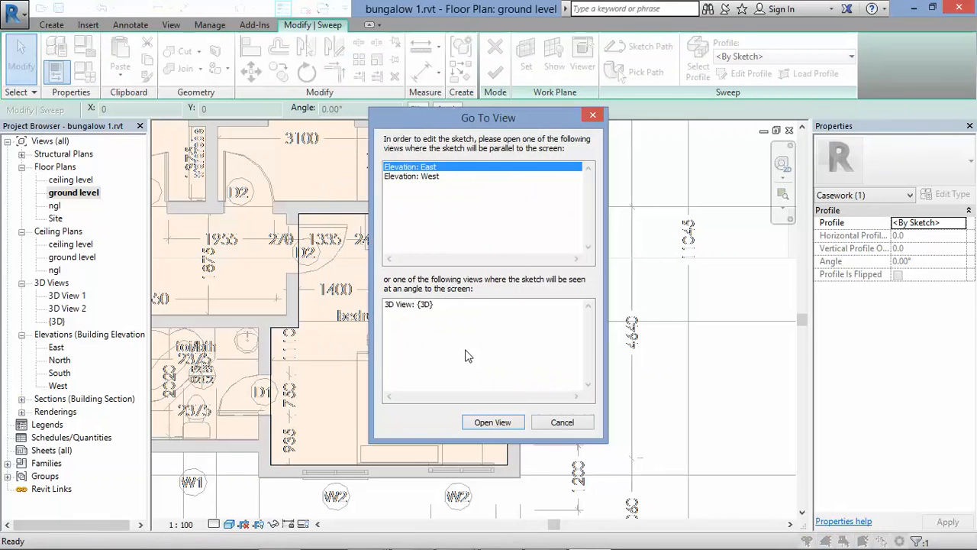
double_click(431, 168)
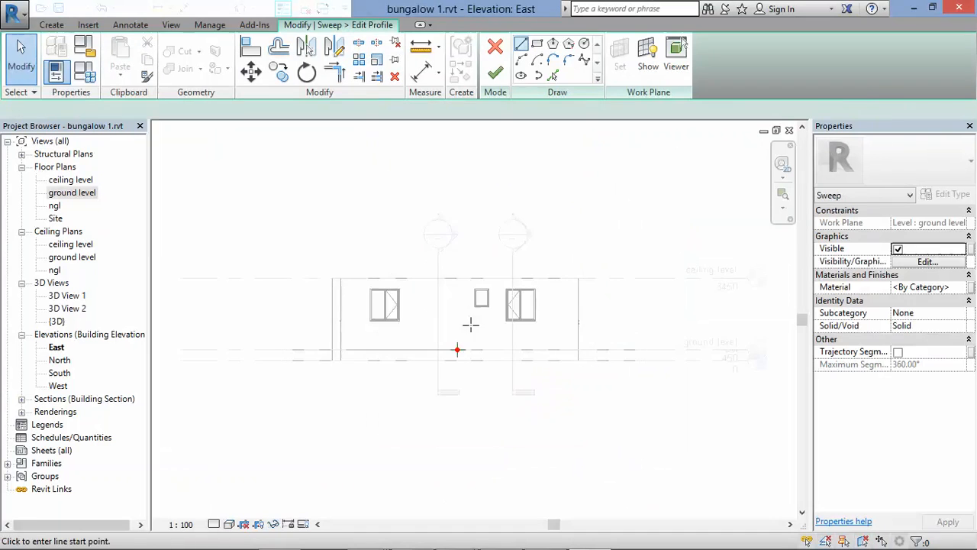
scroll(456, 356, up, 2)
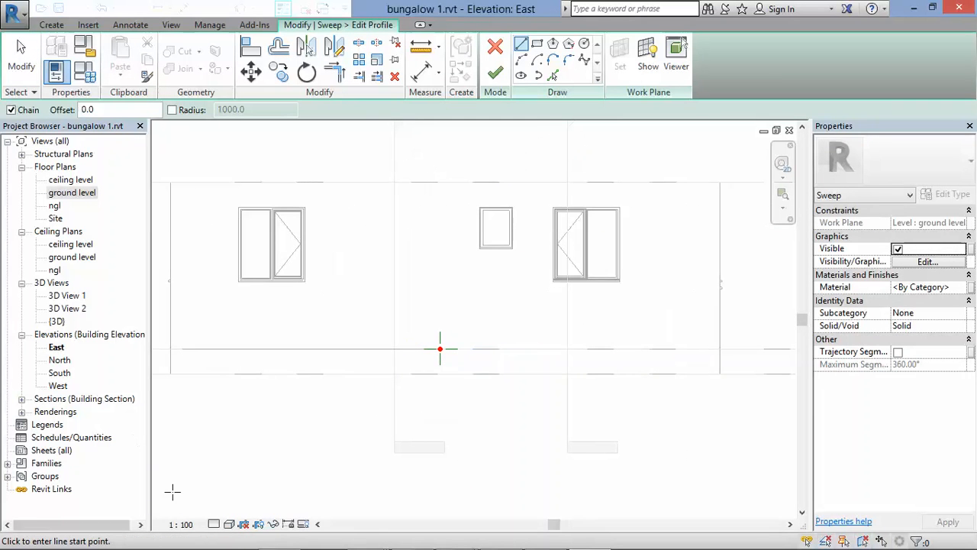
click(214, 524)
click(229, 524)
click(244, 436)
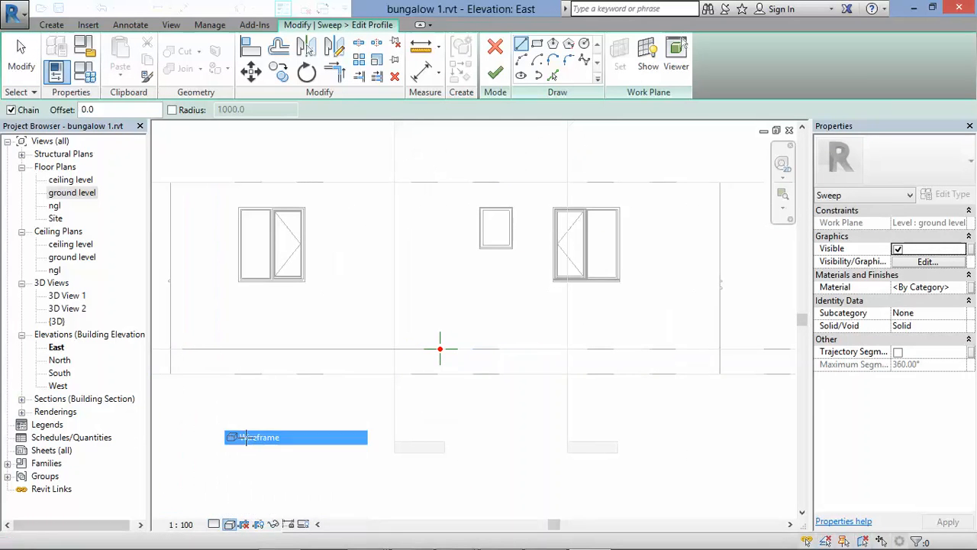
scroll(427, 352, up, 5)
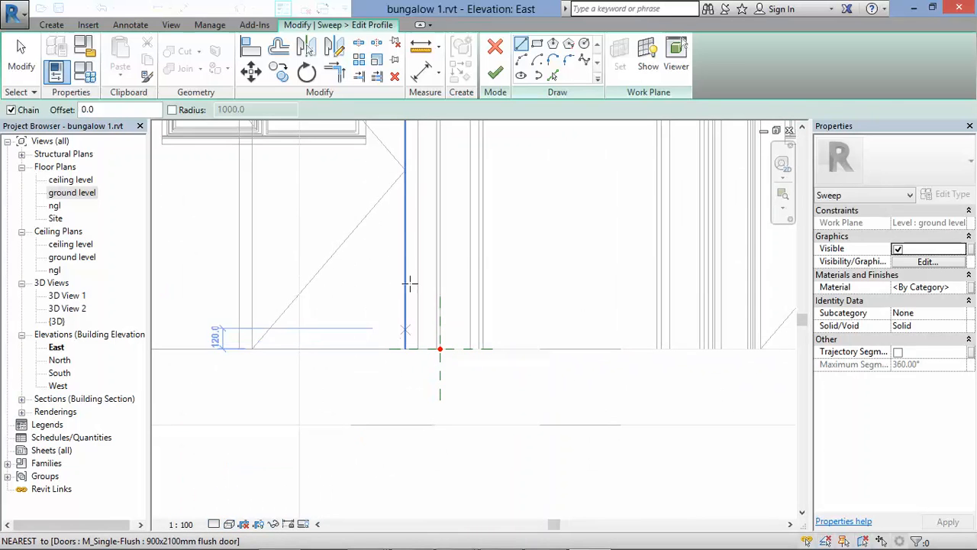
scroll(425, 378, up, 1)
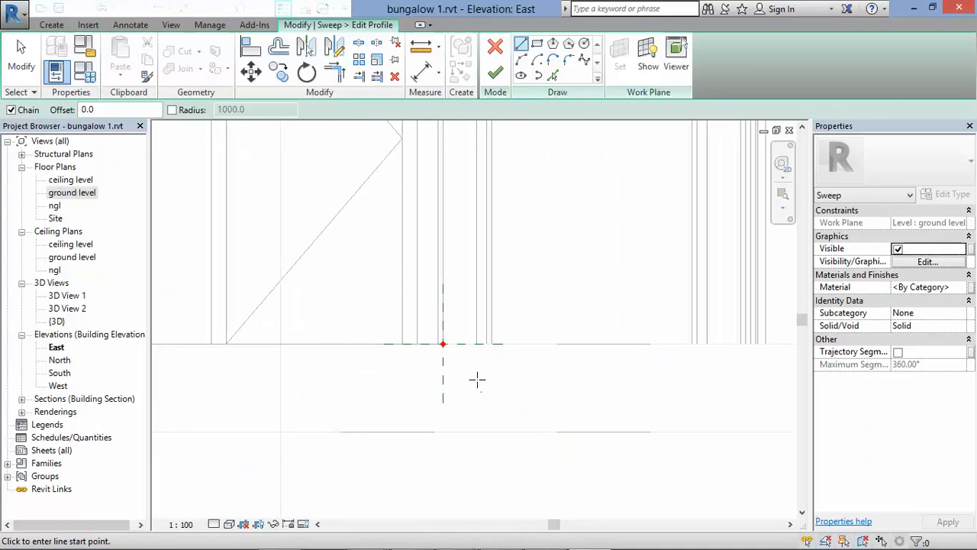
Step: Open the South and West elevations and examine the profile's reference planes at ground level
double_click(59, 373)
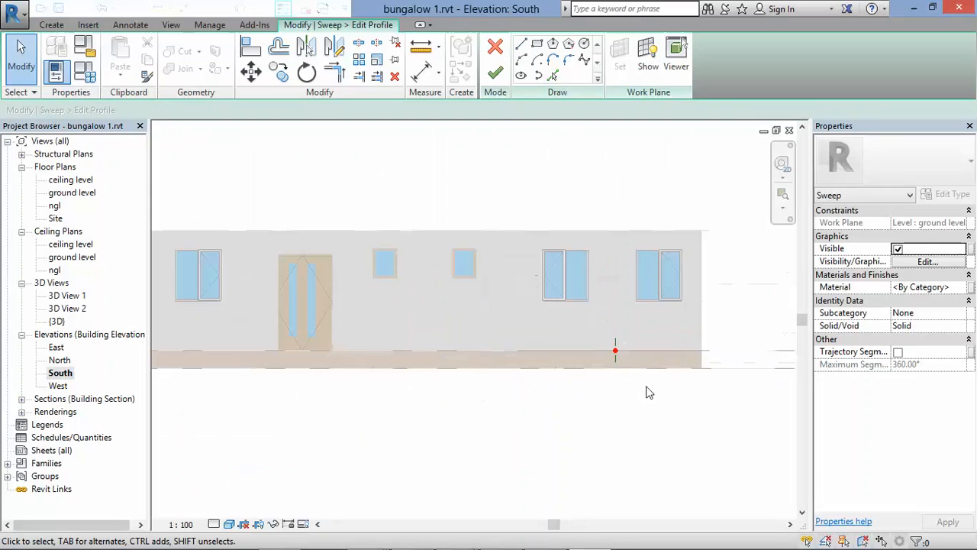
double_click(58, 386)
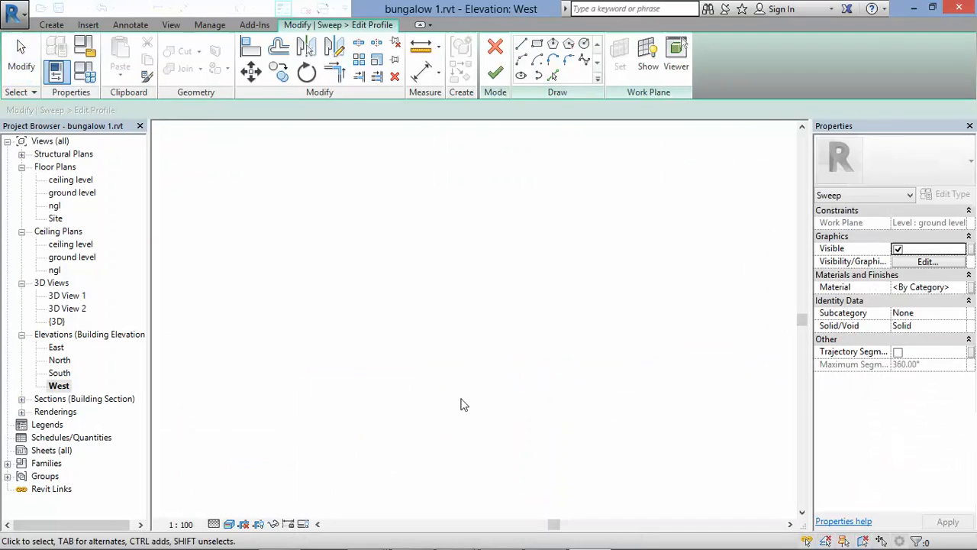
scroll(394, 409, up, 6)
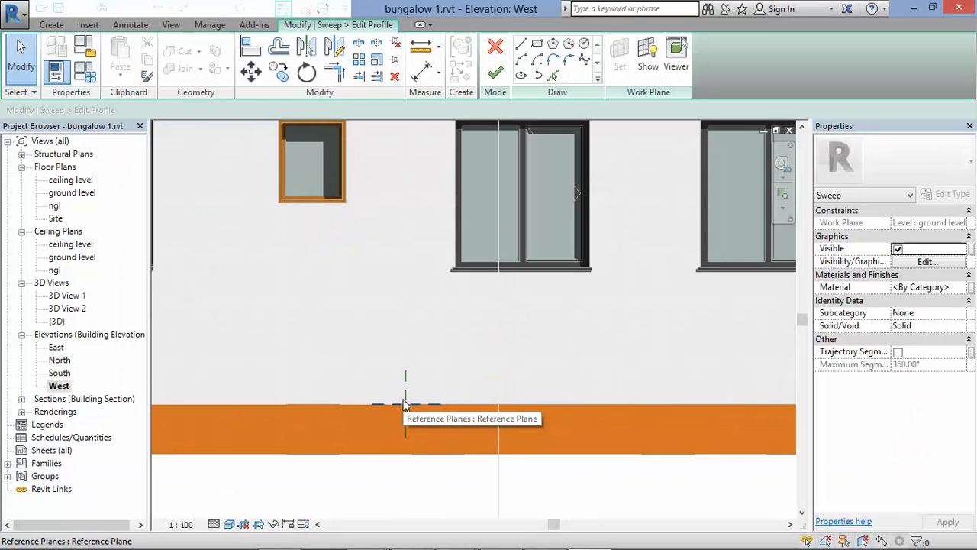
click(407, 404)
scroll(402, 430, up, 1)
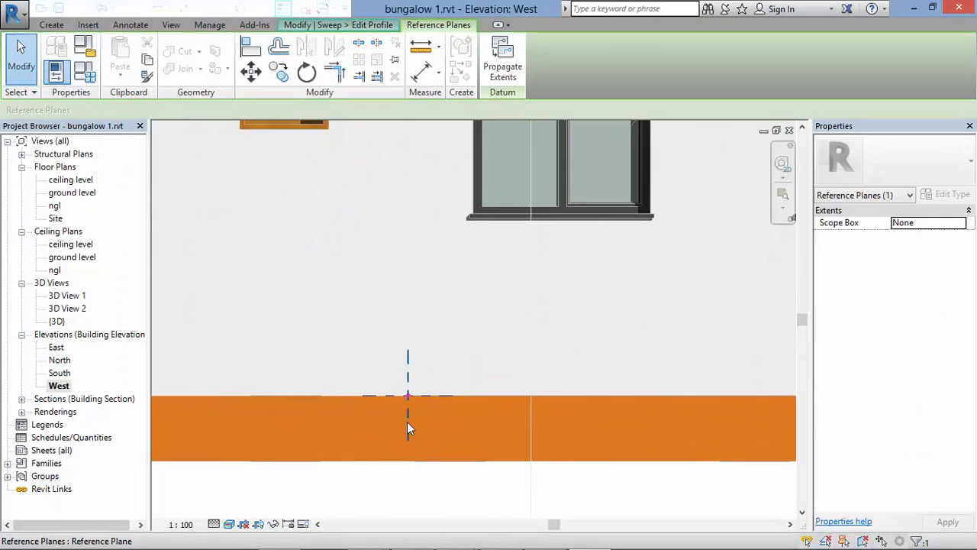
scroll(437, 386, down, 7)
click(450, 427)
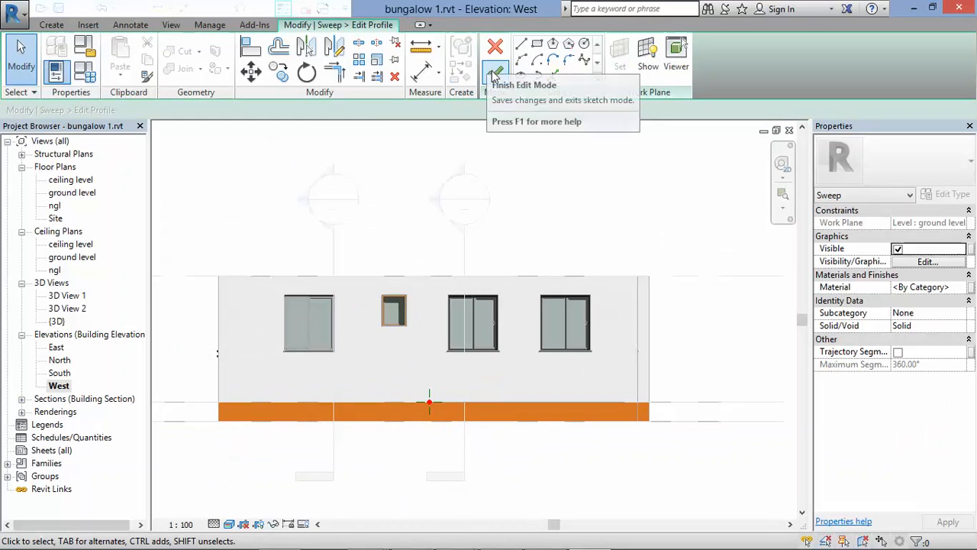
Step: Try to copy the profile's horizontal reference plane from ground level up to the top of the wall
scroll(411, 434, up, 1)
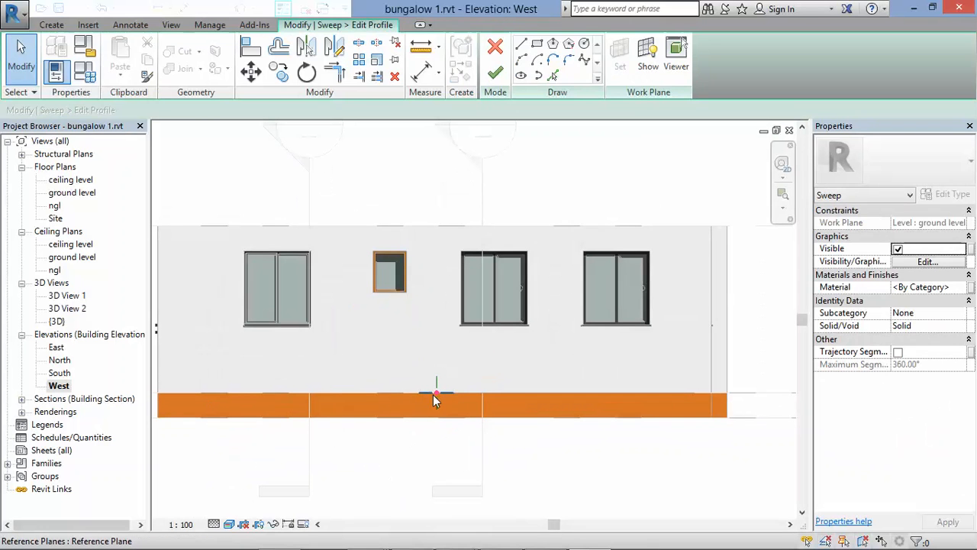
click(433, 401)
key(c)
key(o)
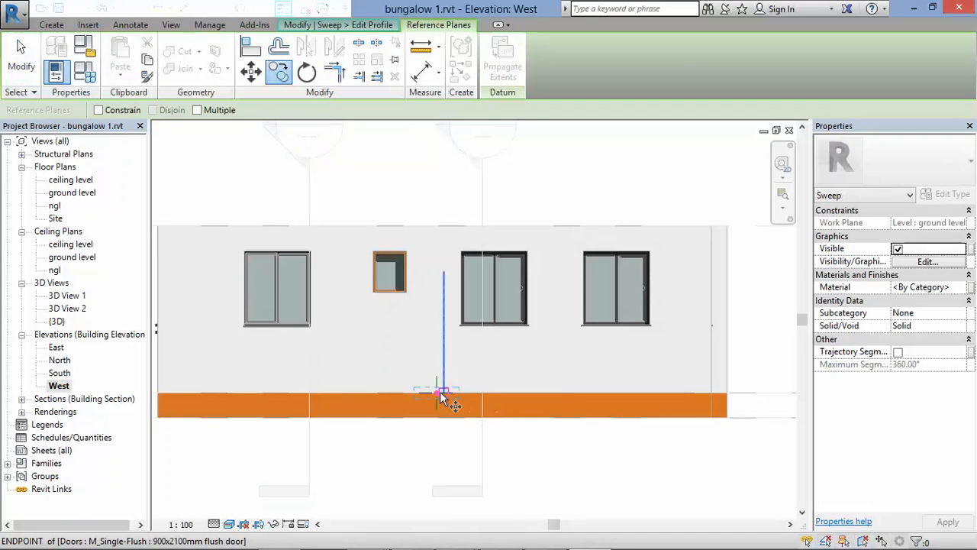
click(441, 397)
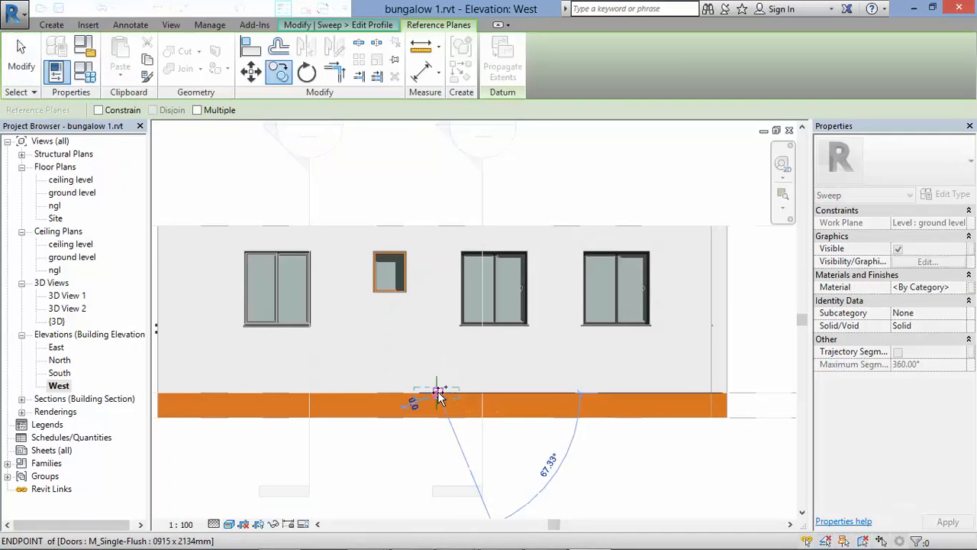
click(435, 229)
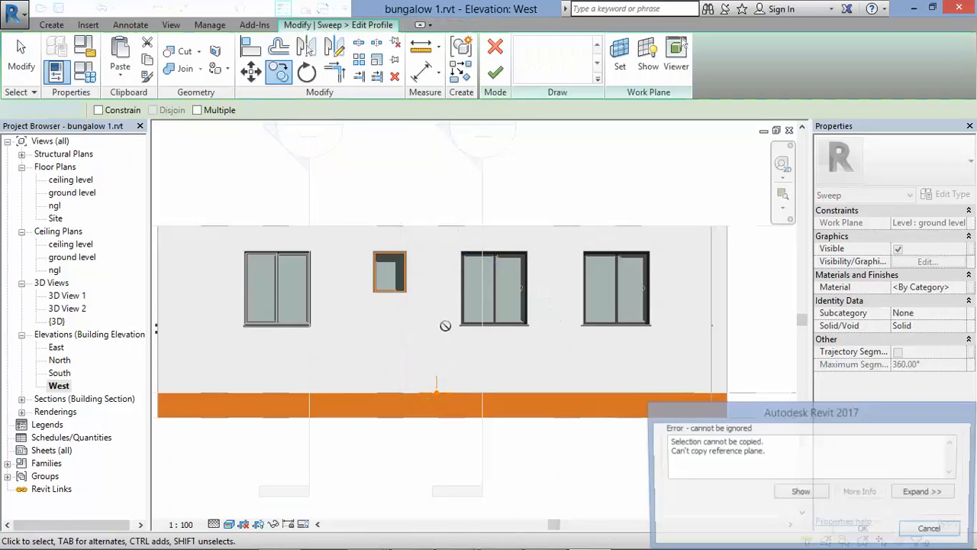
click(731, 496)
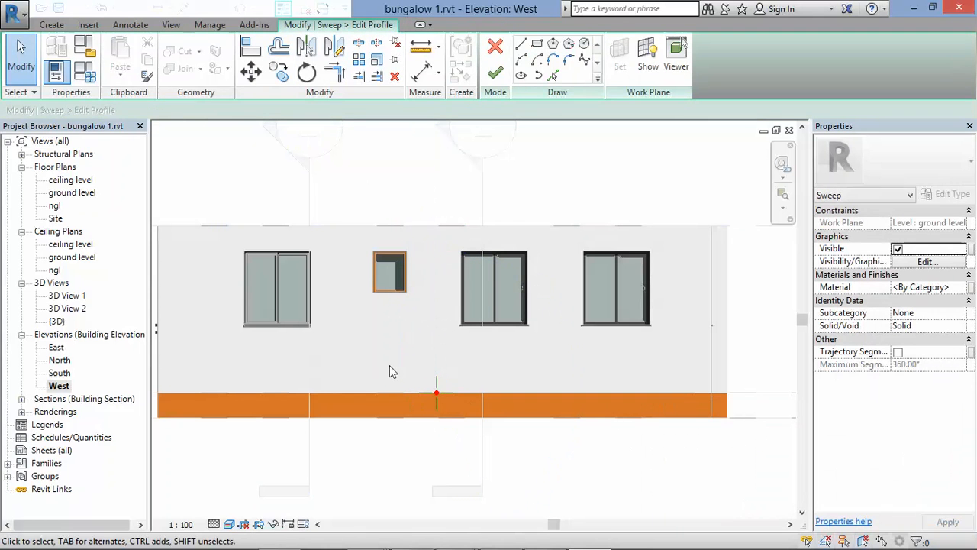
Step: Try to finish the empty profile sketch, and discard it to return to the sweep
click(497, 74)
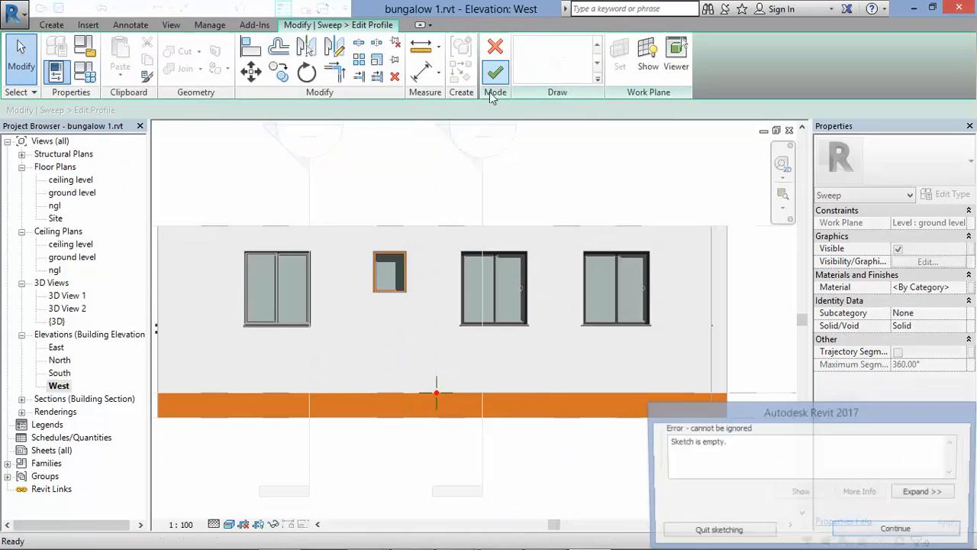
key(Escape)
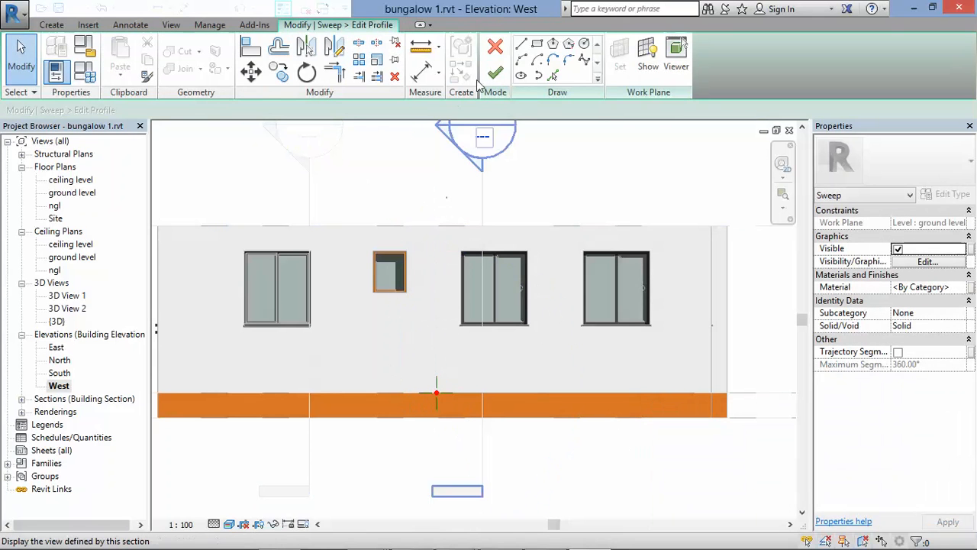
click(494, 49)
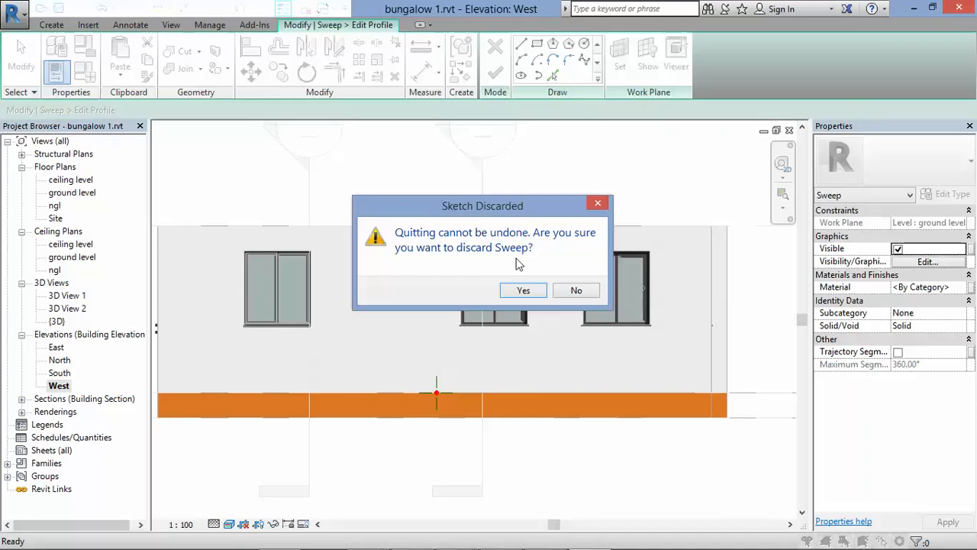
click(523, 290)
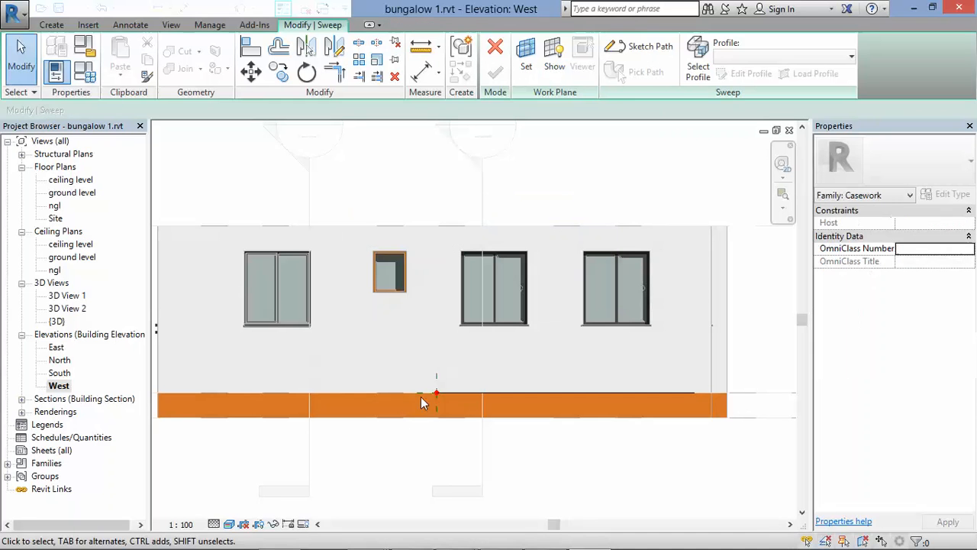
Step: Start loading a profile family for the sweep and browse to the Libraries, US Metric, Profiles folder
click(712, 69)
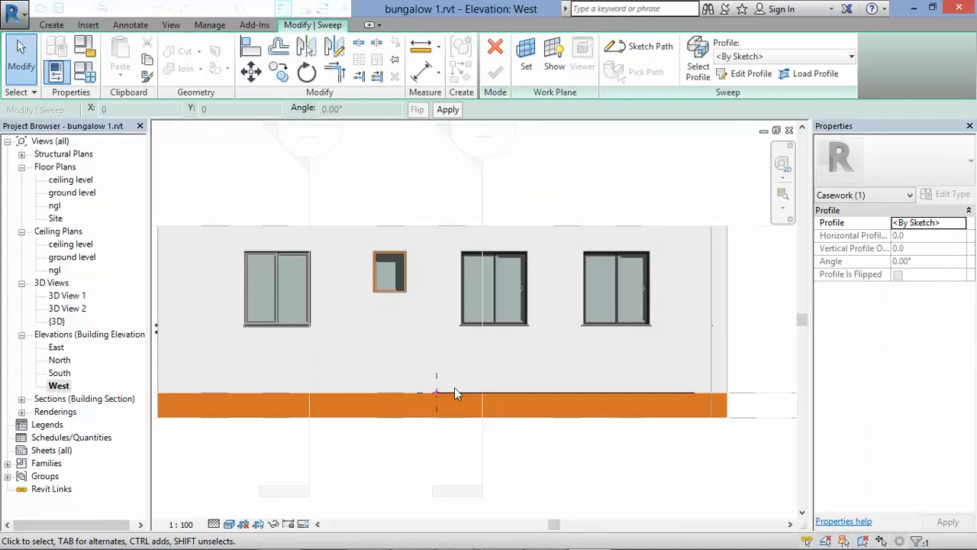
click(811, 73)
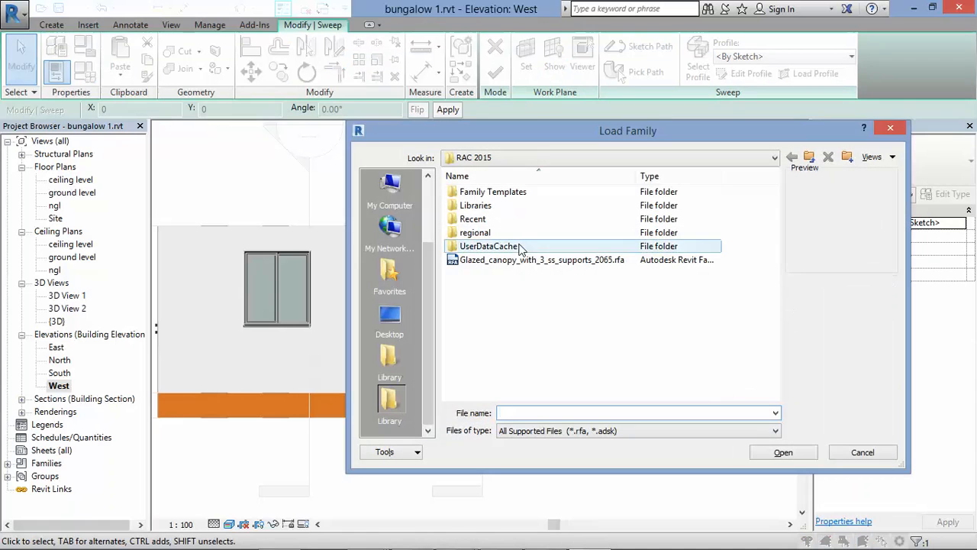
double_click(486, 207)
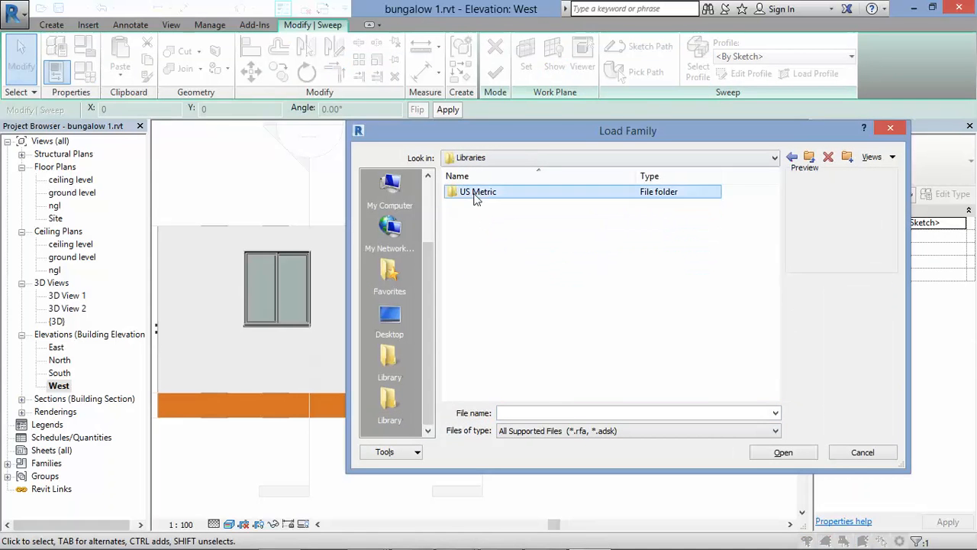
double_click(476, 193)
scroll(483, 320, down, 6)
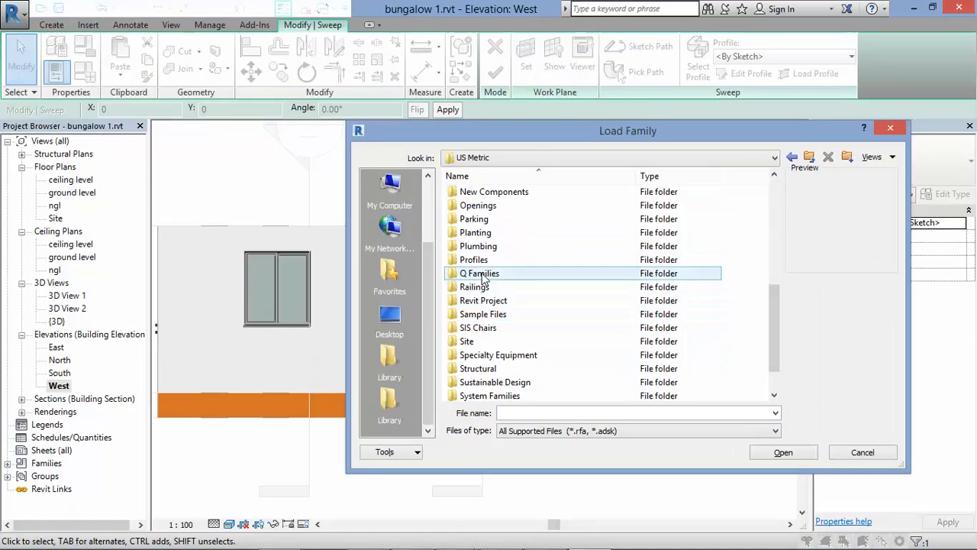
double_click(486, 261)
Step: Load the Traditional (2).rfa cornice family from the Cornice Profile folder
scroll(504, 343, down, 6)
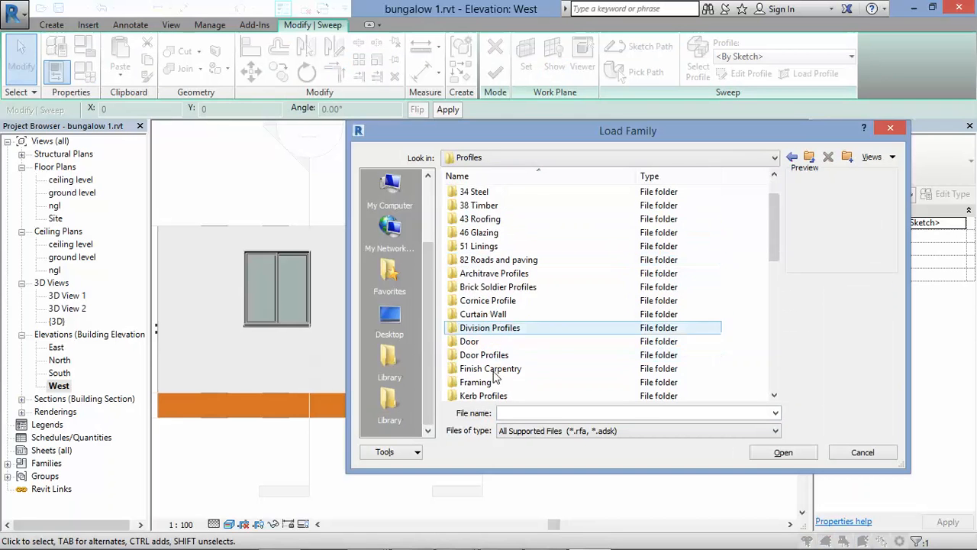
scroll(508, 382, up, 1)
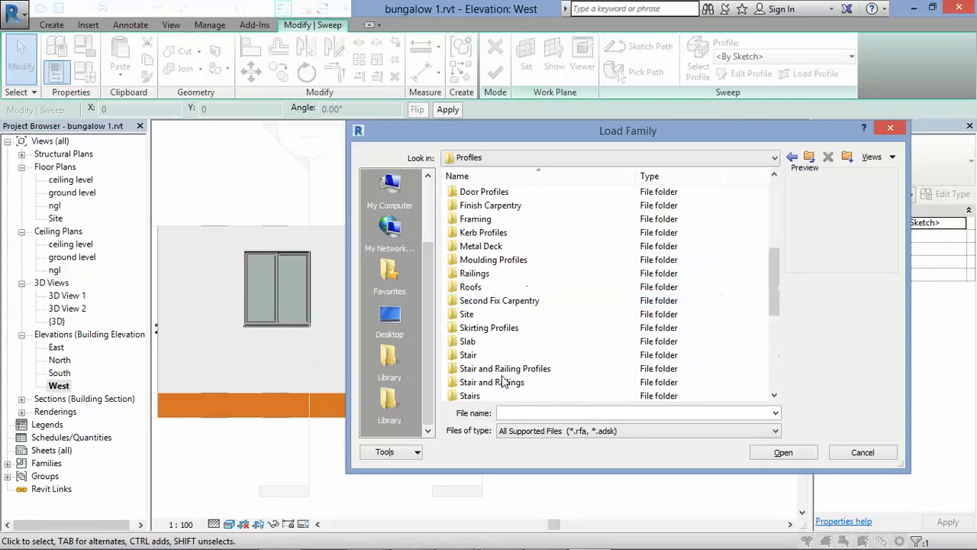
scroll(495, 294, up, 3)
scroll(492, 311, up, 2)
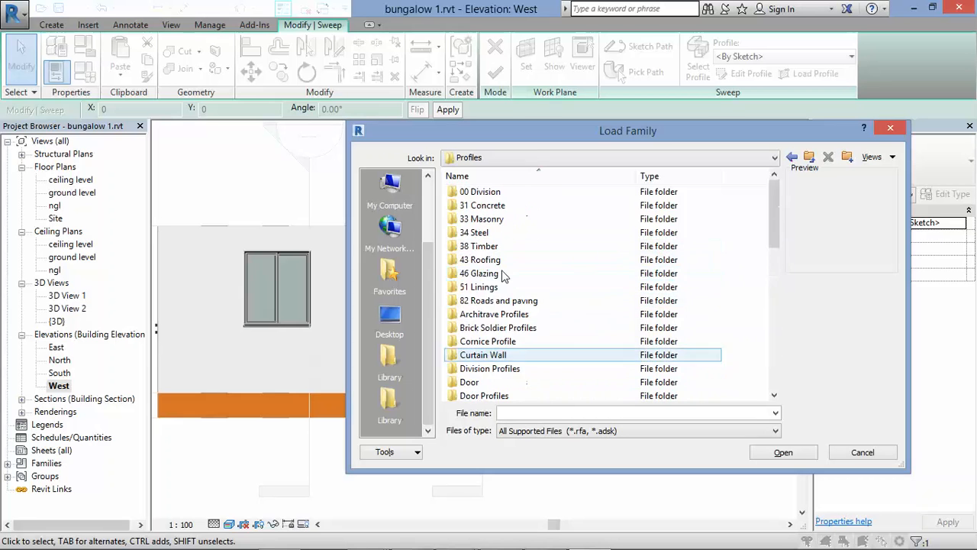
scroll(493, 321, down, 1)
double_click(496, 300)
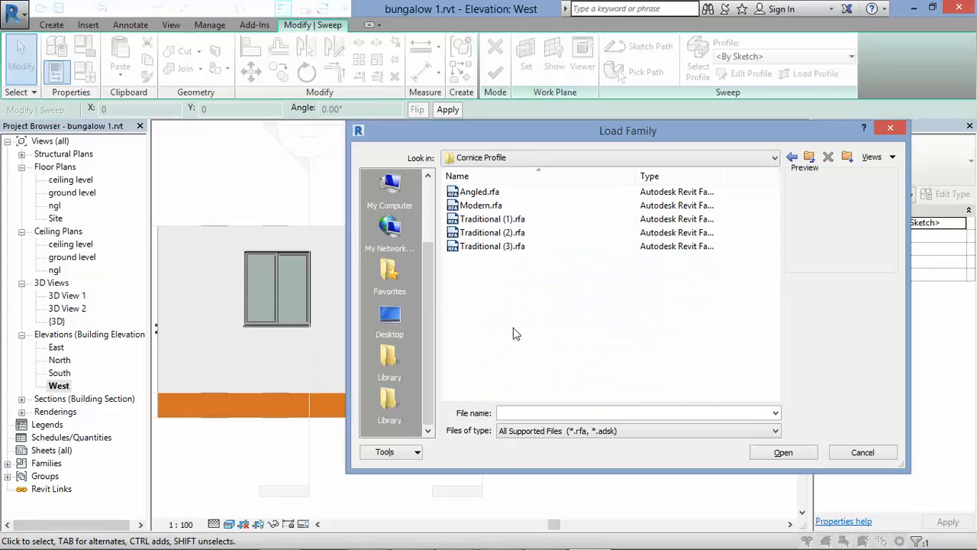
click(504, 220)
click(492, 233)
double_click(490, 237)
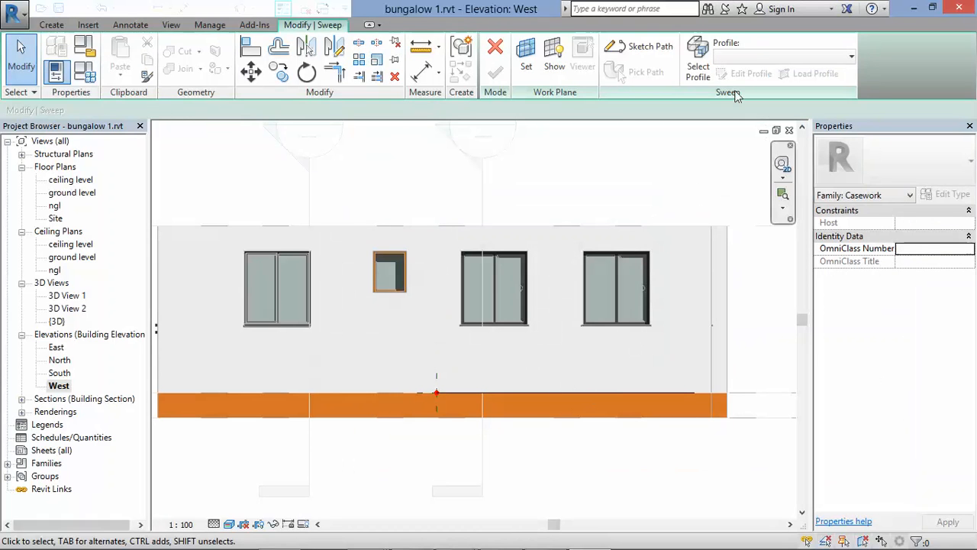
Step: Assign the loaded Traditional (2) profile to the sweep in place of the sketched profile
click(698, 61)
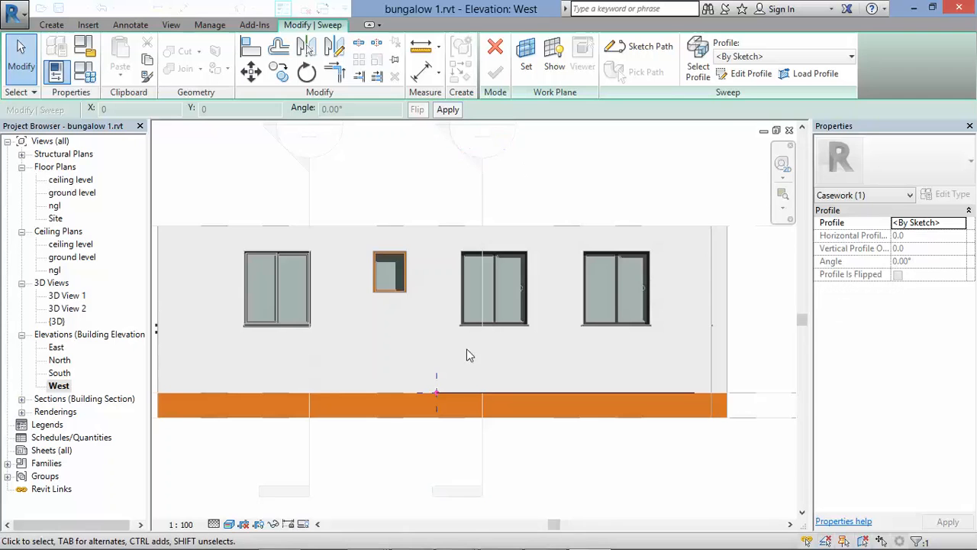
scroll(434, 409, up, 3)
scroll(434, 413, down, 2)
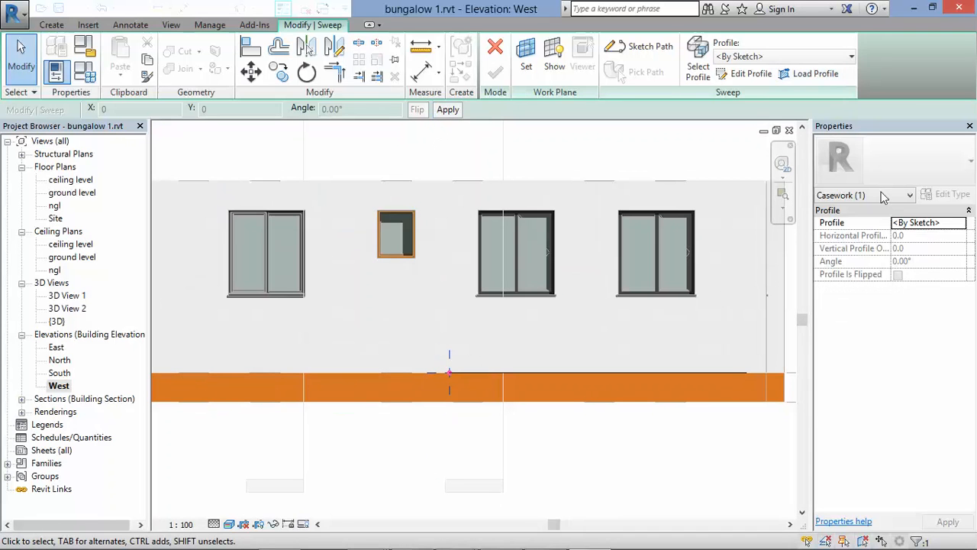
click(954, 222)
click(959, 222)
scroll(870, 275, down, 5)
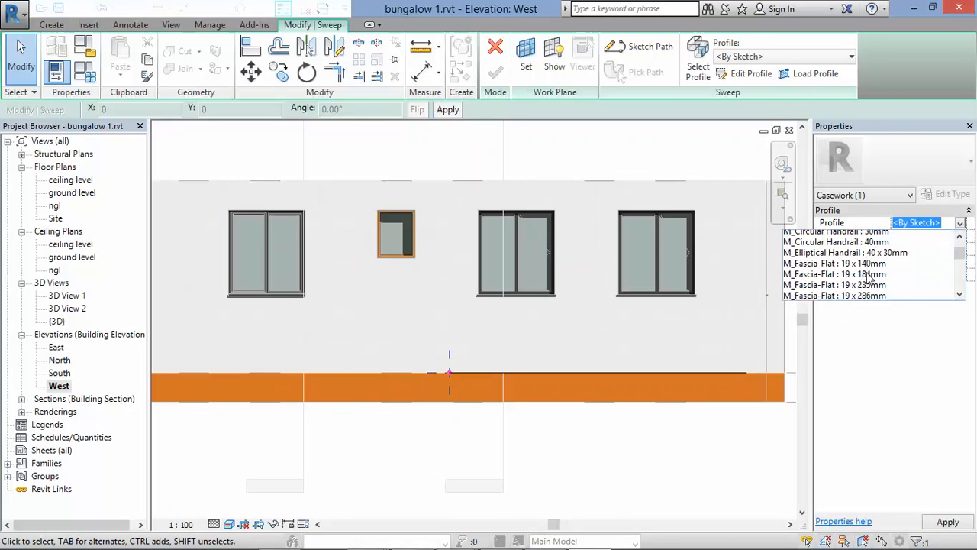
scroll(866, 284, down, 5)
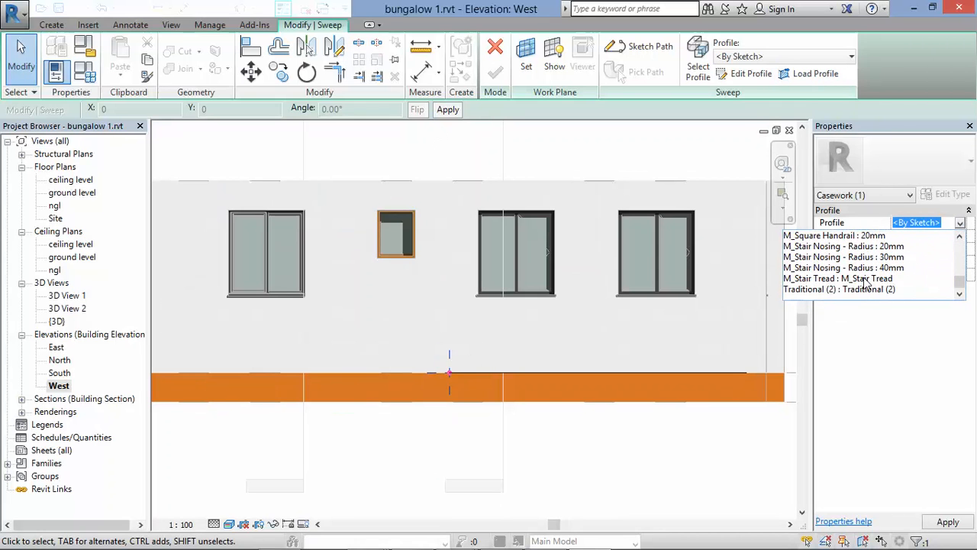
click(857, 293)
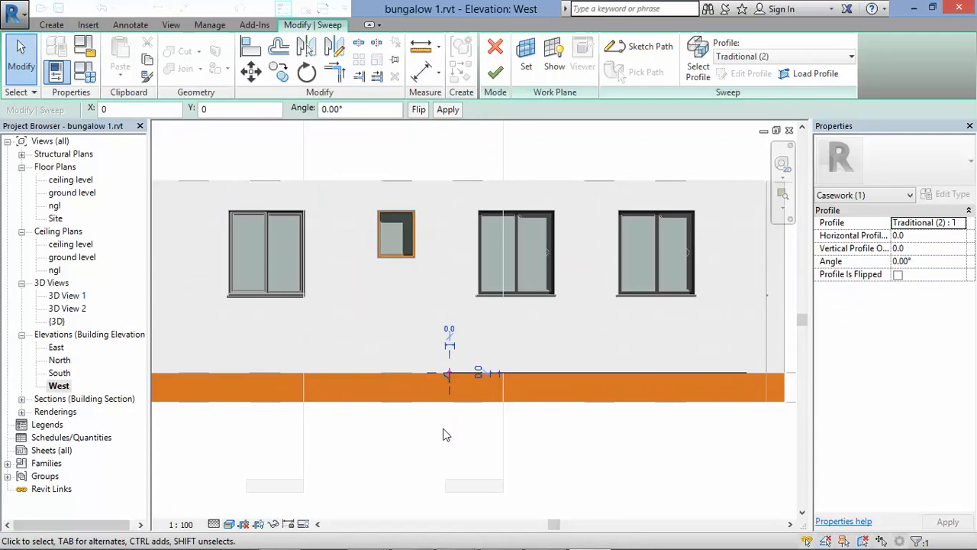
Step: Try to copy the sweep's cornice profile 3000 mm straight up from ground level to the top of the wall
scroll(447, 435, up, 5)
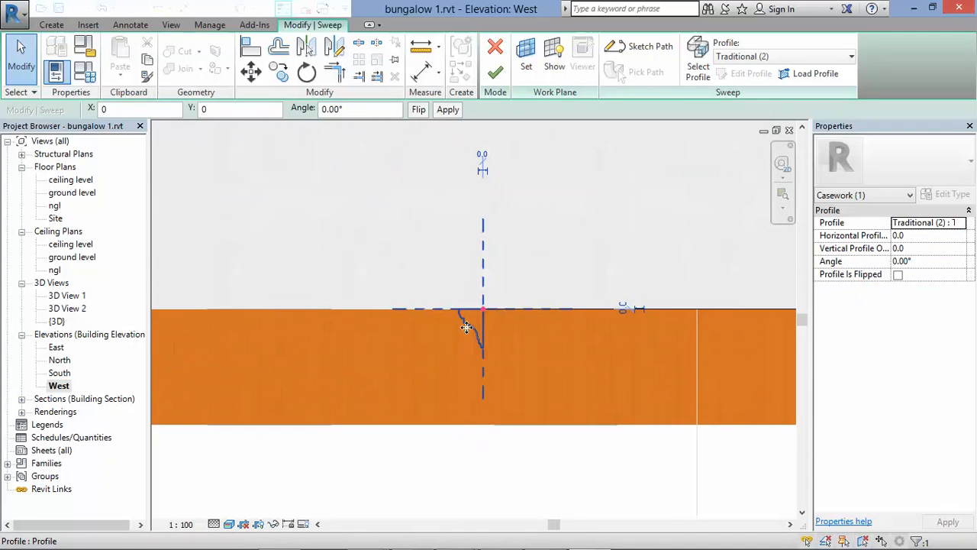
scroll(466, 327, down, 4)
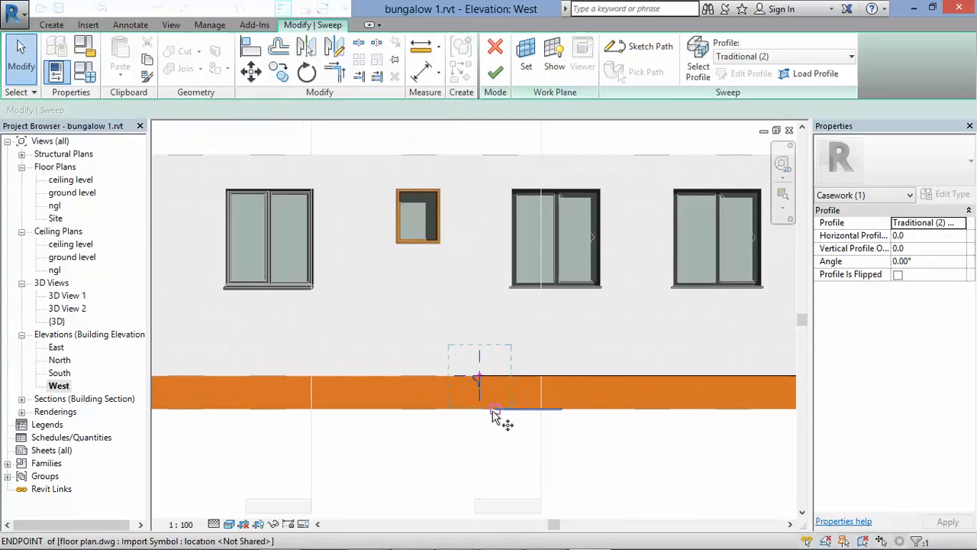
key(c)
key(o)
click(480, 376)
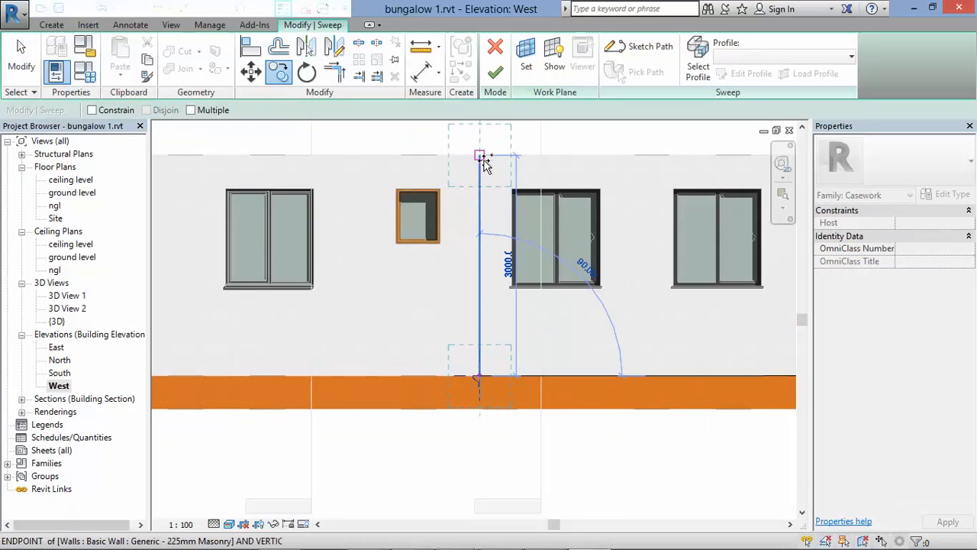
click(481, 158)
key(Escape)
Step: Finish the cornice sweep, open the ground level floor plan and finish the in-place casework model
scroll(479, 385, up, 3)
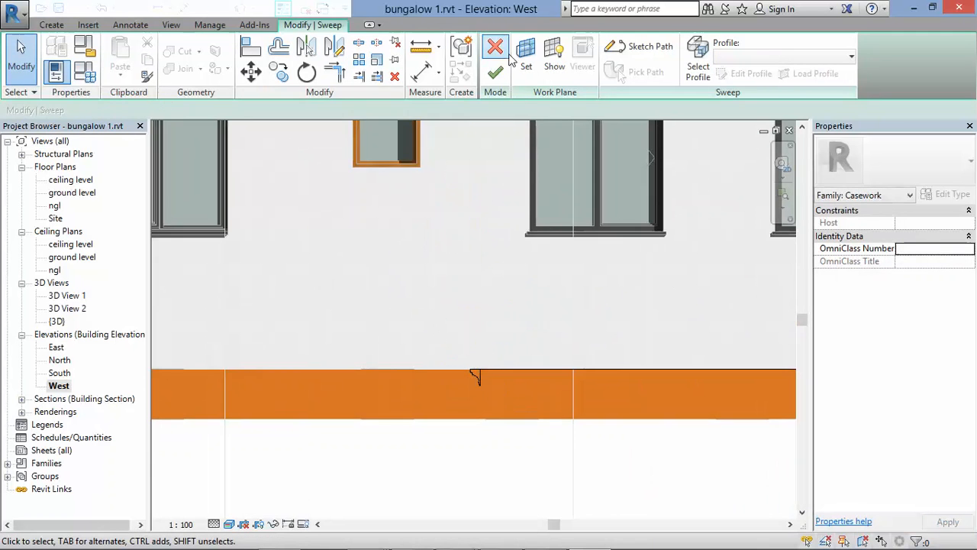
click(495, 74)
scroll(504, 362, down, 5)
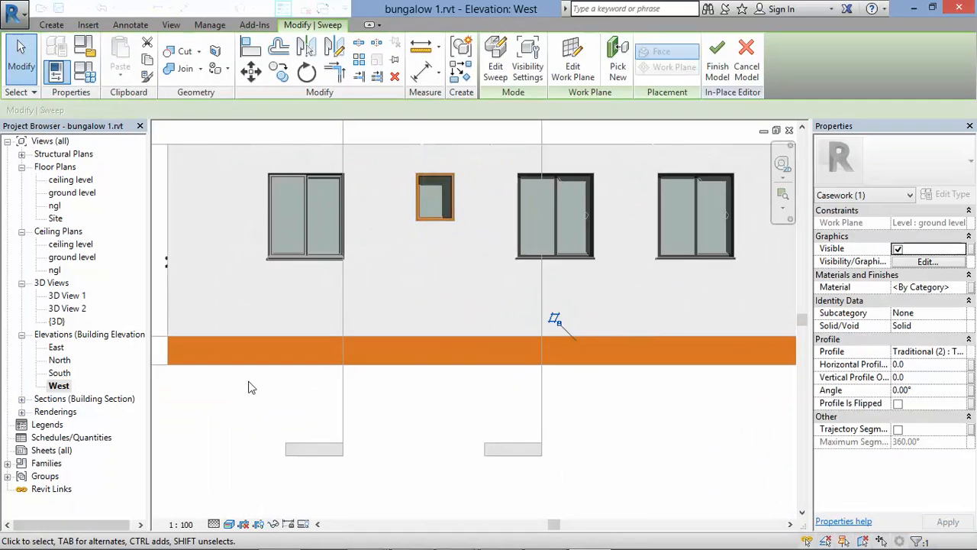
double_click(72, 193)
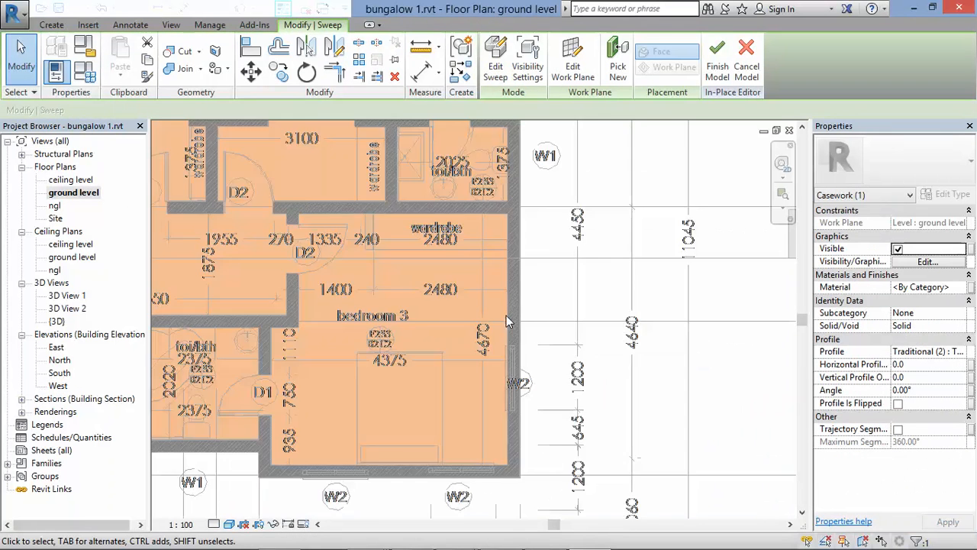
scroll(562, 395, down, 5)
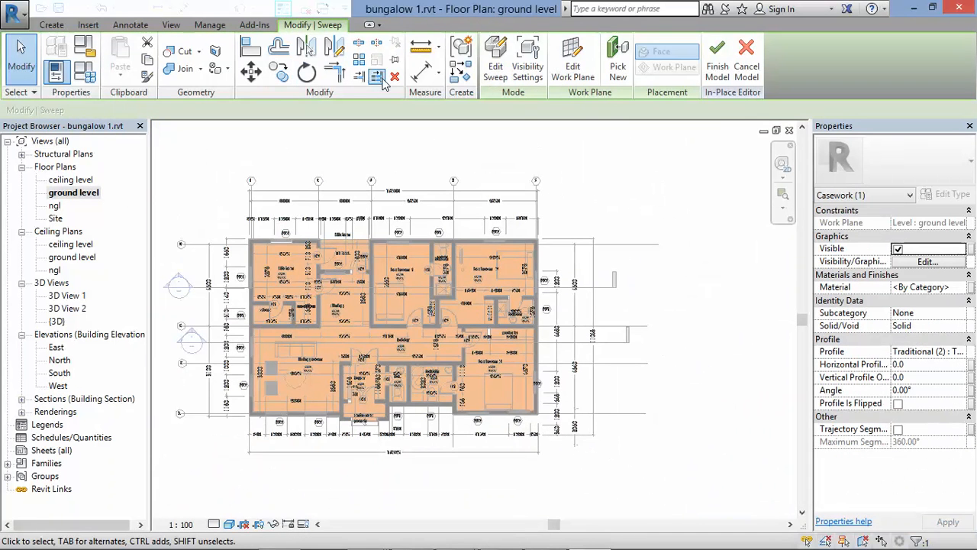
scroll(376, 419, up, 2)
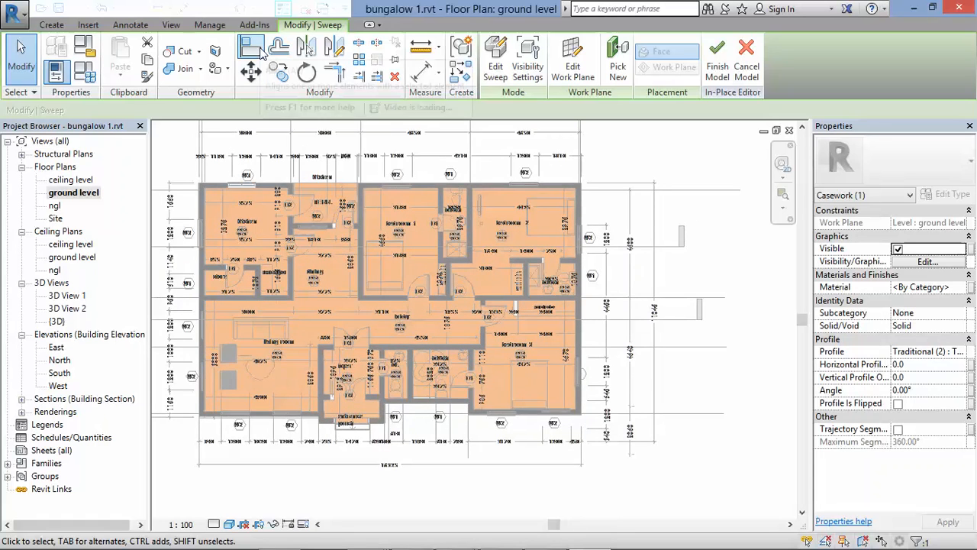
key(Escape)
scroll(557, 385, up, 4)
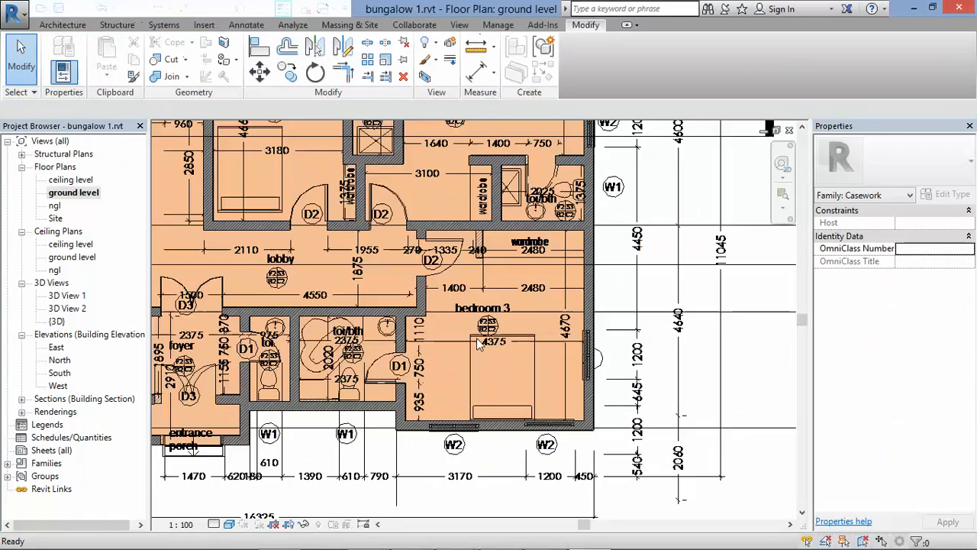
Step: Draw a building section running across bedroom 3 and the adjoining toi/bth in the plan, and open its view
scroll(510, 343, down, 3)
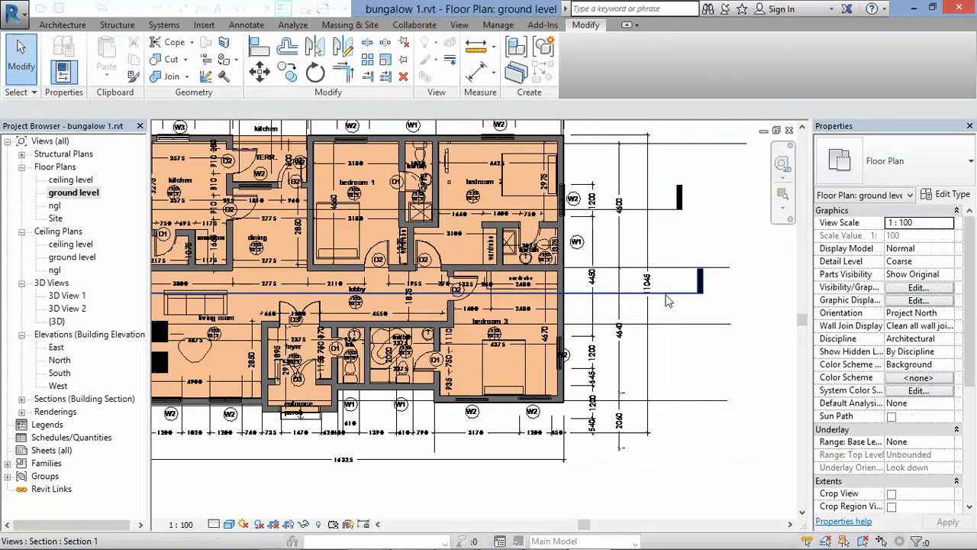
click(665, 294)
key(Escape)
click(459, 26)
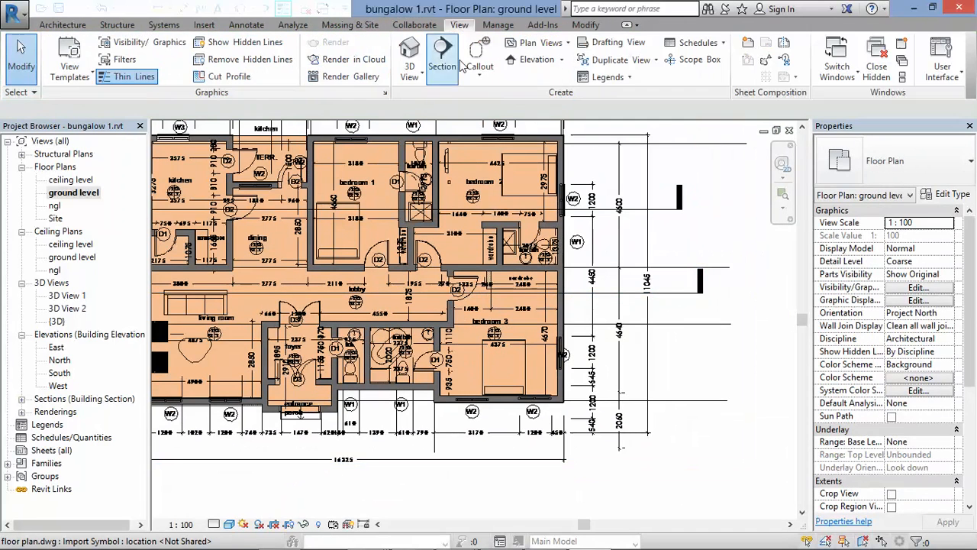
click(448, 52)
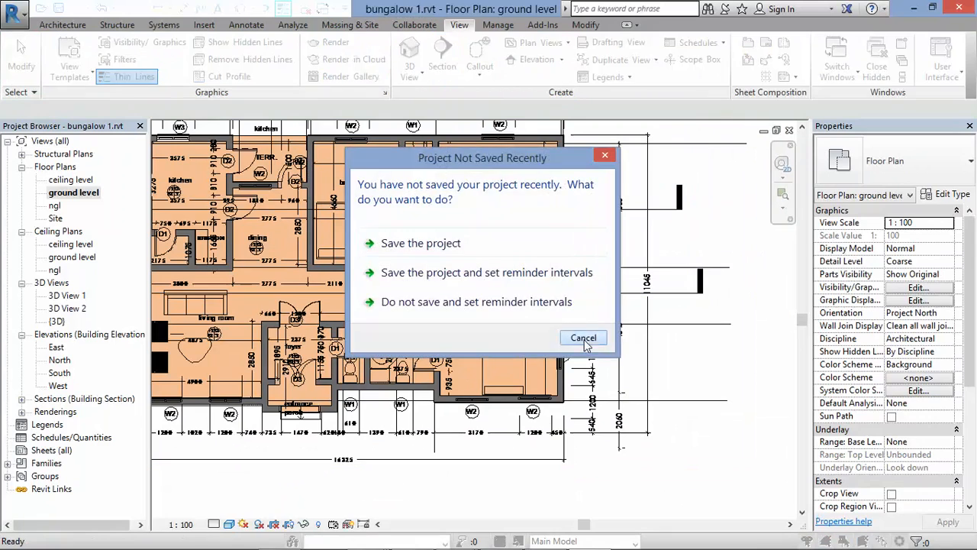
click(585, 344)
scroll(441, 365, up, 1)
click(410, 351)
click(628, 351)
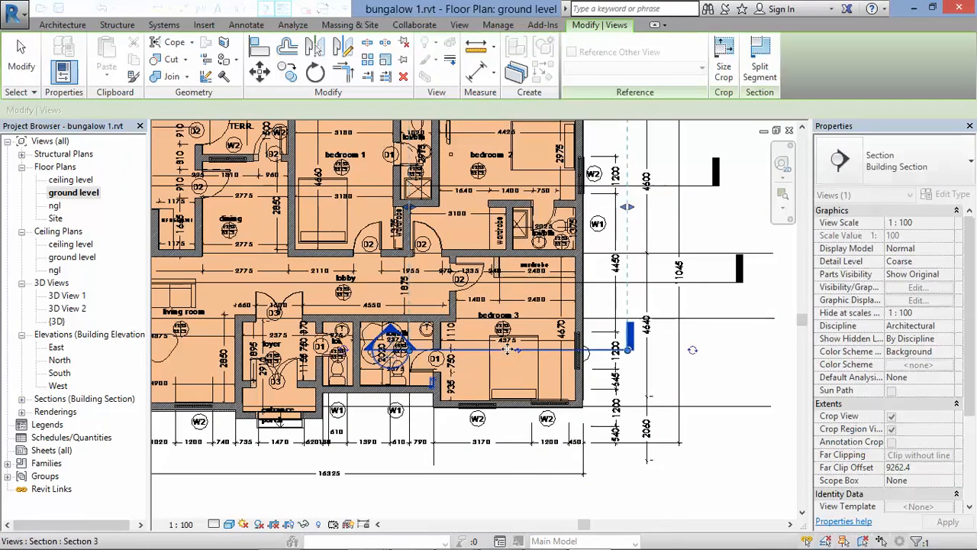
right_click(528, 349)
click(558, 253)
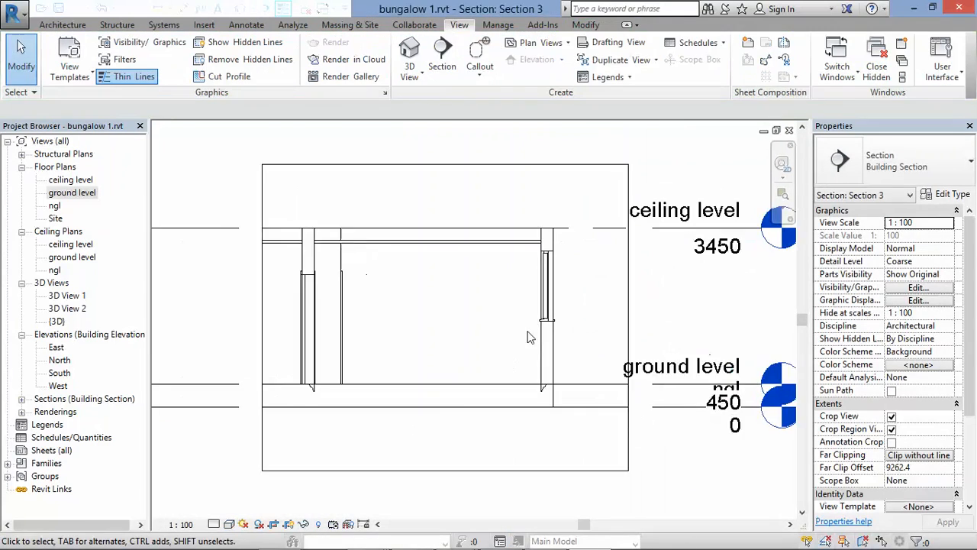
scroll(527, 337, up, 3)
Step: Select the cornice casework at ground level in the section, edit it in place and reopen its sweep for editing
click(558, 422)
scroll(645, 413, down, 2)
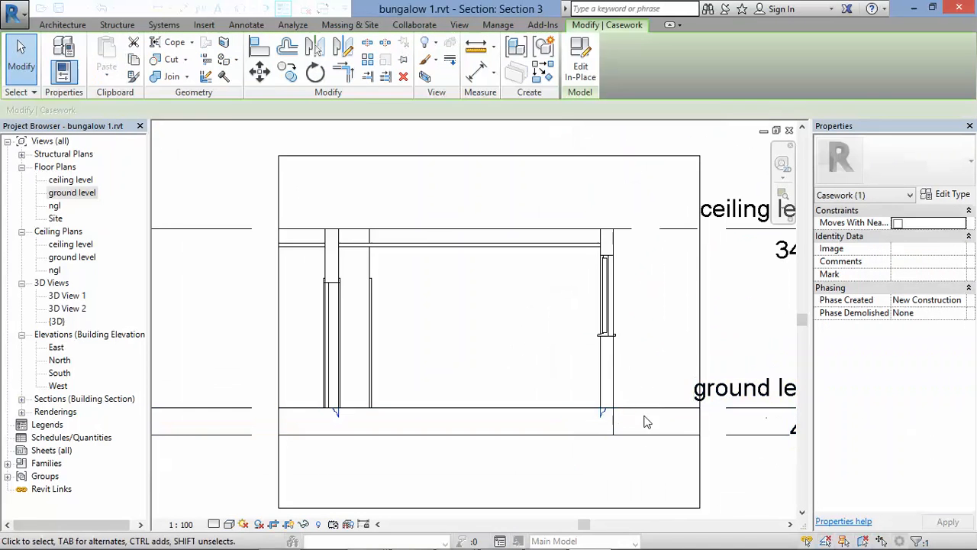
scroll(345, 454, up, 2)
click(578, 73)
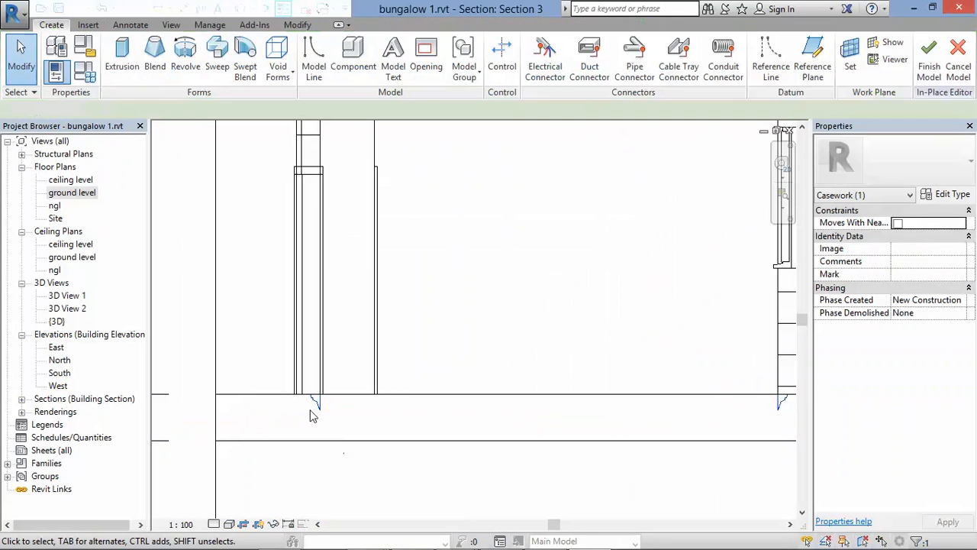
click(430, 405)
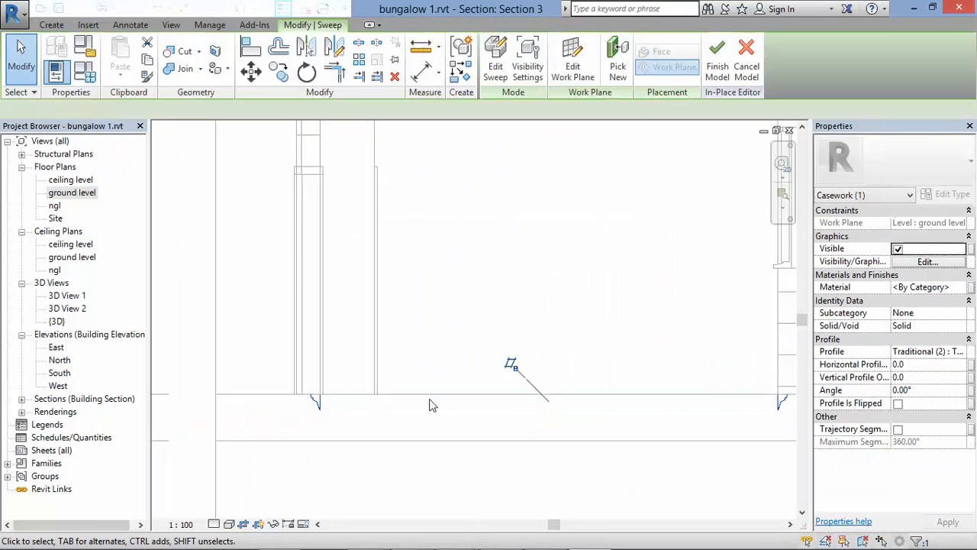
click(494, 59)
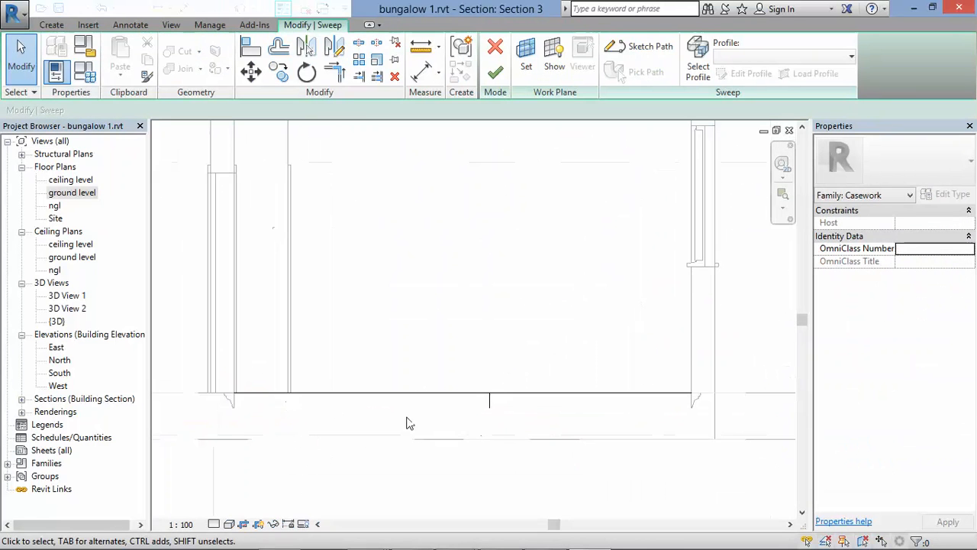
Step: Open the East elevation and flip the sweep's Traditional (2) cornice profile to the other side of its path
double_click(57, 347)
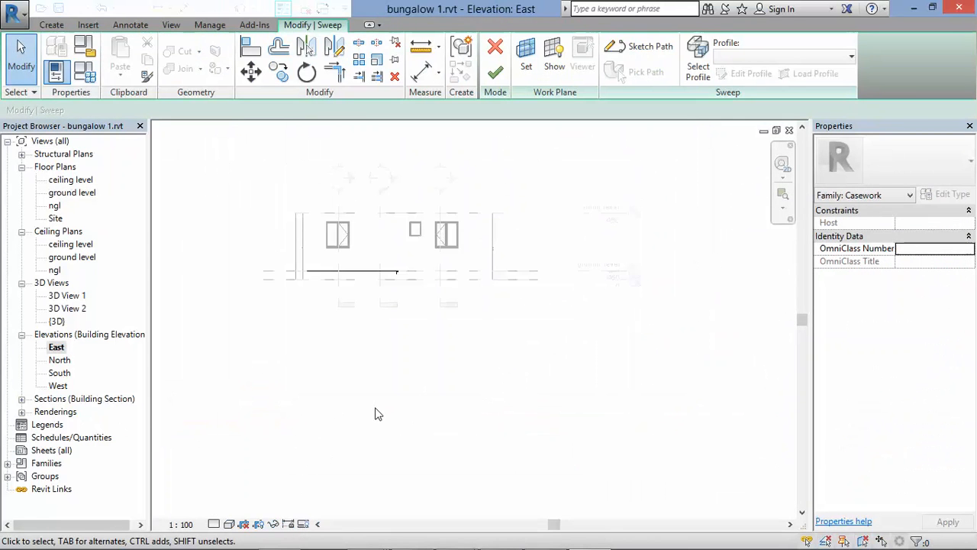
scroll(275, 236, up, 4)
scroll(472, 295, up, 2)
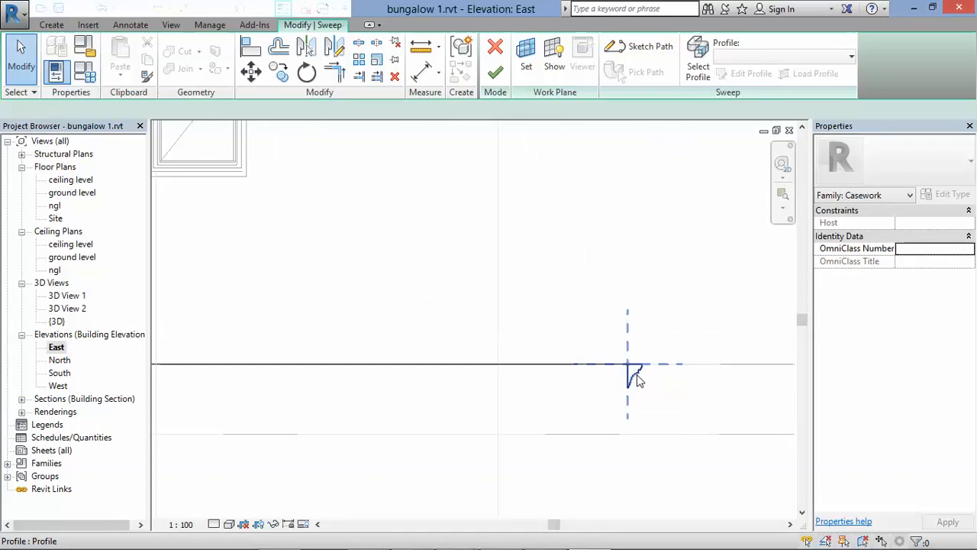
click(637, 374)
scroll(443, 380, down, 2)
scroll(484, 421, down, 1)
scroll(527, 397, up, 2)
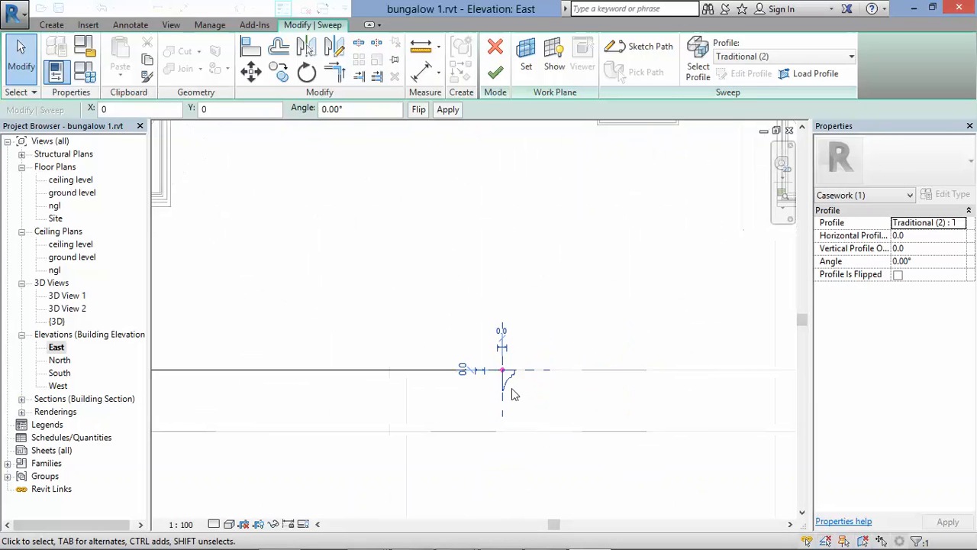
scroll(502, 399, down, 1)
scroll(503, 398, up, 1)
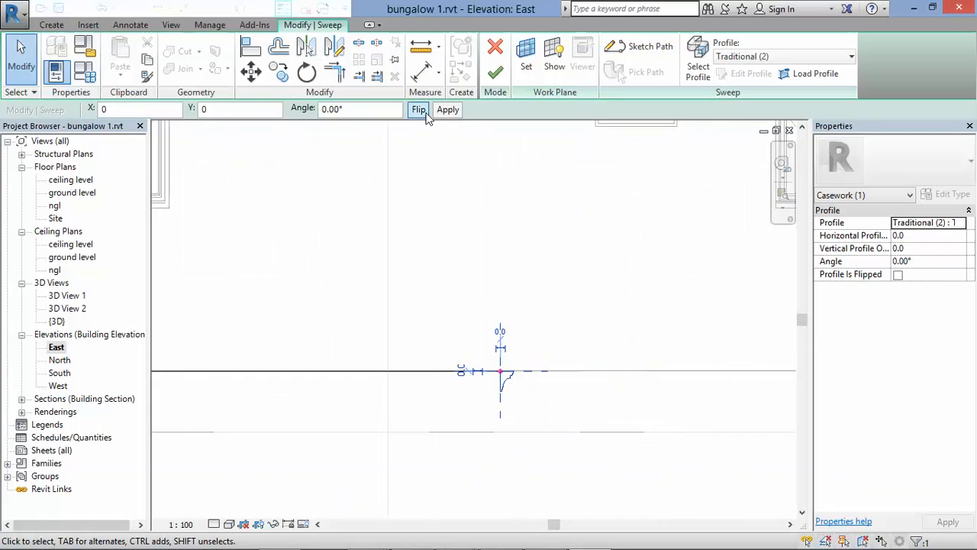
scroll(556, 389, down, 2)
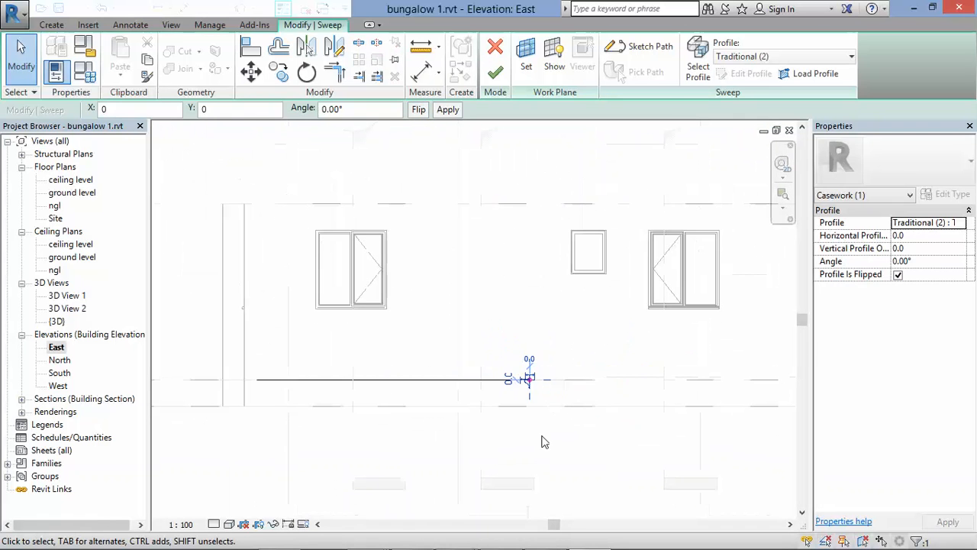
Step: Finish the cornice sweep and finish the in-place casework model
click(500, 318)
click(494, 73)
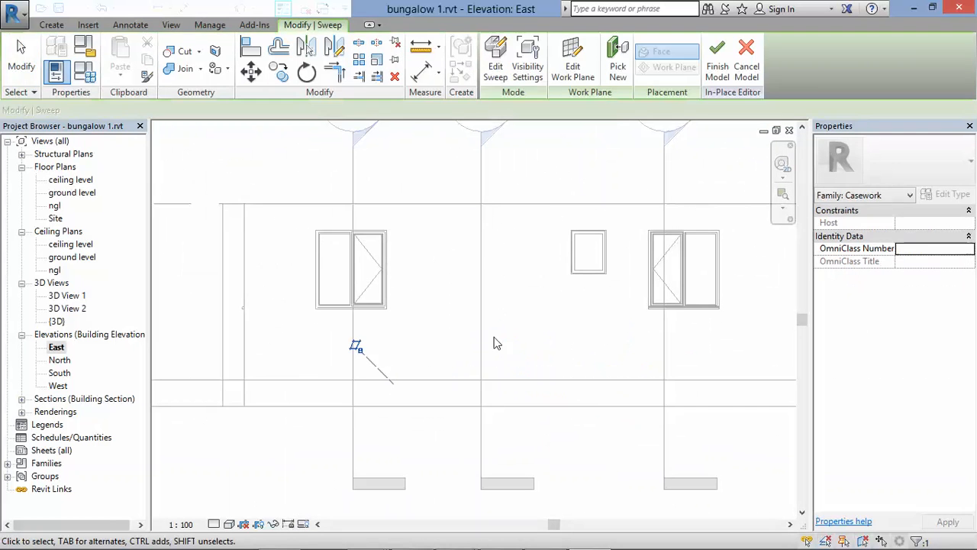
scroll(471, 406, down, 2)
click(716, 61)
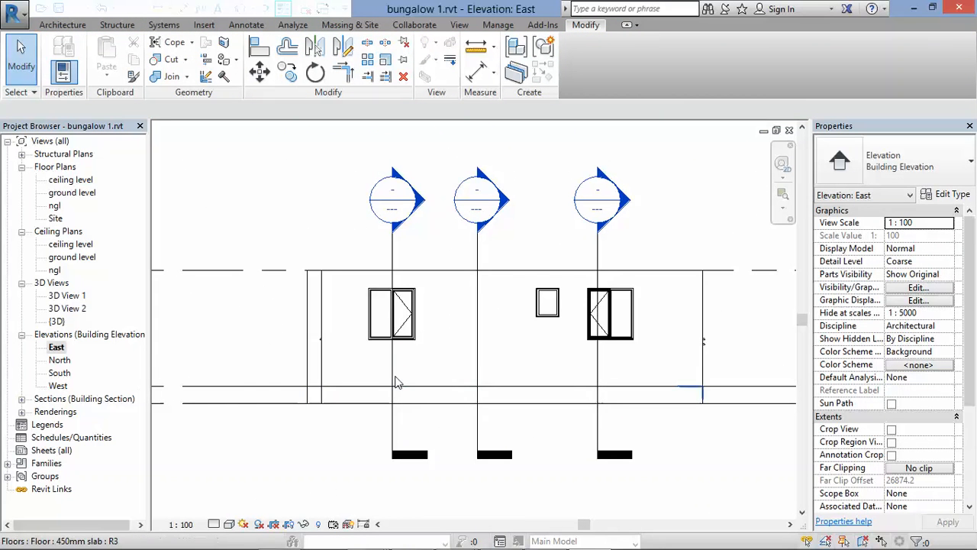
Step: Open Section 3 and copy the bedroom 3 cornice casework straight up from ground level to the ceiling's underside, at elevation 2700
double_click(55, 403)
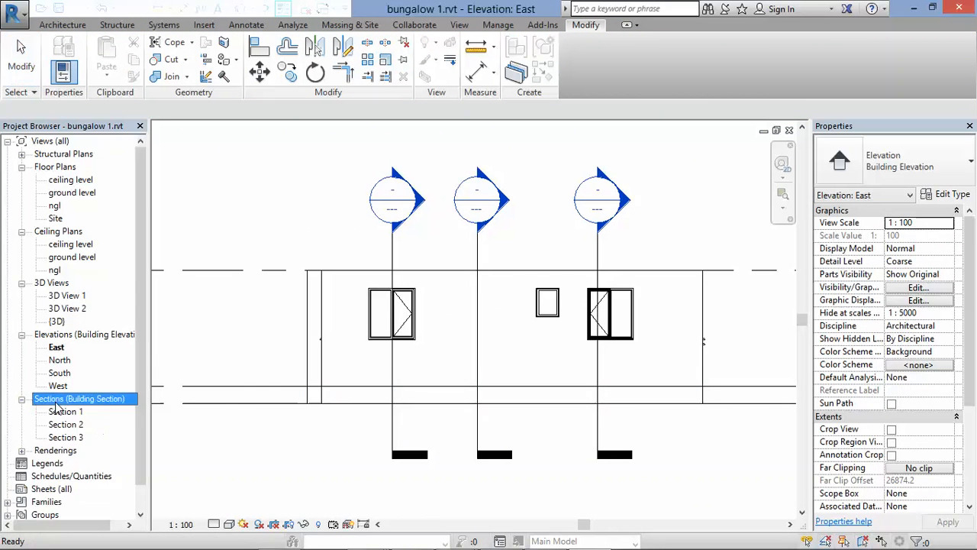
double_click(66, 437)
scroll(611, 436, up, 3)
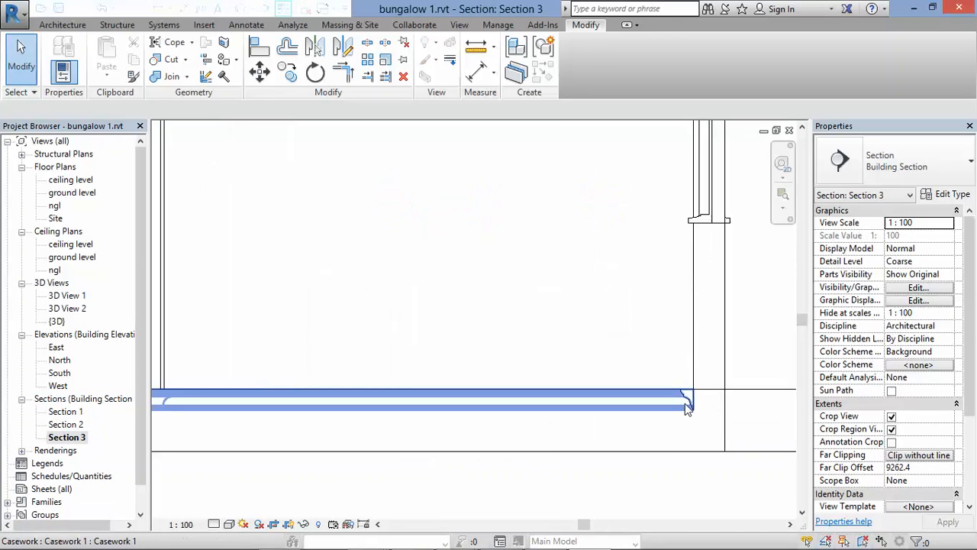
click(687, 411)
scroll(688, 411, down, 2)
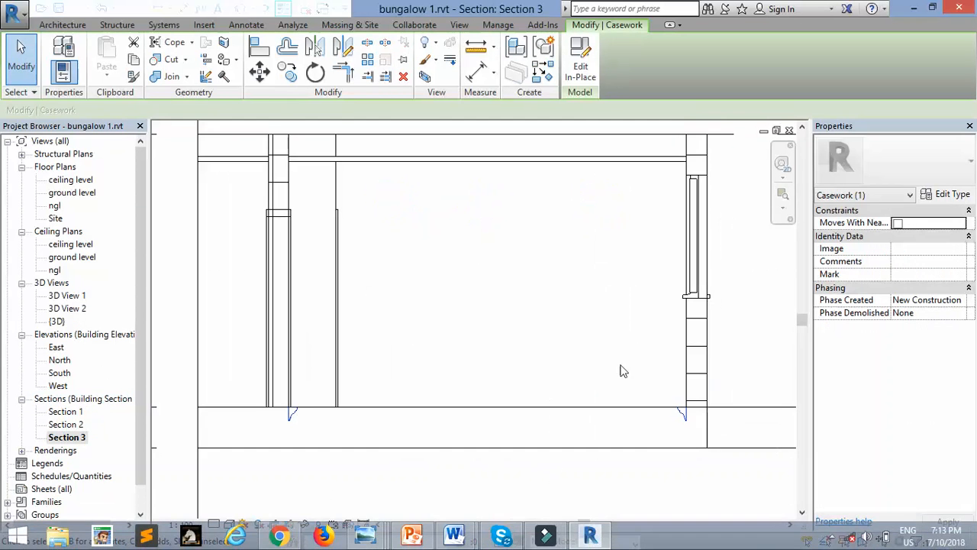
scroll(620, 371, up, 1)
click(260, 71)
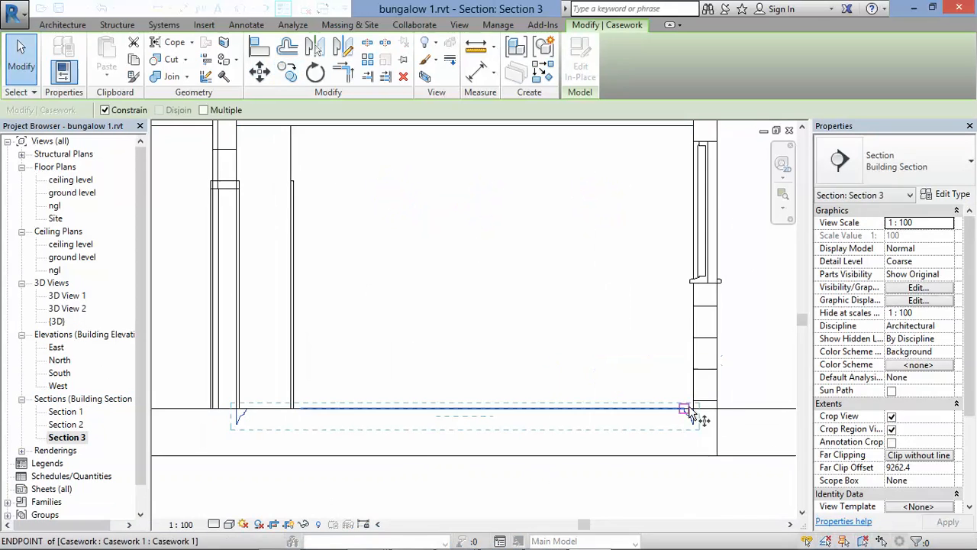
click(690, 412)
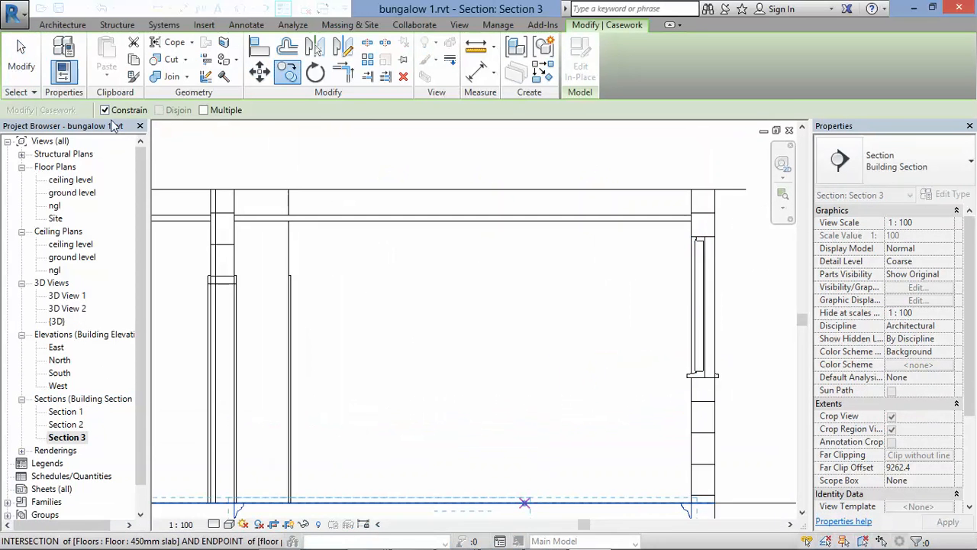
click(690, 214)
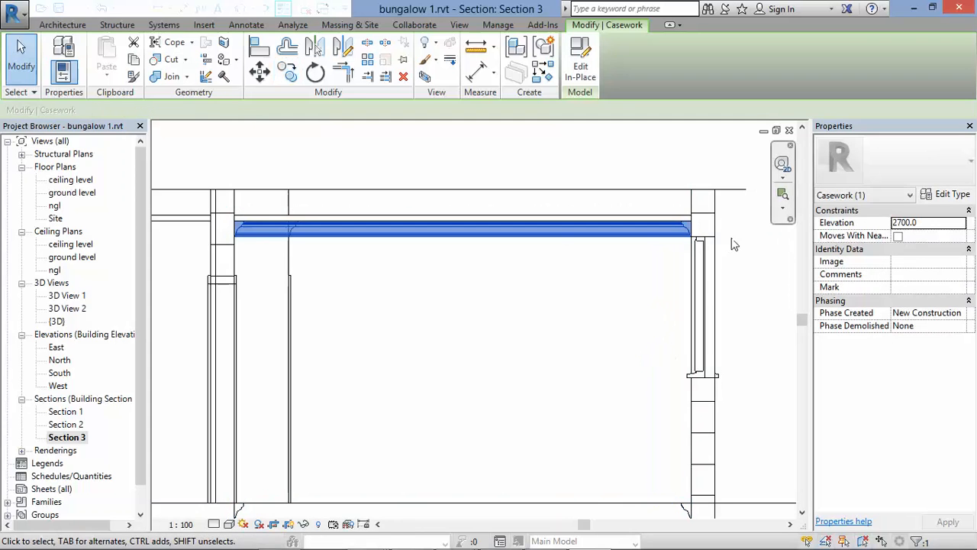
Step: Select and release the original cornice casework at ground level, and examine the raised copy where it meets the wall and ceiling
scroll(643, 312, down, 1)
scroll(643, 311, down, 1)
click(621, 433)
click(676, 471)
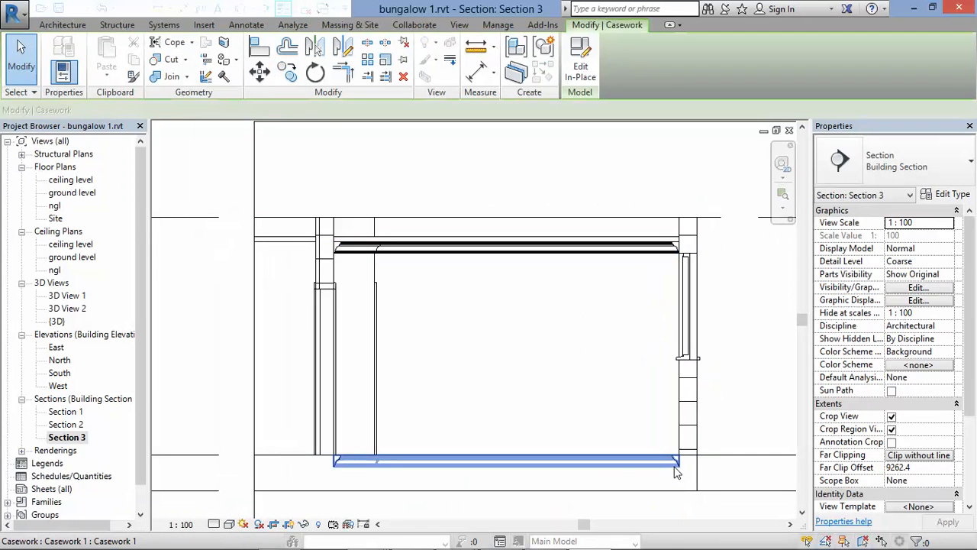
key(Escape)
scroll(410, 240, up, 3)
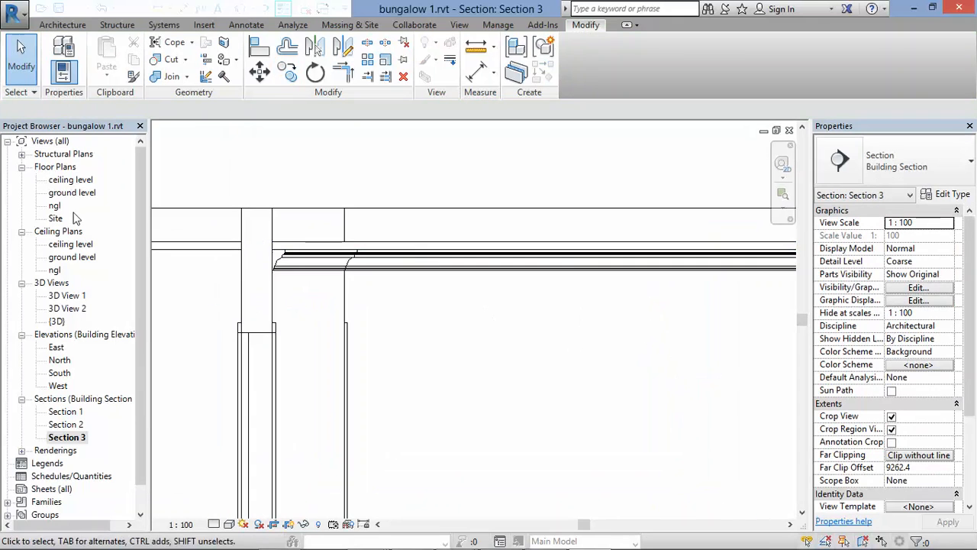
Step: Look at the model in 3D View 2, 3D View 1 and the default 3D view
double_click(56, 309)
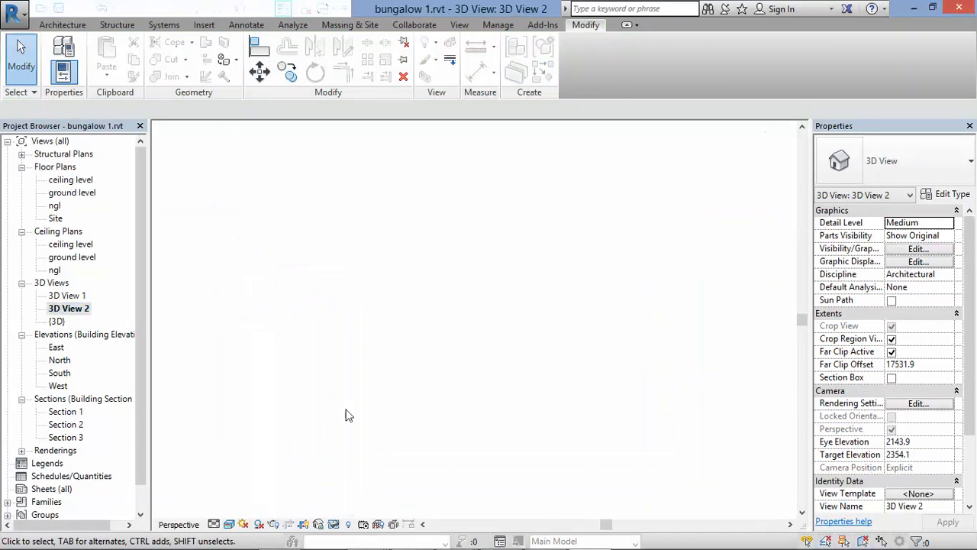
double_click(67, 296)
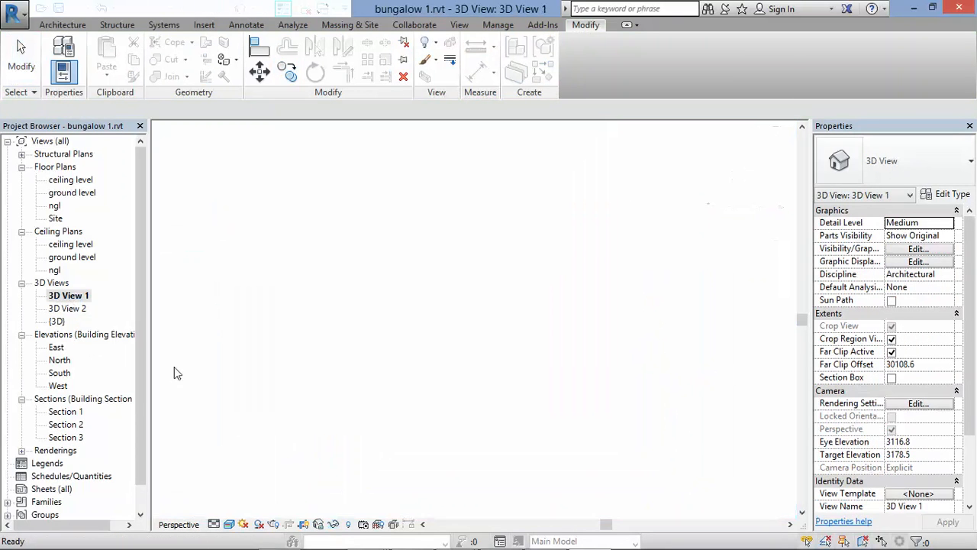
double_click(72, 193)
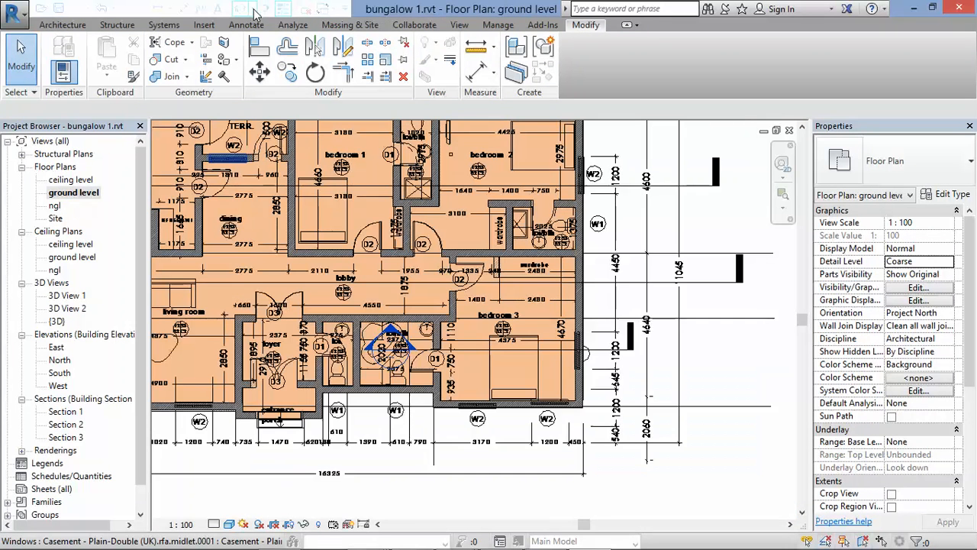
click(256, 11)
click(259, 25)
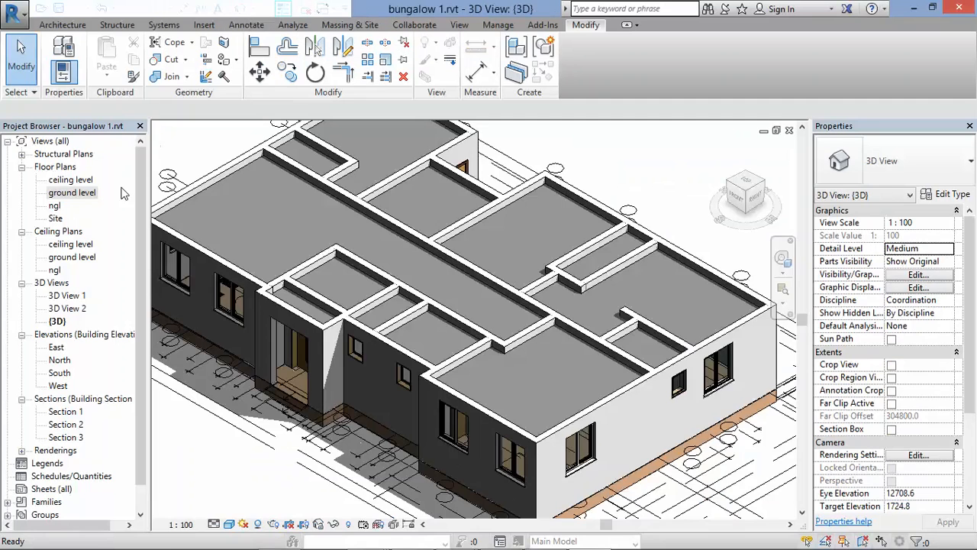
Step: In the ground level plan, place a perspective camera in bedroom 3's outer corner, offset 1750 from ground level, aimed diagonally across the room
double_click(72, 193)
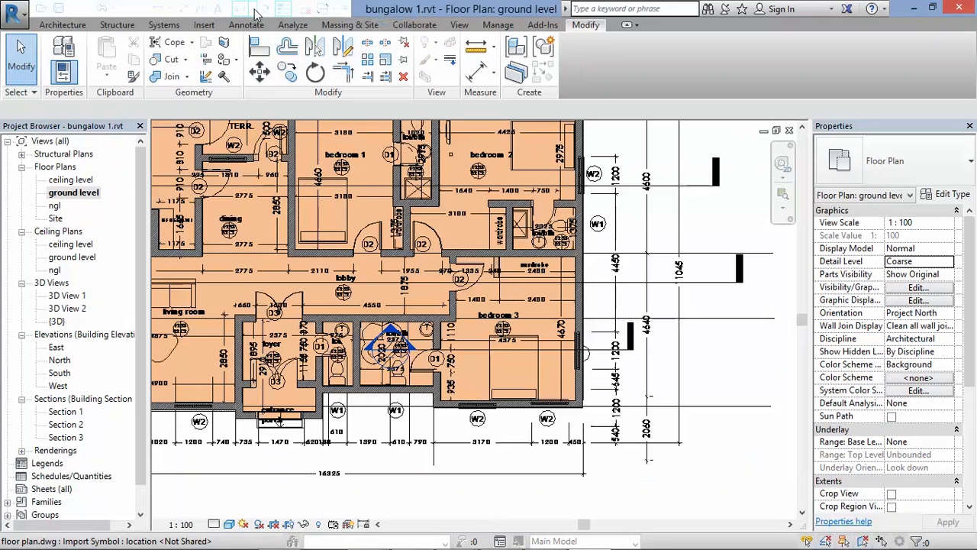
click(256, 11)
click(264, 43)
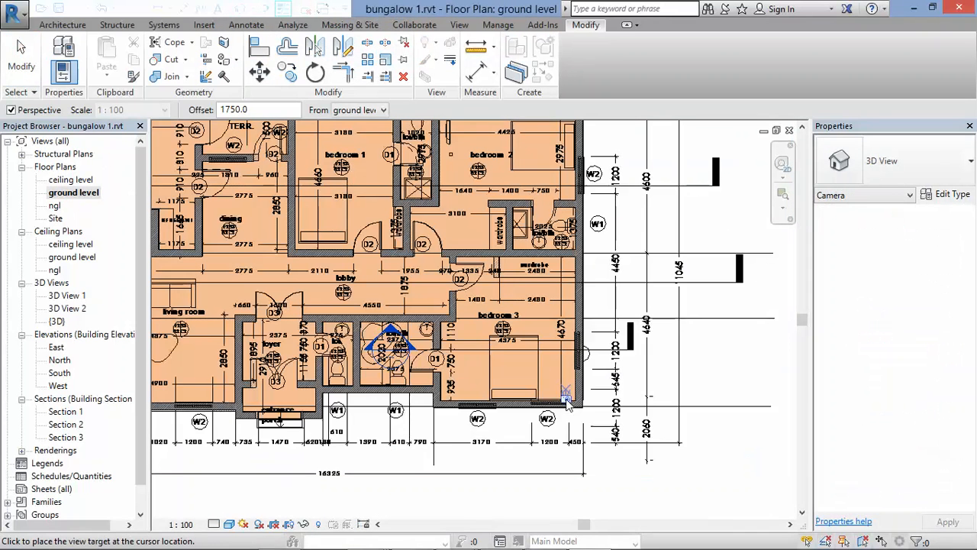
scroll(566, 404, down, 2)
click(411, 233)
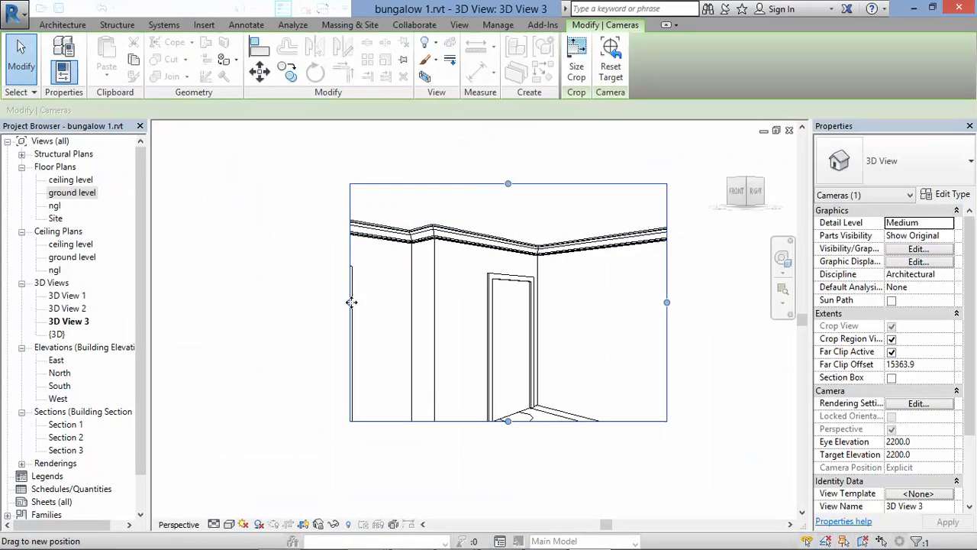
Step: Enlarge the camera view's crop region on all four sides to show the doors, floor, ceiling and cornice of bedroom 3
drag(352, 302, 290, 303)
scroll(443, 159, down, 4)
drag(451, 273, 441, 316)
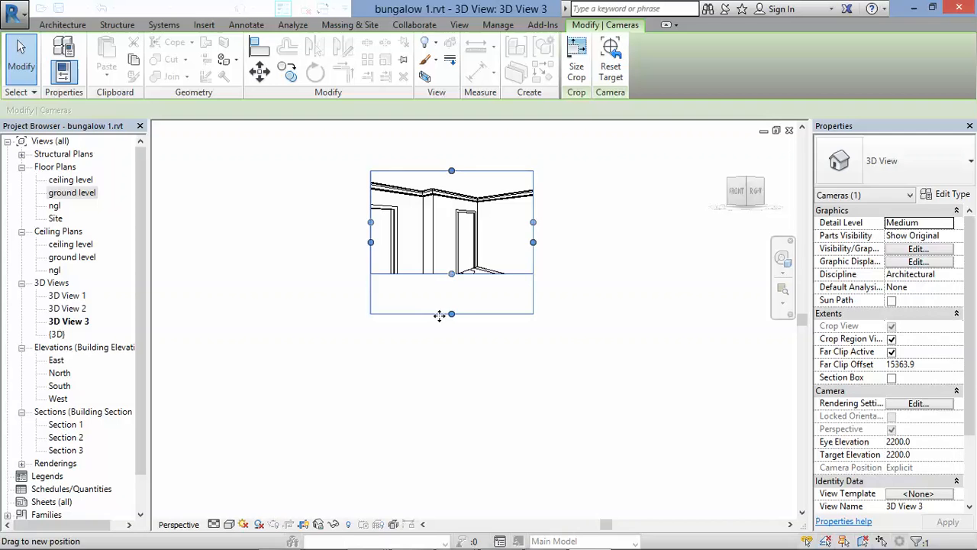
drag(533, 242, 631, 246)
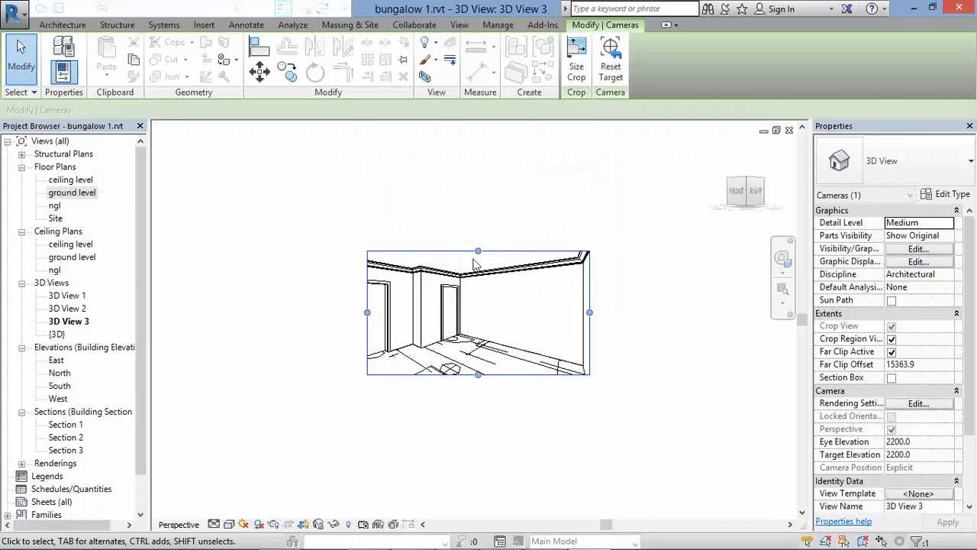
drag(478, 251, 478, 177)
drag(367, 276, 328, 275)
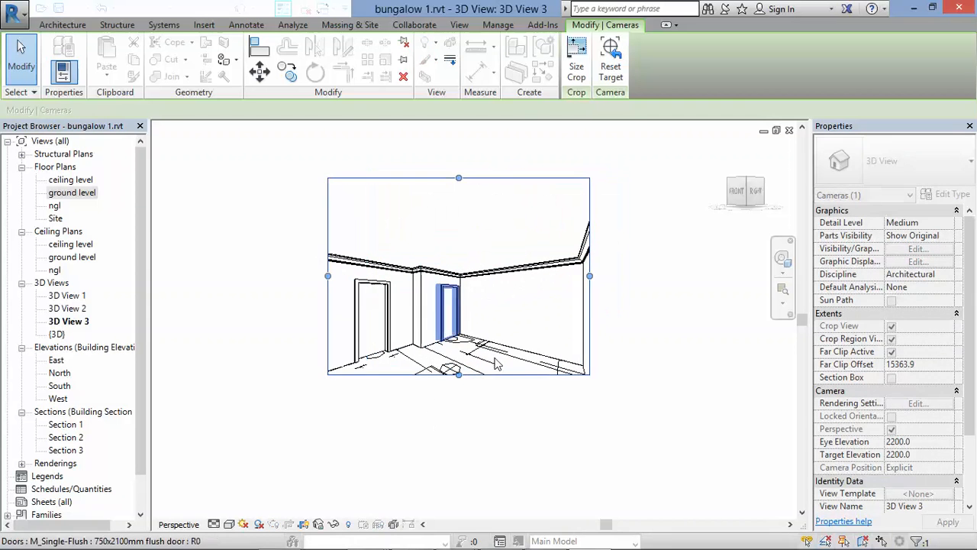
scroll(496, 362, up, 4)
click(354, 175)
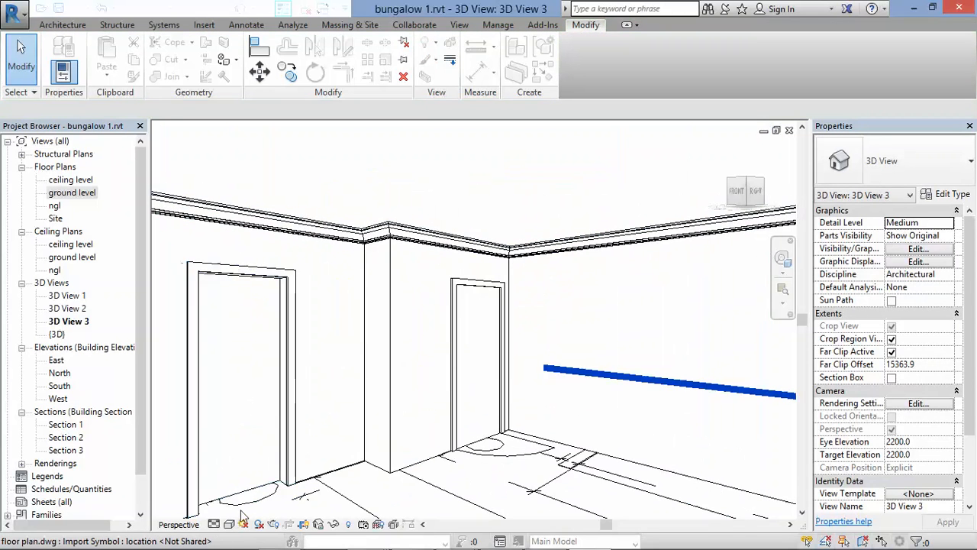
Step: Turn on shadows and set the bedroom 3 camera view to the Realistic visual style
click(259, 524)
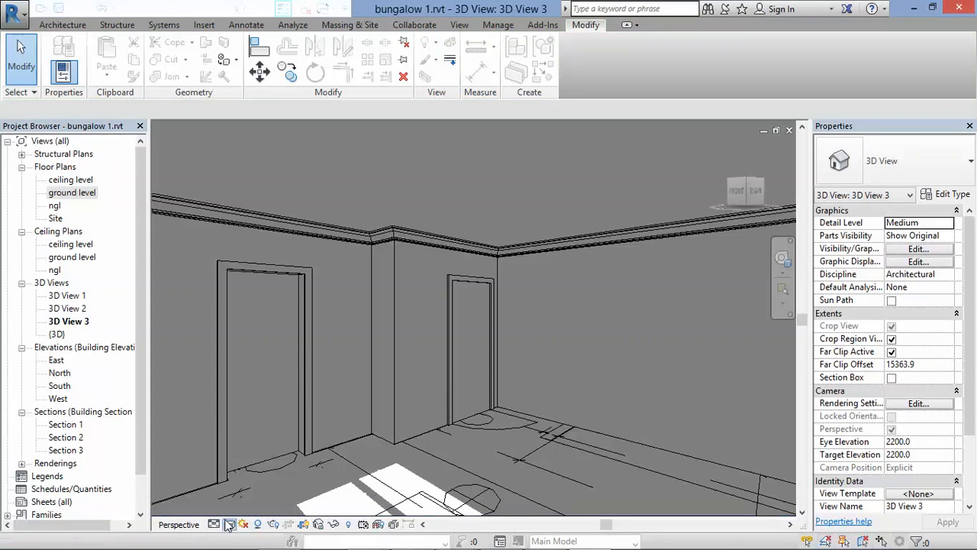
click(229, 524)
click(245, 495)
scroll(534, 229, down, 3)
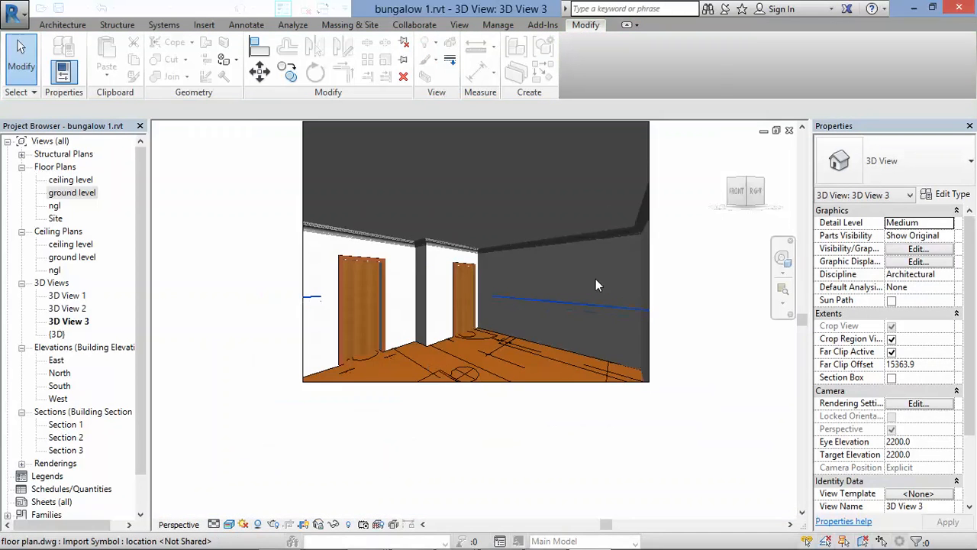
scroll(563, 365, down, 1)
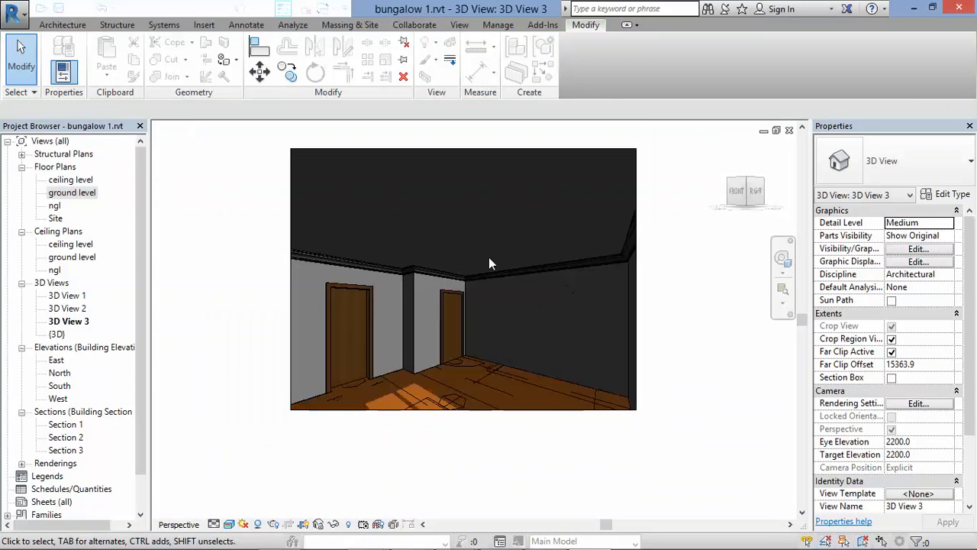
scroll(487, 259, up, 1)
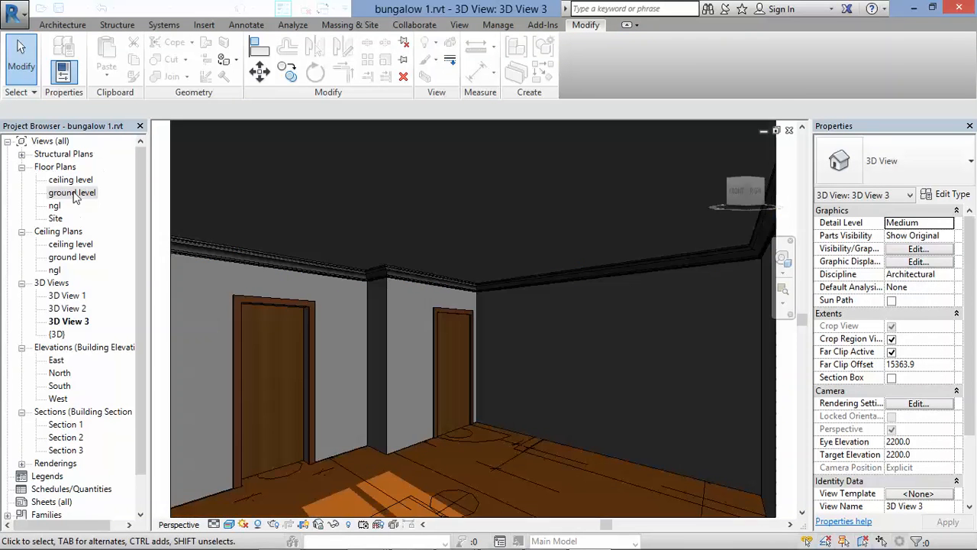
Step: Open the ground level floor plan and temporarily hide the imported floor plan.dwg
double_click(73, 192)
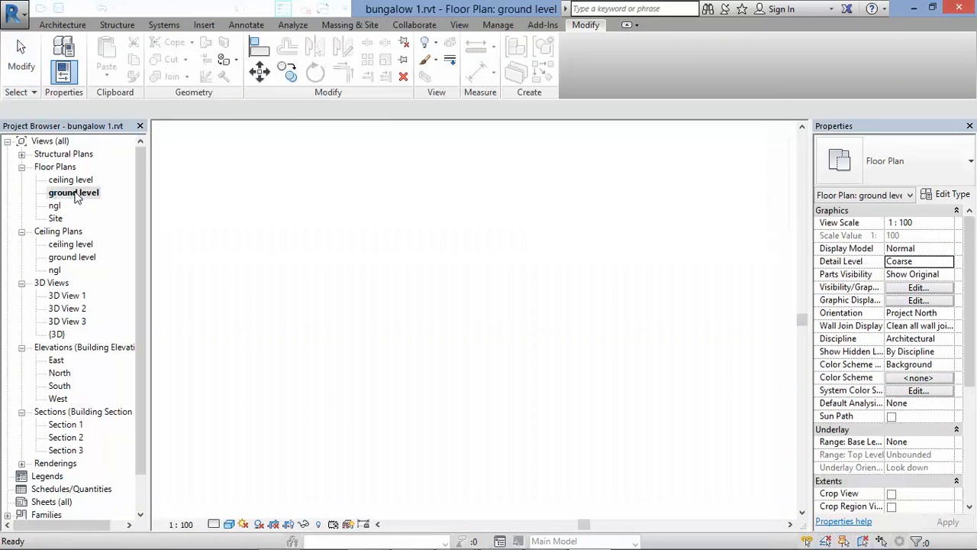
scroll(529, 339, up, 2)
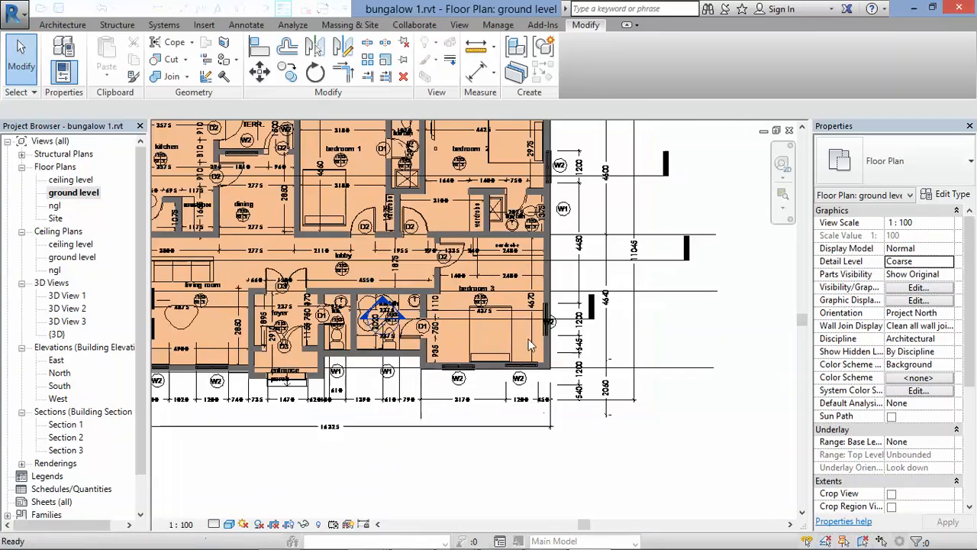
scroll(489, 152, up, 2)
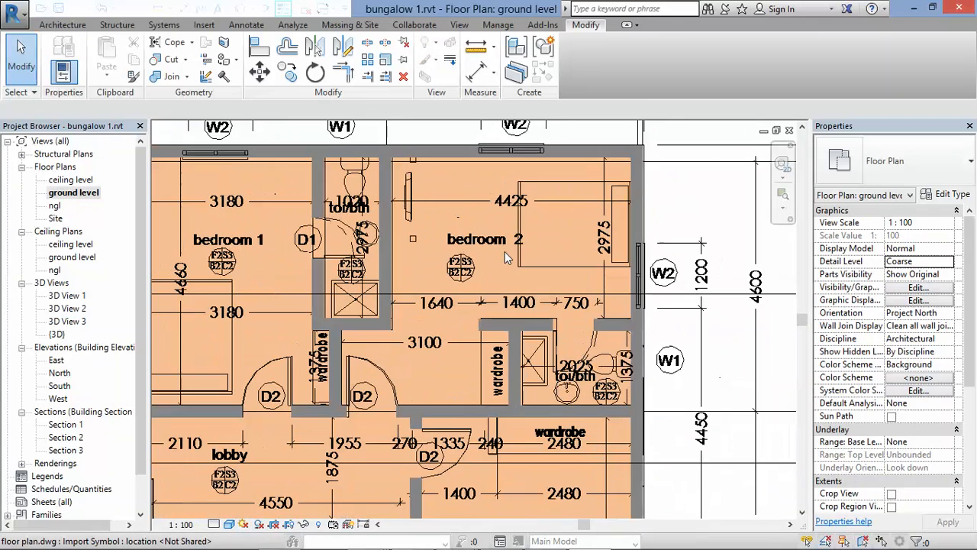
click(688, 295)
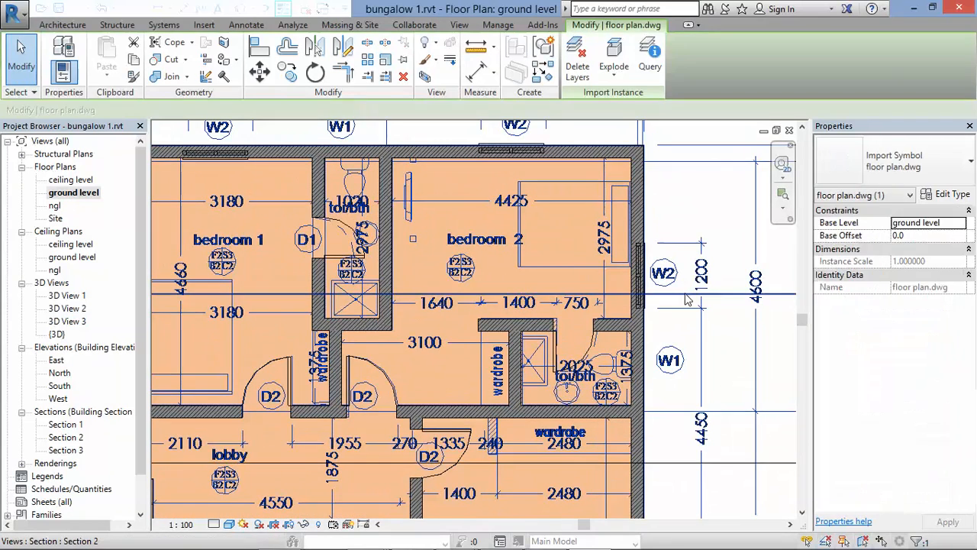
key(h)
key(h)
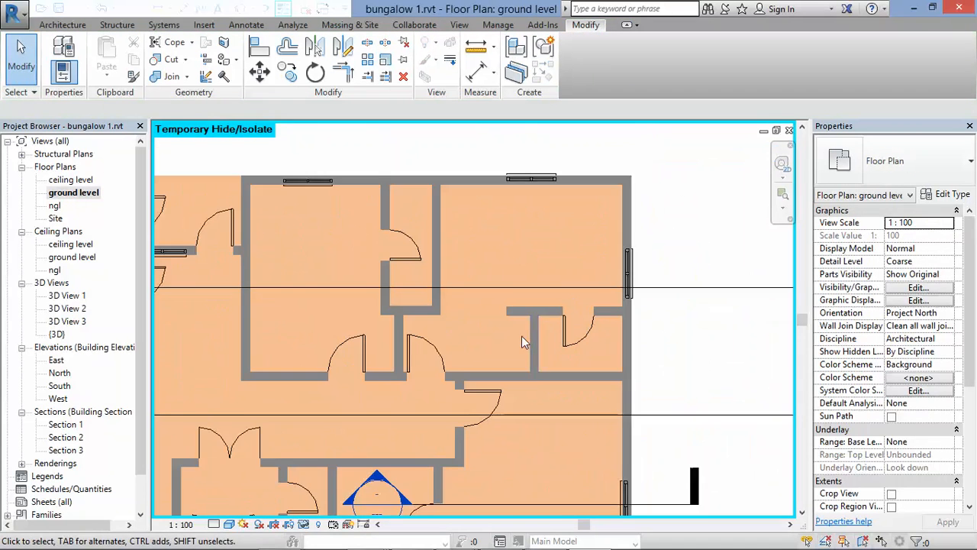
Step: Open the South elevation and examine where the ceiling level sits relative to the top of the walls
scroll(601, 298, up, 1)
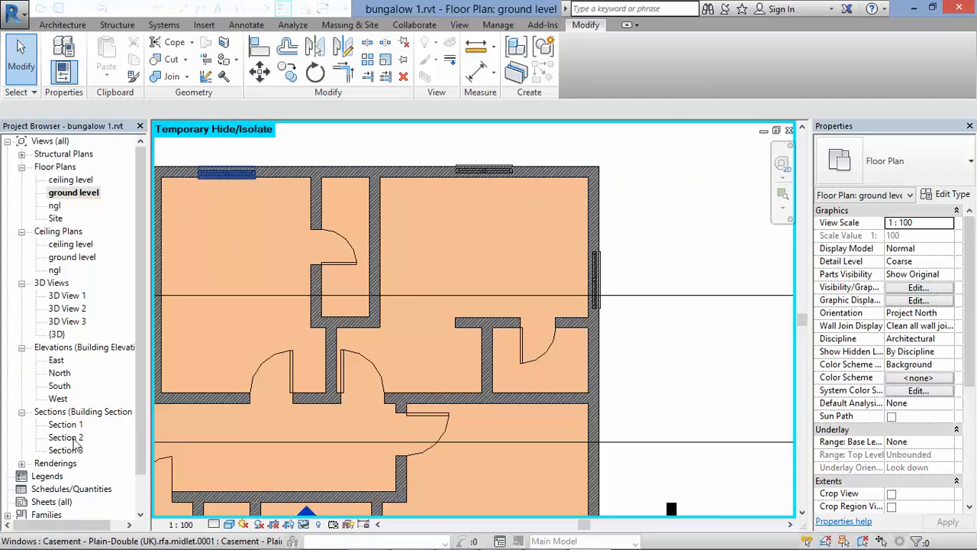
double_click(61, 386)
scroll(507, 247, down, 4)
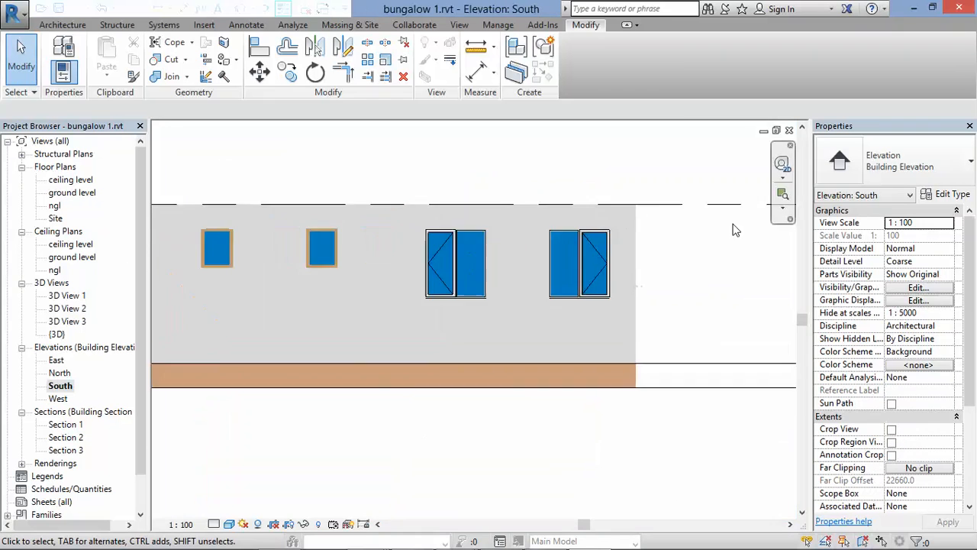
scroll(507, 245, down, 1)
scroll(623, 246, up, 2)
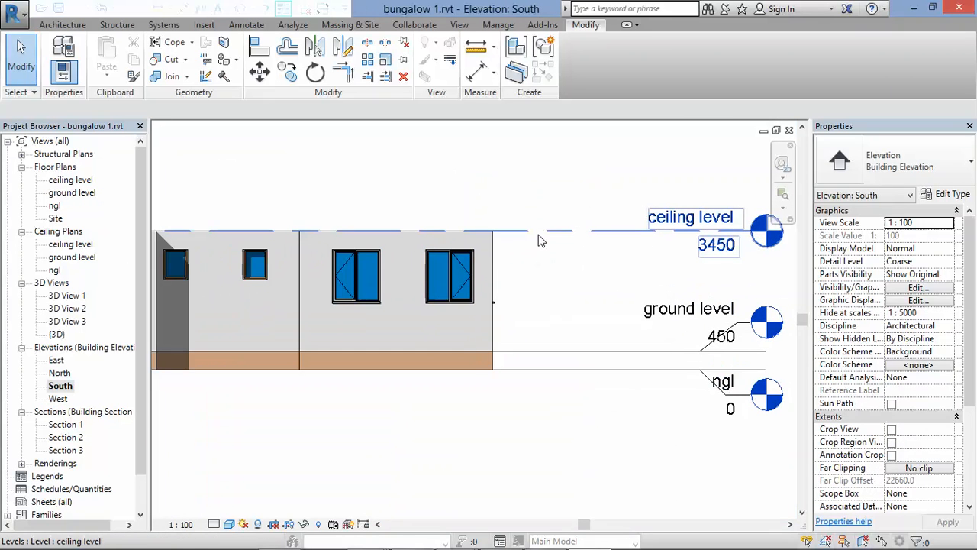
scroll(523, 242, up, 2)
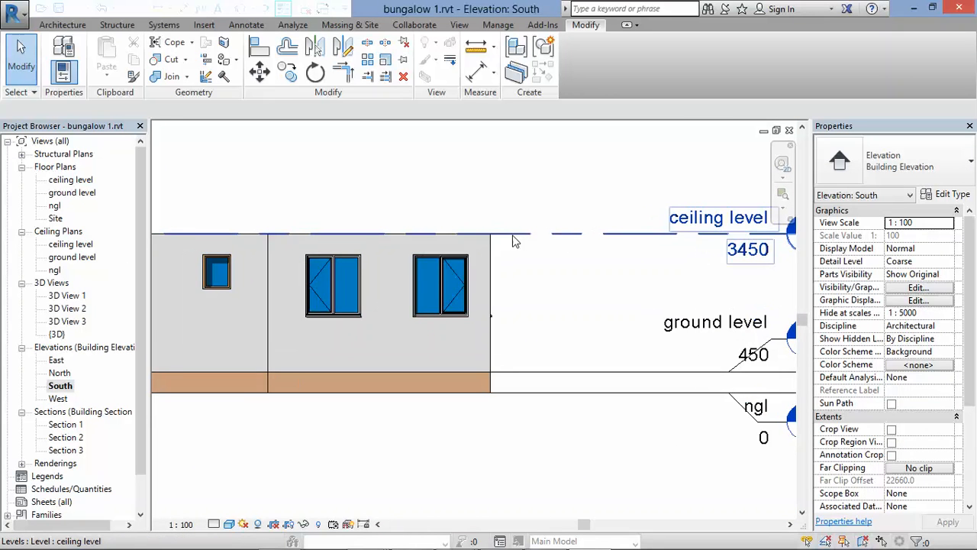
scroll(397, 243, up, 1)
Step: Open the ceiling level floor plan and set its underlay base level to ground level
double_click(70, 179)
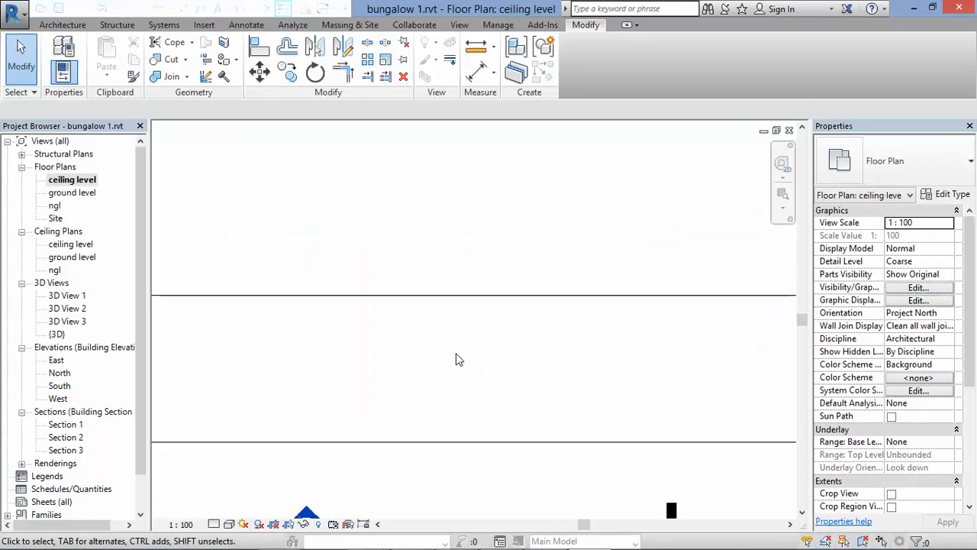
scroll(456, 359, down, 5)
scroll(345, 356, up, 2)
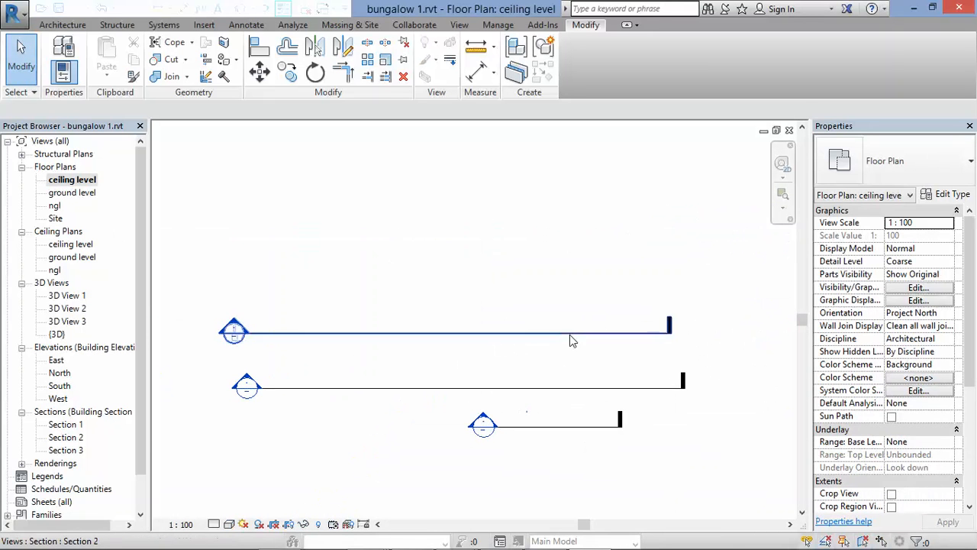
click(948, 443)
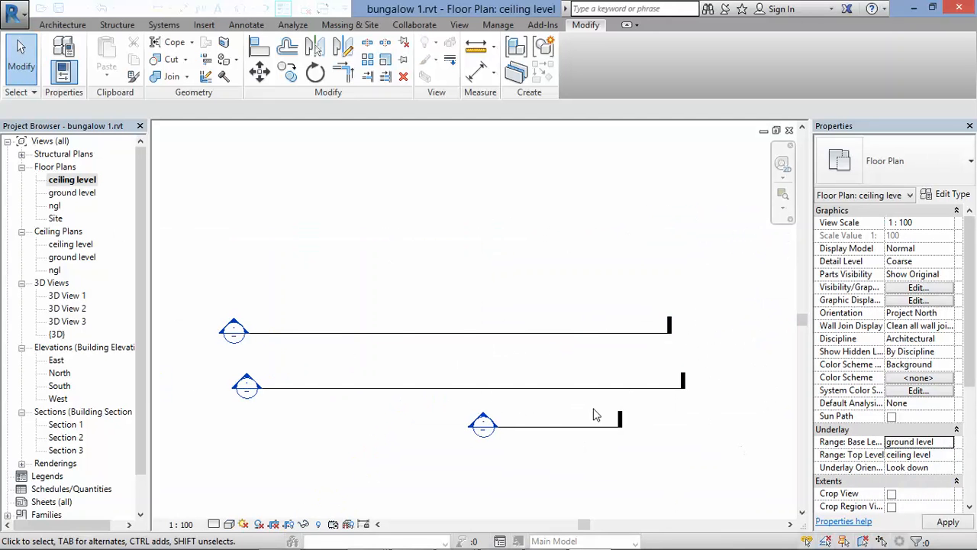
scroll(611, 306, up, 4)
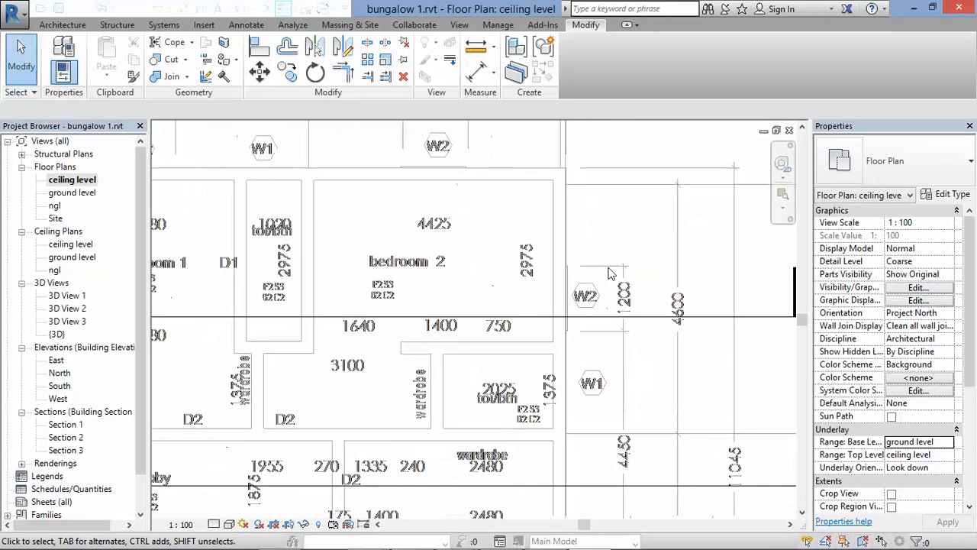
scroll(653, 336, down, 2)
scroll(653, 336, up, 1)
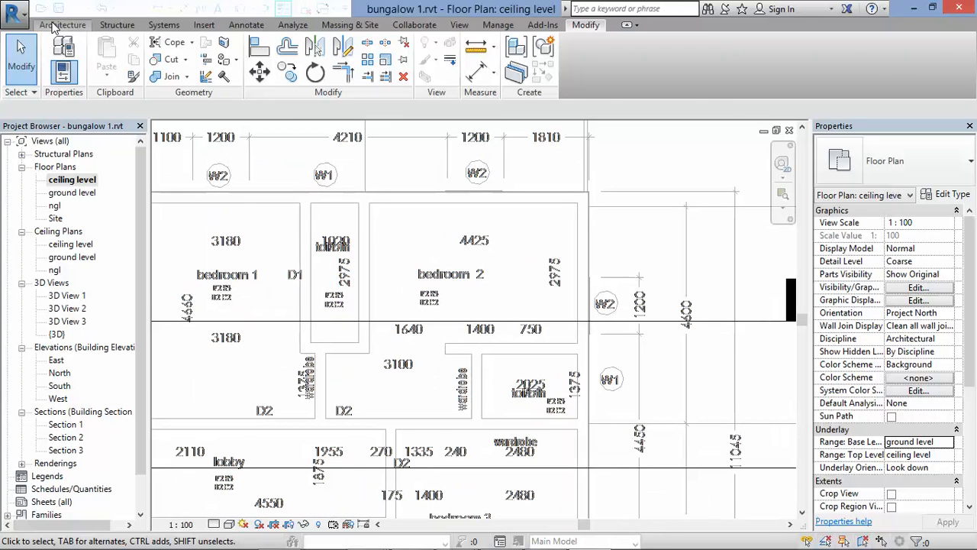
Step: Start a new in-place Casework model and name it for the cornice
click(55, 25)
click(171, 72)
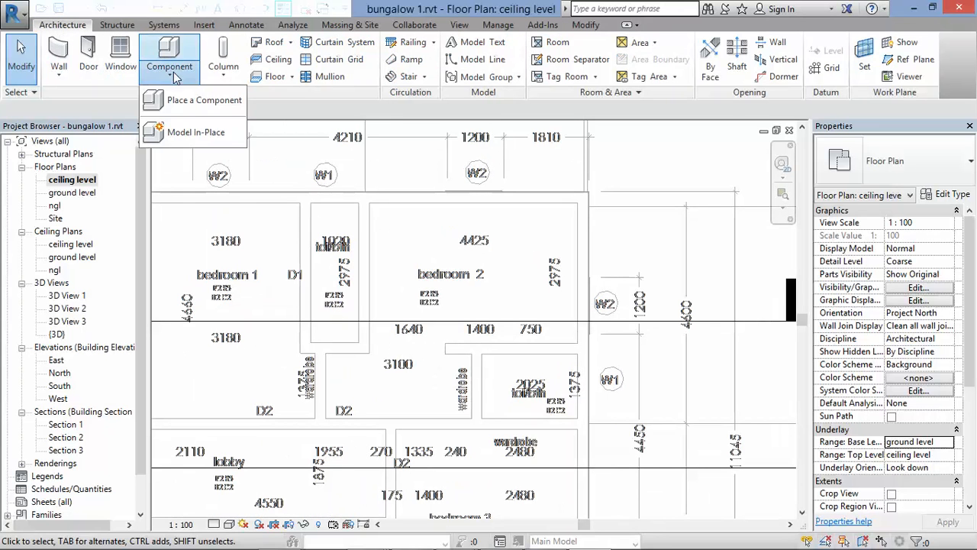
click(193, 134)
double_click(422, 188)
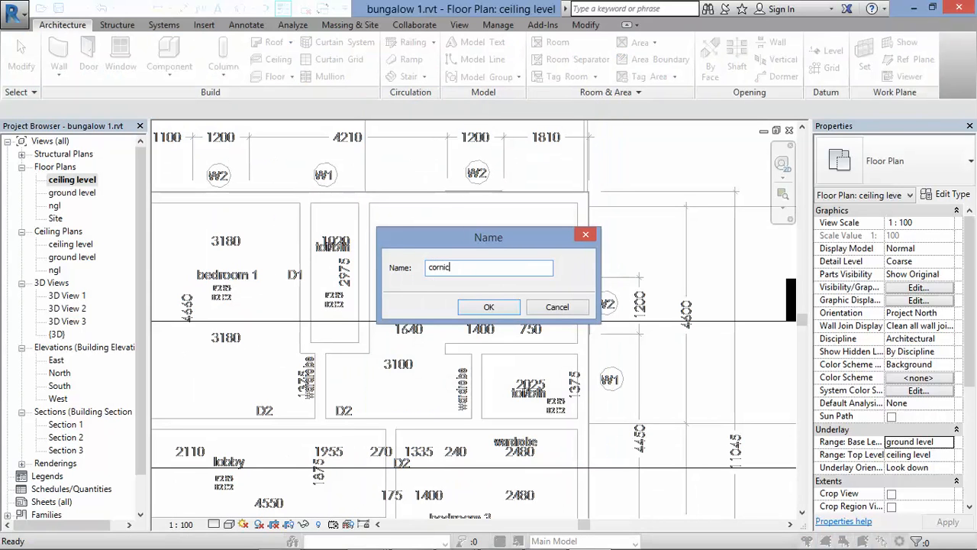
click(509, 310)
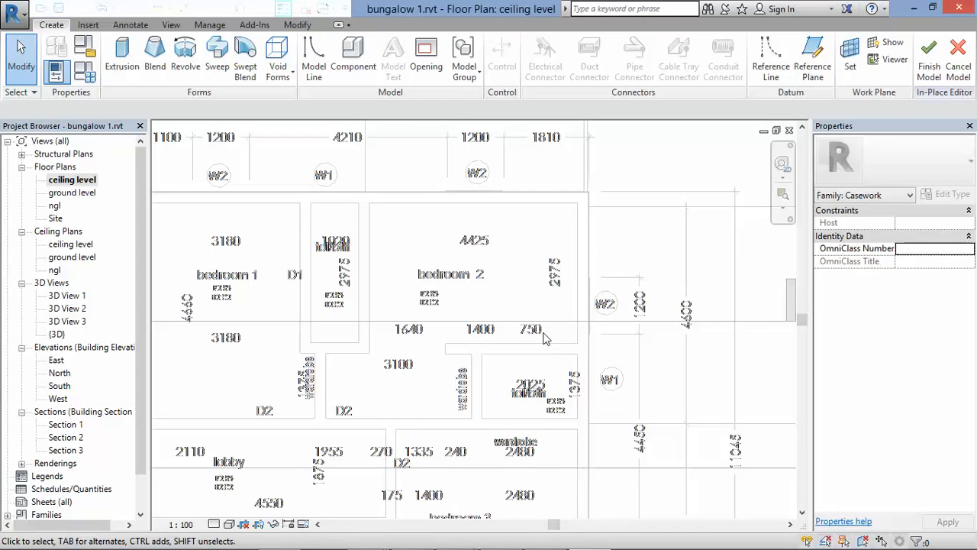
Step: Start a sweep and sketch its path by picking the wall faces around bedroom 2 and its entrance recess
scroll(544, 339, down, 3)
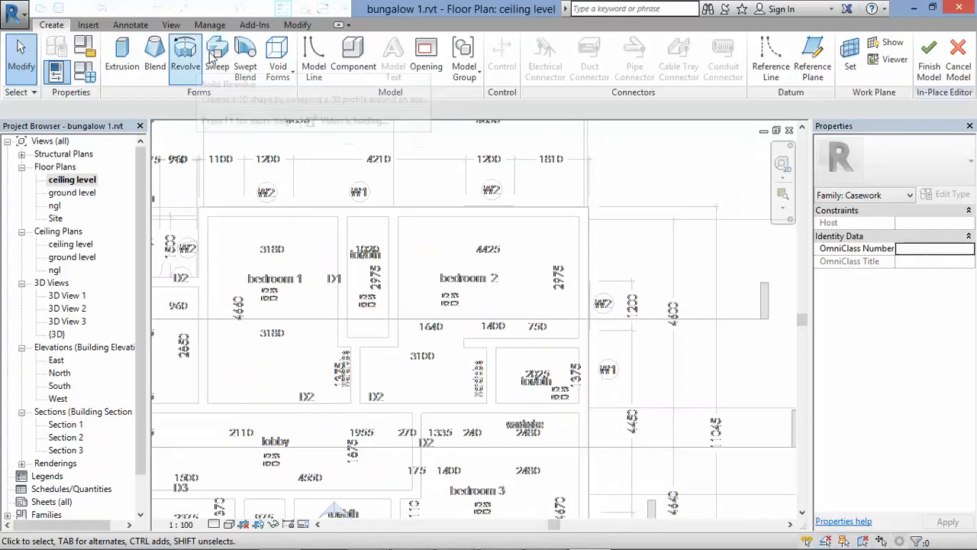
click(217, 53)
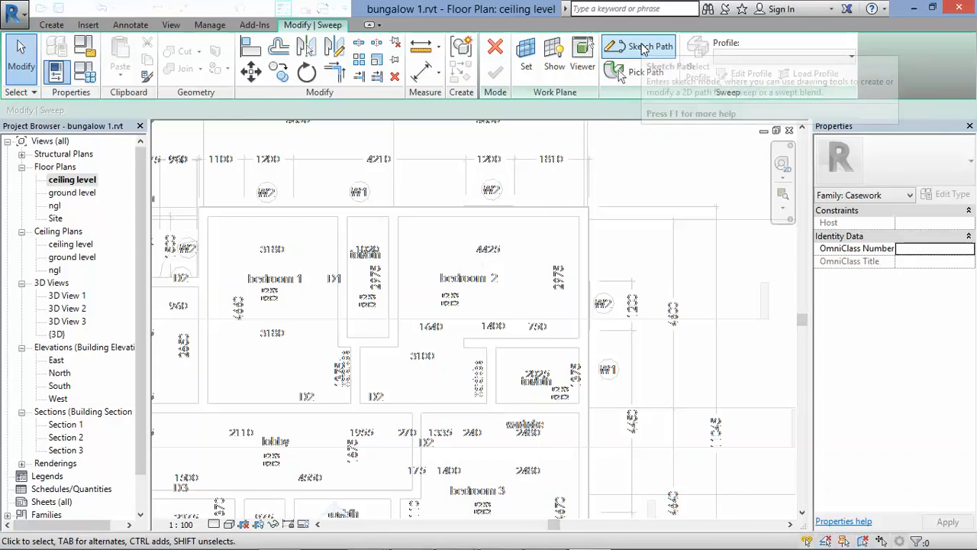
click(643, 50)
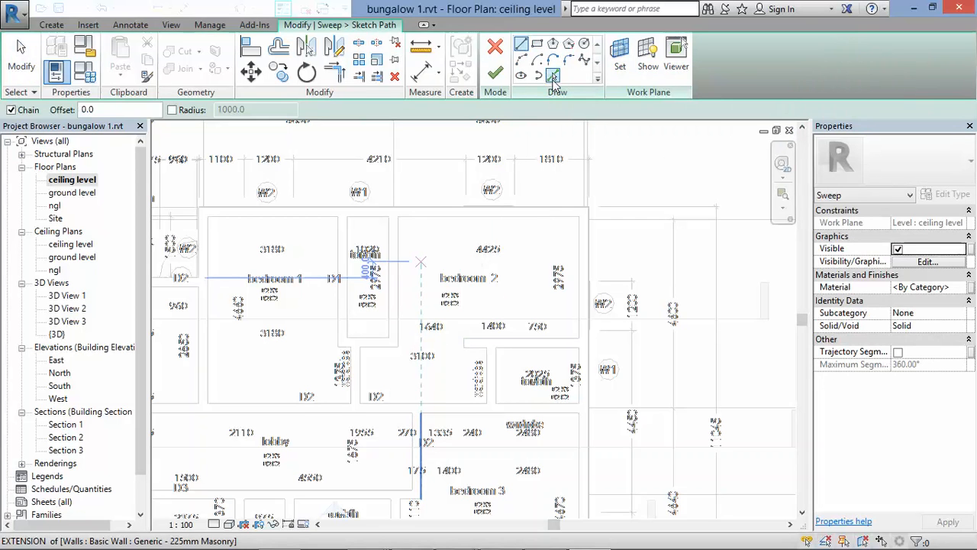
click(553, 76)
click(422, 218)
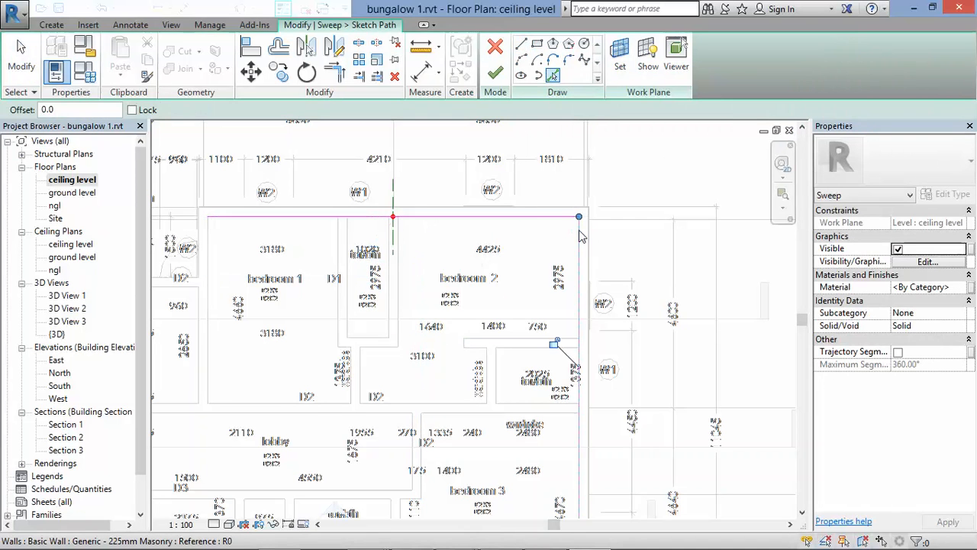
scroll(515, 348, up, 1)
scroll(475, 415, up, 1)
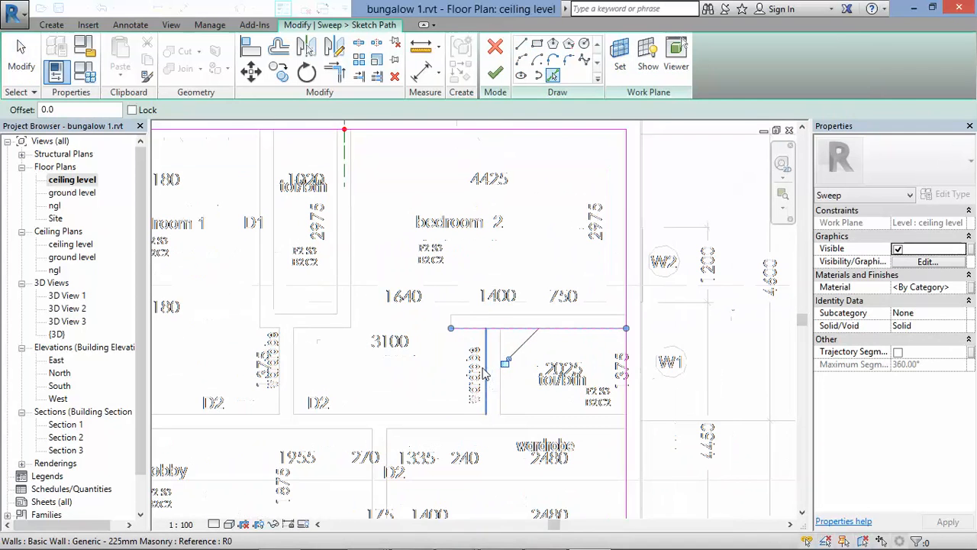
click(486, 355)
click(428, 414)
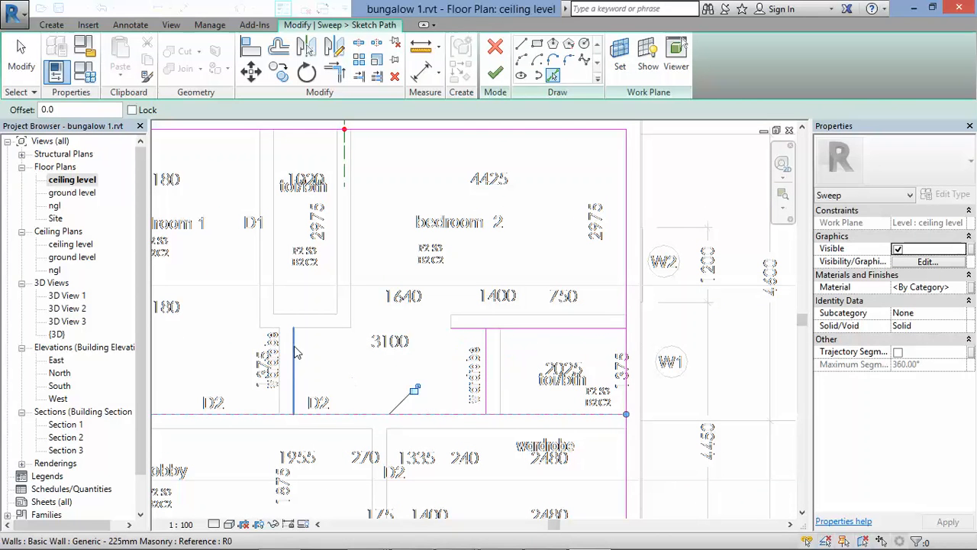
Step: Trim the picked path lines to corners so they form one closed loop around bedroom 2
key(t)
key(r)
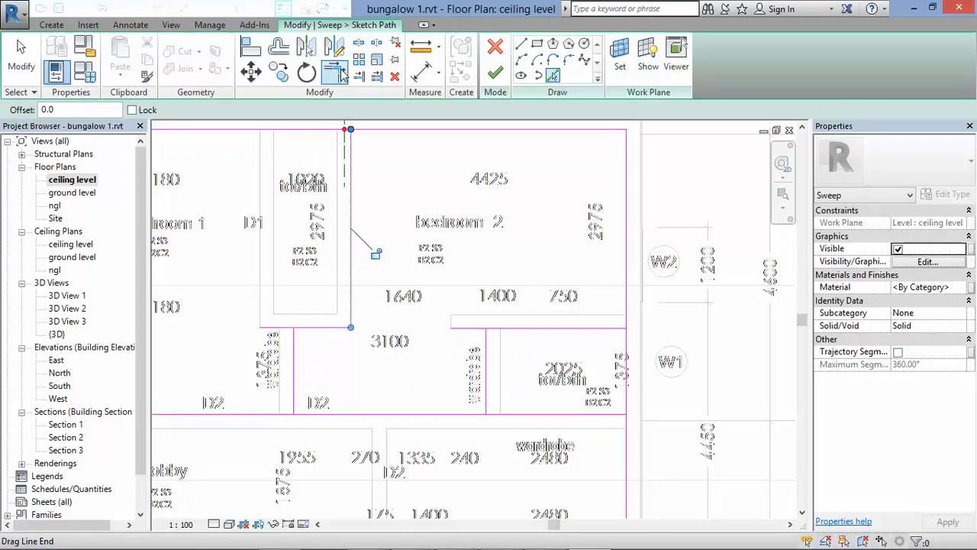
click(353, 163)
click(357, 130)
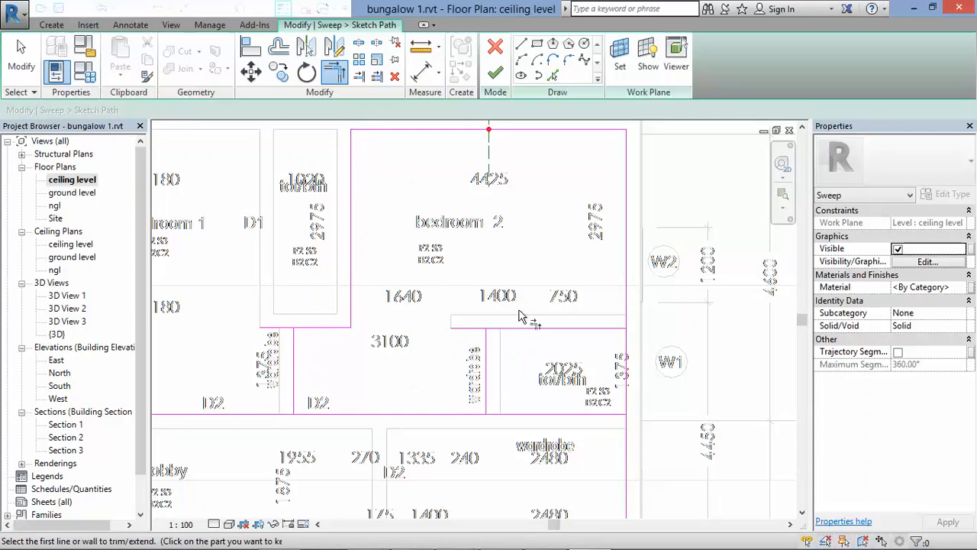
click(319, 327)
click(295, 352)
click(295, 371)
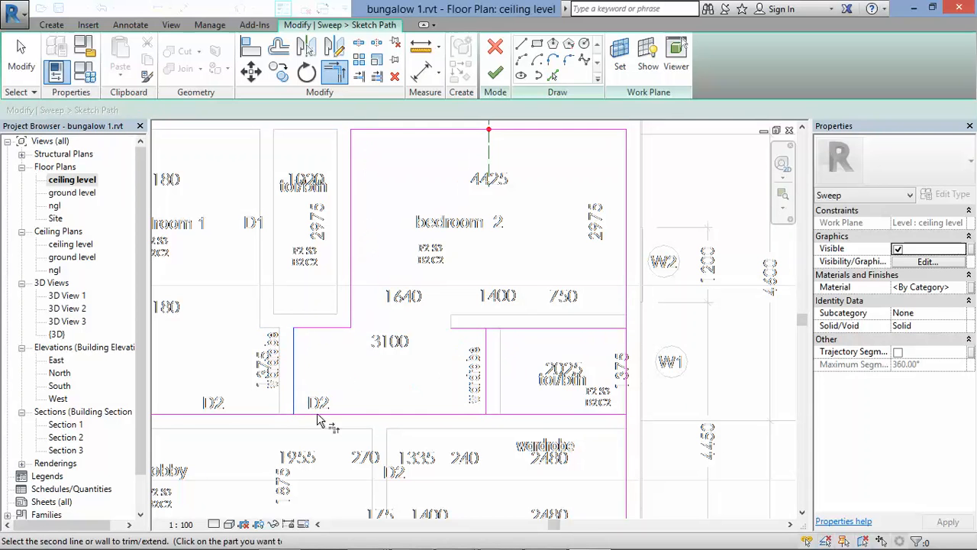
click(319, 414)
click(488, 403)
click(469, 415)
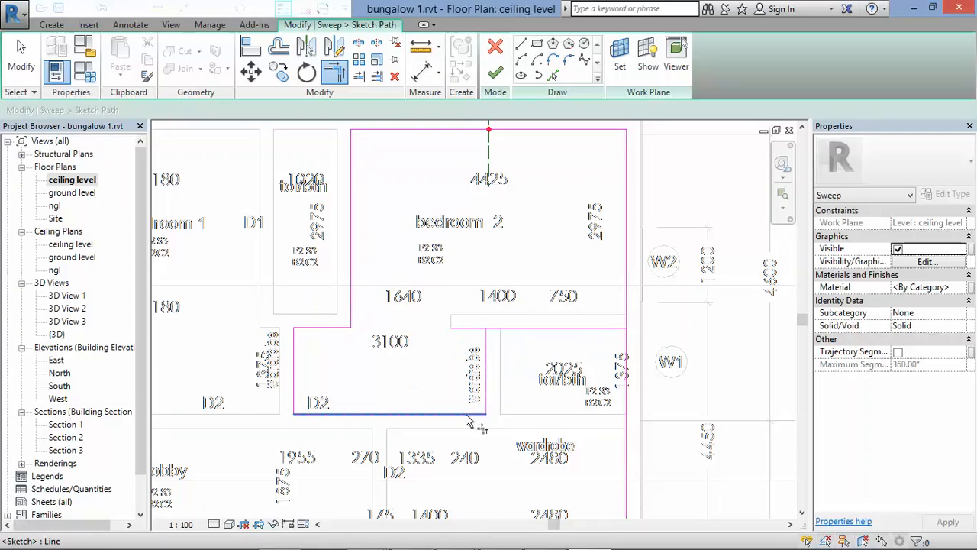
click(592, 332)
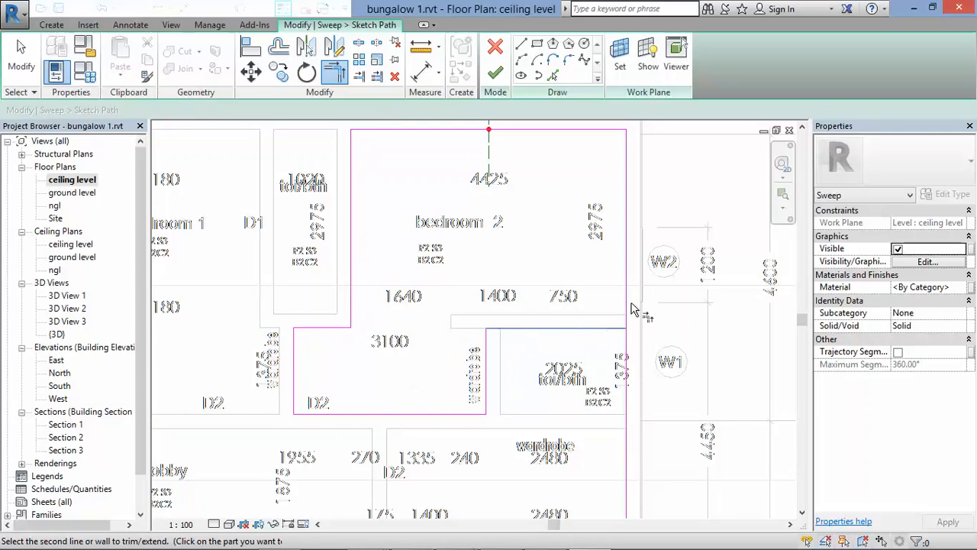
click(627, 305)
key(Escape)
Step: Align the path line at the toilet/bath wall with that wall's bedroom-side face, and finish the sweep path
click(548, 329)
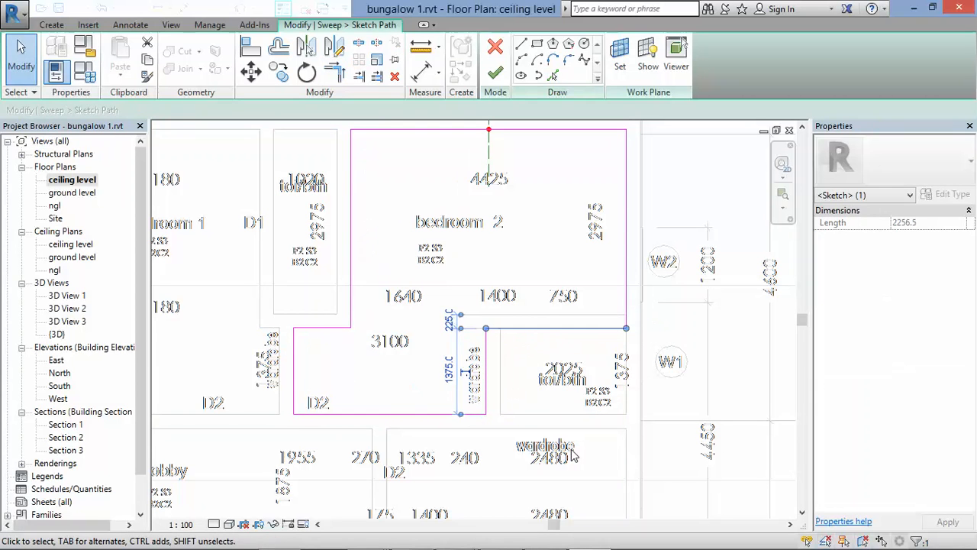
scroll(606, 324, up, 6)
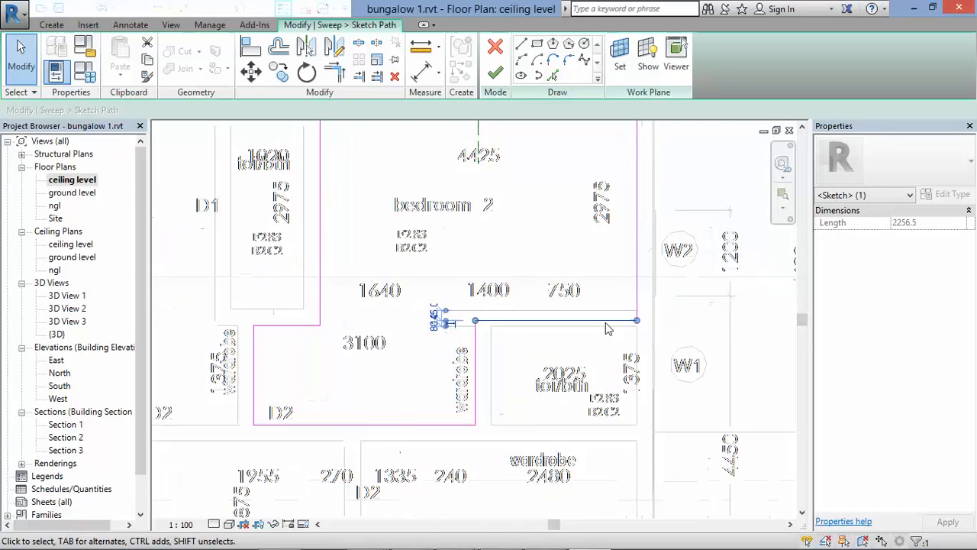
click(251, 47)
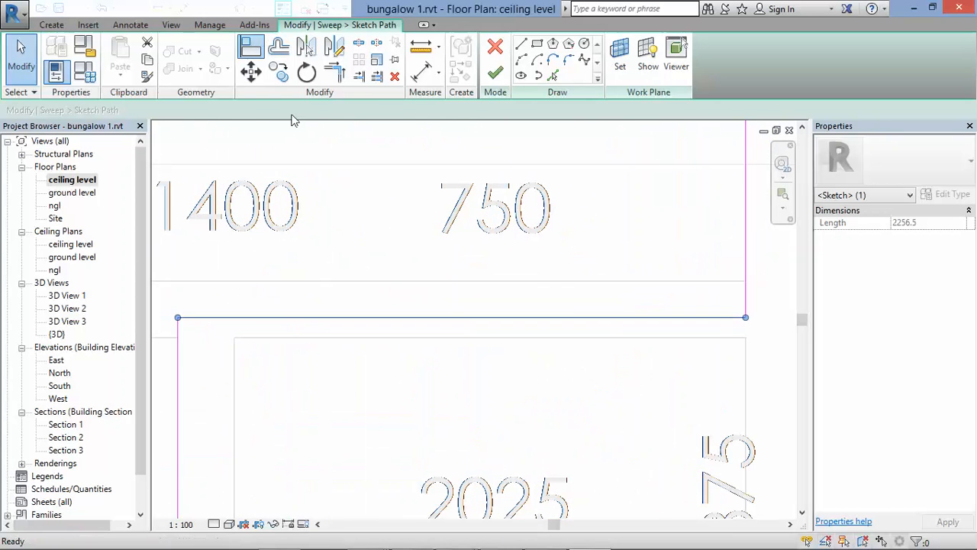
click(511, 280)
click(507, 318)
scroll(545, 360, down, 6)
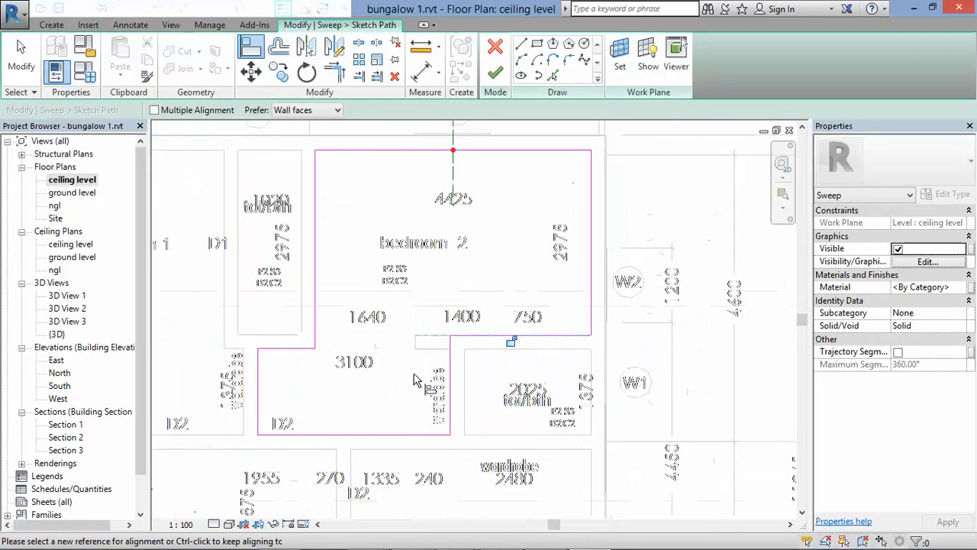
scroll(488, 385, down, 5)
key(Escape)
scroll(502, 386, up, 4)
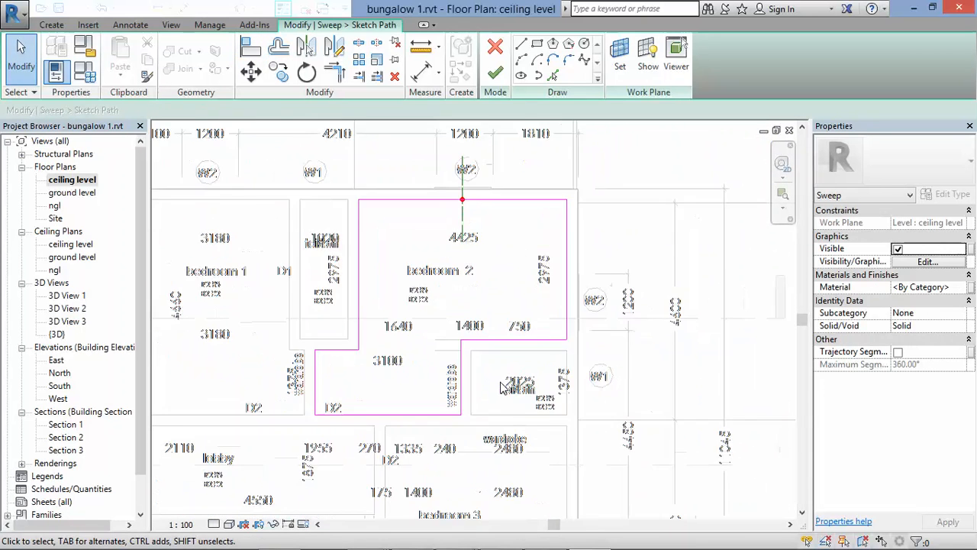
scroll(501, 389, up, 2)
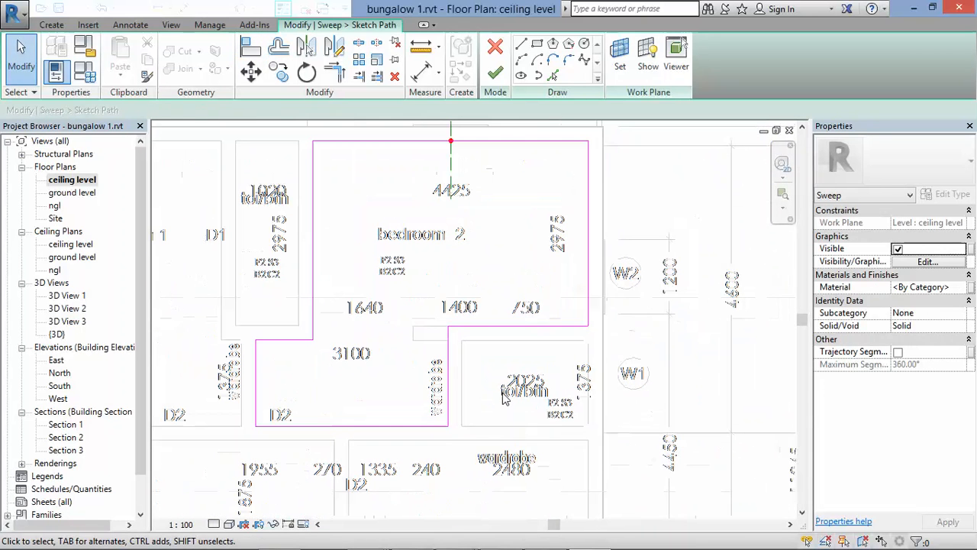
click(501, 81)
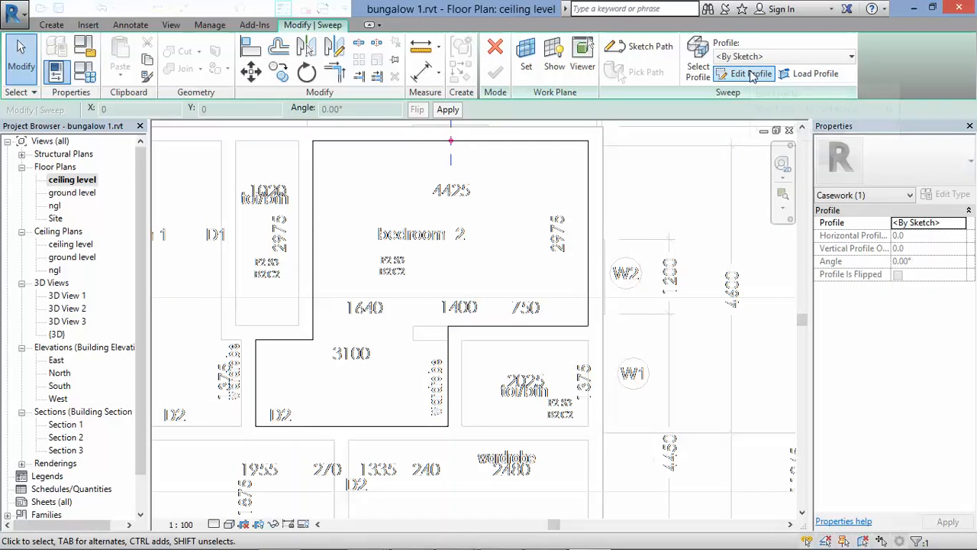
Step: Load a cornice profile family from the Cornice Profile folder in the US Metric library's Profiles
click(812, 74)
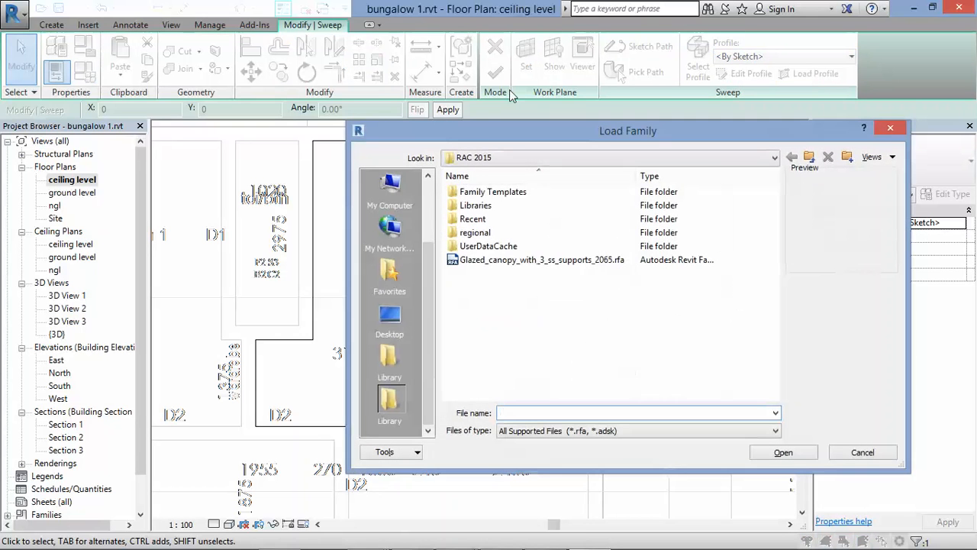
double_click(475, 206)
double_click(474, 194)
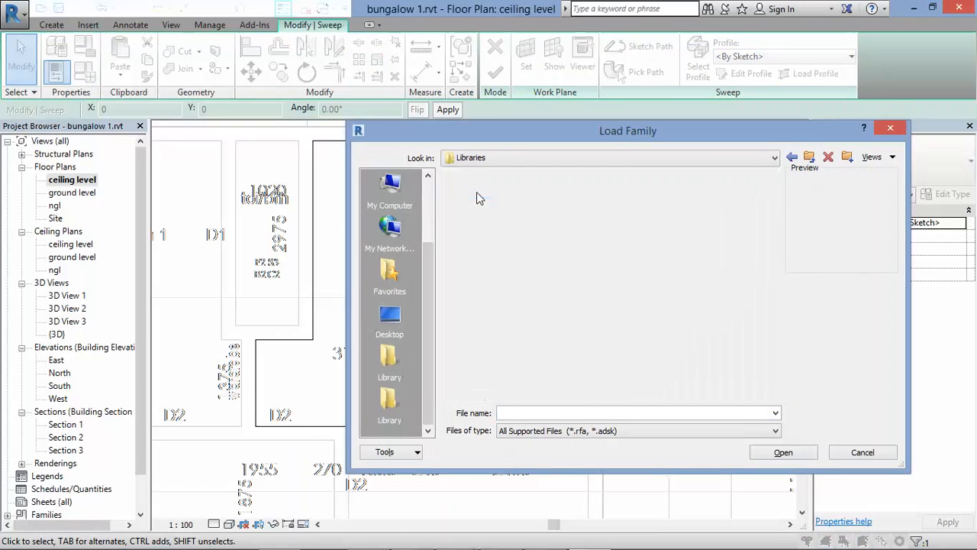
scroll(464, 307, down, 5)
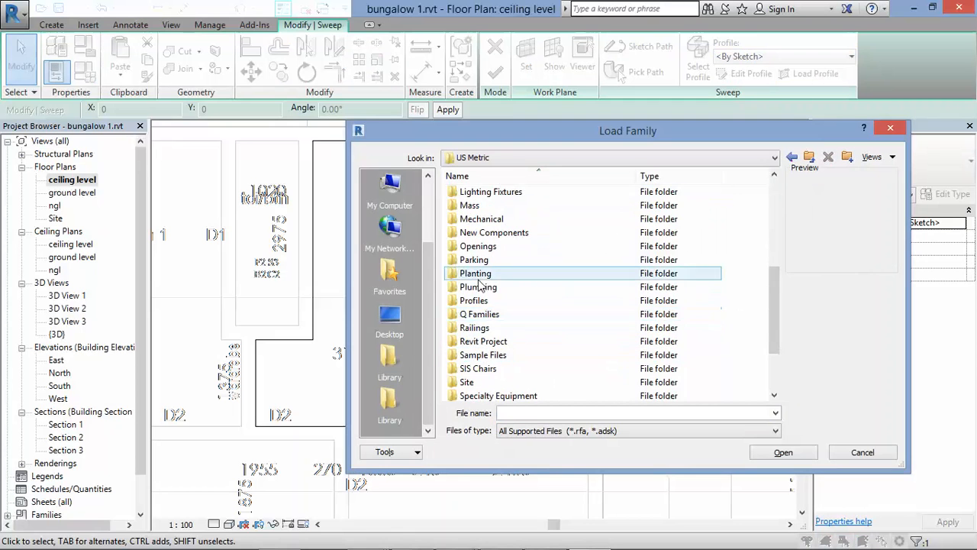
double_click(474, 301)
scroll(492, 283, down, 2)
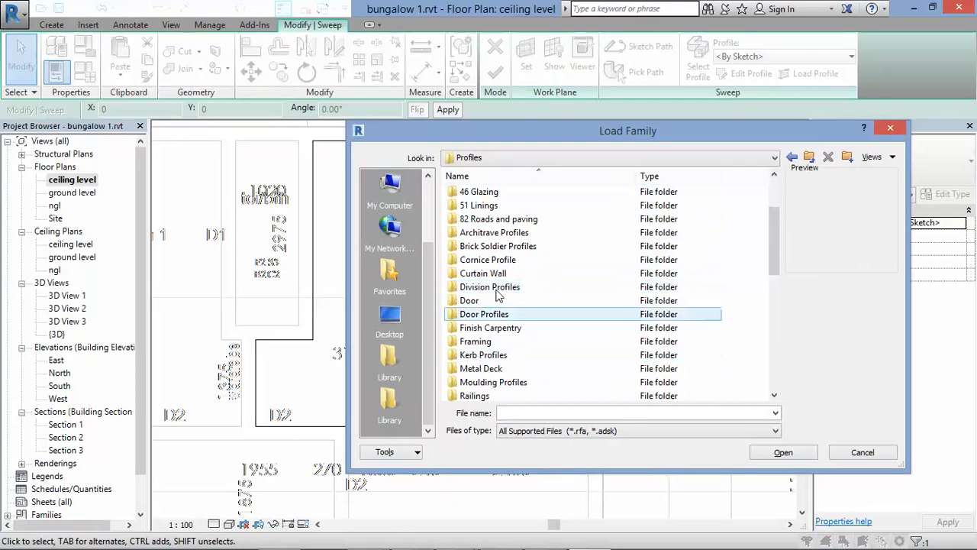
double_click(496, 259)
double_click(496, 246)
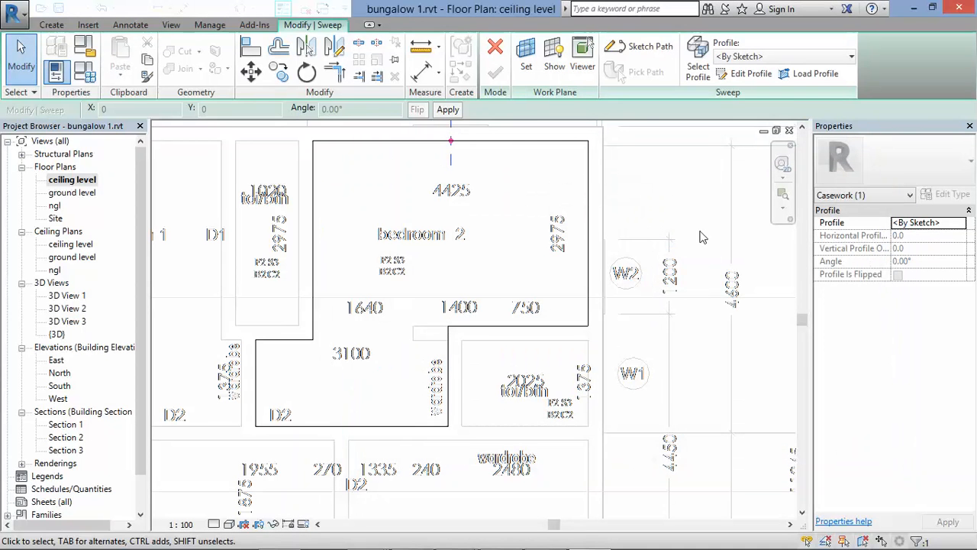
Step: Assign the Traditional (3) cornice profile to the bedroom 2 sweep
click(964, 223)
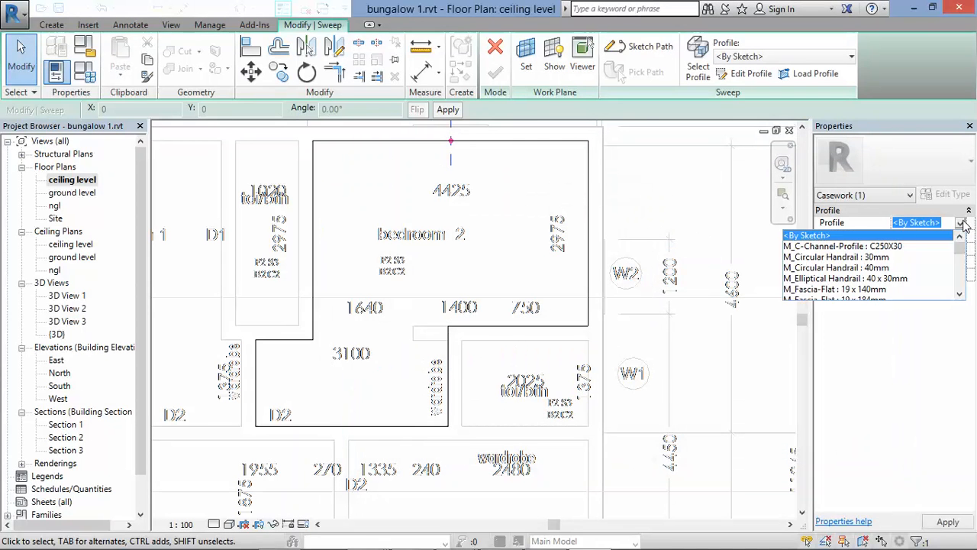
scroll(894, 272, down, 10)
click(888, 290)
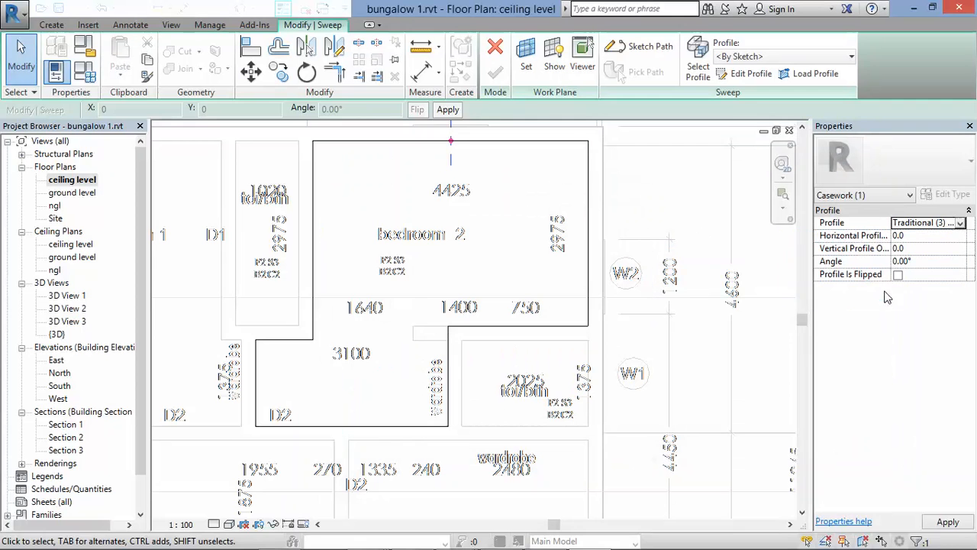
scroll(452, 144, up, 2)
scroll(455, 142, up, 2)
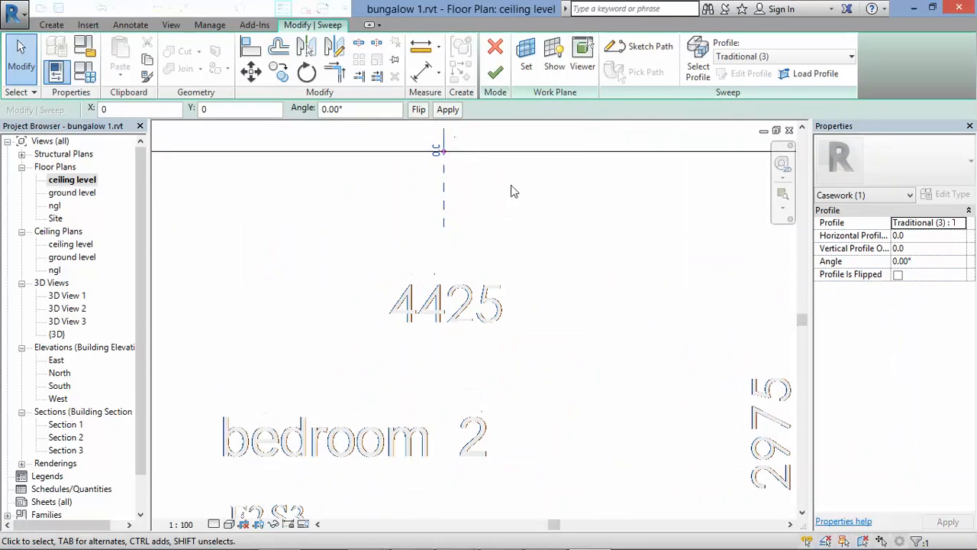
scroll(497, 286, down, 4)
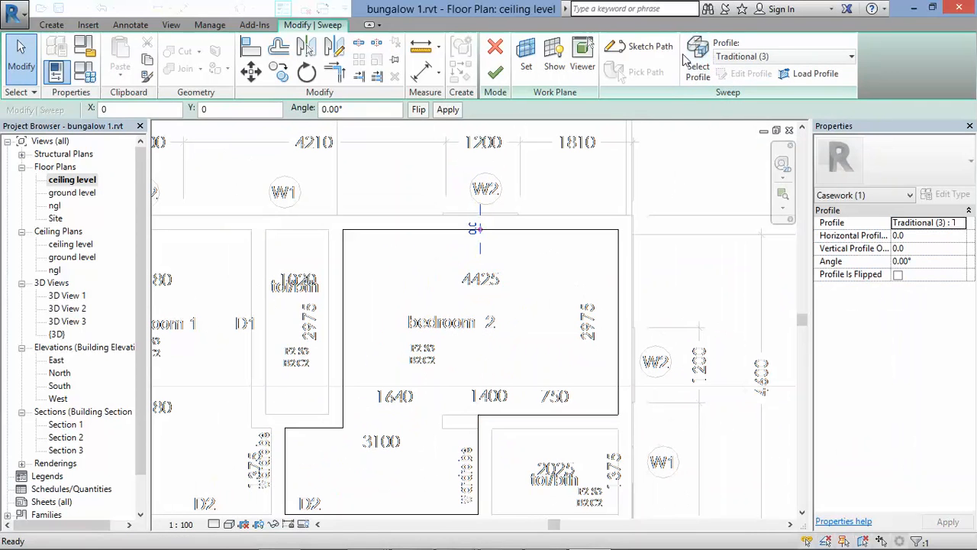
click(697, 62)
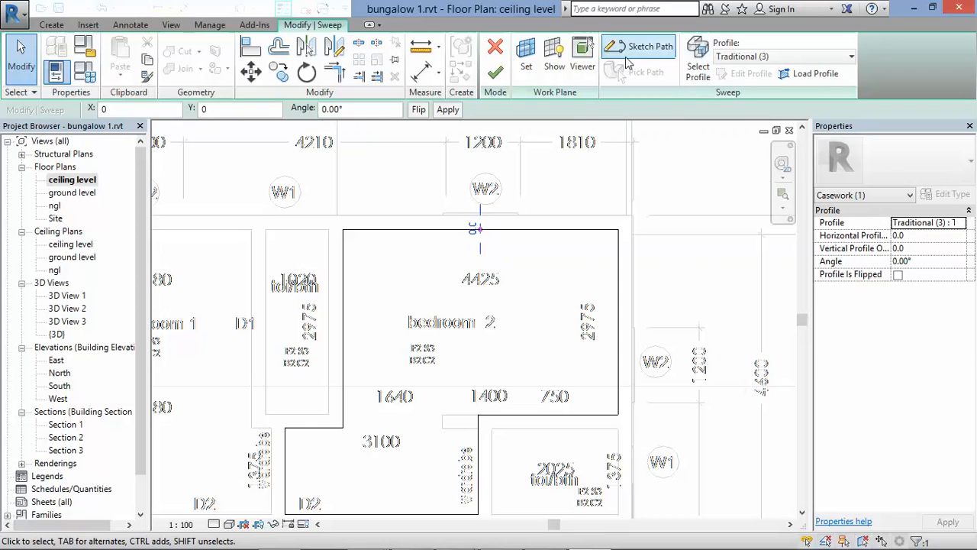
click(255, 237)
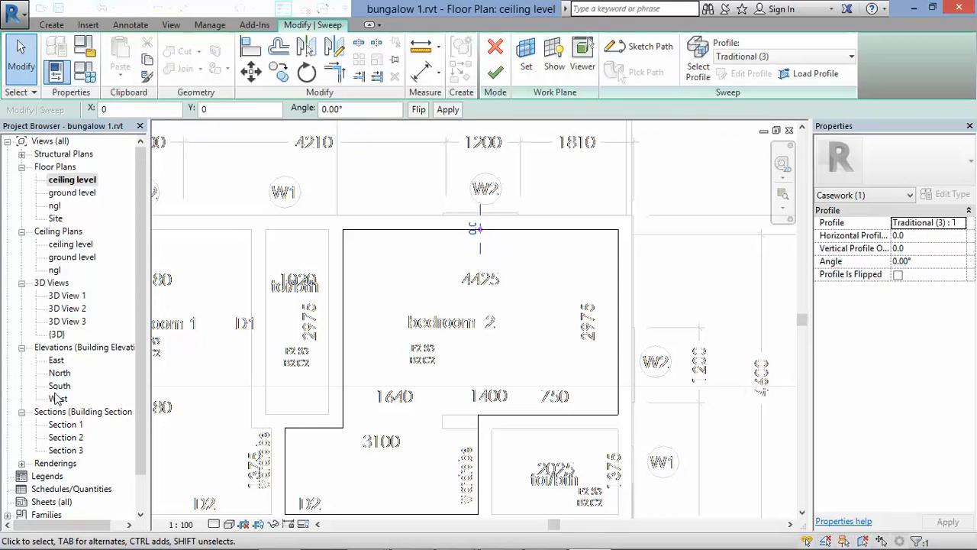
Step: Open the East elevation and examine how the cornice profile sits on the path relative to the bedroom 2 wall
double_click(57, 360)
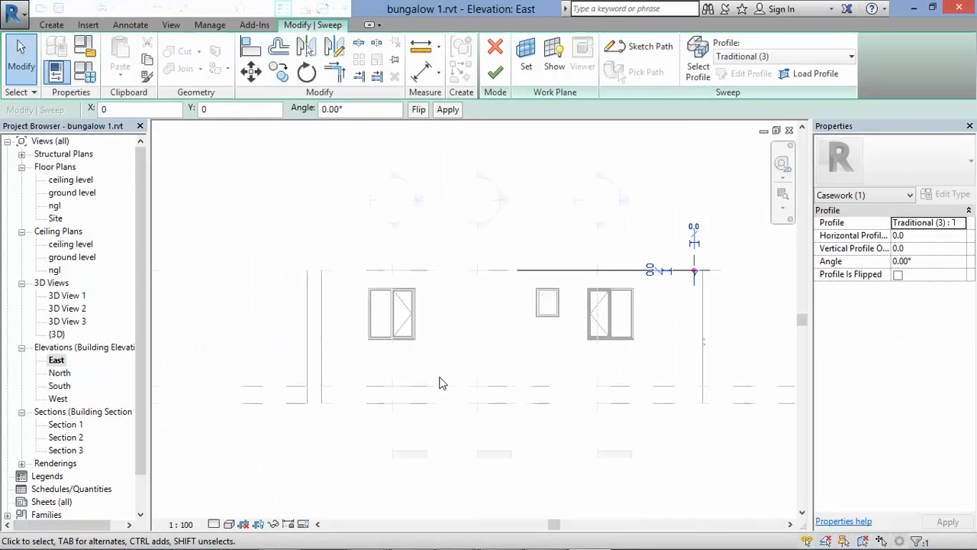
scroll(692, 275, up, 8)
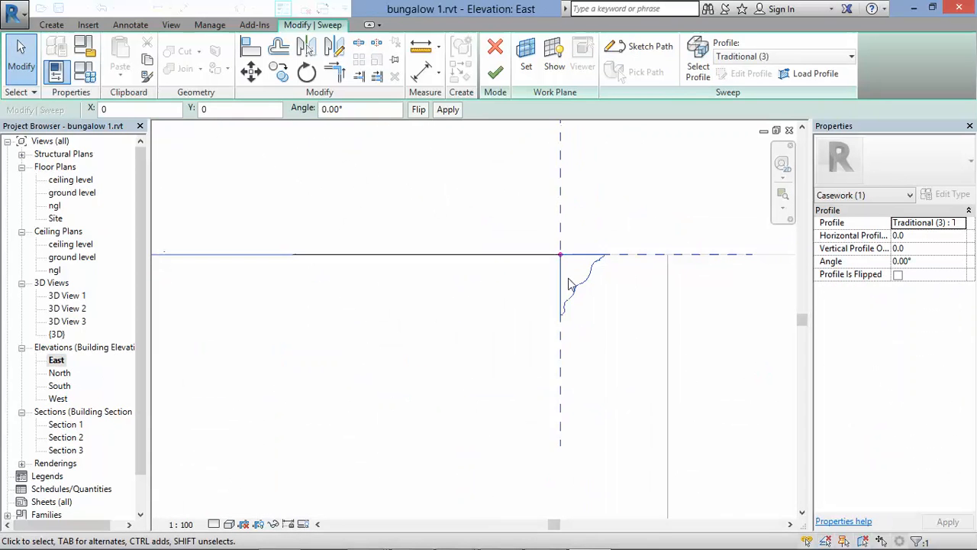
click(587, 291)
scroll(498, 377, down, 1)
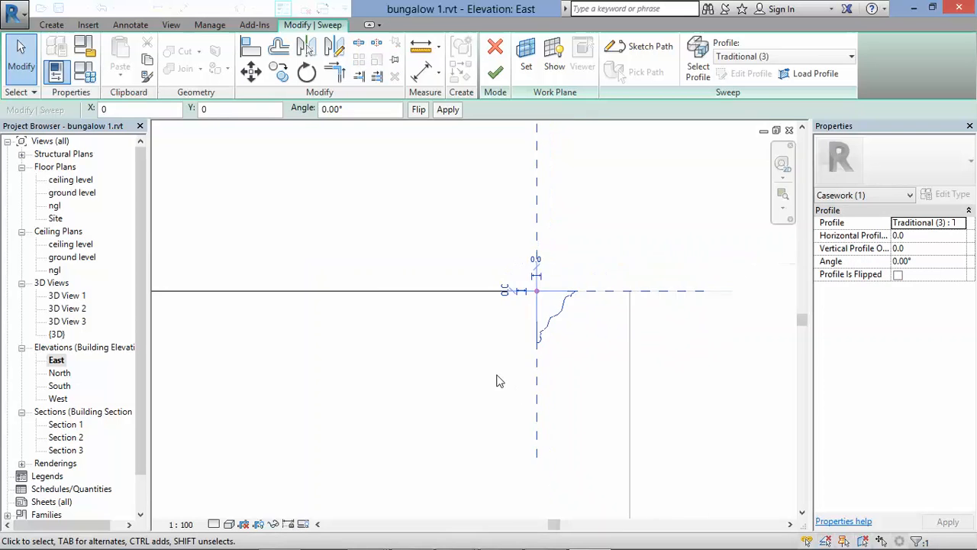
scroll(550, 326, up, 1)
scroll(572, 308, up, 1)
scroll(617, 272, down, 2)
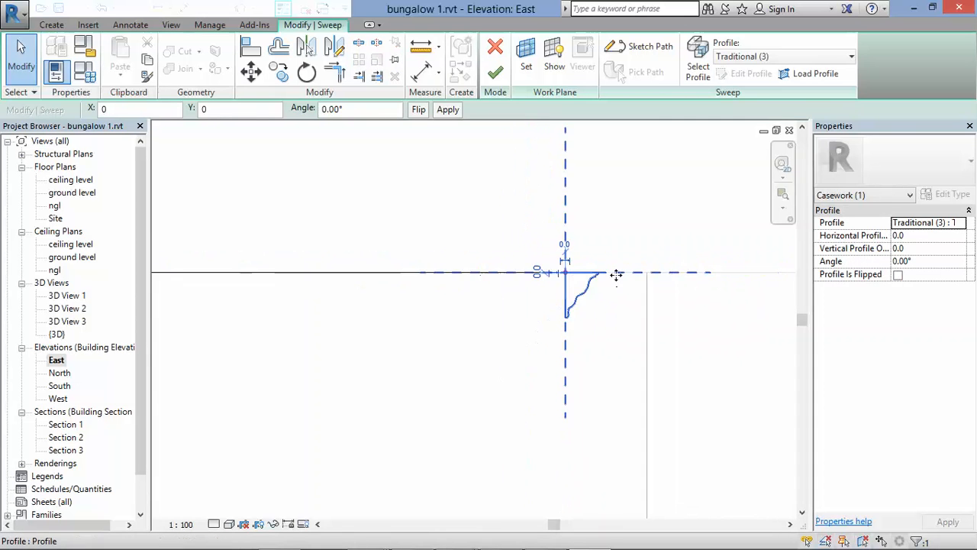
scroll(510, 355, down, 1)
scroll(510, 355, down, 1)
Step: Try to finish the bedroom 2 cornice sweep with the profile in its unflipped orientation
click(613, 382)
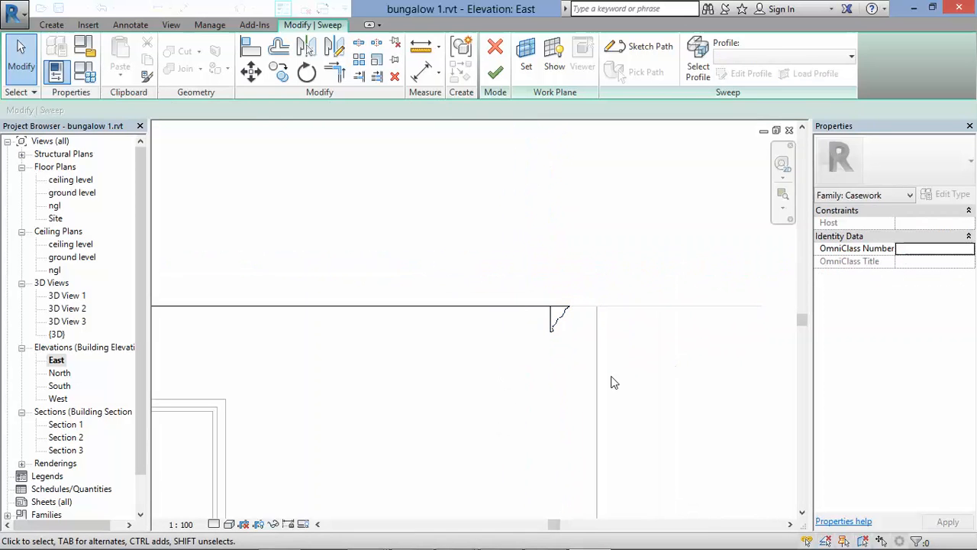
click(495, 74)
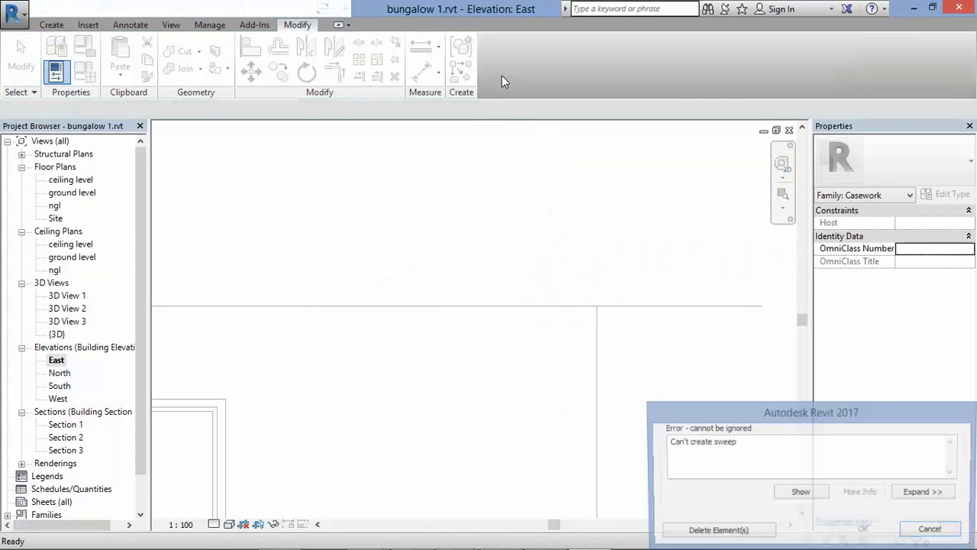
key(Escape)
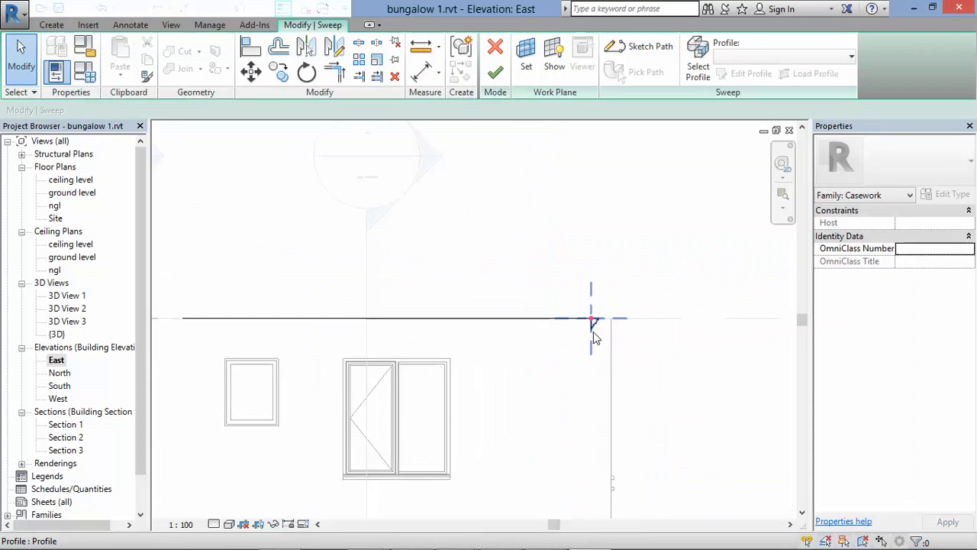
Step: Flip the cornice profile so it faces into bedroom 2, and try to finish the sweep
click(594, 329)
scroll(600, 348, up, 4)
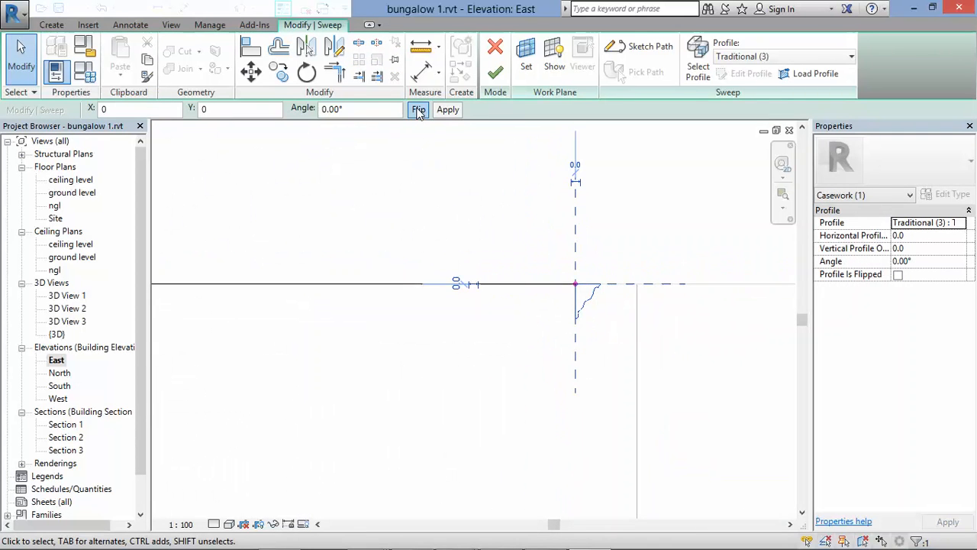
scroll(537, 298, down, 2)
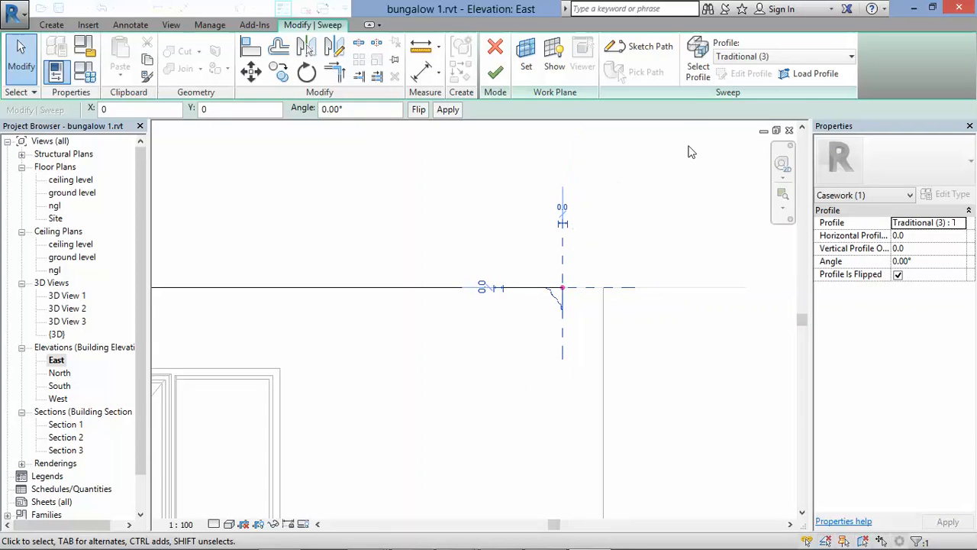
click(494, 72)
key(Escape)
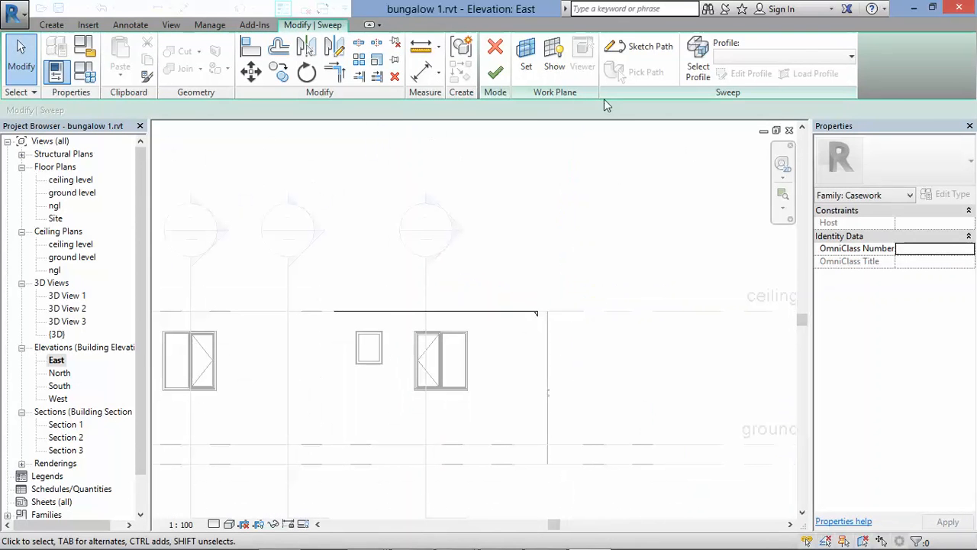
Step: Start editing the sweep path again and choose the ground level floor plan as the view for the sketch
click(644, 46)
click(433, 177)
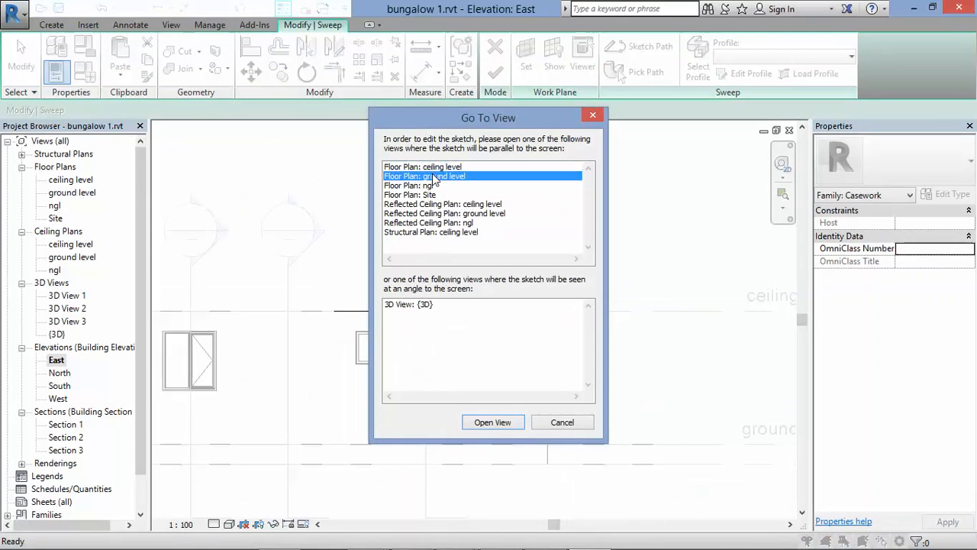
Step: Open the sweep path sketch in the ceiling level floor plan and check the path line's height in the South elevation
double_click(438, 167)
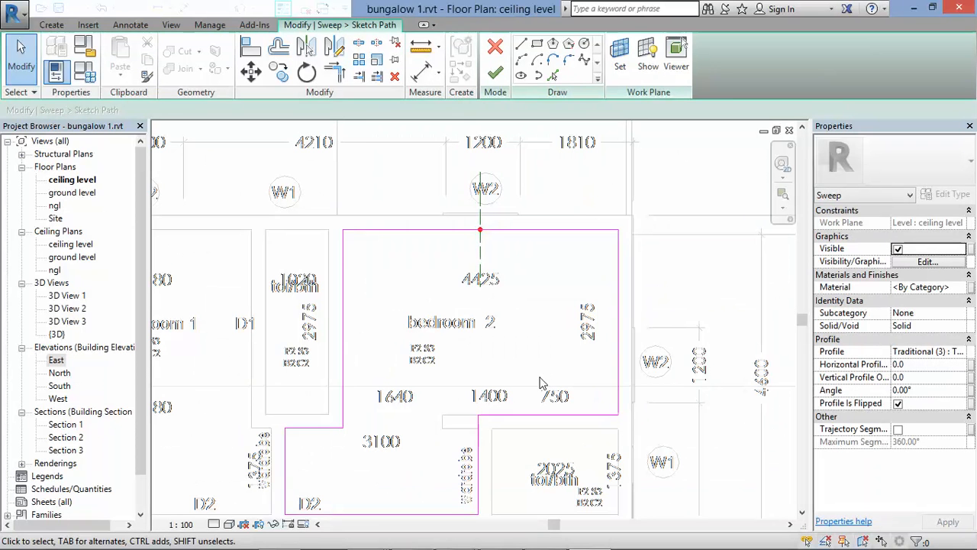
scroll(529, 252, down, 2)
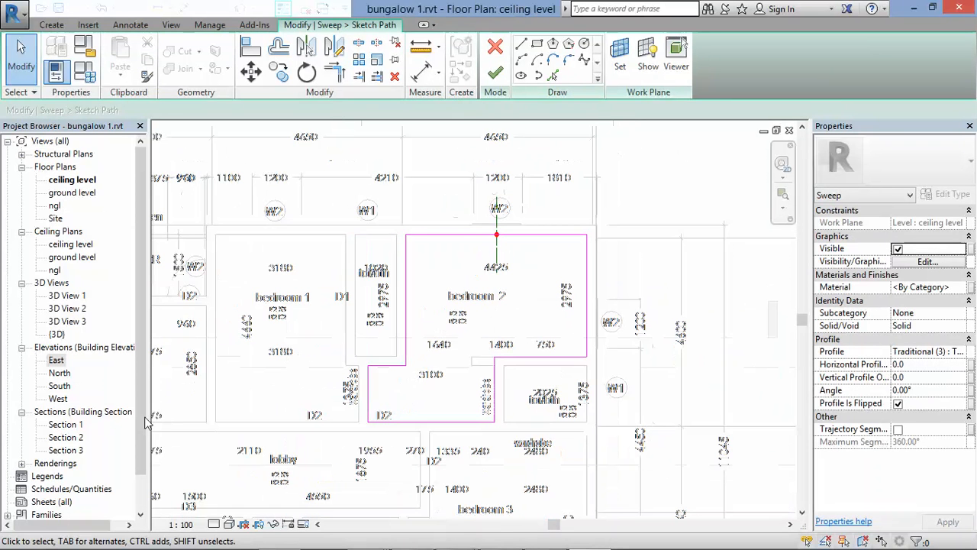
double_click(59, 386)
scroll(416, 299, up, 1)
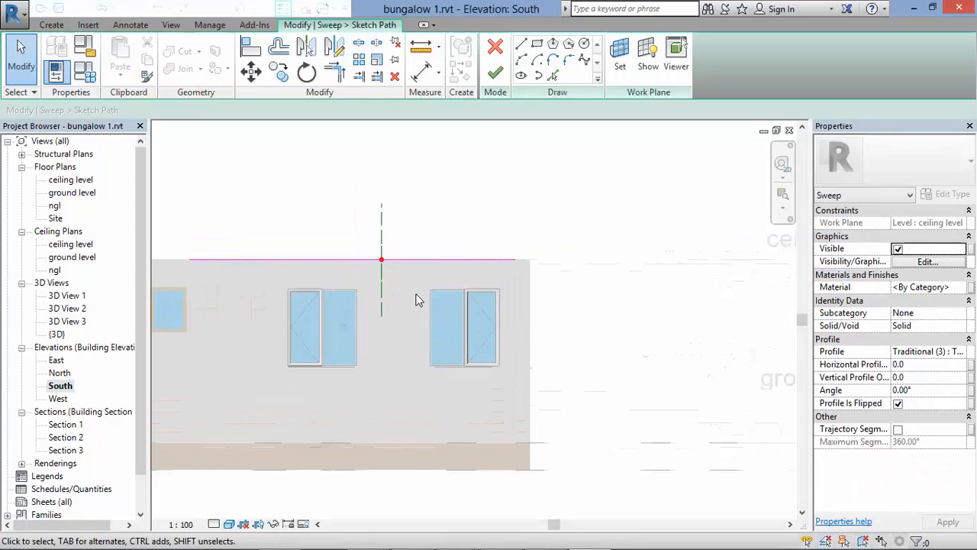
scroll(430, 259, up, 1)
click(430, 260)
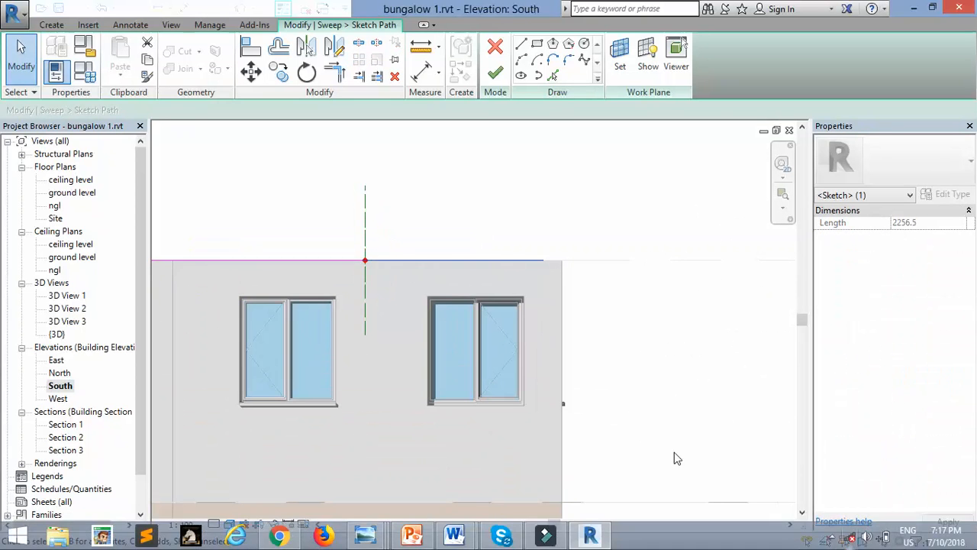
scroll(367, 345, up, 1)
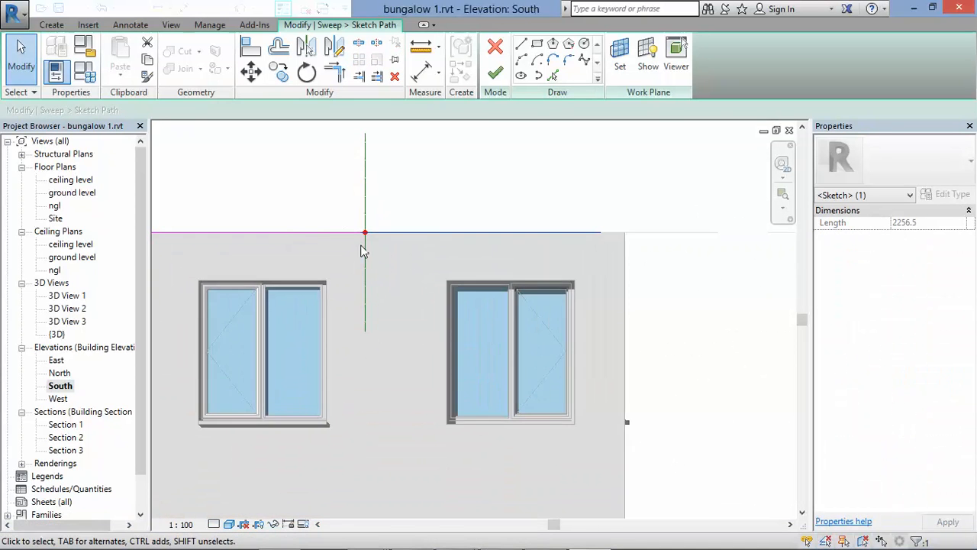
scroll(614, 232, up, 1)
scroll(584, 304, down, 1)
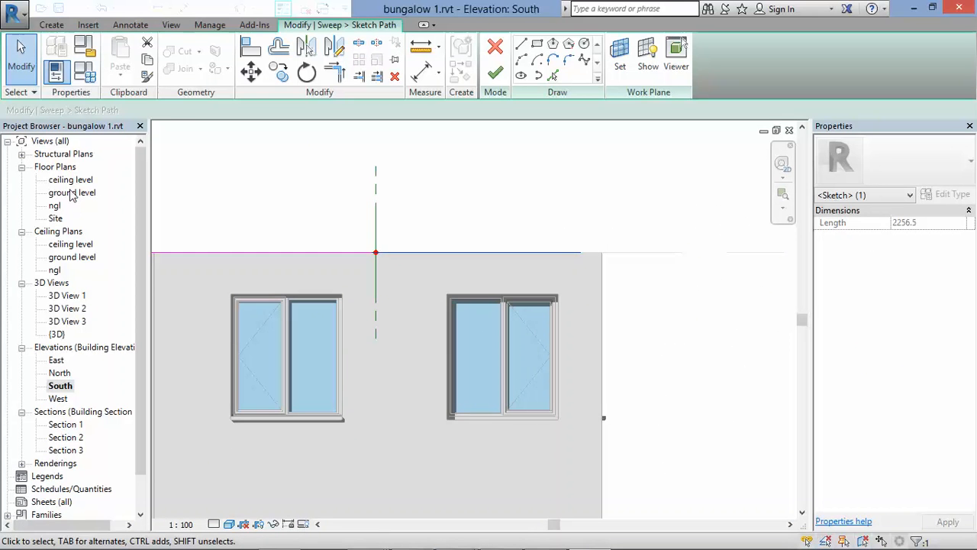
Step: Leave the path sketch, reopen it from the ground level floor plan, and check all its line segments around bedroom 2
click(501, 47)
scroll(668, 253, down, 2)
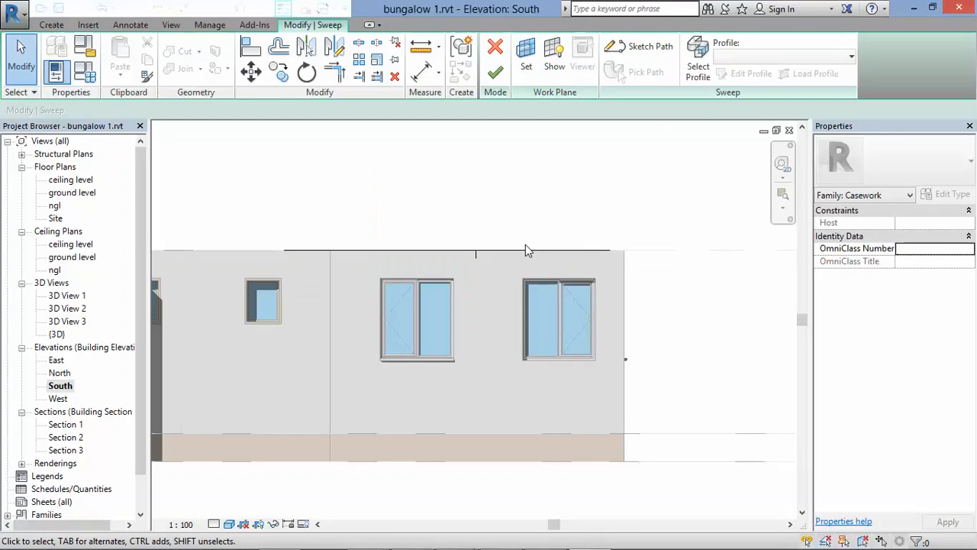
click(529, 250)
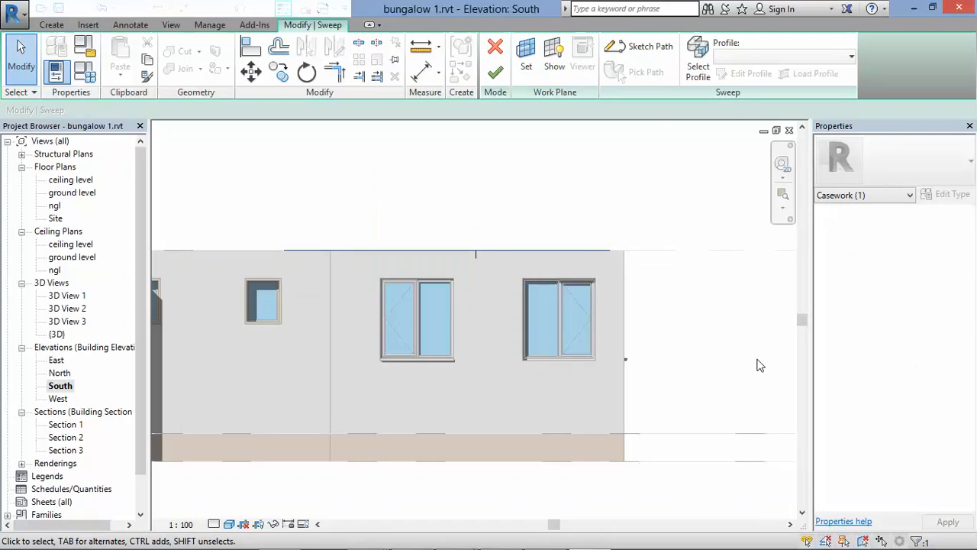
double_click(61, 193)
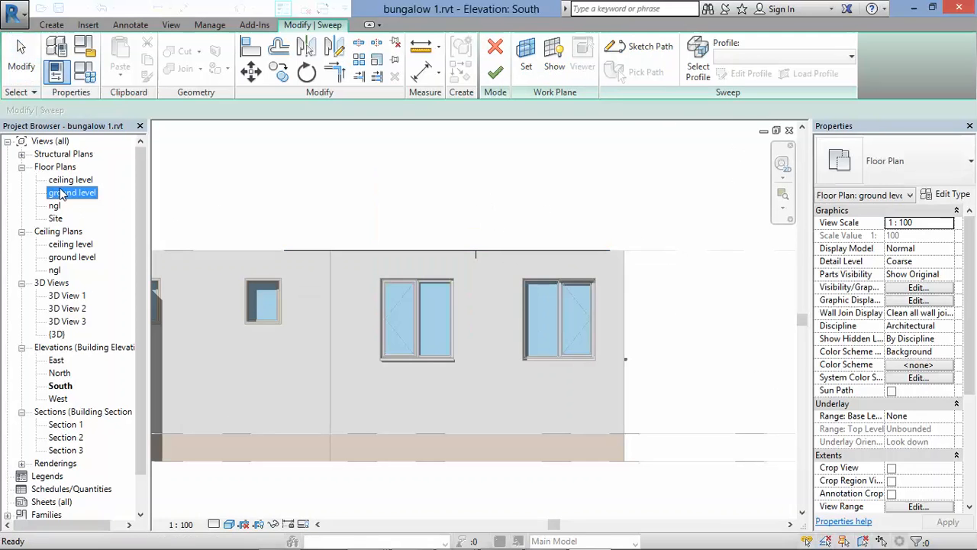
click(494, 319)
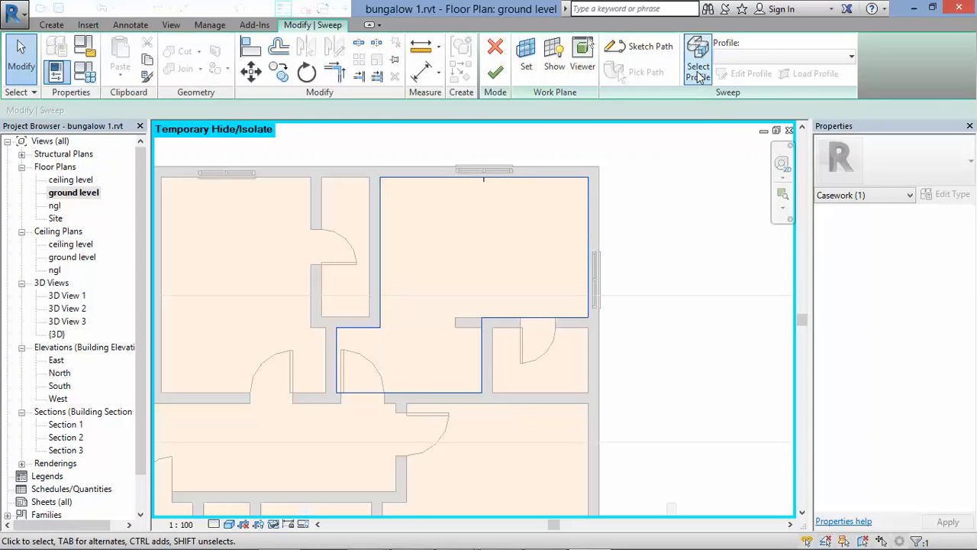
click(646, 46)
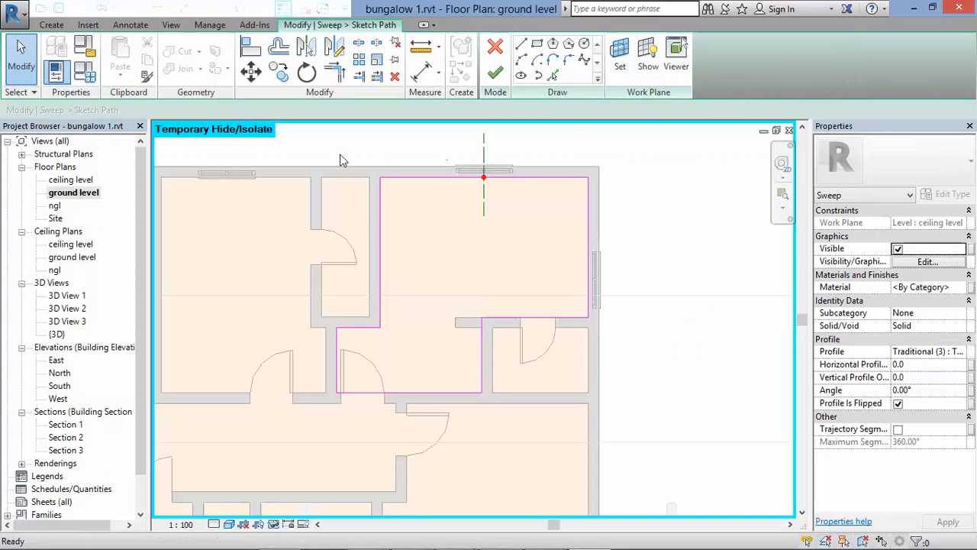
drag(310, 150, 648, 408)
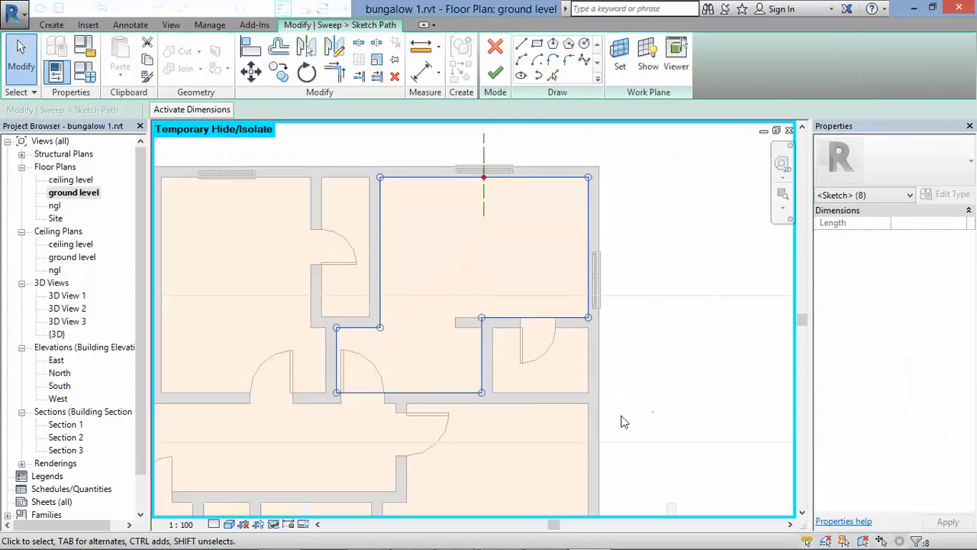
click(676, 346)
Step: Inspect the individual sweep path segments at the wall top in the South elevation
double_click(59, 386)
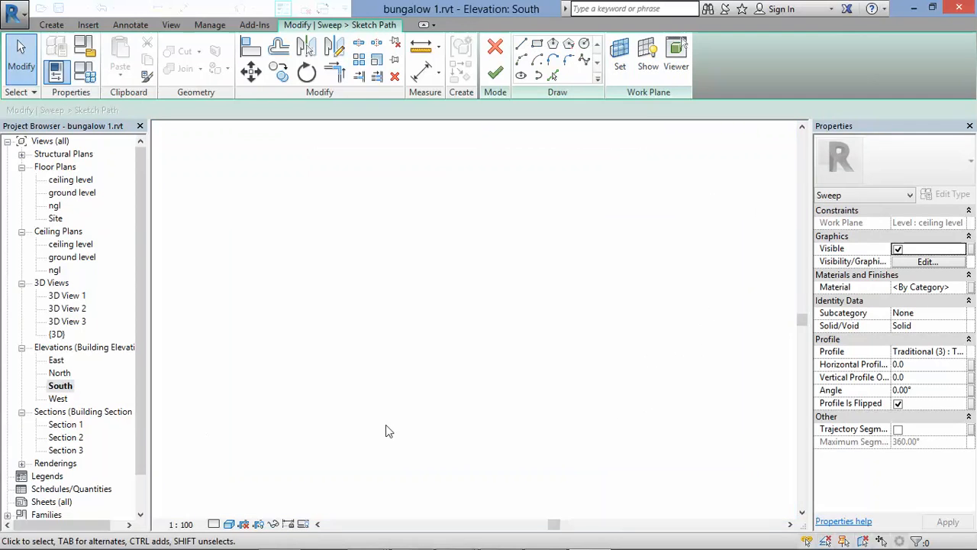
scroll(481, 292, up, 2)
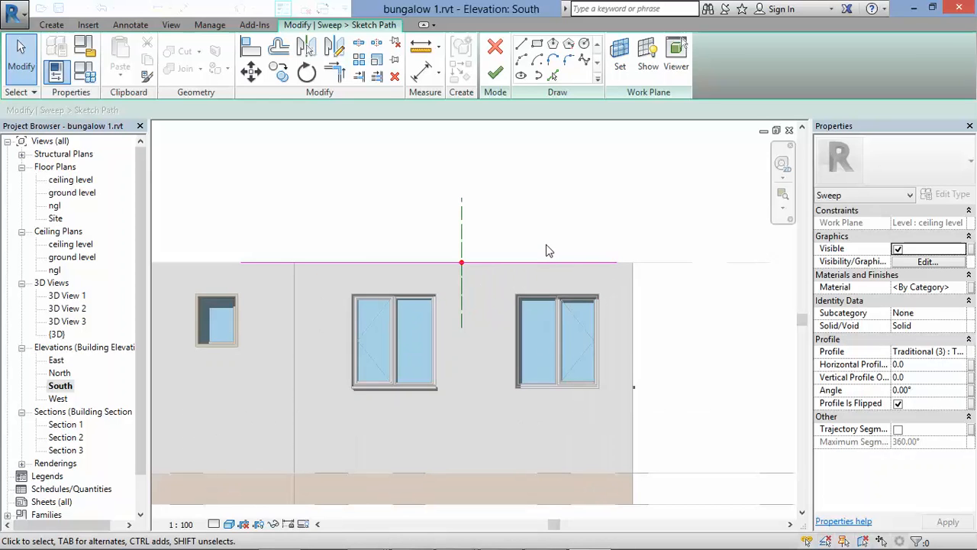
click(500, 262)
click(447, 303)
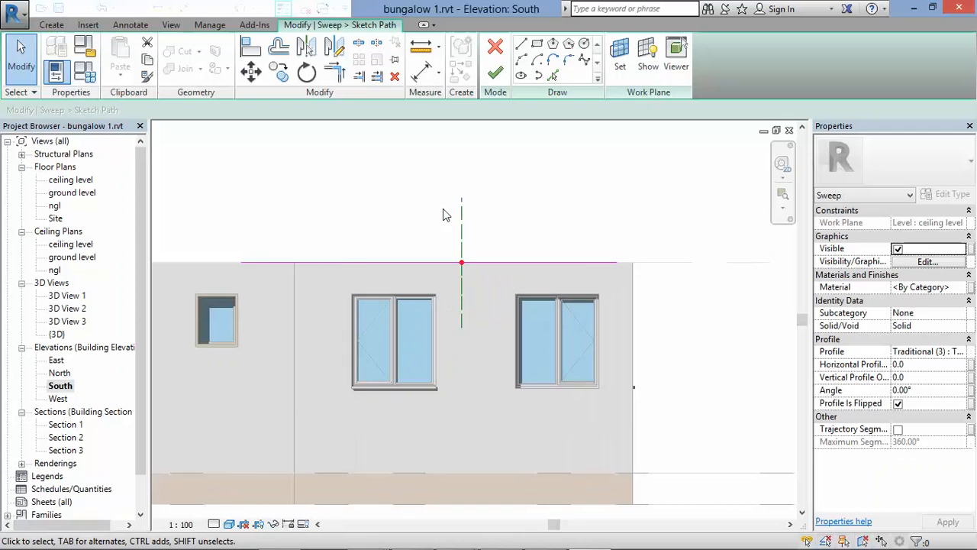
click(282, 263)
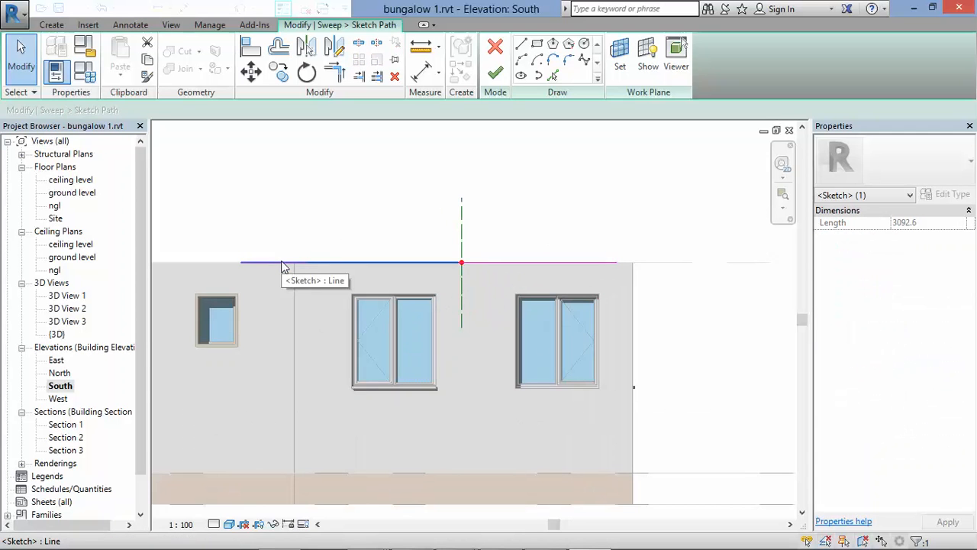
click(320, 294)
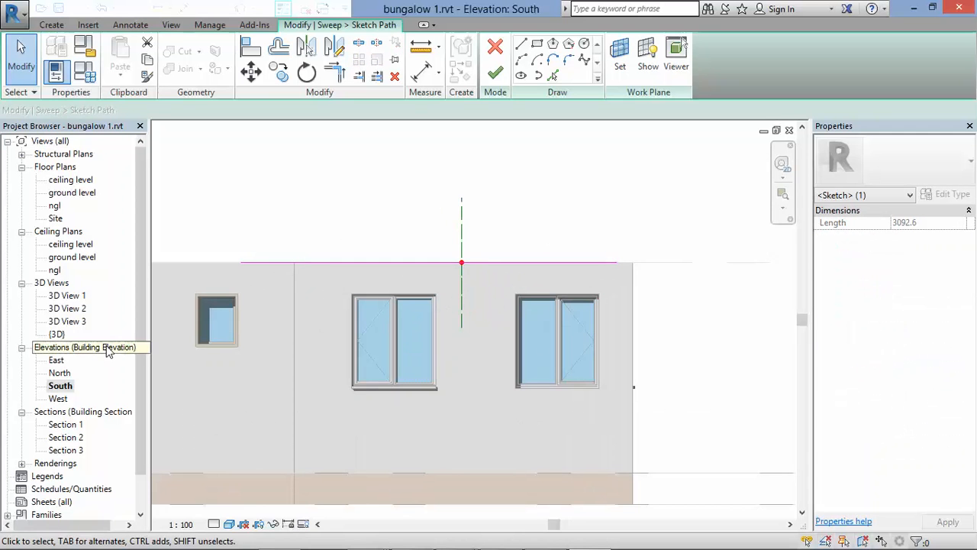
Step: Finish the sweep path and sweep, deleting the ceiling-level sweep element, and close the in-place casework model
click(498, 74)
click(498, 72)
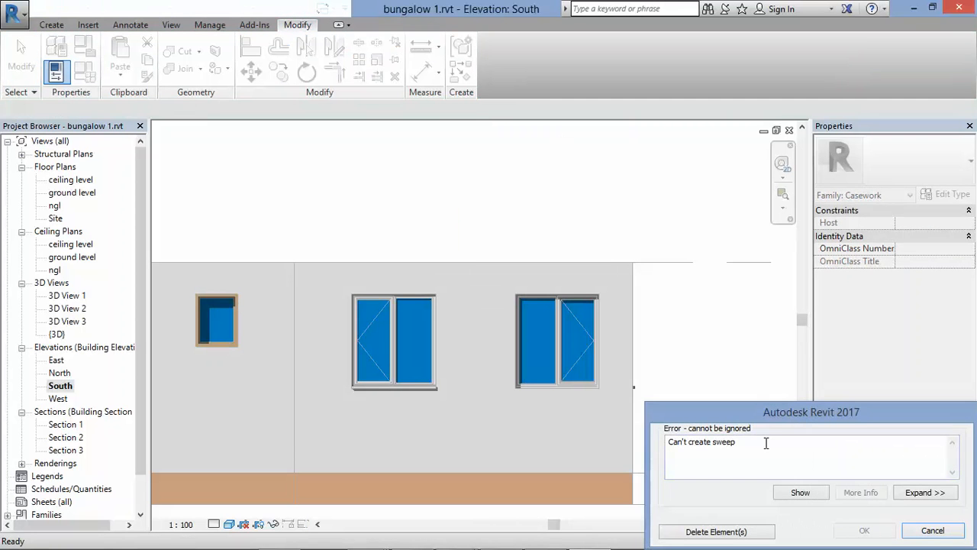
click(717, 531)
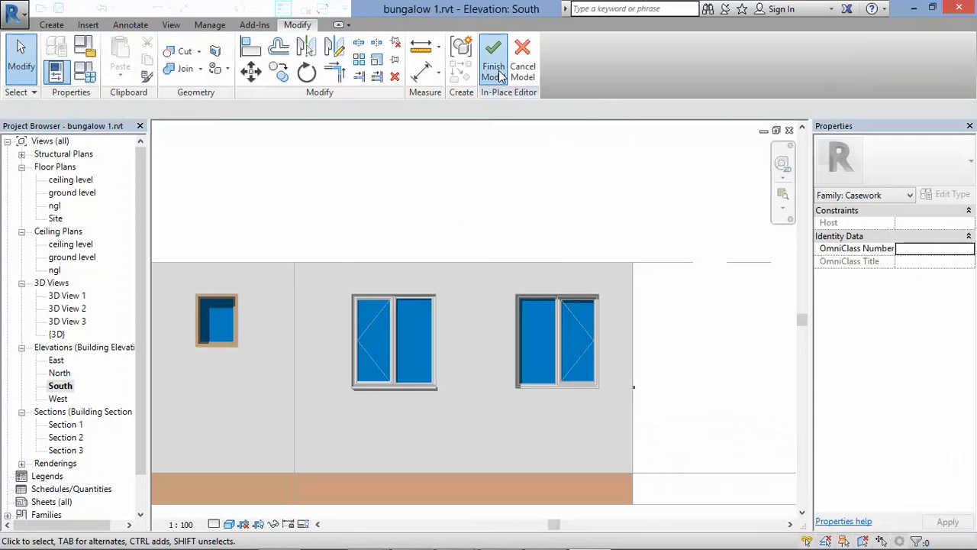
click(495, 72)
click(524, 293)
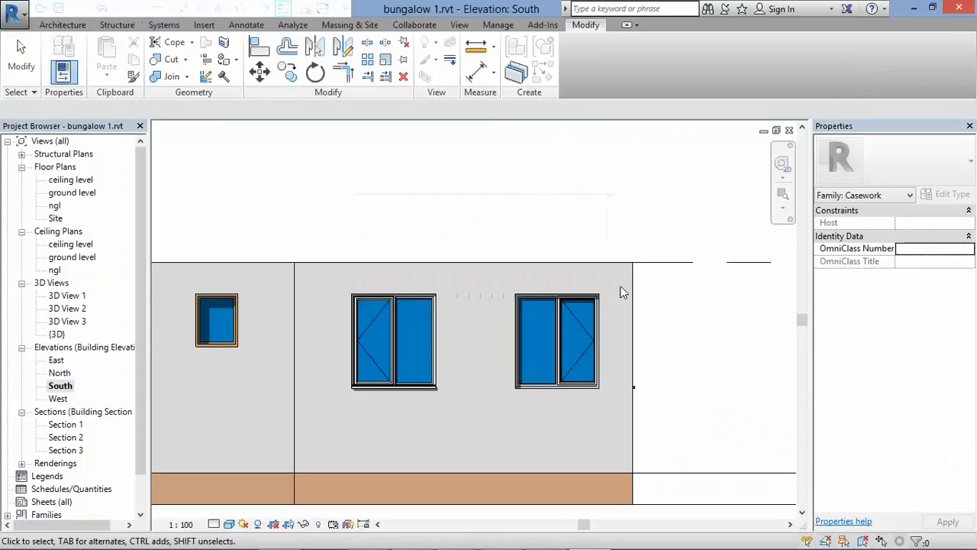
Step: Start a new in-place component in the Casework category from the ground level floor plan
double_click(71, 192)
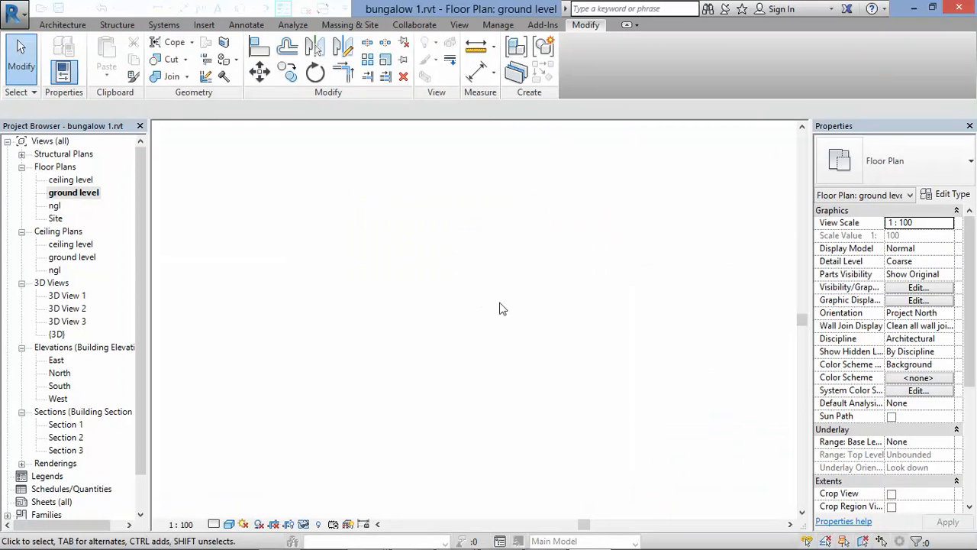
scroll(469, 313, up, 2)
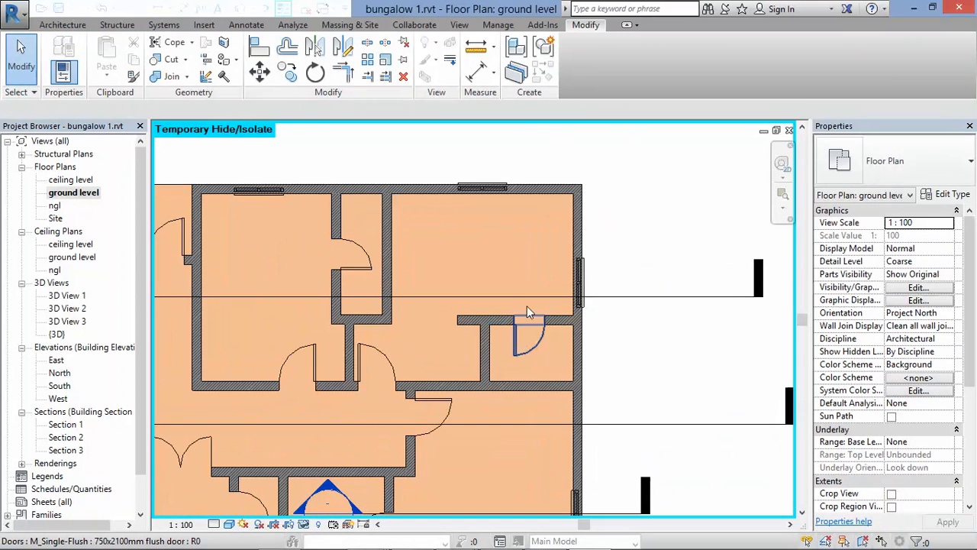
scroll(384, 342, up, 1)
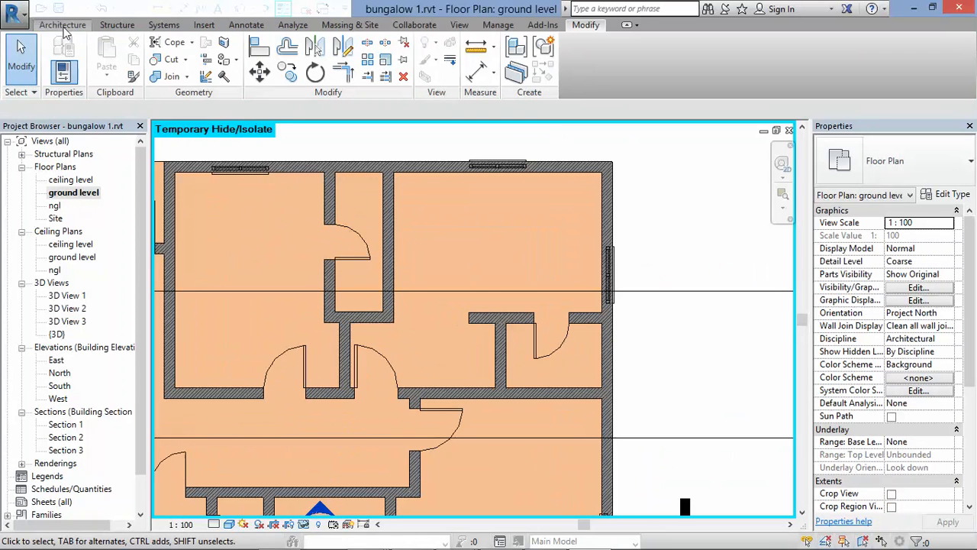
scroll(490, 280, up, 1)
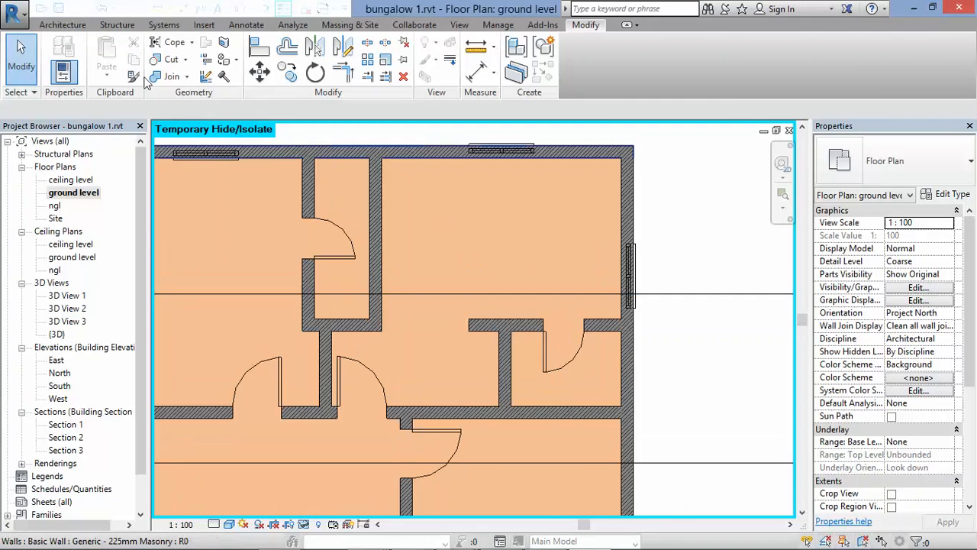
click(62, 24)
click(169, 74)
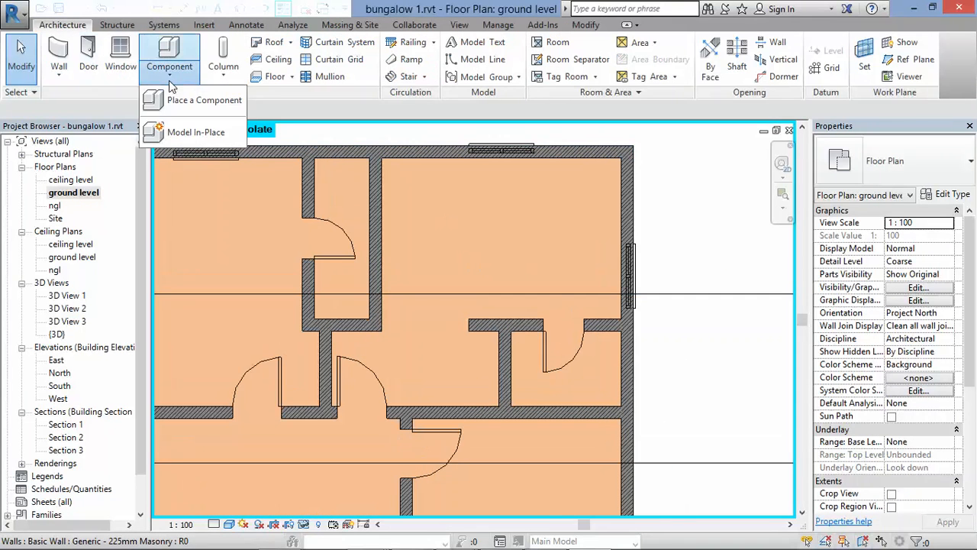
click(183, 131)
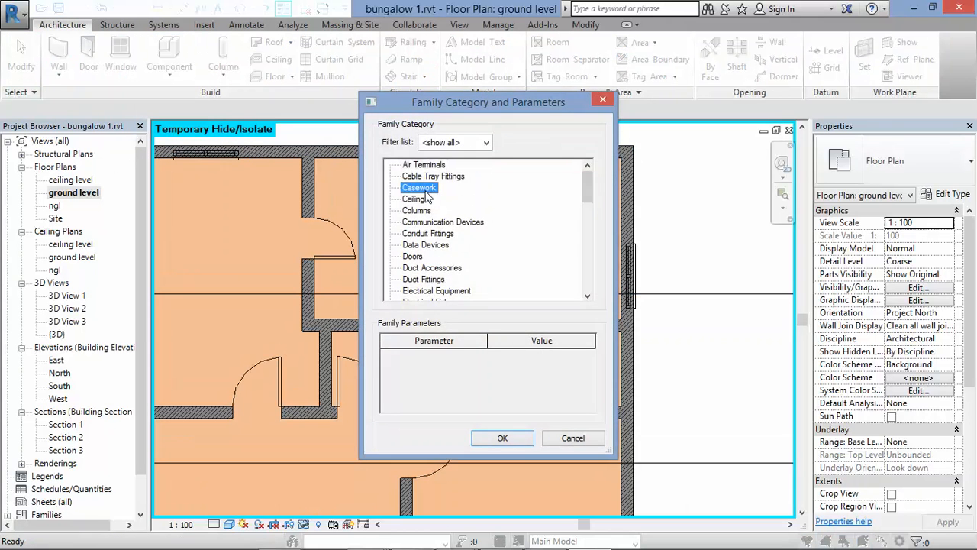
double_click(426, 191)
click(490, 307)
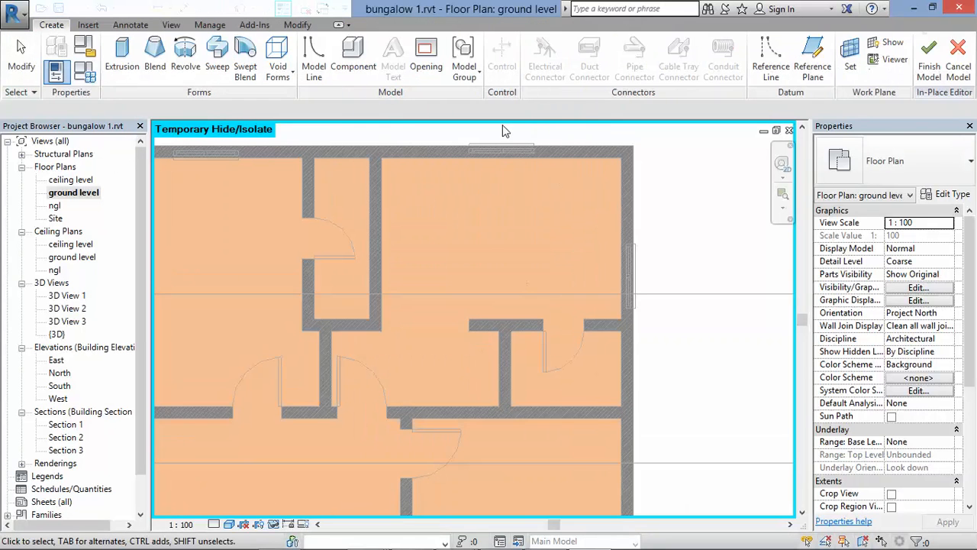
Step: Start a sweep and sketch its path by picking the inner wall faces around bedroom 2 with zero offset
click(218, 55)
click(648, 53)
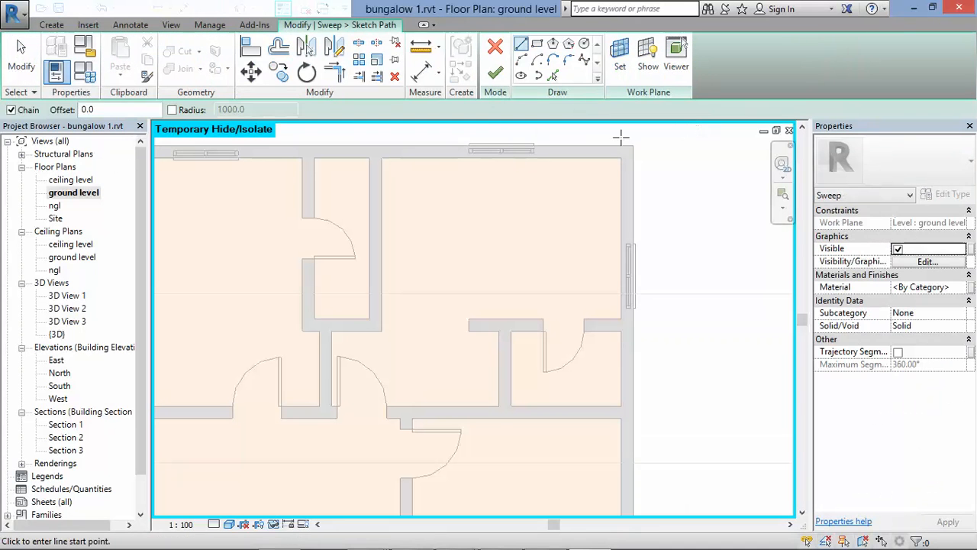
click(553, 77)
click(375, 161)
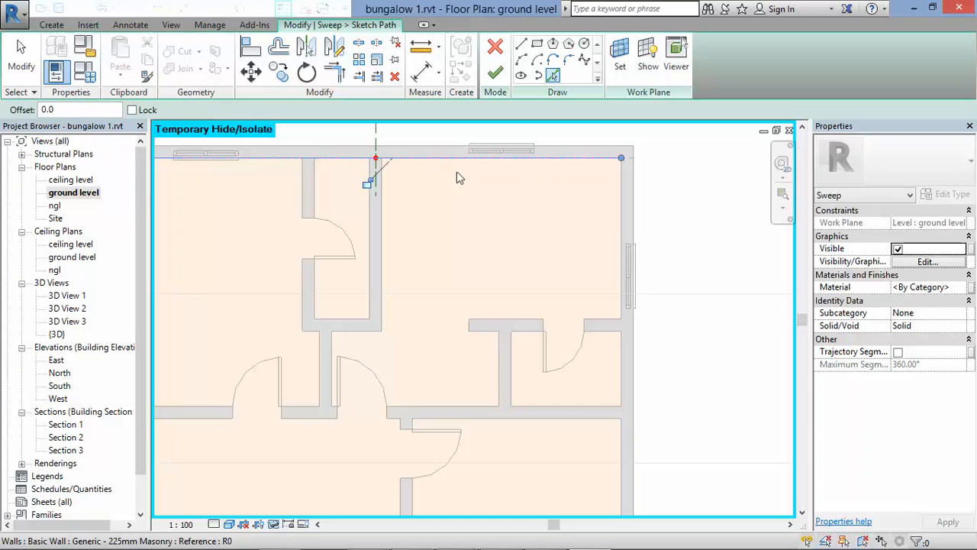
click(506, 321)
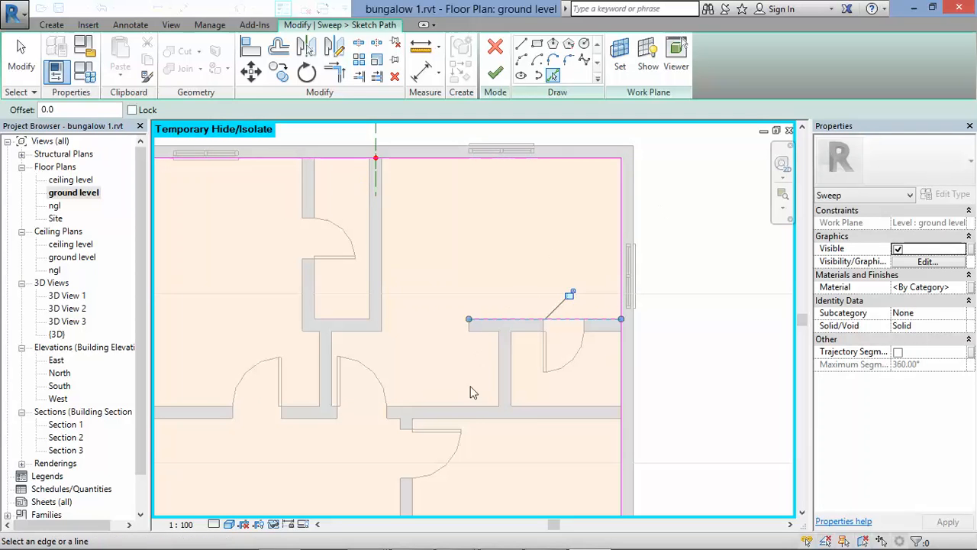
click(501, 382)
click(443, 407)
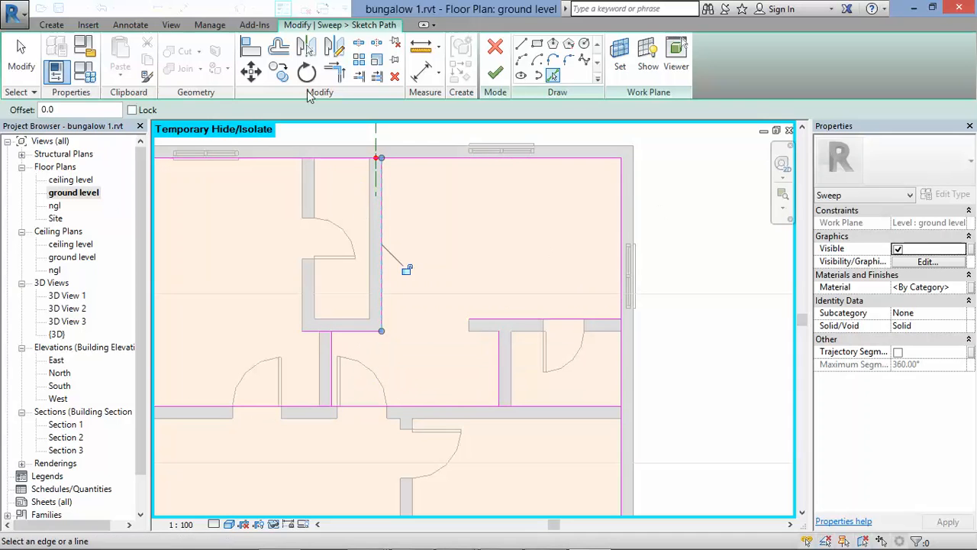
Step: Trim the sweep path lines into corners along the wardrobe wall, the door recess and the small room's wall
click(336, 74)
click(382, 163)
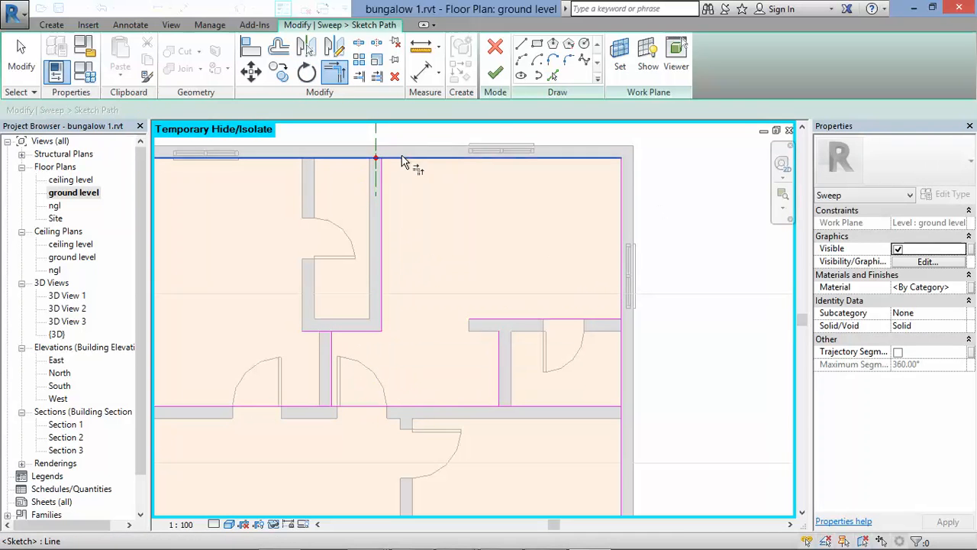
click(384, 171)
click(330, 341)
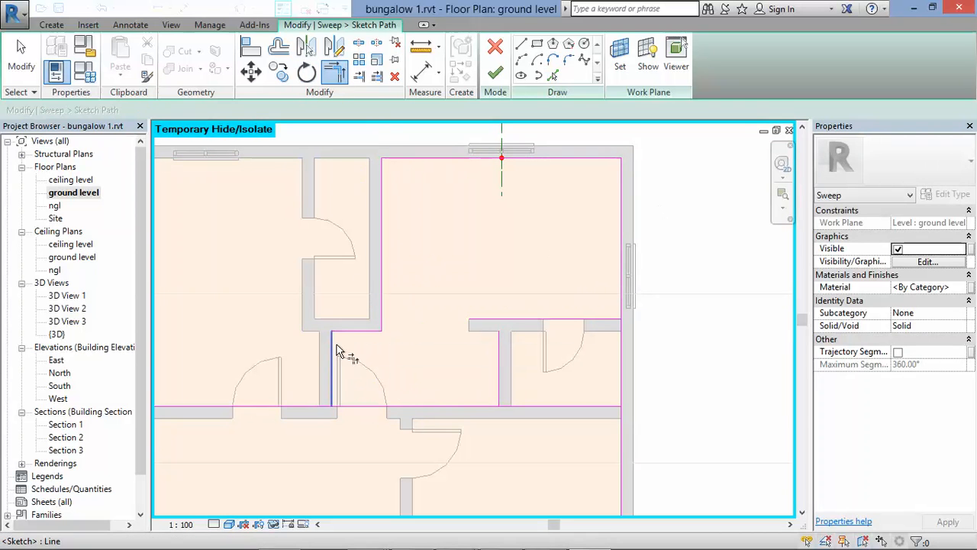
click(363, 407)
click(482, 407)
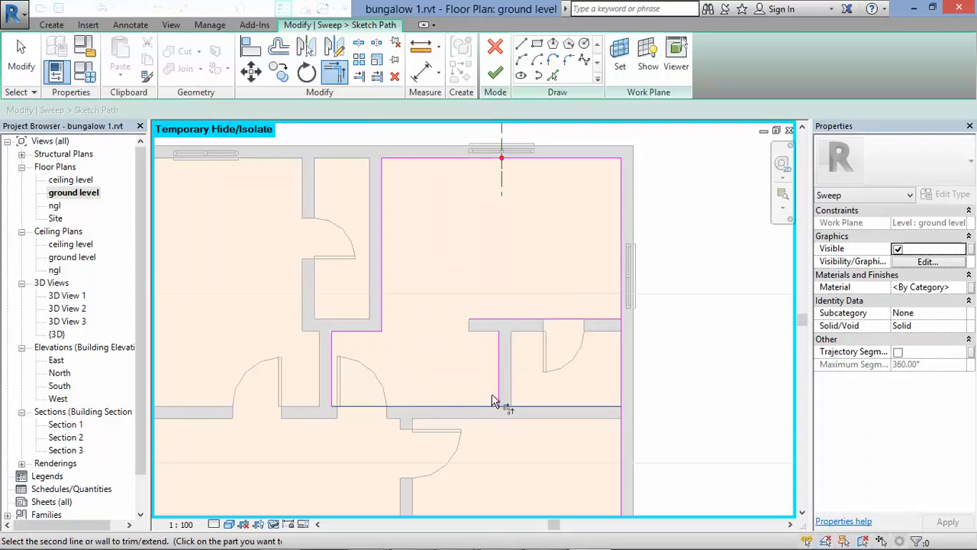
click(501, 374)
click(526, 320)
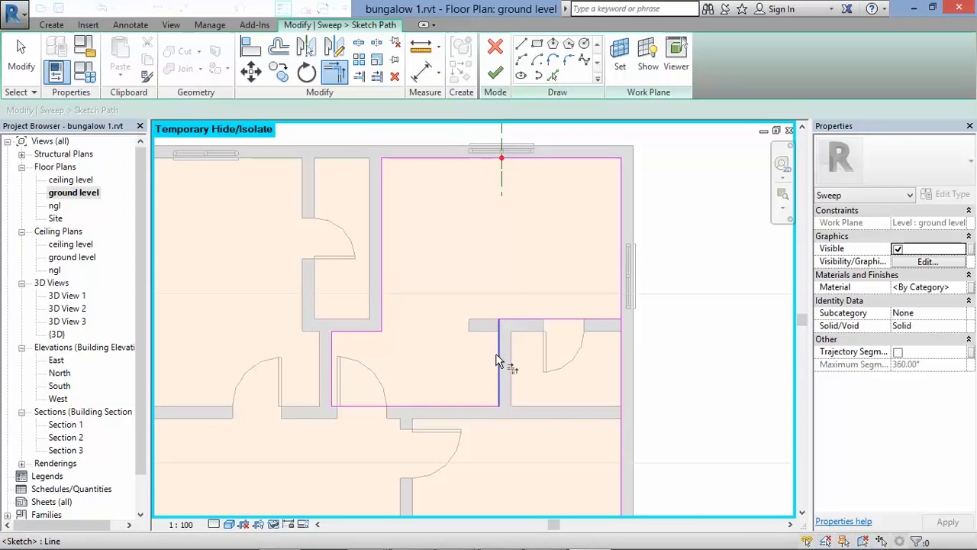
Step: Trim the path line above the small room to the inner face of the exterior side wall and finish the sweep path
scroll(491, 369, down, 2)
scroll(599, 362, up, 1)
click(562, 328)
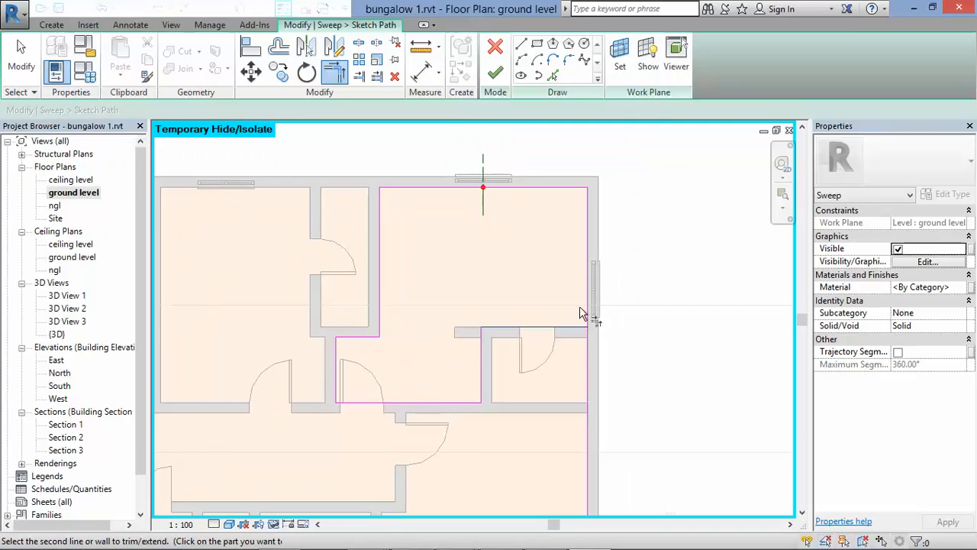
click(588, 313)
click(496, 73)
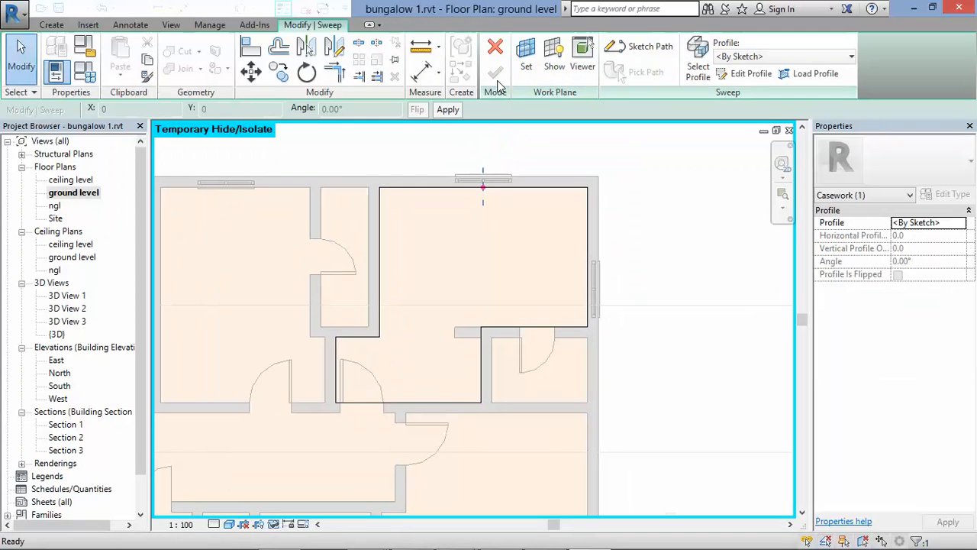
click(744, 73)
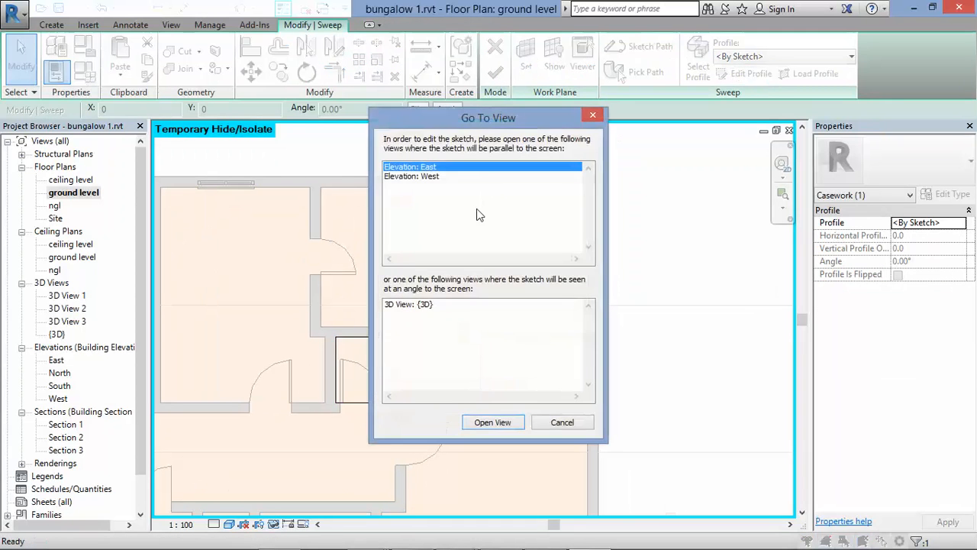
double_click(419, 177)
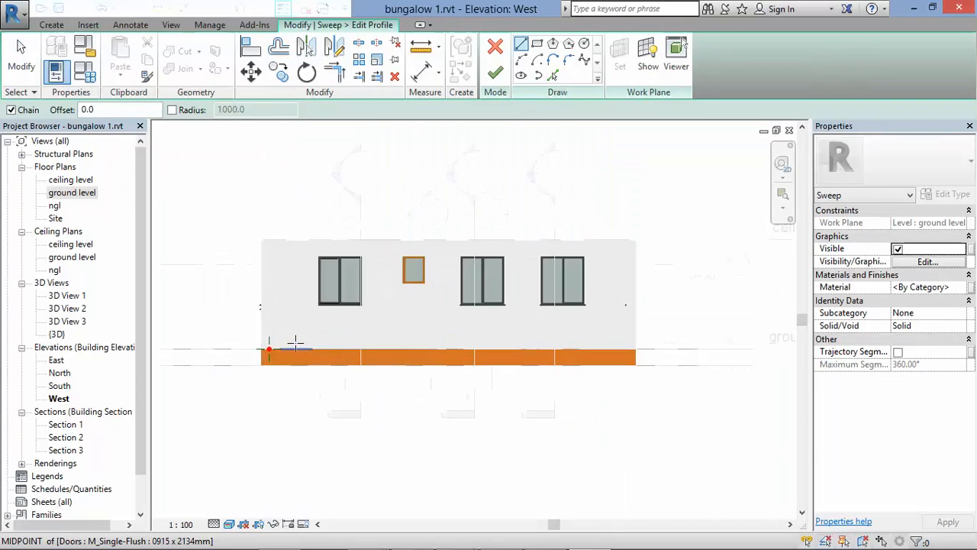
scroll(295, 343, up, 8)
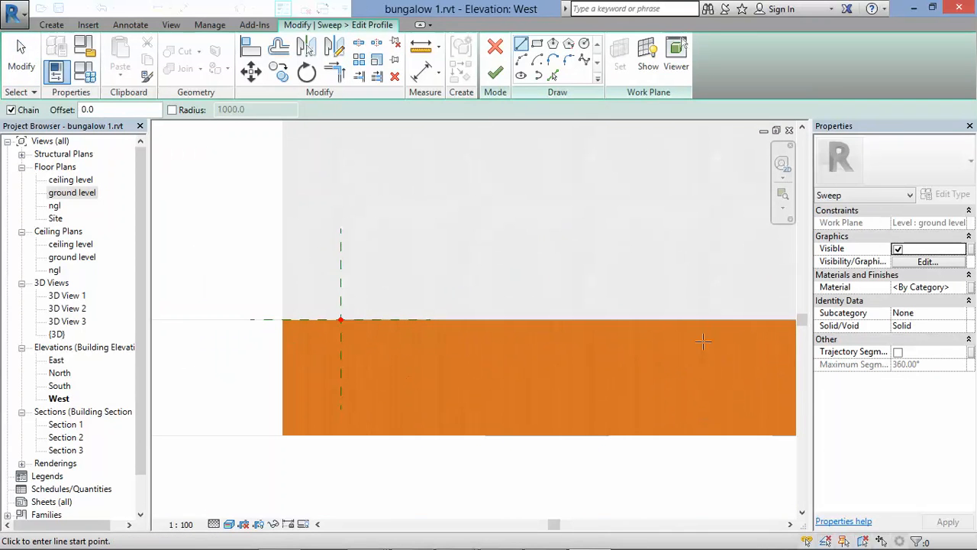
scroll(342, 377, down, 1)
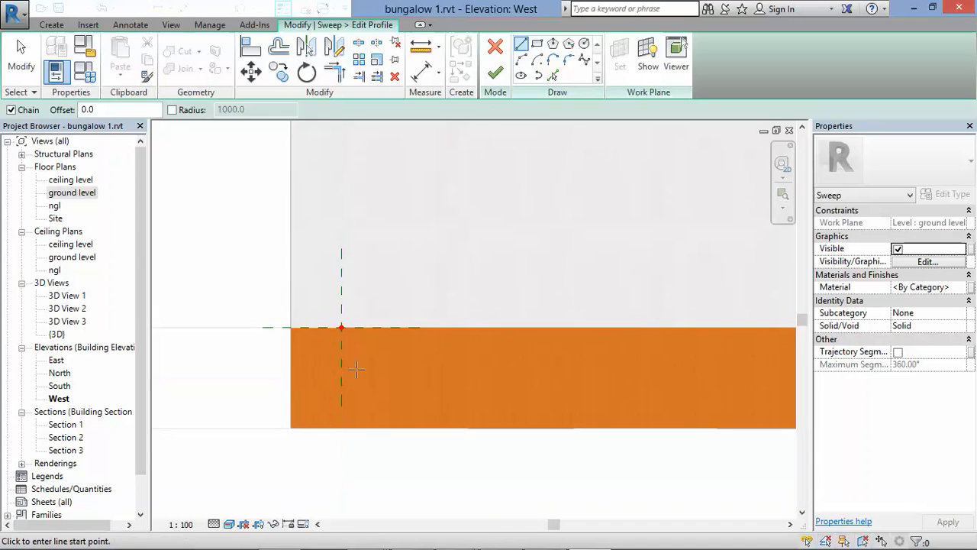
key(Escape)
key(Escape)
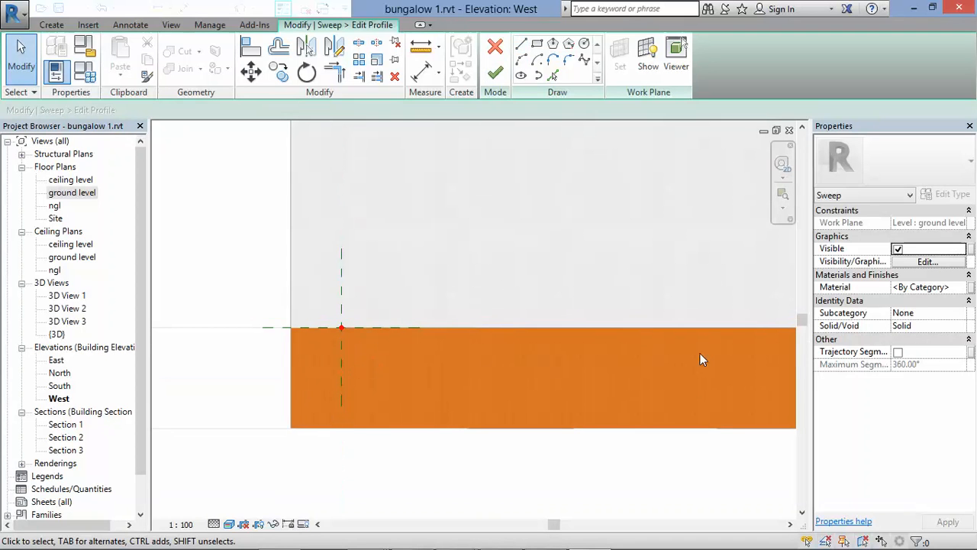
click(495, 73)
click(921, 533)
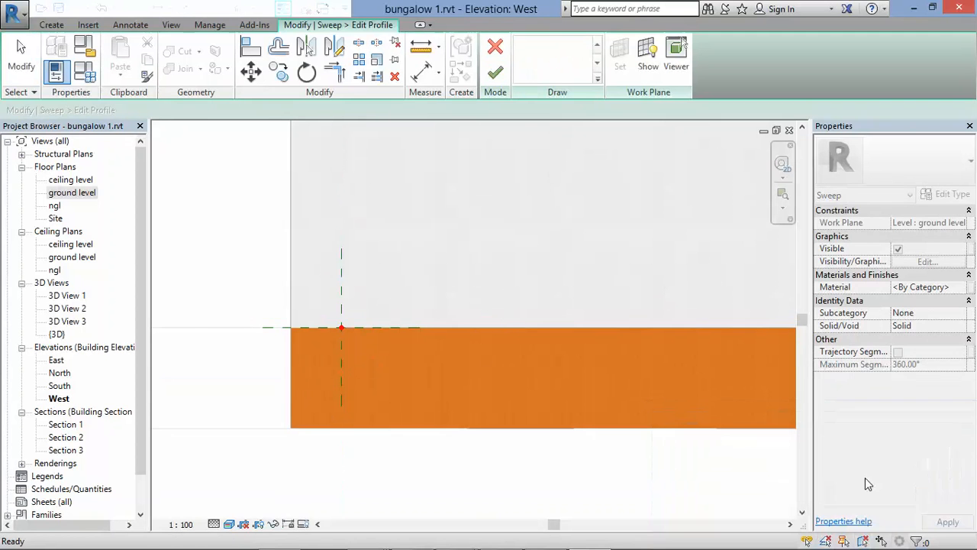
scroll(472, 329, down, 1)
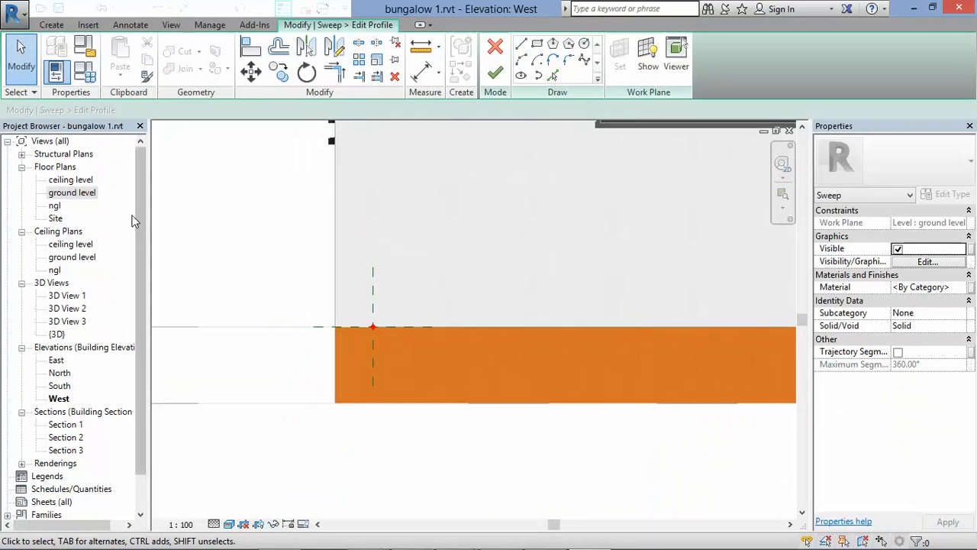
double_click(71, 192)
scroll(450, 343, up, 1)
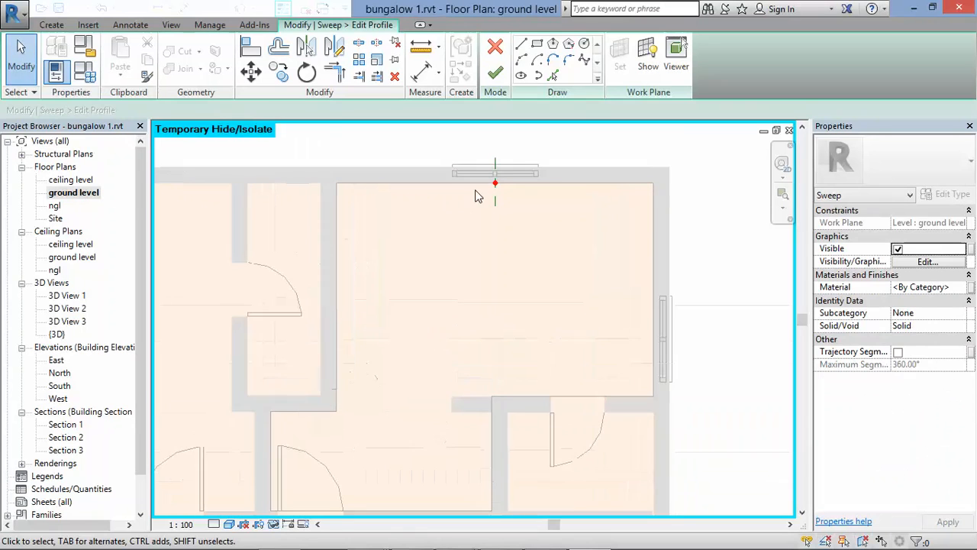
click(497, 187)
scroll(495, 183, up, 3)
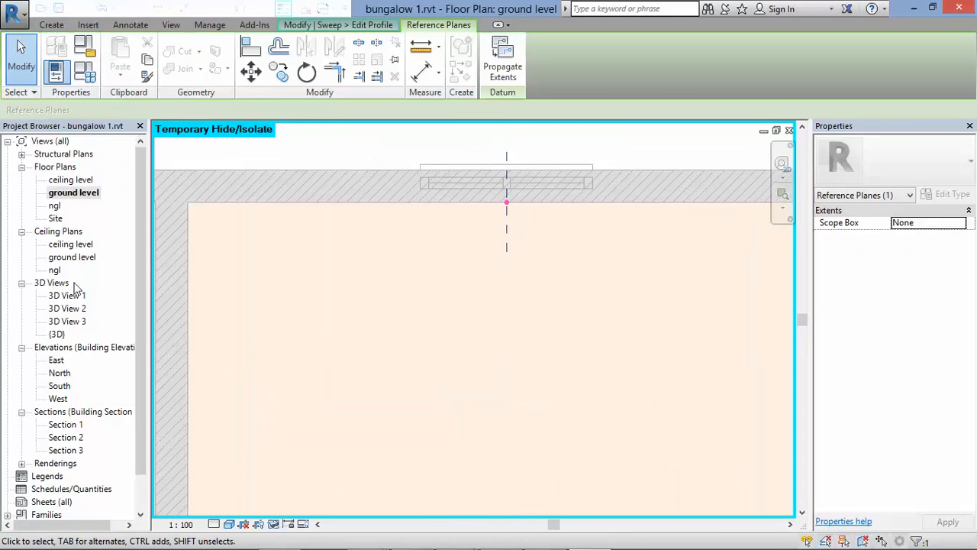
scroll(557, 251, down, 3)
click(548, 302)
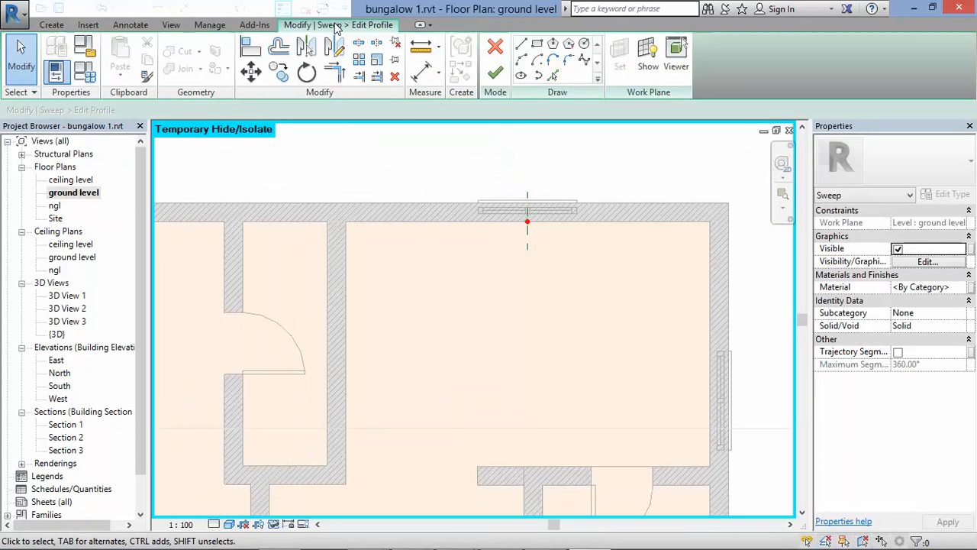
click(553, 75)
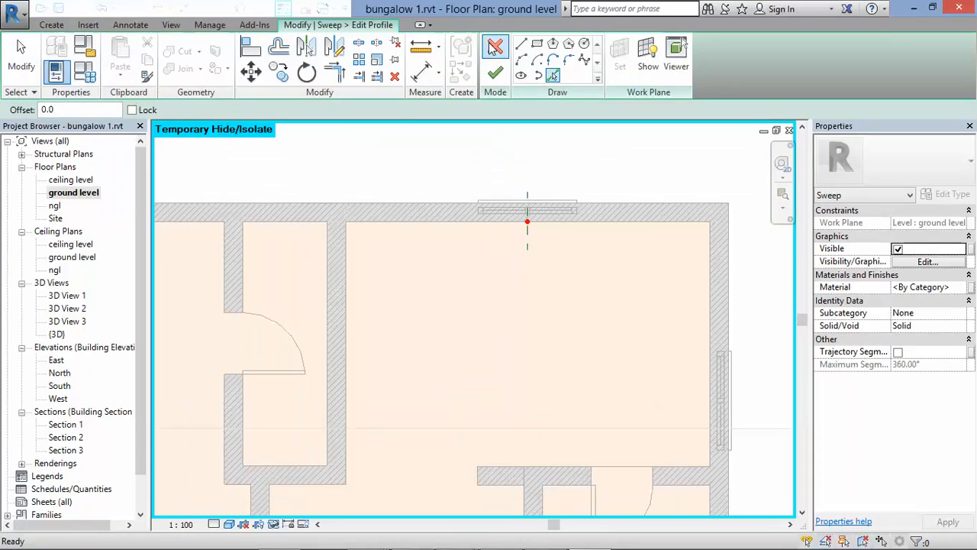
click(495, 47)
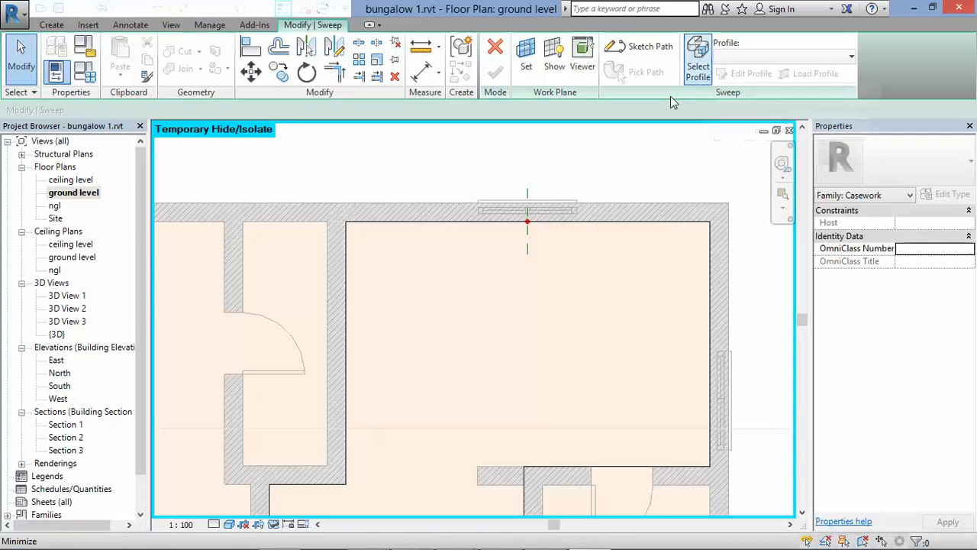
Step: Assign the Traditional (3) profile to the sweep and try to finish the sweep
click(694, 68)
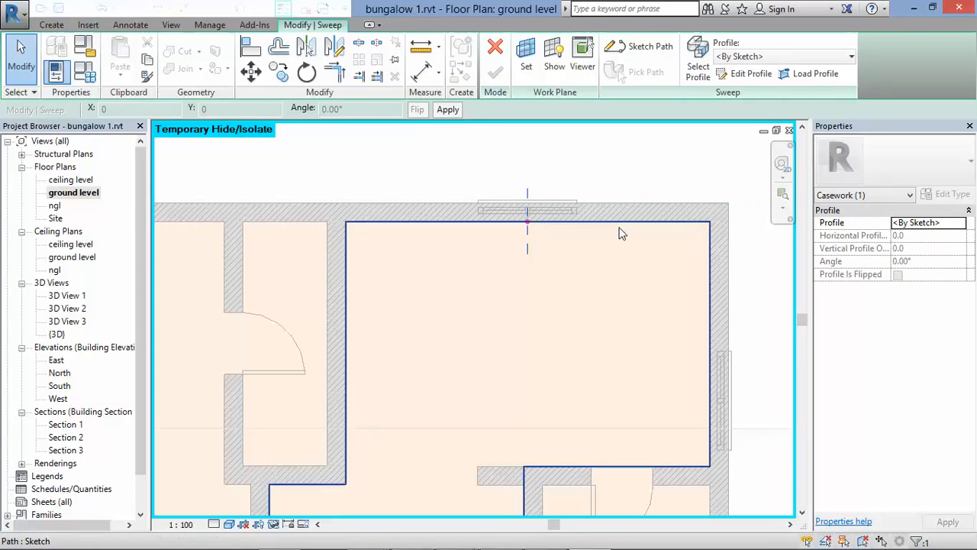
click(962, 223)
scroll(876, 290, down, 10)
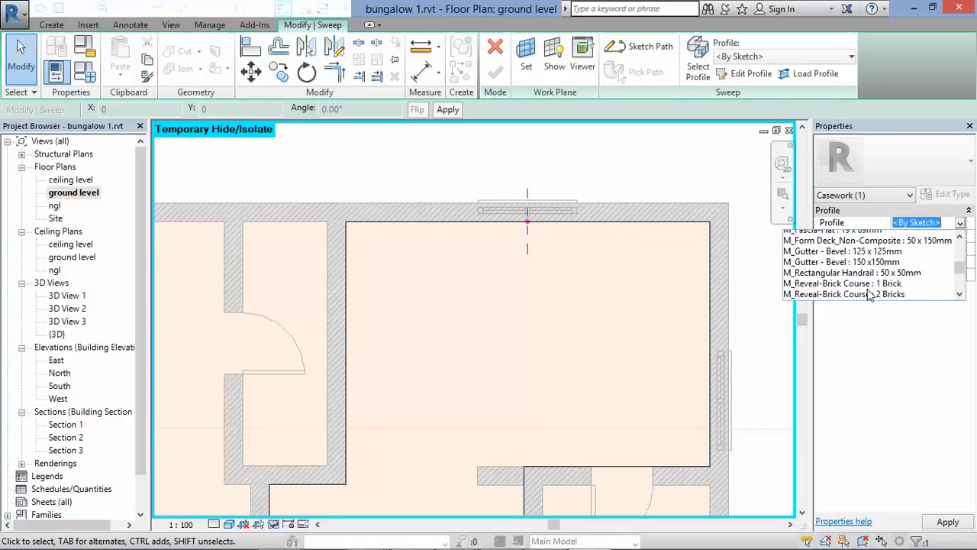
click(876, 290)
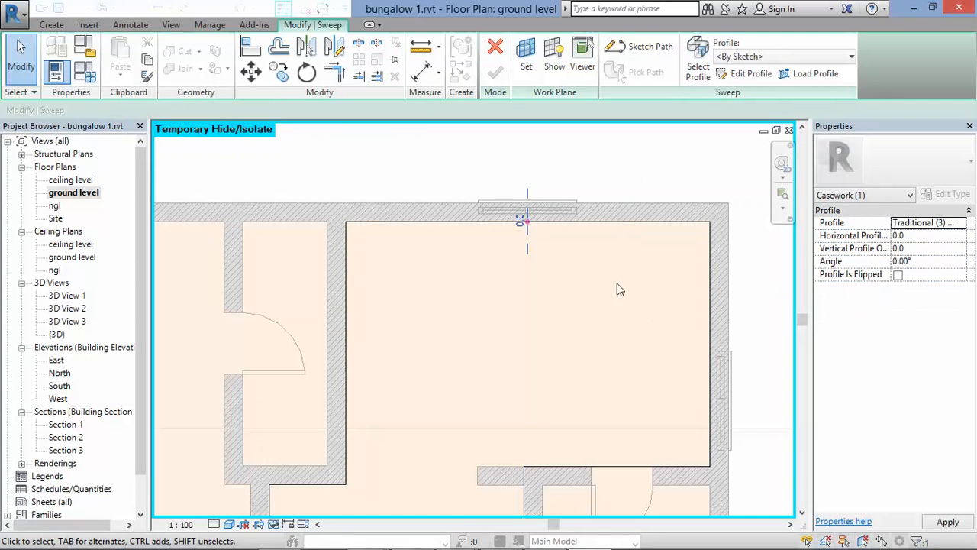
click(498, 72)
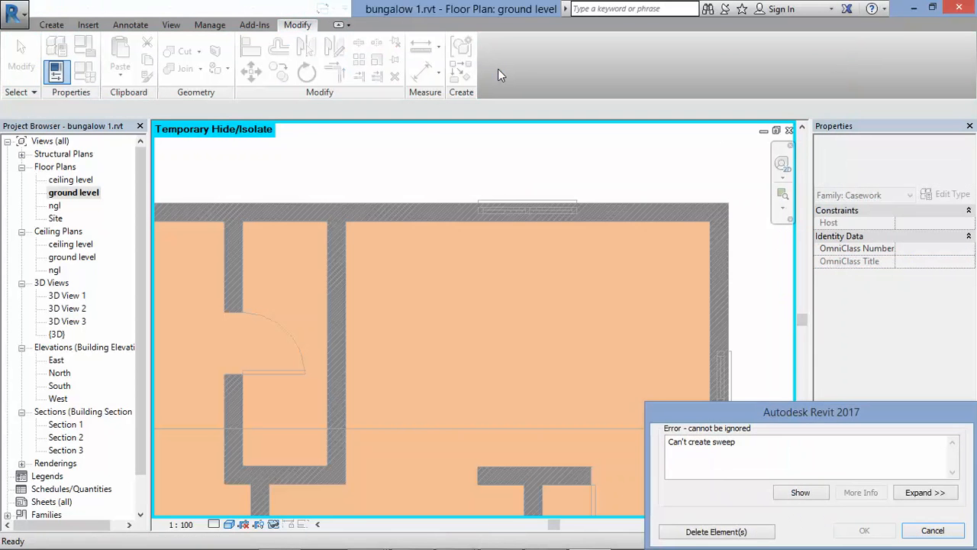
click(934, 530)
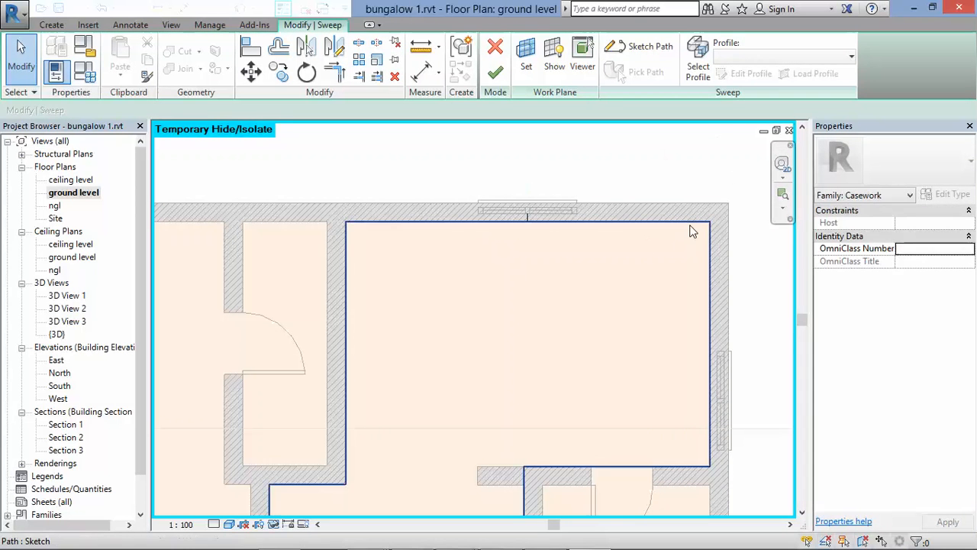
Step: Reopen the sweep path sketch and trim the lines into a closed rectangle around the main part of bedroom 2
scroll(583, 256, down, 2)
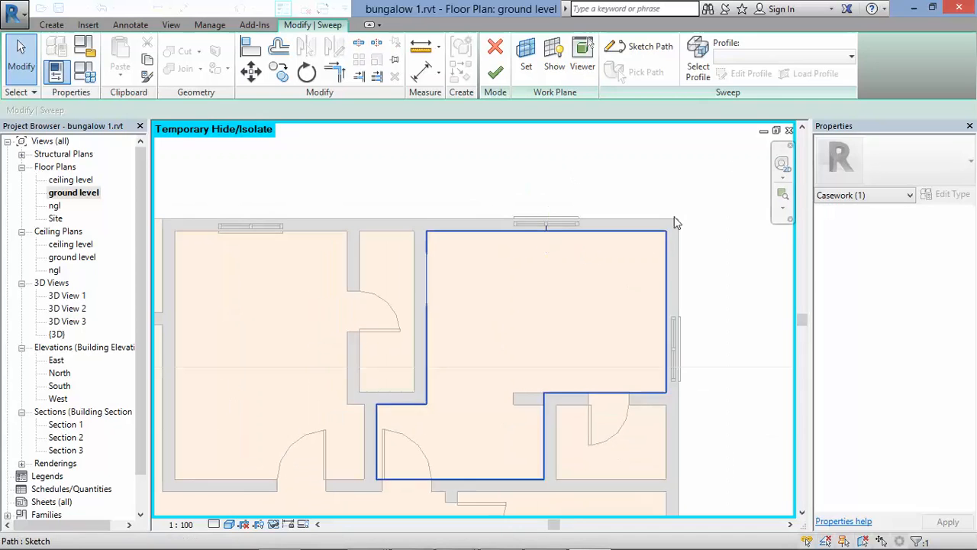
click(625, 46)
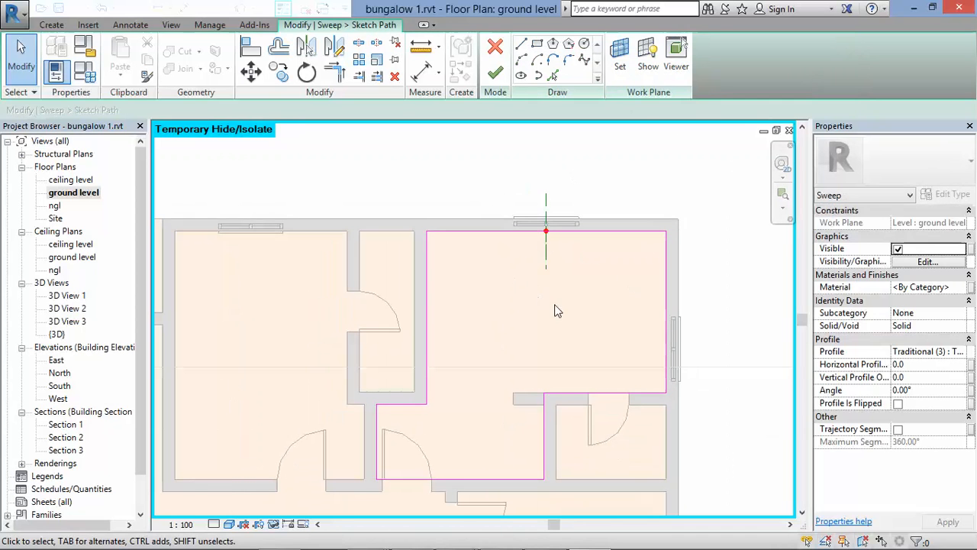
click(334, 76)
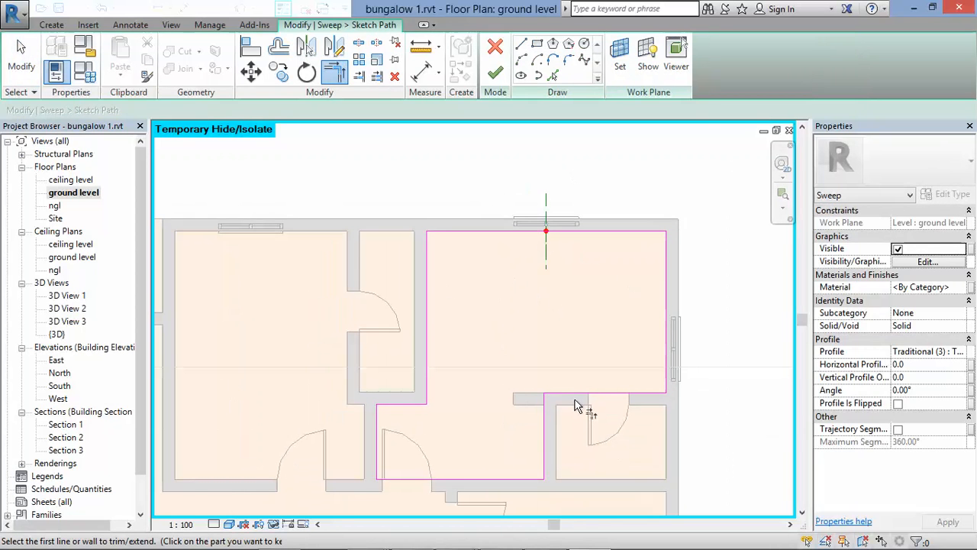
click(572, 394)
click(432, 364)
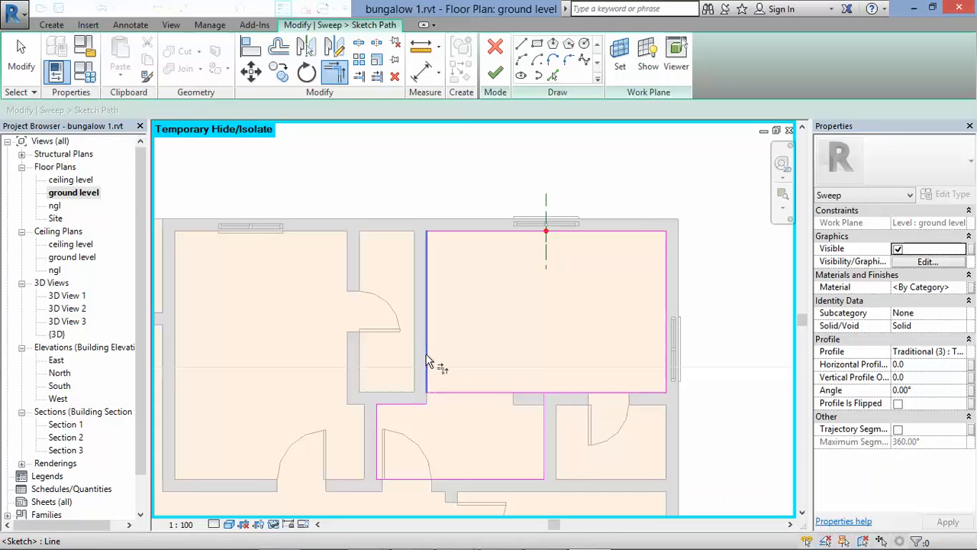
Step: Delete the leftover path lines around the door recess and finish the sweep path
key(Escape)
click(545, 439)
key(Delete)
click(523, 479)
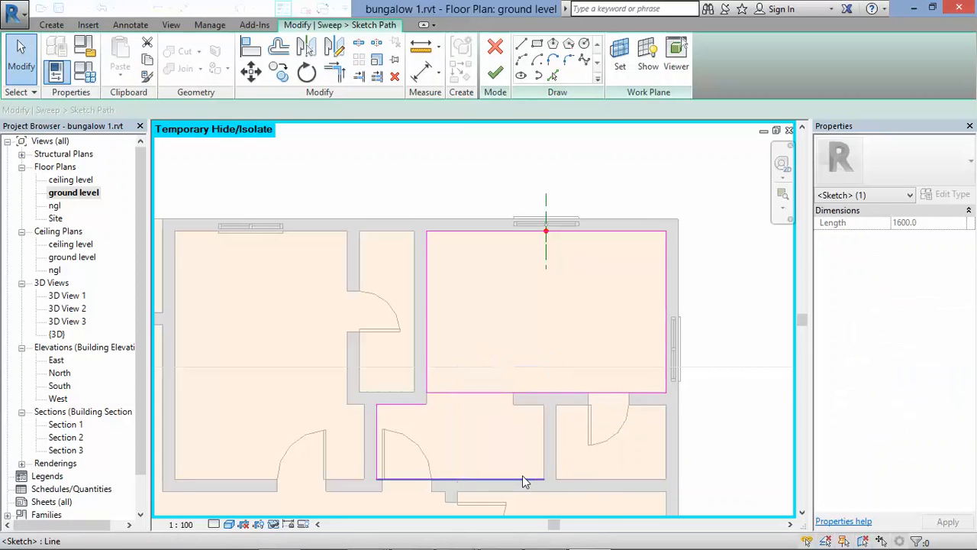
key(Delete)
click(373, 436)
key(Delete)
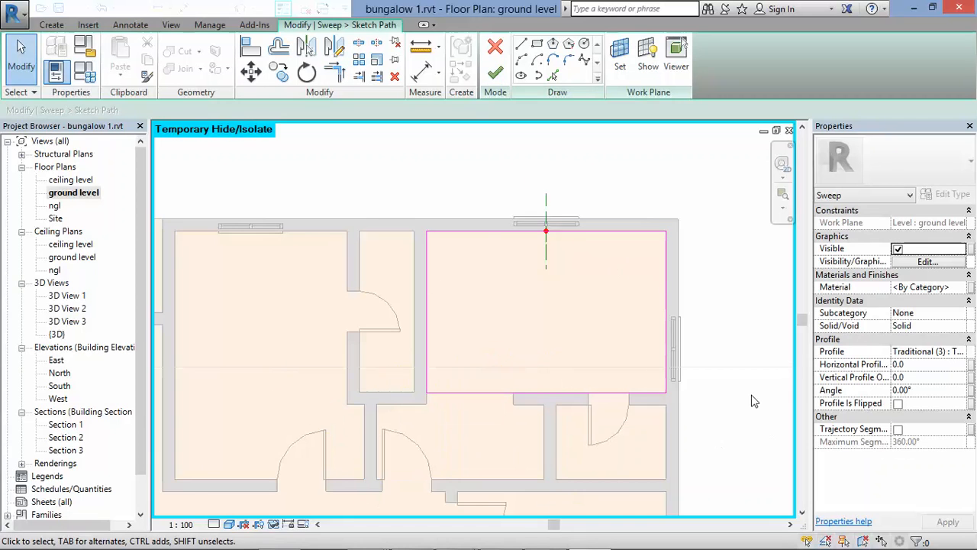
scroll(752, 395, up, 1)
scroll(717, 406, down, 1)
click(497, 73)
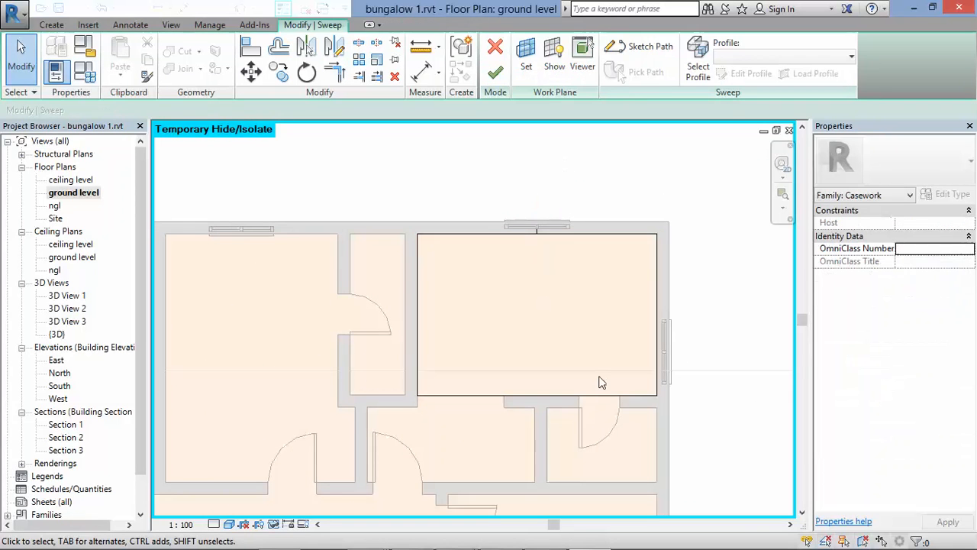
Step: Try to finish the sweep along the rectangular path with the Traditional (3) profile
click(701, 71)
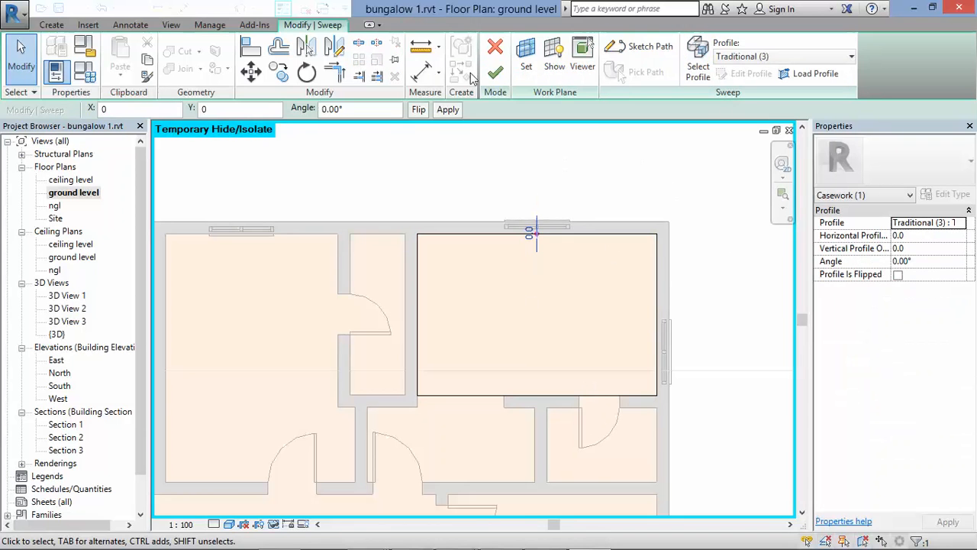
click(494, 74)
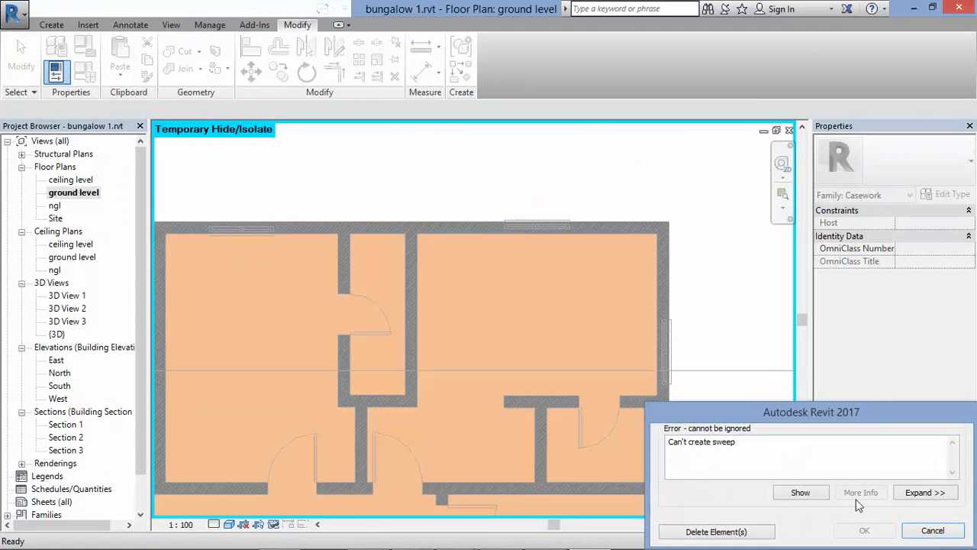
click(933, 531)
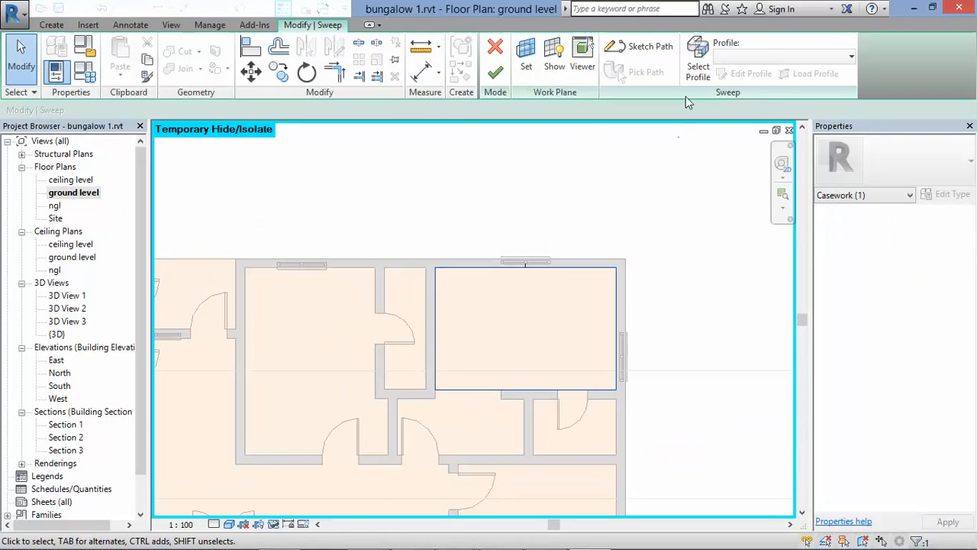
Step: Change the sweep profile to Traditional (2)
click(698, 67)
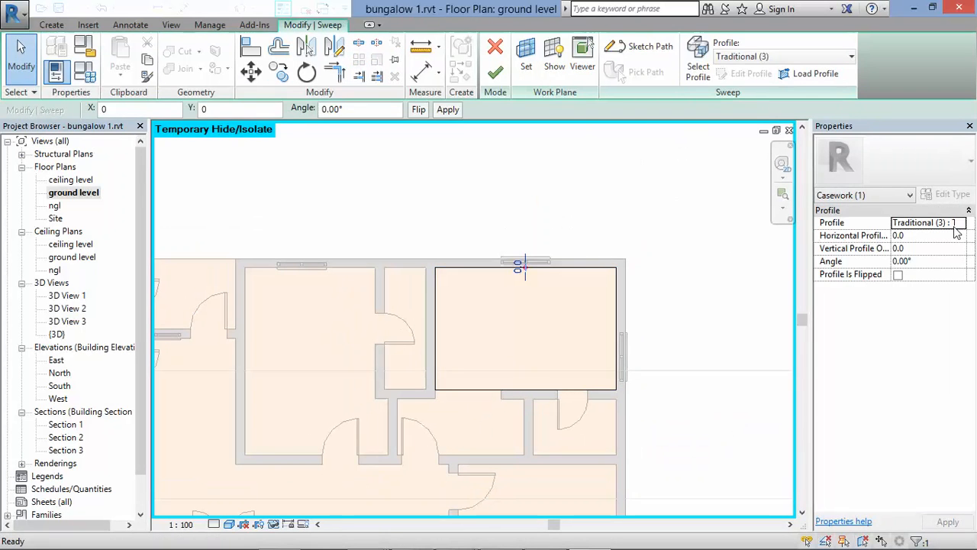
click(960, 223)
click(878, 279)
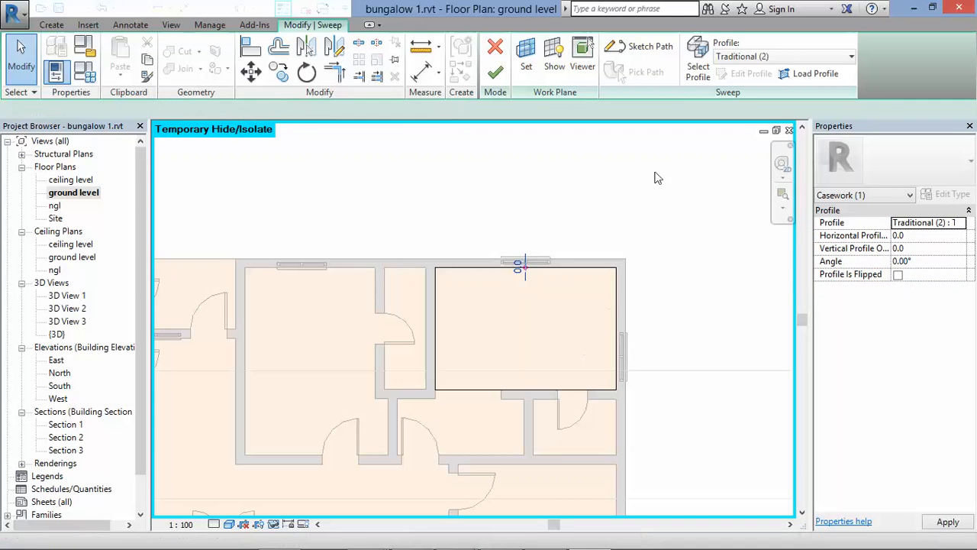
Step: Finish the Traditional (2) sweep and its in-place model, and check the cornice in Section 3
click(495, 74)
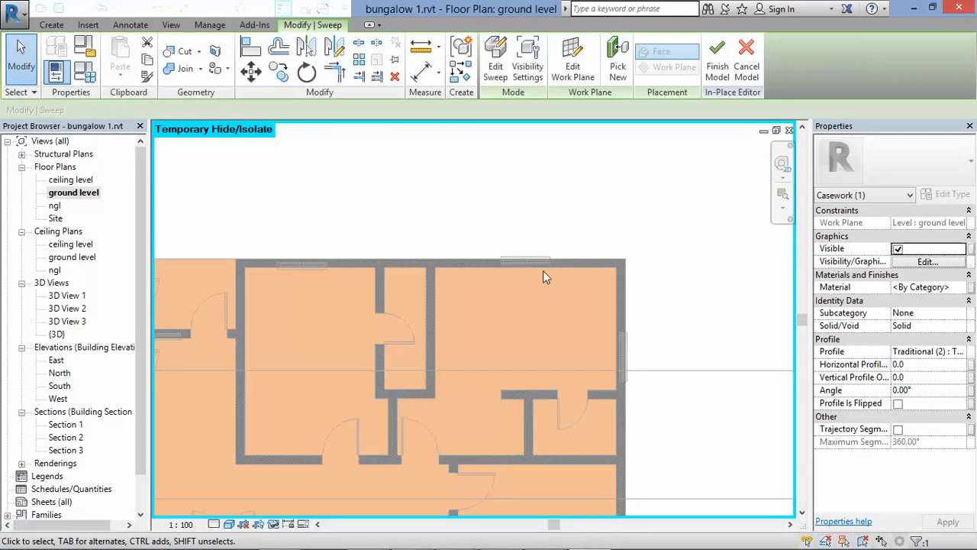
click(718, 59)
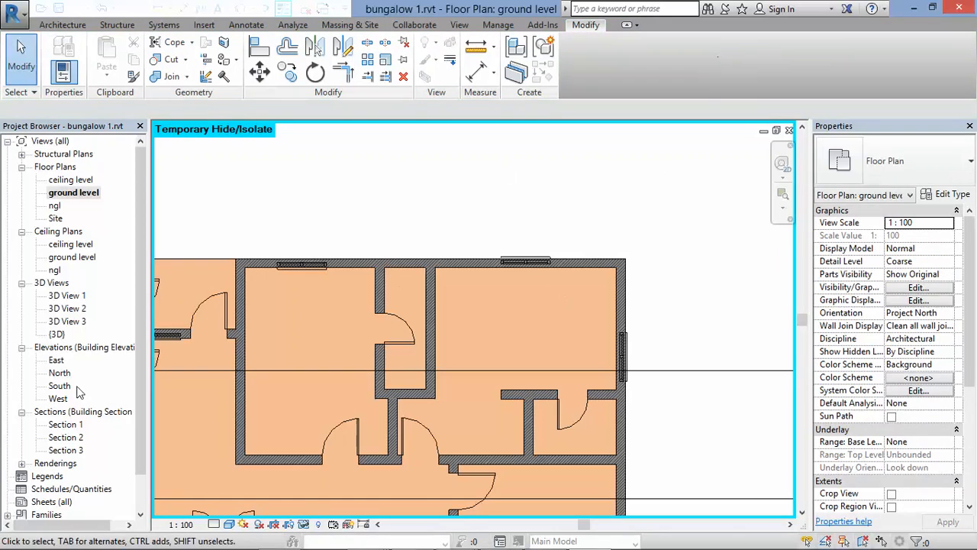
double_click(66, 450)
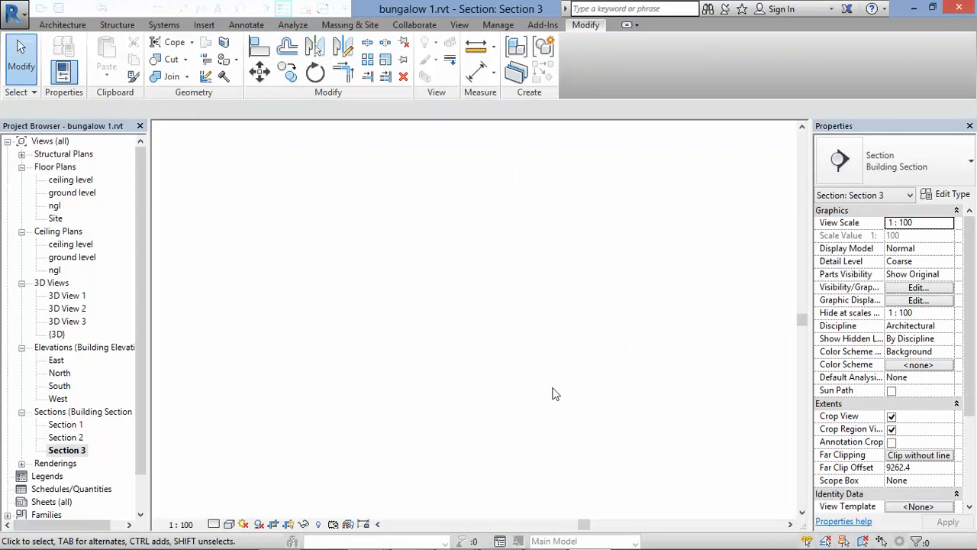
scroll(351, 298, down, 2)
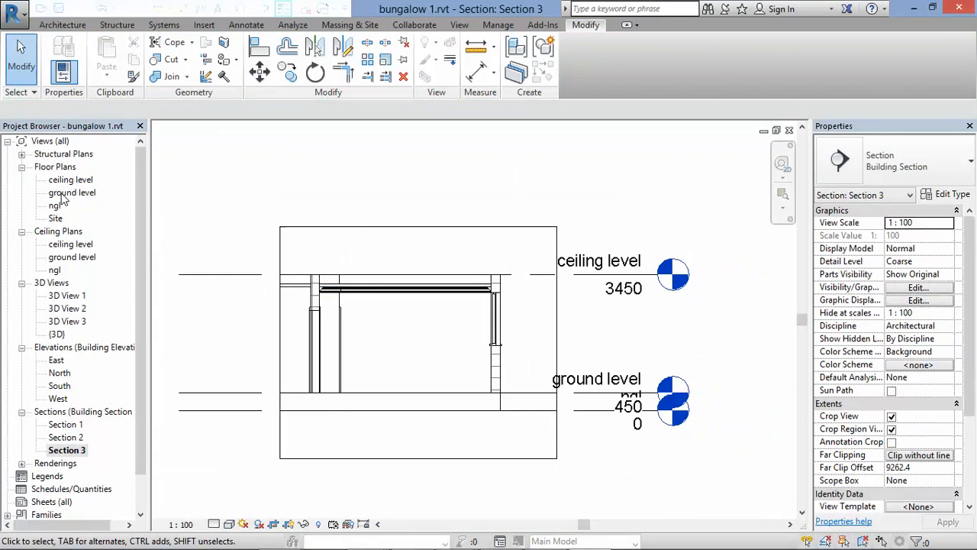
Step: Return to the ground level plan and view Section 2 from its section line through bedroom 2
double_click(65, 193)
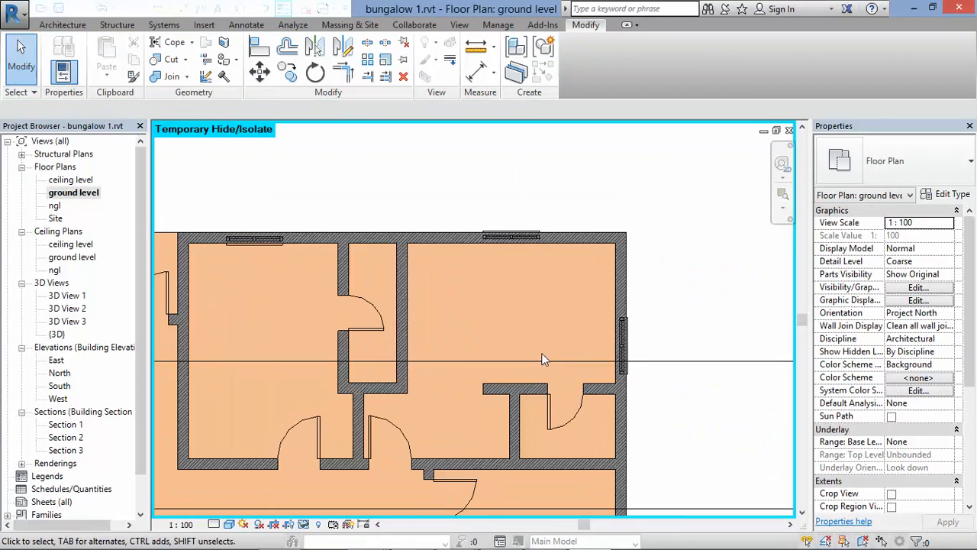
click(541, 356)
right_click(520, 359)
click(564, 257)
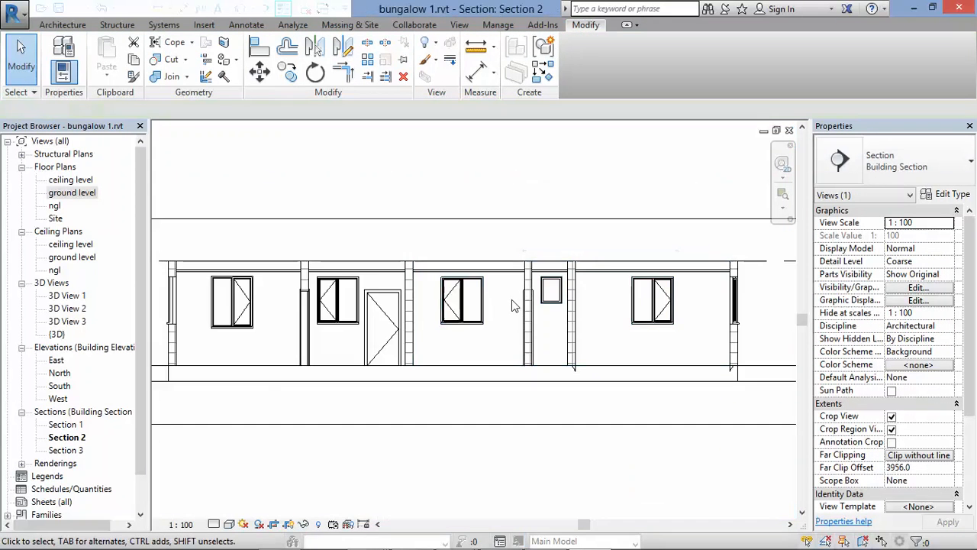
Step: Place a camera in bedroom 2 on the ground level plan and select the floor-level cornice in the new perspective view
double_click(72, 193)
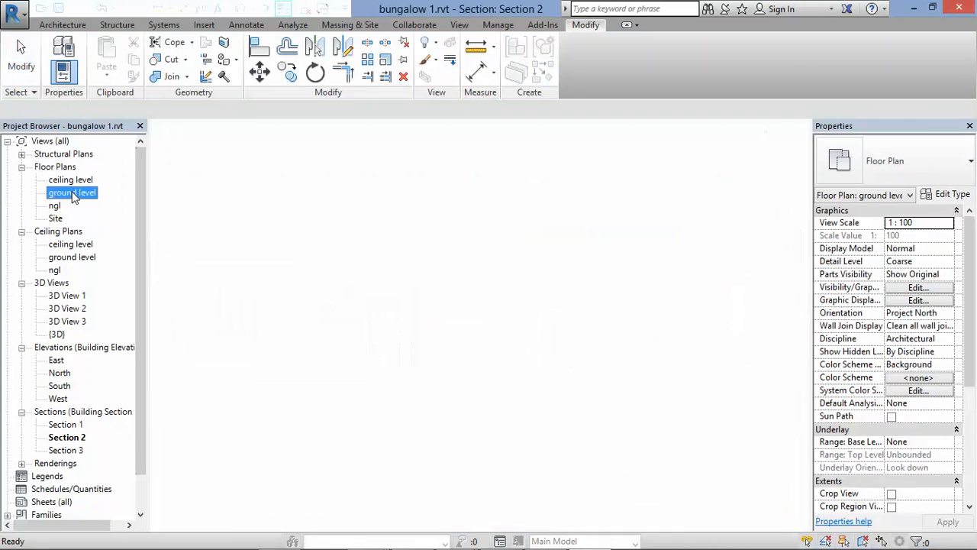
click(250, 9)
click(271, 26)
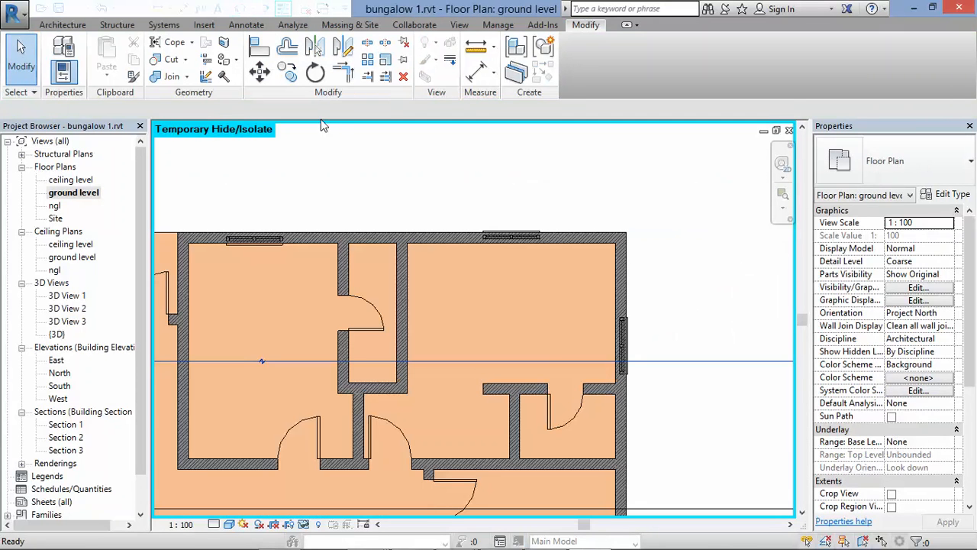
click(451, 260)
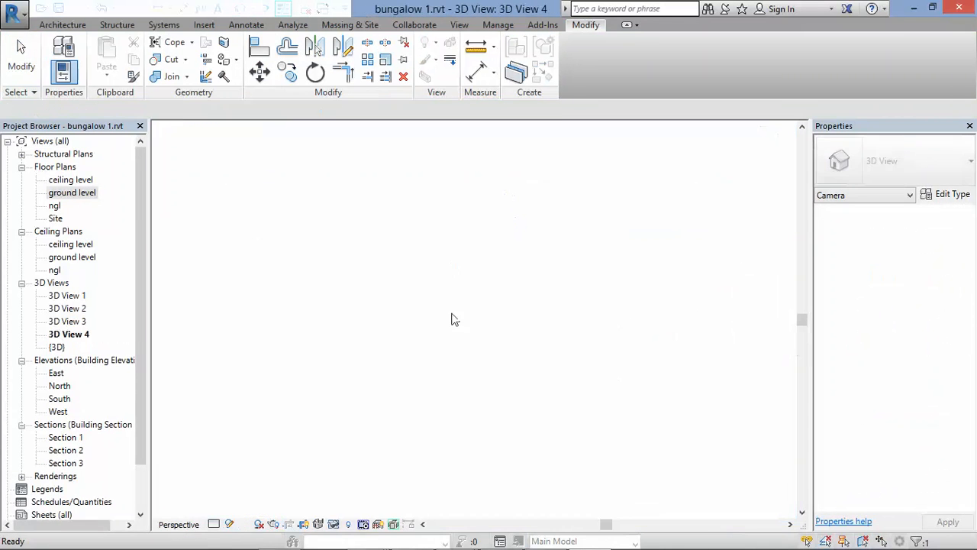
scroll(492, 267, down, 4)
drag(484, 370, 486, 448)
scroll(479, 378, up, 1)
click(480, 377)
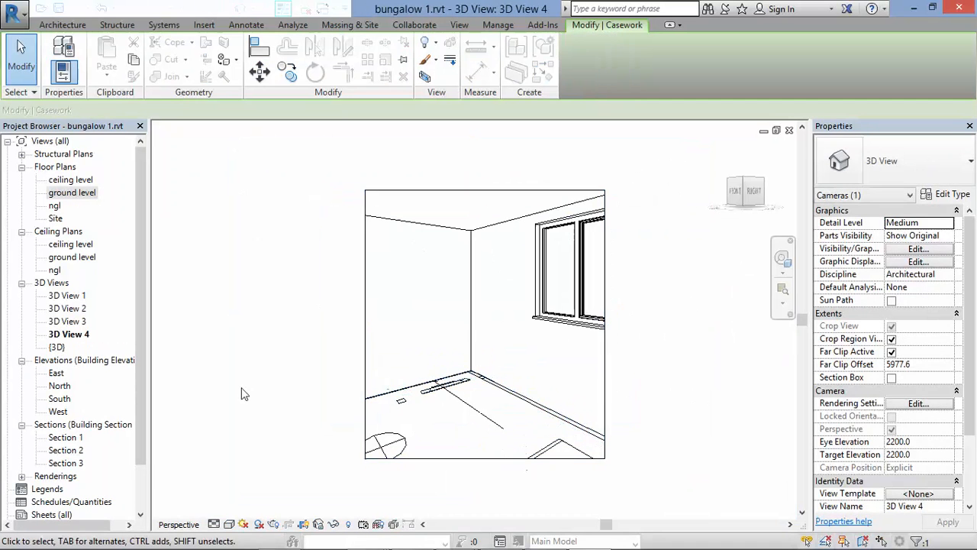
Step: Go to Section 2 from the ground level plan and open the floor-level cornice's sweep for in-place editing
double_click(73, 193)
click(458, 360)
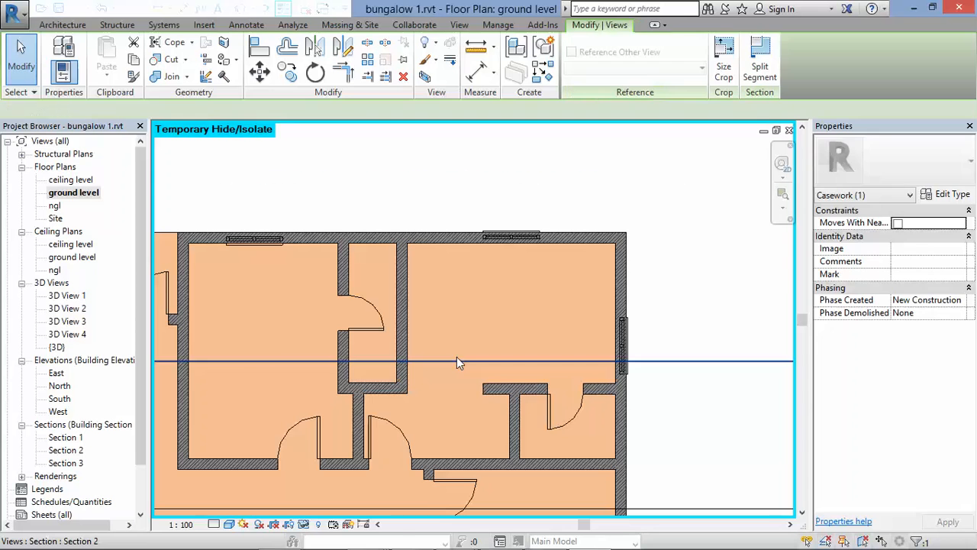
right_click(459, 359)
click(503, 255)
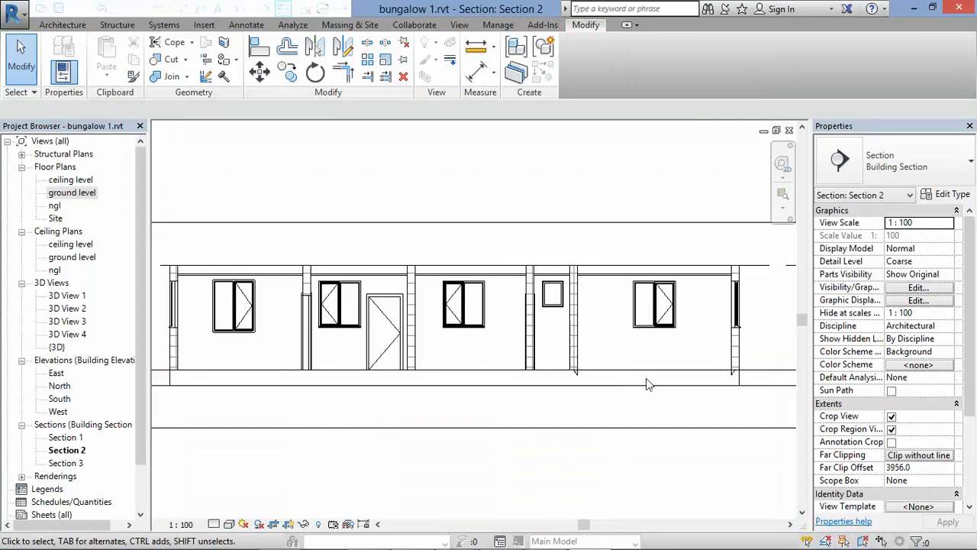
scroll(646, 378, up, 2)
scroll(573, 371, up, 1)
click(553, 374)
scroll(685, 374, up, 4)
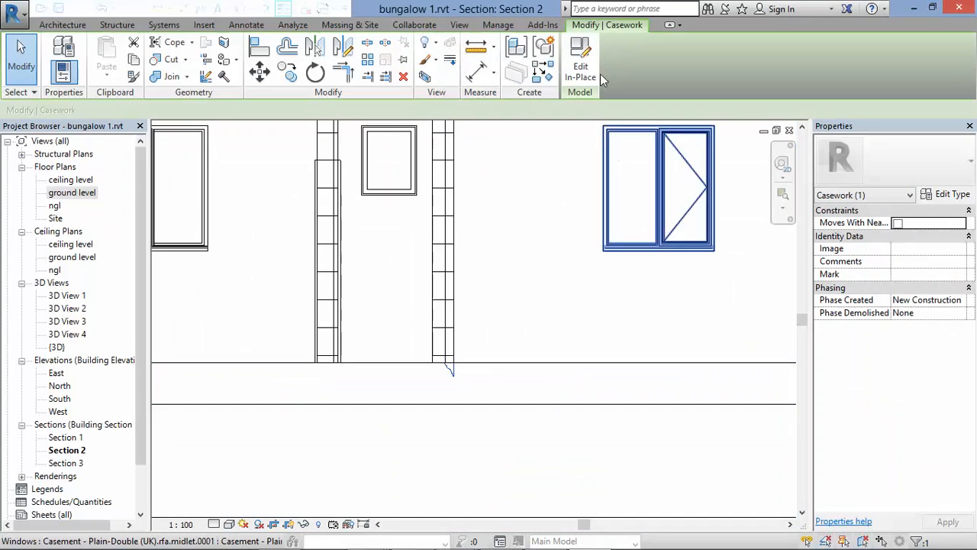
click(580, 61)
click(452, 374)
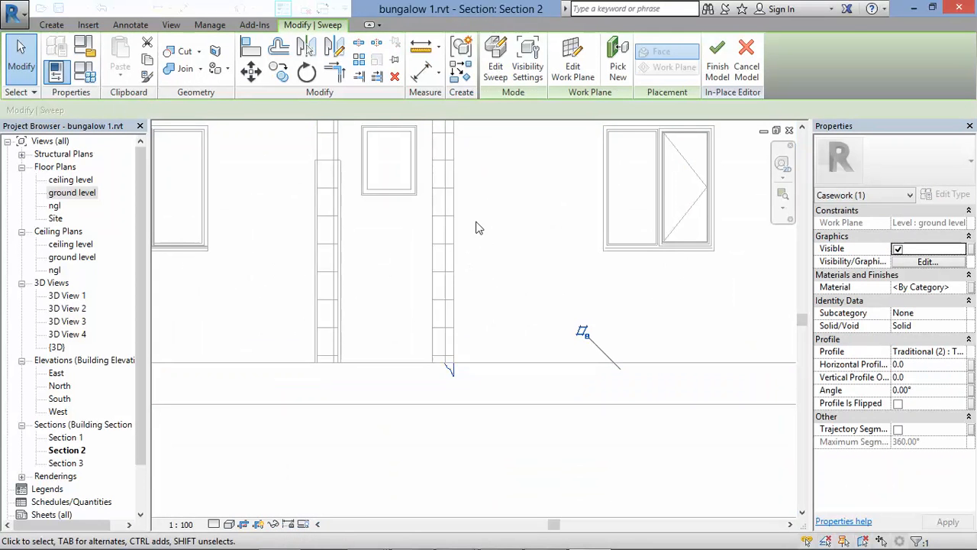
click(496, 66)
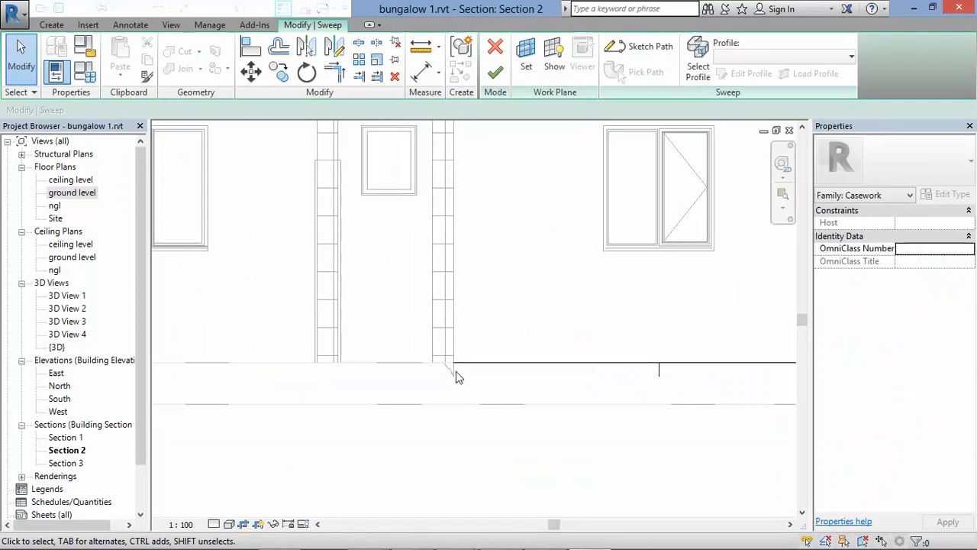
Step: Flip the sweep profile in the East elevation, and finish the sweep and the in-place model
scroll(446, 365, up, 1)
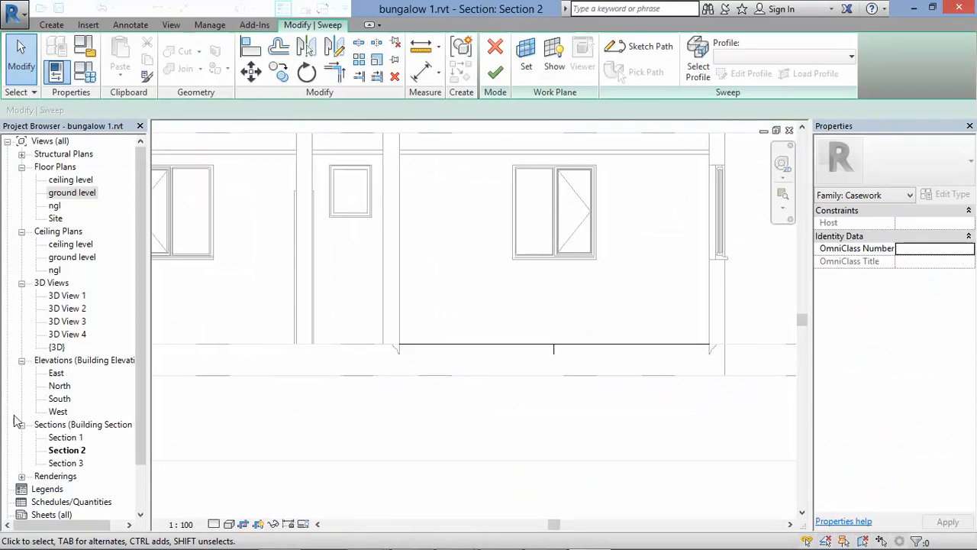
double_click(56, 374)
scroll(534, 456, up, 5)
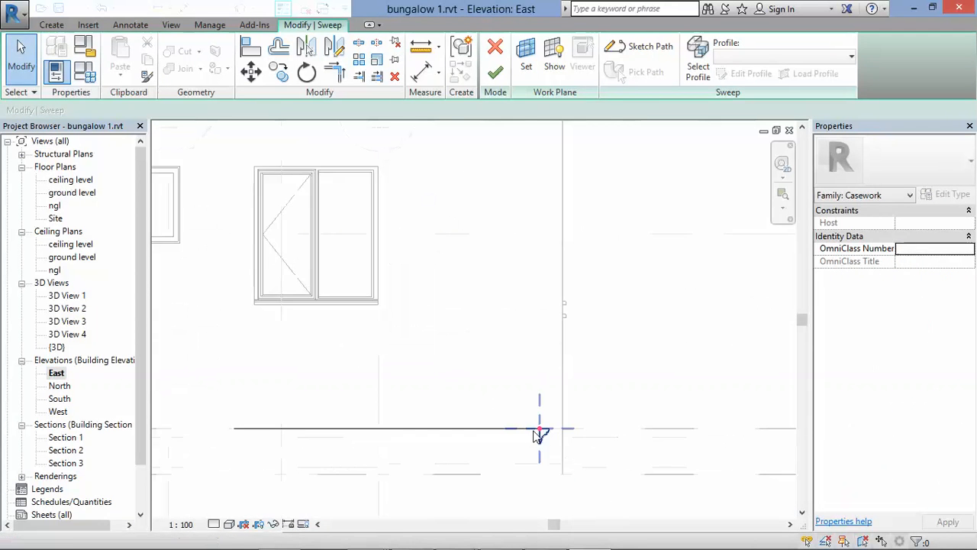
click(558, 455)
scroll(559, 452, up, 2)
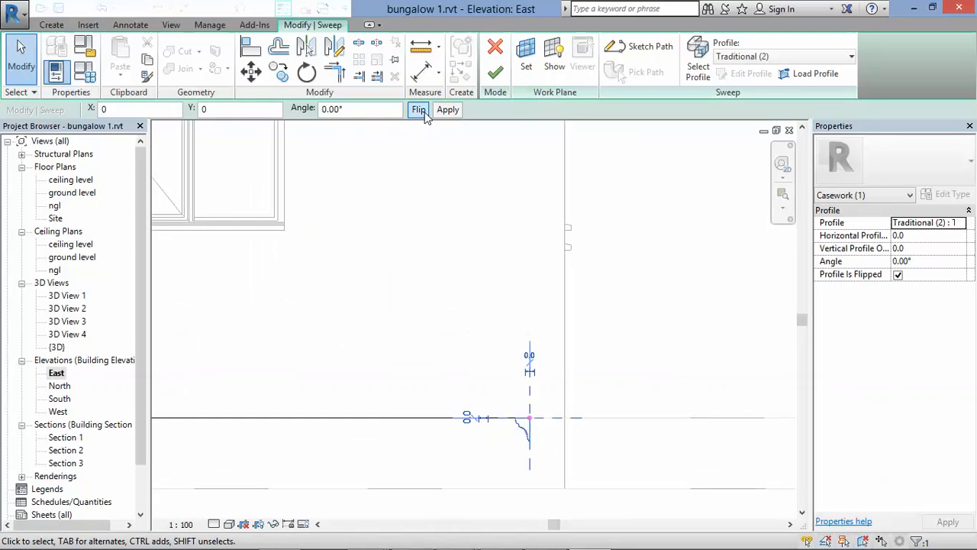
click(496, 72)
scroll(673, 201, down, 4)
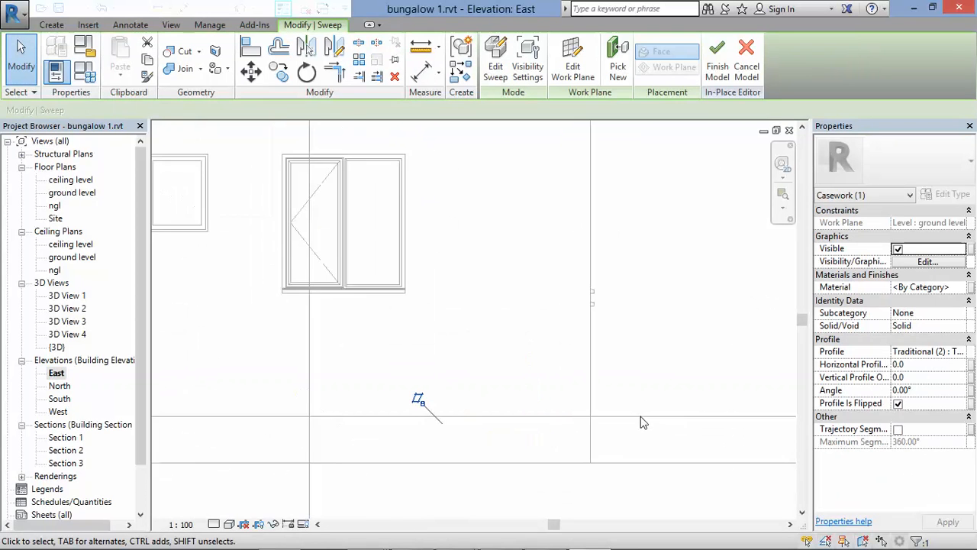
click(718, 67)
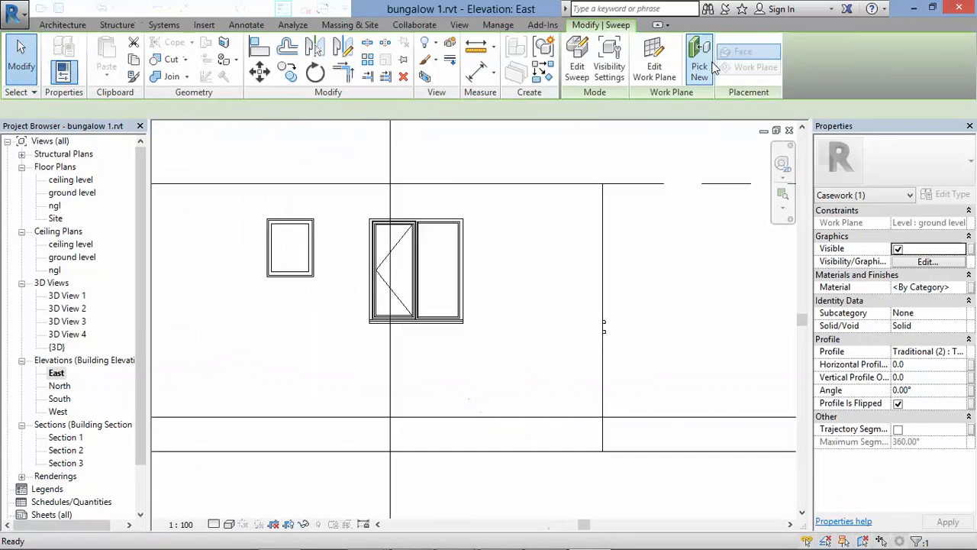
Step: In Section 2, copy the floor-level cornice up to the underside of the bedroom 2 ceiling
double_click(62, 195)
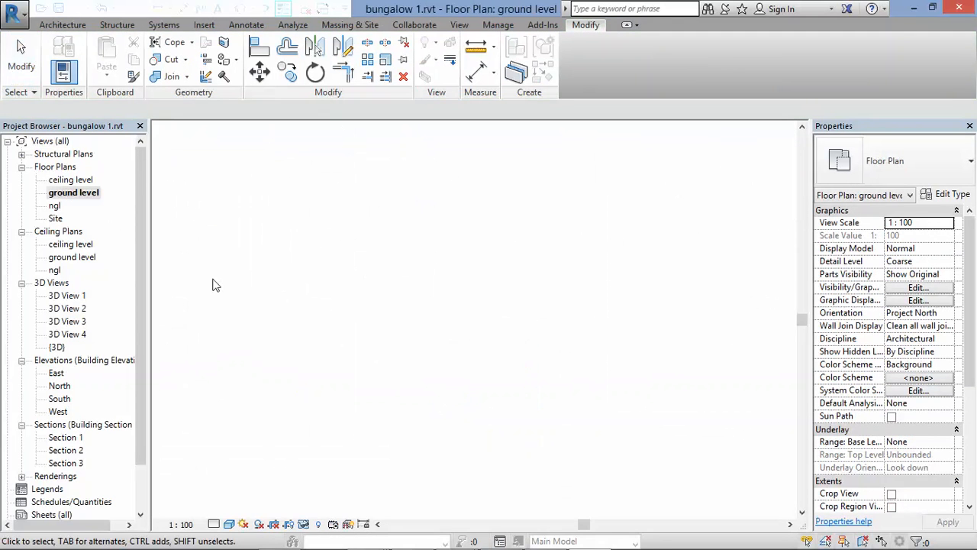
scroll(430, 290, down, 2)
right_click(438, 345)
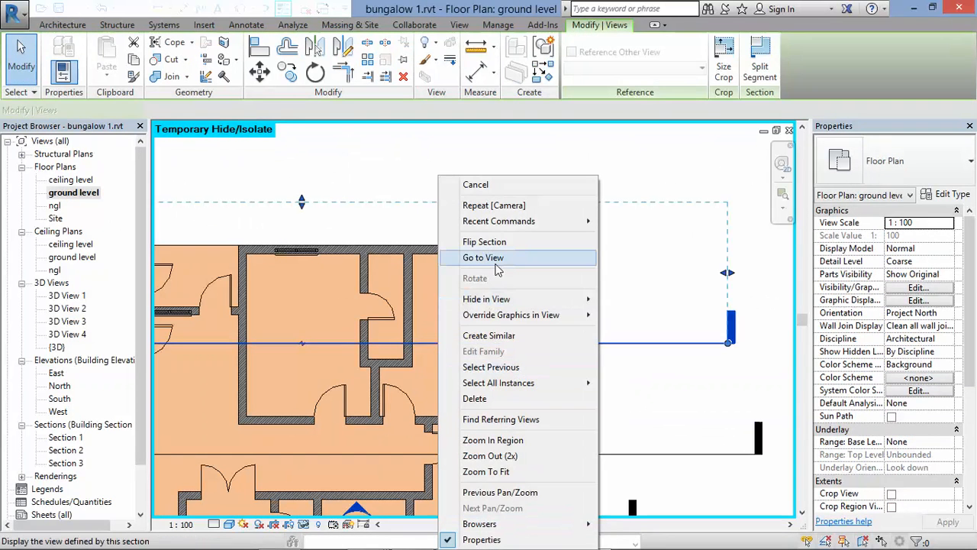
click(493, 258)
click(405, 360)
scroll(405, 359, up, 2)
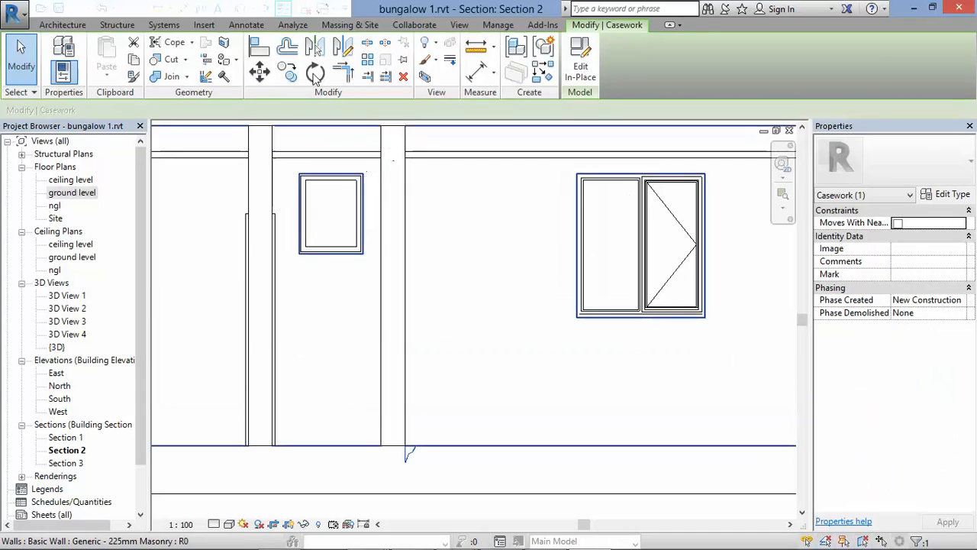
key(m)
key(v)
click(404, 448)
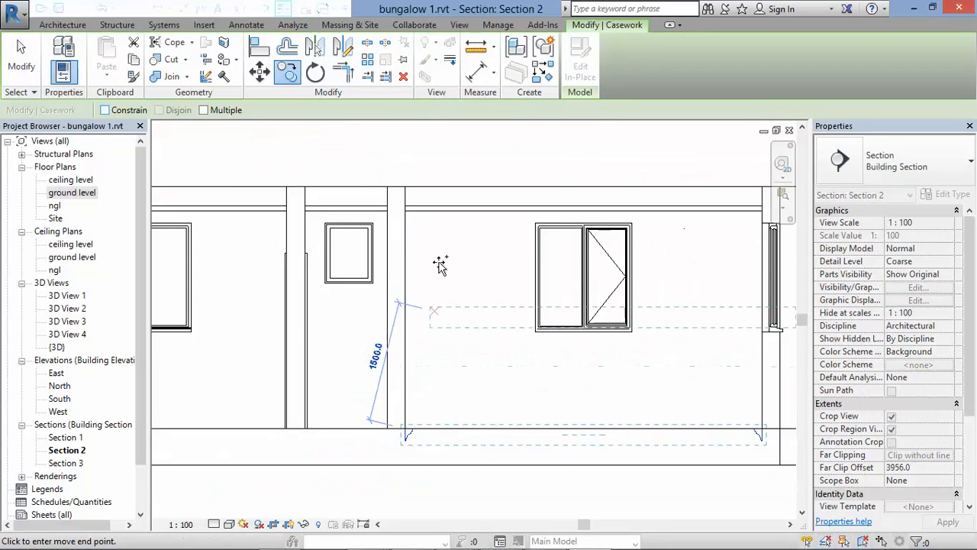
click(399, 203)
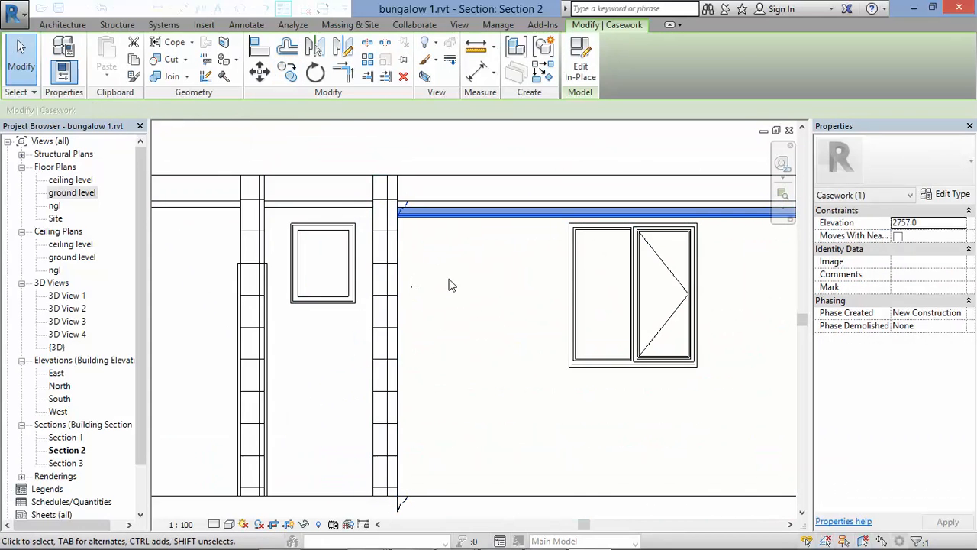
Step: Nudge the copied cornice down to an elevation of 2697.0, just below the ceiling
key(Down)
key(Down)
key(Down)
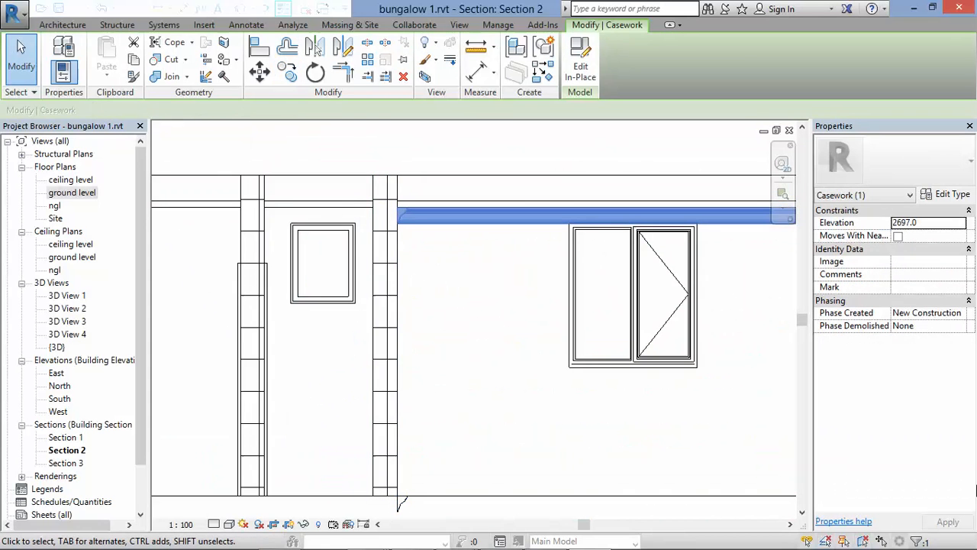
scroll(399, 327, down, 1)
scroll(416, 489, up, 1)
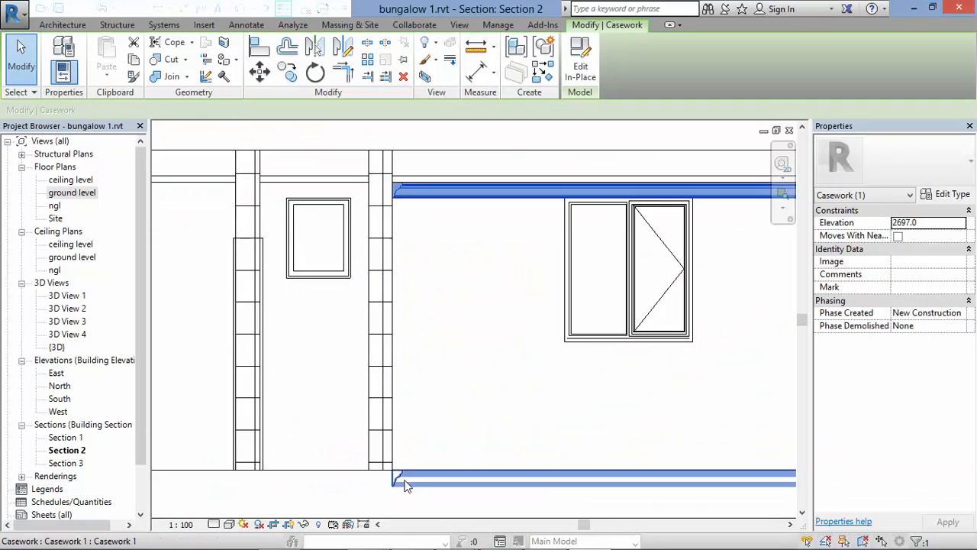
Step: Delete the original cornice at floor level in Section 2
click(404, 480)
key(Delete)
scroll(184, 433, down, 1)
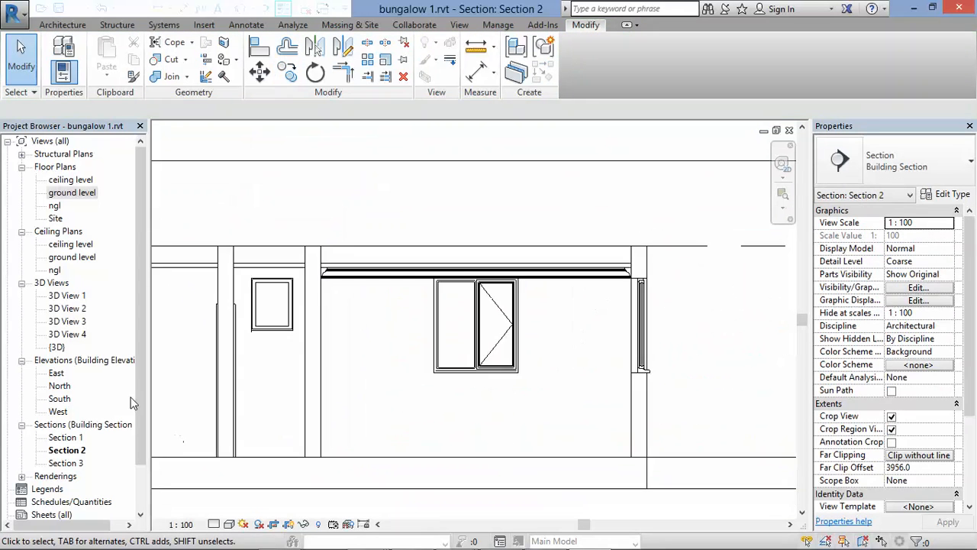
scroll(484, 454, up, 1)
Step: Check the raised cornice in 3D View 4 and widen the camera's crop region on its left side
double_click(69, 192)
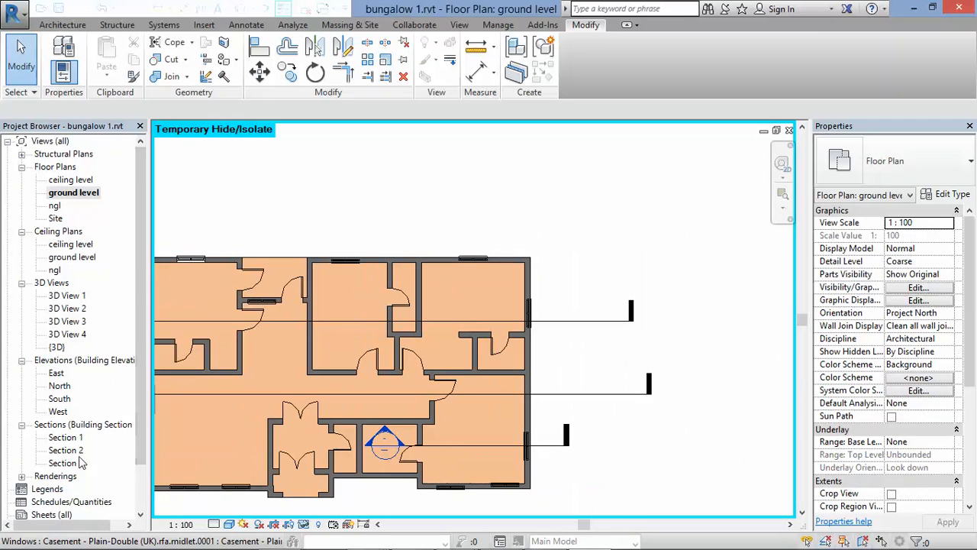
double_click(73, 335)
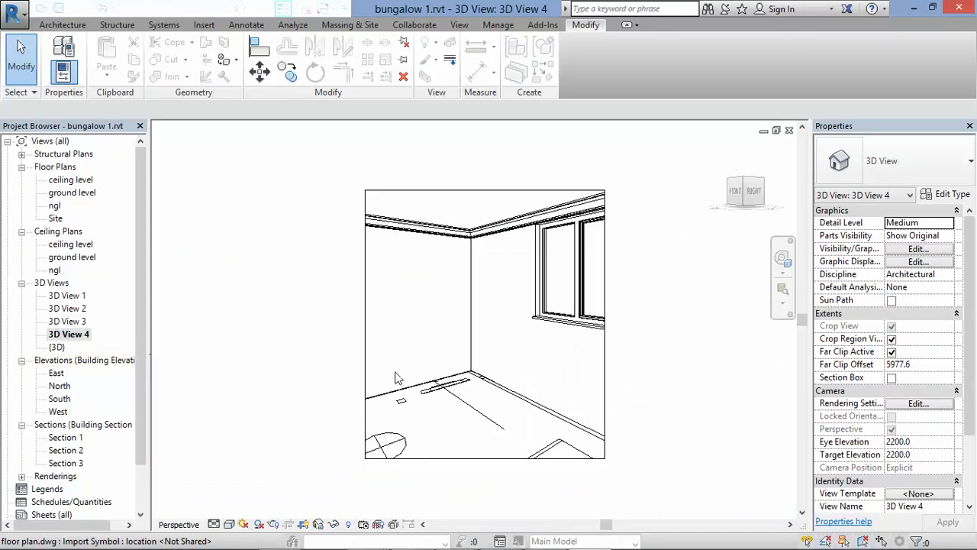
click(437, 244)
scroll(449, 295, down, 3)
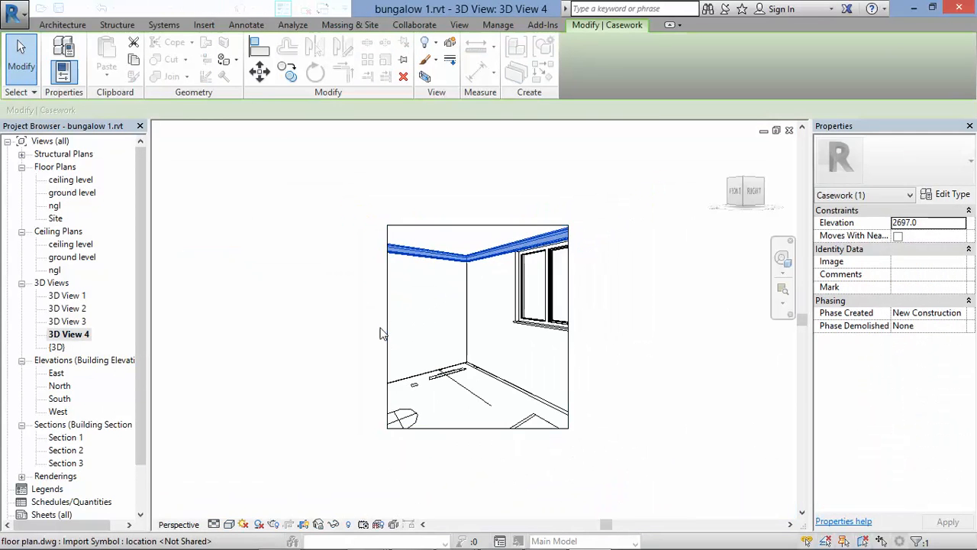
click(384, 336)
drag(388, 327, 306, 327)
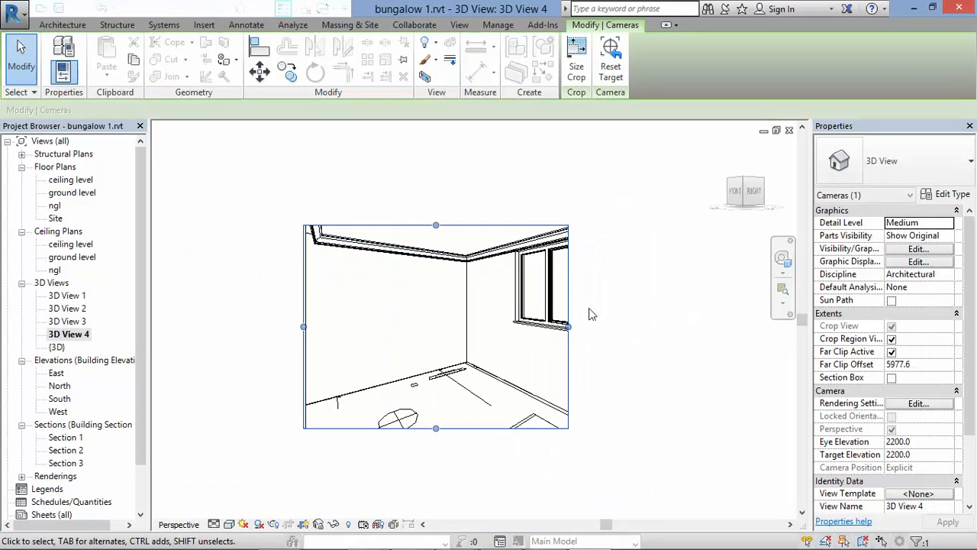
click(651, 339)
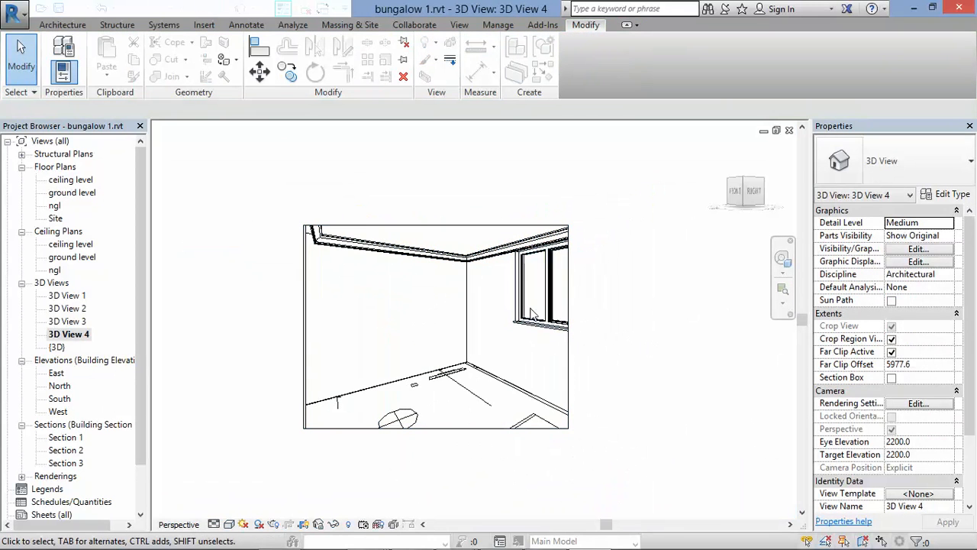
Step: Lower the bedroom 2 casement window to a sill height of 960.0 so it clears the cornice
click(534, 314)
click(627, 346)
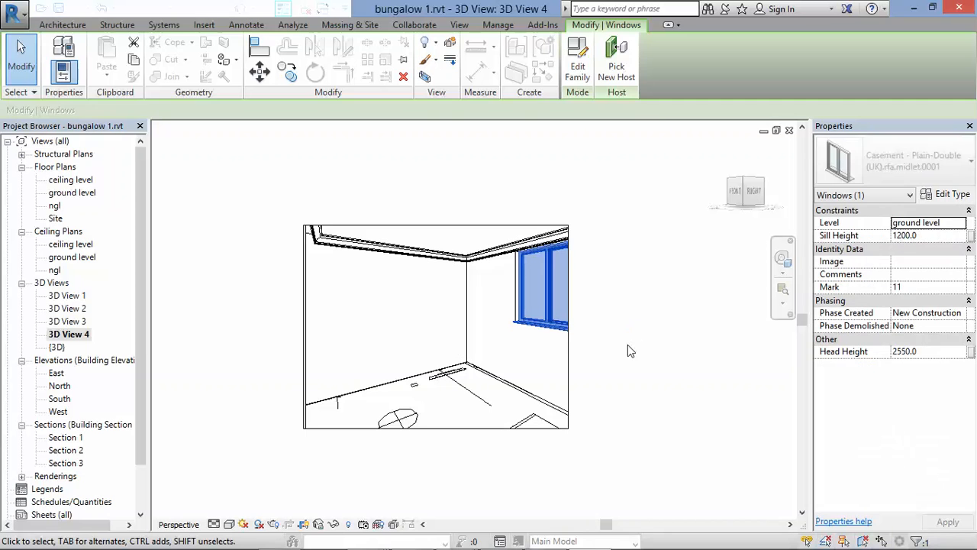
click(638, 339)
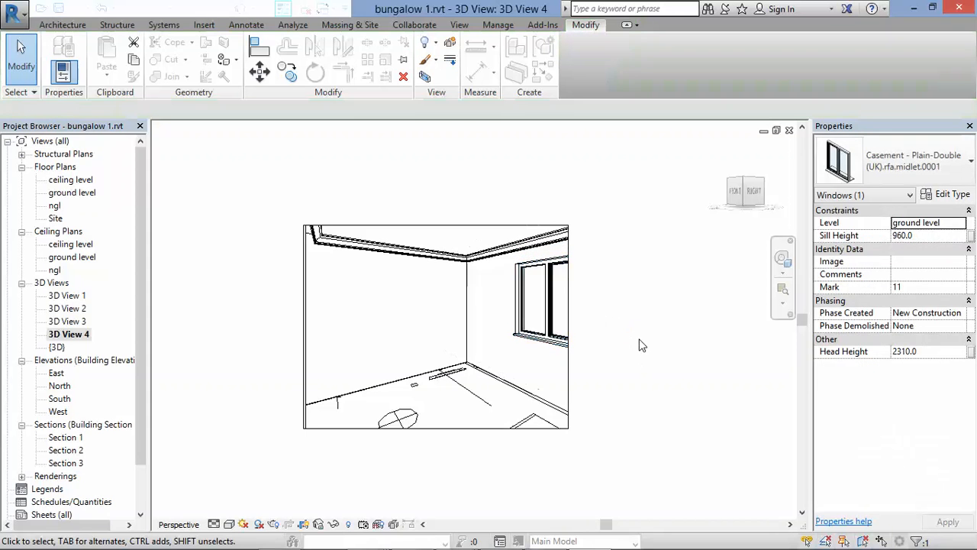
Step: Delete the raised cornice in 3D View 4 and open the ground level floor plan at the north-east bedroom
click(397, 258)
click(377, 313)
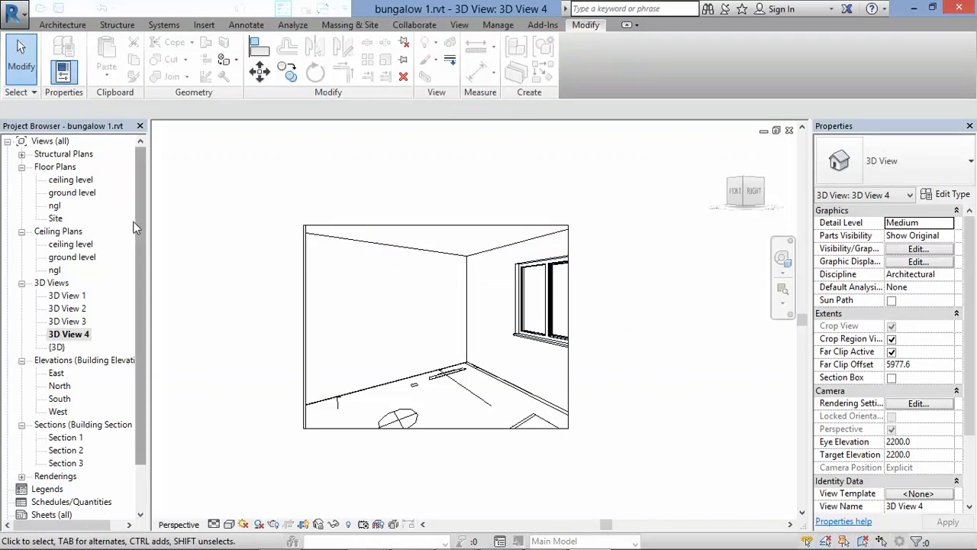
double_click(73, 193)
scroll(568, 281, up, 3)
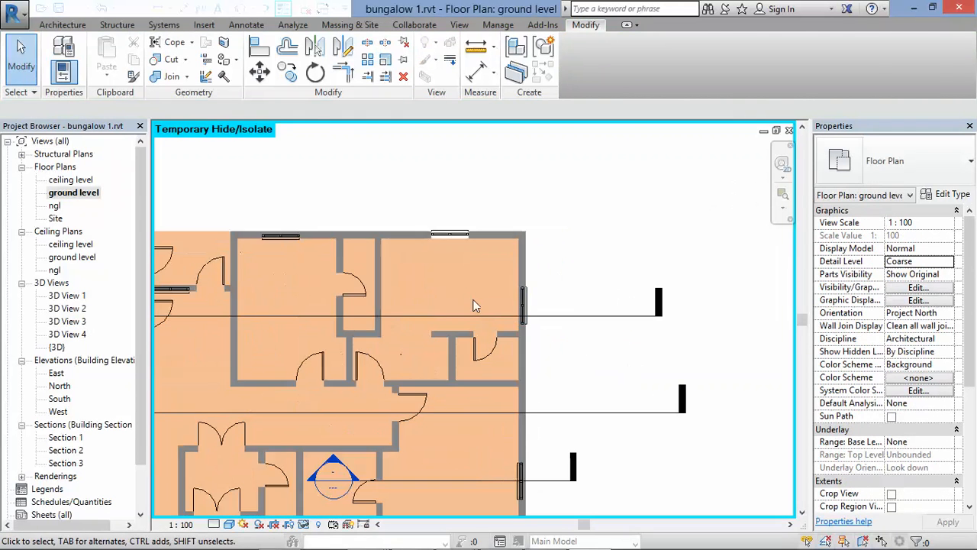
Step: Create an in-place model component in the Casework category and name it c2
click(63, 26)
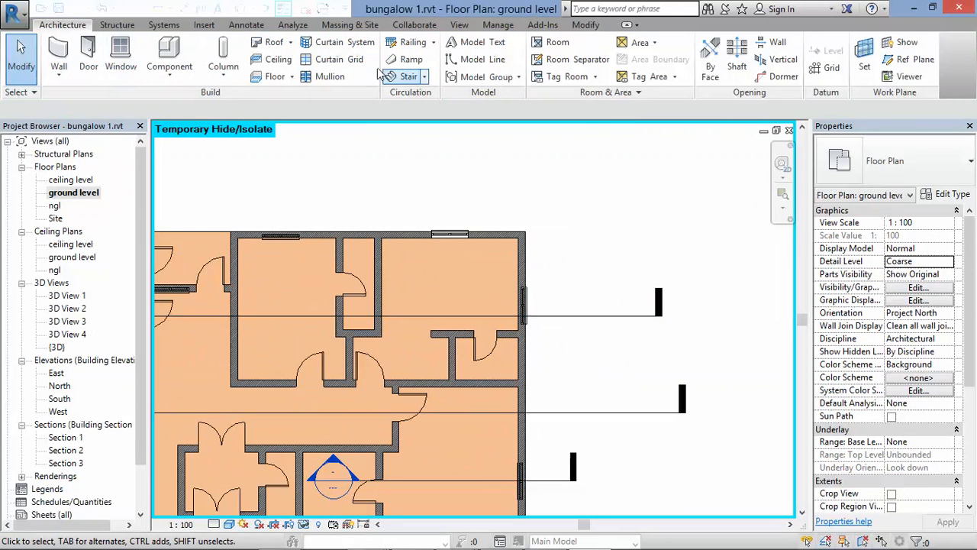
click(170, 68)
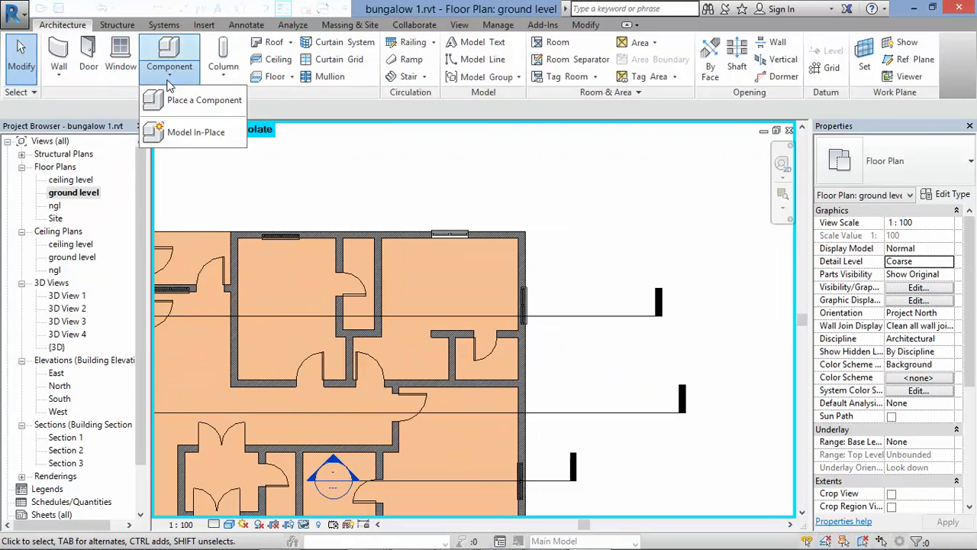
click(180, 135)
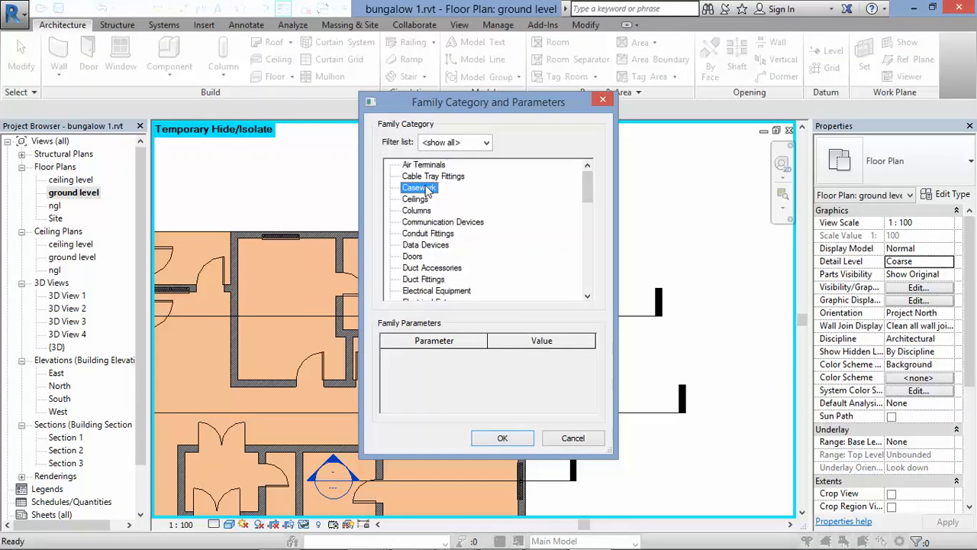
double_click(428, 189)
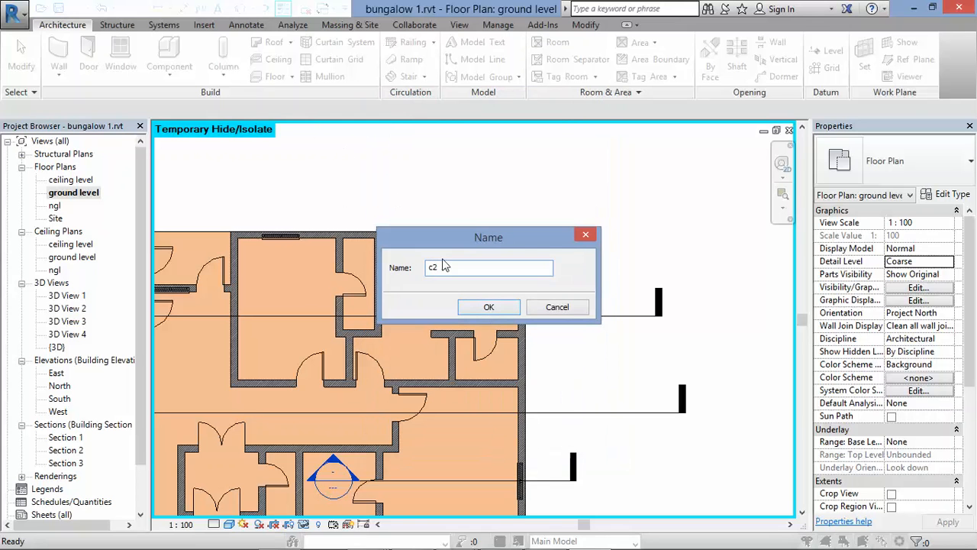
click(489, 307)
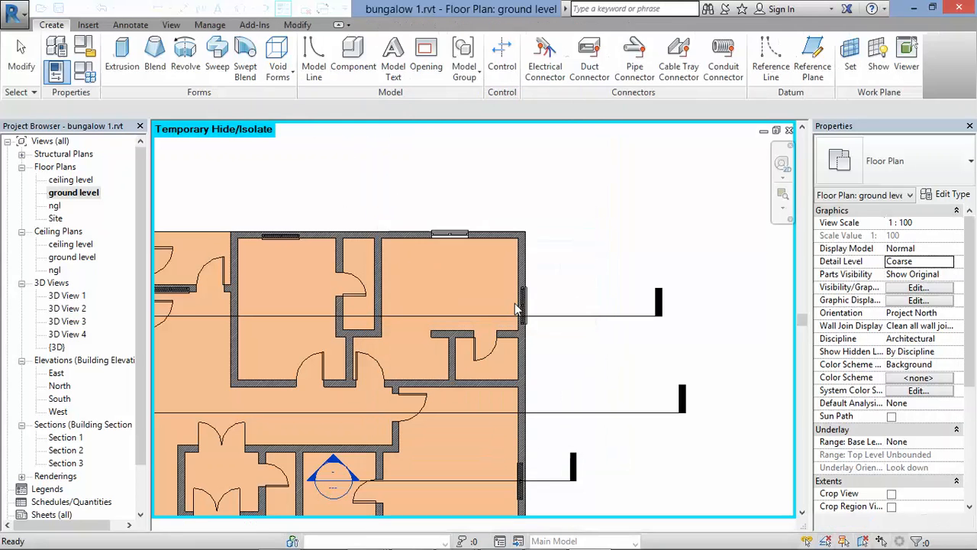
Step: Start a sweep and sketch a rectangular path along the inner wall faces of the north-east bedroom
click(217, 61)
click(650, 47)
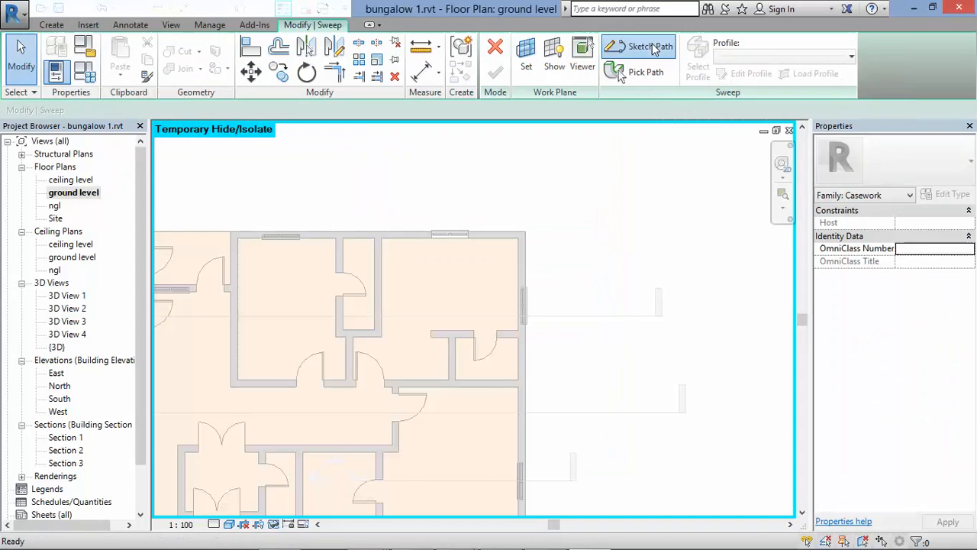
click(537, 44)
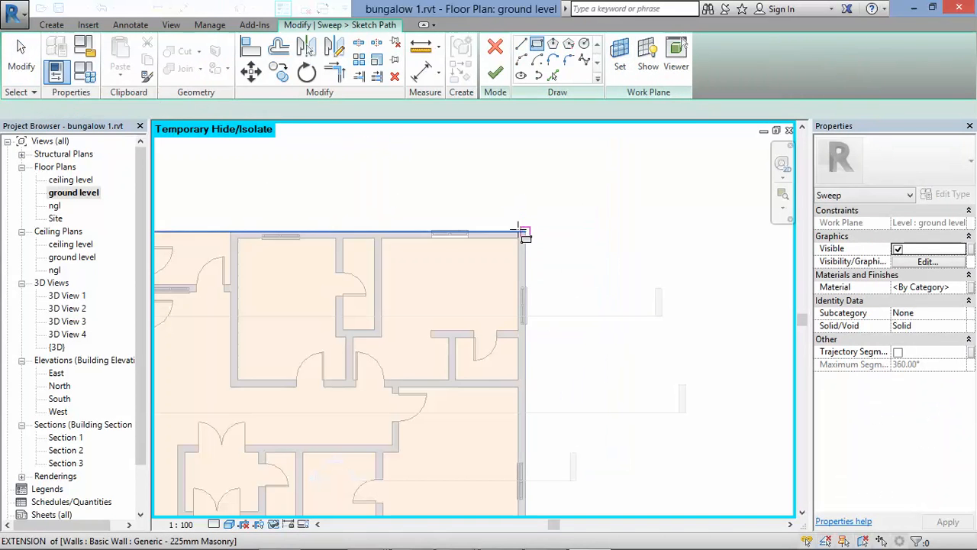
click(519, 234)
scroll(466, 275, up, 4)
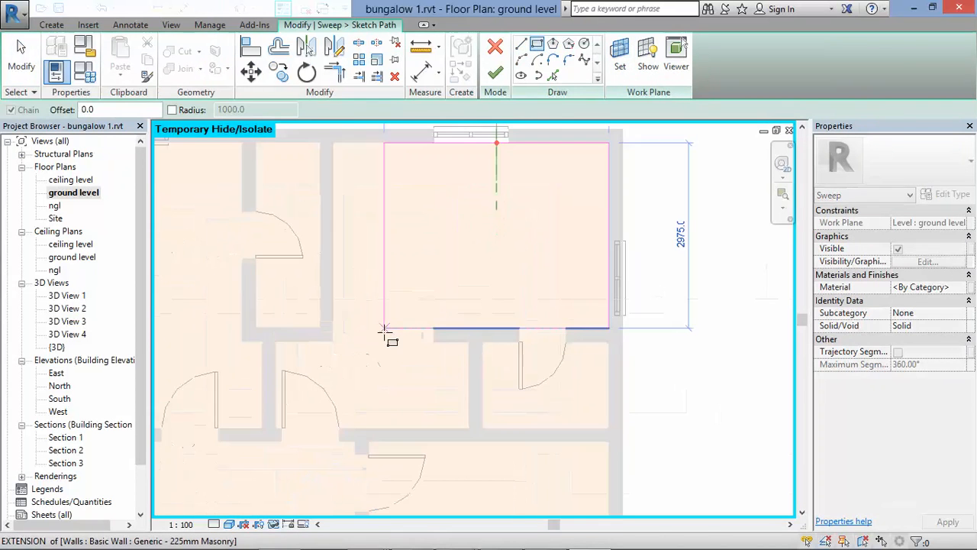
click(334, 328)
scroll(373, 326, up, 1)
key(Escape)
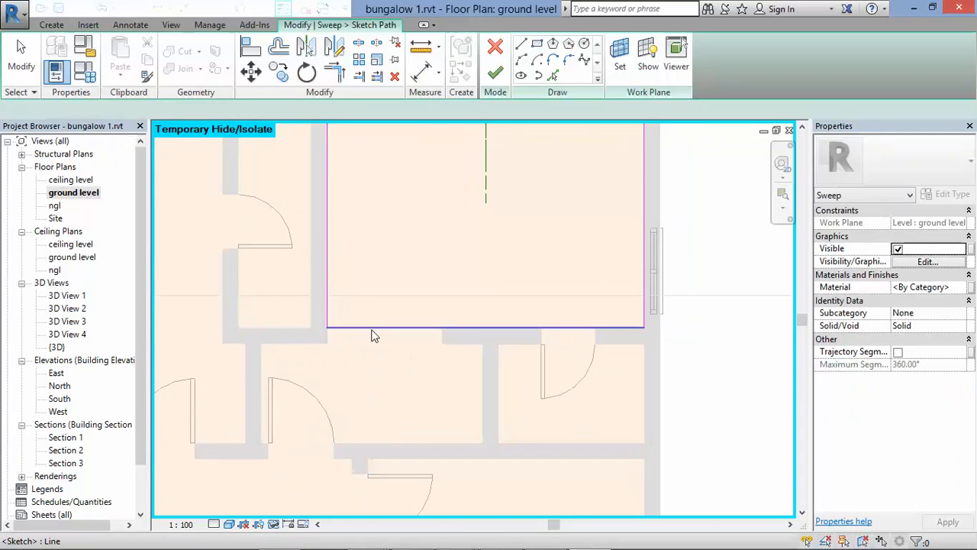
Step: Shorten the path's south line to 2800.0 so it ends at the free end of the wall stub
click(372, 329)
scroll(331, 329, up, 2)
mouse_move(329, 328)
mouse_down()
mouse_move(400, 337)
mouse_move(484, 330)
mouse_move(473, 332)
mouse_up()
scroll(397, 317, down, 1)
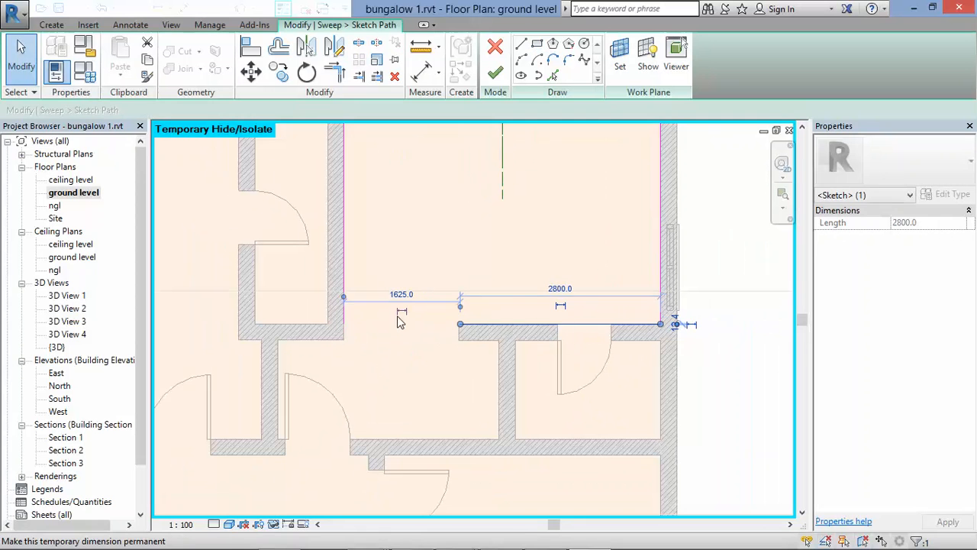
click(357, 352)
Step: Extend the shortened south path line to a corner with the west line using Trim/Extend to Corner
click(467, 328)
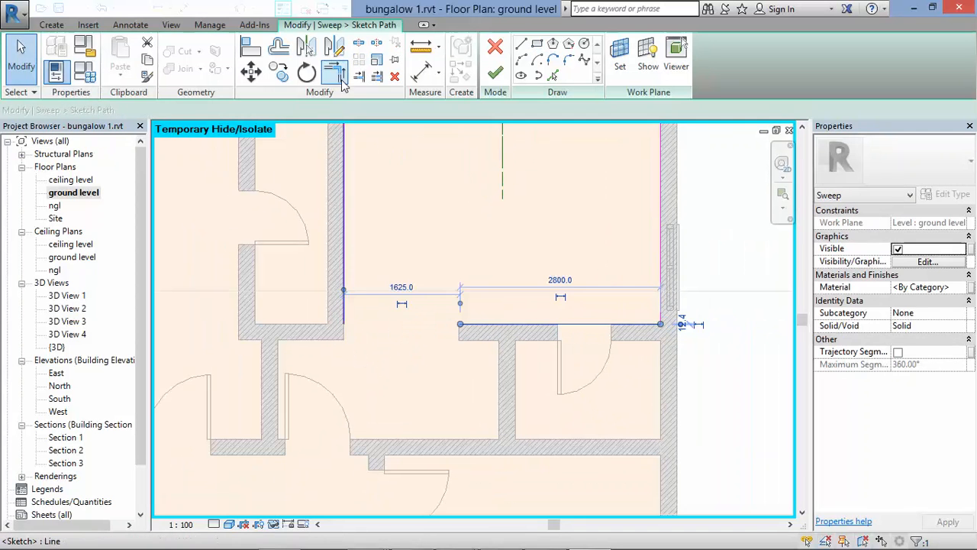
key(a)
key(l)
click(492, 324)
click(346, 281)
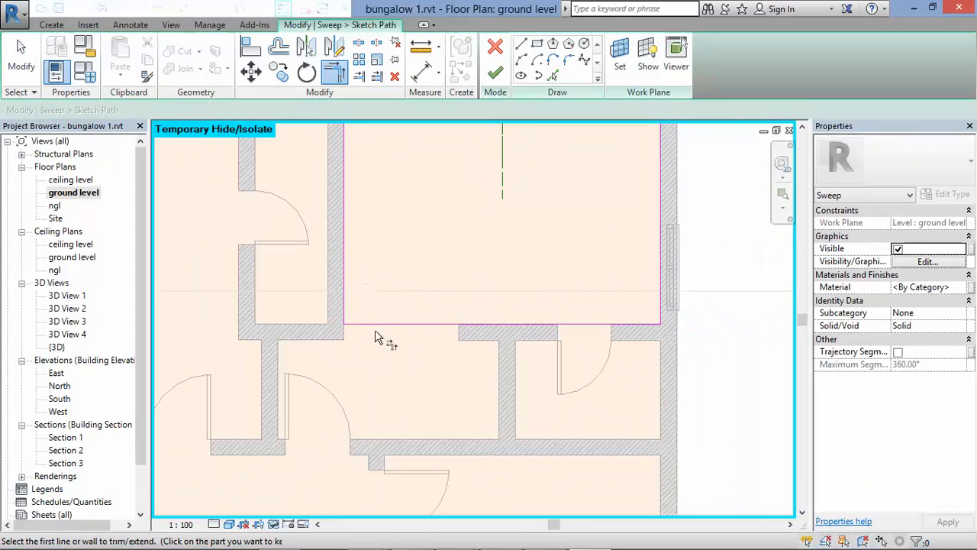
scroll(377, 337, down, 2)
key(Escape)
scroll(451, 271, up, 1)
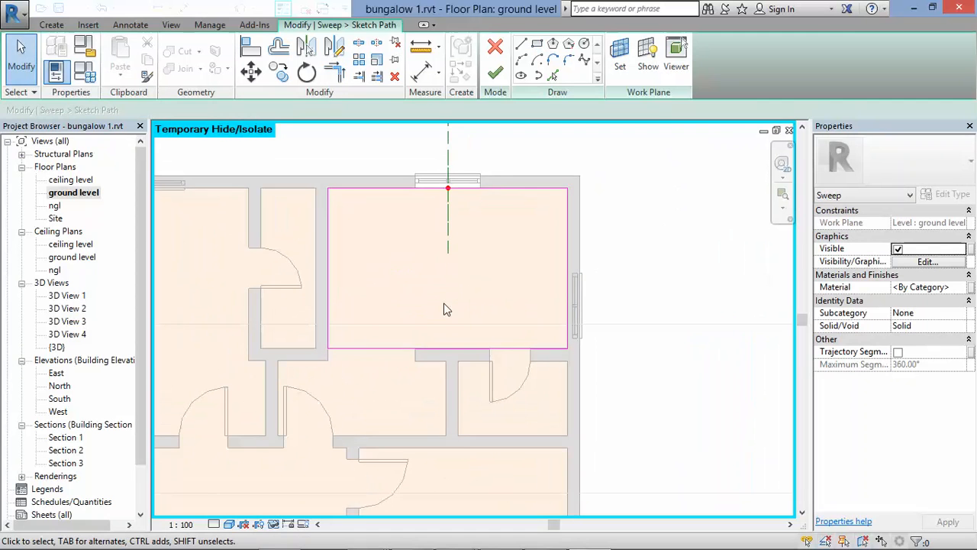
Step: Finish the sweep path and open its profile for sketching in the East elevation, at the profile origin
click(495, 73)
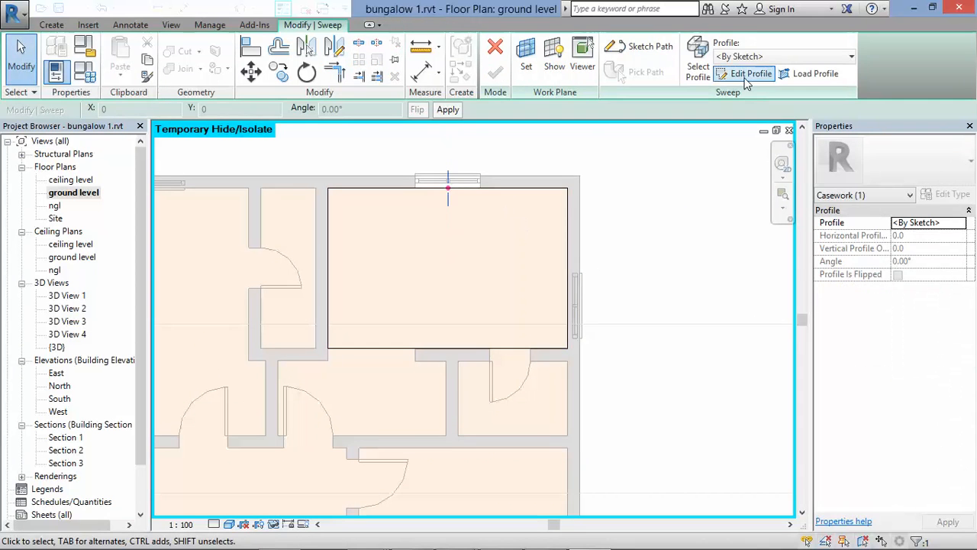
click(746, 75)
double_click(428, 167)
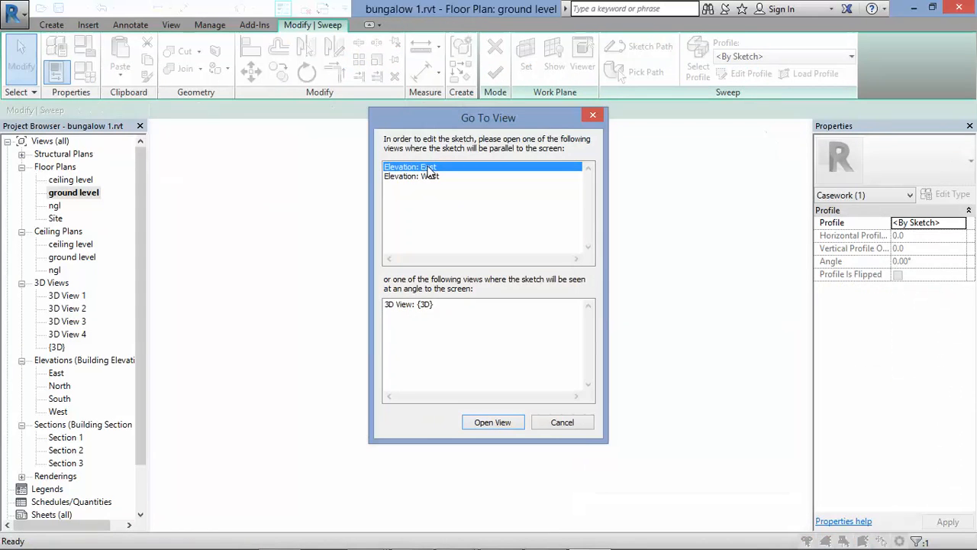
scroll(593, 413, up, 5)
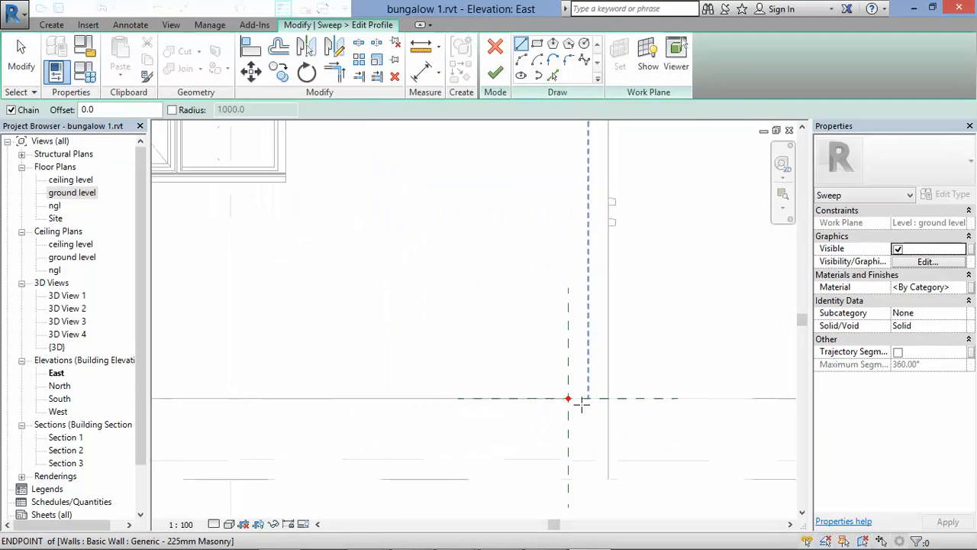
click(562, 391)
scroll(573, 405, up, 2)
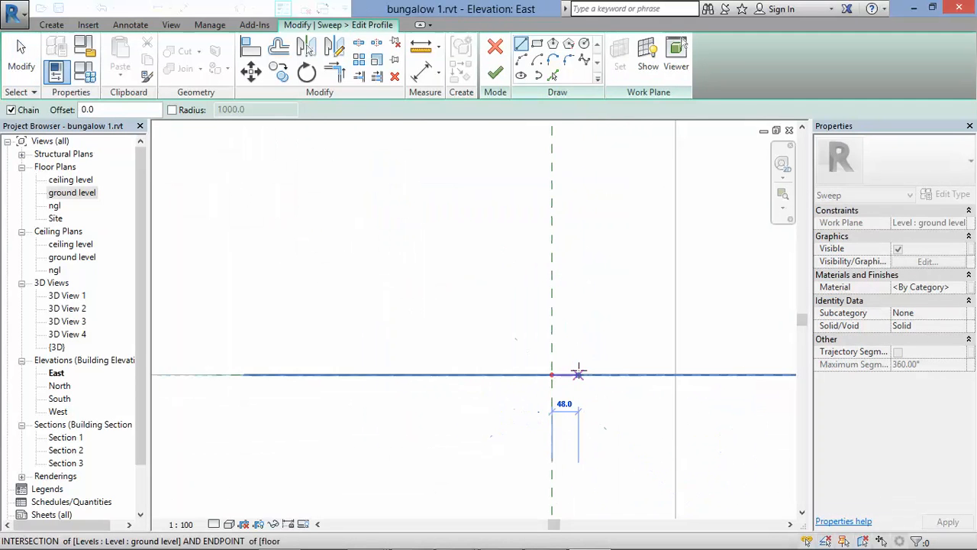
key(Escape)
Step: Draw the profile's horizontal upper edge about 15 mm long from the origin, followed by a small step down and inward
scroll(557, 389, up, 3)
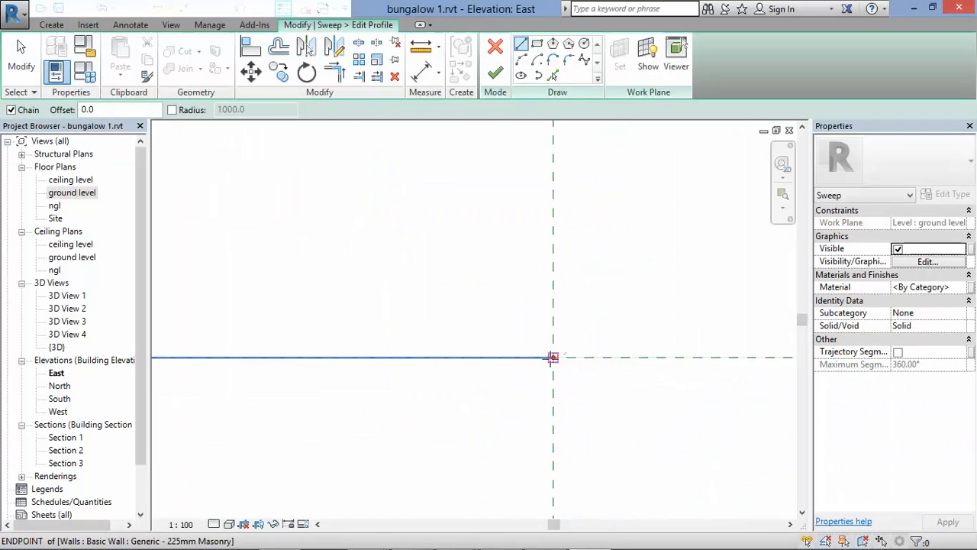
click(552, 358)
click(573, 355)
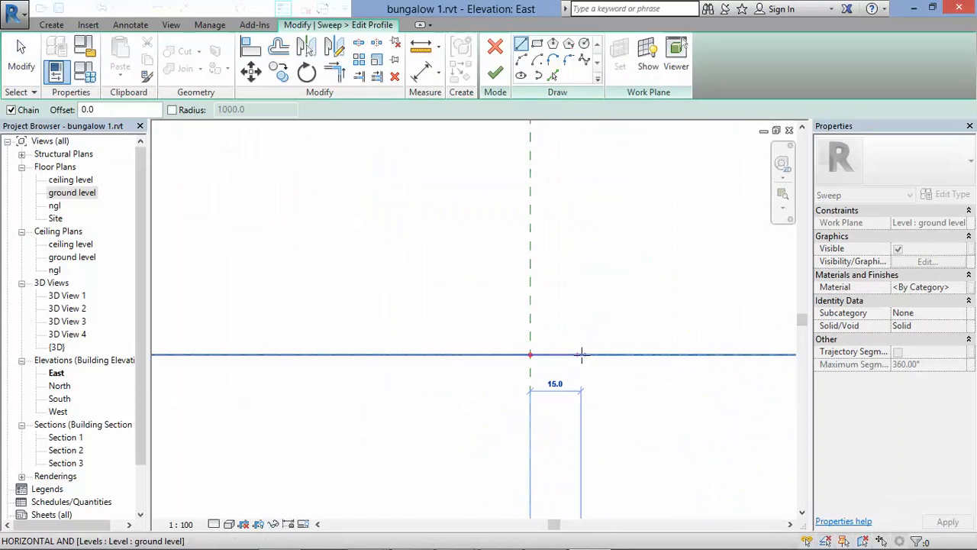
scroll(577, 355, up, 4)
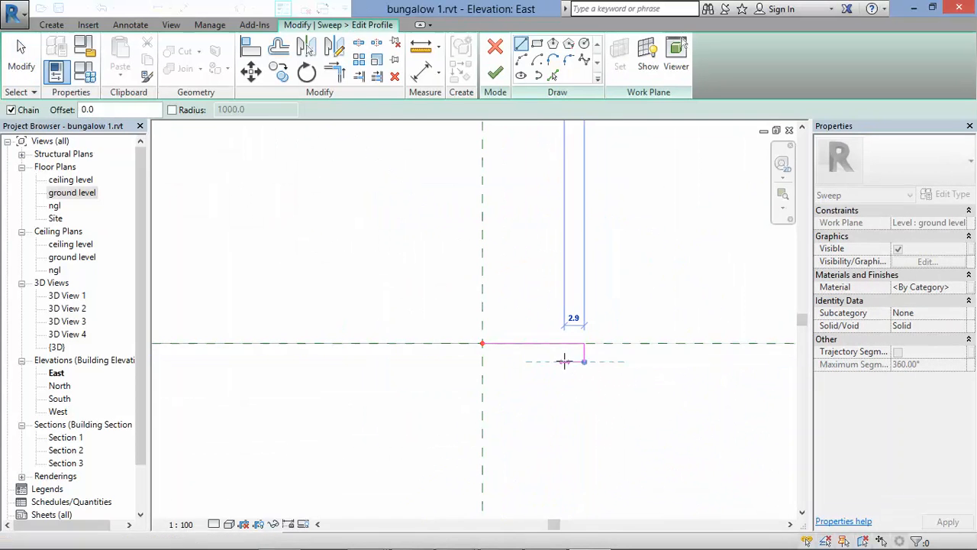
click(564, 362)
scroll(564, 374, up, 2)
click(563, 375)
scroll(562, 285, down, 1)
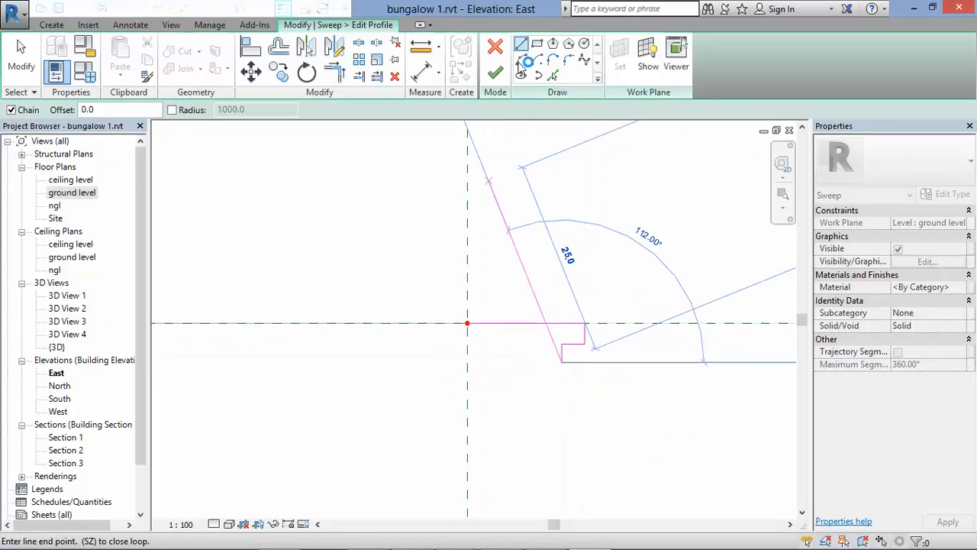
Step: Add a concave arc to the cornice profile, curving from the upper step down towards the wall side
click(521, 62)
scroll(524, 409, up, 1)
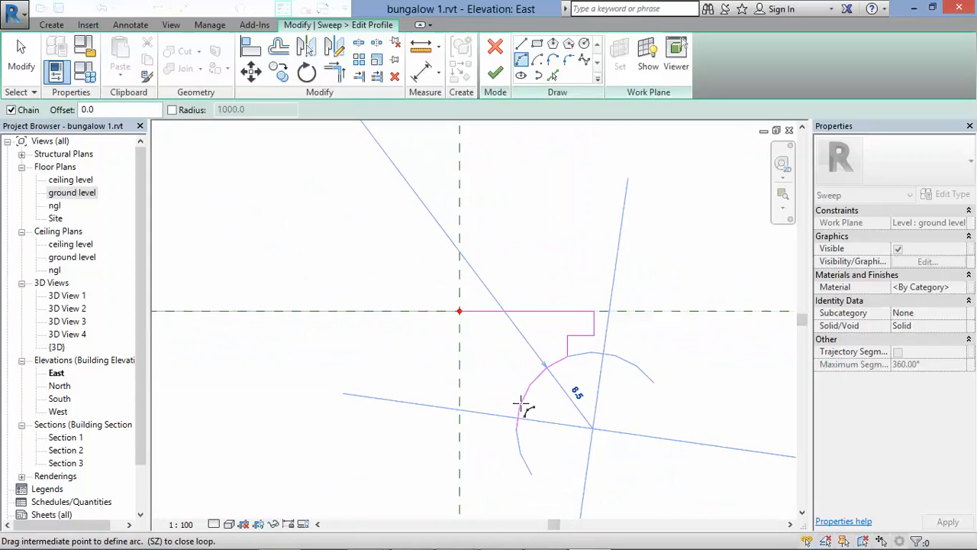
click(502, 446)
scroll(501, 445, up, 1)
scroll(523, 467, up, 1)
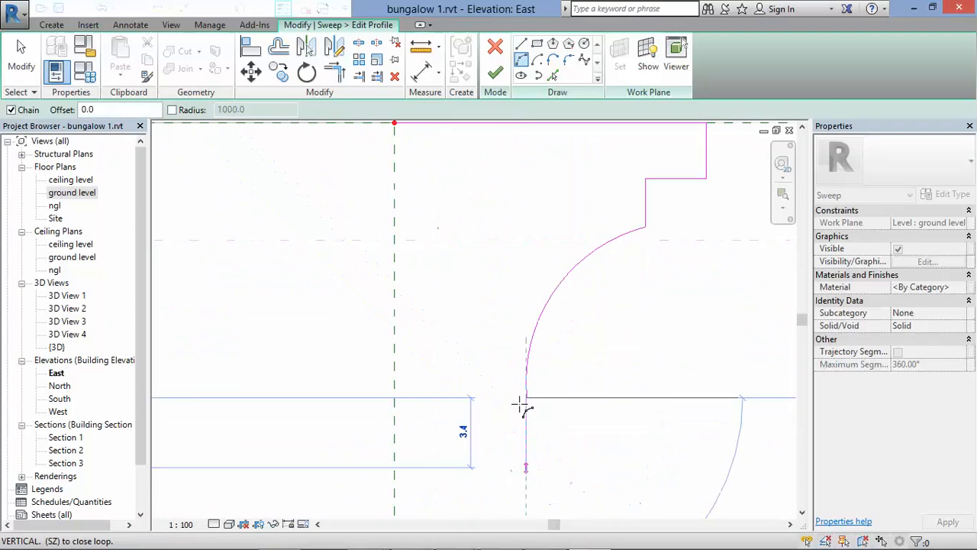
Step: Draw the small line steps below the arc and close the cornice profile back at the origin
click(521, 44)
click(489, 397)
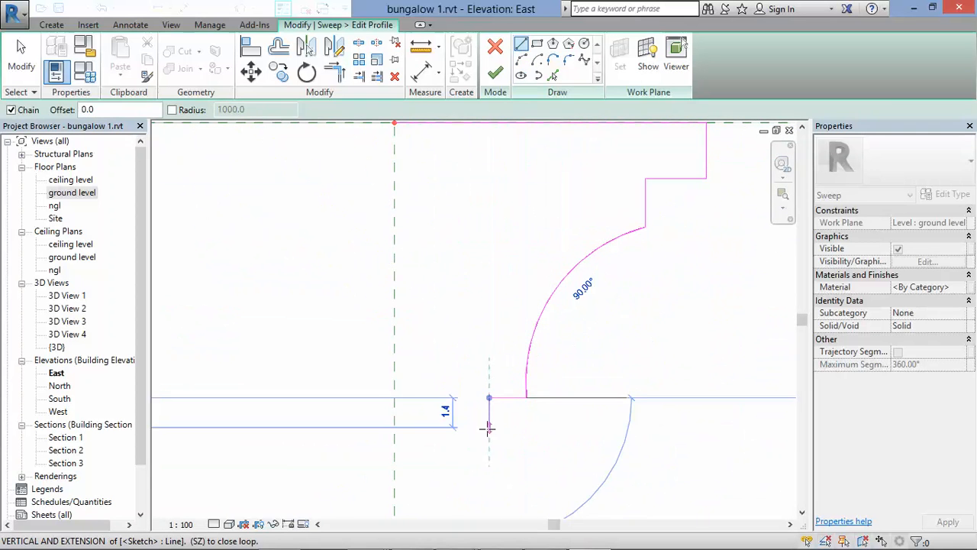
click(488, 429)
click(456, 428)
scroll(467, 358, down, 2)
scroll(457, 489, up, 1)
click(460, 427)
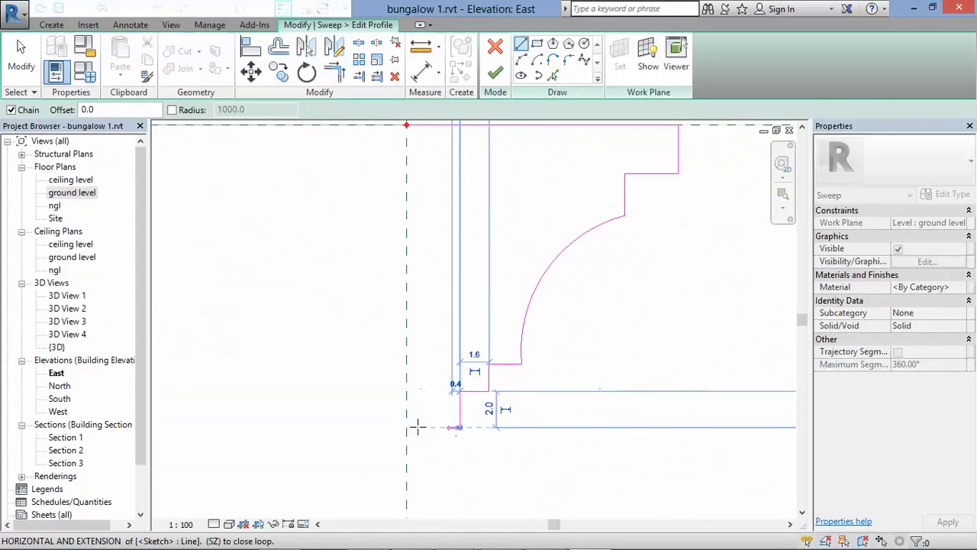
click(405, 428)
scroll(406, 426, down, 2)
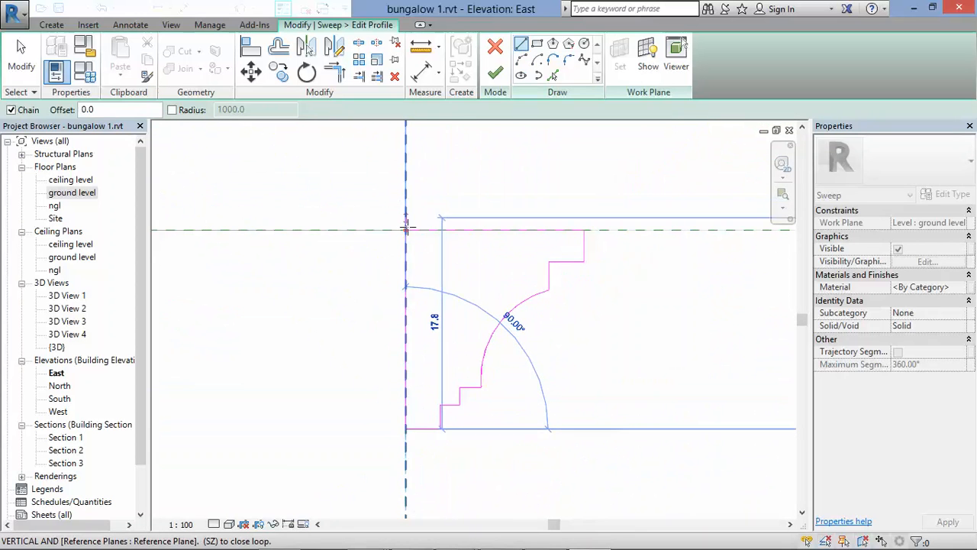
click(406, 230)
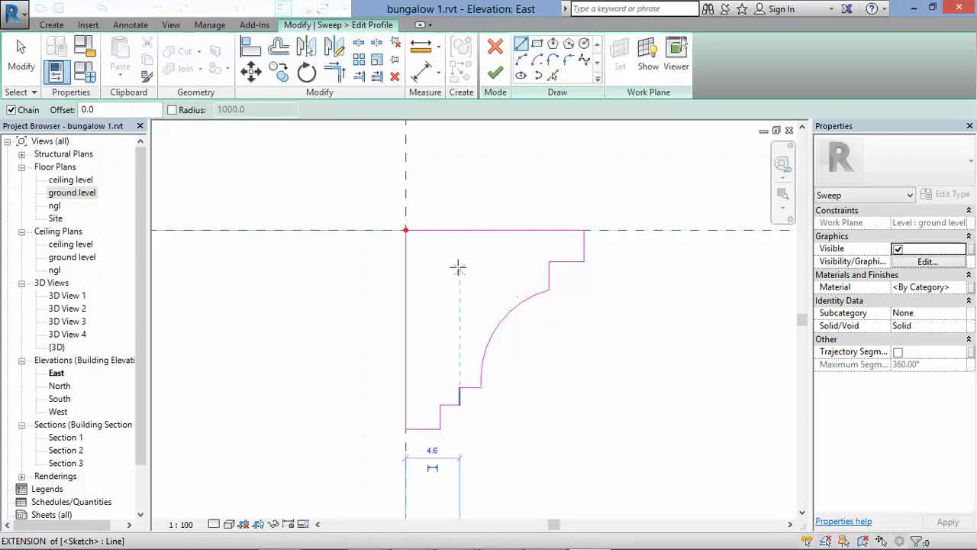
Step: Check the profile's size against the building and delete all of its sketch lines
scroll(504, 321, down, 8)
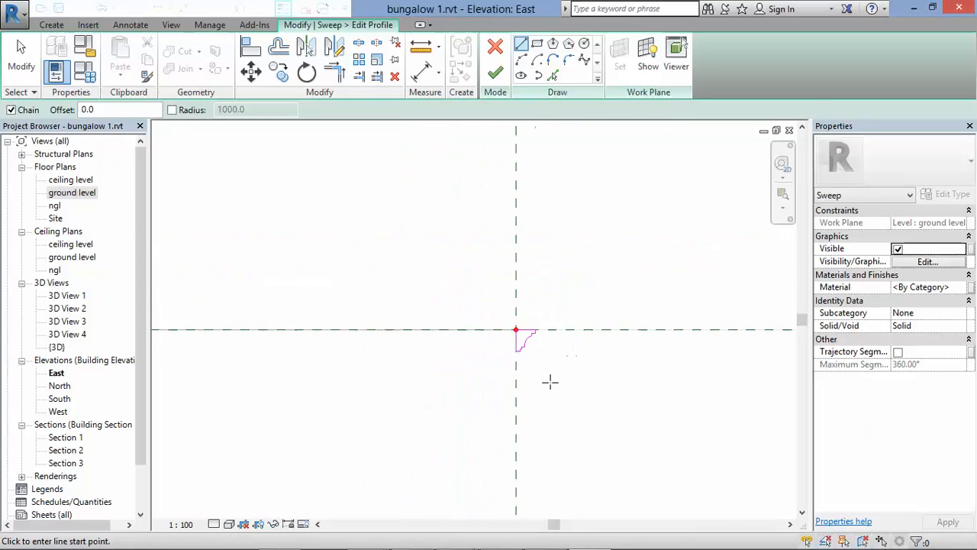
scroll(580, 359, down, 5)
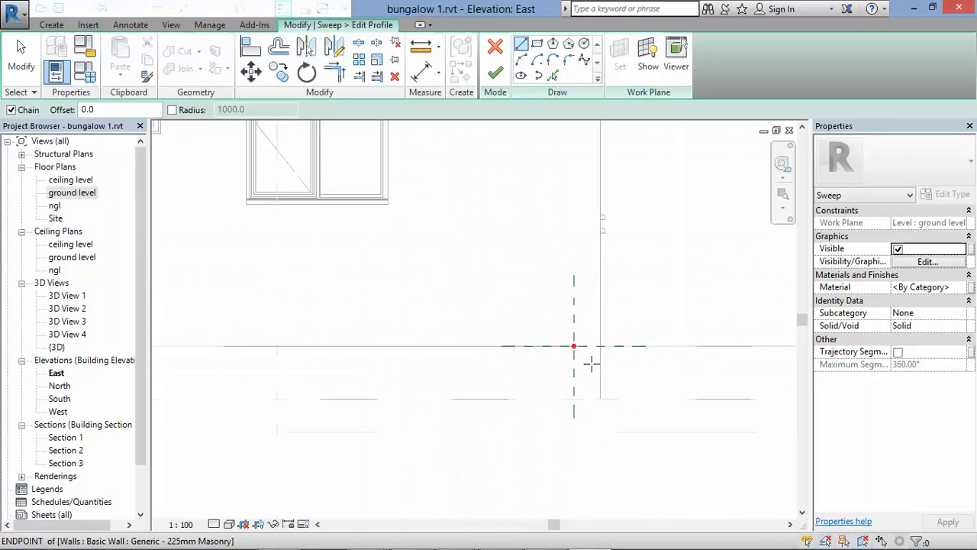
scroll(592, 364, up, 8)
key(Escape)
drag(436, 254, 593, 377)
key(Delete)
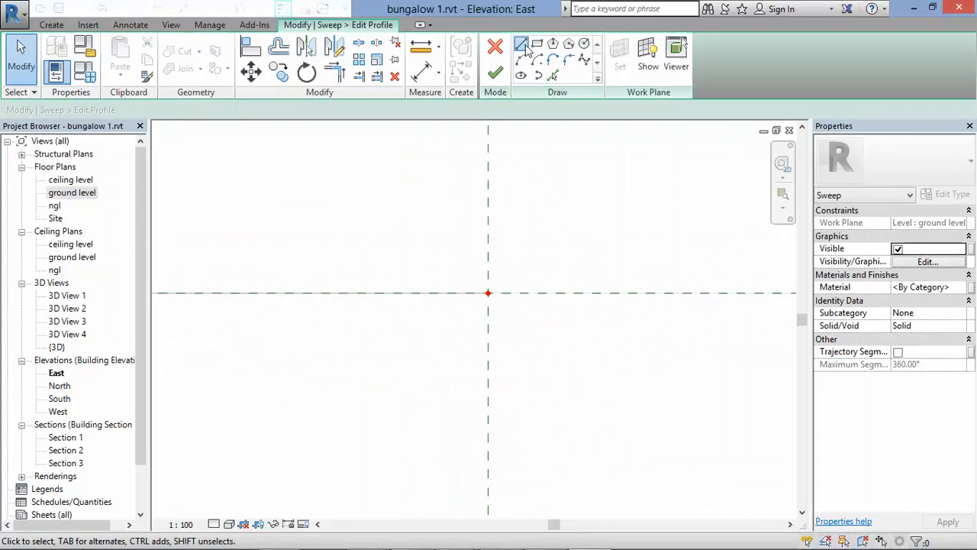
Step: Draw the cornice profile's upper edge about 70 mm from the origin, followed by a 20 mm drop, a 15 mm inward step and a 15 mm drop
click(524, 46)
click(489, 292)
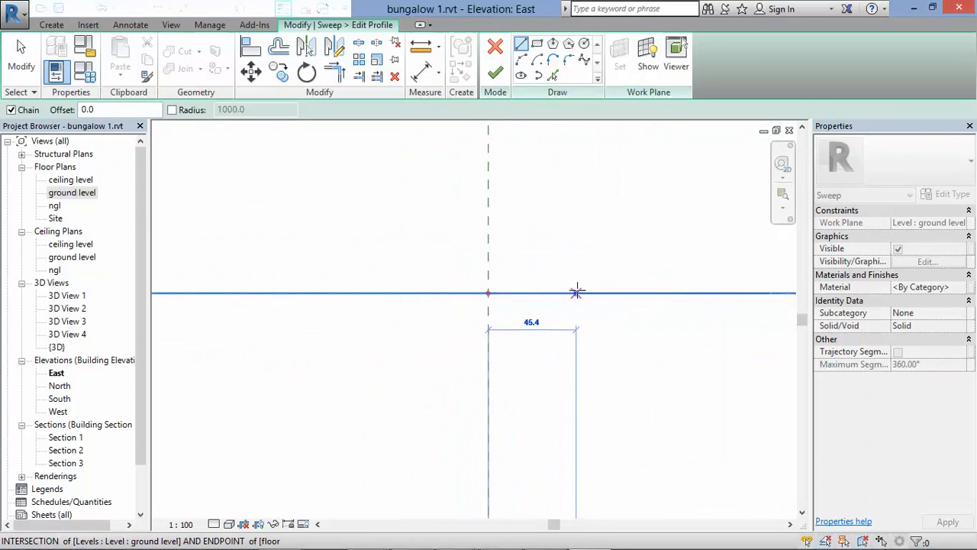
click(624, 294)
scroll(608, 201, down, 2)
scroll(636, 287, up, 1)
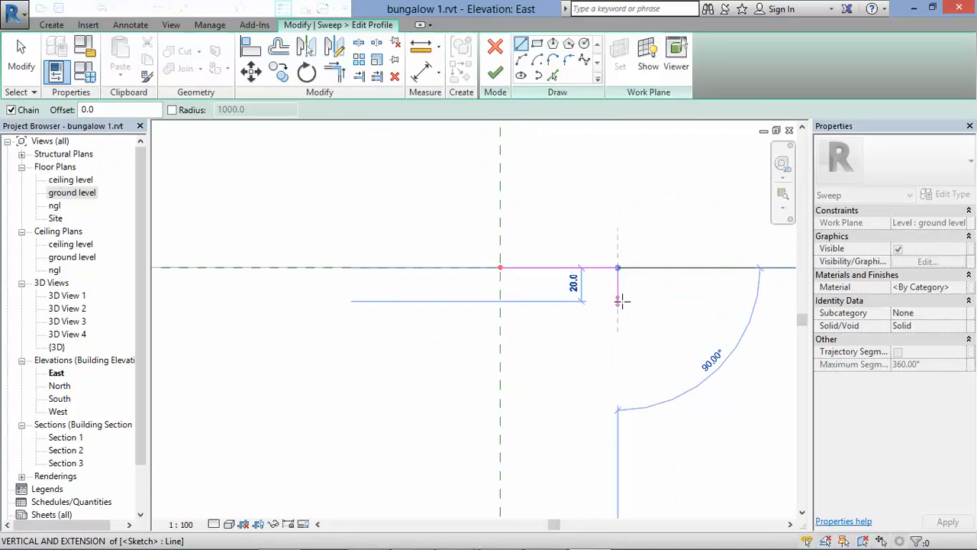
click(619, 301)
click(593, 301)
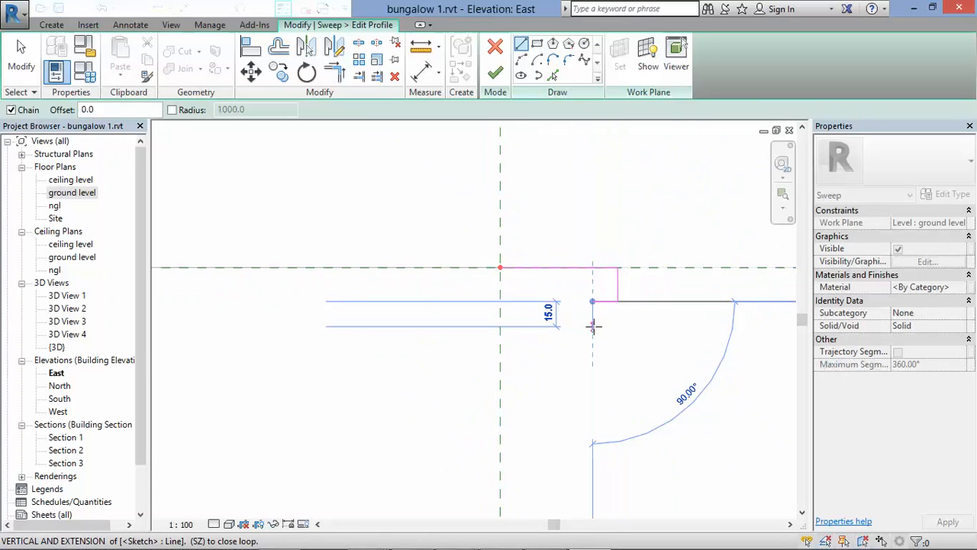
click(593, 326)
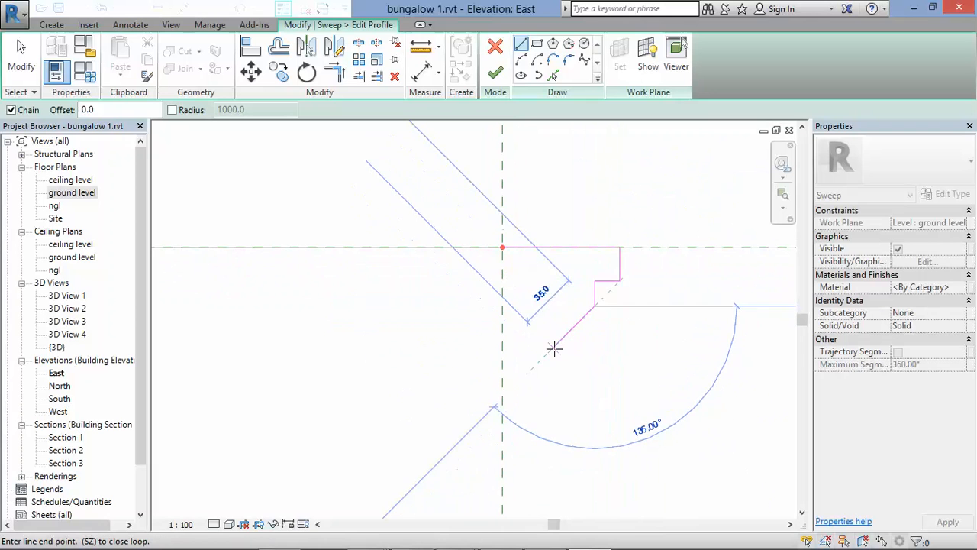
Step: Continue with a 35 mm diagonal, about 20 mm down, 10 mm in and 15 mm down, and close the profile along the vertical reference
click(554, 348)
scroll(555, 379, up, 1)
click(553, 380)
click(531, 380)
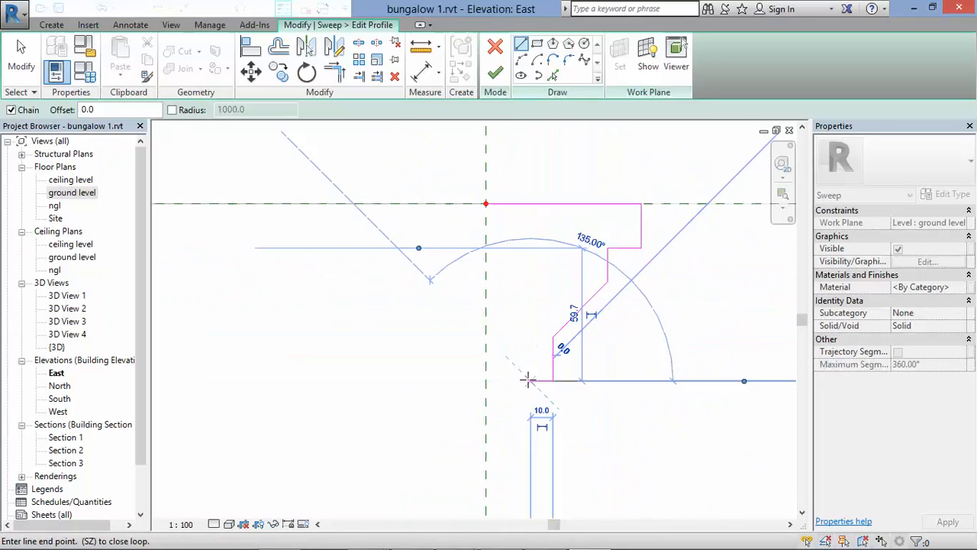
click(531, 413)
click(486, 413)
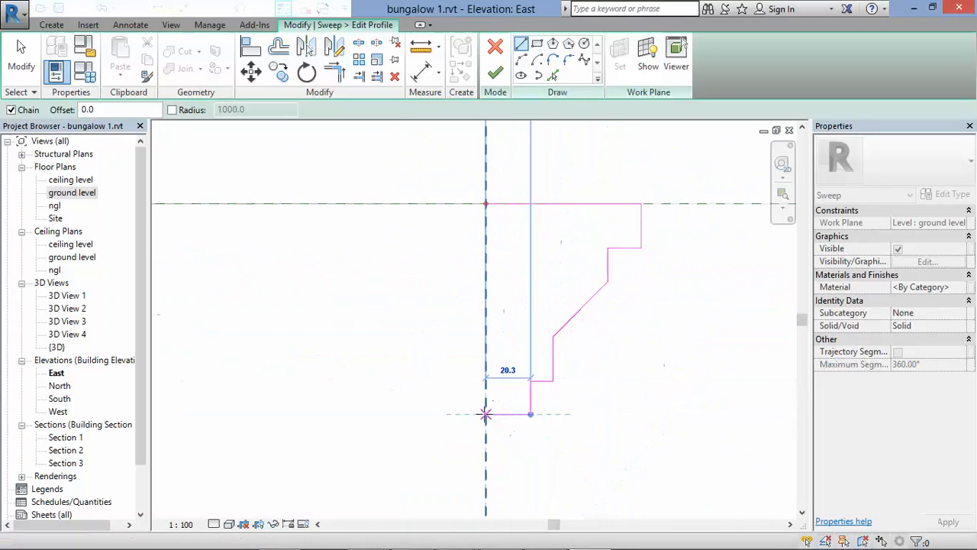
click(486, 204)
Step: Finish the profile sketch, the sweep and the in-place cornice model
click(493, 82)
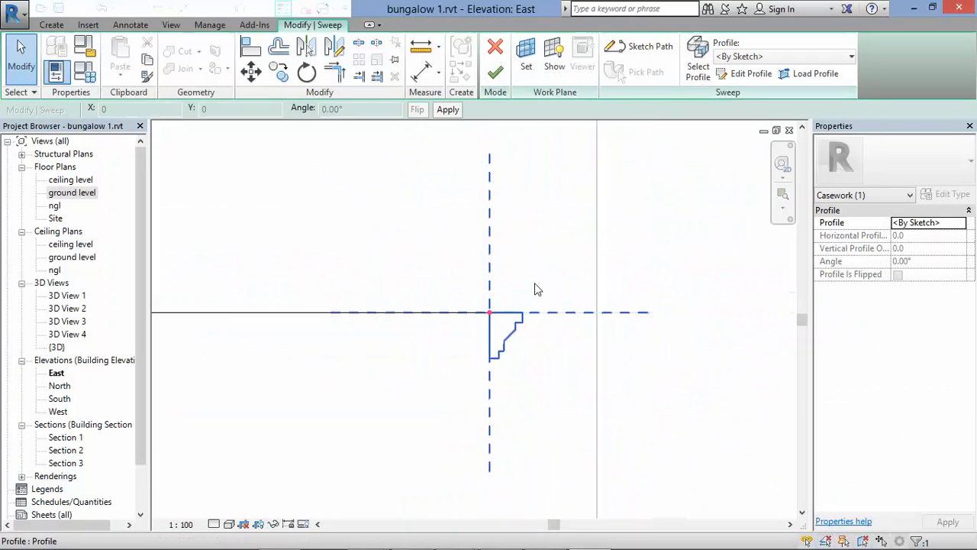
click(495, 77)
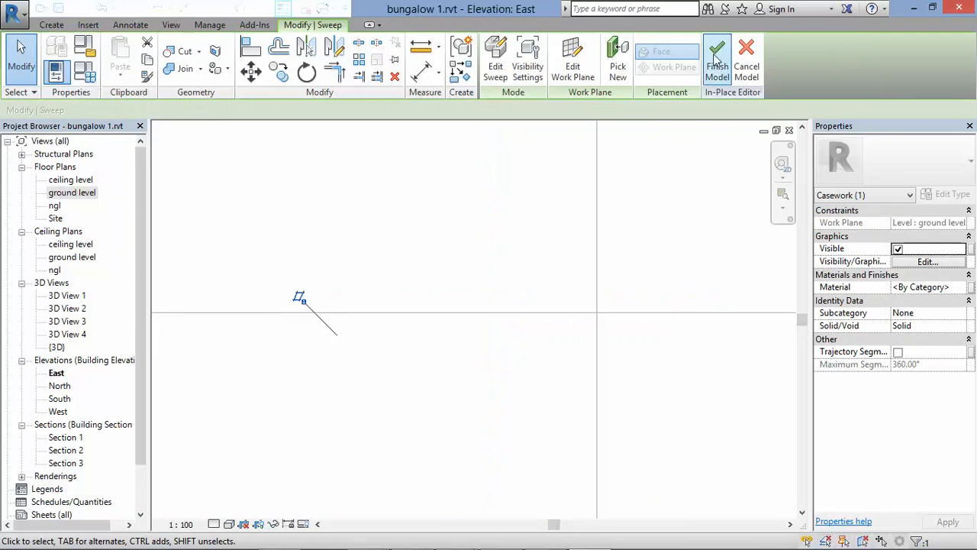
click(718, 66)
Step: Display the East elevation in Wireframe style
scroll(563, 360, down, 5)
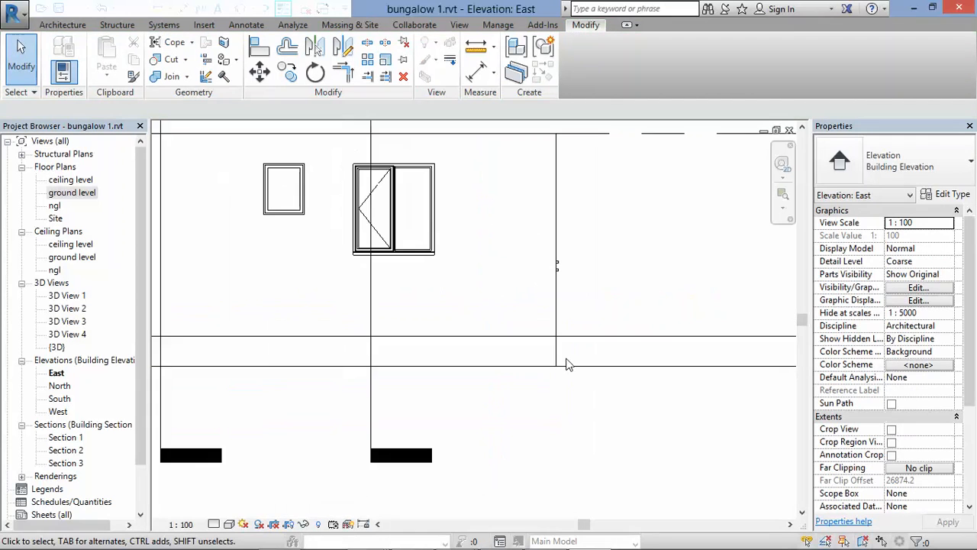
click(229, 524)
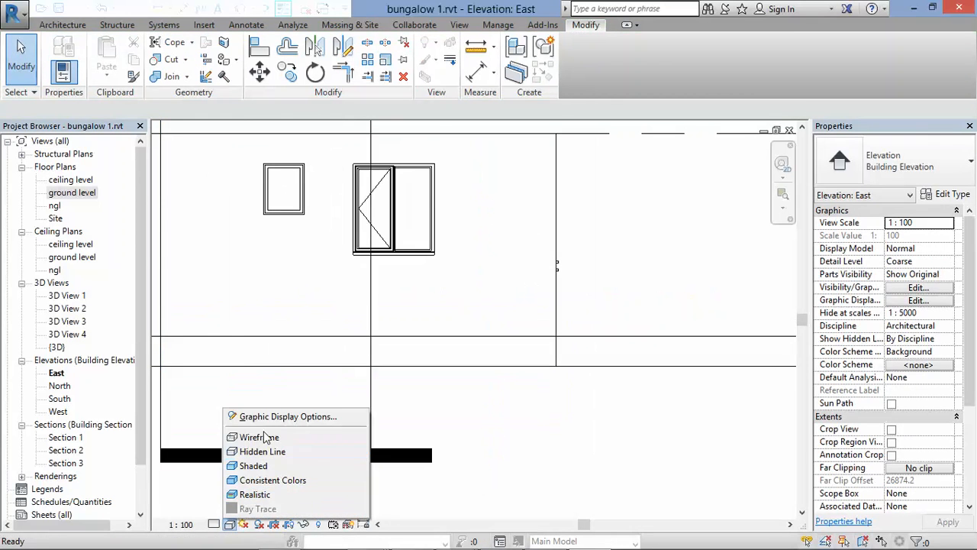
click(260, 437)
Step: Copy the cornice straight up from the floor line at the wall to the ceiling line, at elevation 2700
scroll(458, 344, up, 4)
click(488, 341)
scroll(526, 302, up, 2)
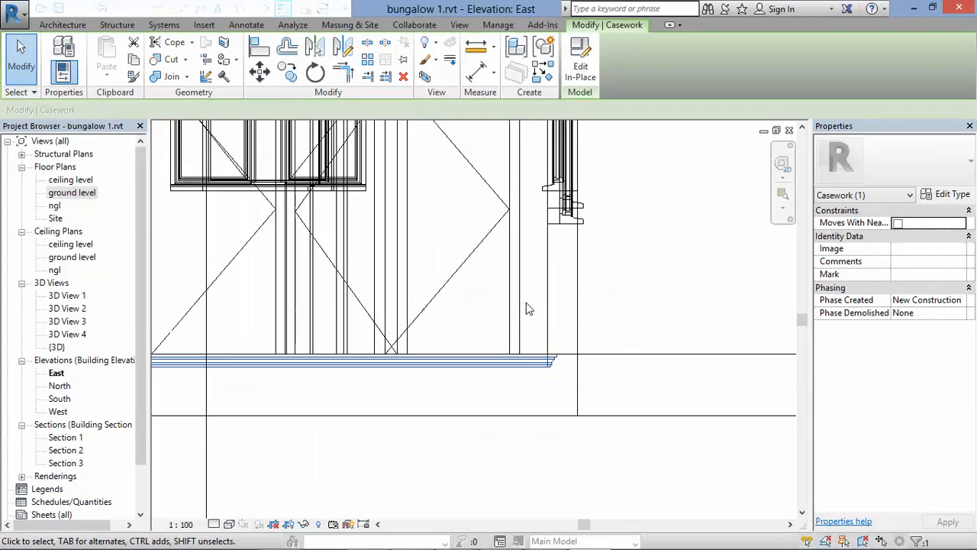
scroll(552, 453, down, 1)
key(c)
key(o)
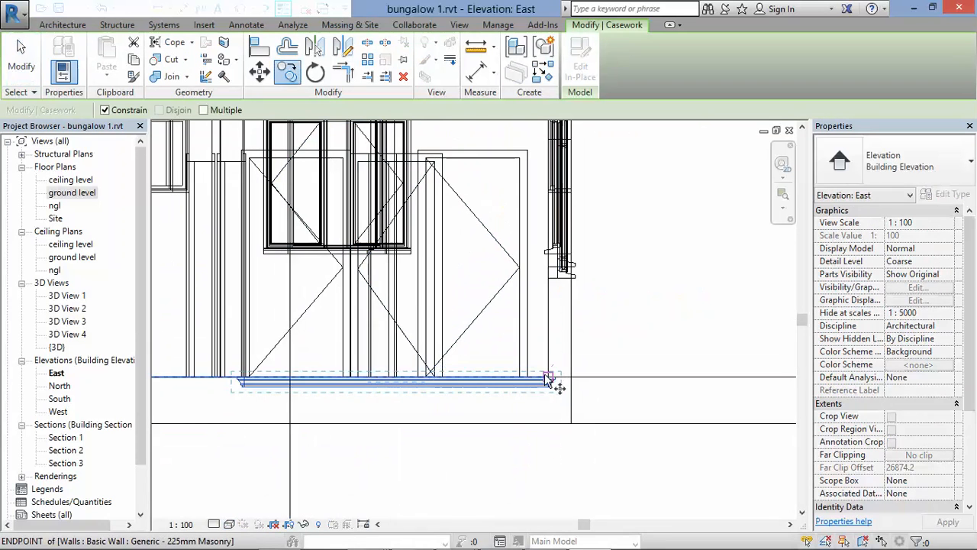
click(547, 376)
scroll(543, 420, down, 2)
scroll(548, 297, up, 1)
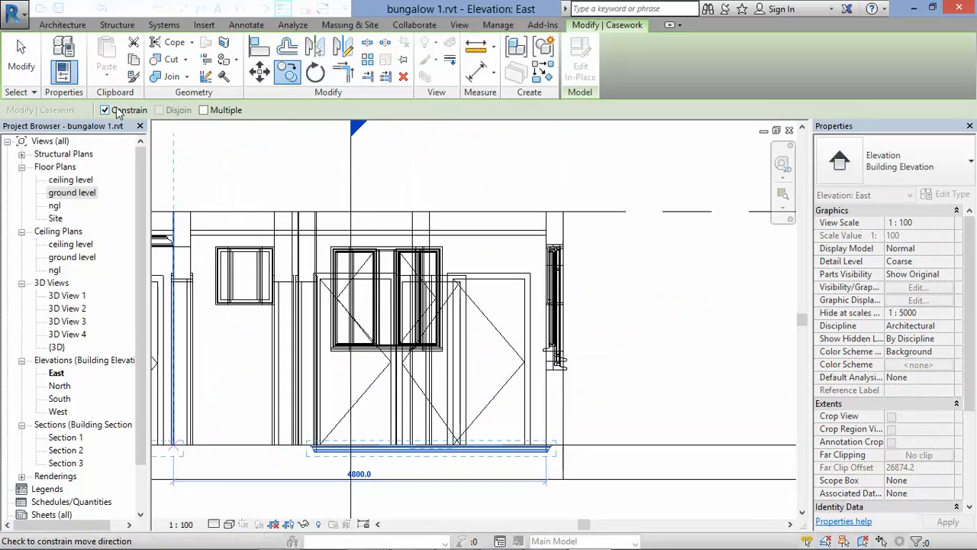
click(547, 235)
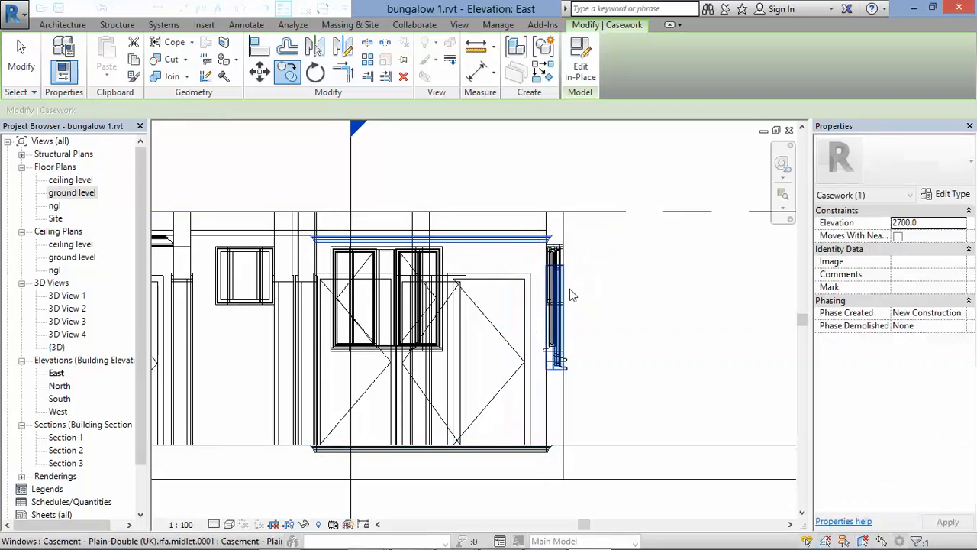
Step: Inspect the copied cornice's end against the wall in the East elevation and its placement in 3D View 4
scroll(421, 255, up, 2)
scroll(600, 225, up, 2)
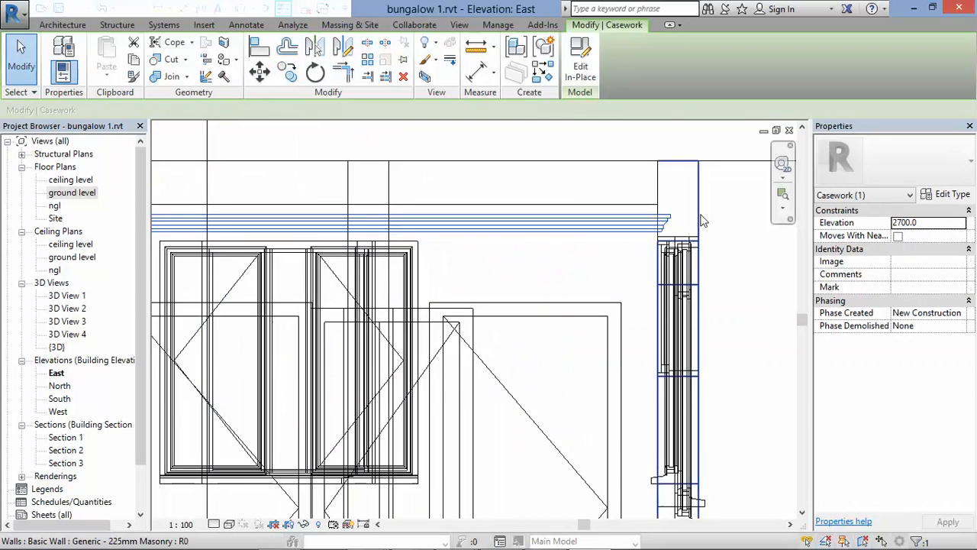
scroll(704, 221, up, 1)
key(Escape)
click(600, 238)
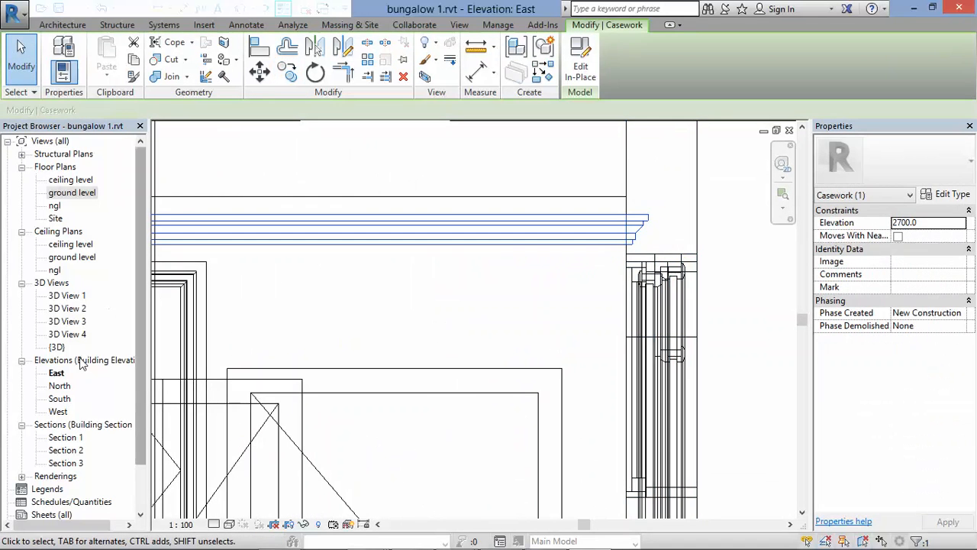
double_click(67, 334)
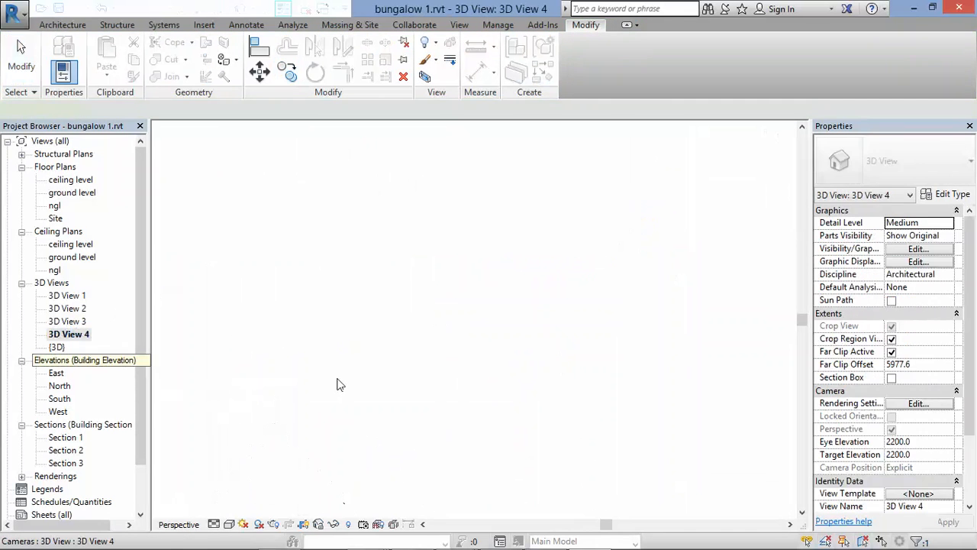
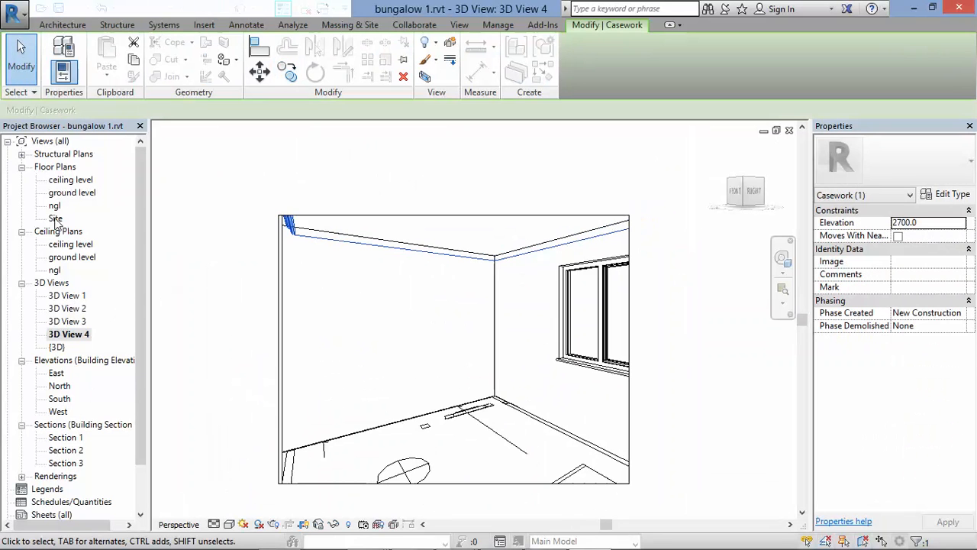
Step: Show the South elevation in Wireframe style and open the upper cornice for in-place editing with its sweep selected
double_click(53, 400)
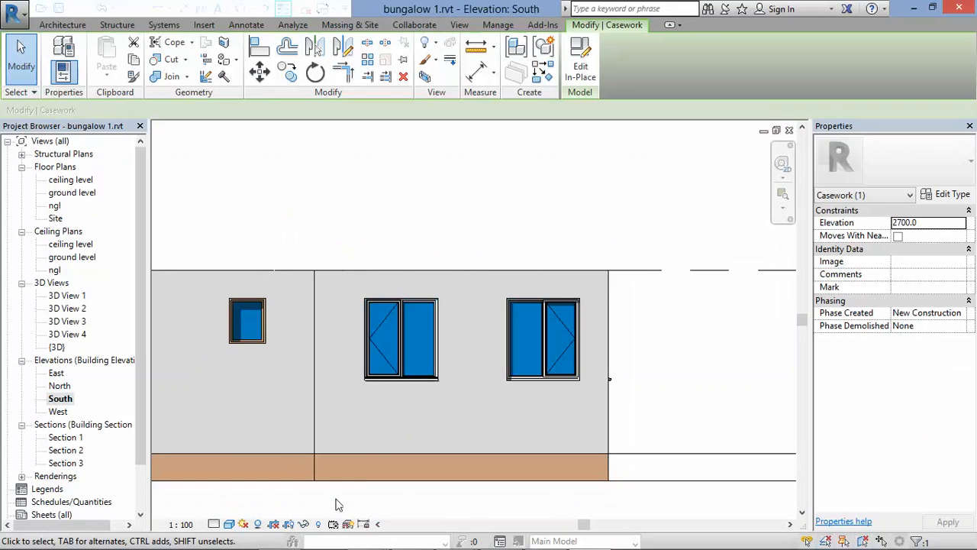
click(229, 525)
click(255, 439)
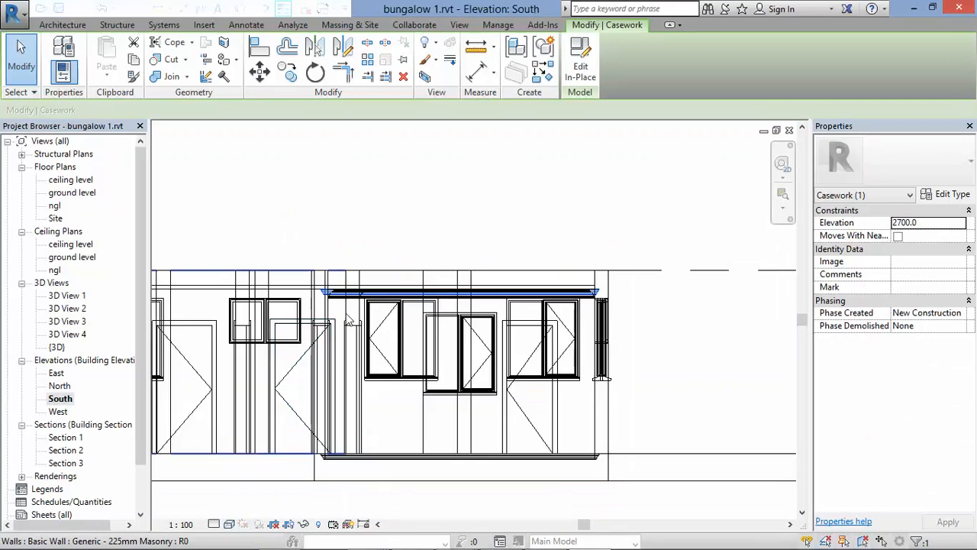
click(587, 71)
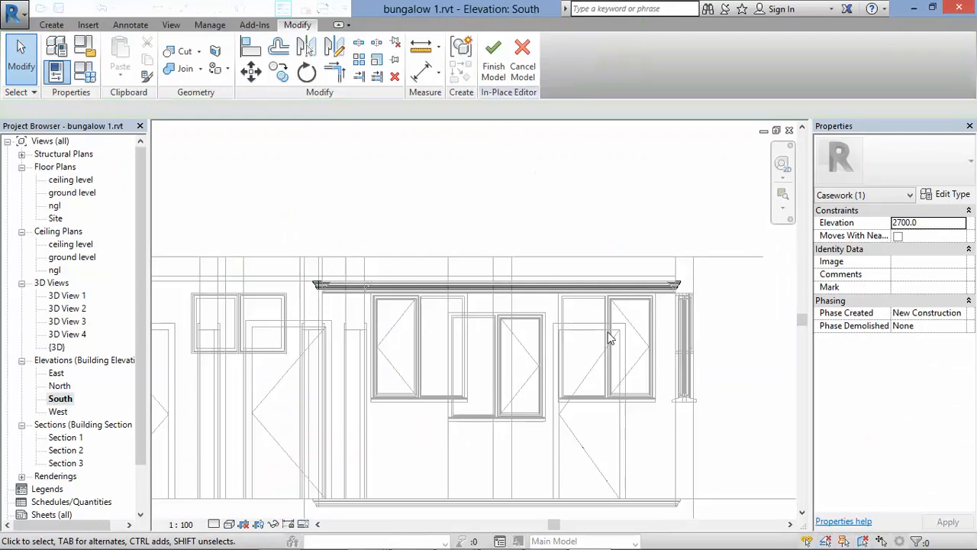
click(496, 290)
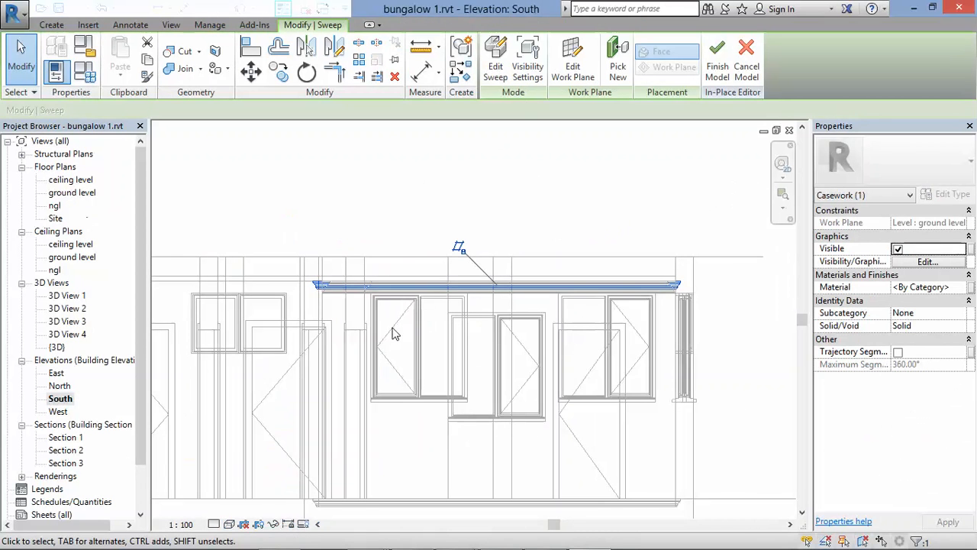
scroll(393, 334, up, 2)
scroll(433, 266, down, 2)
Step: Open the upper cornice's sweep profile for editing in the East elevation
double_click(54, 373)
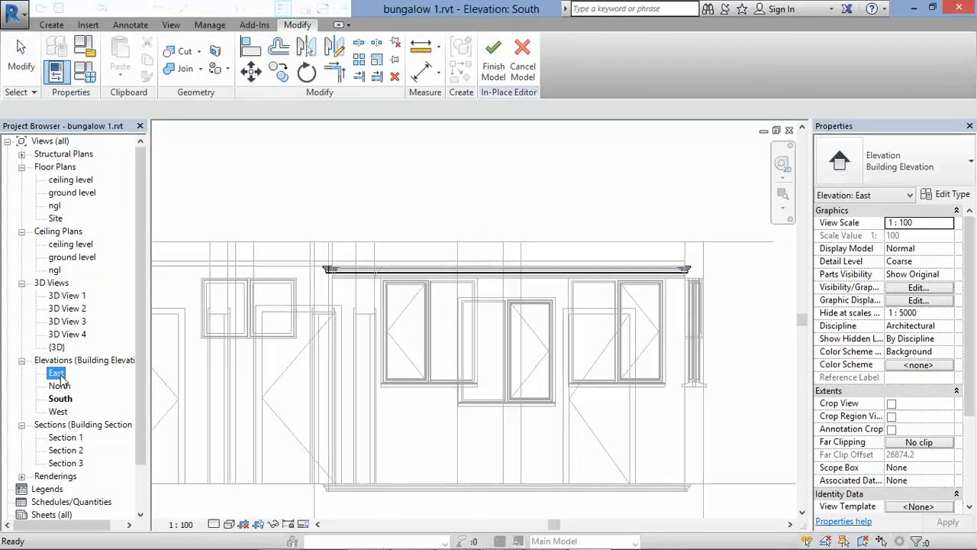
click(495, 57)
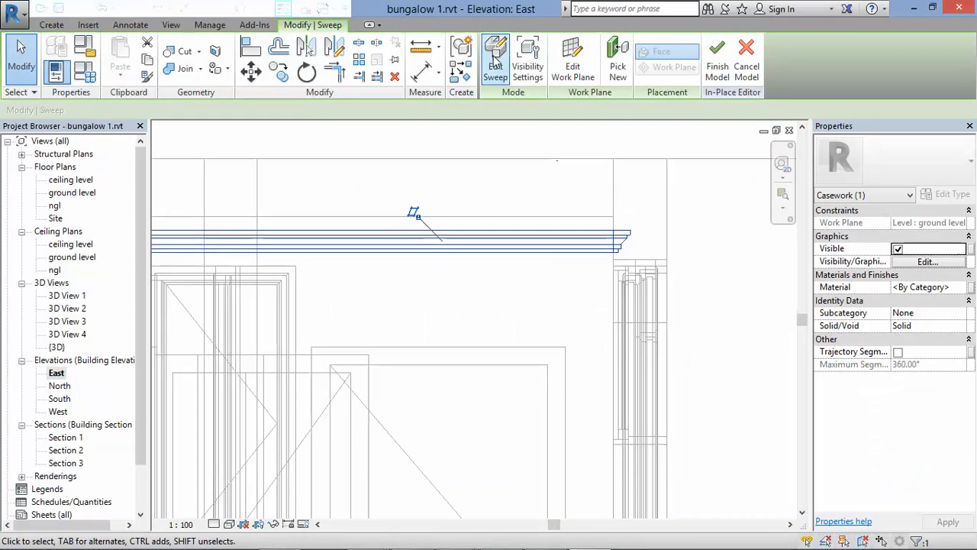
scroll(607, 254, up, 2)
click(607, 254)
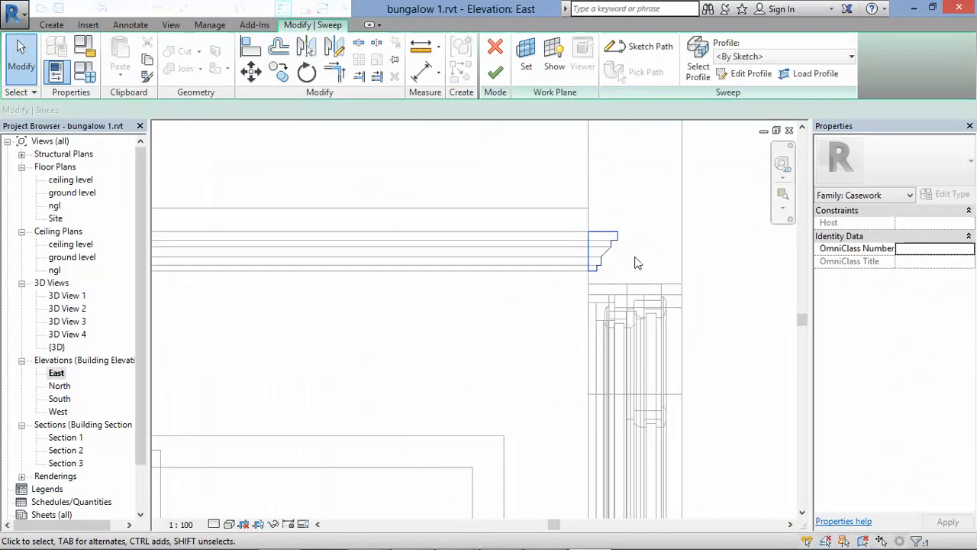
scroll(637, 260, up, 2)
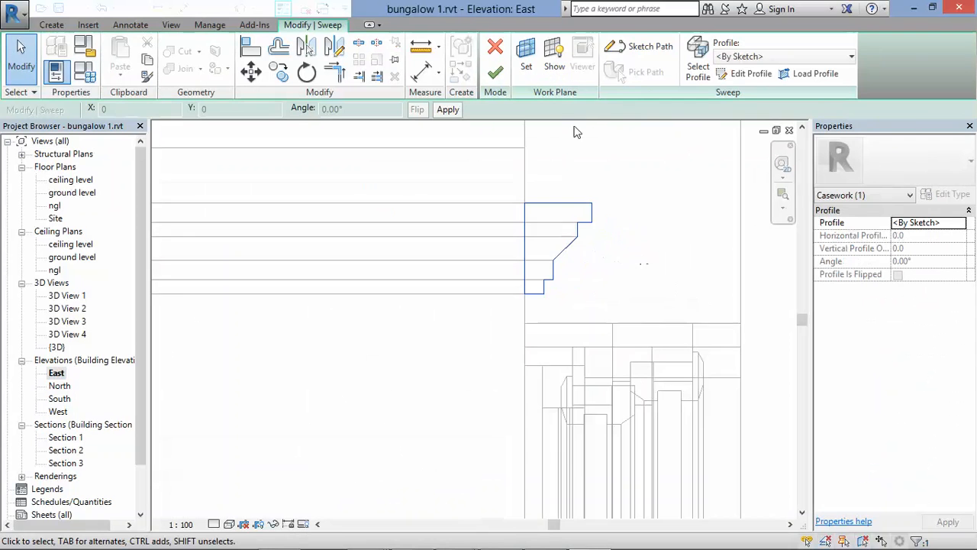
click(737, 74)
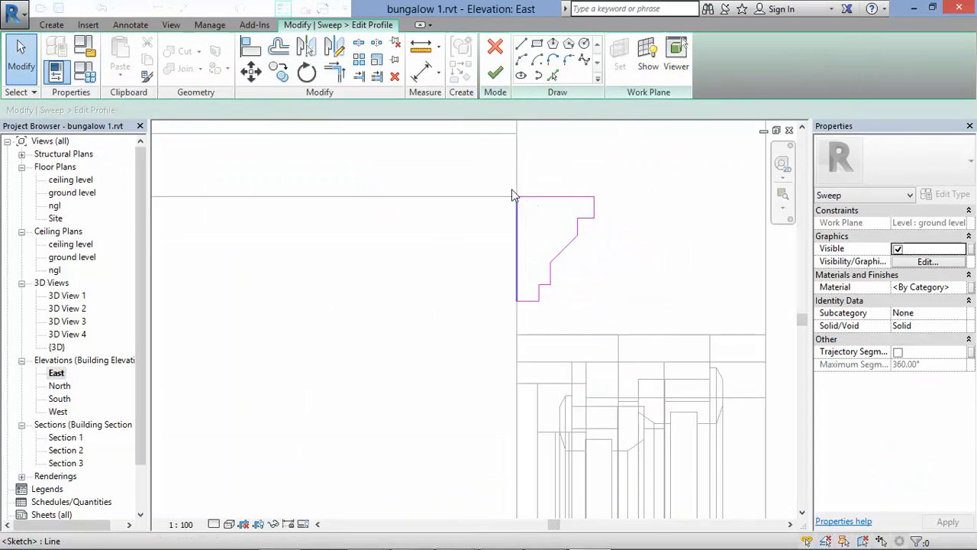
Step: Mirror the profile about its vertical wall edge towards the room side and delete the original stepped lines inside the wall
drag(589, 285, 633, 323)
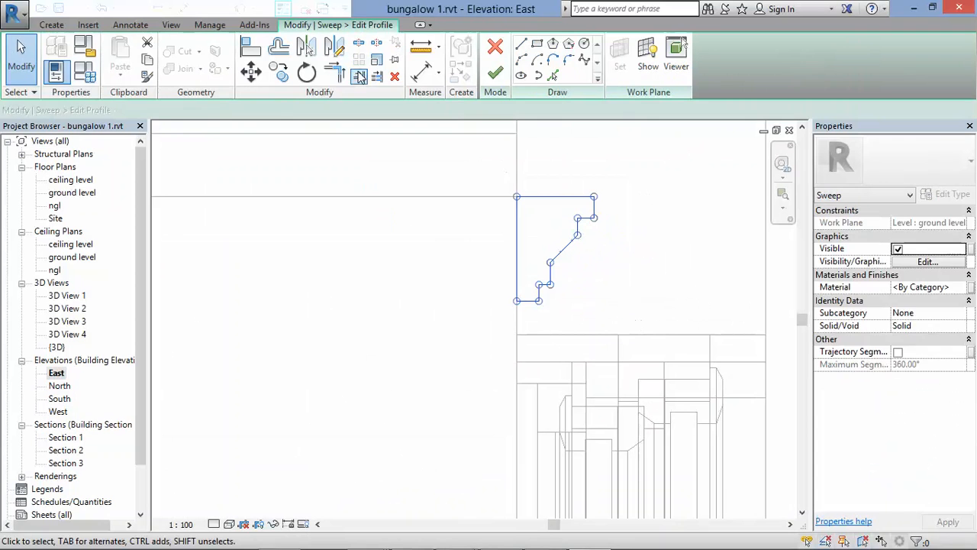
click(307, 49)
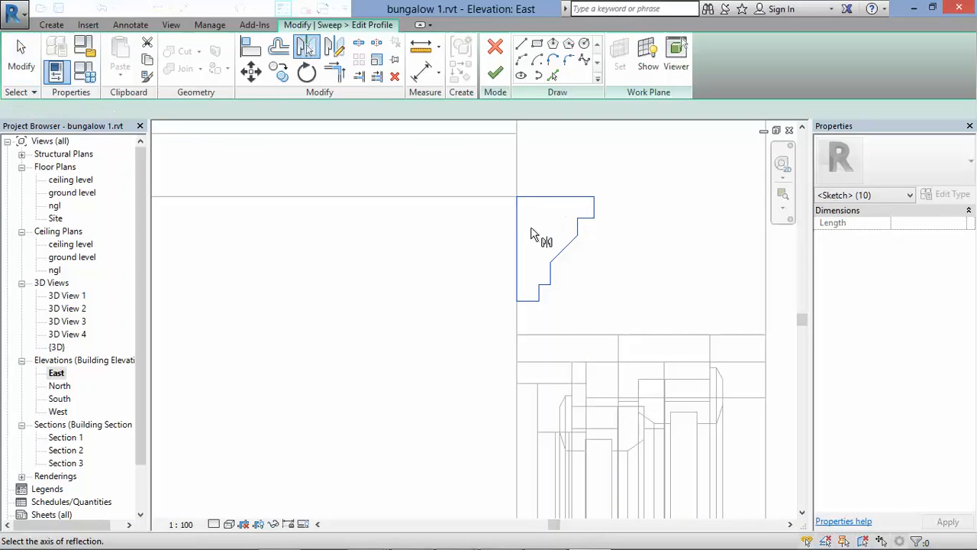
click(504, 261)
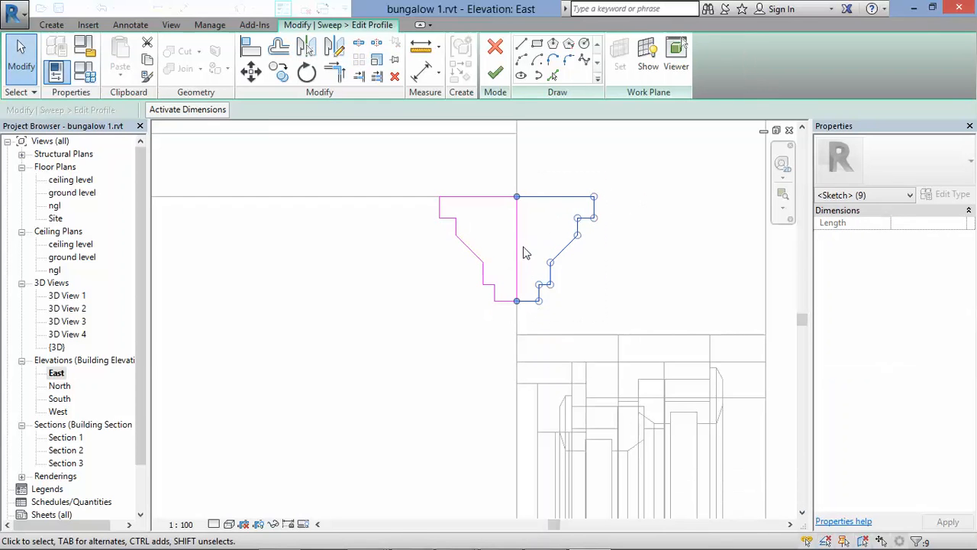
key(Delete)
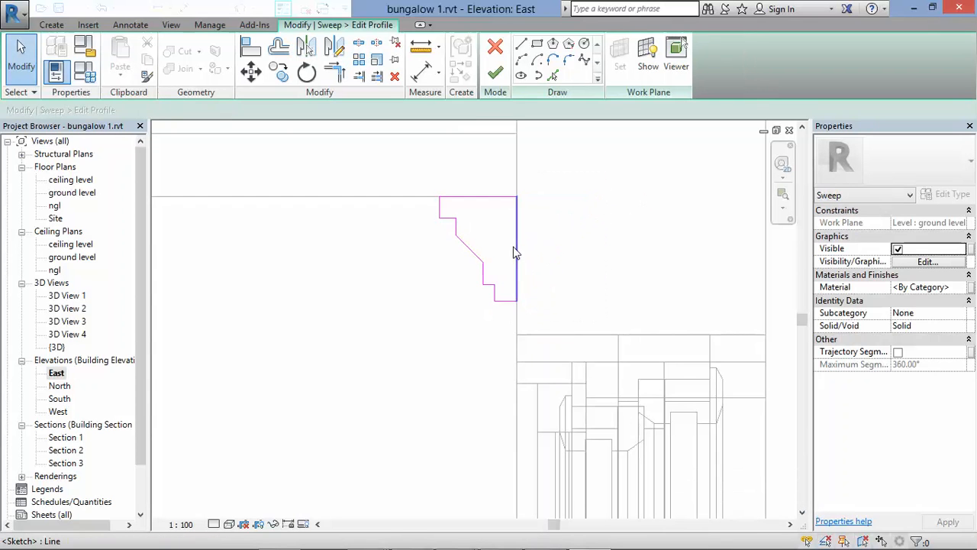
Step: Check the mirrored profile's vertical edge along the wall face, and finish the profile and sweep edits
click(517, 252)
scroll(550, 267, down, 2)
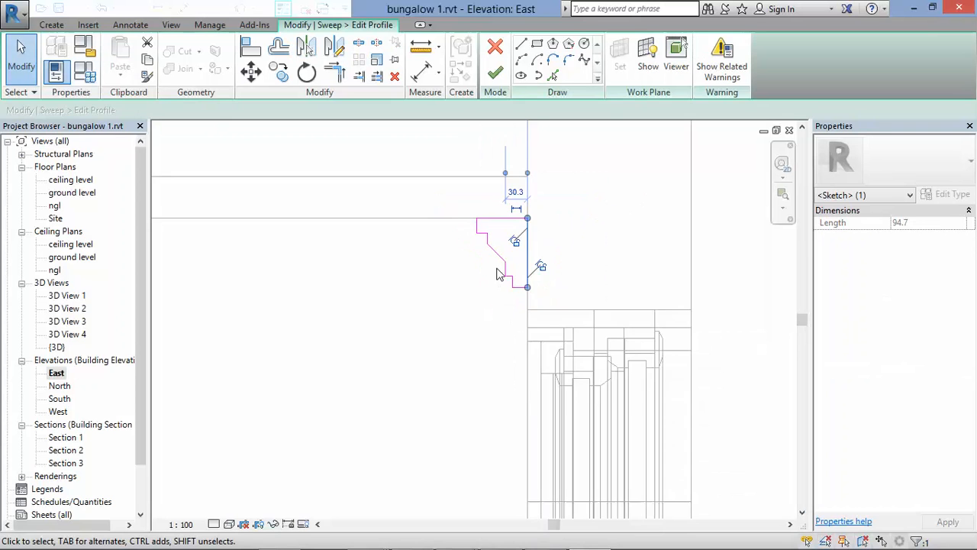
scroll(496, 273, up, 1)
click(491, 312)
click(538, 241)
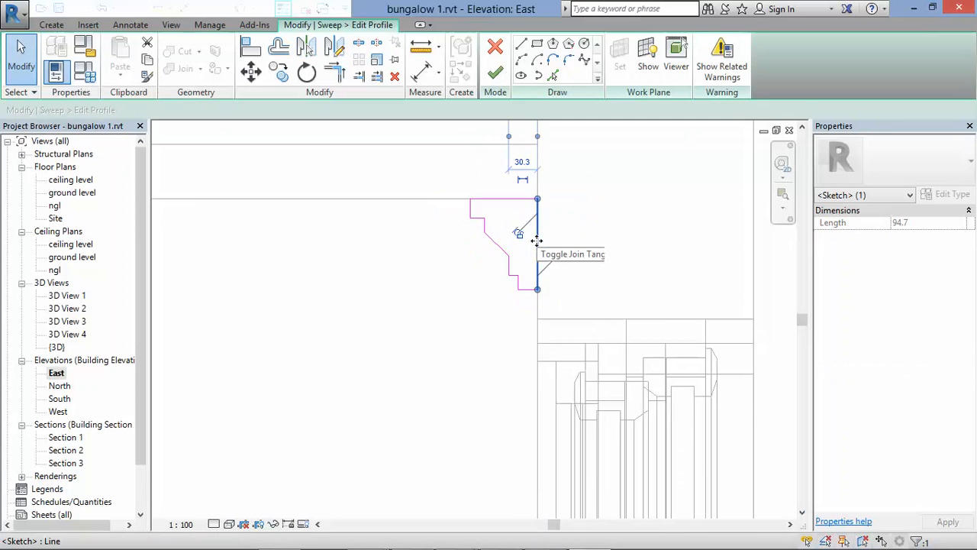
click(500, 302)
scroll(626, 289, down, 3)
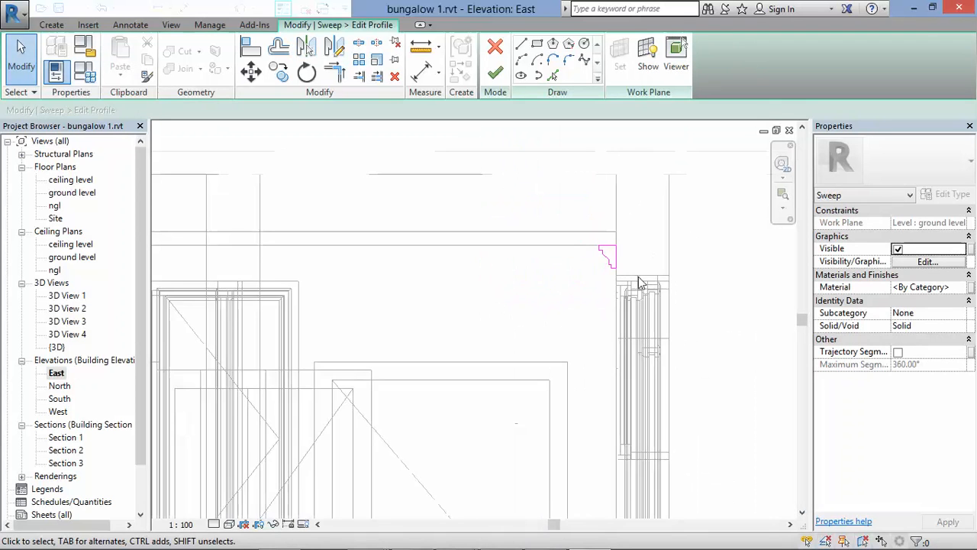
click(497, 72)
click(497, 73)
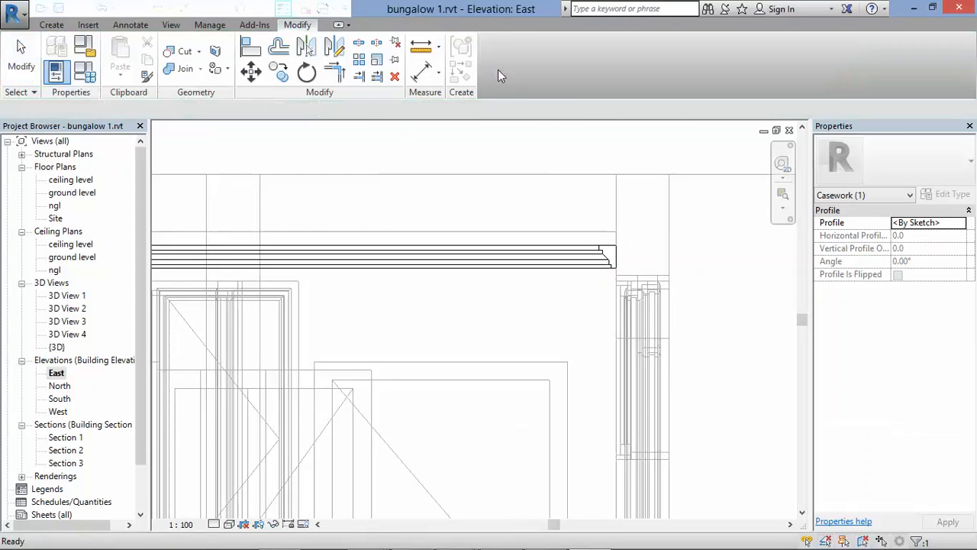
Step: Finish the in-place cornice model and inspect its mitred corner in 3D View 4
click(718, 66)
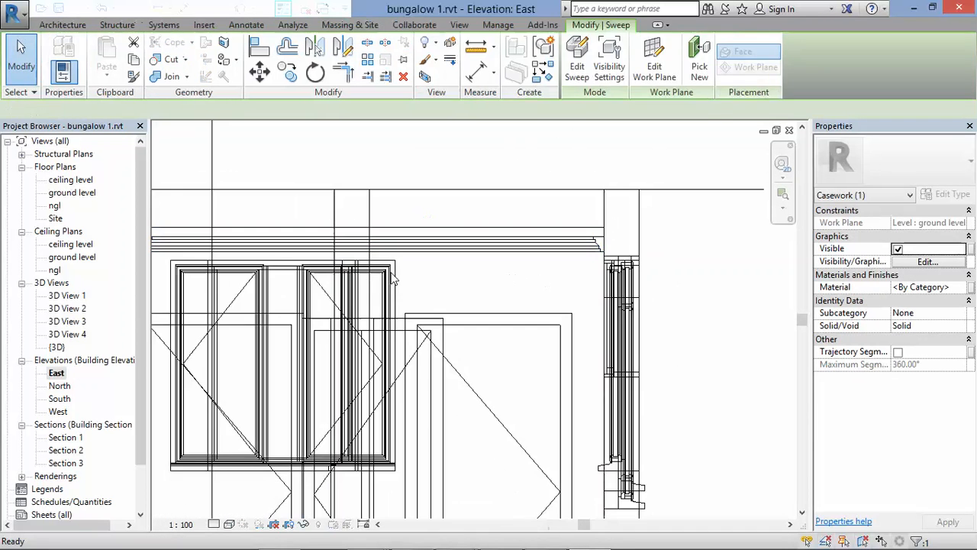
double_click(76, 336)
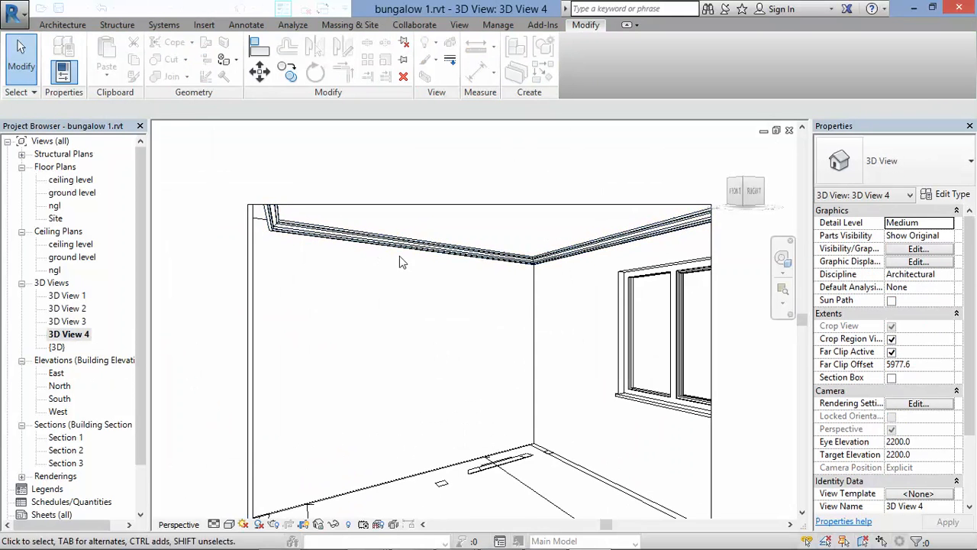
scroll(399, 256, up, 5)
scroll(489, 296, down, 4)
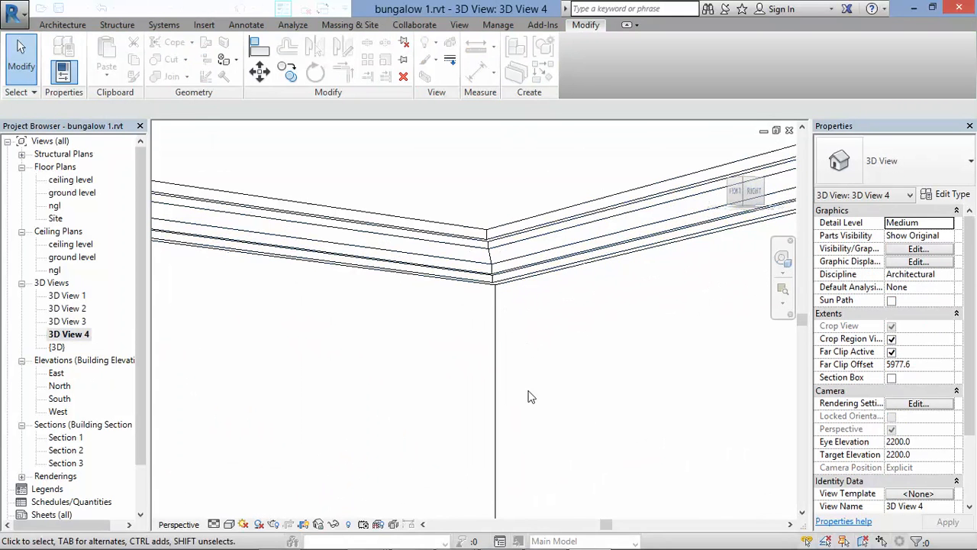
Step: Draw a section through the upper exterior wall of the cornice bedroom in the ground level floor plan
double_click(59, 194)
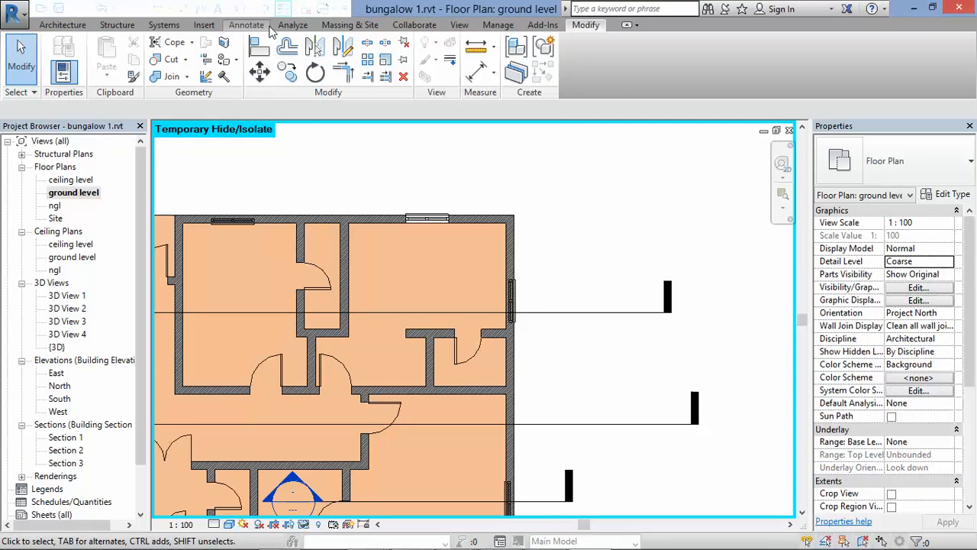
click(459, 24)
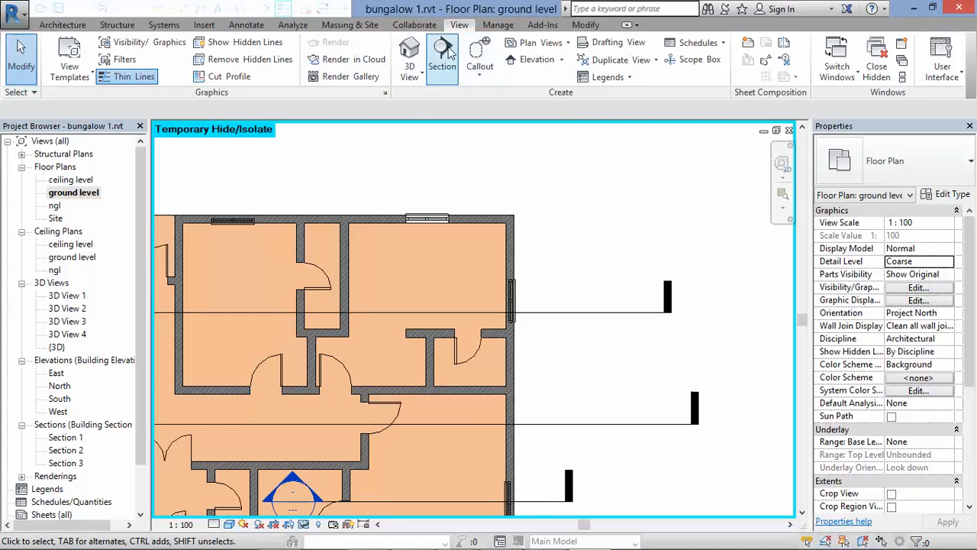
click(441, 58)
scroll(388, 200, up, 1)
click(384, 195)
click(383, 281)
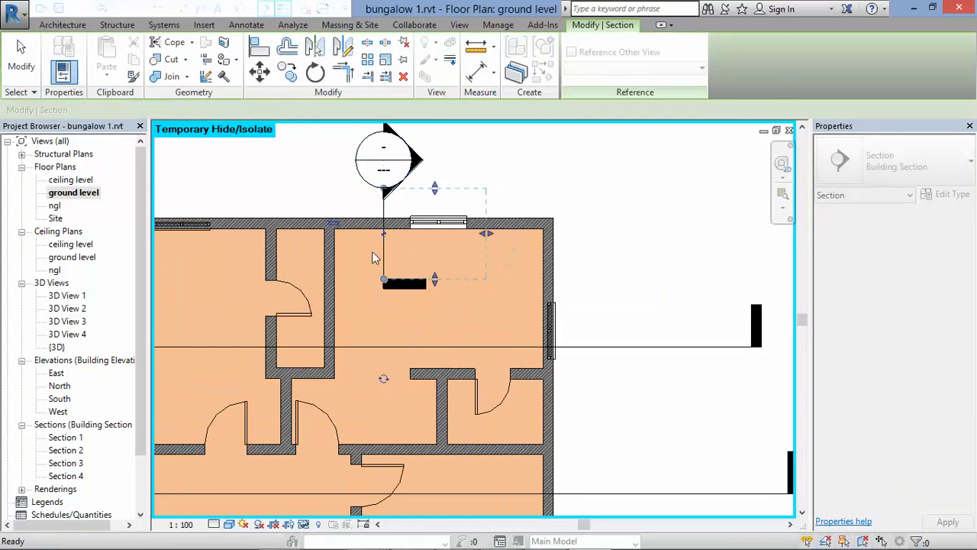
key(Escape)
Step: Open the new section's view and inspect the stepped cornice profile where the wall meets the ceiling
right_click(384, 170)
click(416, 258)
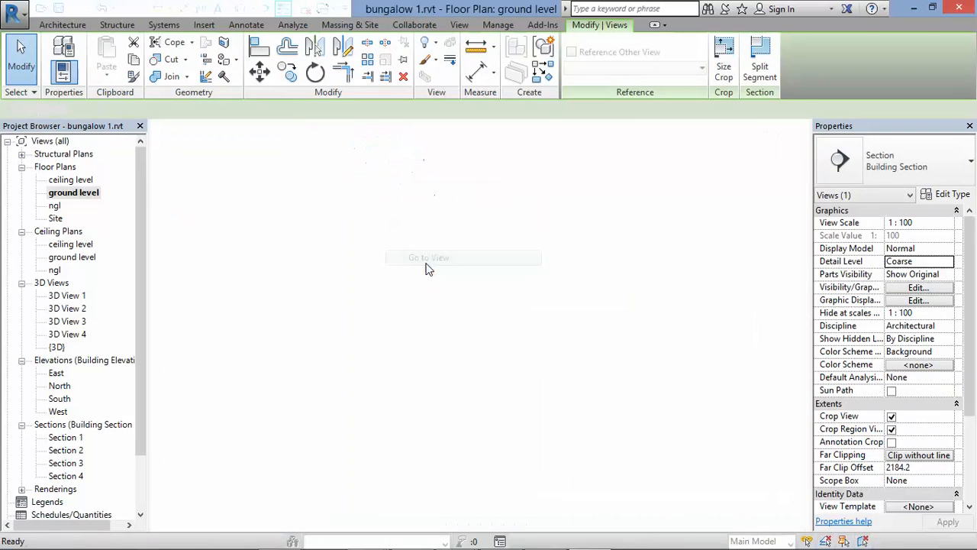
scroll(441, 294, up, 5)
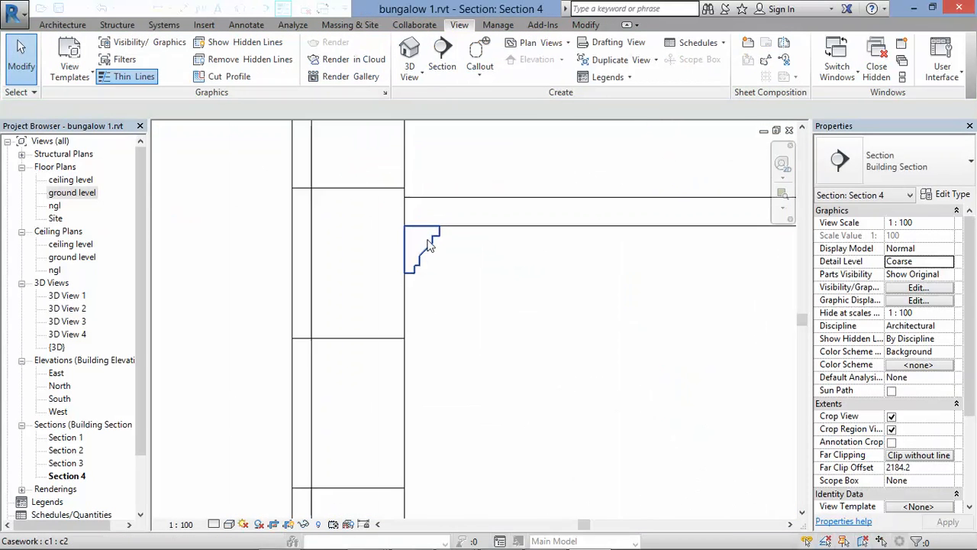
scroll(432, 256, down, 3)
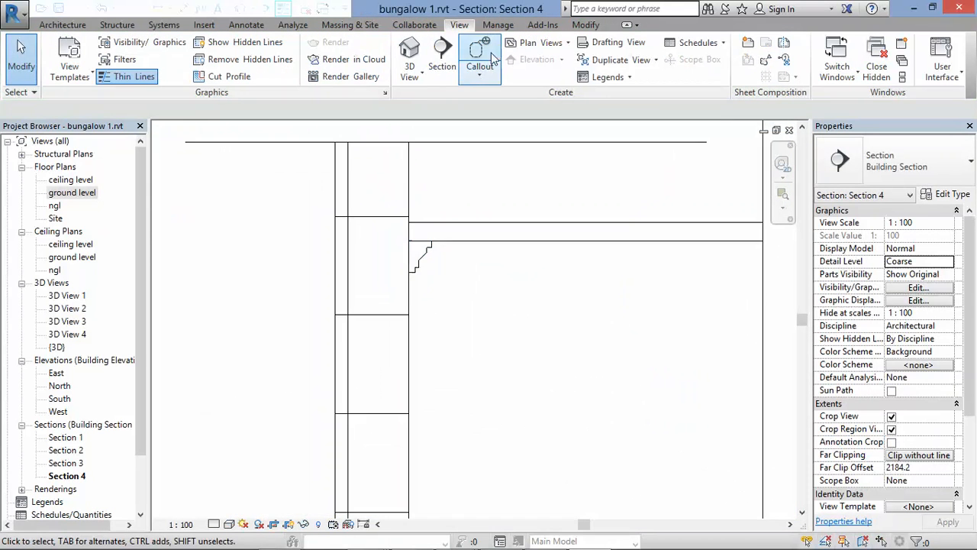
Step: Create a rectangular callout around the cornice profile in Section 4, view the cornice in it, and close the callout view
click(410, 239)
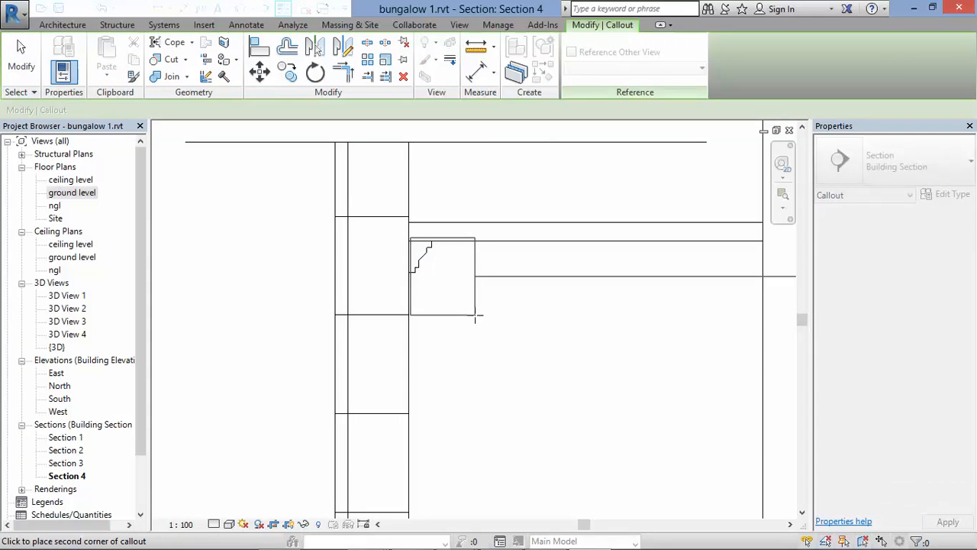
click(539, 330)
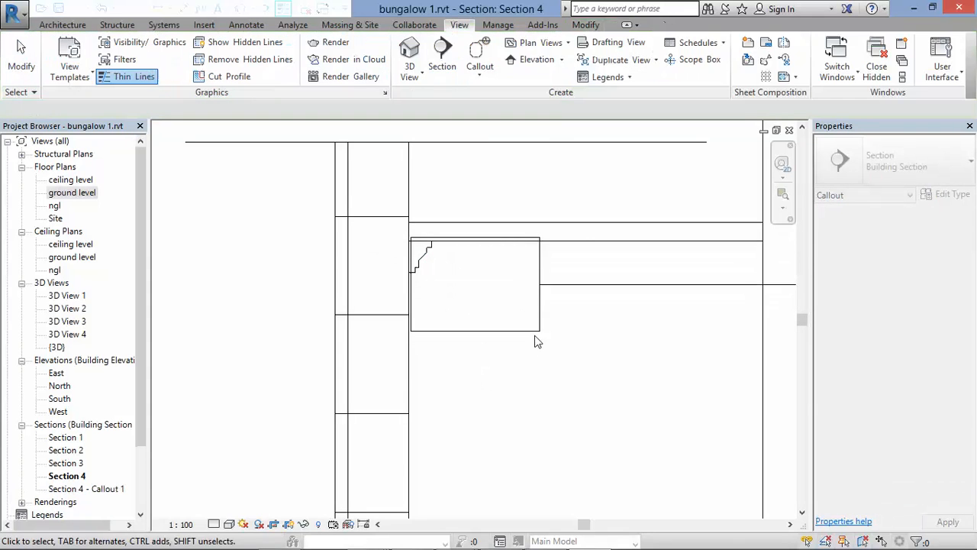
click(540, 275)
right_click(540, 275)
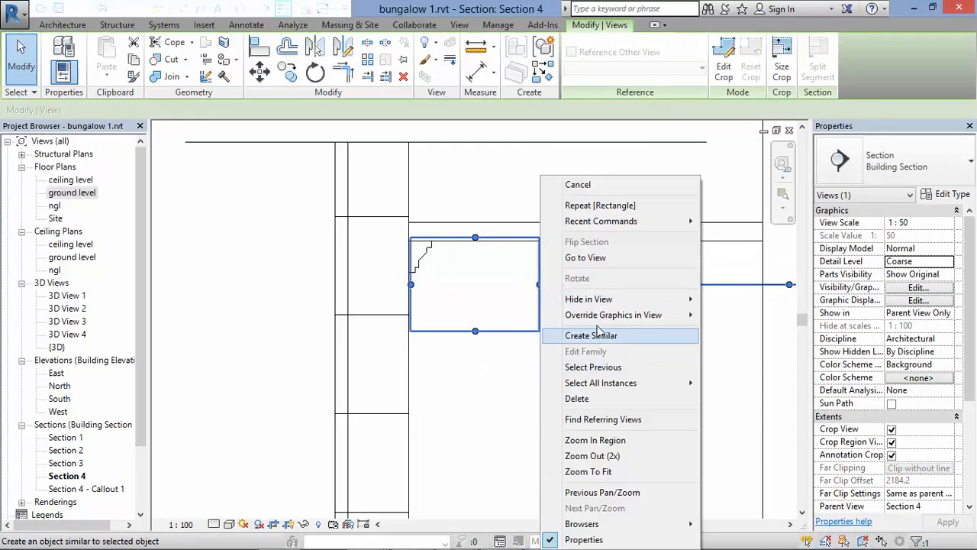
click(571, 258)
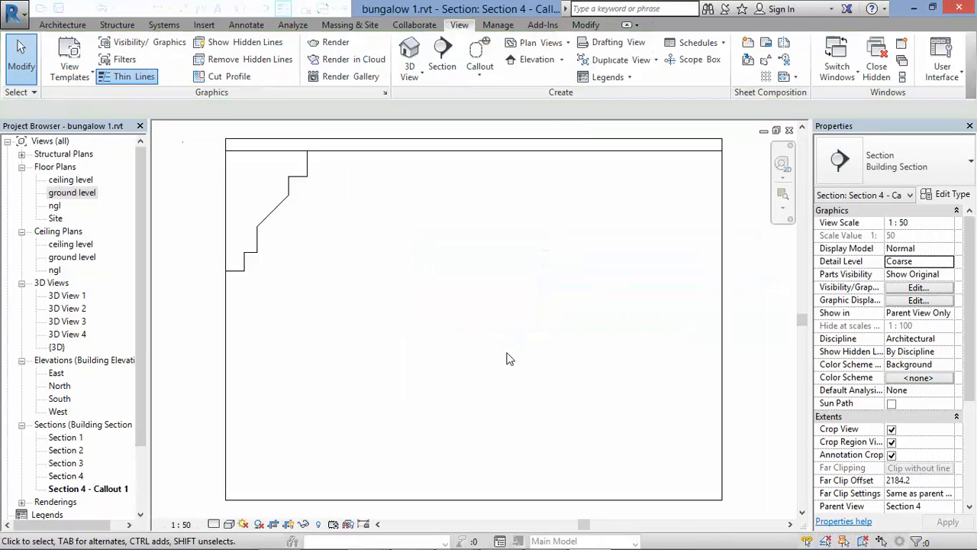
click(272, 215)
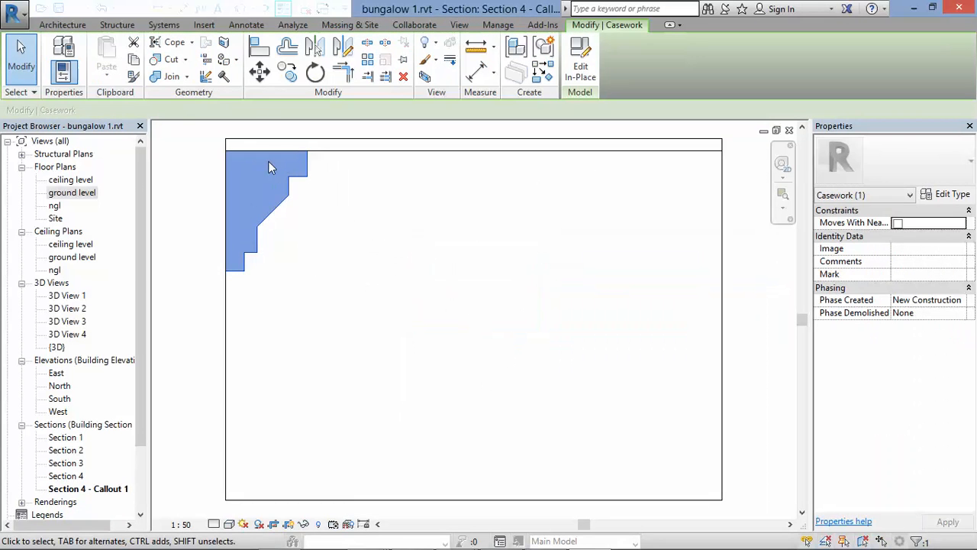
click(790, 131)
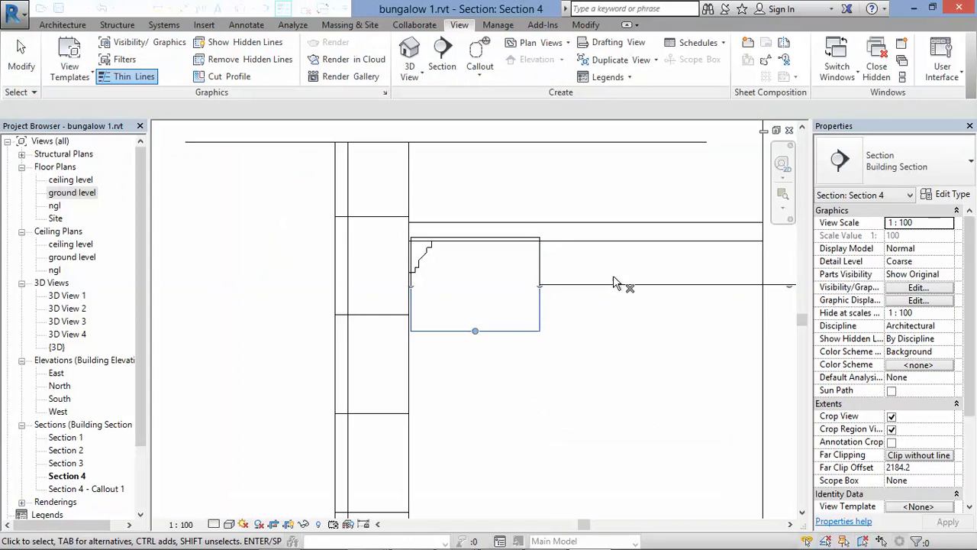
Step: Delete the callout and its view from Section 4
scroll(515, 342, up, 1)
scroll(482, 345, up, 1)
click(488, 329)
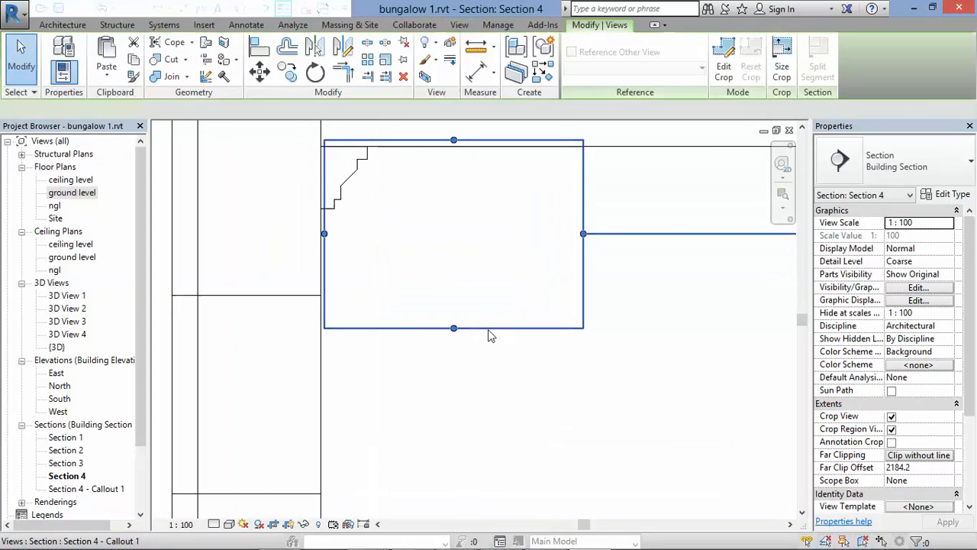
key(Delete)
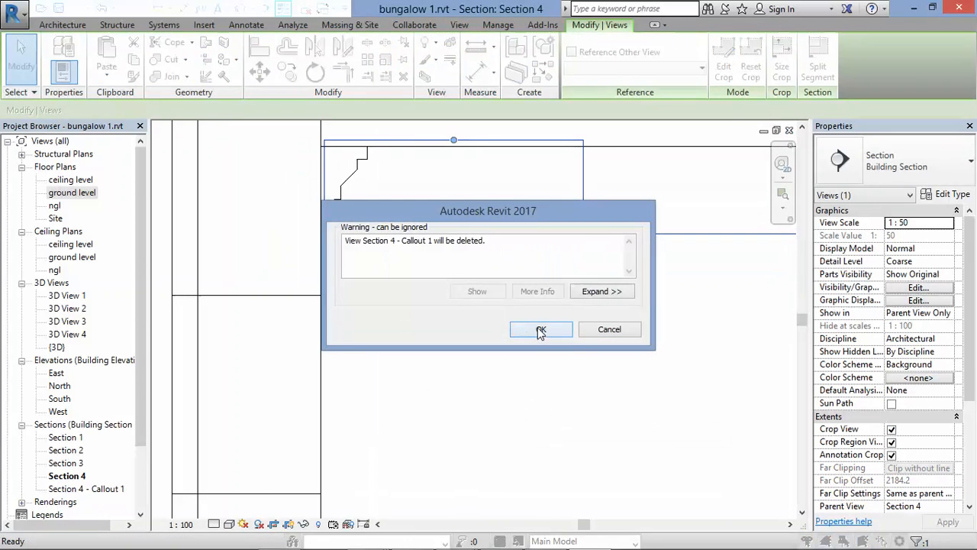
click(540, 329)
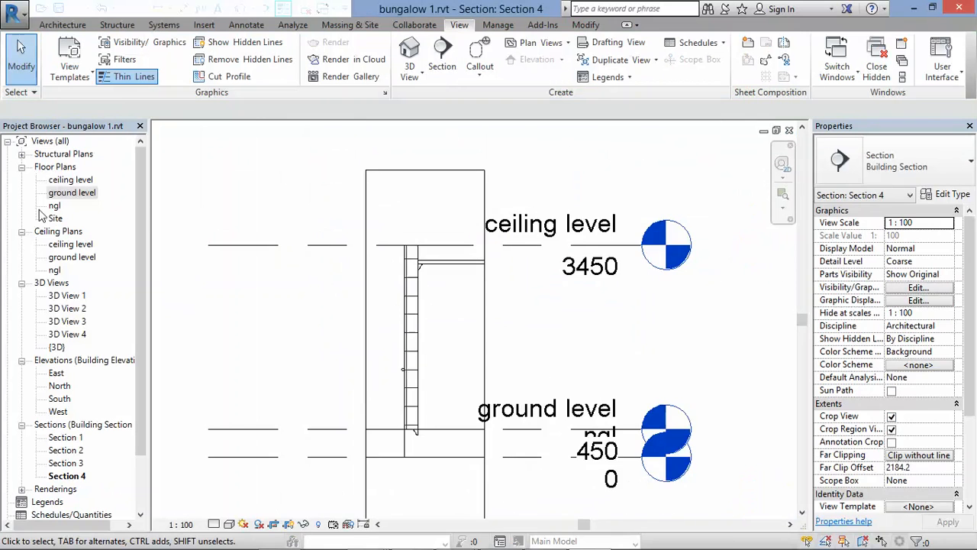
Step: Start a new in-place Casework model named c3 in the ground level floor plan
double_click(70, 193)
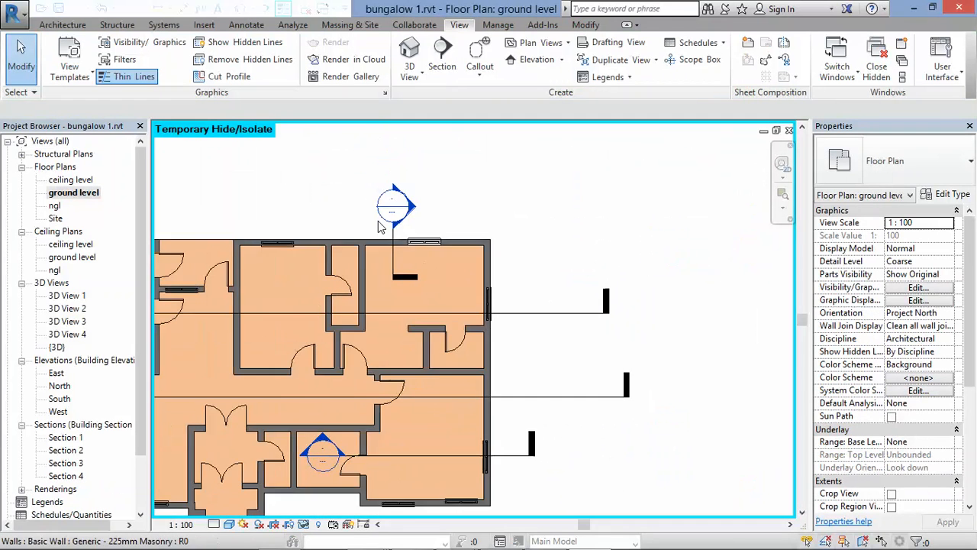
scroll(321, 272, up, 5)
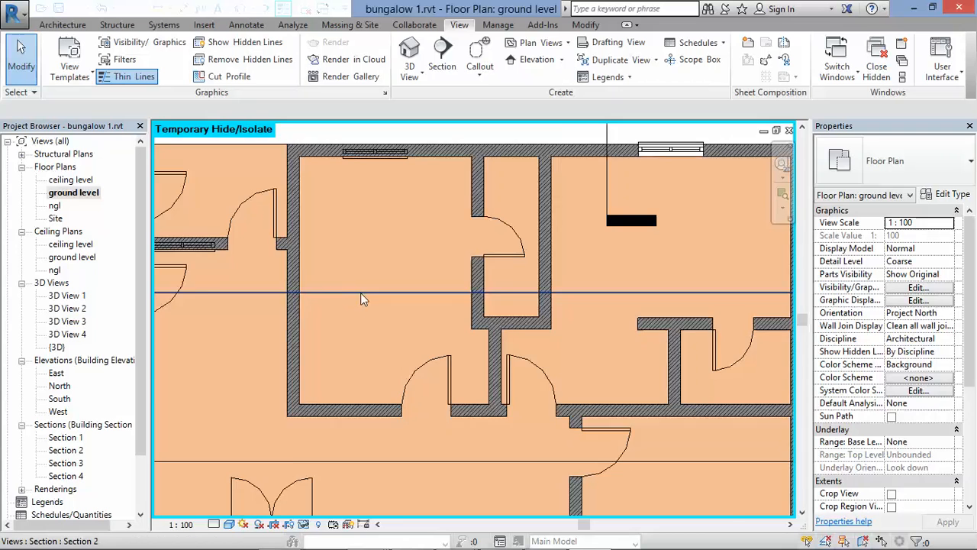
click(61, 24)
click(169, 73)
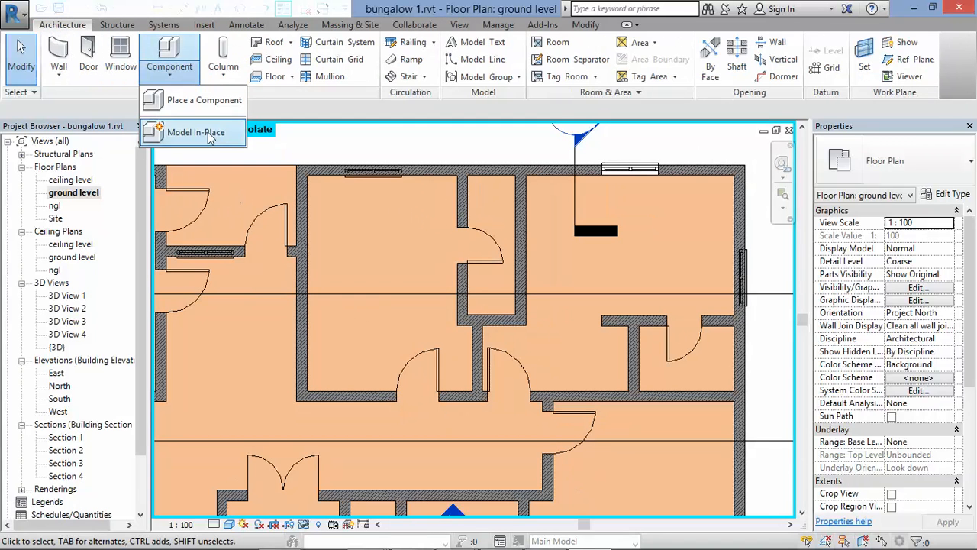
double_click(420, 188)
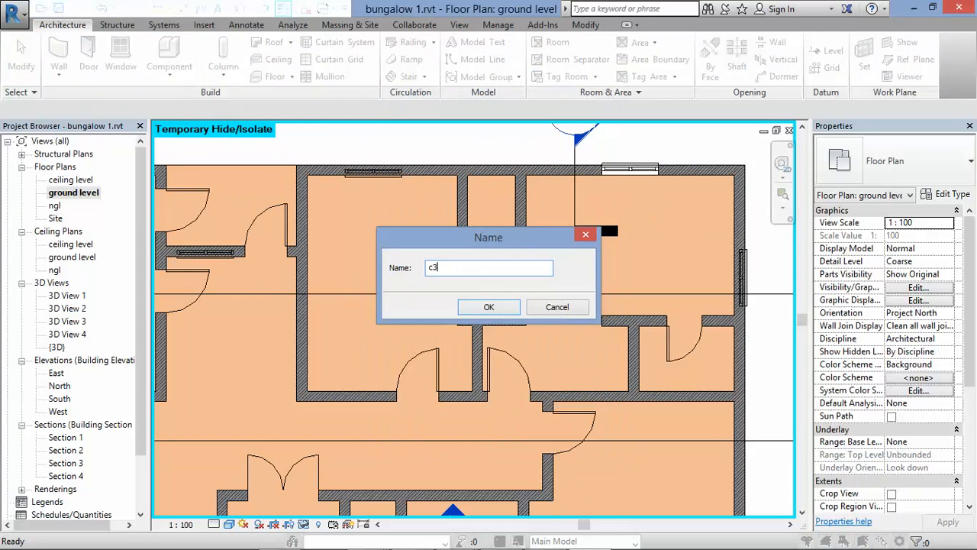
click(489, 307)
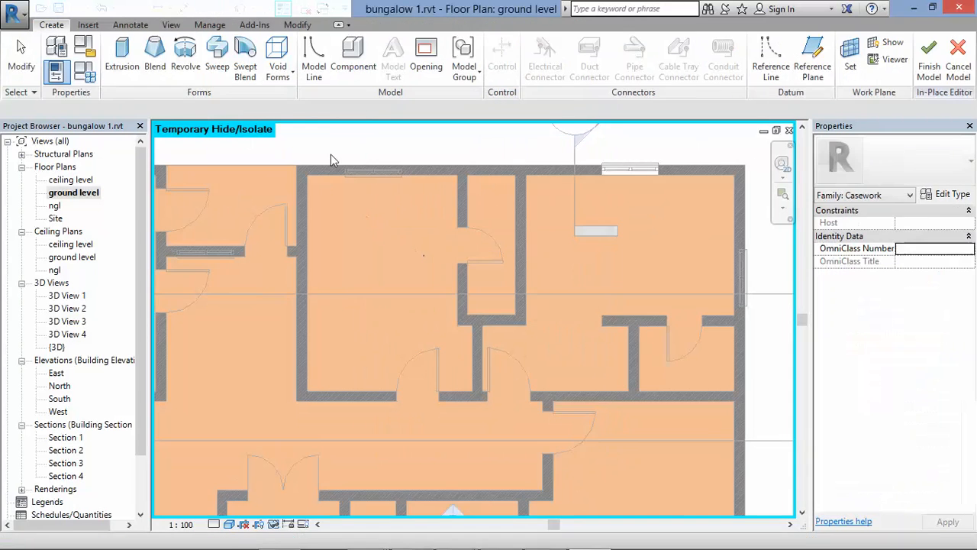
Step: Start a sweep and sketch its path by picking the four inner wall faces of the adjacent bedroom
click(219, 55)
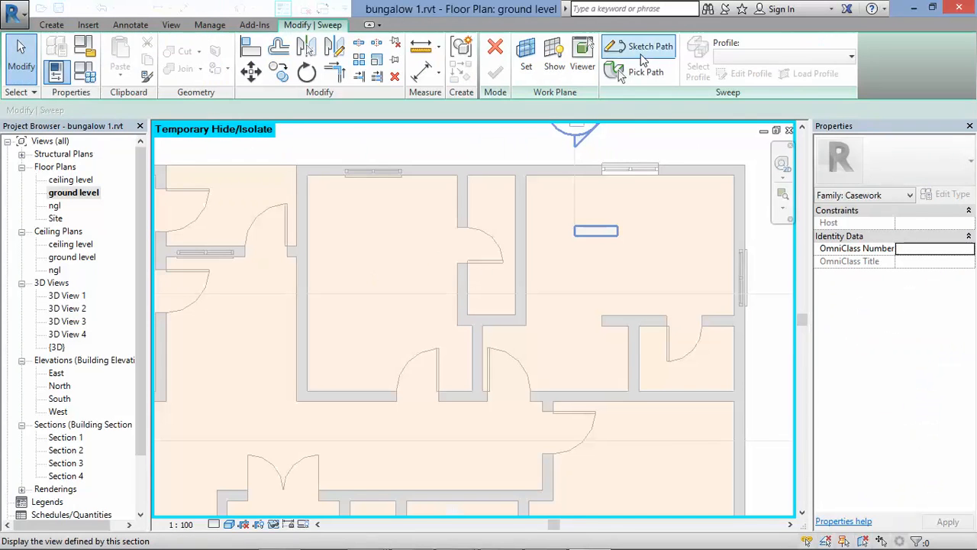
click(640, 48)
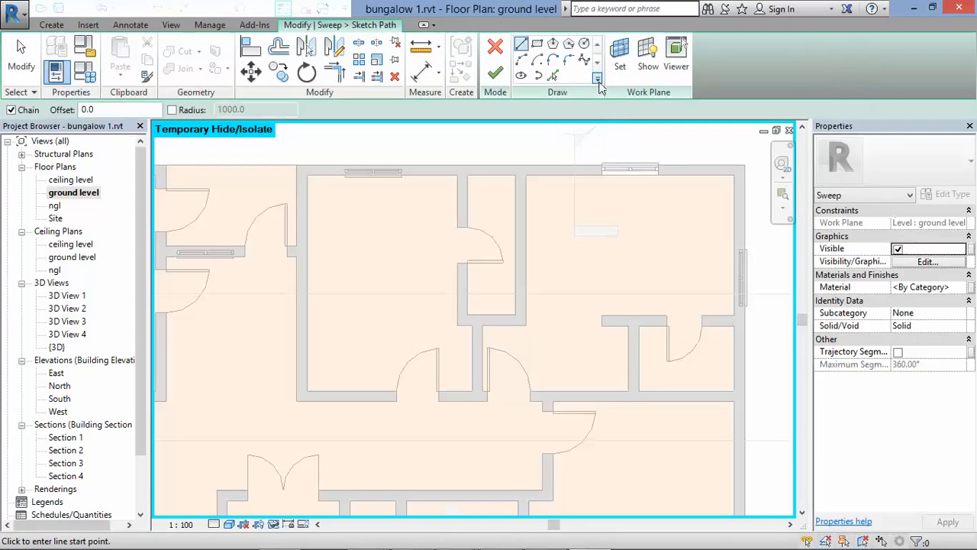
click(553, 76)
click(435, 176)
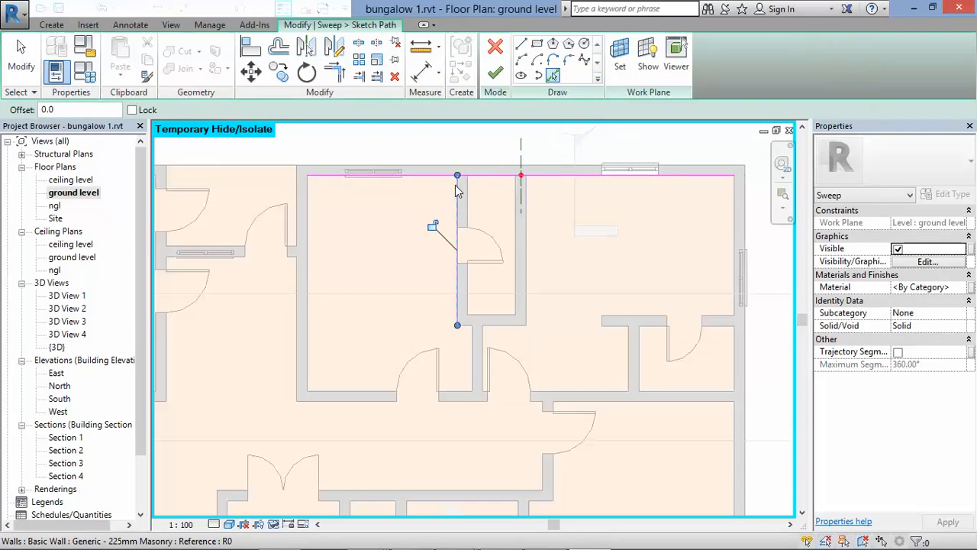
scroll(451, 397, up, 4)
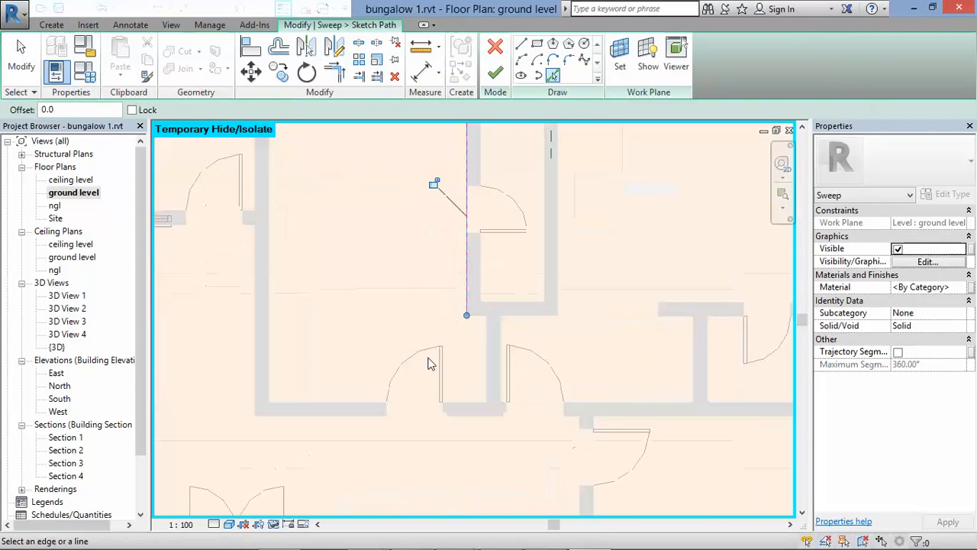
click(467, 404)
scroll(489, 407, down, 2)
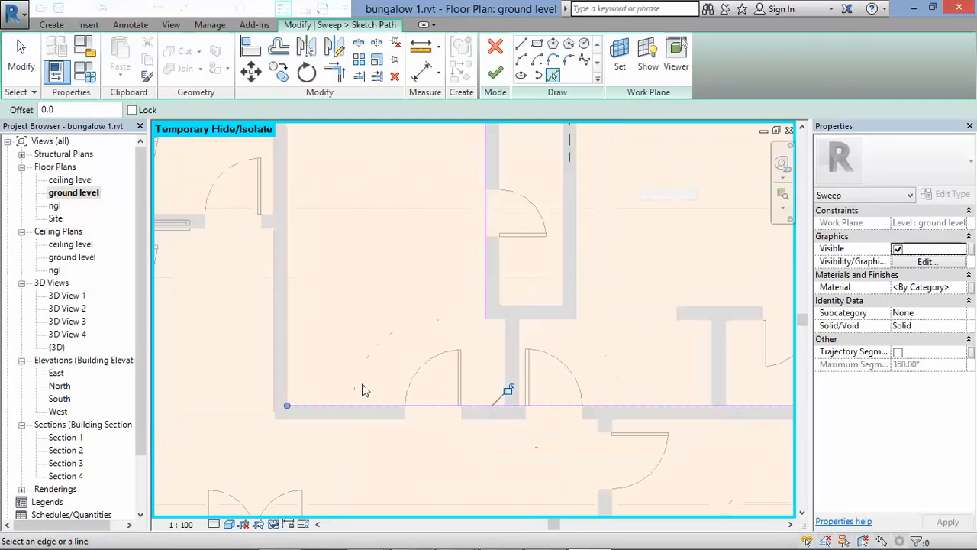
click(291, 323)
scroll(352, 388, down, 1)
scroll(352, 388, down, 1)
Step: Trim the picked path lines at the corners into a closed rectangle around the adjacent bedroom
click(336, 73)
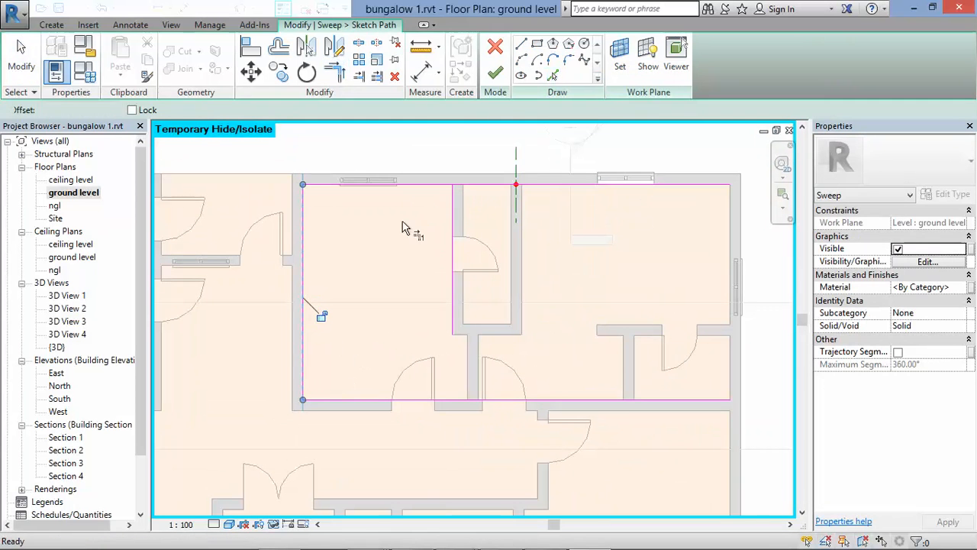
click(454, 311)
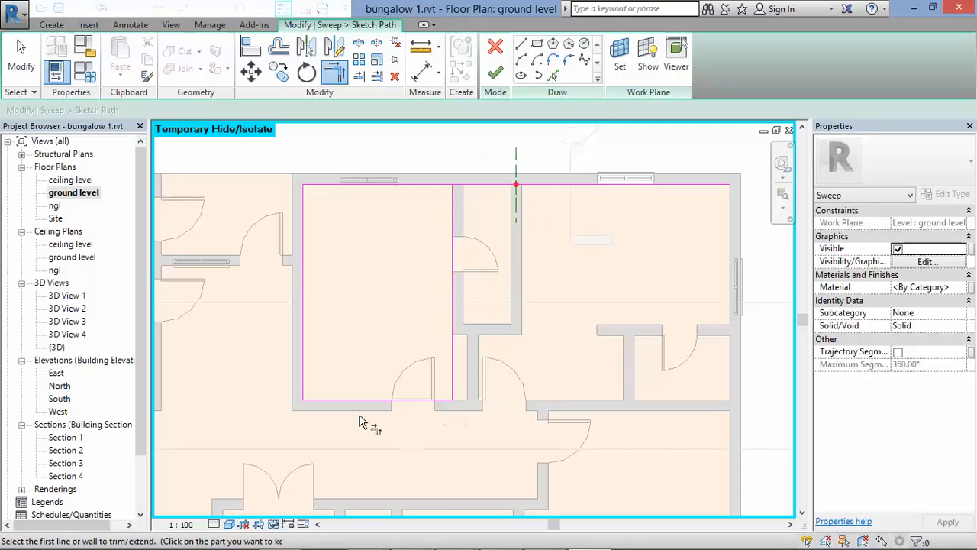
click(305, 322)
click(433, 182)
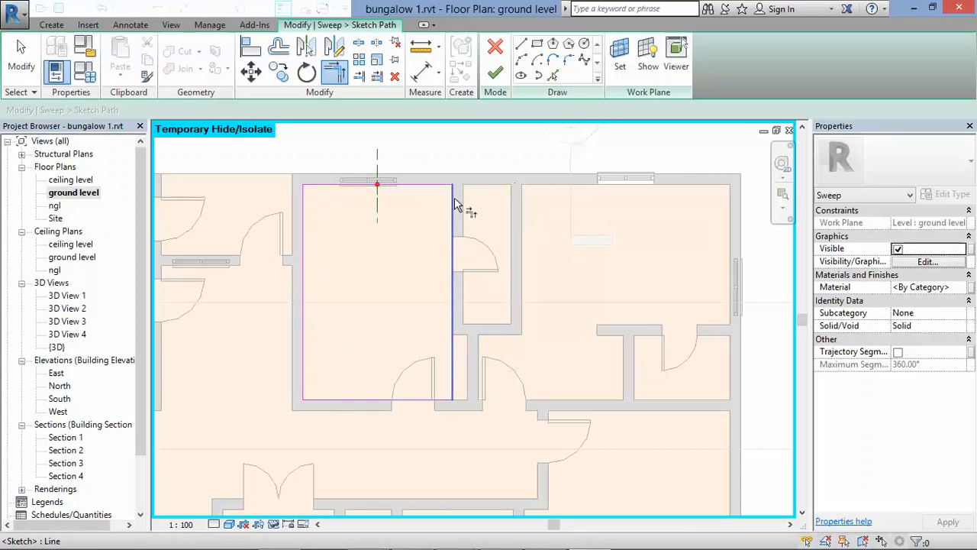
click(456, 205)
scroll(404, 328, down, 1)
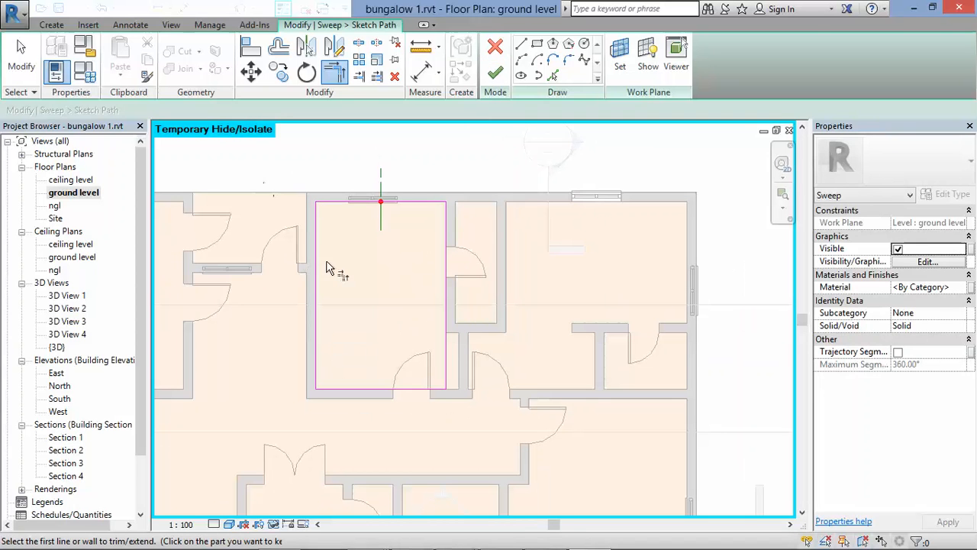
Step: Finish the sweep path and open its profile for editing in the East elevation
click(494, 73)
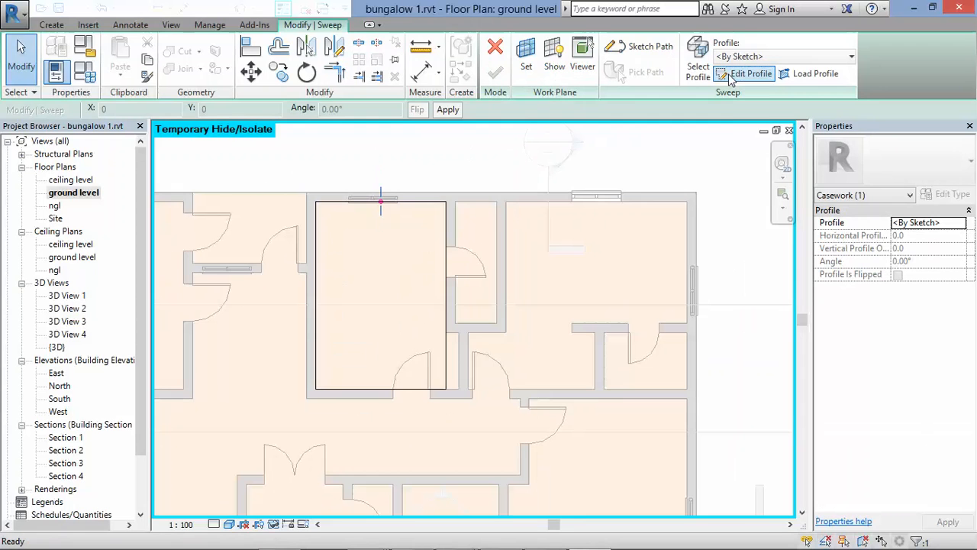
click(744, 73)
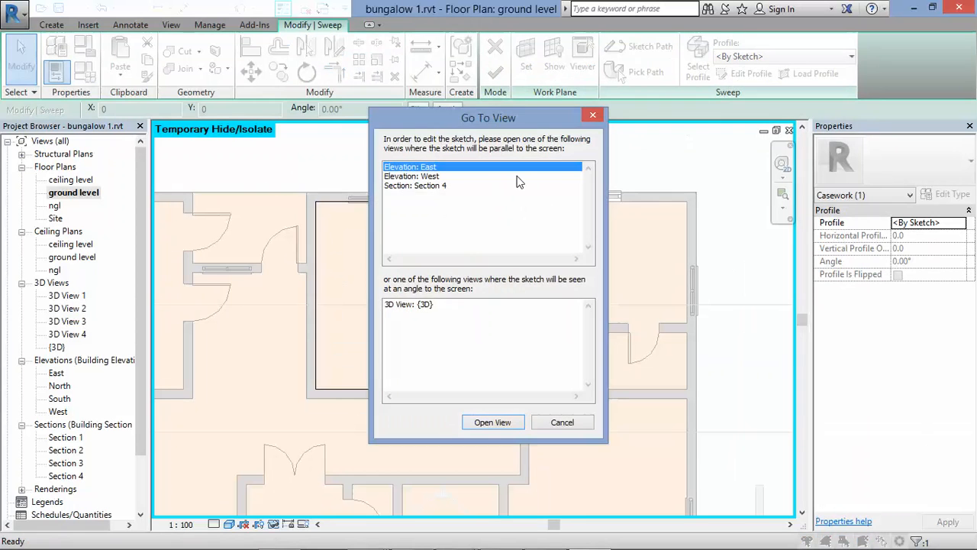
double_click(428, 167)
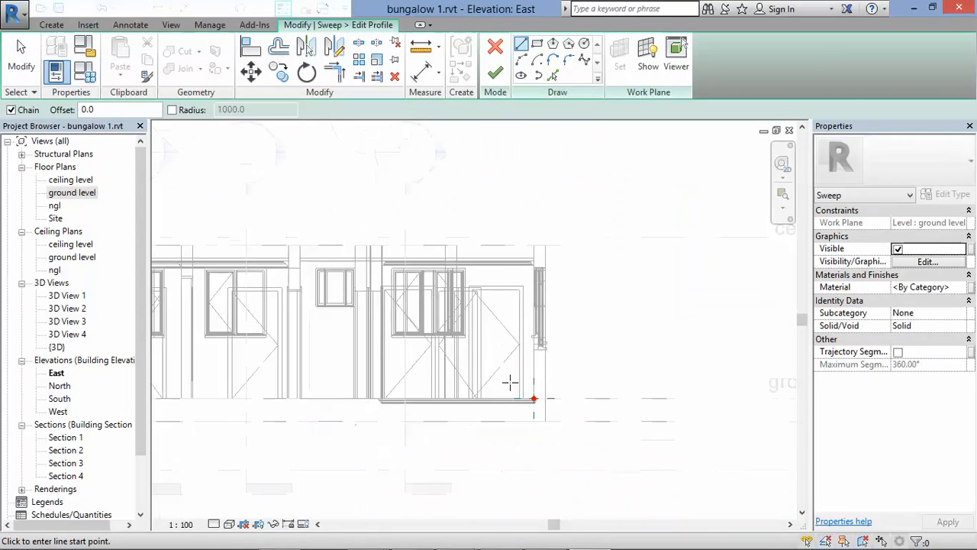
Step: Draw the profile's back edge up from the path point, its 55 mm top edge, a short drop and a 10 mm inward return
scroll(511, 382, up, 5)
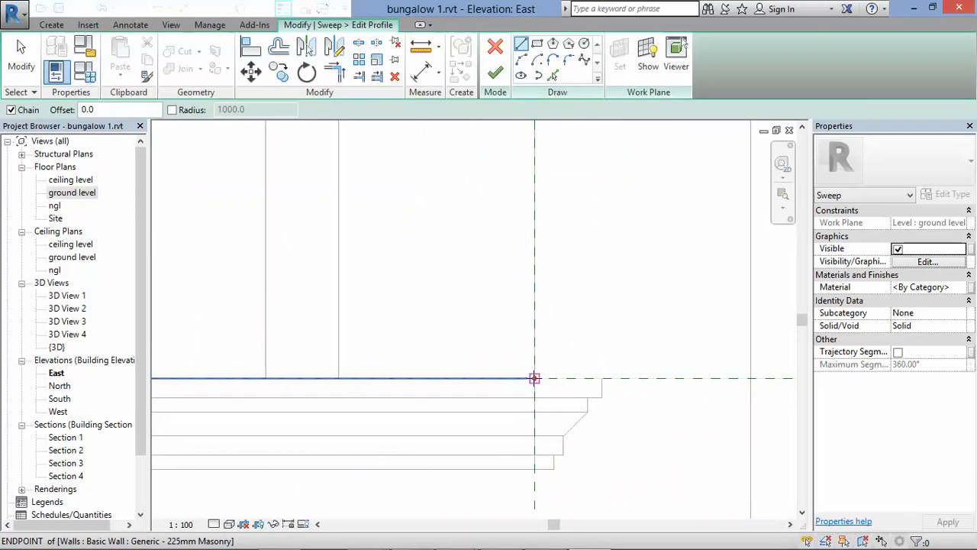
click(535, 378)
scroll(500, 309, up, 1)
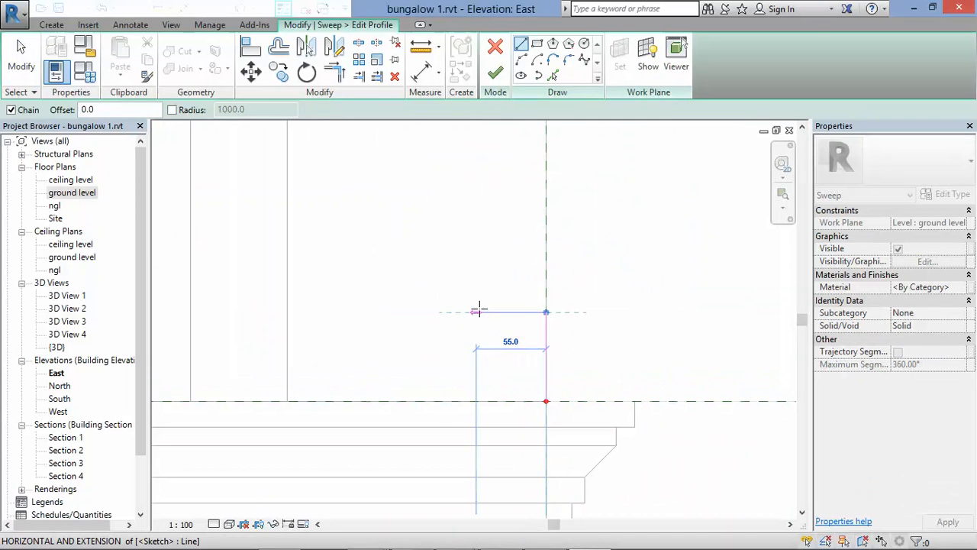
click(478, 310)
scroll(480, 326, up, 1)
click(480, 326)
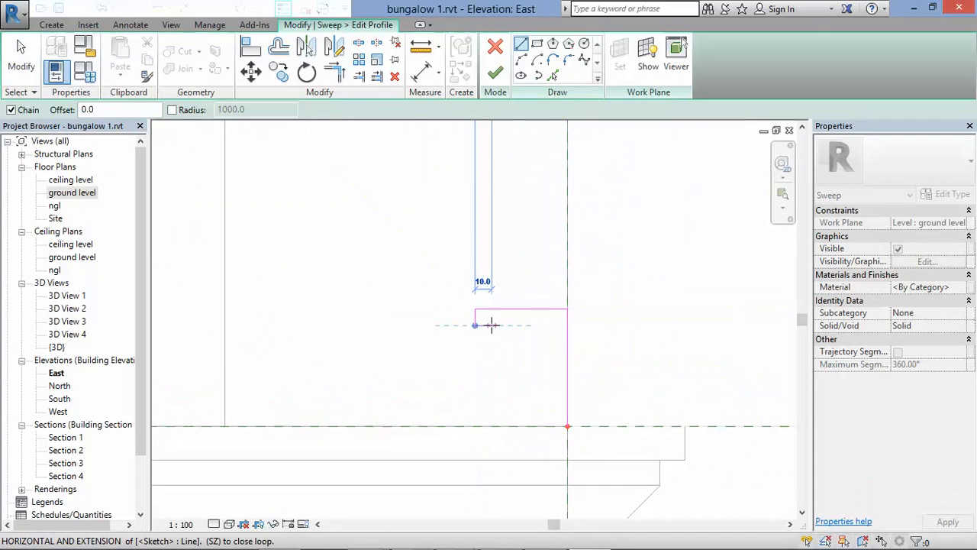
scroll(487, 329, up, 2)
click(463, 351)
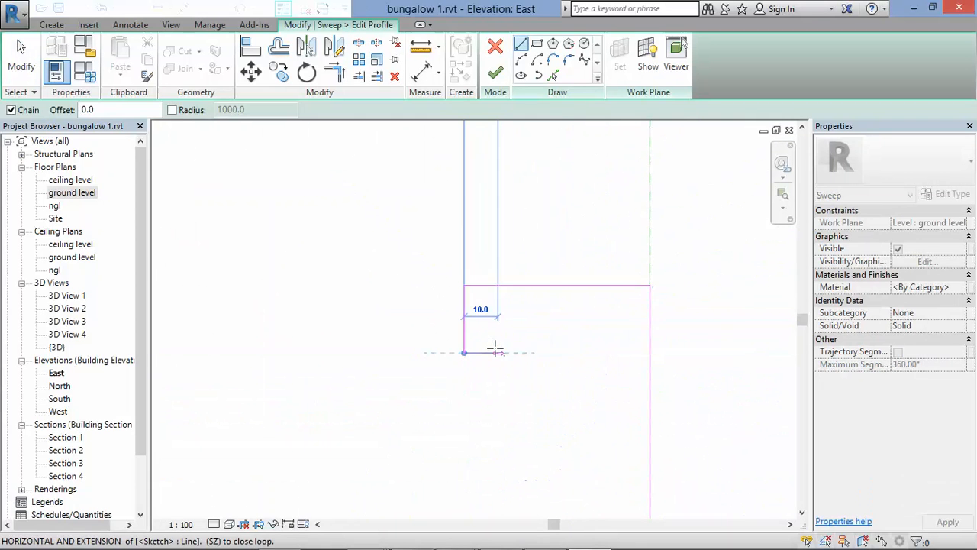
click(499, 352)
Step: Continue the profile from the inward return with a concave arc followed by a small convex arc curving downward
click(521, 60)
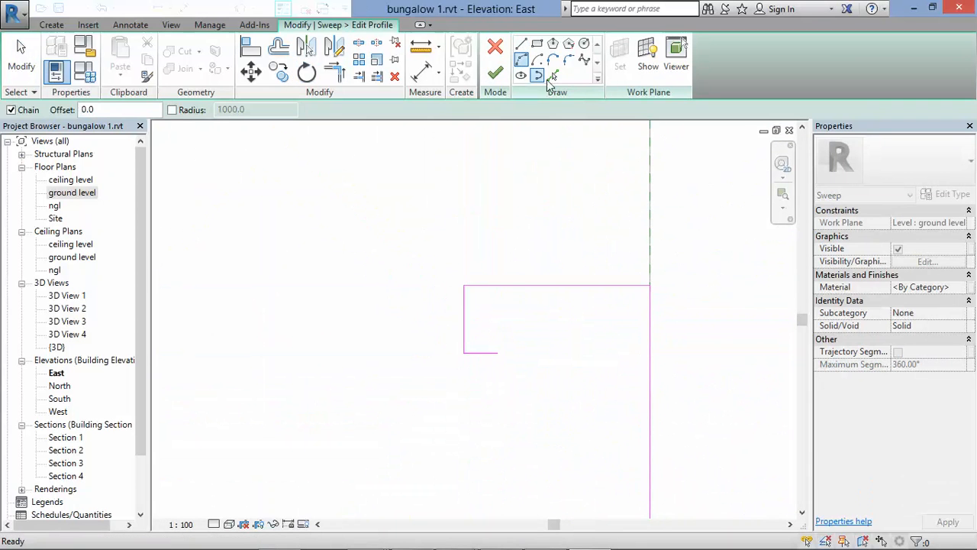
click(538, 373)
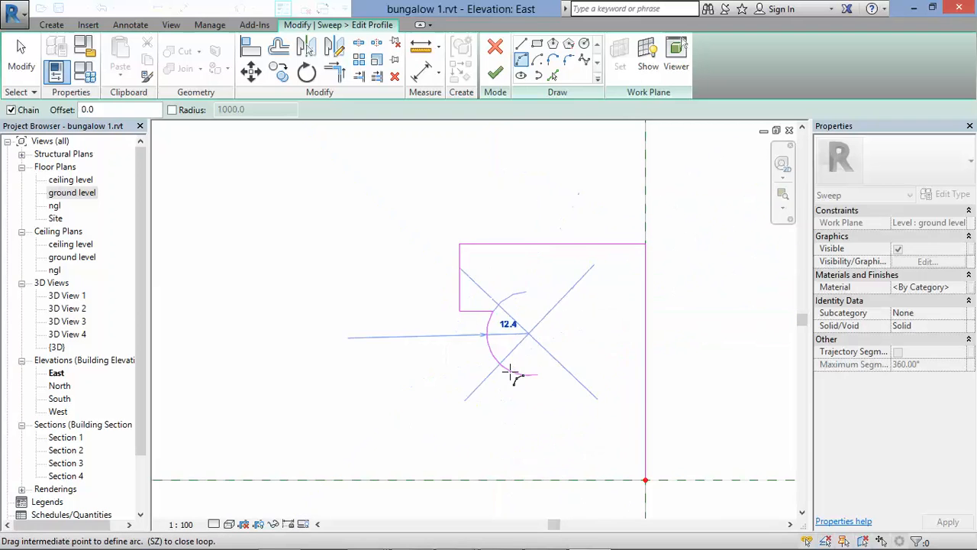
click(527, 372)
scroll(552, 393, up, 3)
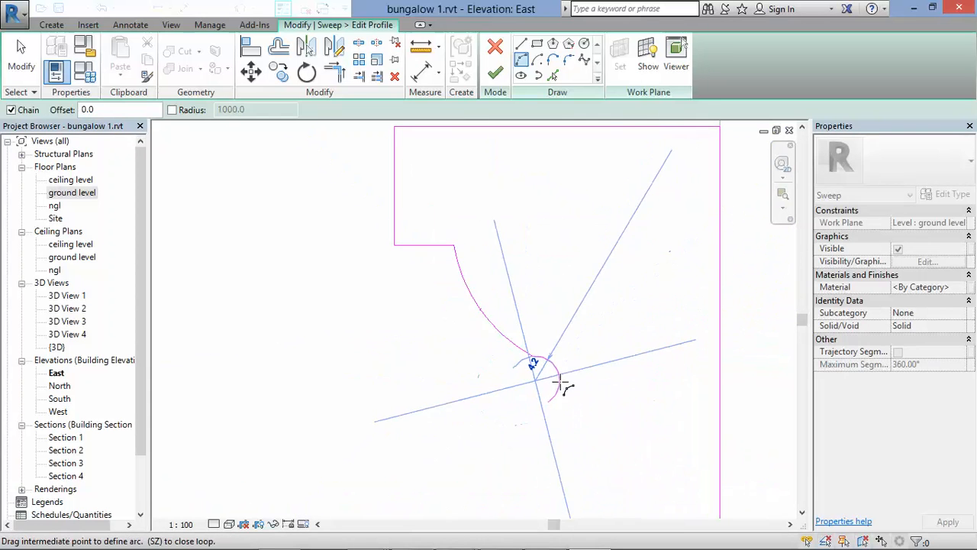
scroll(557, 386, down, 3)
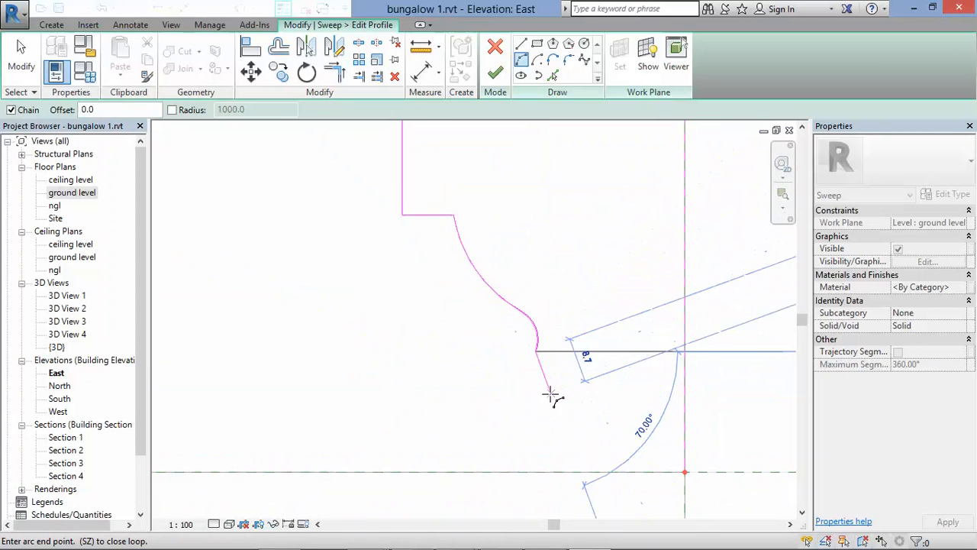
Step: Complete the profile with straight stepped lines below the arcs and close it along a base about 15.8 mm wide at the path point
click(527, 47)
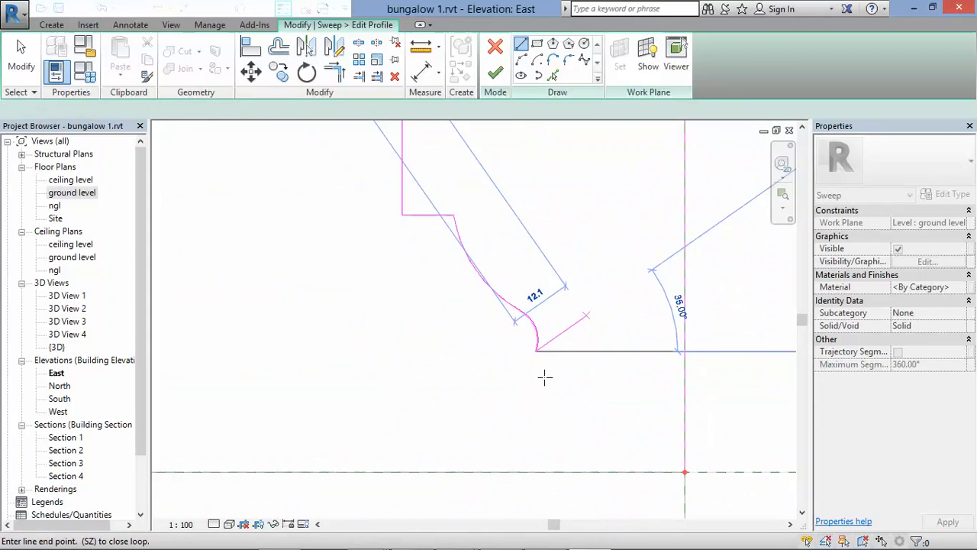
click(537, 381)
click(578, 382)
click(578, 417)
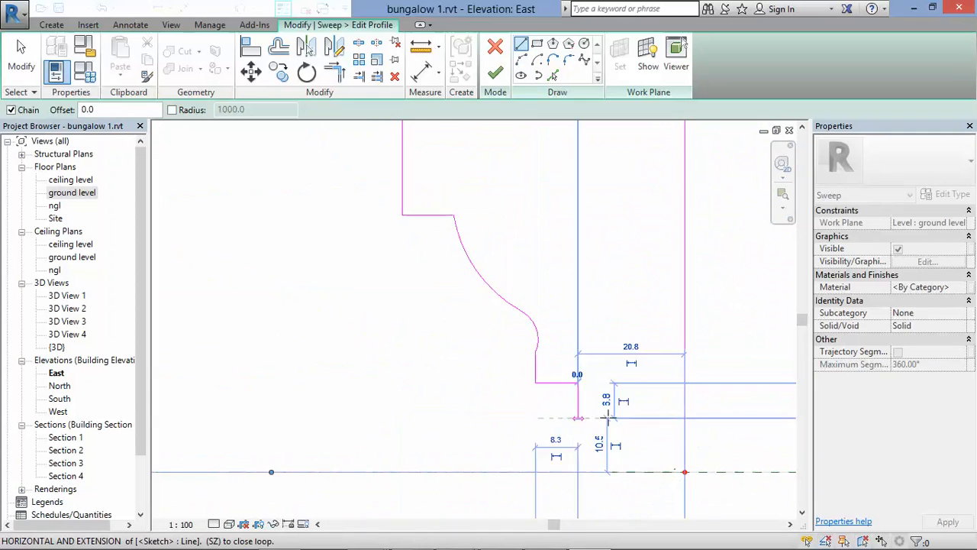
click(603, 418)
click(604, 473)
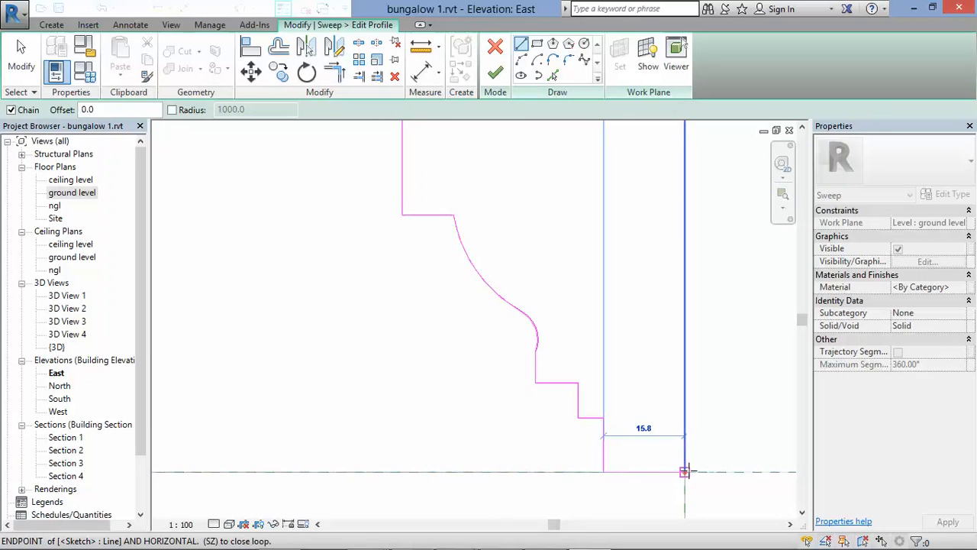
click(685, 472)
Step: Finish the profile sketch, the sweep and the in-place cornice model
scroll(500, 384, down, 3)
click(497, 72)
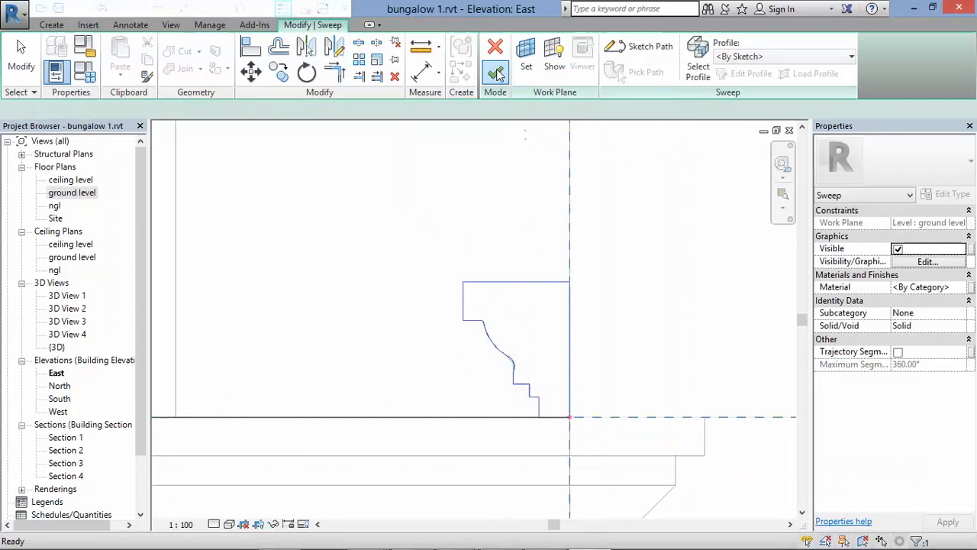
click(496, 72)
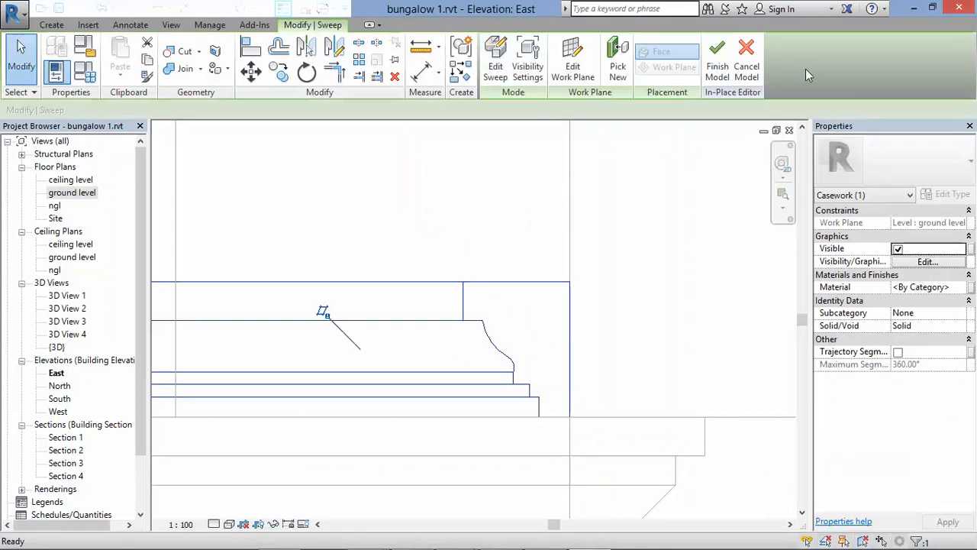
click(718, 67)
Step: Copy cornice c3 from the ground level up to the ceiling corner at the wall, with the Constrain option turned off
scroll(482, 331, down, 1)
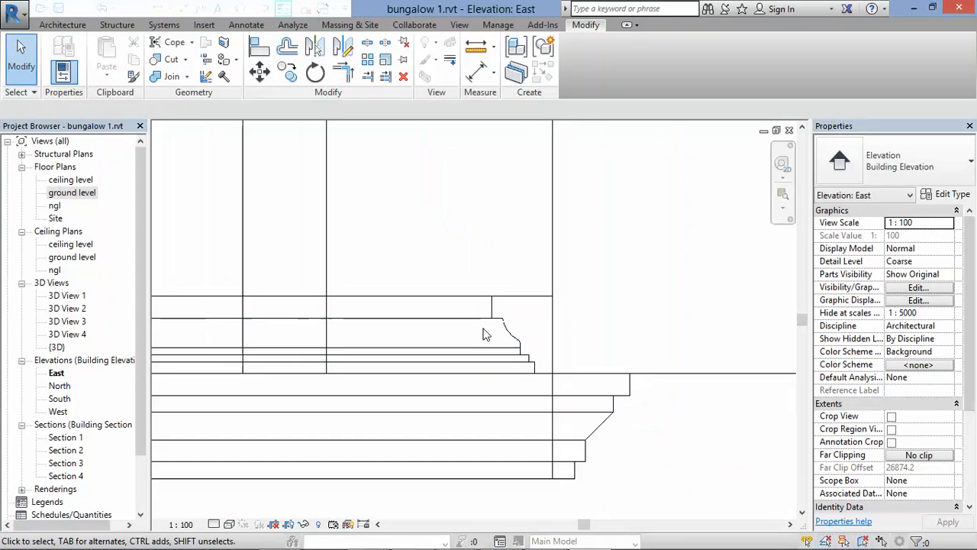
click(500, 336)
scroll(522, 365, down, 10)
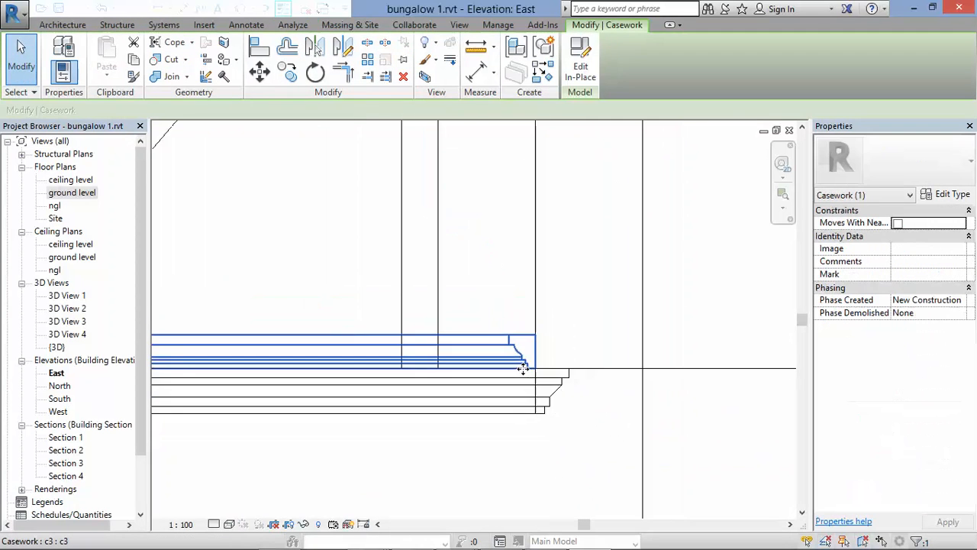
click(296, 78)
scroll(534, 381, down, 3)
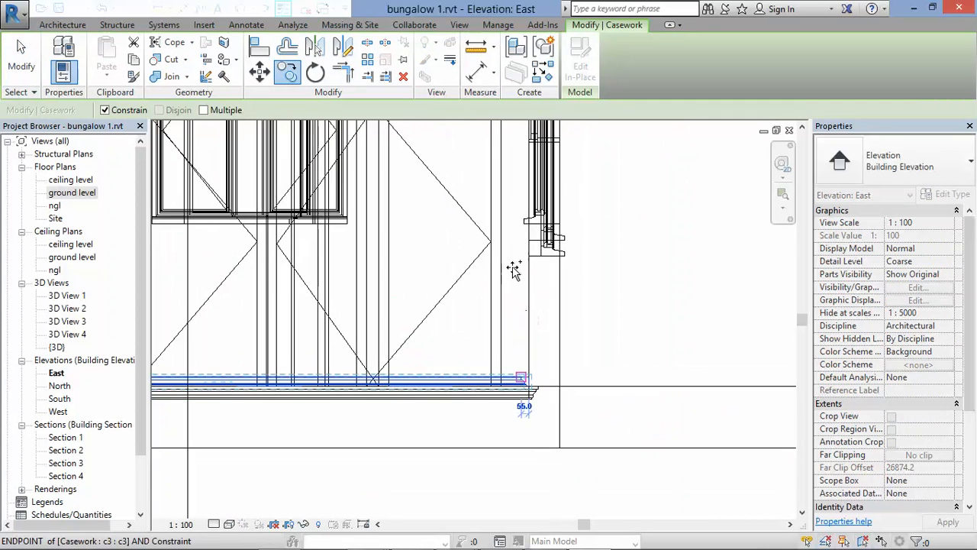
scroll(515, 269, down, 3)
scroll(528, 191, up, 3)
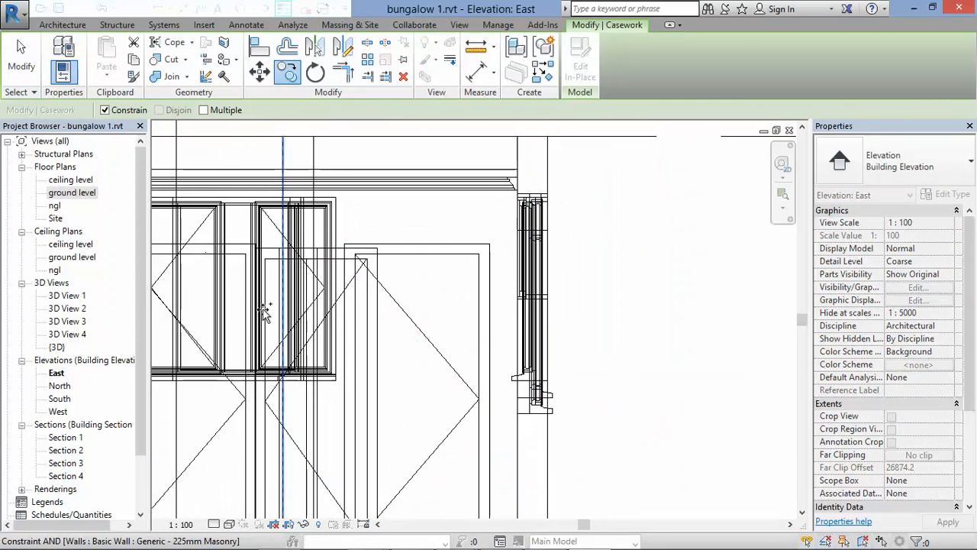
click(105, 110)
scroll(516, 175, up, 3)
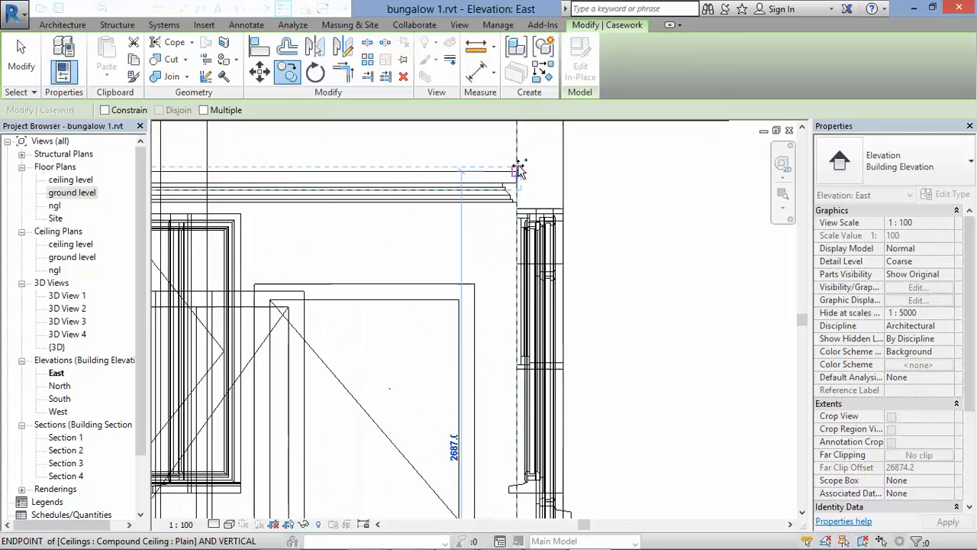
click(517, 191)
scroll(535, 179, down, 6)
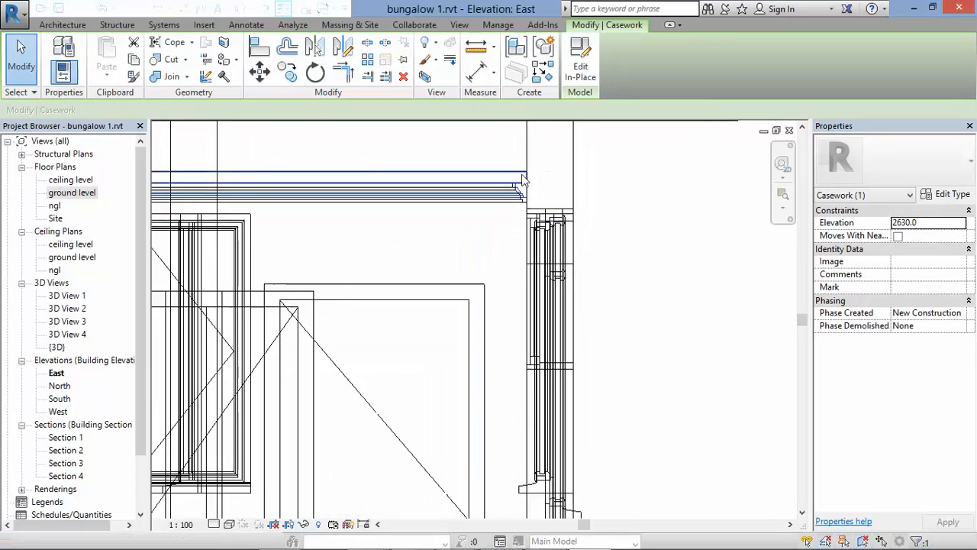
Step: Delete the two original cornices left at ground level, the earlier stepped one and c3
scroll(550, 393, down, 1)
scroll(518, 496, up, 2)
click(515, 493)
scroll(513, 491, up, 2)
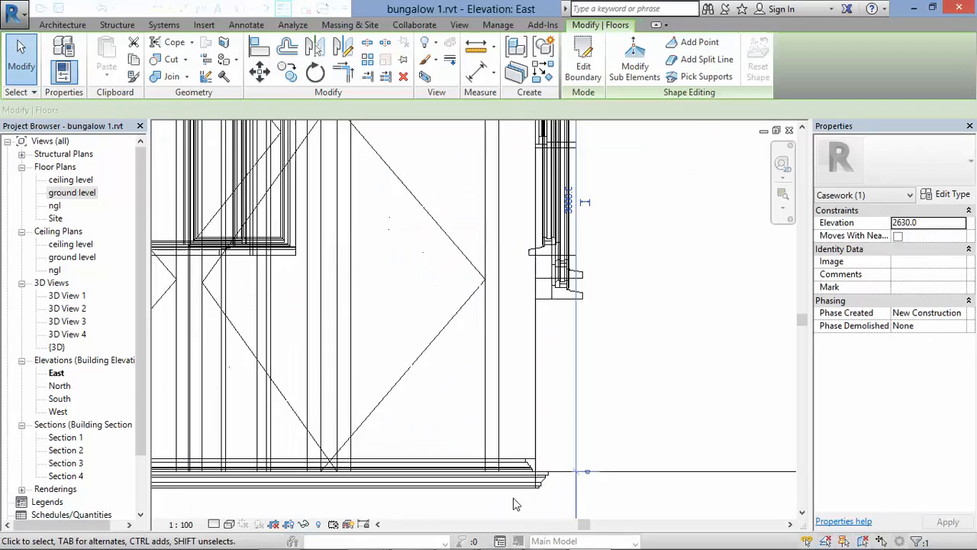
click(509, 483)
key(Delete)
click(530, 460)
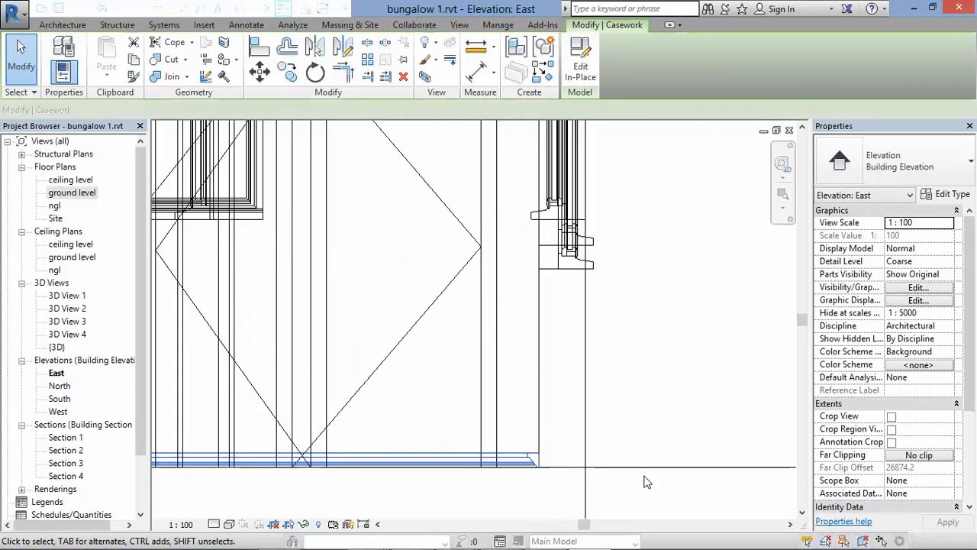
key(Delete)
scroll(633, 397, down, 5)
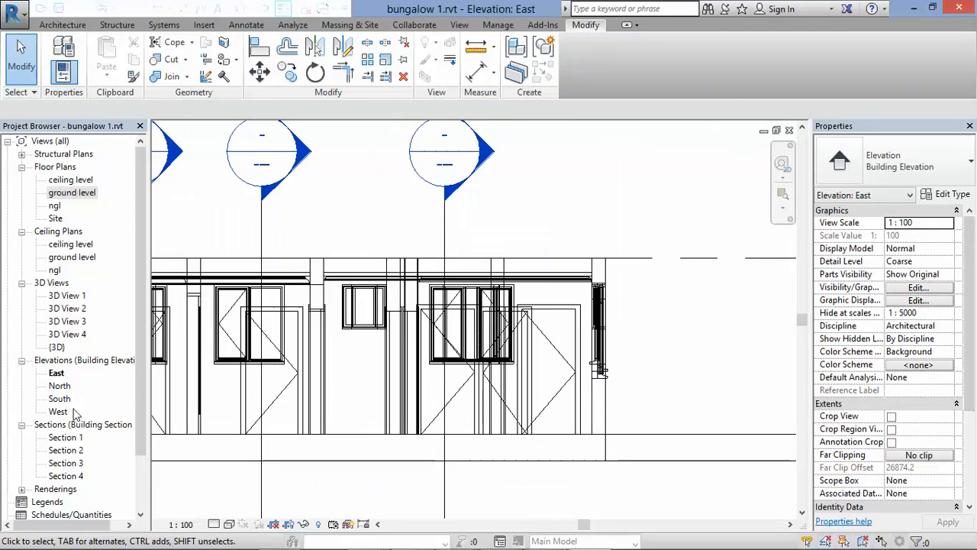
Step: Place a camera in the middle bedroom on the ground level floor plan, looking toward its window wall
double_click(72, 193)
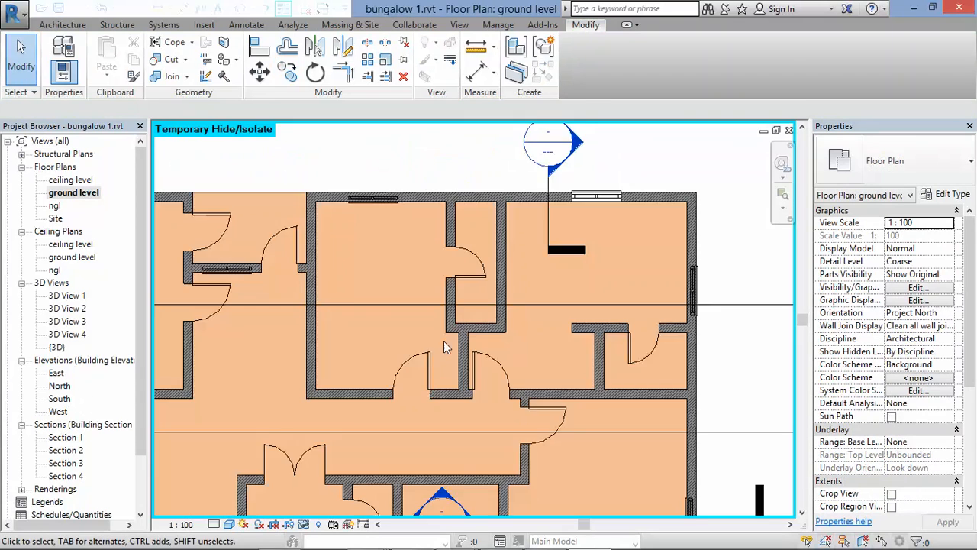
click(258, 10)
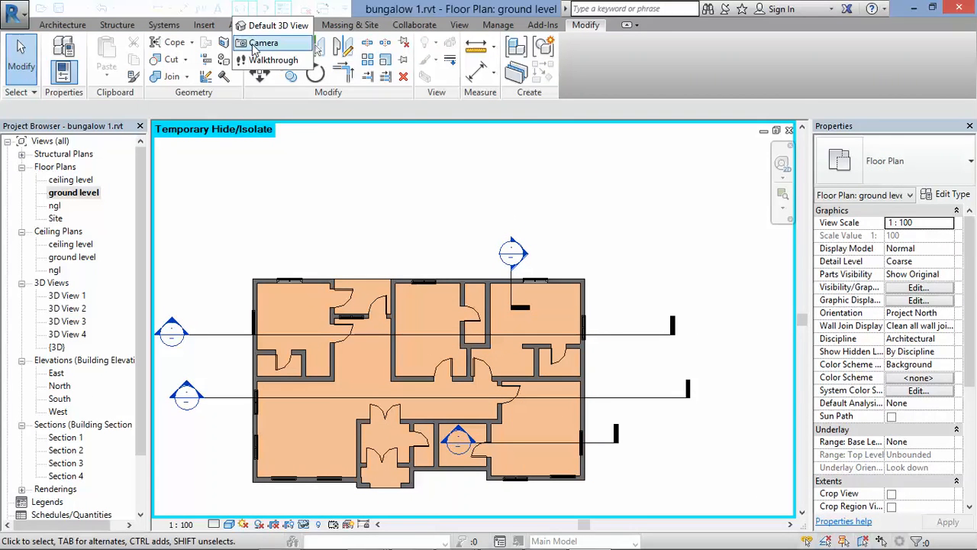
click(272, 43)
scroll(388, 323, up, 4)
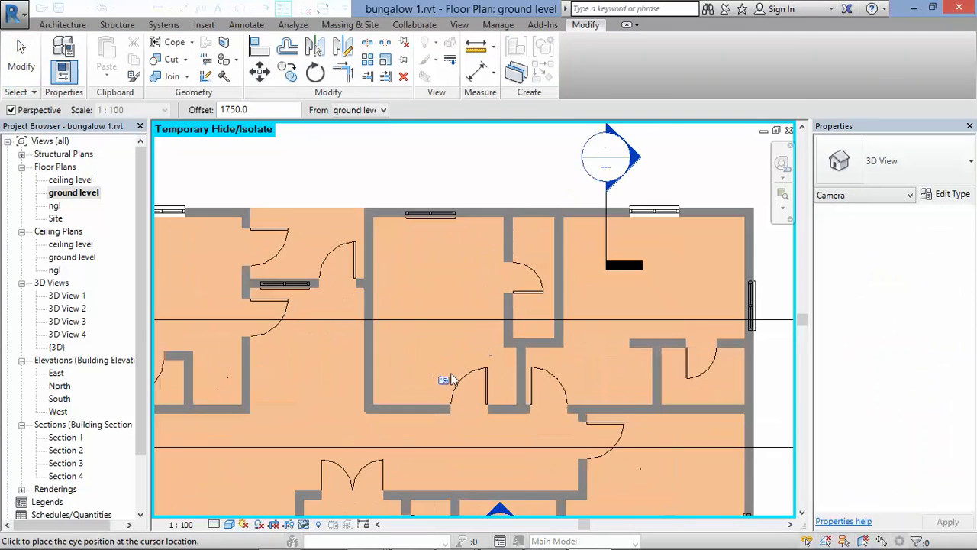
click(479, 237)
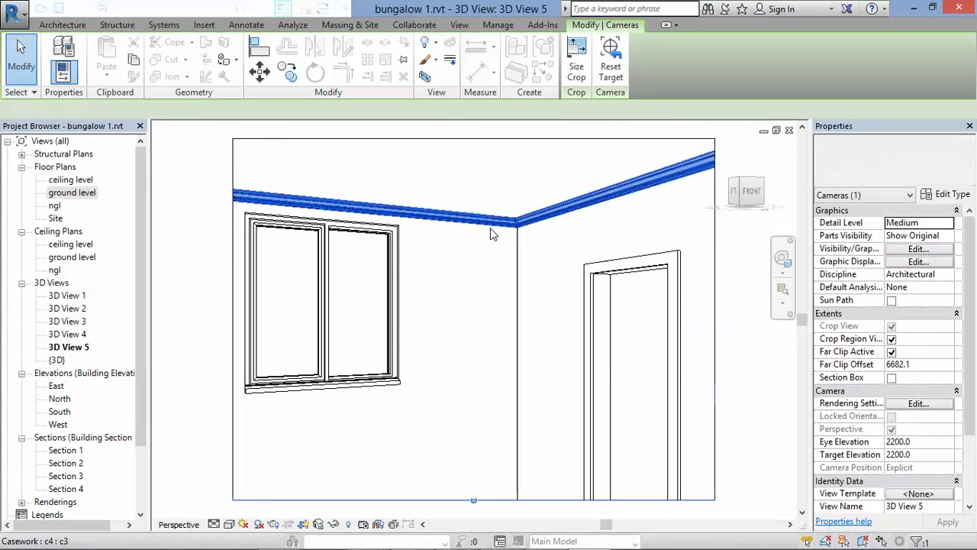
Step: Enlarge the camera view's crop region on all four sides to take in more of the bedroom's walls, floor and ceiling
click(491, 228)
scroll(451, 249, down, 3)
click(444, 343)
drag(454, 343, 458, 396)
drag(559, 290, 630, 282)
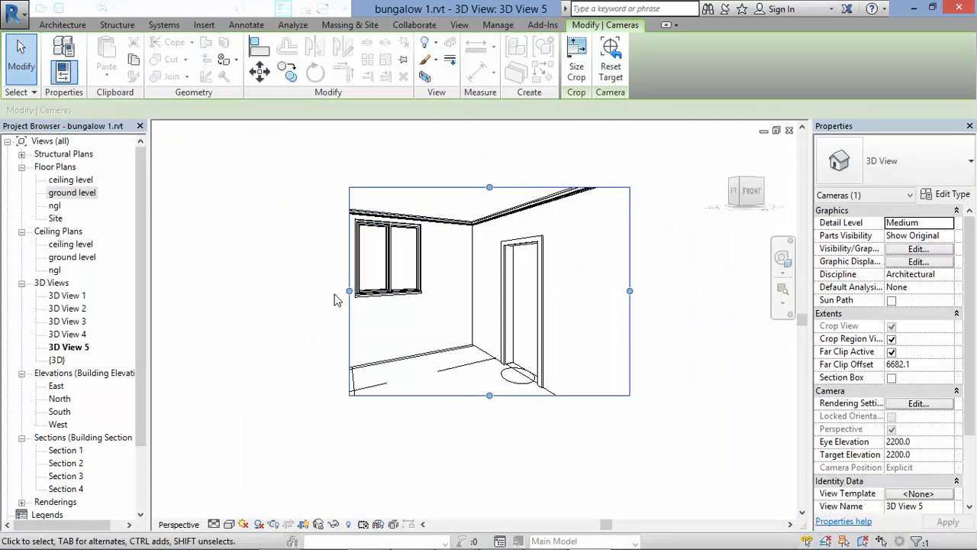
drag(349, 291, 261, 290)
drag(445, 187, 445, 144)
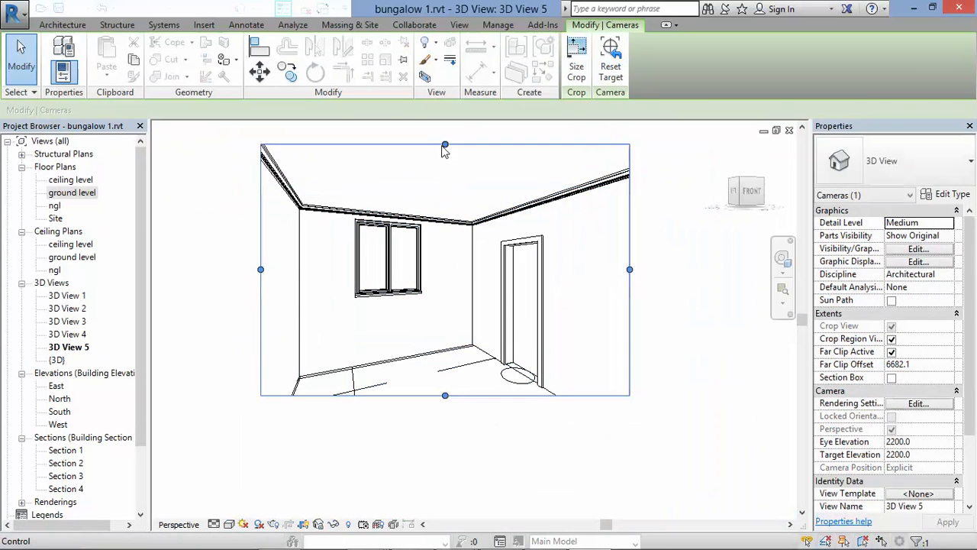
Step: Turn on shadows in the camera view and set its visual style to Realistic
click(260, 525)
click(229, 525)
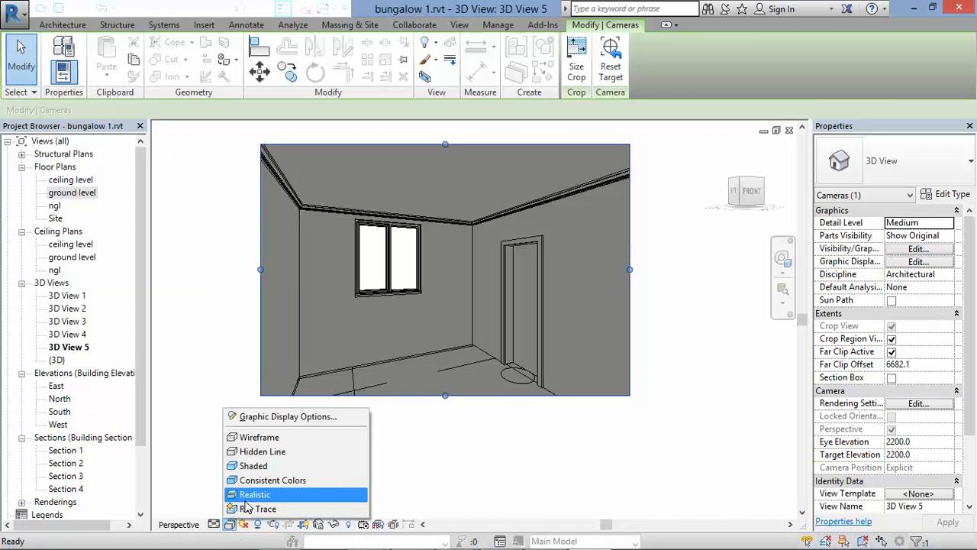
click(252, 493)
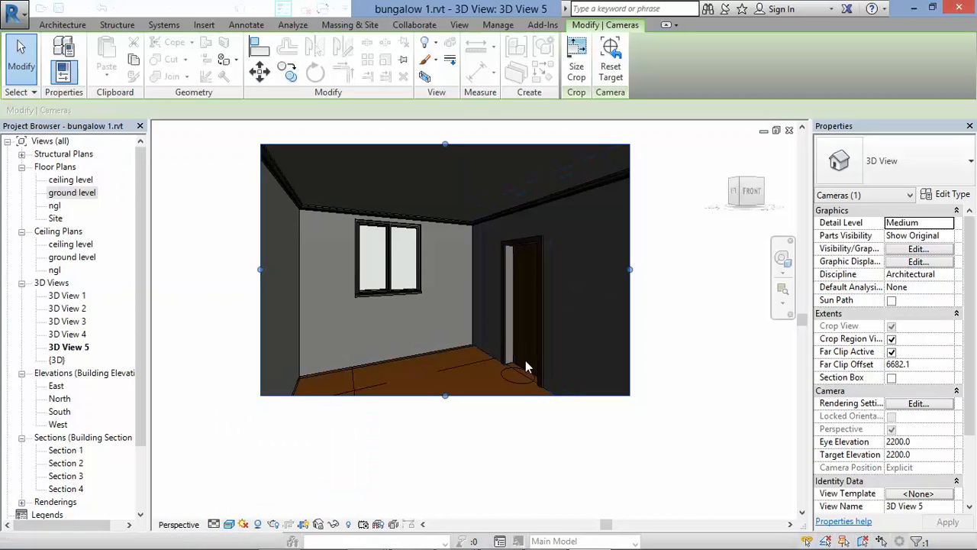
Step: Inspect the cornice at the room's corner and extend the crop region's upper edge to include more ceiling
scroll(480, 229, up, 1)
scroll(460, 197, up, 2)
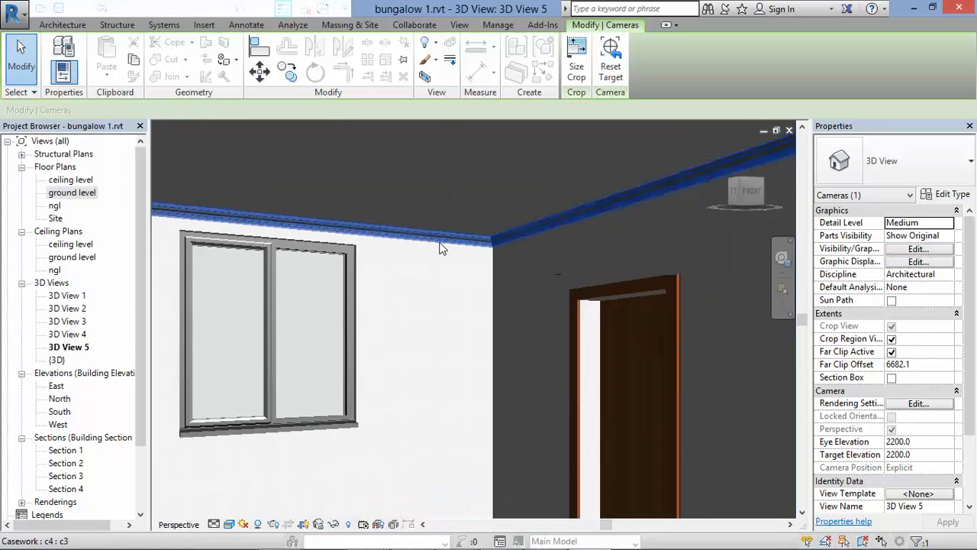
scroll(496, 271, down, 2)
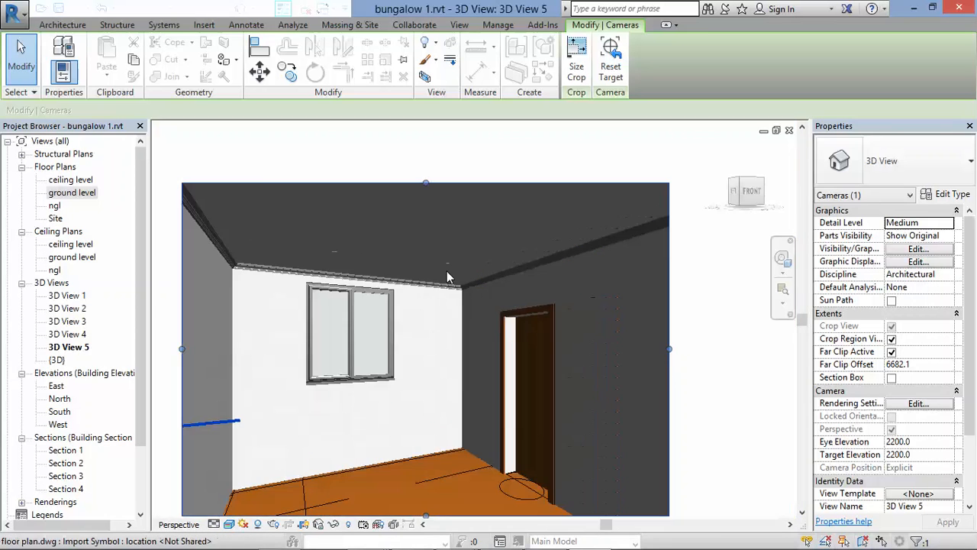
scroll(451, 276, up, 2)
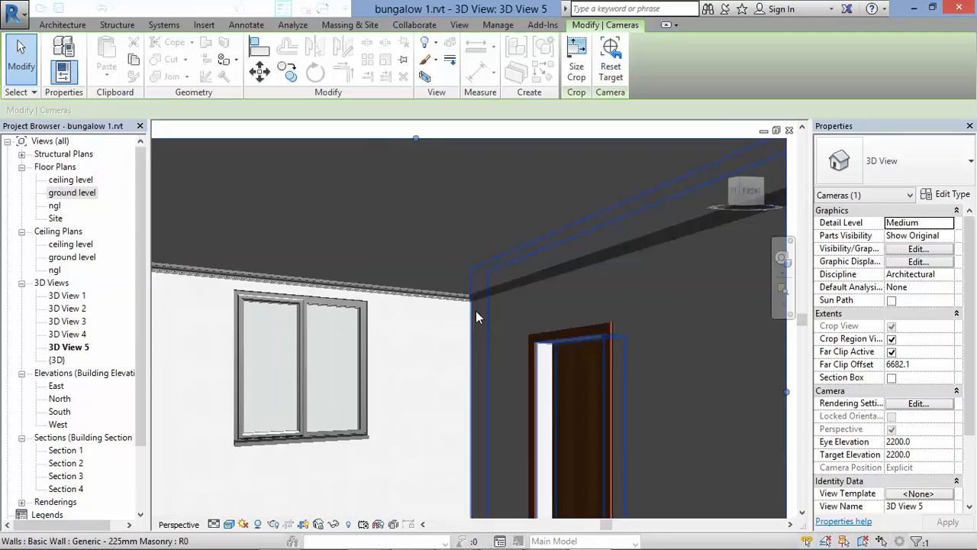
scroll(476, 316, down, 3)
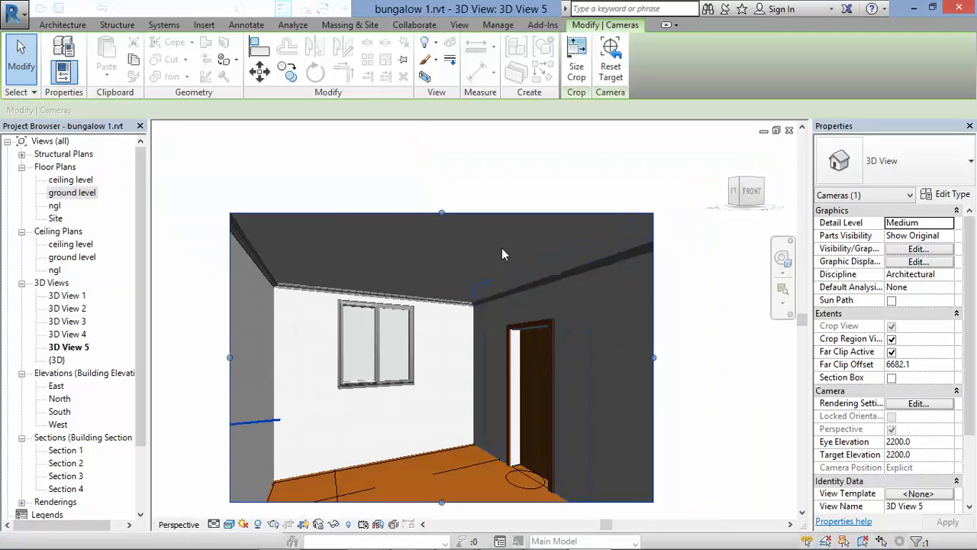
drag(442, 212, 442, 147)
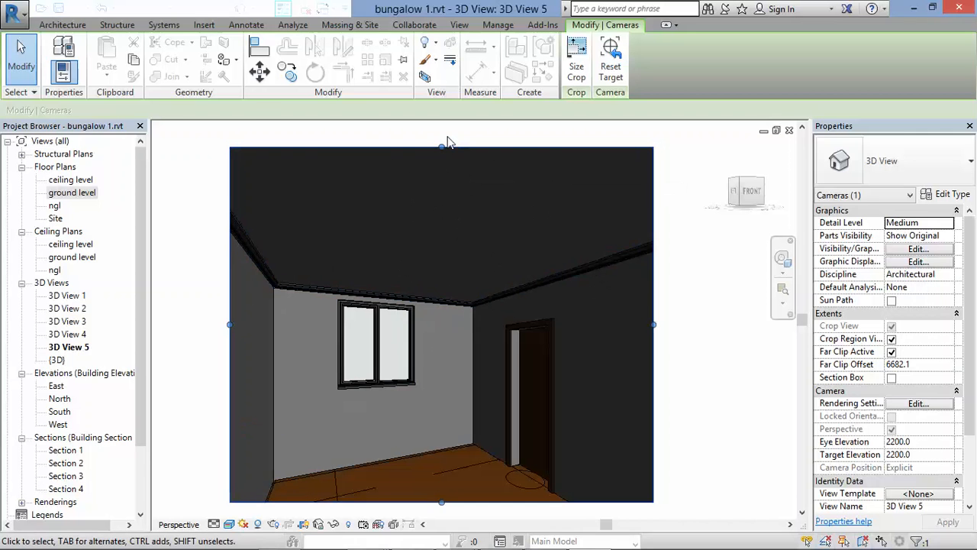
Step: Open the ground level floor plan, clear the camera selection and start a Roof by Footprint
double_click(58, 196)
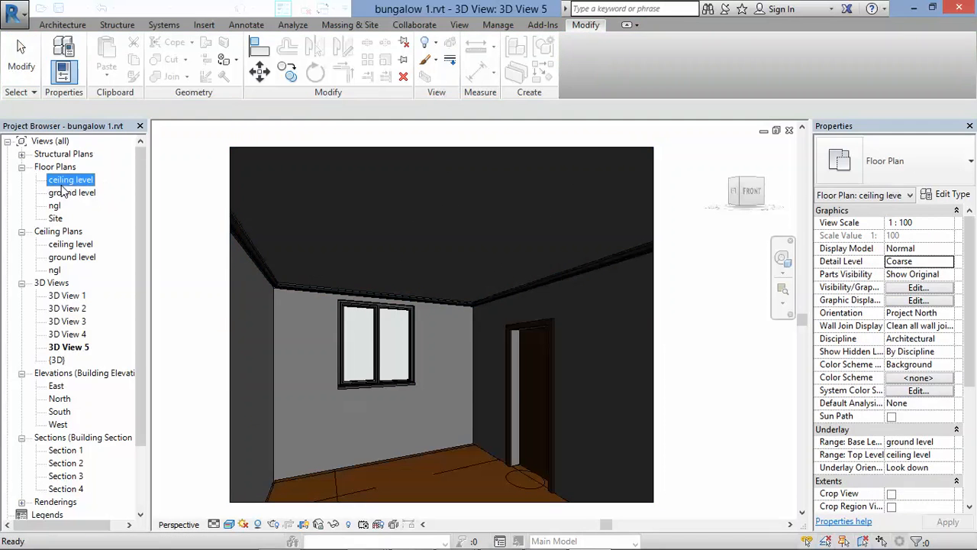
scroll(446, 264, down, 4)
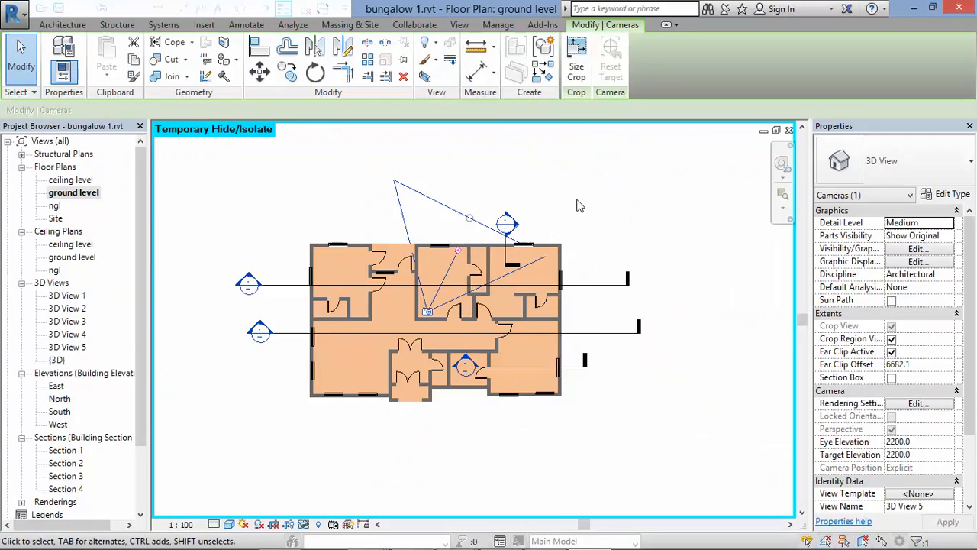
click(590, 222)
scroll(600, 328, up, 1)
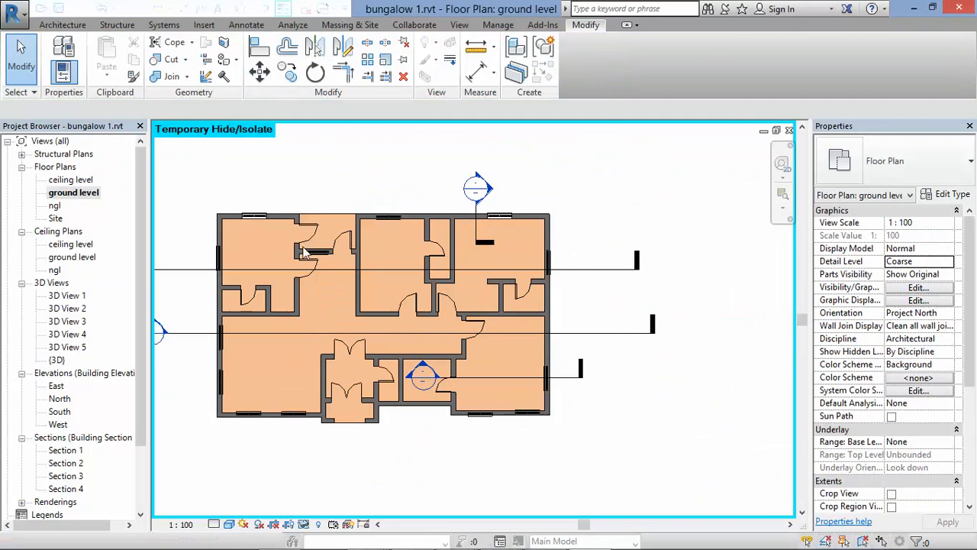
click(63, 25)
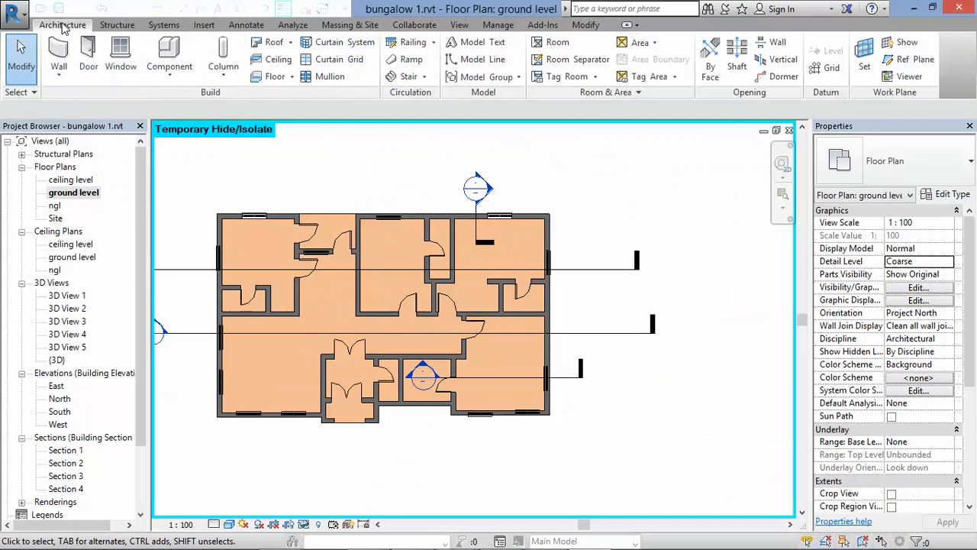
click(289, 43)
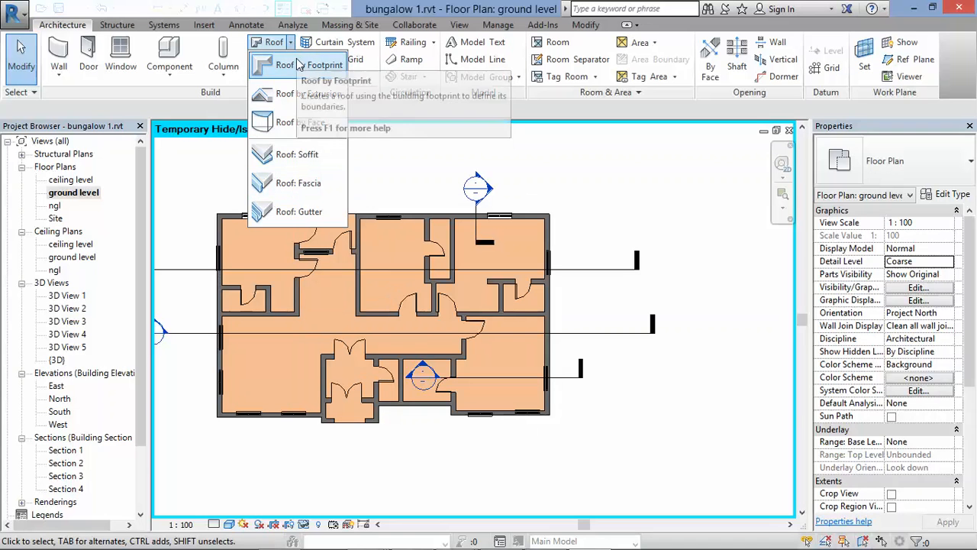
click(537, 160)
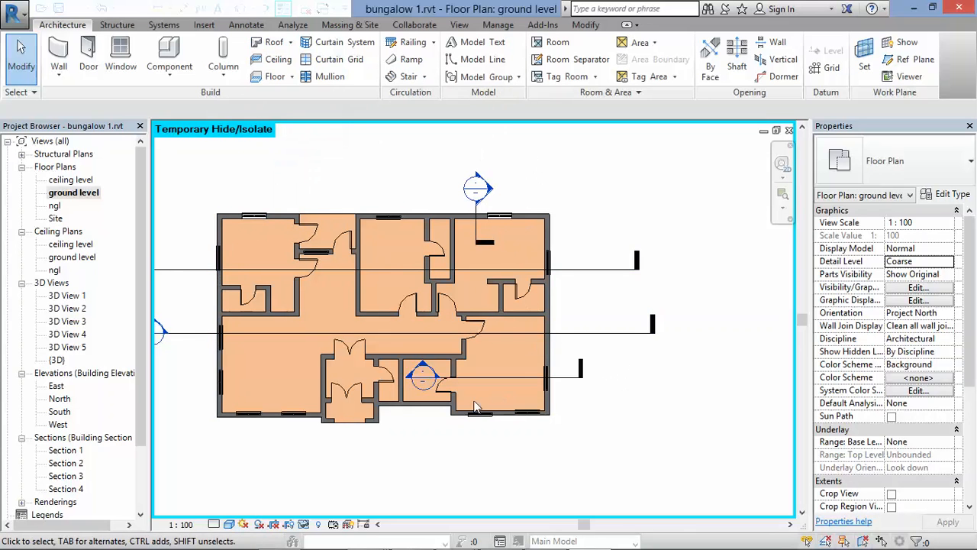
click(291, 43)
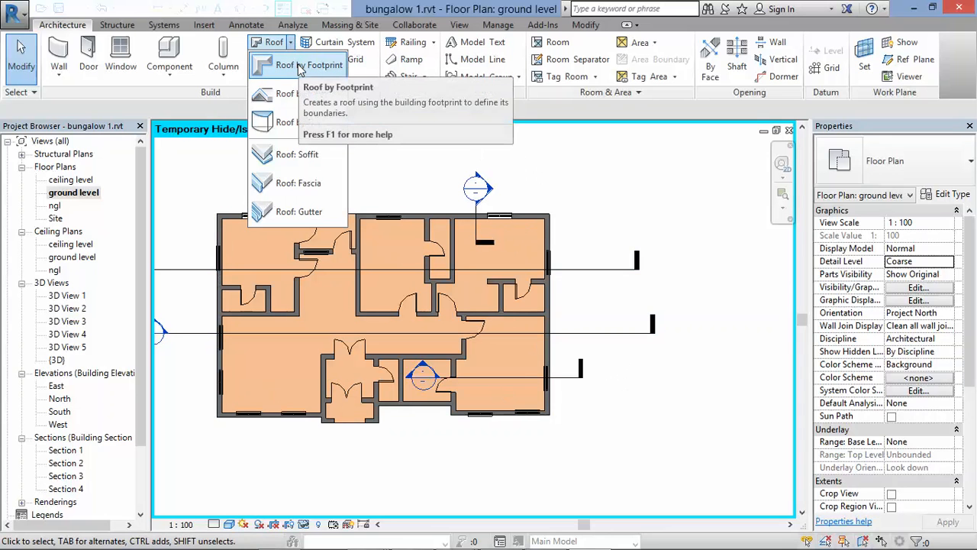
click(301, 66)
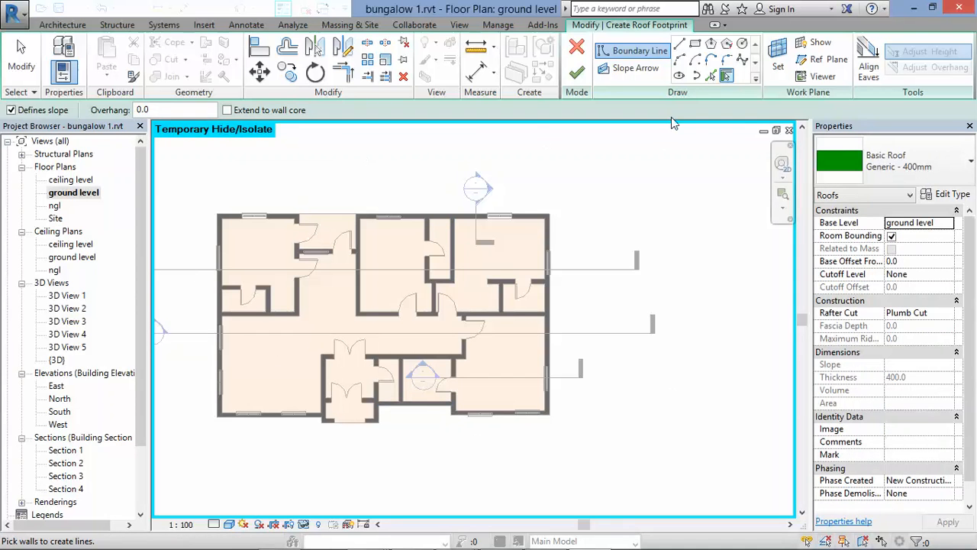
Step: Pick sloped roof boundary lines offset 600 mm outside the bungalow's upper-left, left side and lower-left exterior walls
click(710, 77)
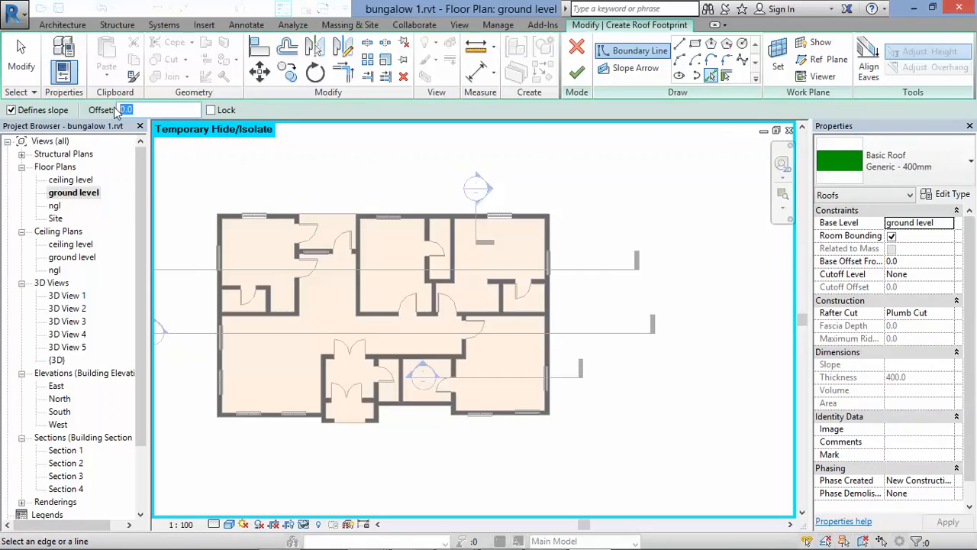
text(600)
key(Return)
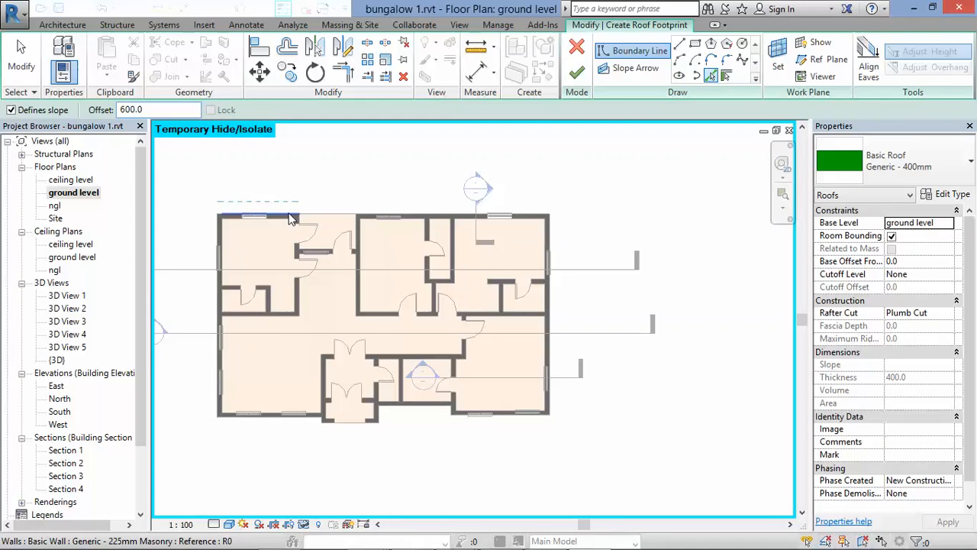
click(290, 219)
click(217, 243)
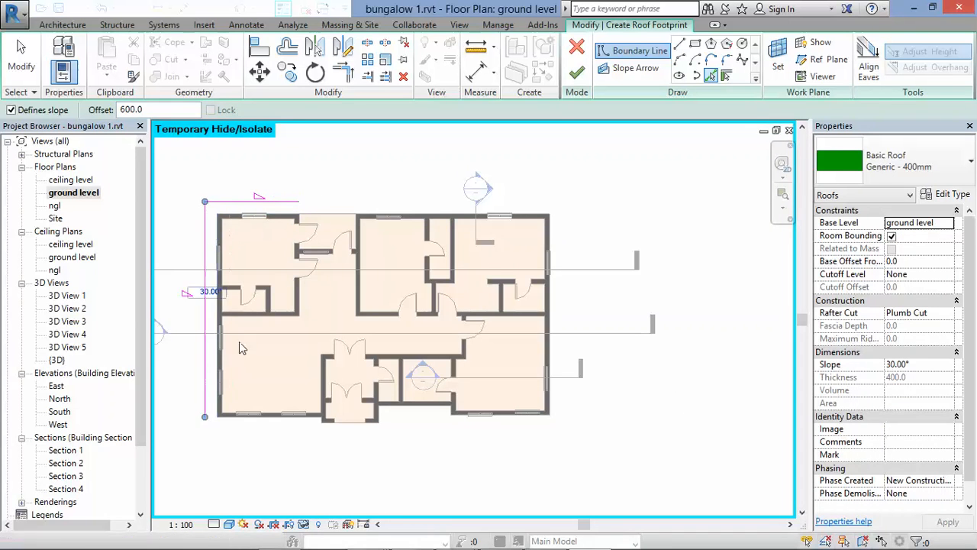
scroll(229, 421, up, 3)
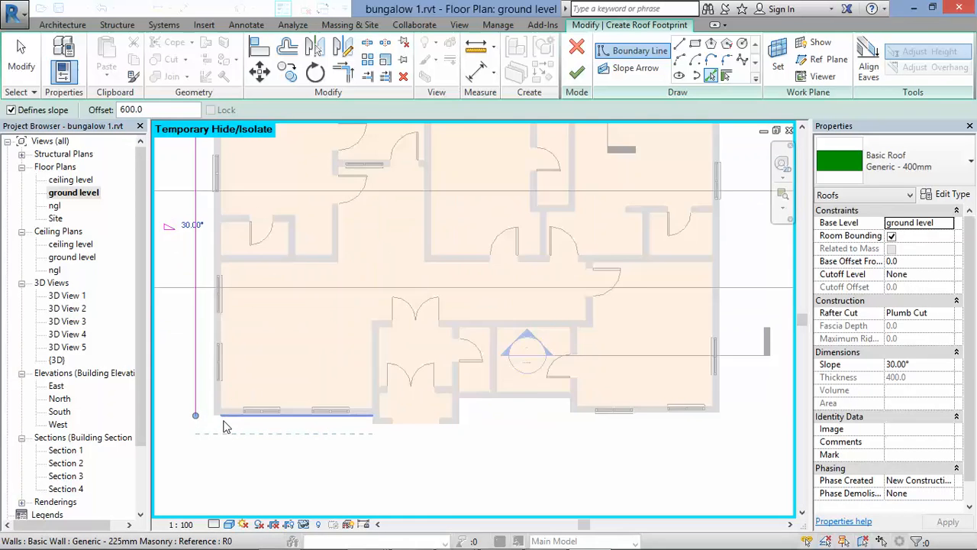
click(233, 421)
Step: Add sloped boundary lines at the same 600 mm offset outside the lower-right, right side and upper-right exterior walls
scroll(406, 458, down, 3)
scroll(505, 459, up, 3)
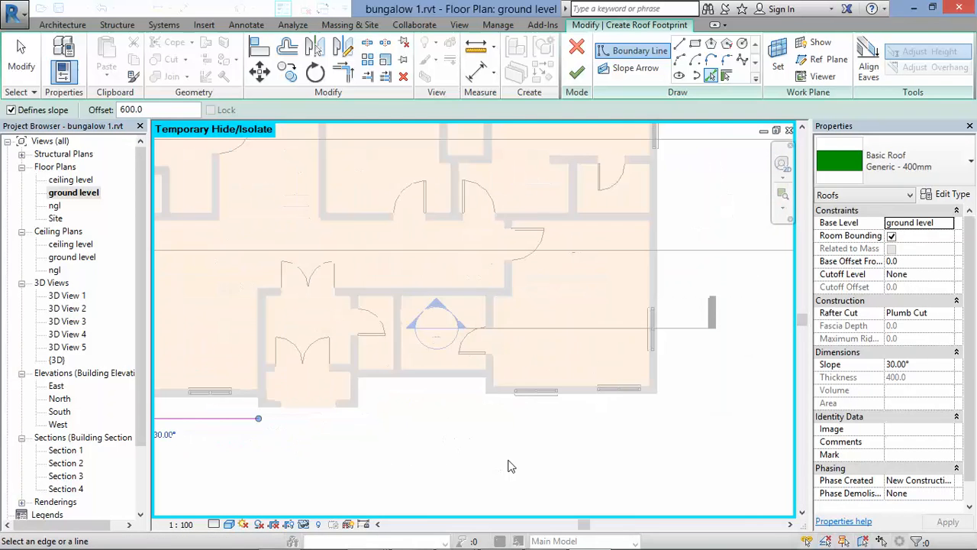
click(501, 394)
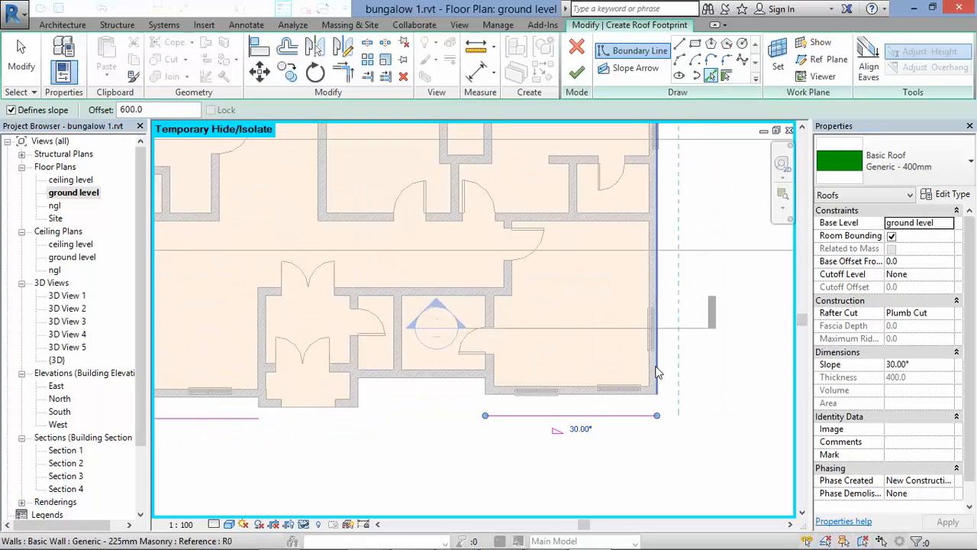
click(657, 367)
scroll(644, 452, down, 2)
scroll(504, 257, up, 2)
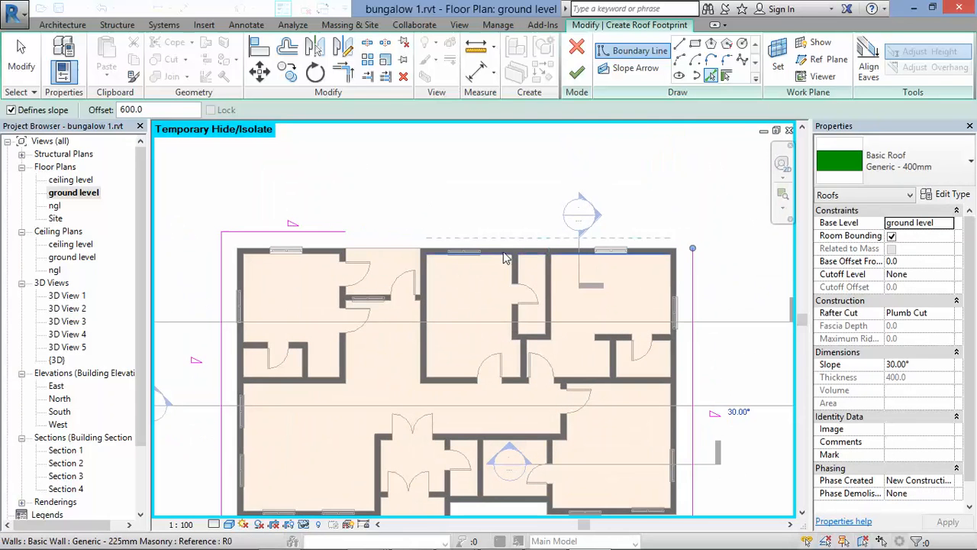
click(493, 258)
Step: Try adding boundary lines offset 600 mm from the two side walls of the recess in the plan's upper wall
scroll(485, 260, up, 2)
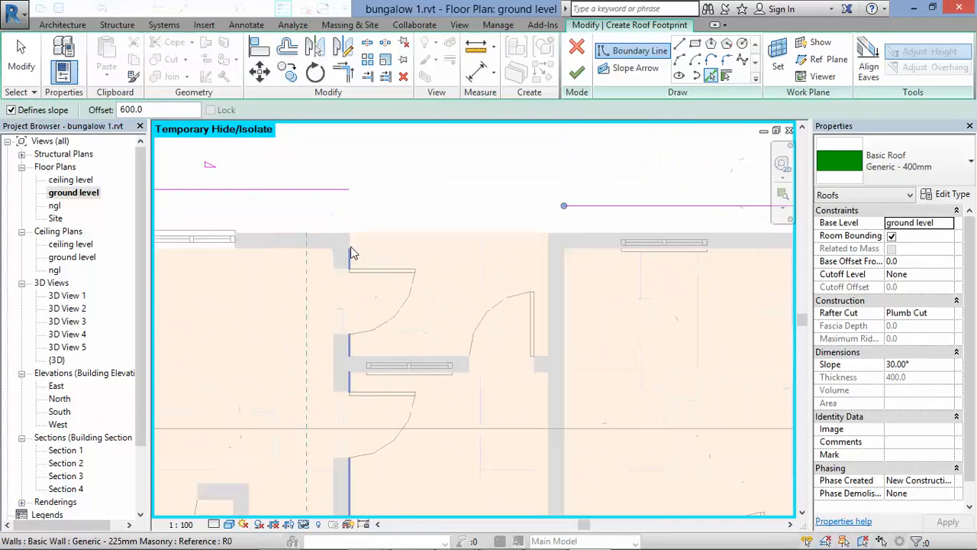
click(353, 243)
scroll(405, 262, down, 1)
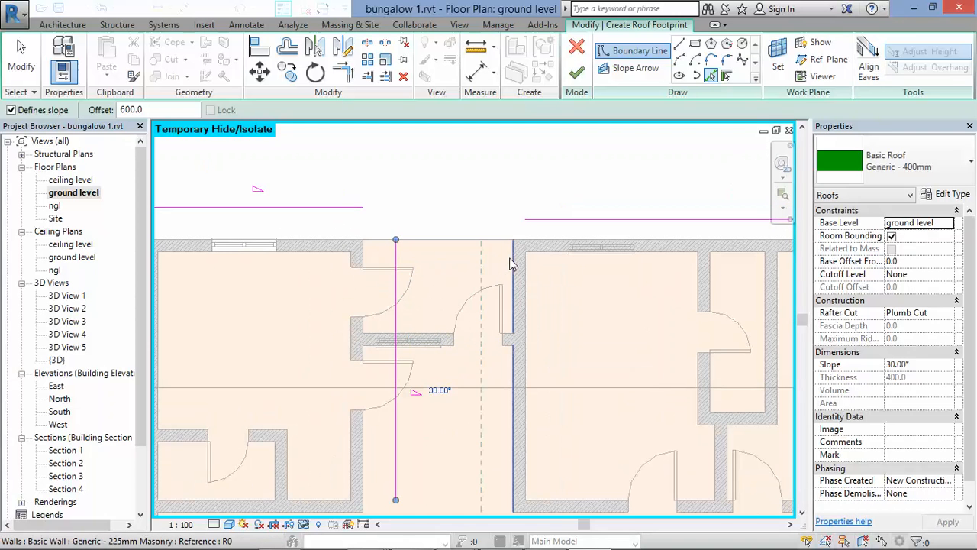
click(514, 263)
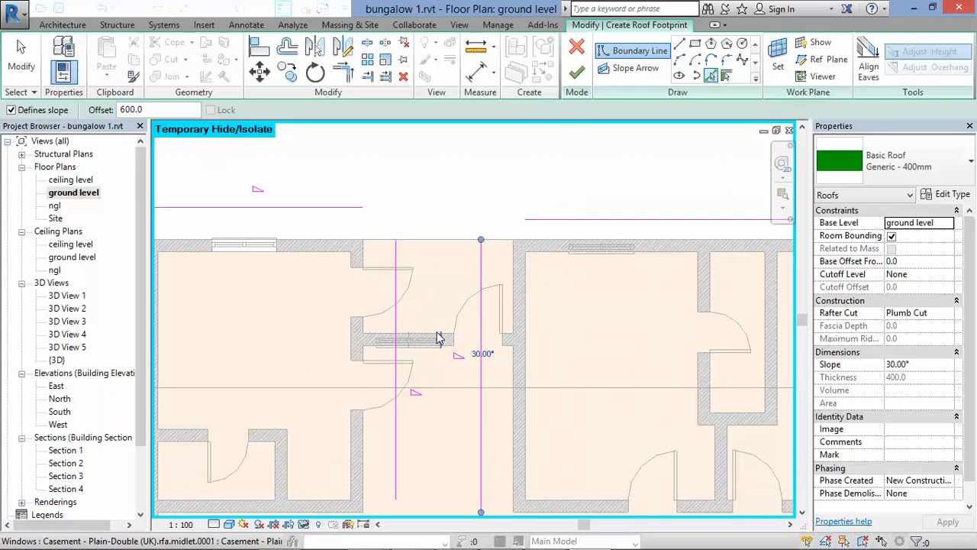
scroll(427, 236, up, 2)
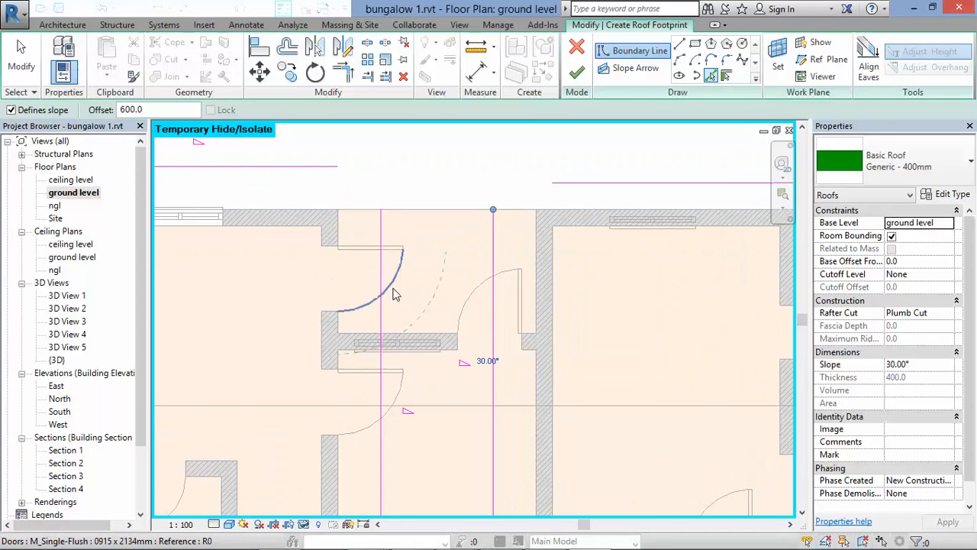
scroll(367, 298, down, 2)
scroll(462, 204, down, 3)
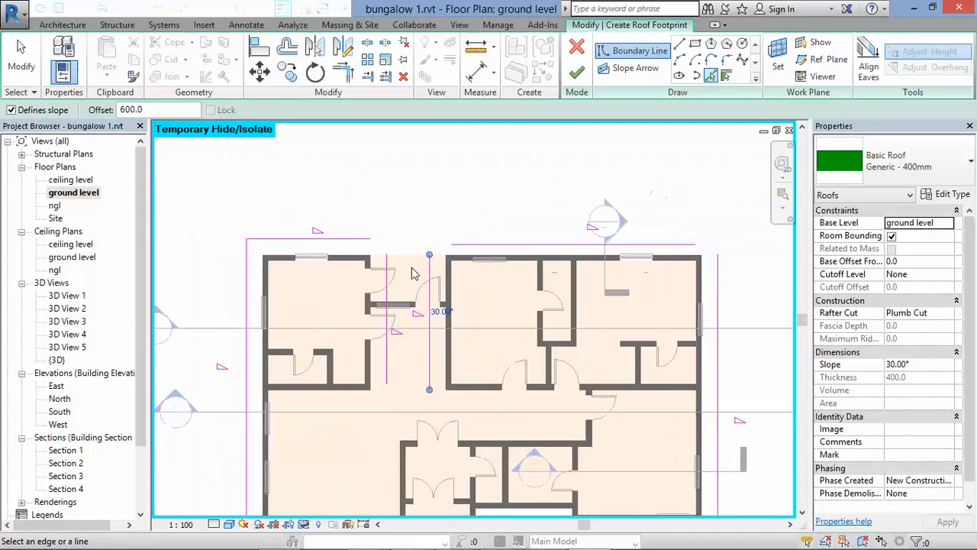
scroll(405, 279, up, 1)
Step: Delete the two boundary lines crossing the recess and the one outside the upper-right exterior wall
key(Escape)
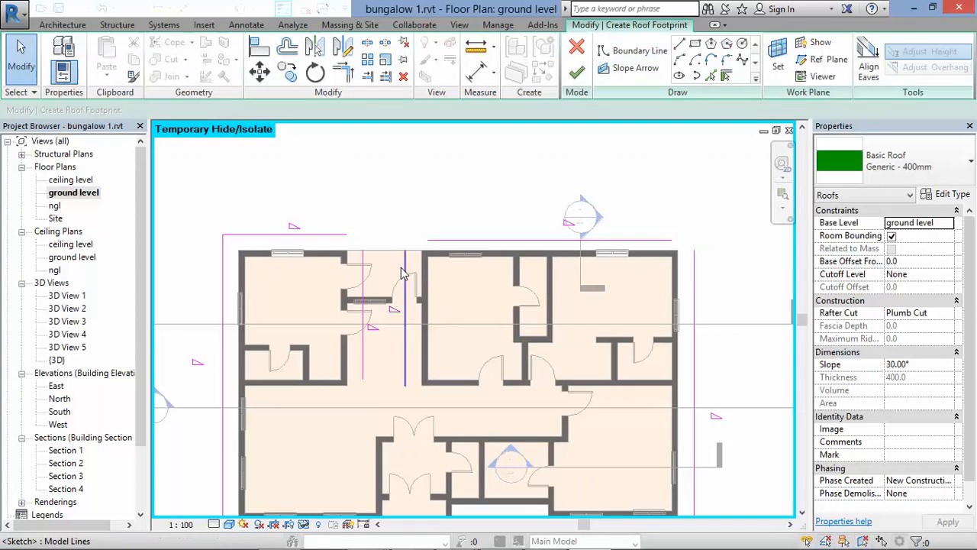
click(405, 268)
key(Delete)
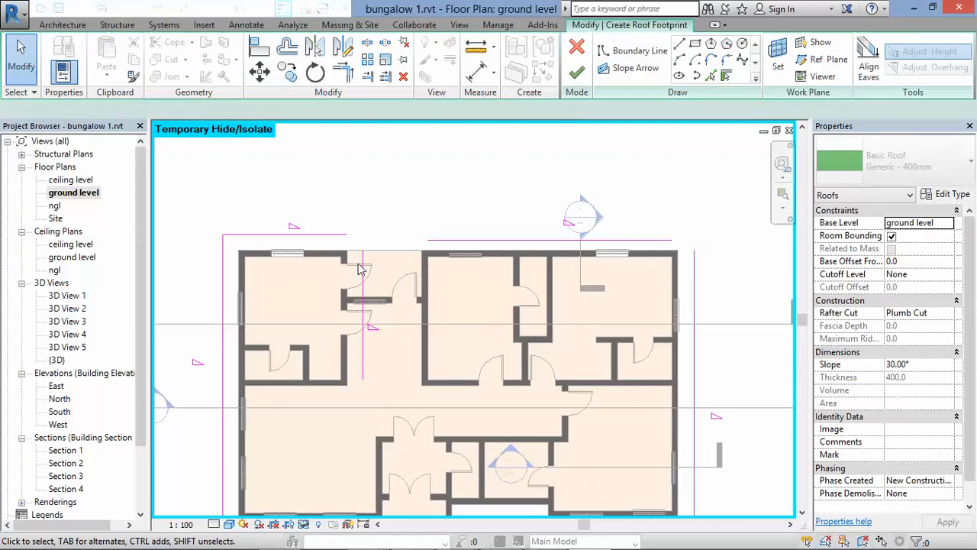
click(363, 270)
key(Delete)
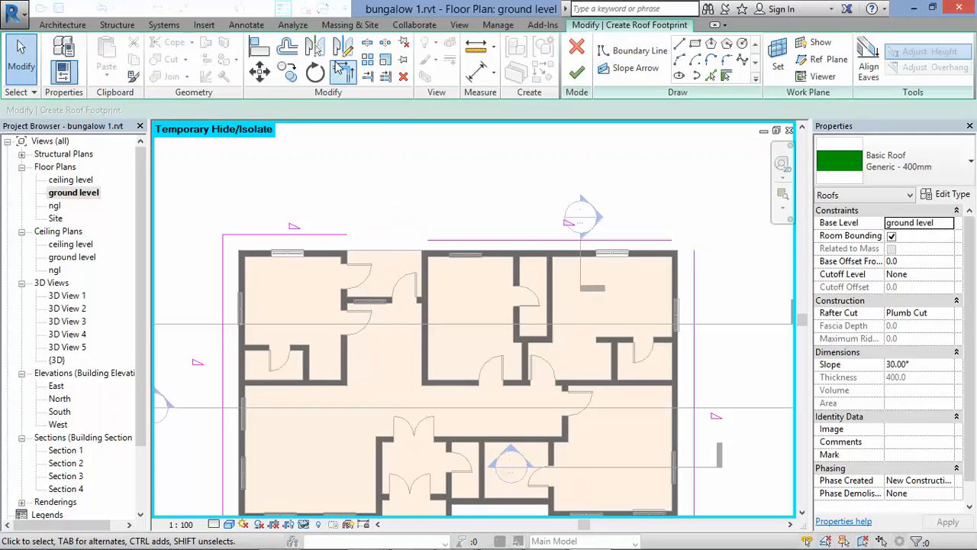
click(512, 243)
key(Delete)
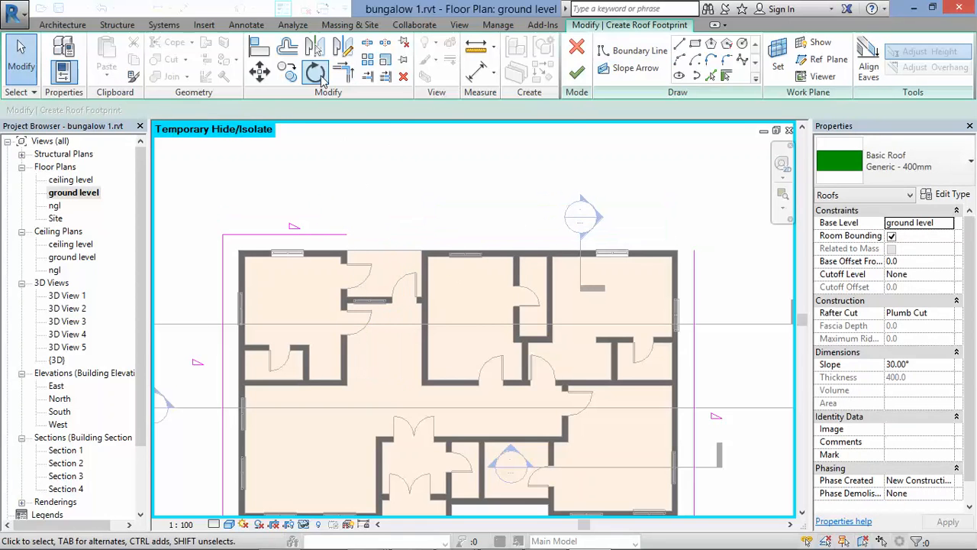
Step: Extend the upper-left boundary line across the recess to form a corner with the right side boundary line
click(343, 72)
click(284, 234)
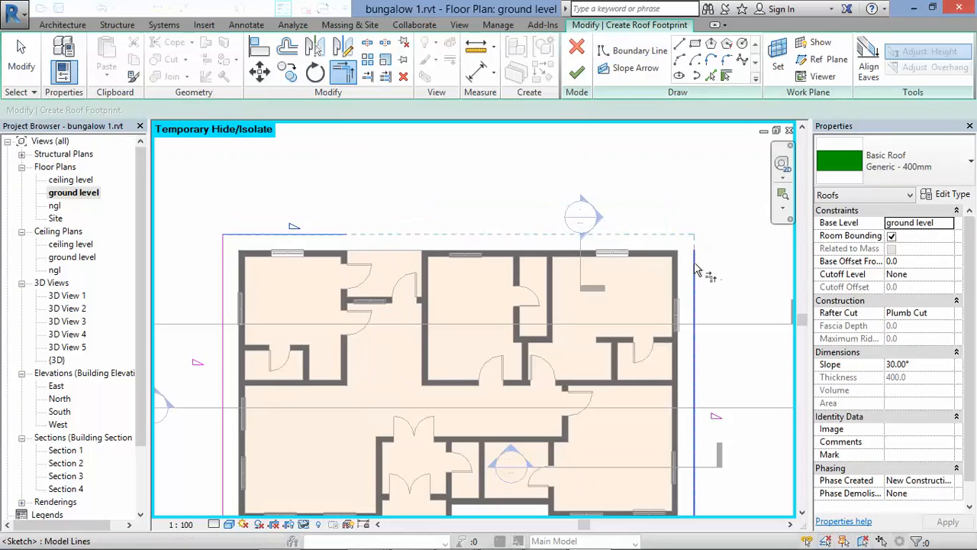
click(694, 269)
Step: Delete the separate boundary line outside the lower-right exterior wall
middle_drag(725, 511, 673, 422)
click(527, 447)
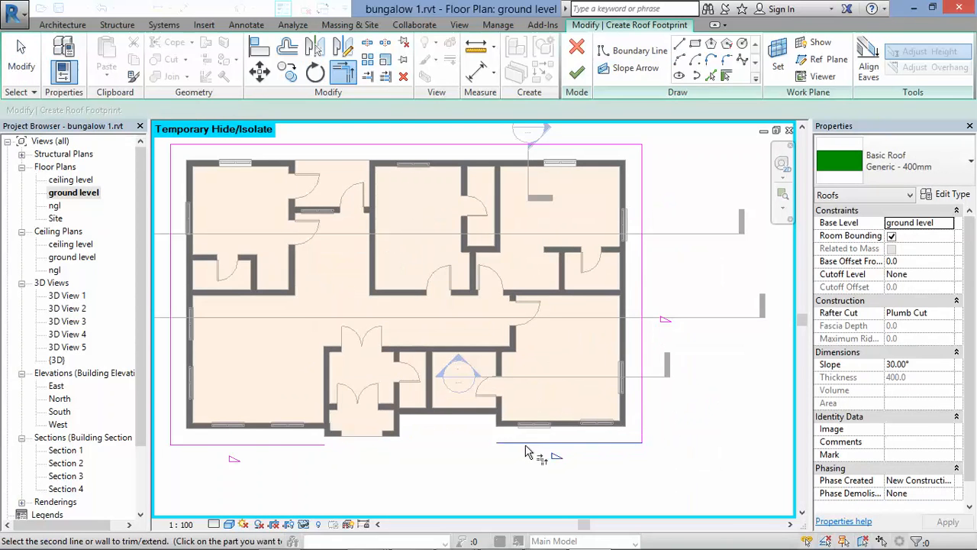
key(Escape)
key(Escape)
click(521, 444)
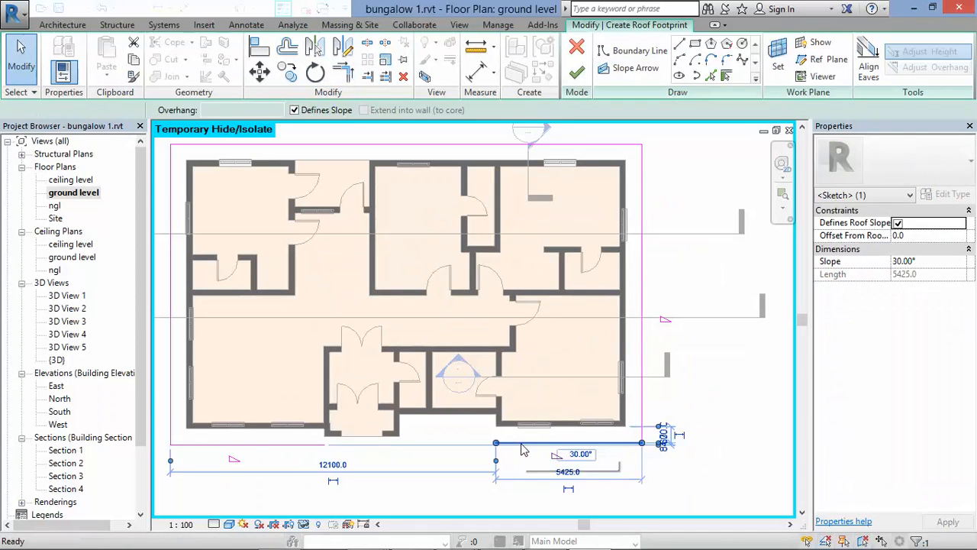
key(Delete)
Step: Extend the lower-left boundary line to a corner with the right side line, closing the footprint as one rectangle
click(342, 72)
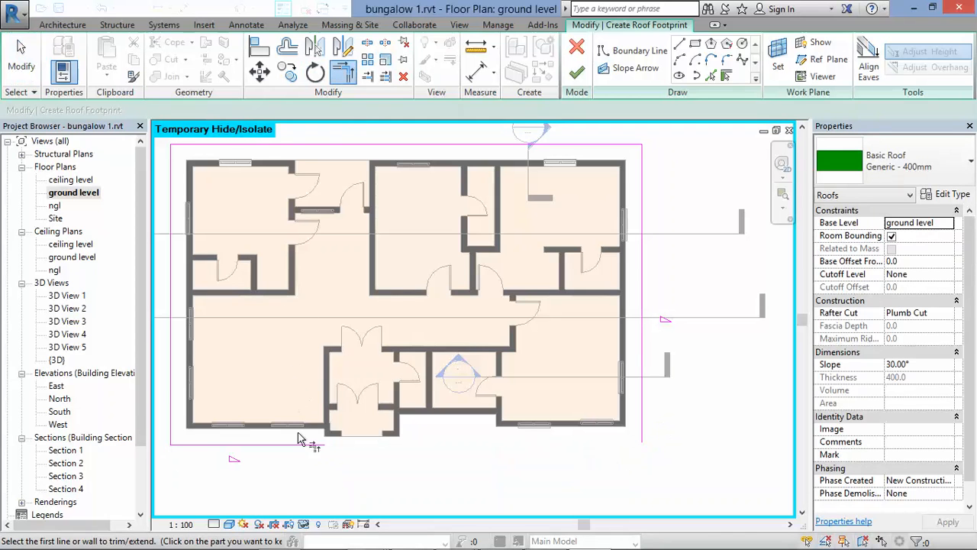
click(291, 444)
click(642, 411)
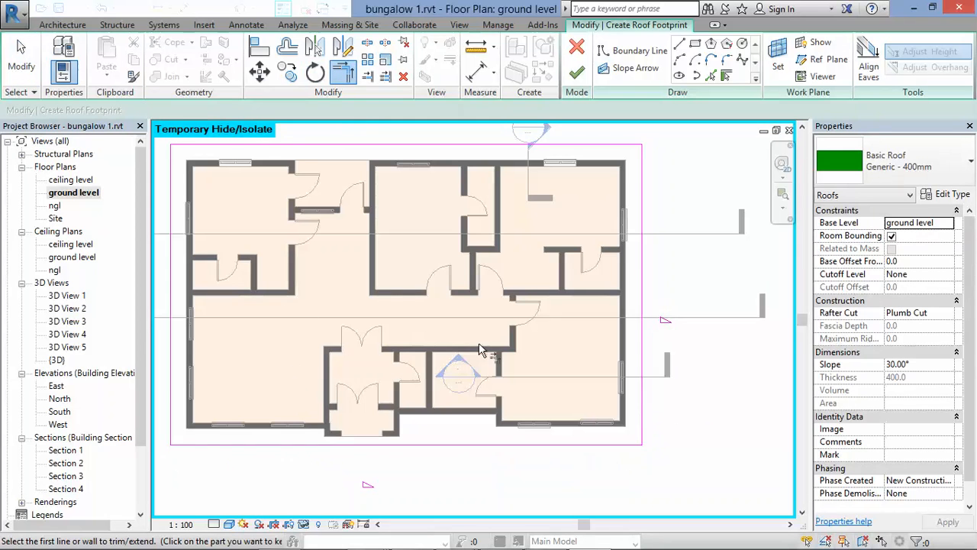
scroll(497, 344, down, 2)
key(Escape)
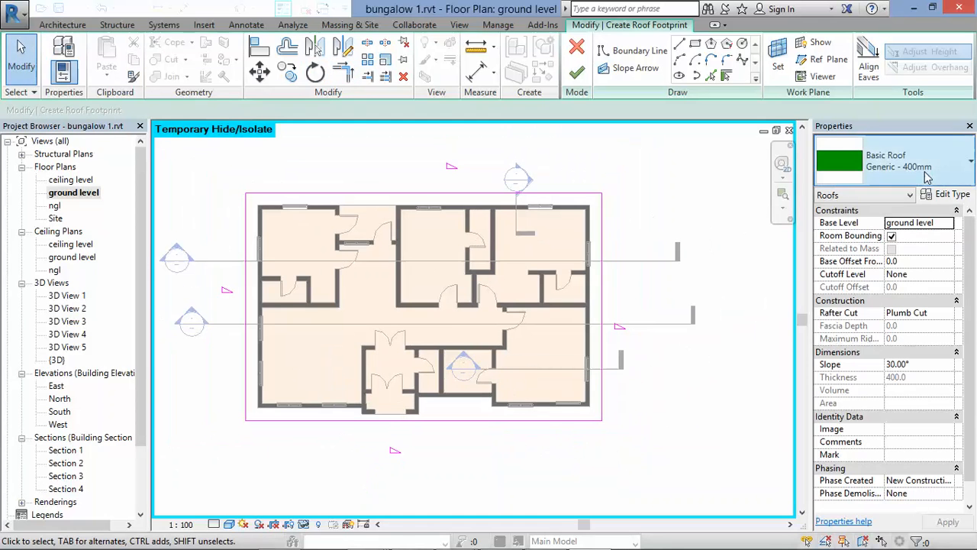
Step: Duplicate the Generic - 400mm roof type as "10mm roof type" and set its structure layer thickness to 10 mm
click(948, 195)
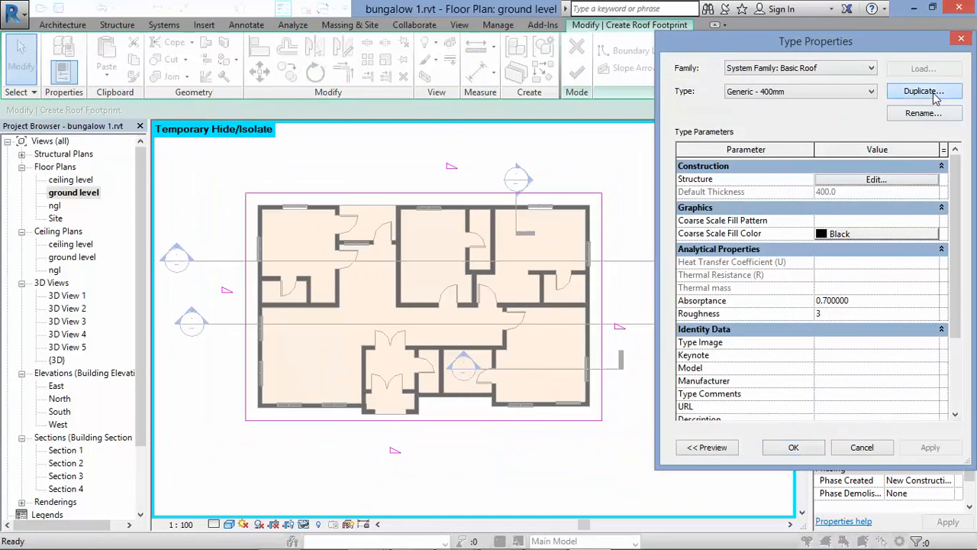
click(924, 91)
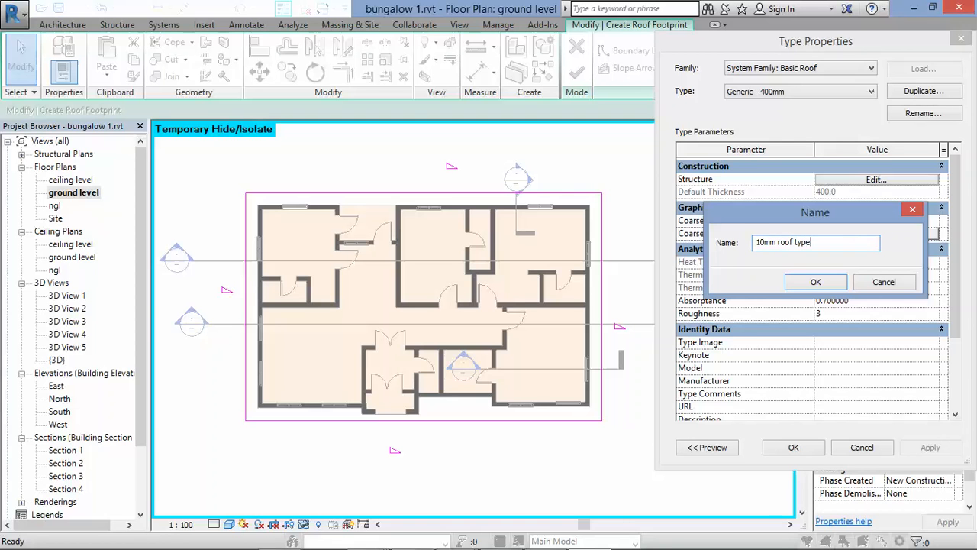
click(814, 283)
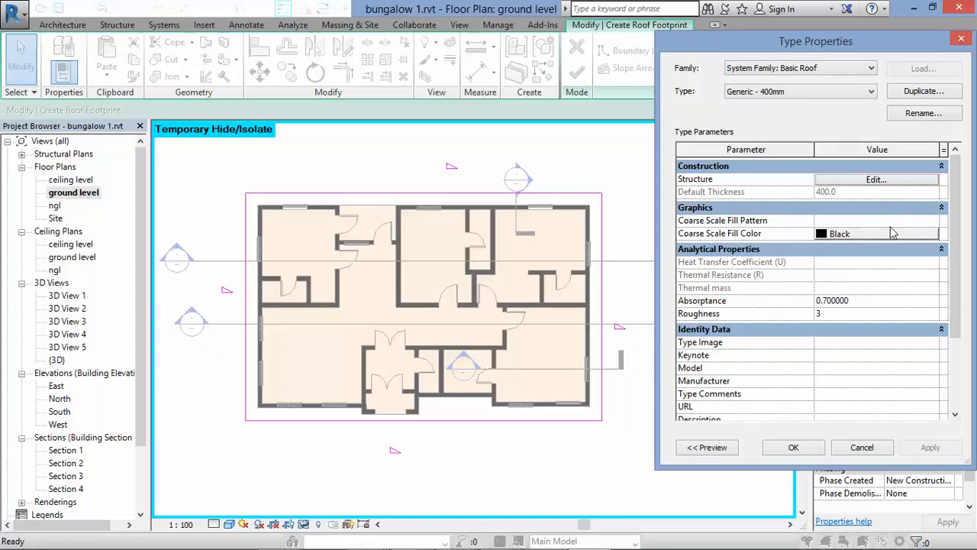
click(847, 178)
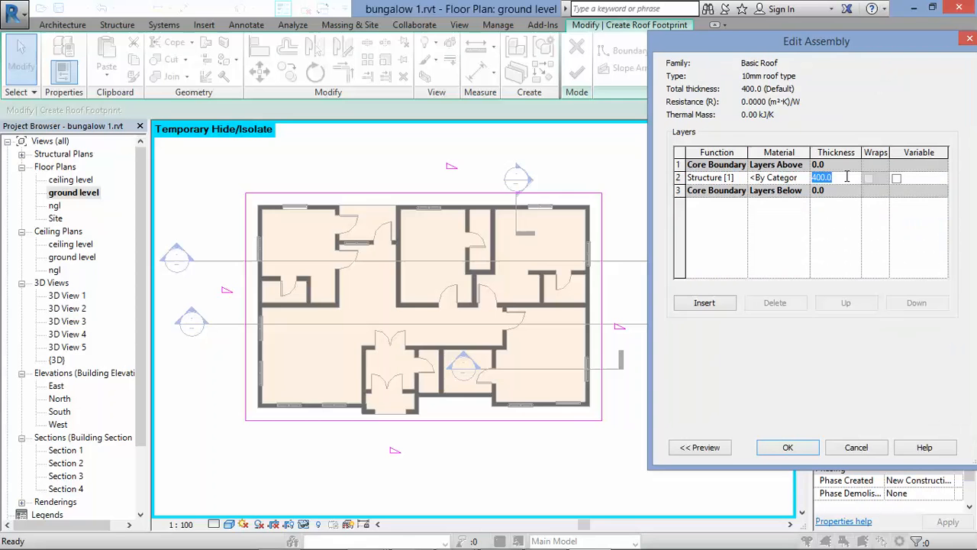
click(789, 446)
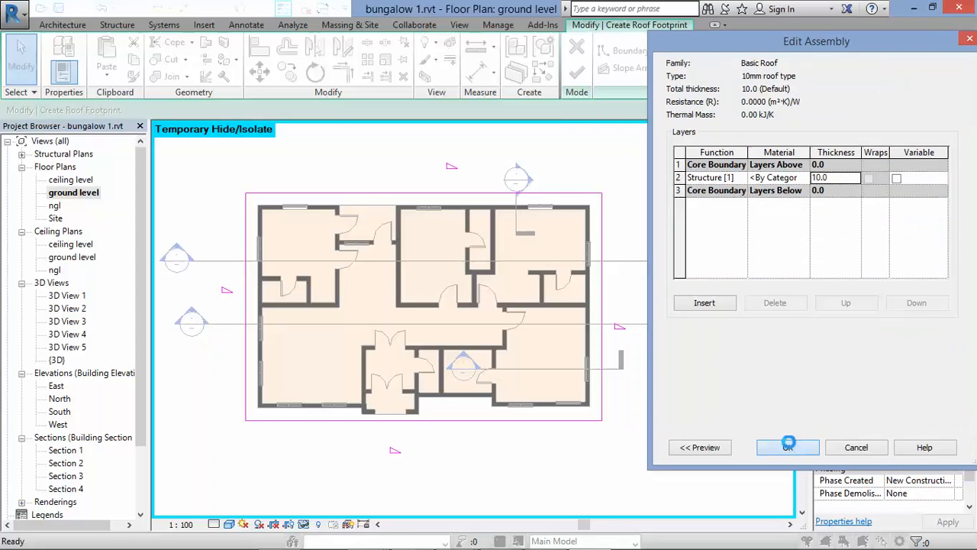
Step: Confirm the 10 mm roof structure, review the slope-defining boundary lines, and finish the roof footprint
click(794, 448)
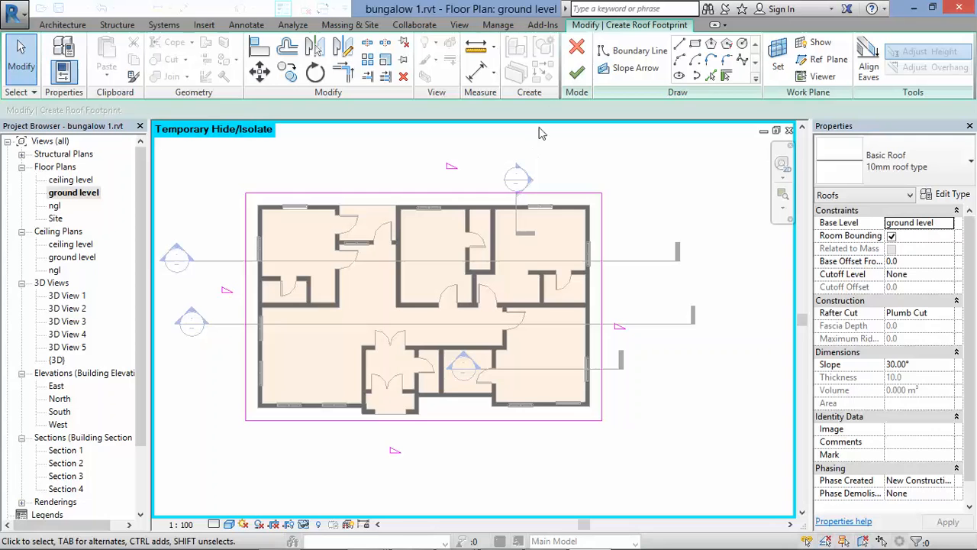
click(458, 192)
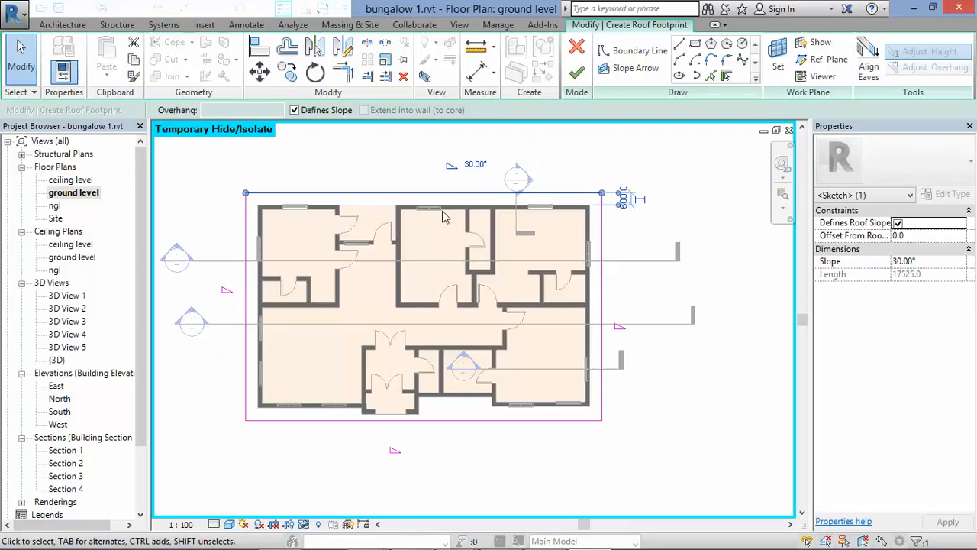
click(236, 238)
click(246, 226)
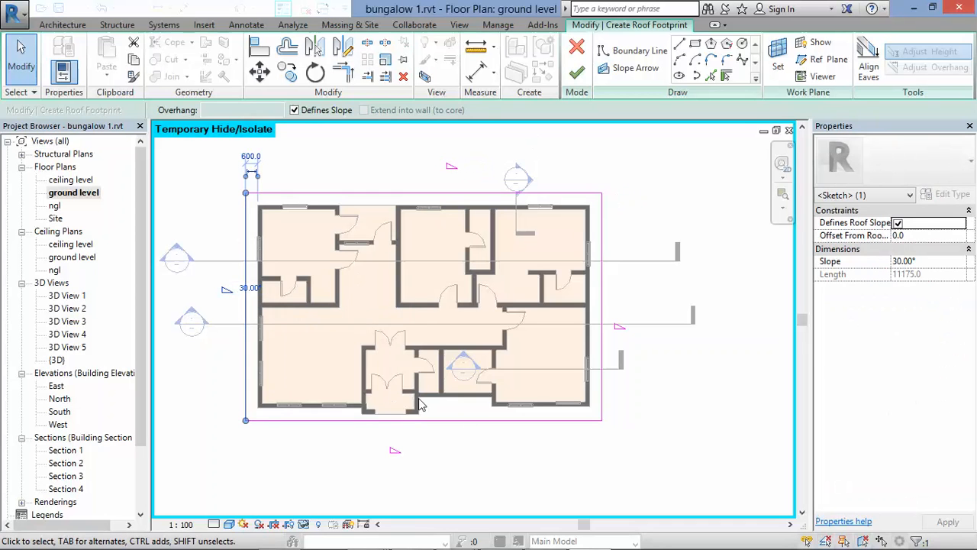
click(491, 444)
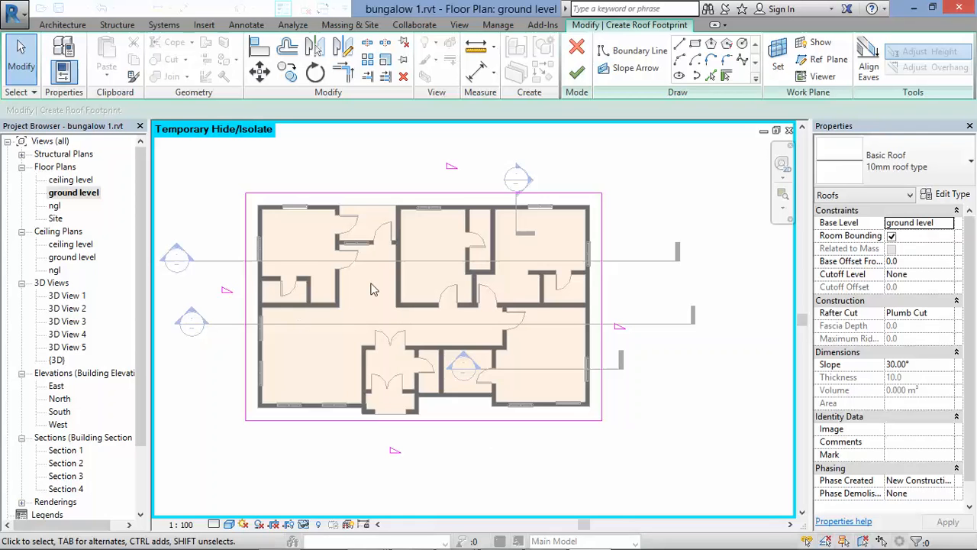
click(577, 71)
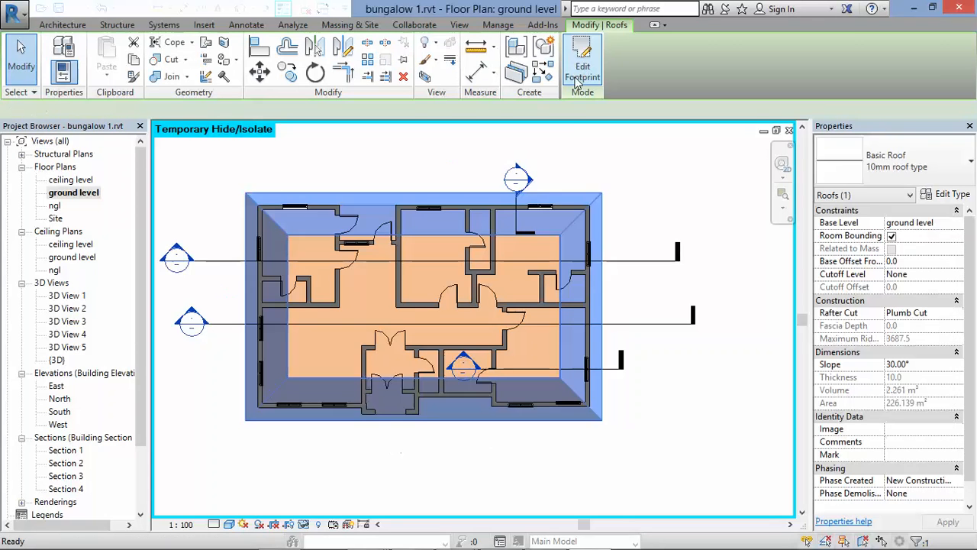
Step: In the South elevation, set the roof's base level to ceiling level
double_click(60, 412)
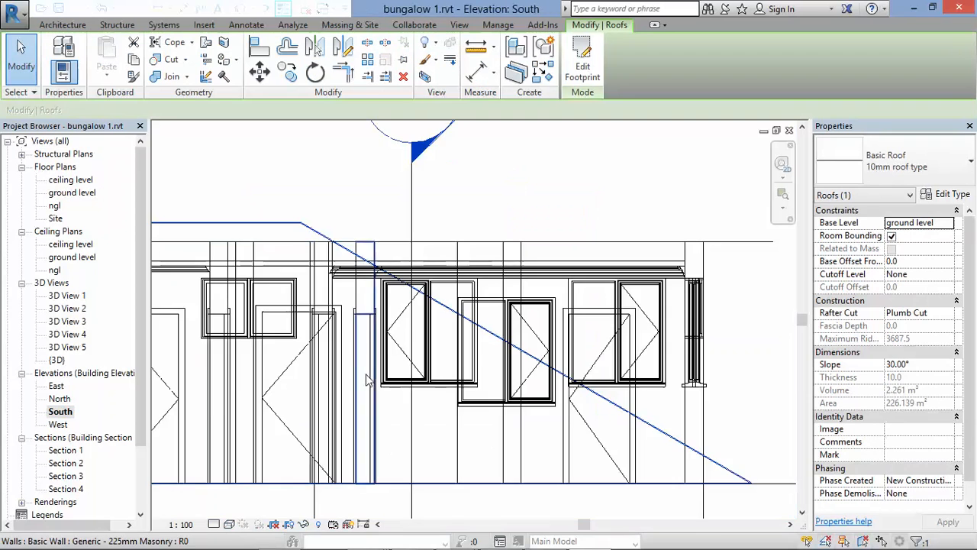
scroll(565, 366, down, 5)
scroll(565, 366, up, 2)
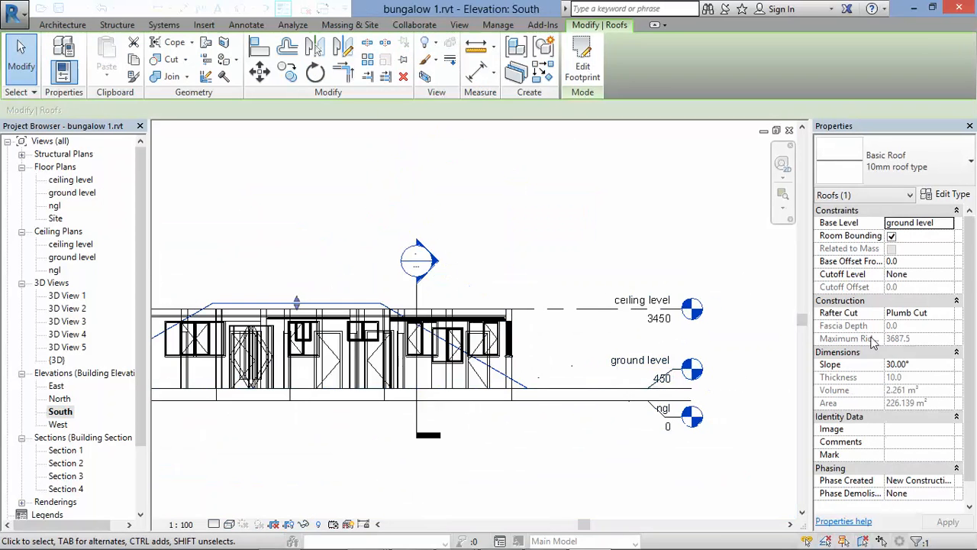
click(949, 227)
click(905, 258)
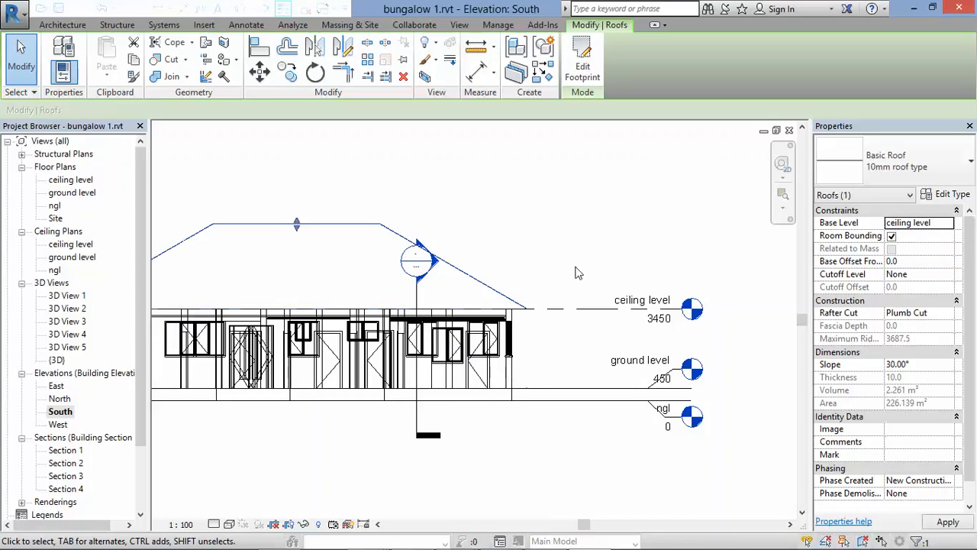
scroll(624, 262, down, 1)
click(567, 245)
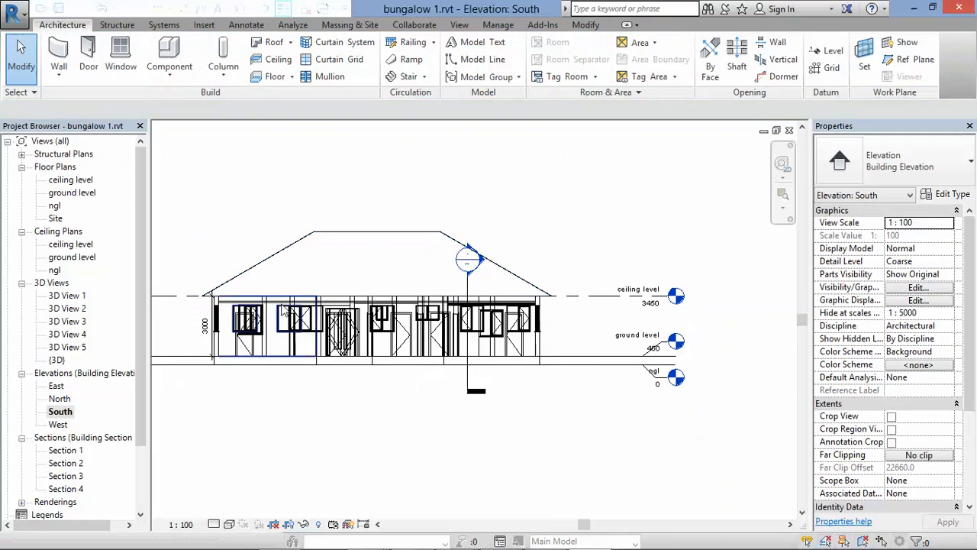
Step: Set the South elevation's visual style to Shaded and save the project
scroll(282, 309, up, 1)
click(229, 524)
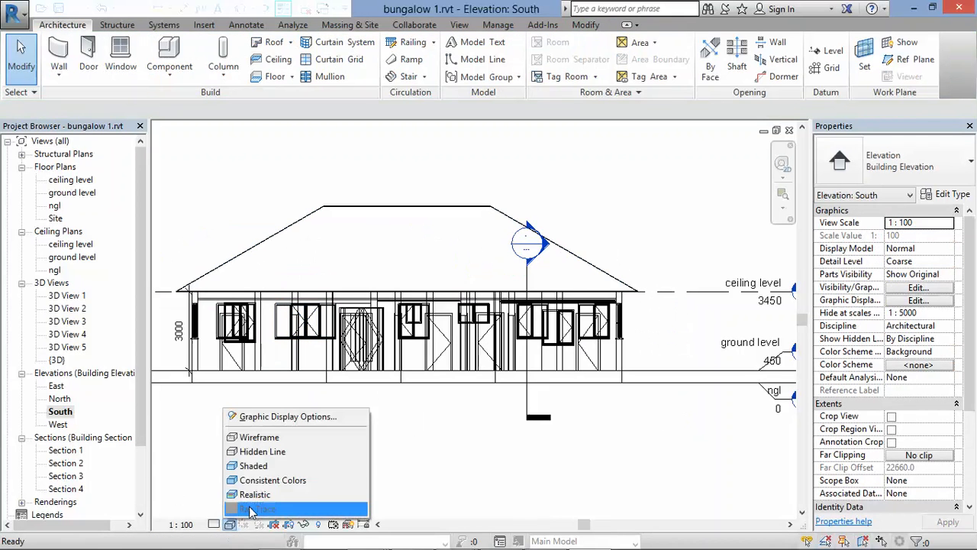
click(252, 467)
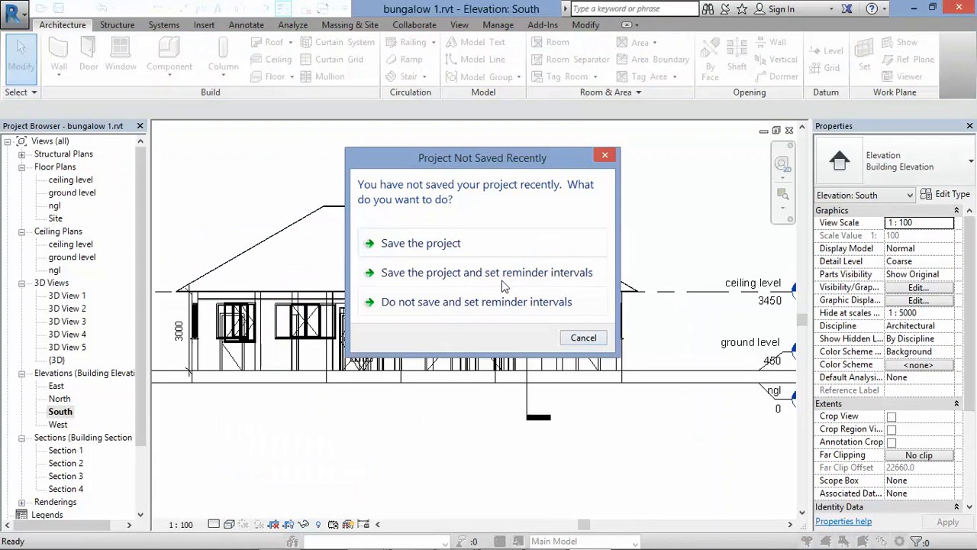
click(428, 243)
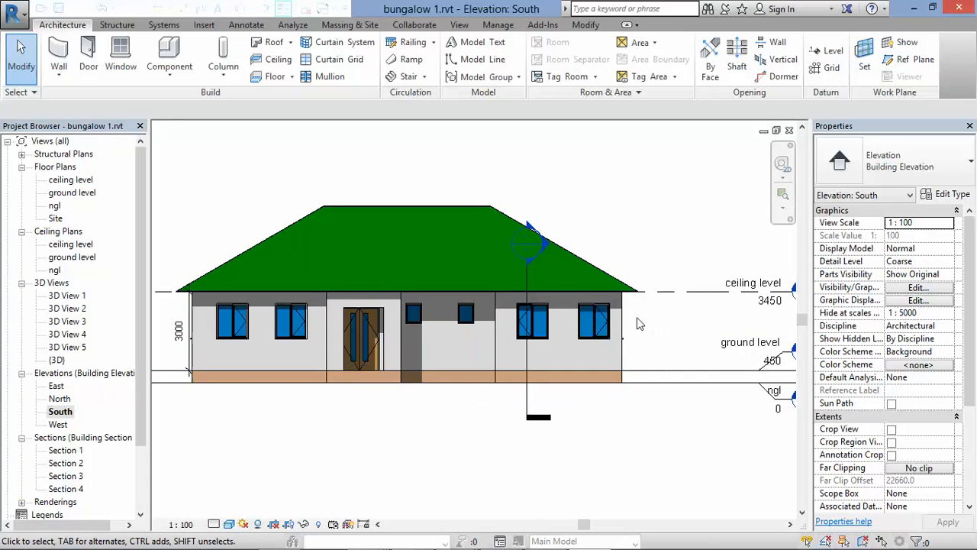
Step: Examine the roofed bungalow in the default 3D view from different angles
double_click(57, 360)
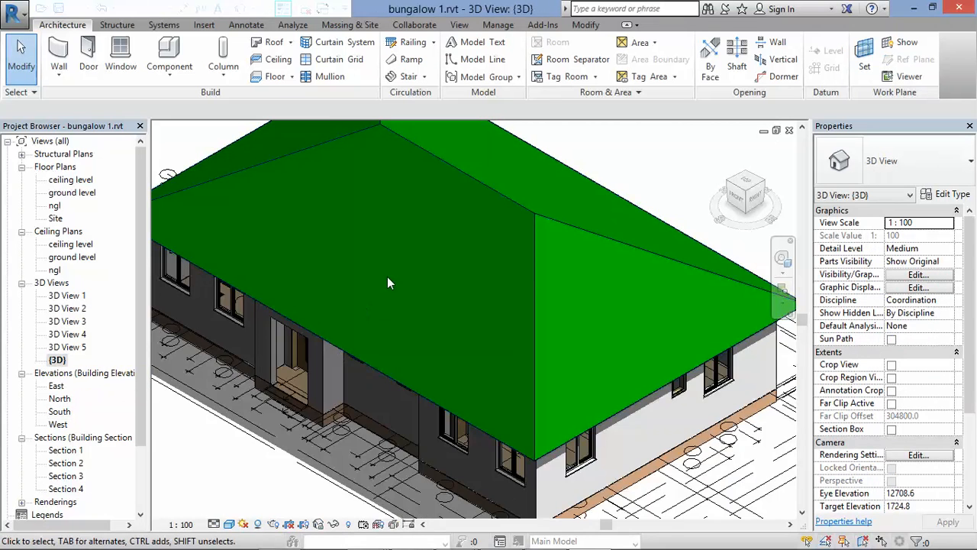
scroll(449, 411, up, 2)
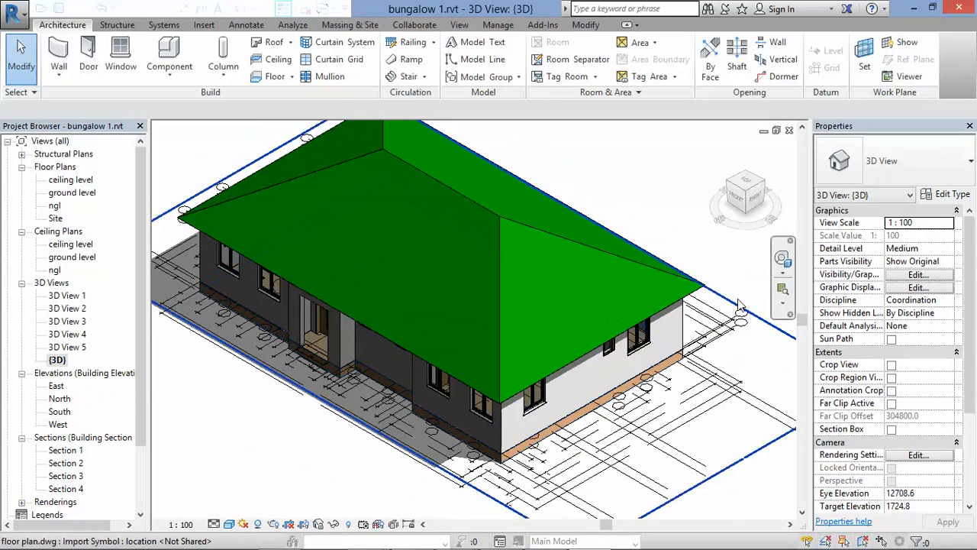
click(782, 257)
drag(677, 366, 653, 374)
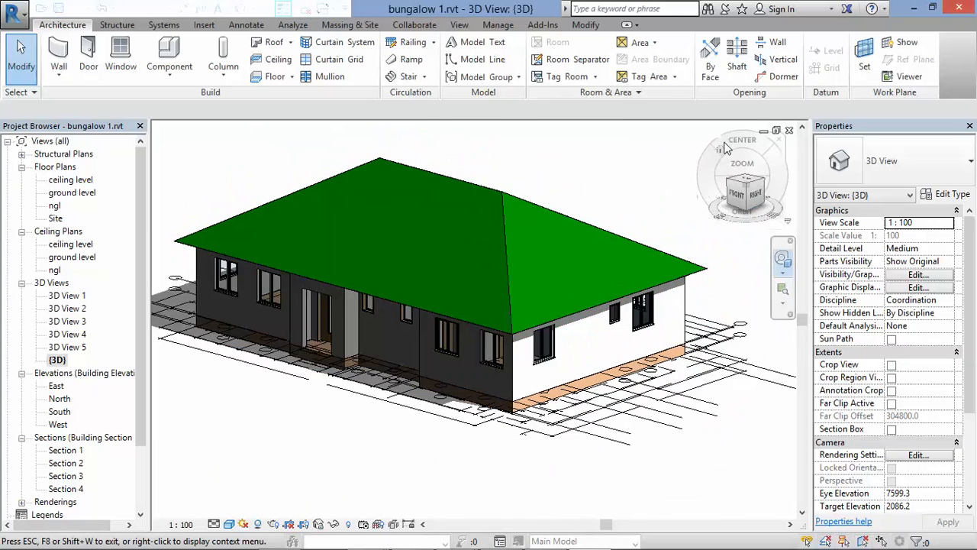
click(755, 265)
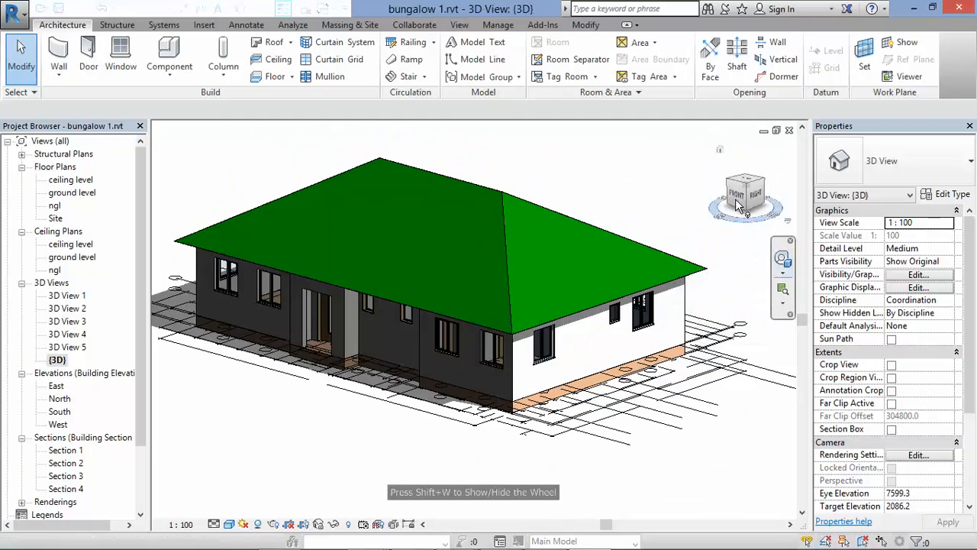
scroll(562, 282, down, 2)
scroll(500, 375, up, 5)
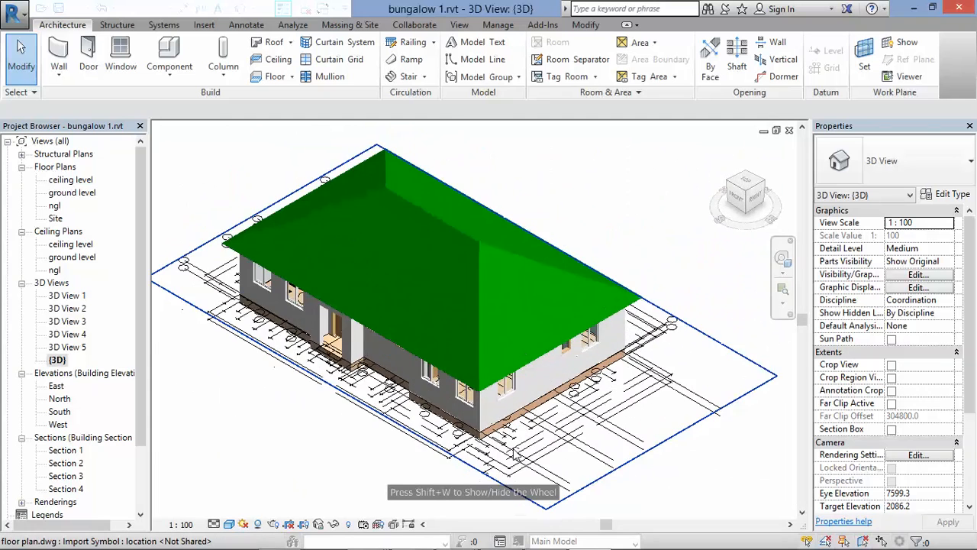
Step: Add a roof fascia along the eave edges on all four sides of the roof
click(291, 42)
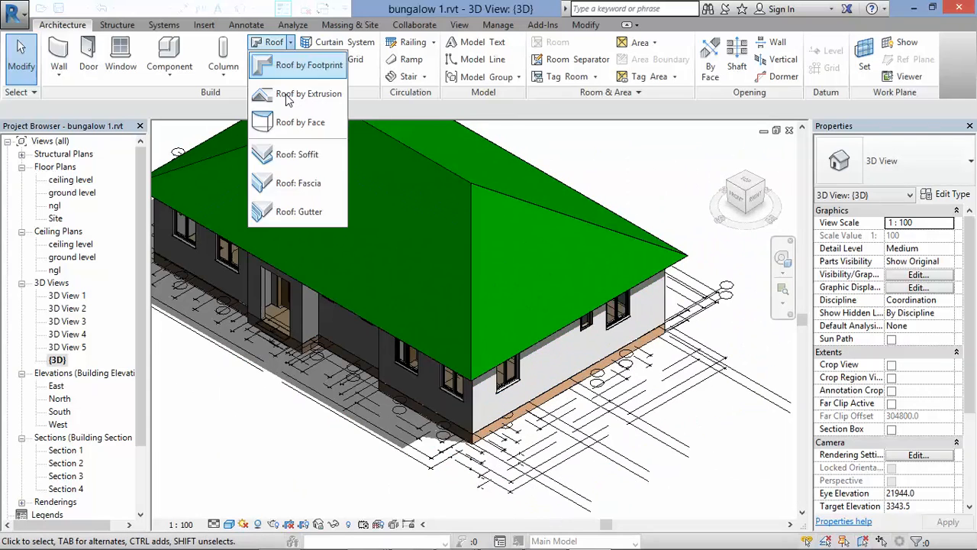
click(298, 184)
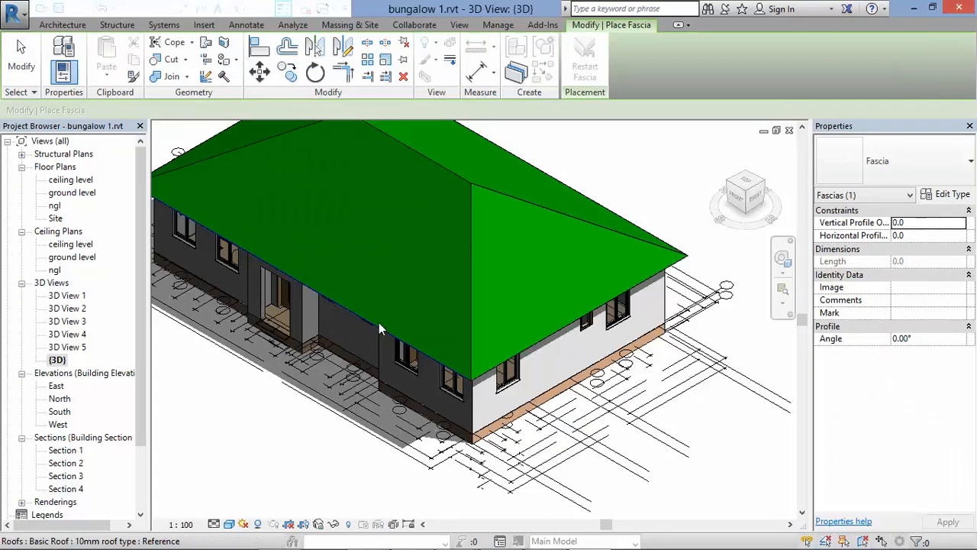
click(438, 350)
click(492, 374)
scroll(659, 398, down, 1)
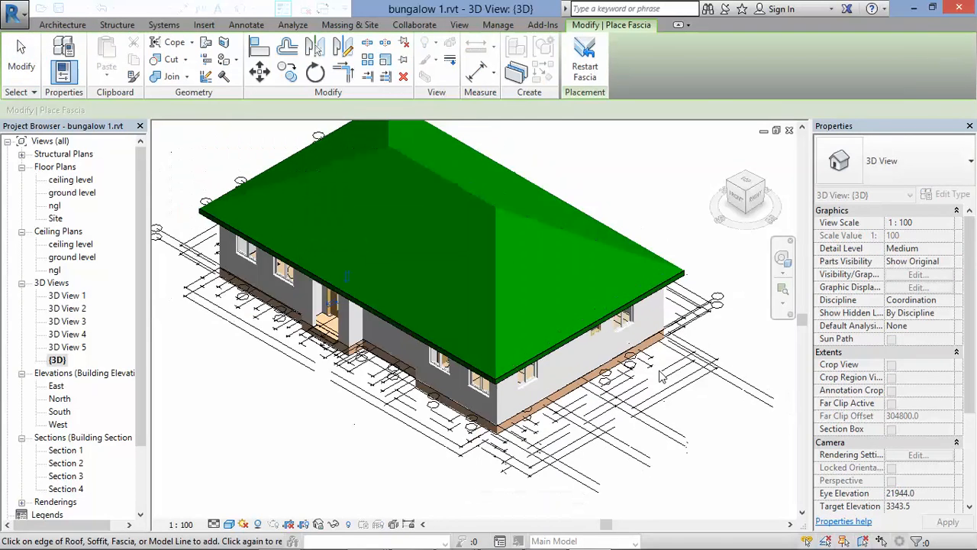
click(728, 181)
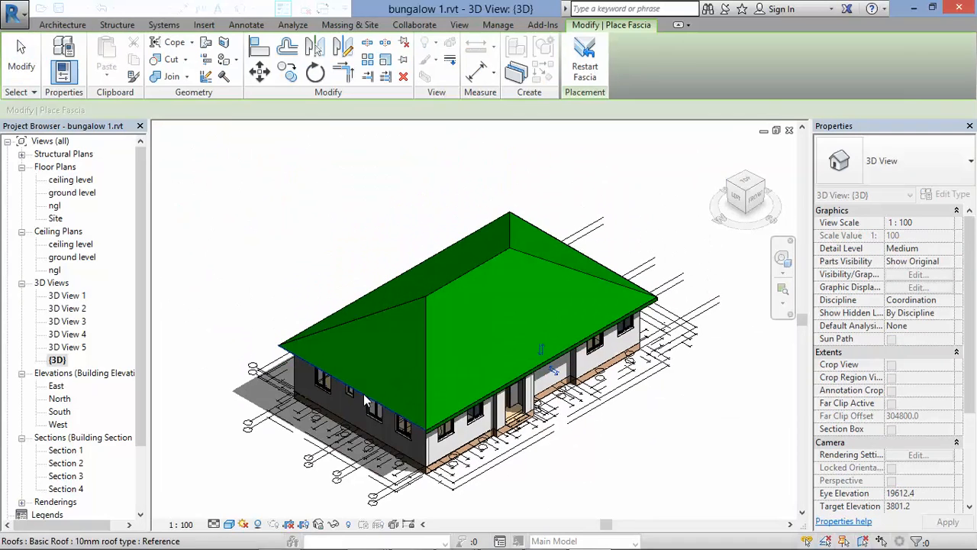
click(730, 187)
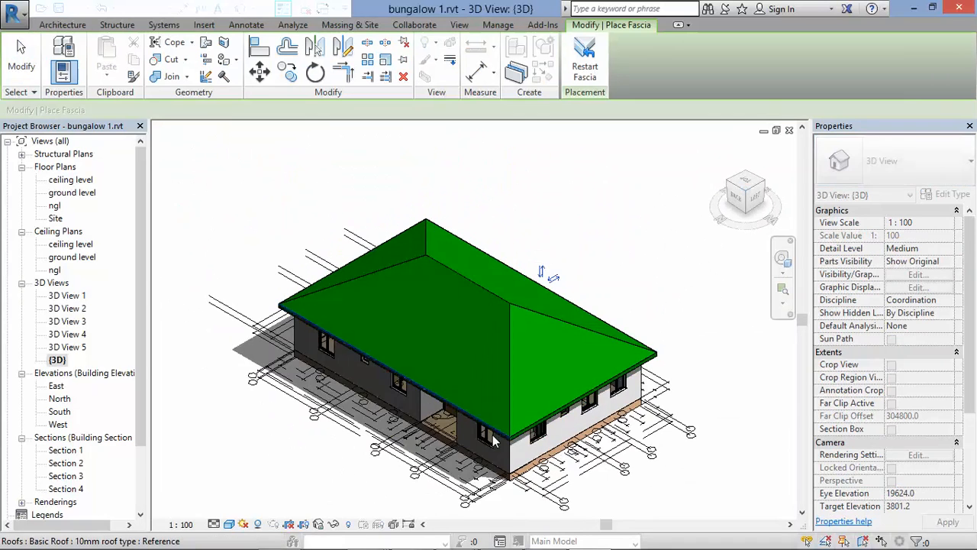
scroll(493, 435, up, 3)
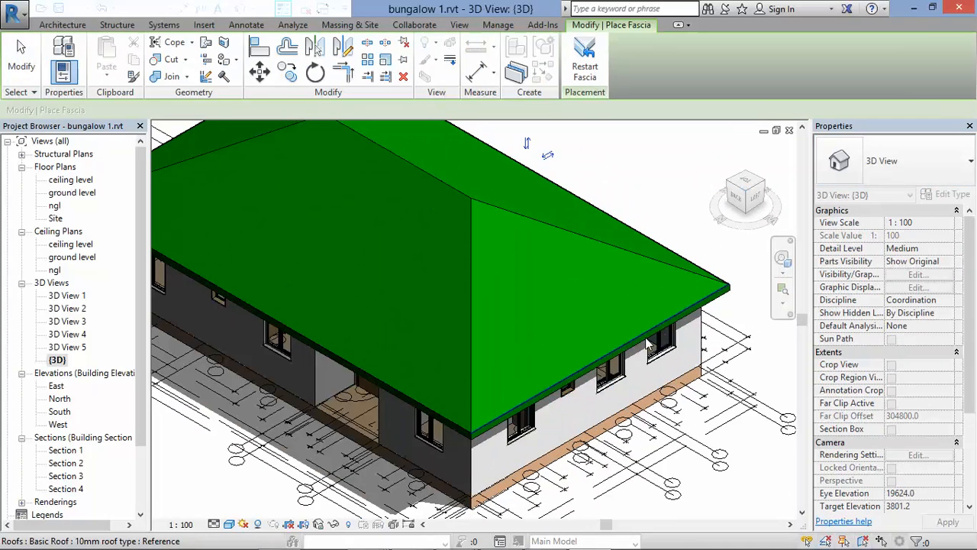
click(22, 61)
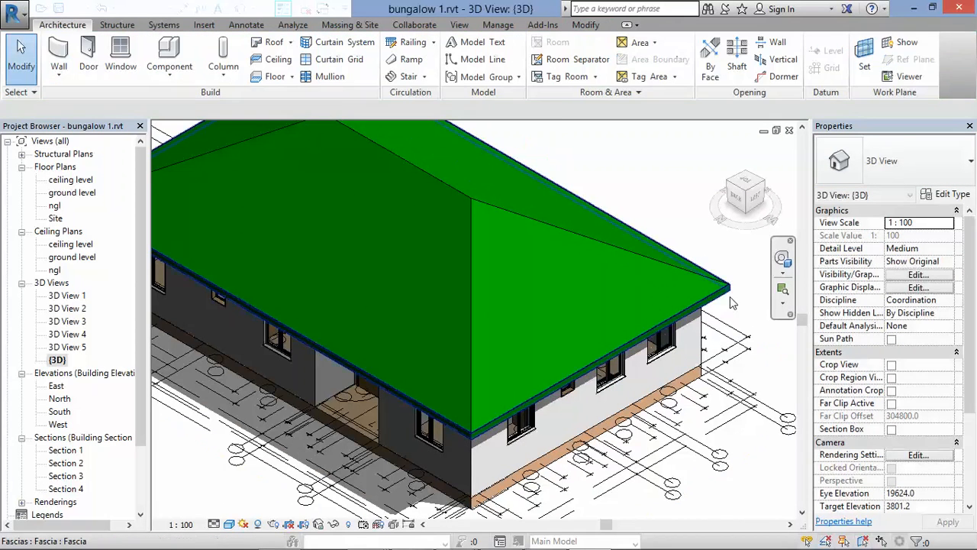
Step: Open the type properties of the roof fascia
click(730, 303)
scroll(729, 294, up, 3)
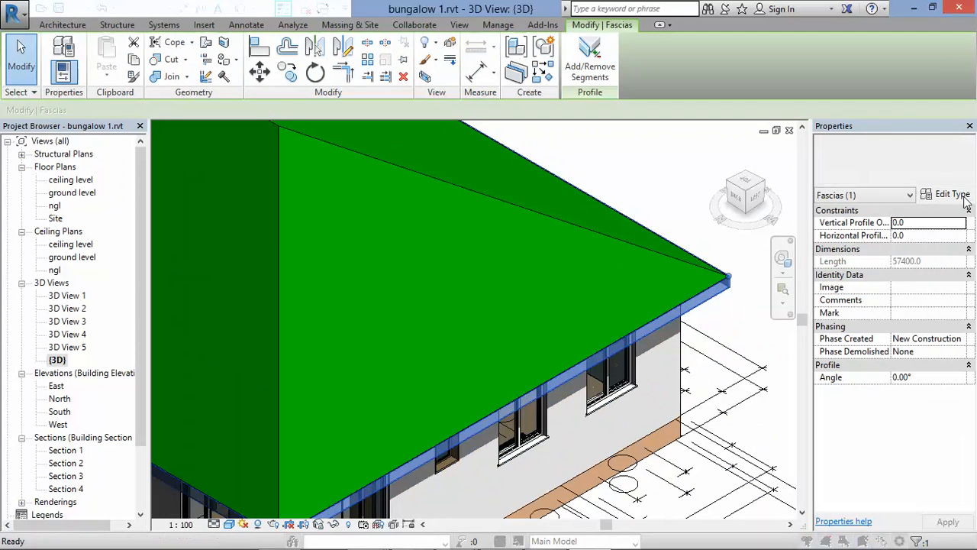
click(953, 194)
Step: Try the M_Fascia-Flat : 19 x 286mm profile on the fascia type, and switch back to 19 x 235mm
click(945, 179)
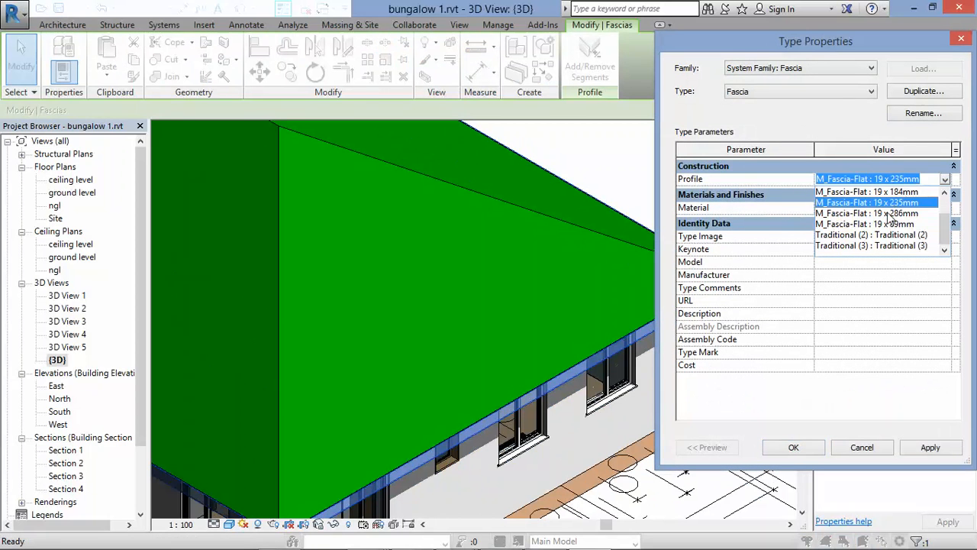
click(889, 214)
click(946, 179)
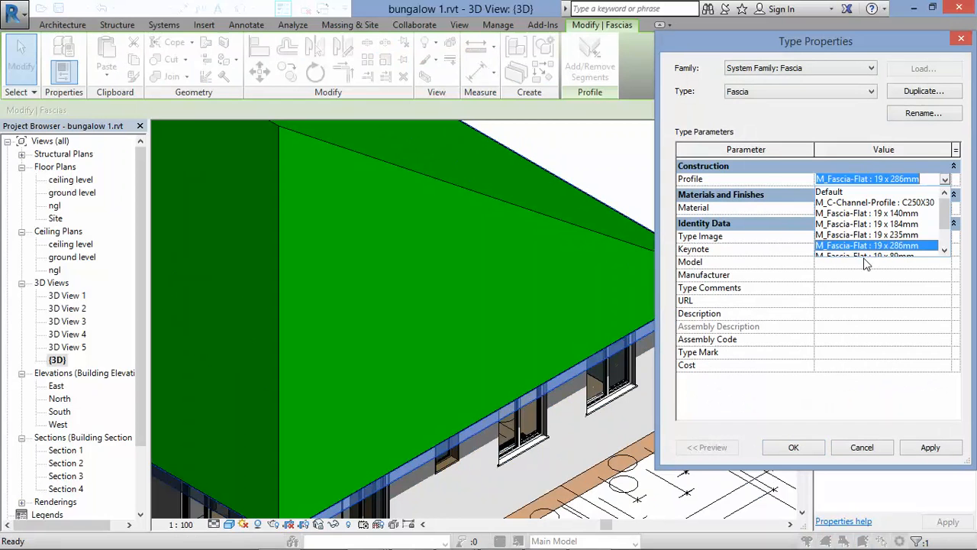
scroll(885, 237, down, 1)
click(890, 202)
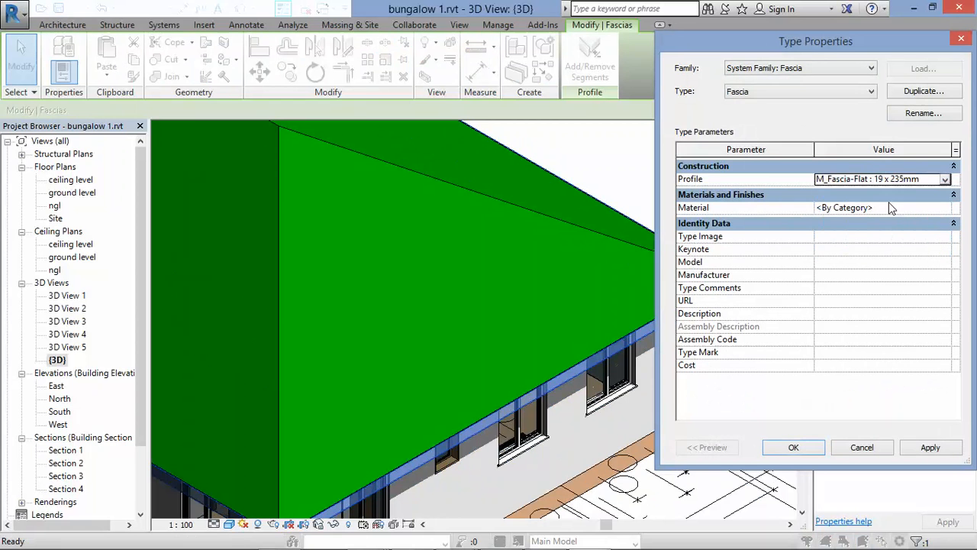
Step: Assign the Gypsum Wall Board material to the fascia type and apply the type changes
click(944, 210)
click(946, 208)
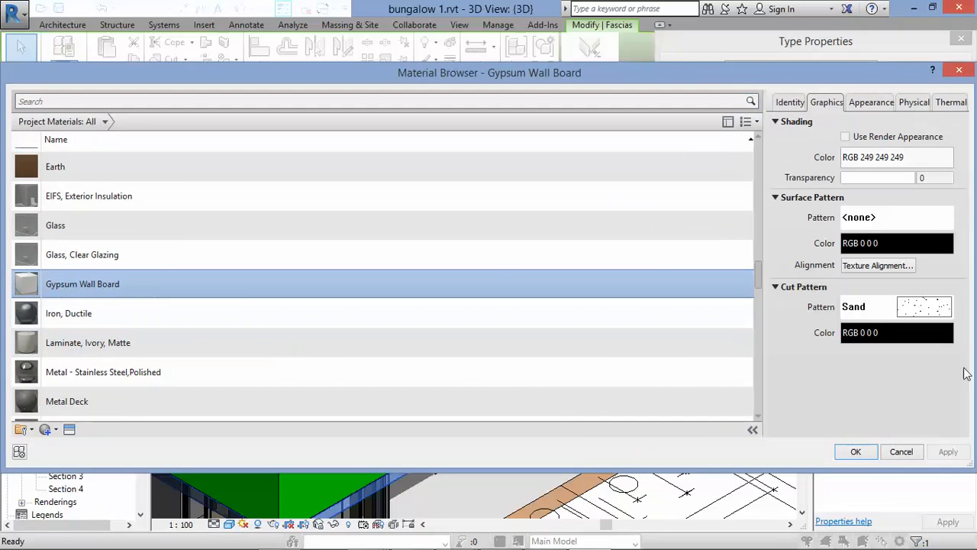
click(856, 453)
click(817, 449)
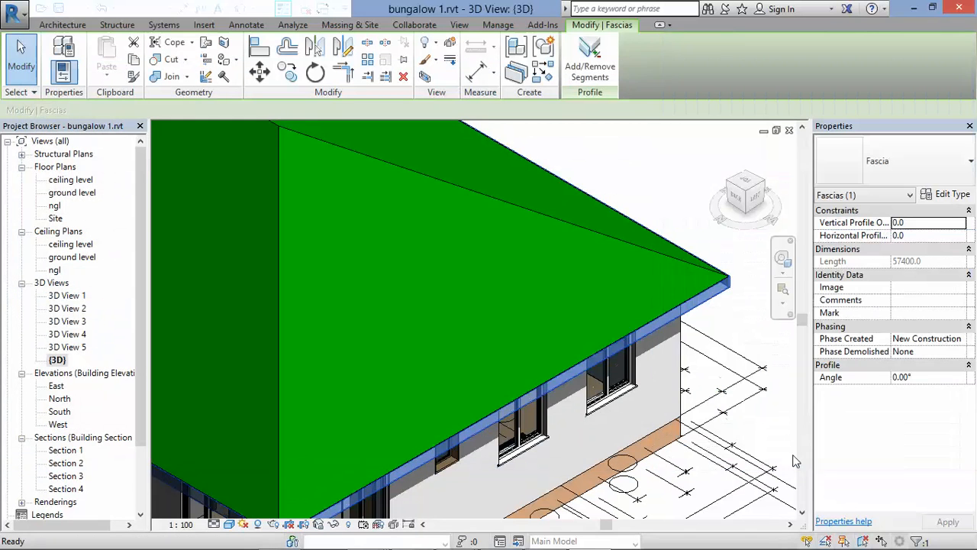
click(764, 401)
scroll(764, 401, down, 5)
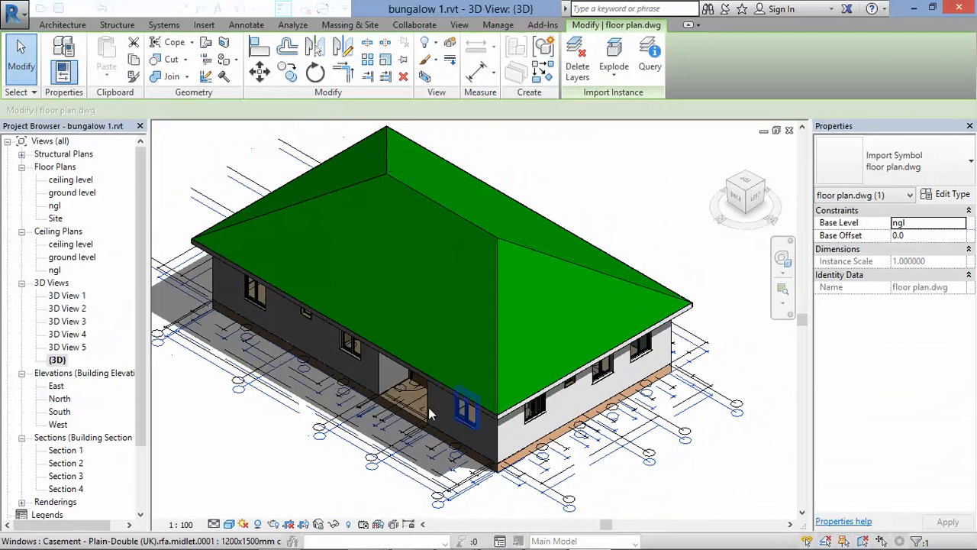
Step: On the ground level plan, place a perspective camera beyond the building's lower-right corner, aimed across the house at its upper wall
double_click(67, 193)
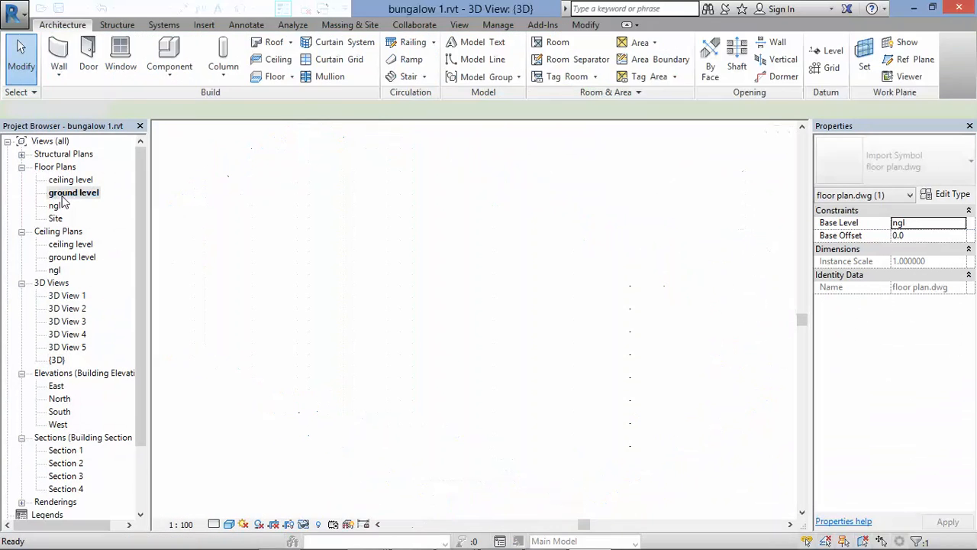
click(258, 14)
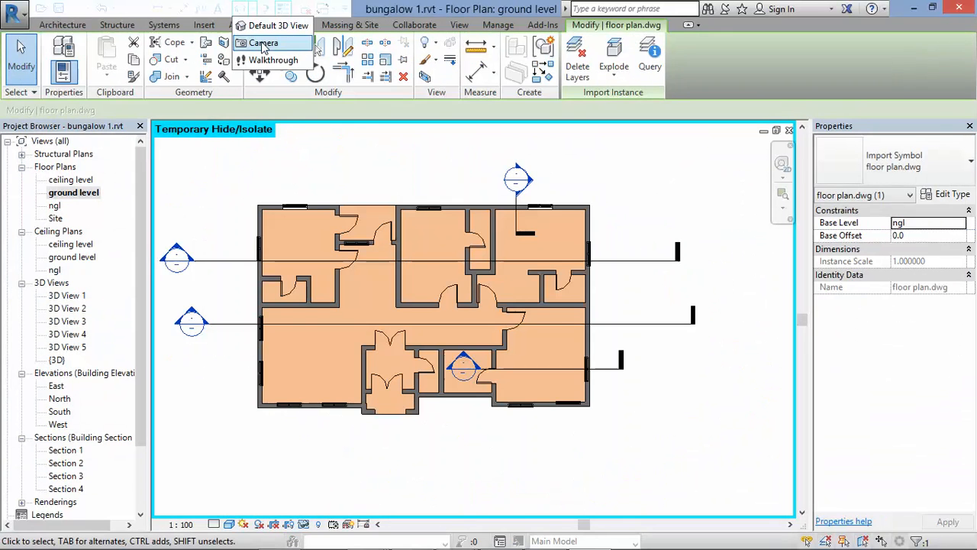
click(267, 41)
click(603, 451)
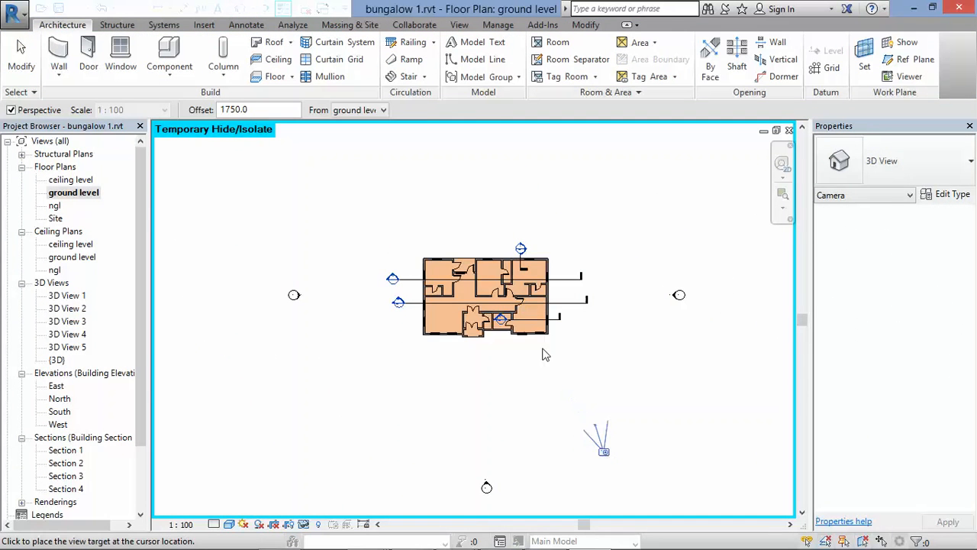
click(481, 256)
scroll(634, 349, down, 1)
scroll(413, 457, up, 2)
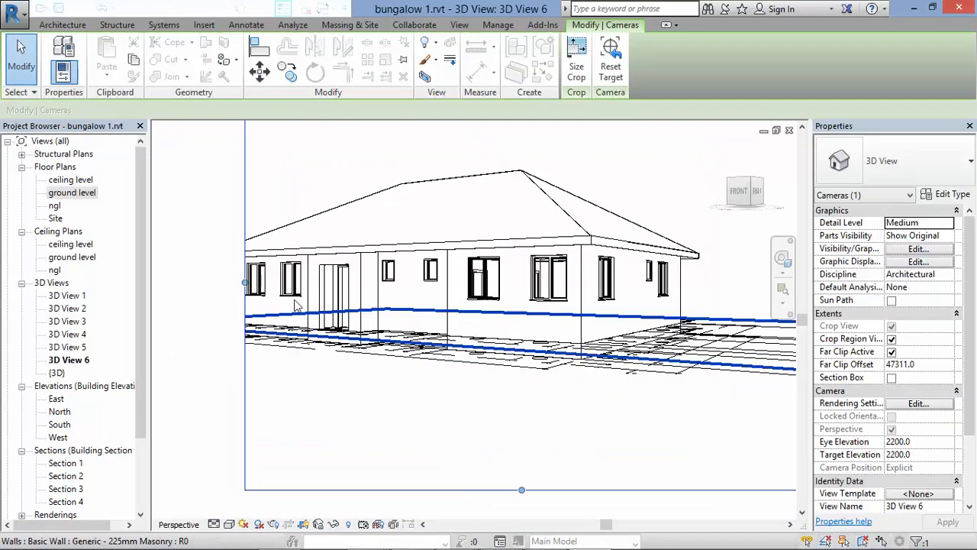
Step: Resize the perspective view's crop region to take in the whole house front and cut away the empty foreground
drag(245, 282, 169, 243)
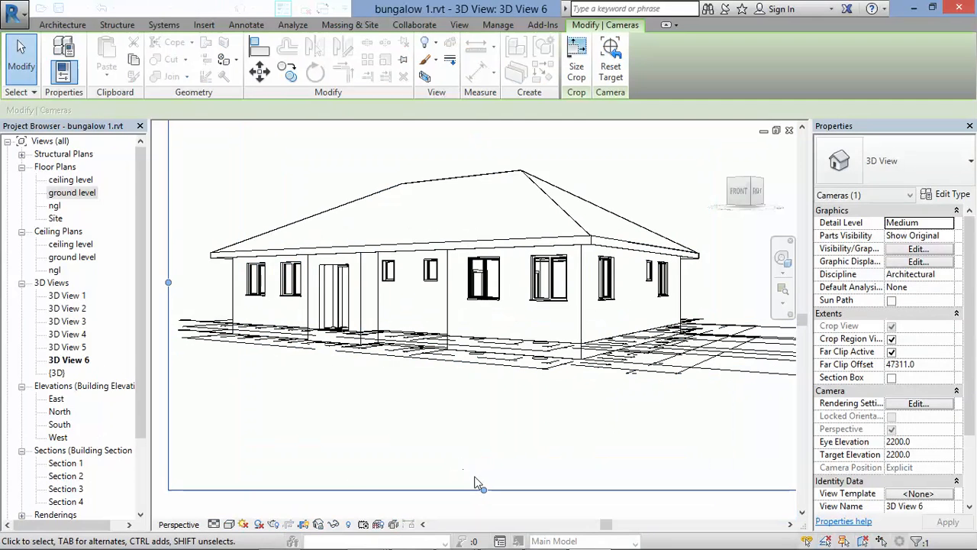
drag(484, 489, 499, 417)
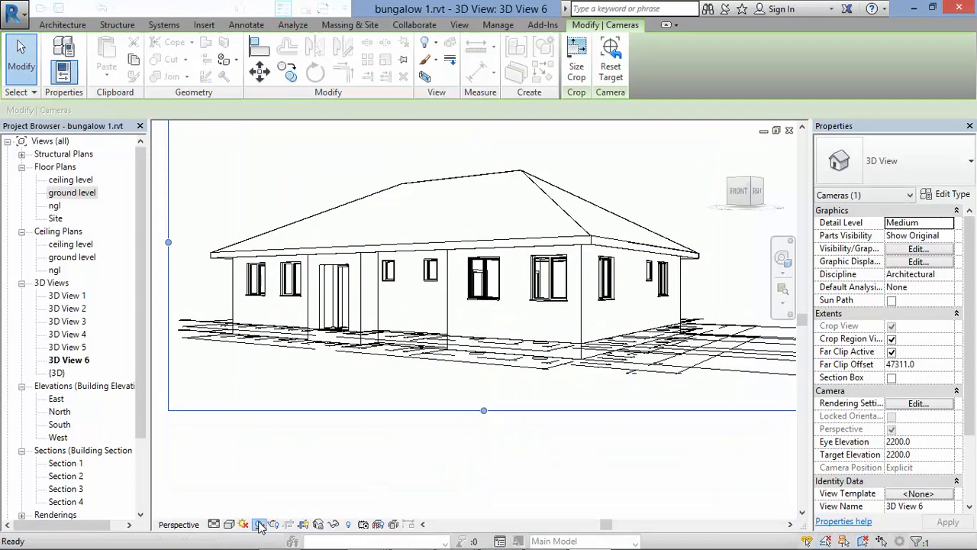
Step: Turn on shadows in the perspective view and set its visual style to Realistic
click(259, 524)
click(229, 524)
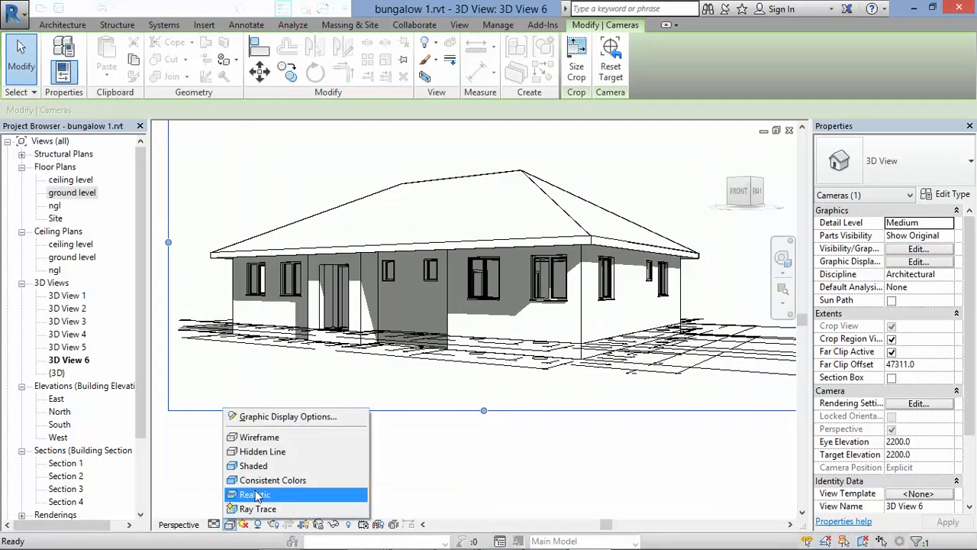
click(257, 496)
scroll(535, 145, up, 2)
scroll(700, 319, down, 2)
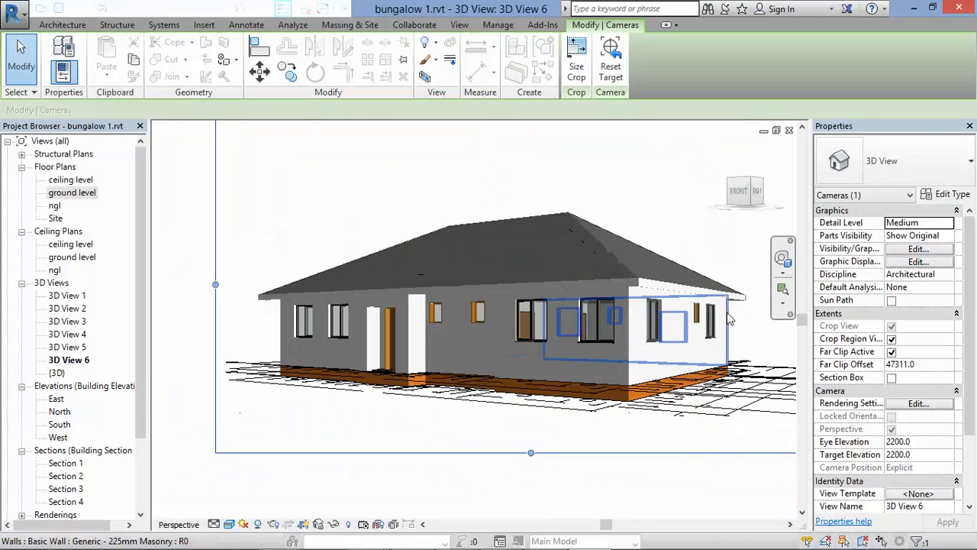
scroll(622, 297, up, 1)
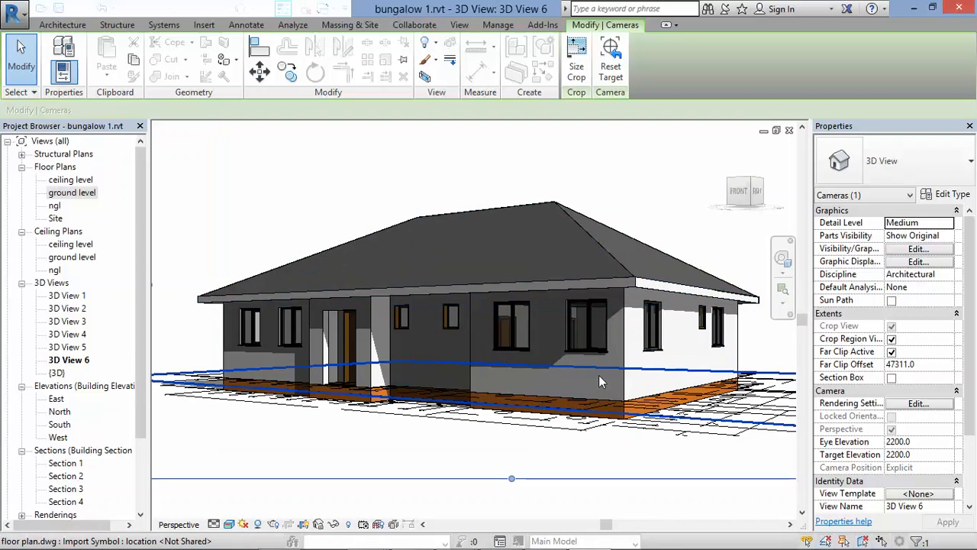
Step: Delete the eave fascia and the hip roof from the house
click(352, 293)
key(Escape)
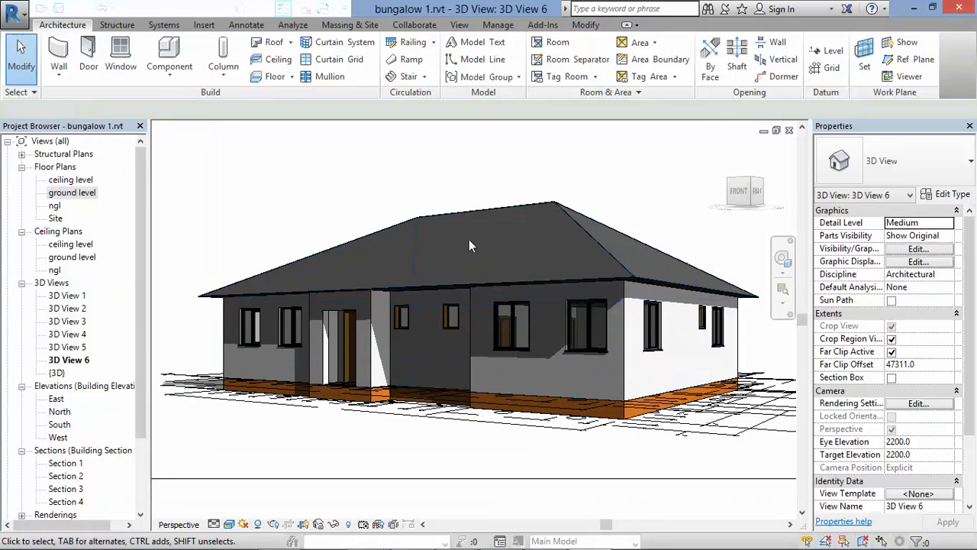
click(527, 204)
key(Delete)
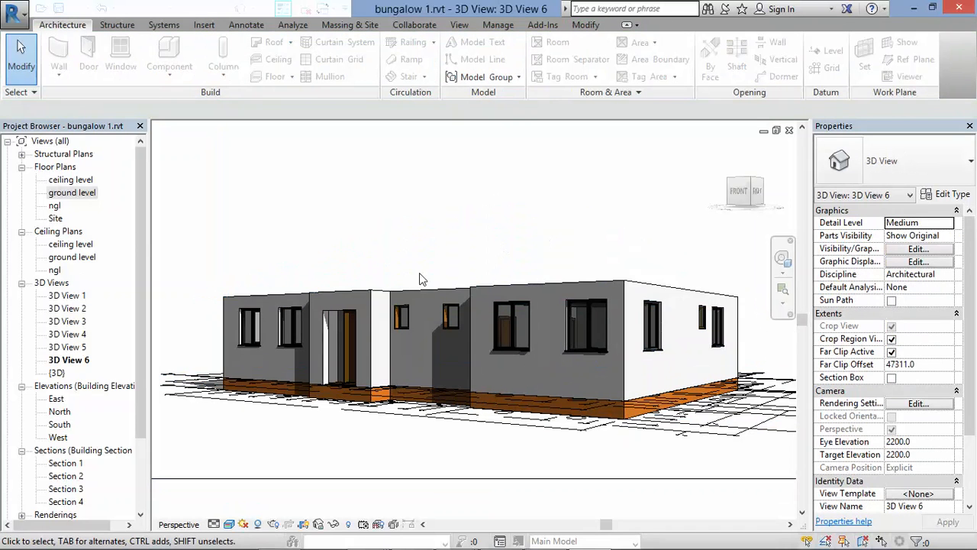
Step: Open the ceiling level floor plan
double_click(67, 193)
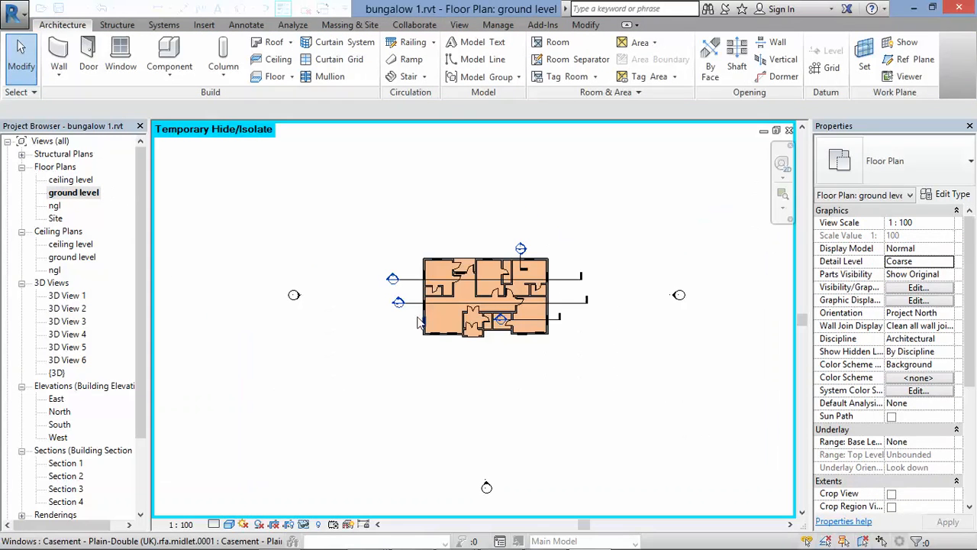
click(62, 182)
double_click(69, 179)
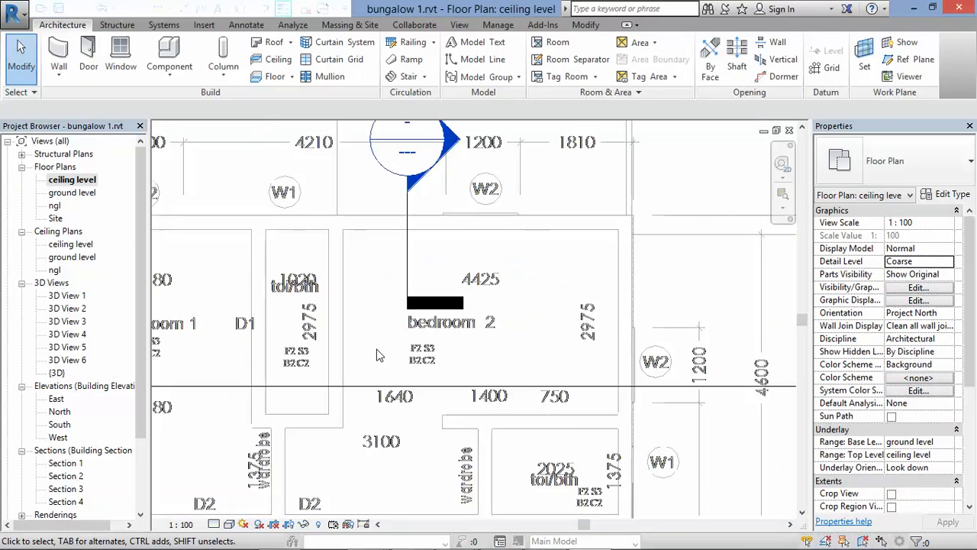
scroll(560, 262, down, 3)
scroll(560, 262, down, 5)
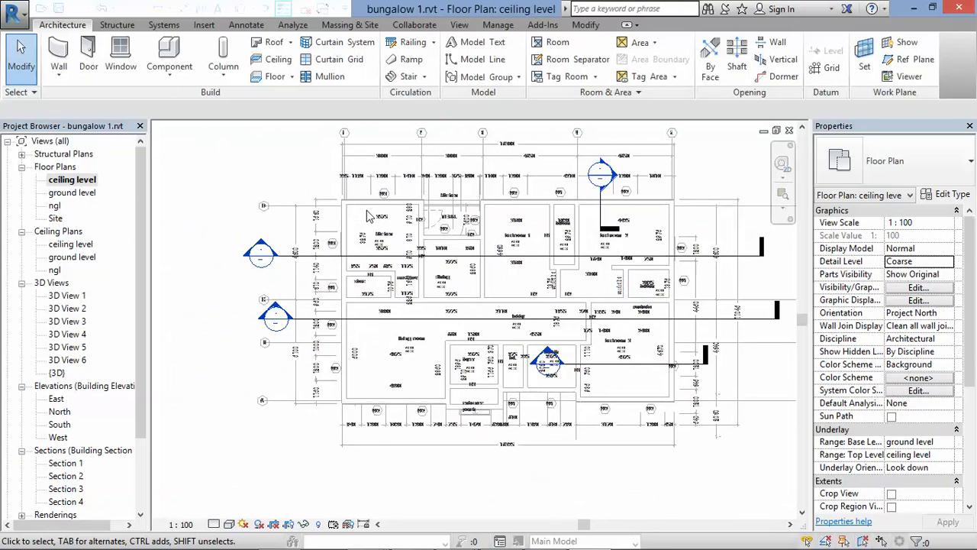
scroll(367, 217, up, 3)
Step: Start an in-place model in the Casework category and name it fas1
click(171, 75)
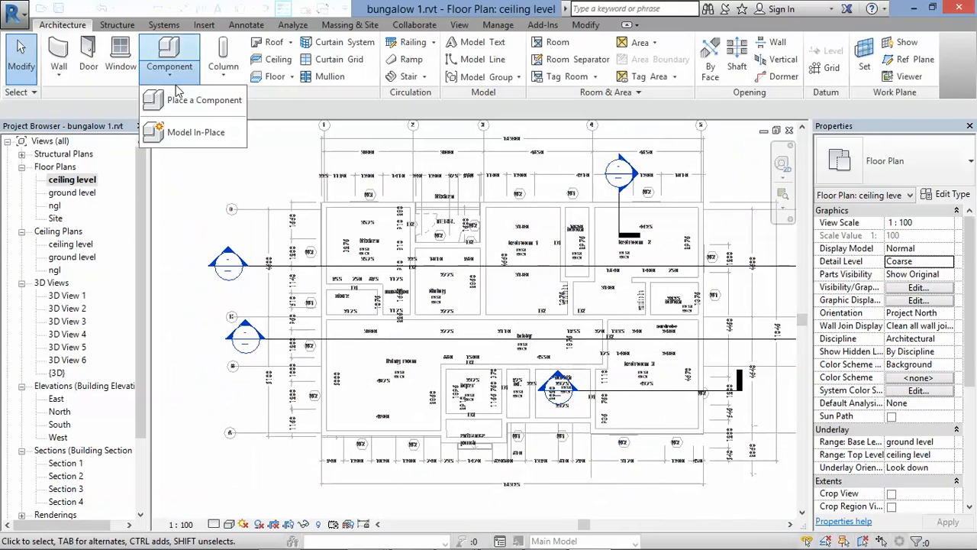
click(200, 132)
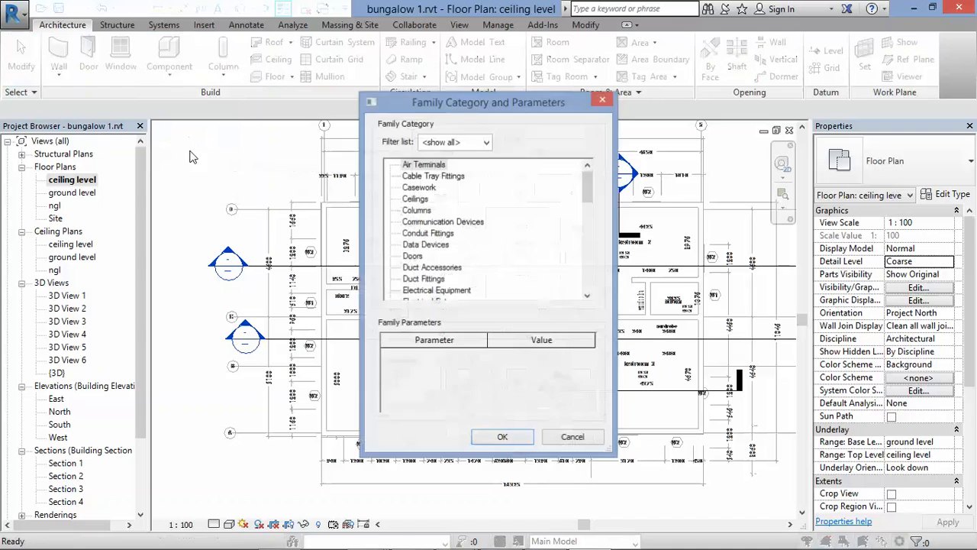
click(419, 187)
click(502, 437)
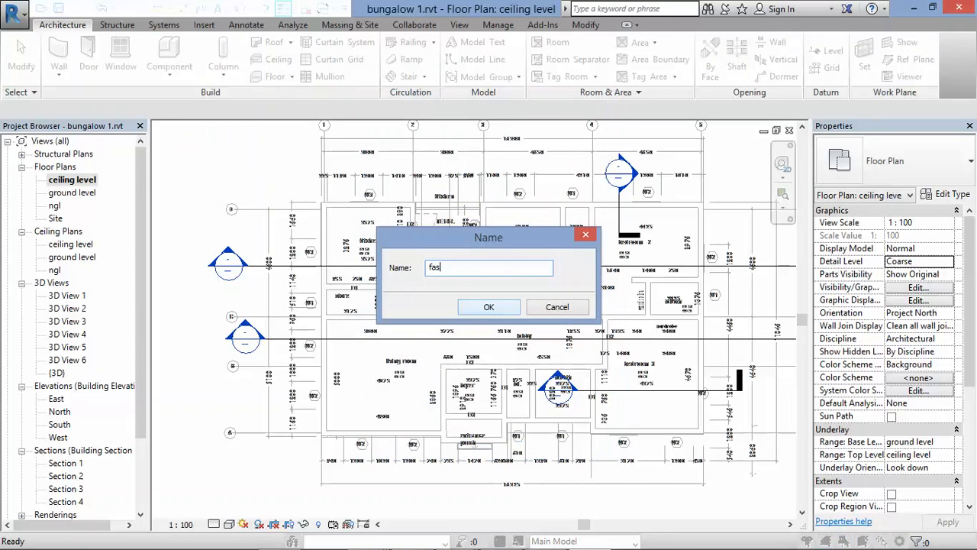
text(fas1)
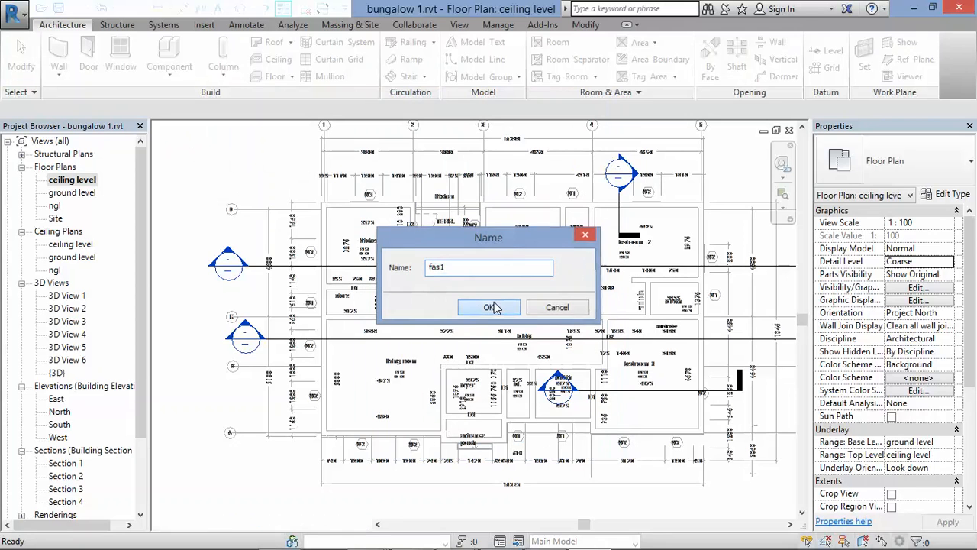
click(489, 307)
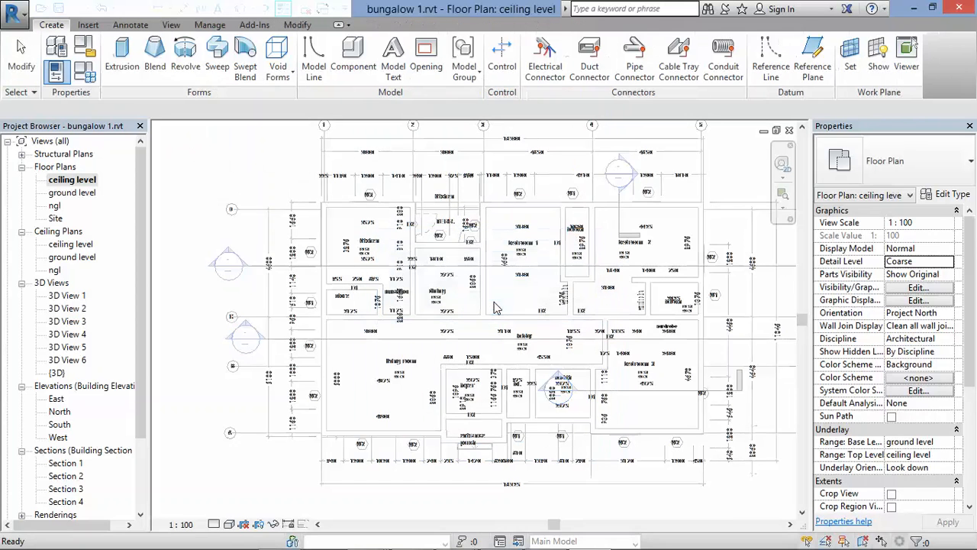
Step: Begin a sweep path by picking the outer faces of the upper kitchen wall and the house's right-hand wall
click(221, 60)
click(644, 47)
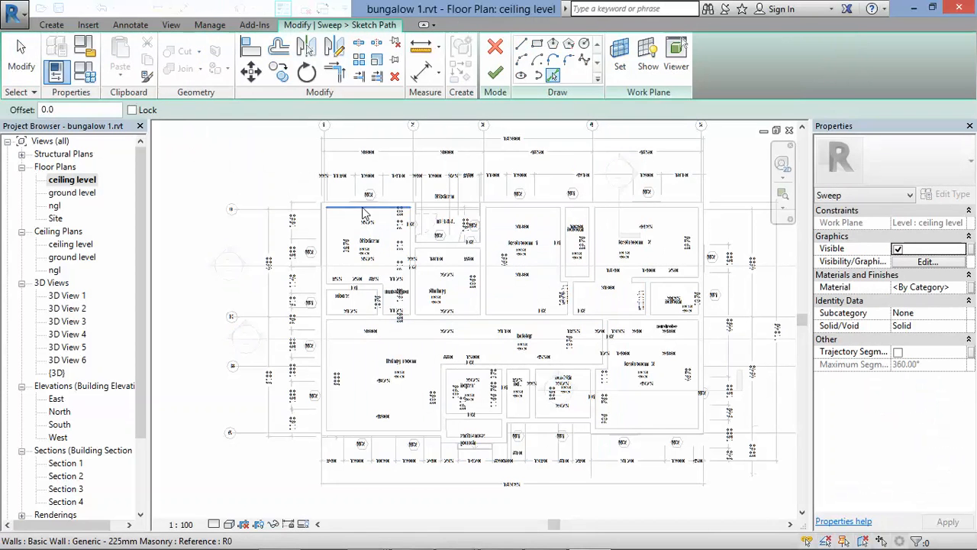
scroll(402, 206, up, 3)
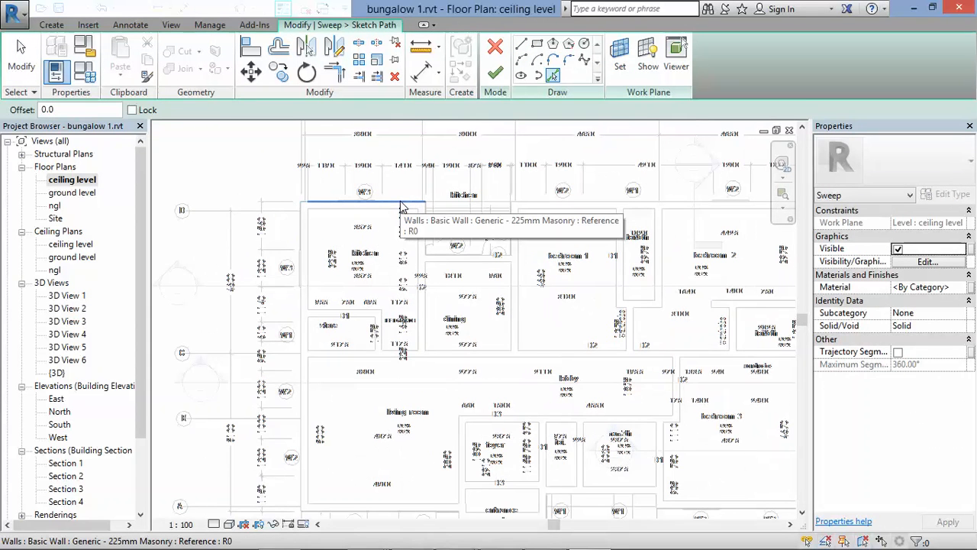
click(386, 197)
scroll(386, 197, down, 4)
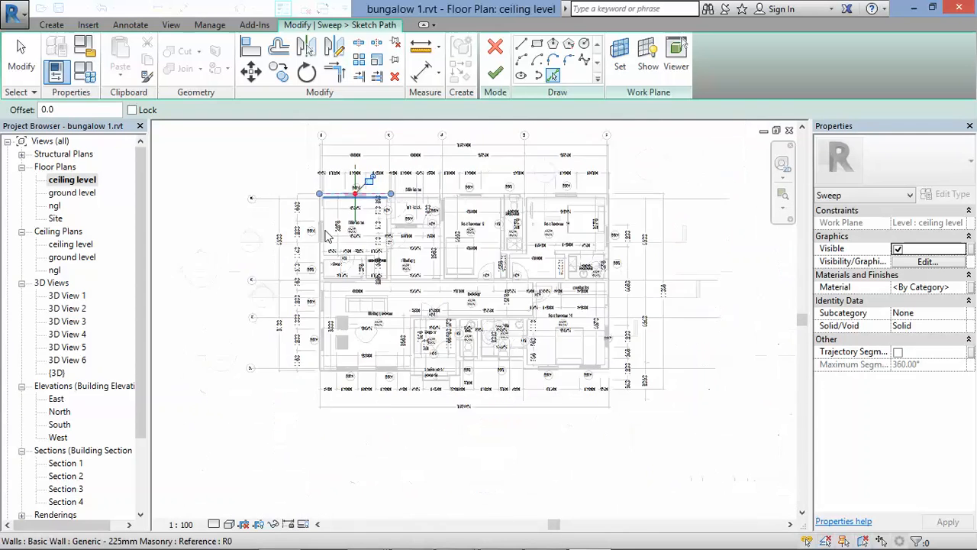
scroll(556, 185, up, 5)
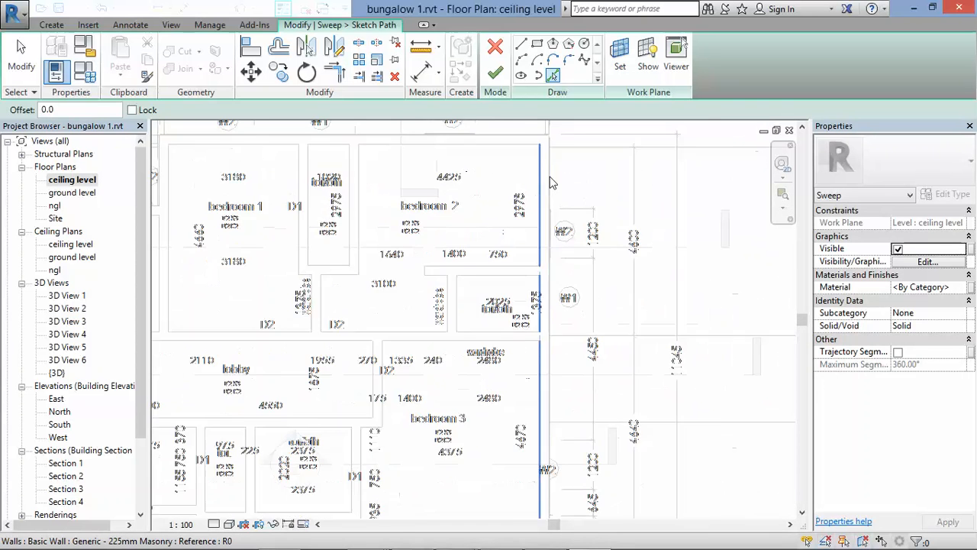
click(555, 186)
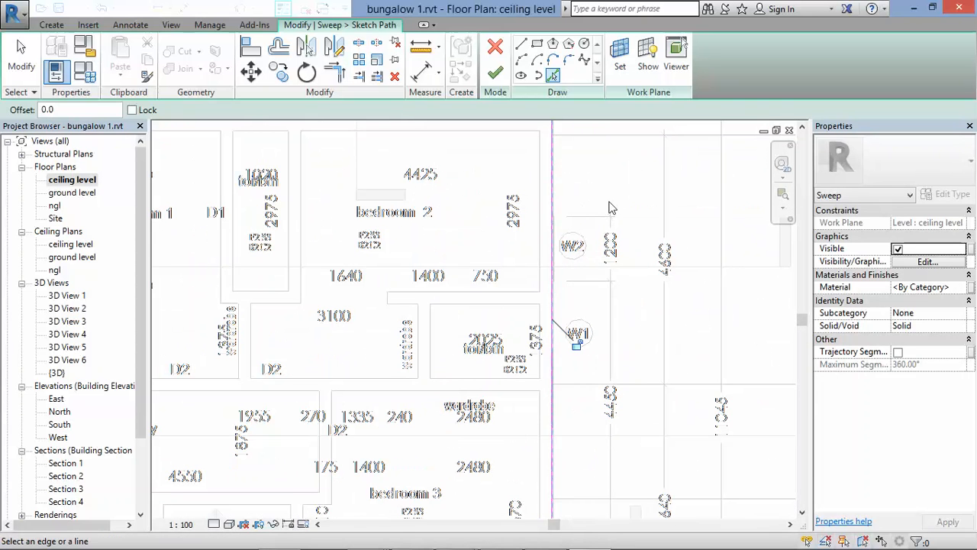
Step: Add the outer face of the house's left-hand wall to the sweep path
scroll(582, 201, down, 2)
scroll(617, 208, down, 5)
scroll(572, 284, up, 5)
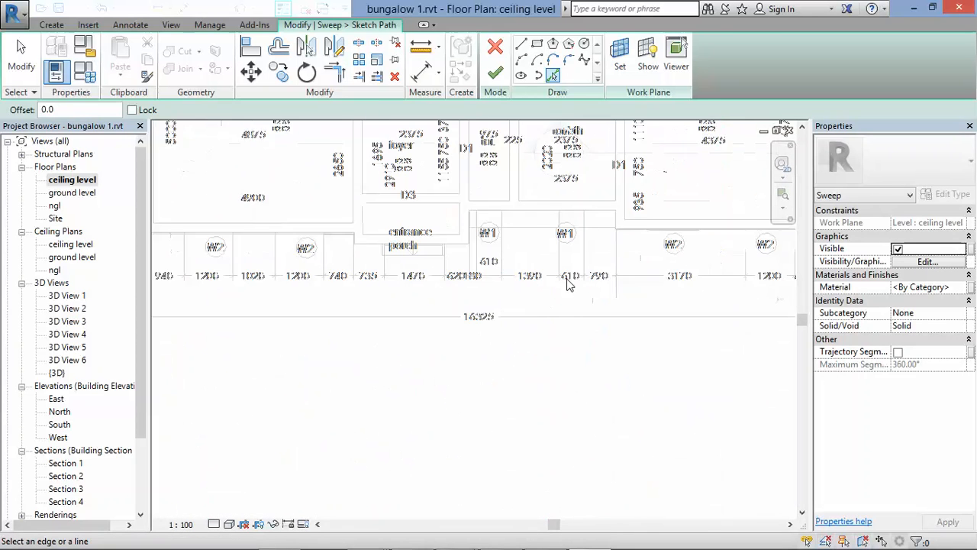
scroll(572, 360, down, 4)
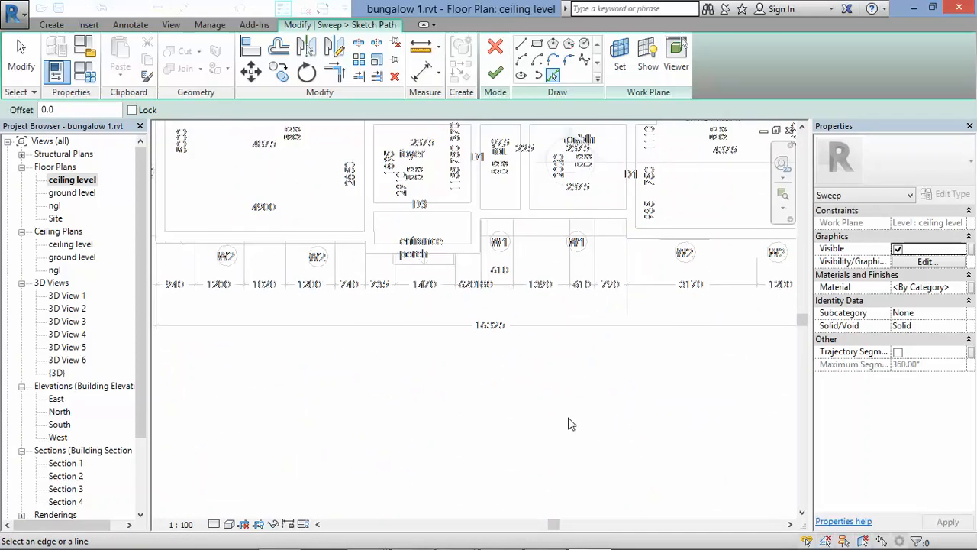
scroll(398, 319, up, 2)
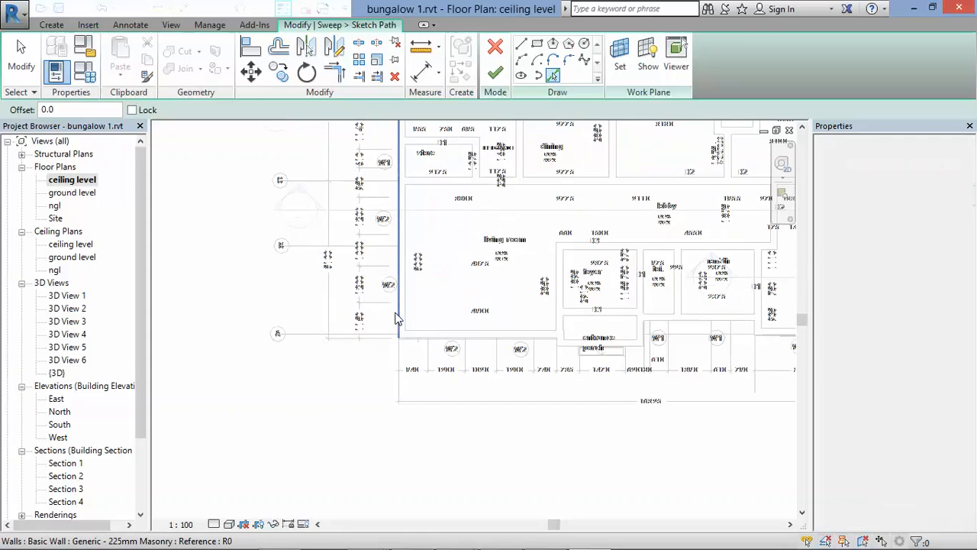
click(345, 336)
scroll(328, 401, down, 3)
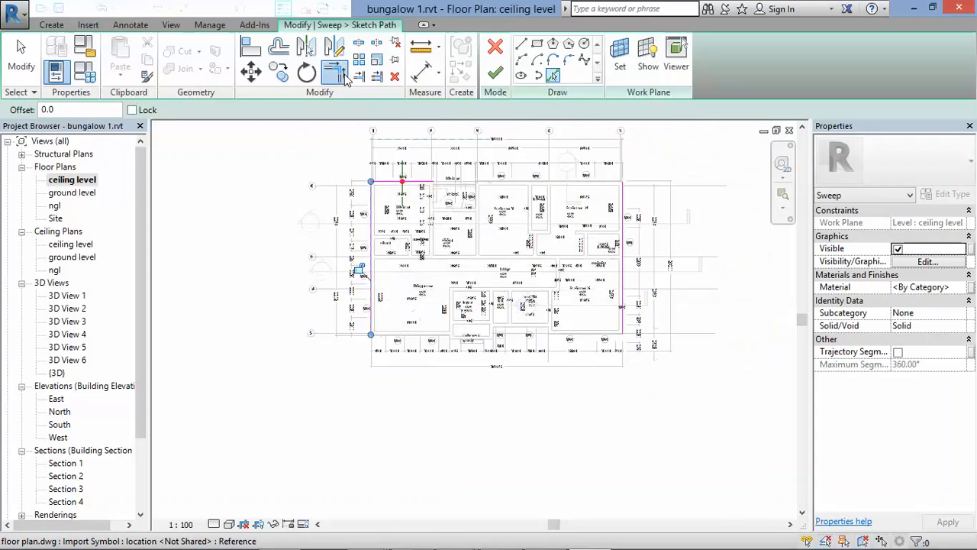
Step: Trim and extend the upper path line to form corners with the left and right path lines
click(334, 71)
click(375, 204)
click(375, 181)
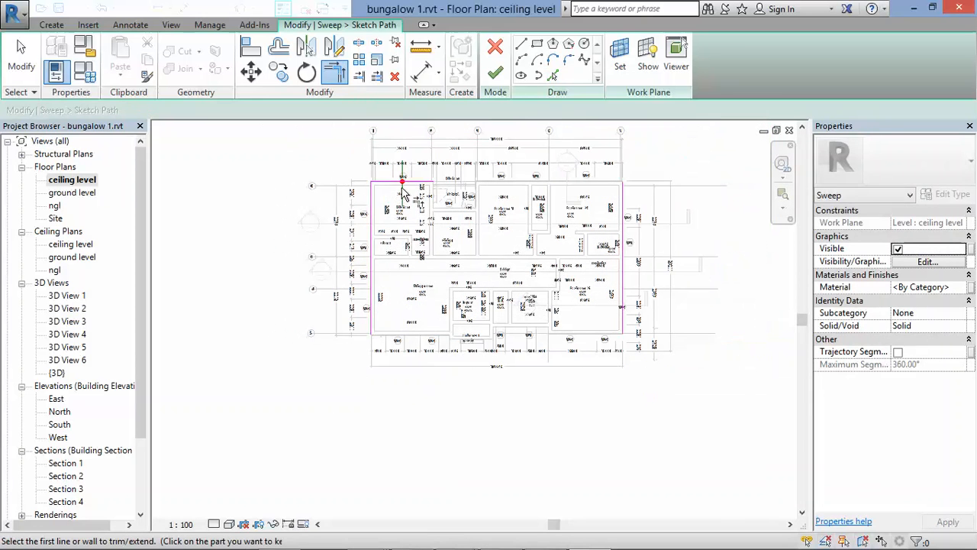
click(403, 183)
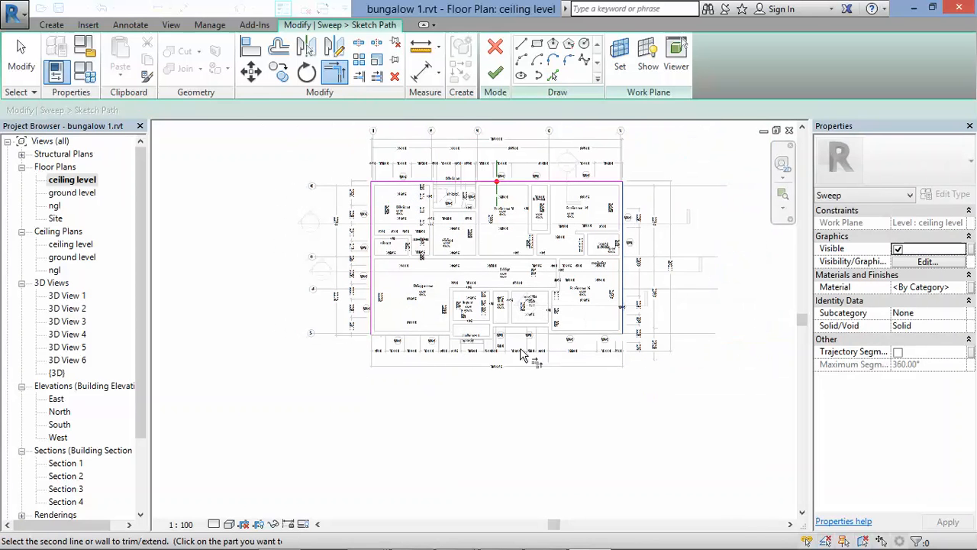
scroll(600, 289, up, 2)
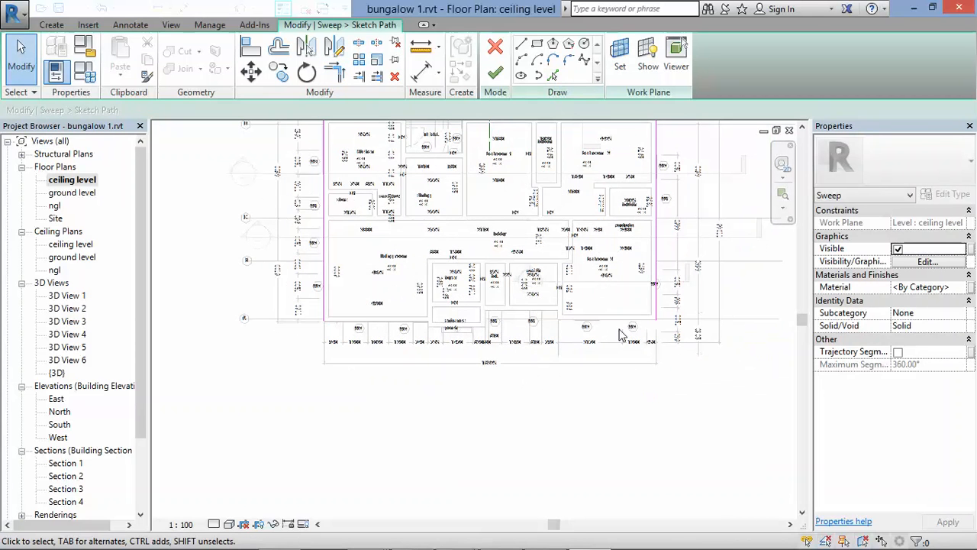
Step: Pick the living room's lower outer wall face as a path line and extend it to the right path line, closing the rectangle
click(553, 76)
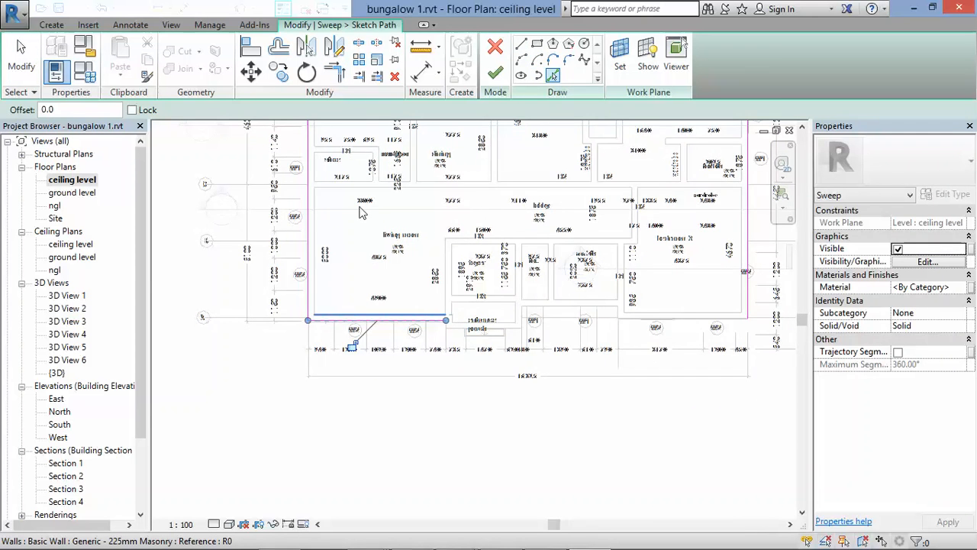
scroll(362, 212, down, 2)
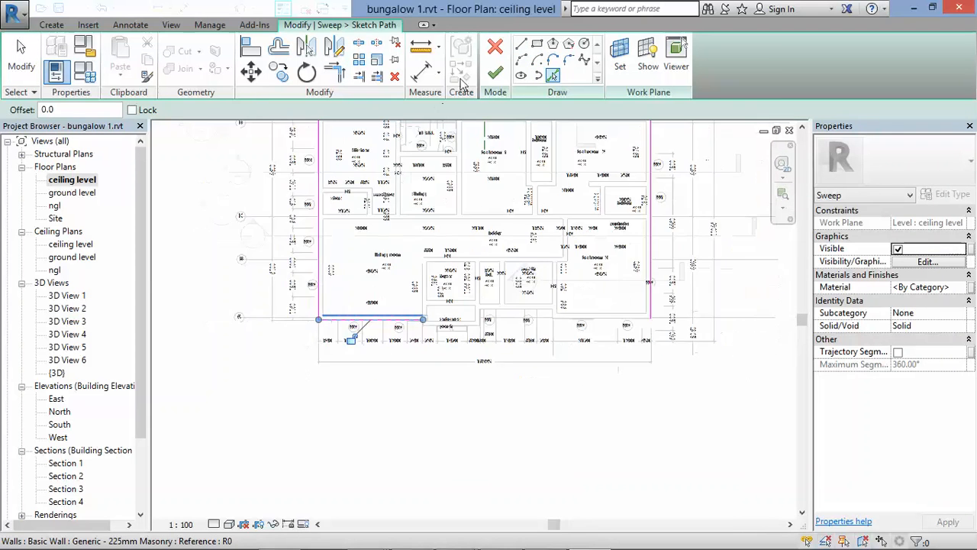
click(334, 71)
click(351, 318)
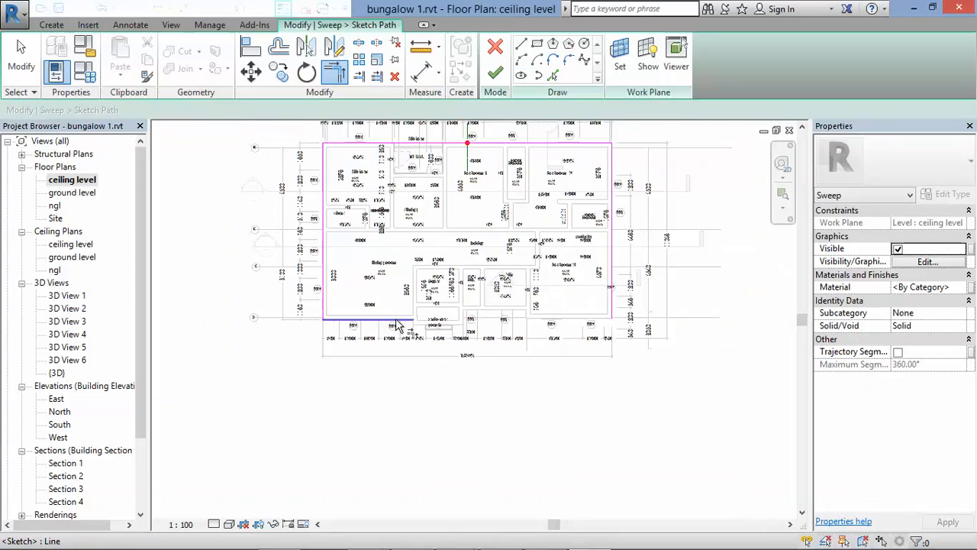
click(611, 291)
scroll(481, 343, down, 1)
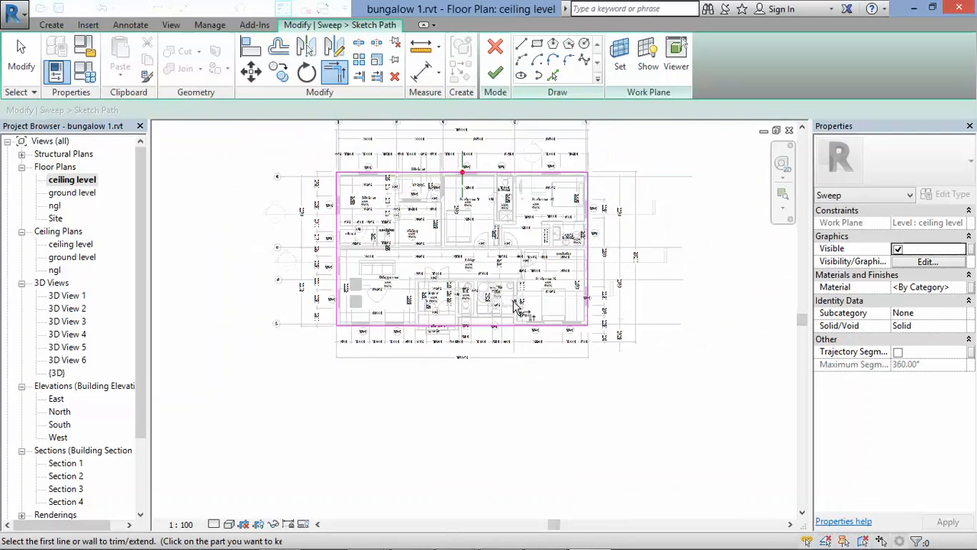
Step: Finish the rectangular sweep path and open its profile for sketching in the East elevation
click(496, 73)
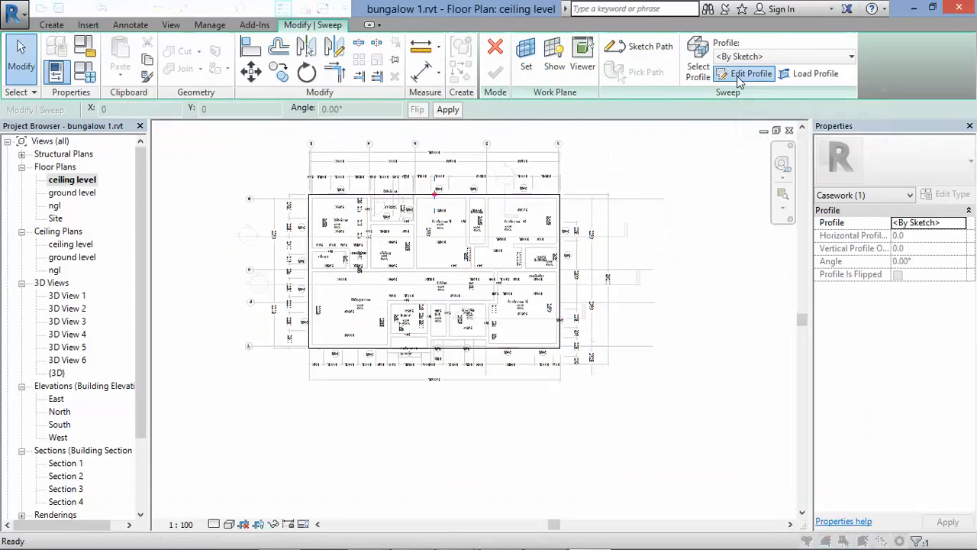
click(747, 73)
double_click(434, 169)
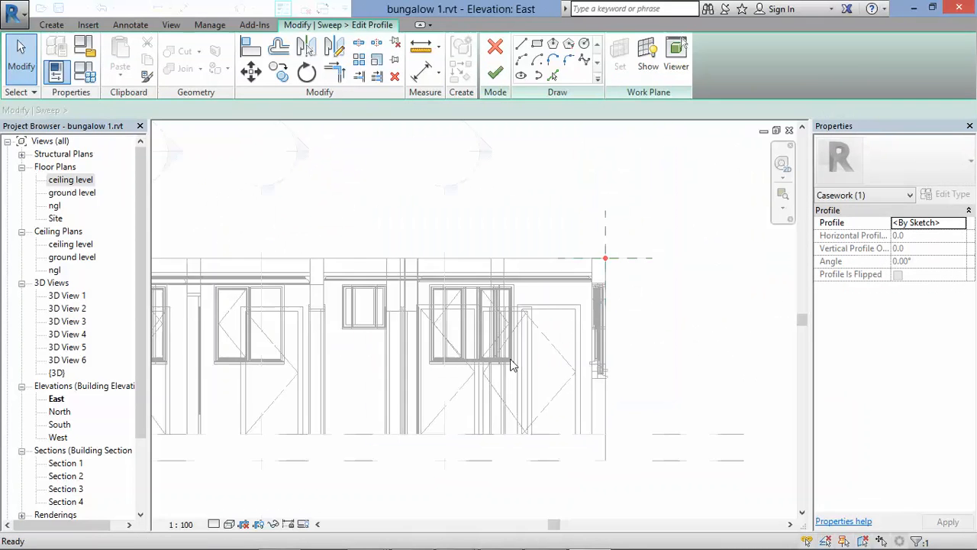
Step: Draw the fascia profile's lower stepped lines from the path corner: about 60 mm outward, 40 mm up and 60 mm outward
scroll(644, 267, up, 2)
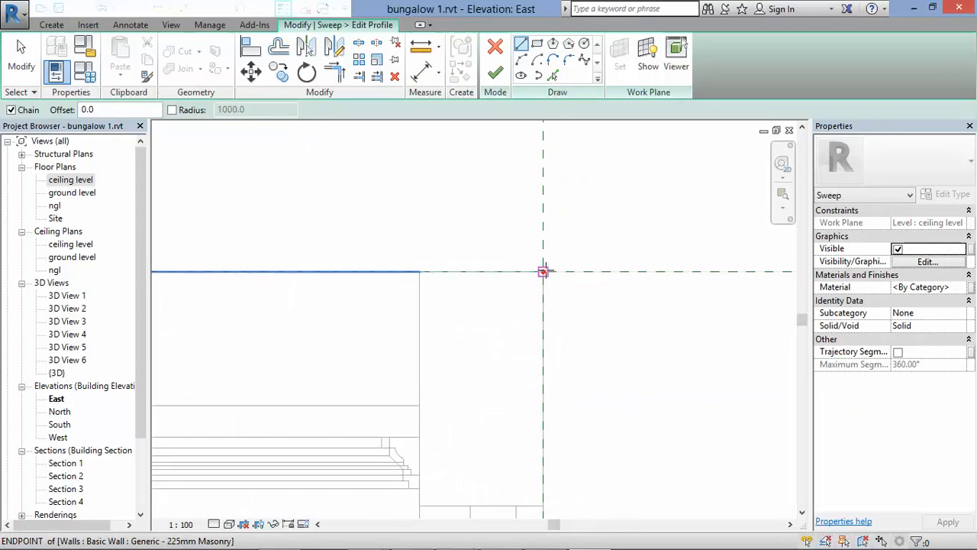
click(543, 271)
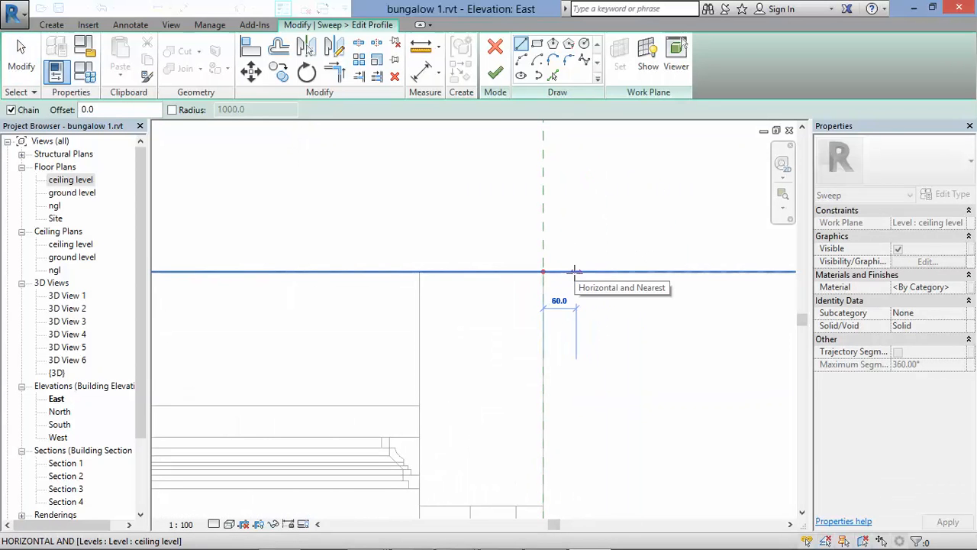
scroll(493, 344, down, 3)
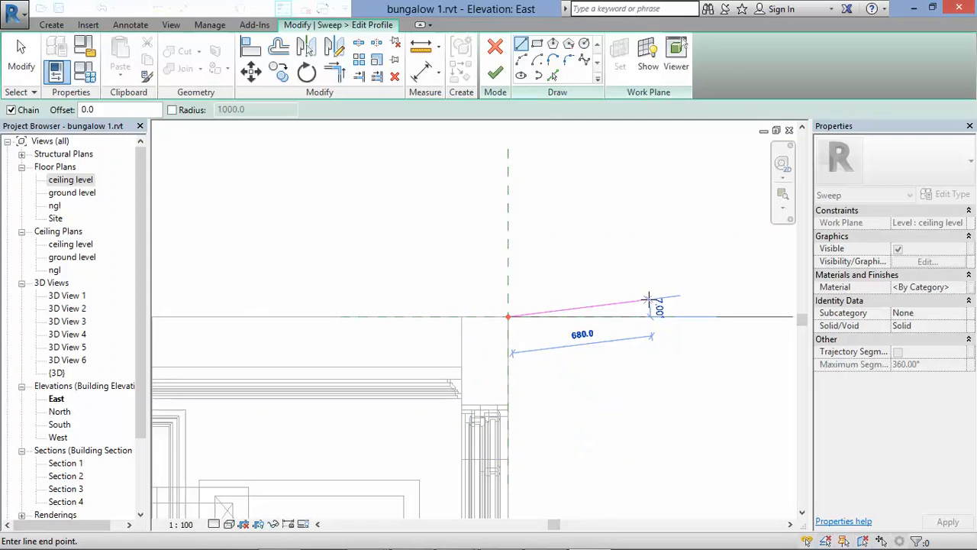
scroll(653, 305, up, 2)
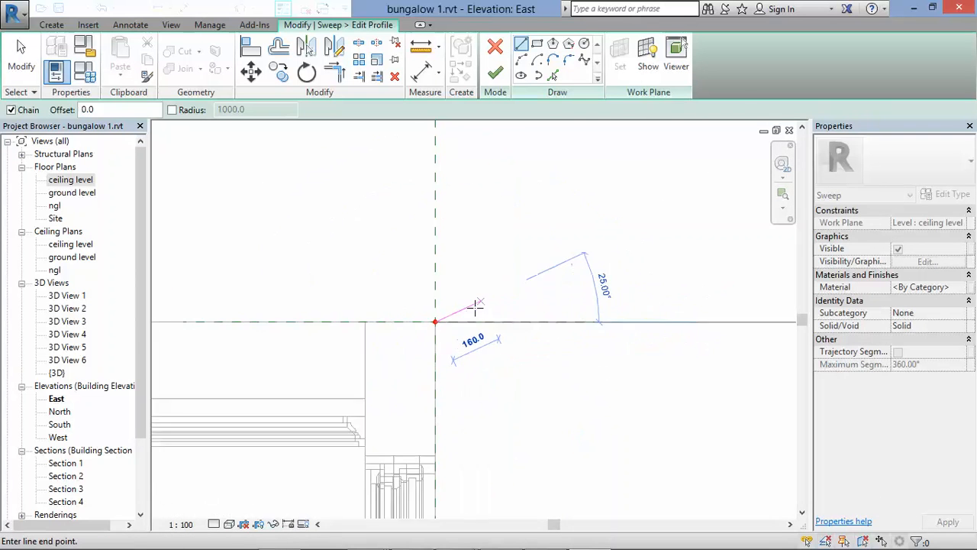
scroll(476, 306, up, 1)
click(453, 322)
scroll(458, 294, up, 1)
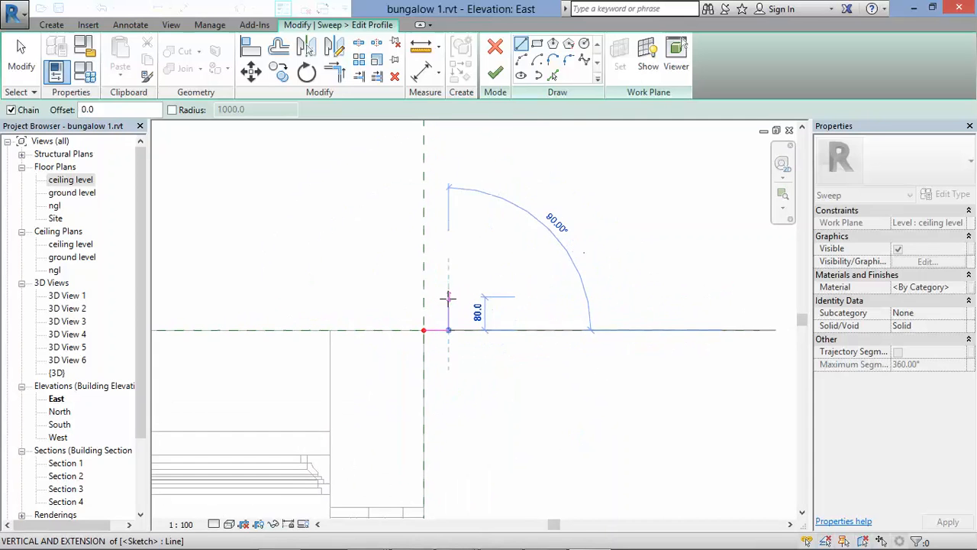
scroll(449, 297, up, 1)
click(449, 313)
scroll(451, 313, up, 1)
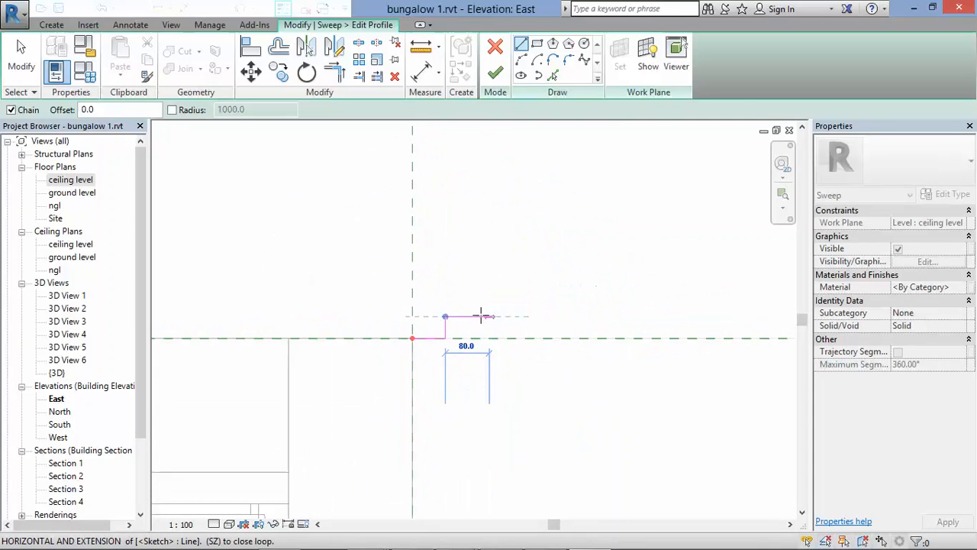
click(480, 315)
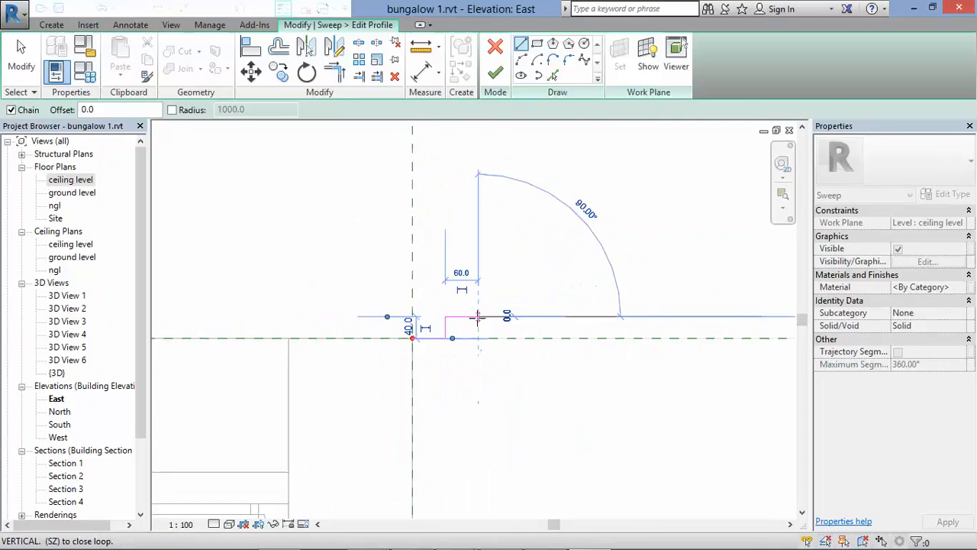
Step: Add a start-end-radius arc curving up and outward from the end of the lower step
click(523, 59)
scroll(432, 451, down, 2)
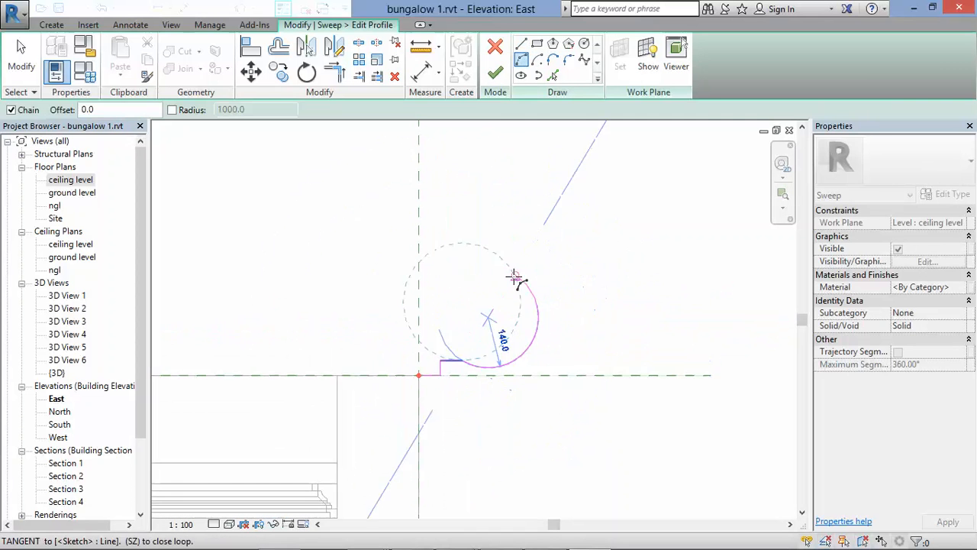
scroll(491, 320, up, 1)
click(484, 300)
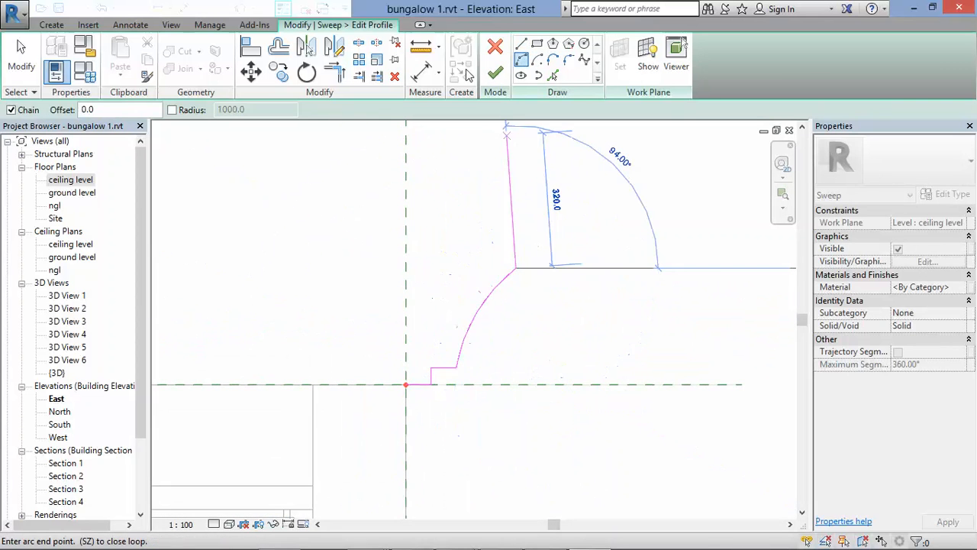
Step: Continue the profile above the arc with two stepped line pairs, each with a horizontal run of about 60 mm followed by a rise
click(521, 44)
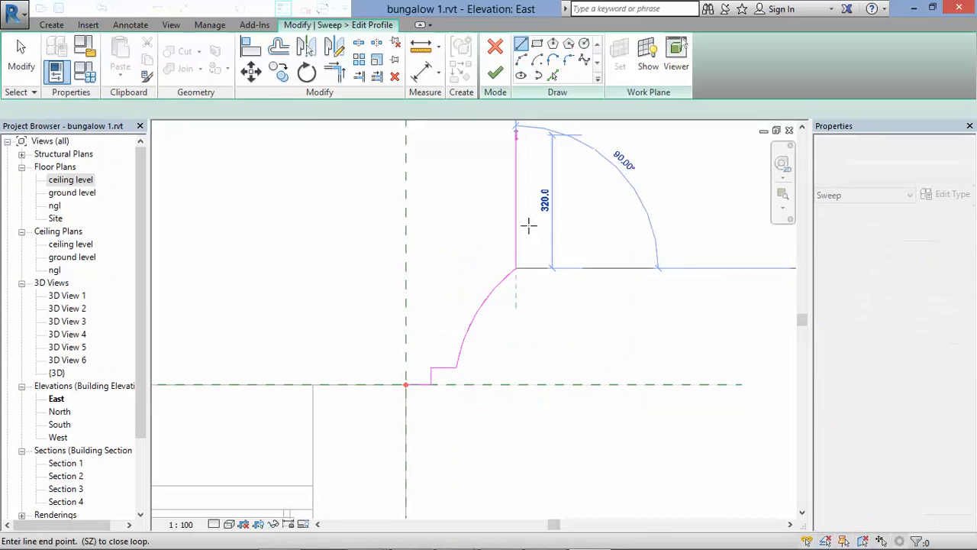
click(541, 268)
scroll(541, 260, up, 1)
click(541, 251)
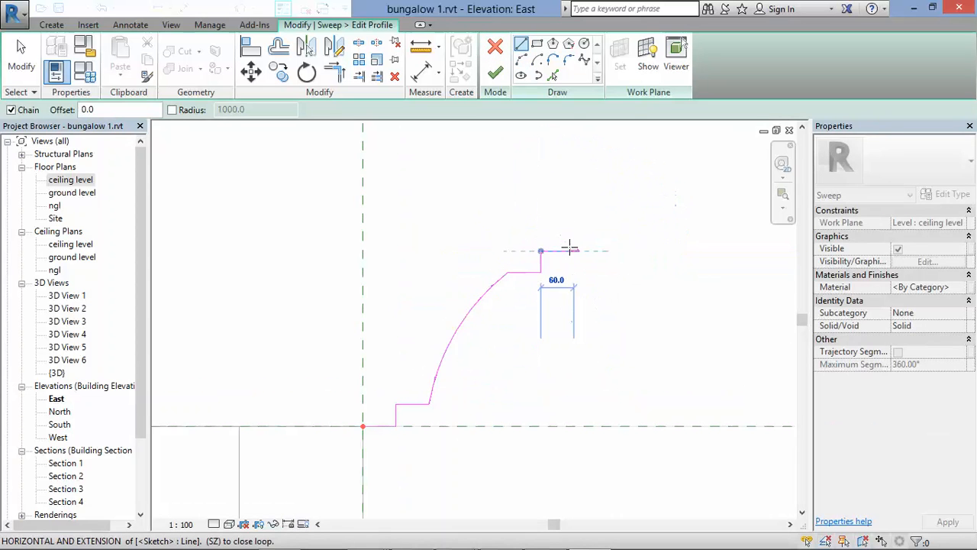
click(572, 252)
click(573, 217)
scroll(602, 238, down, 2)
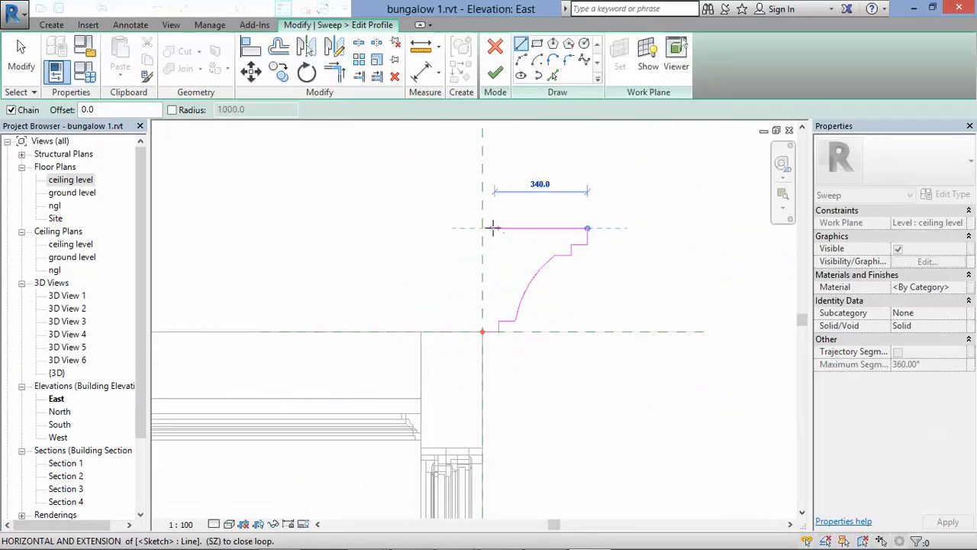
Step: Add a final step about 100 mm outward and up, and close the profile back along the vertical reference plane to its start point
scroll(594, 218, up, 1)
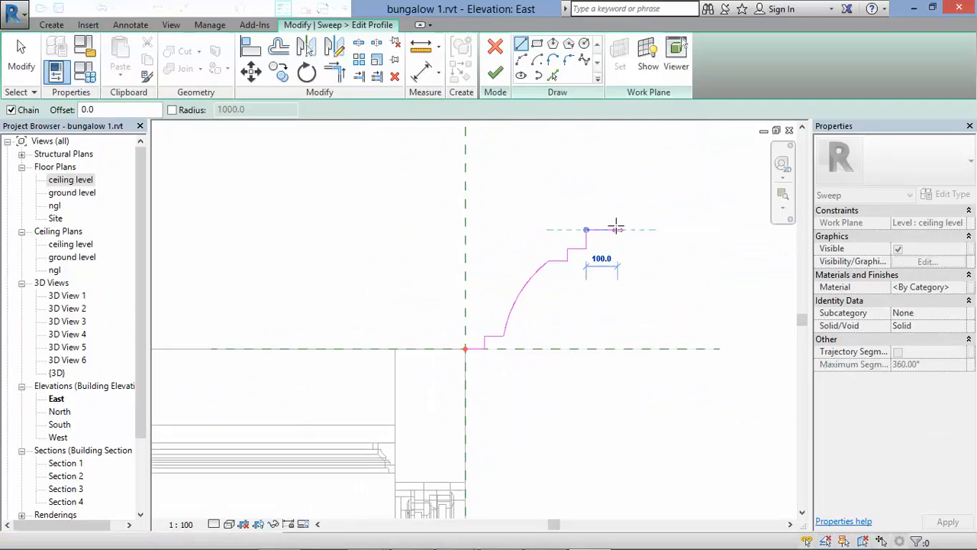
click(618, 229)
click(617, 204)
click(466, 205)
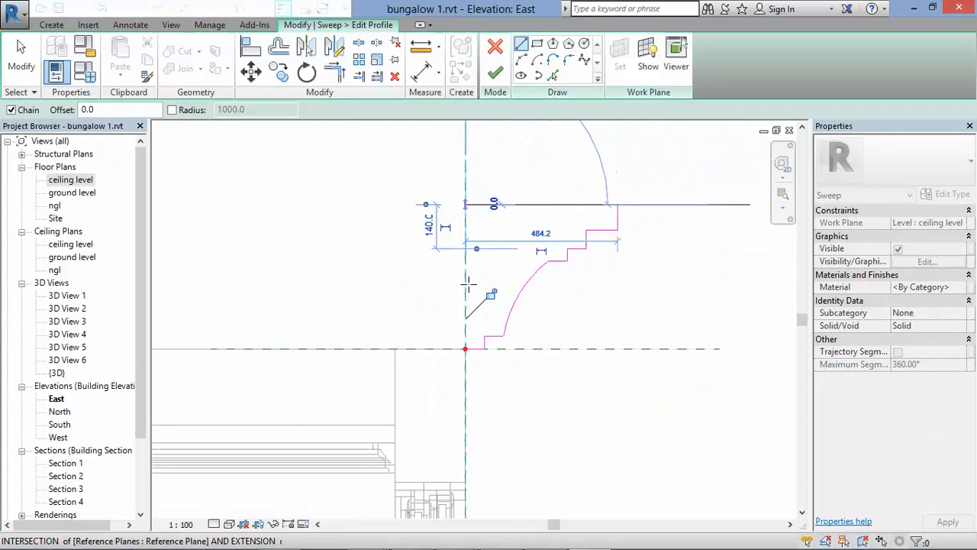
click(466, 349)
Step: Finish the profile sketch and the sweep, and complete the in-place fascia model
scroll(618, 282, down, 4)
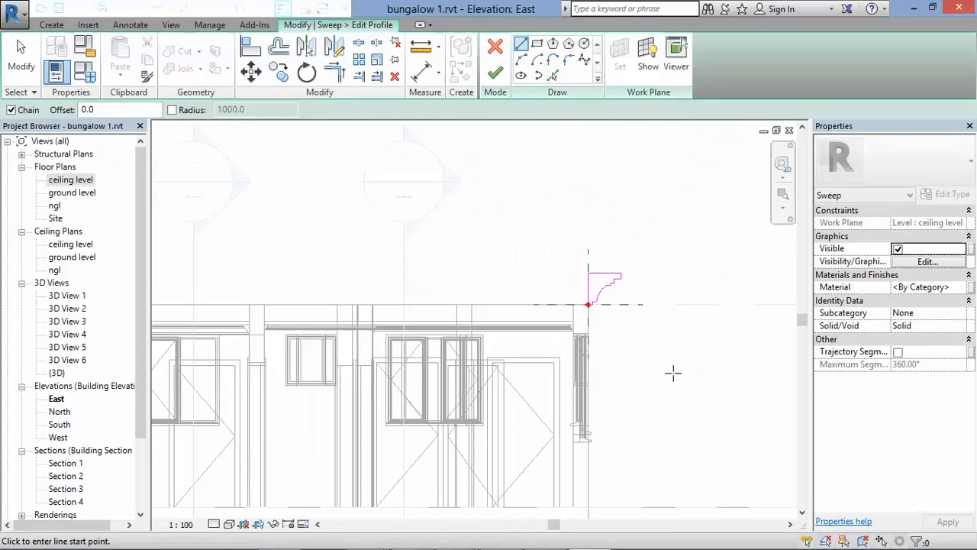
scroll(673, 372, down, 2)
scroll(585, 309, up, 1)
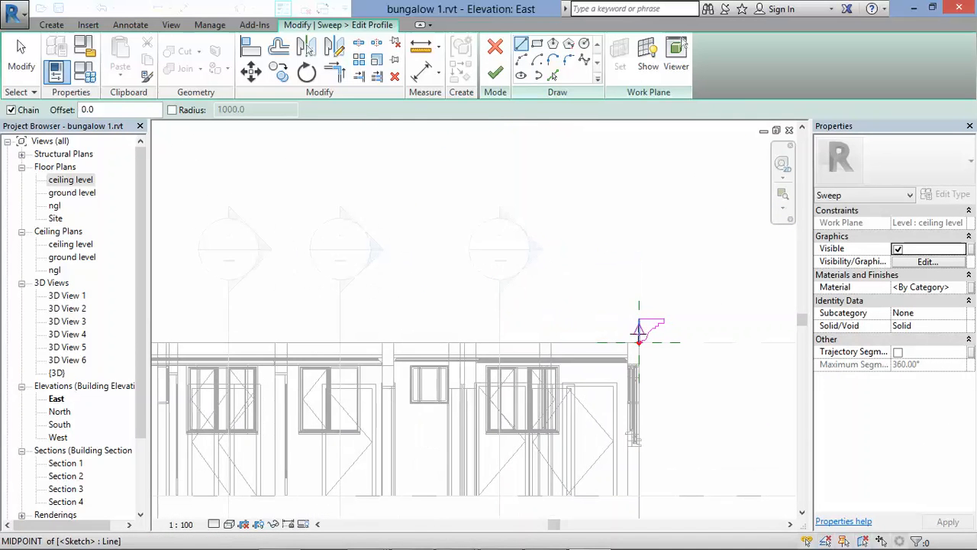
scroll(422, 273, down, 1)
scroll(611, 337, up, 1)
scroll(614, 251, down, 1)
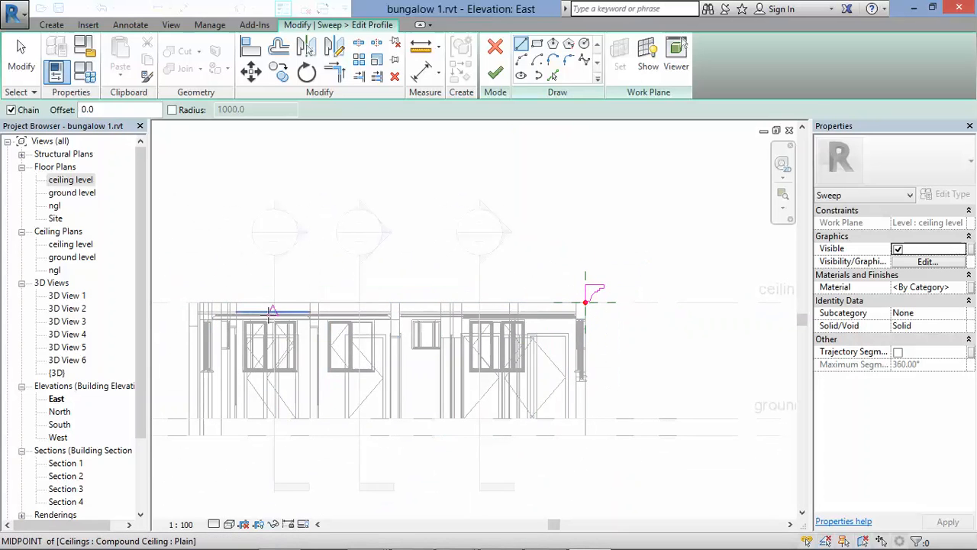
scroll(600, 289, up, 5)
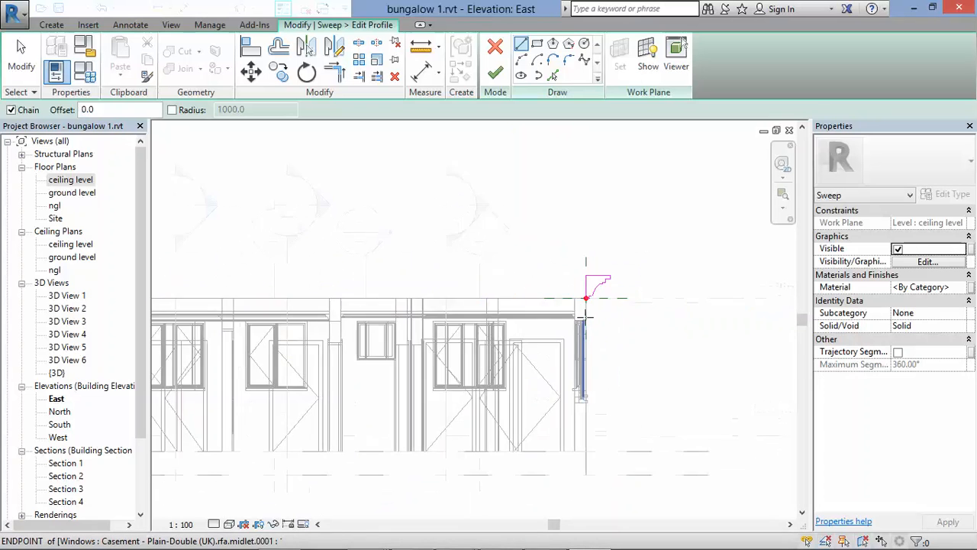
click(496, 74)
click(495, 72)
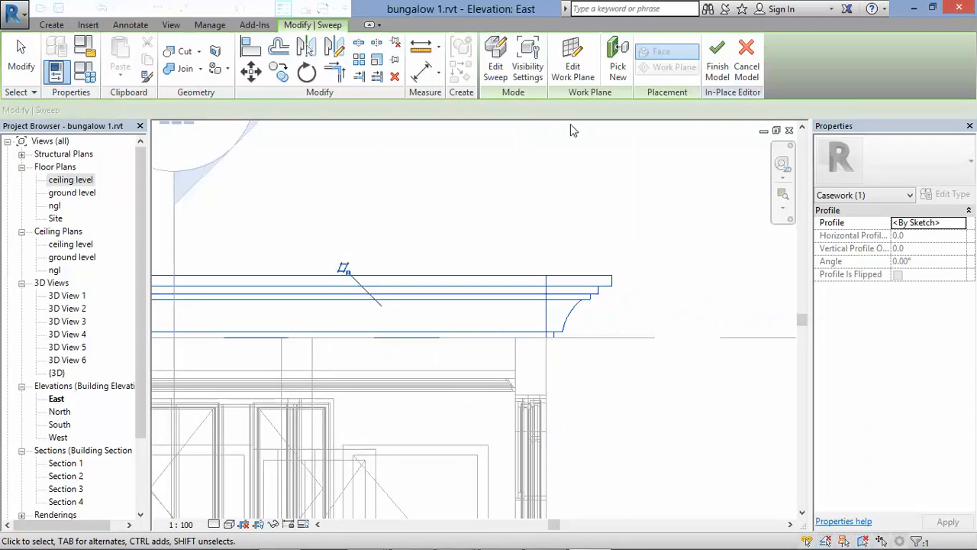
click(710, 67)
click(621, 247)
Step: Set the East elevation's visual style to Shaded and inspect the fascia along the whole facade
scroll(633, 267, down, 4)
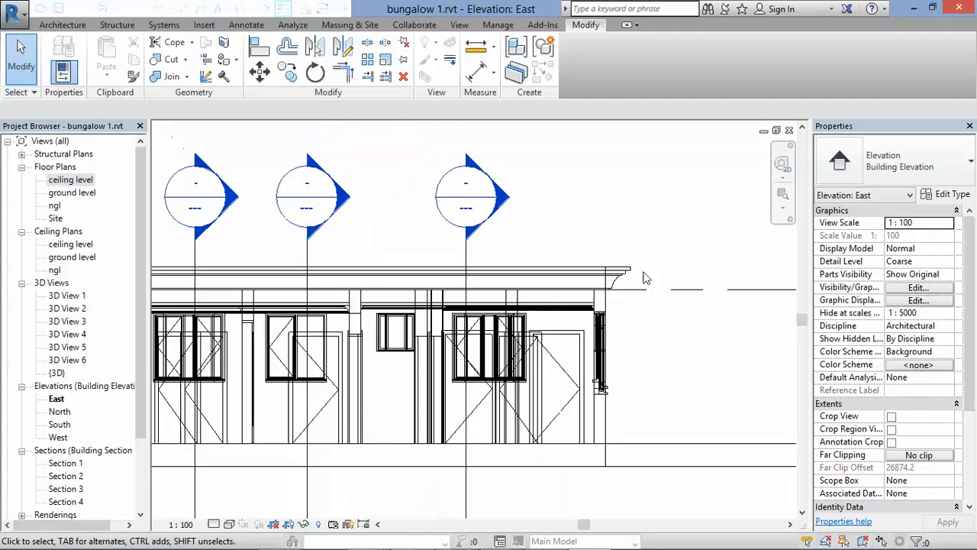
click(229, 525)
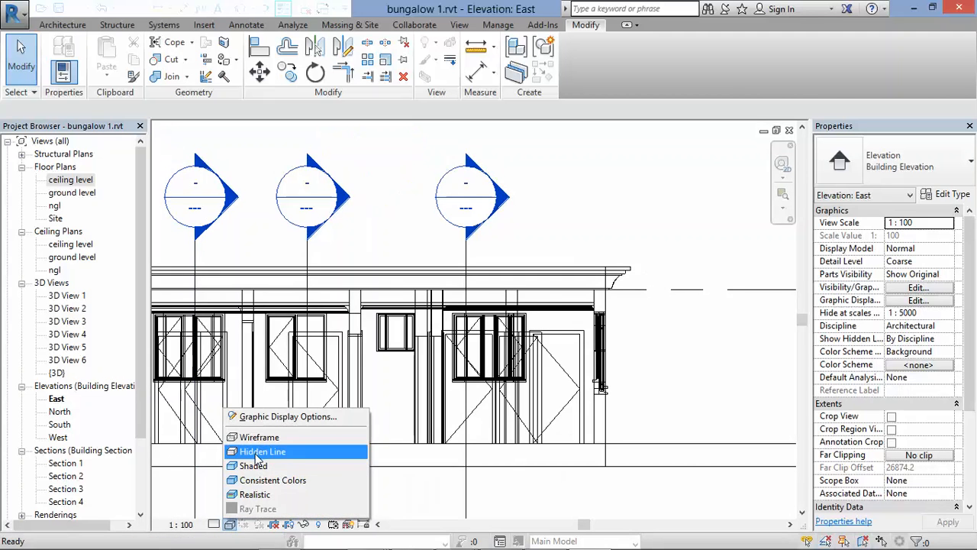
click(256, 463)
scroll(639, 309, down, 2)
scroll(638, 309, down, 1)
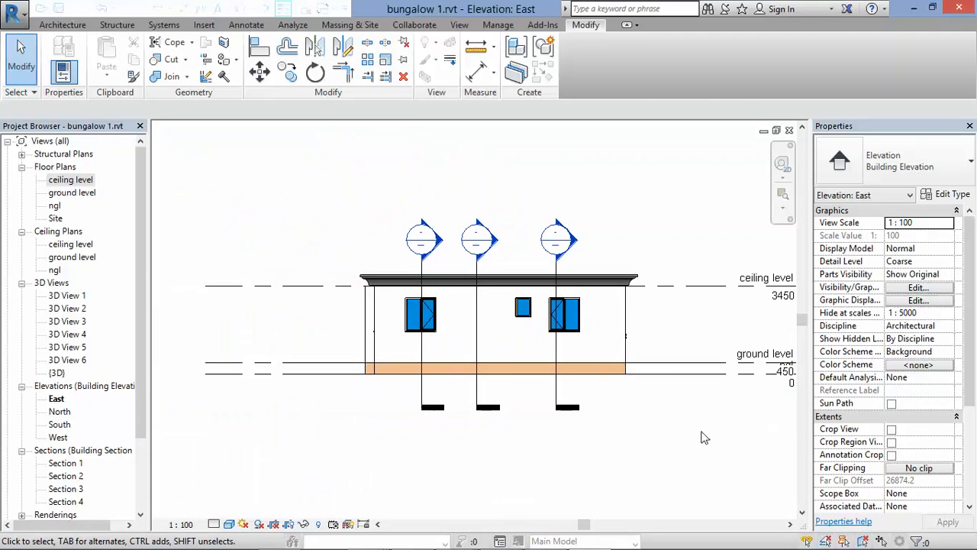
scroll(656, 253, up, 3)
scroll(655, 253, down, 2)
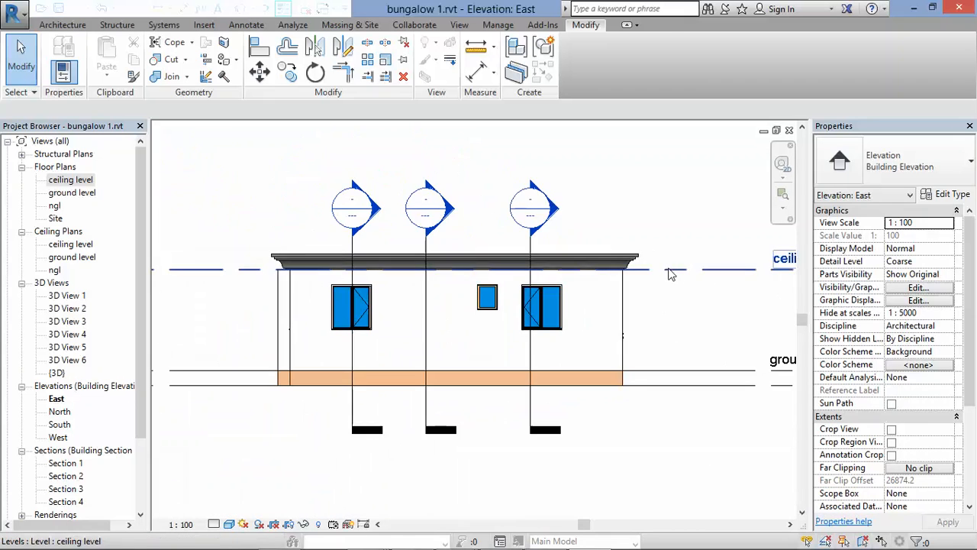
scroll(311, 290, up, 3)
click(267, 289)
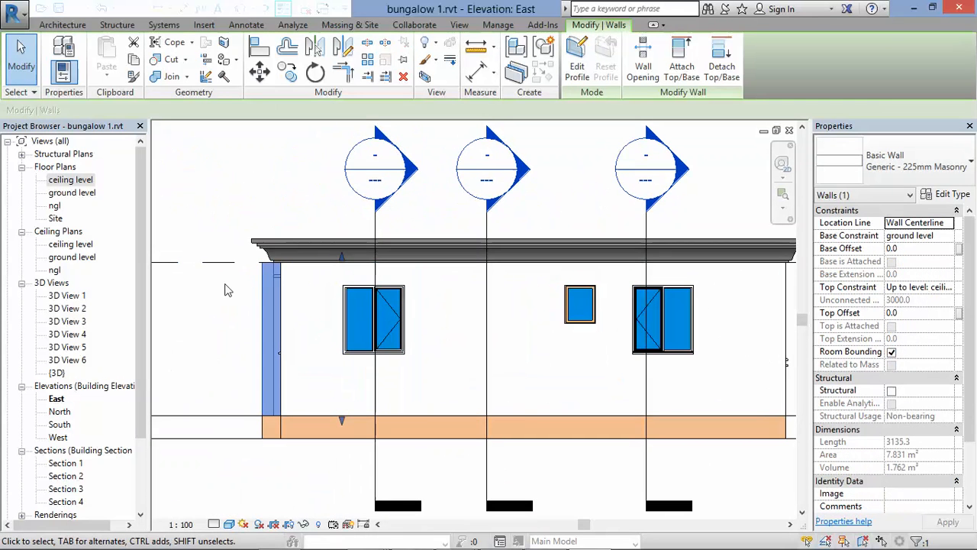
click(577, 67)
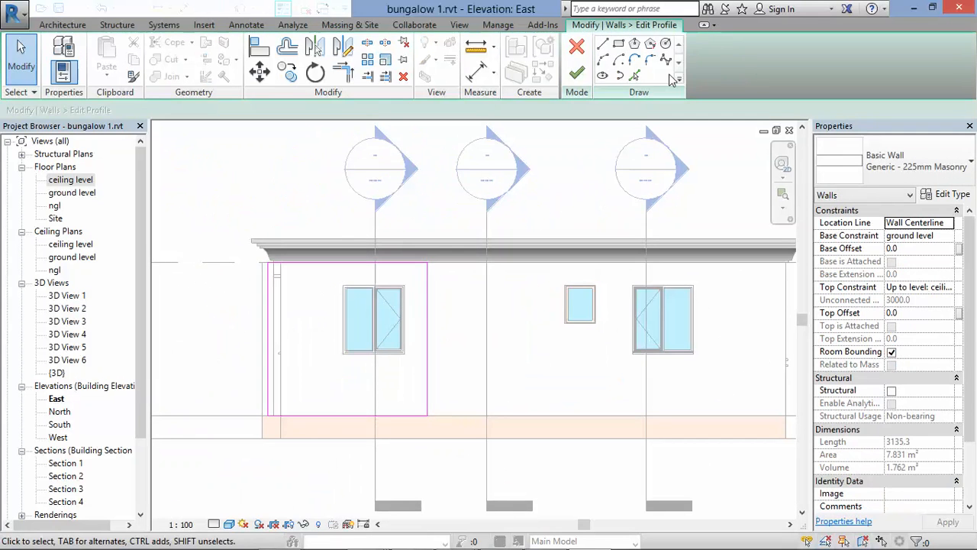
click(578, 49)
Step: Open the fascia for in-place editing, select its sweep and switch to the ceiling level floor plan
click(415, 246)
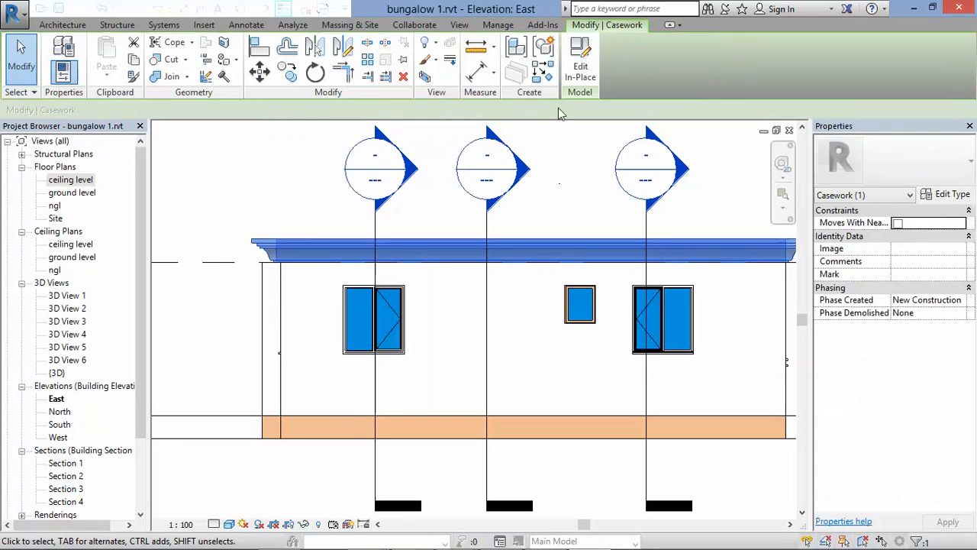
click(592, 70)
click(345, 244)
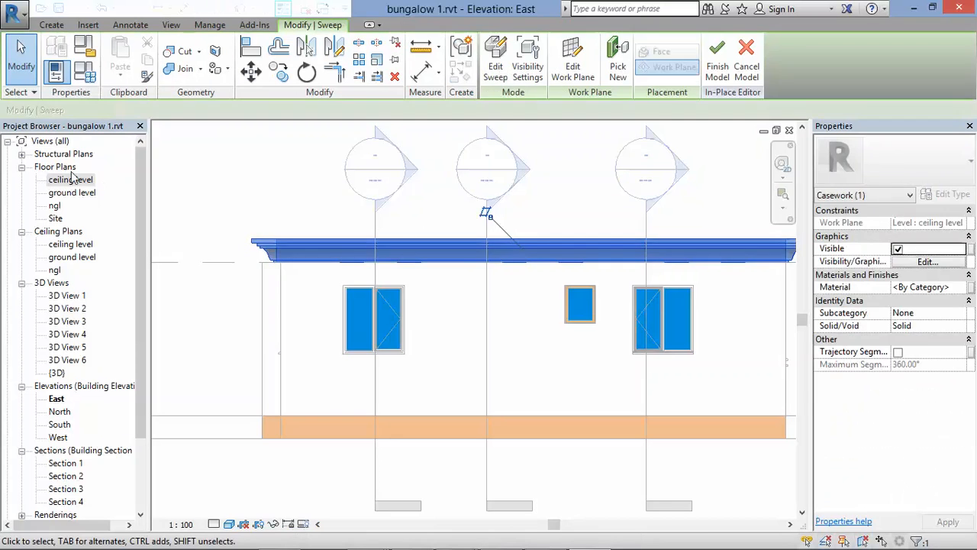
double_click(62, 184)
double_click(66, 196)
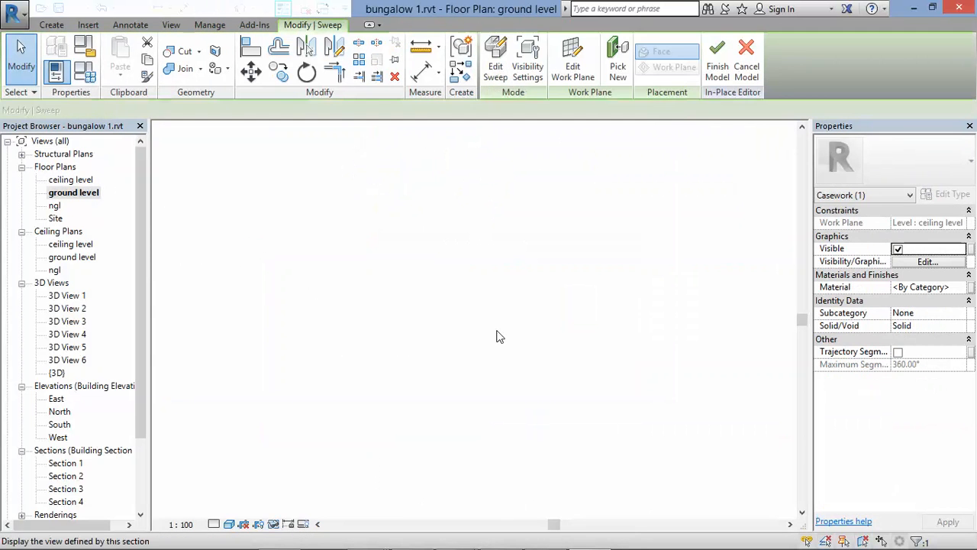
scroll(486, 322, up, 3)
double_click(59, 183)
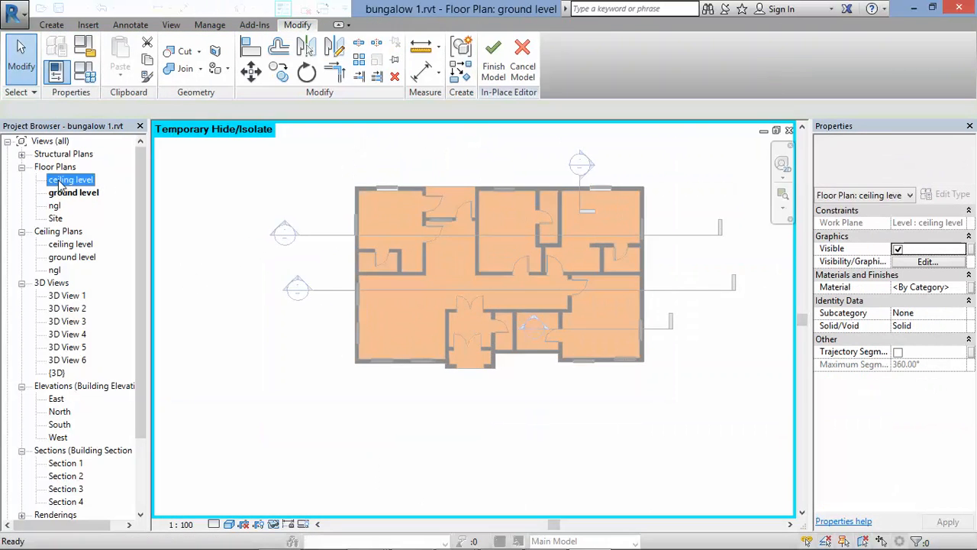
scroll(324, 270, up, 3)
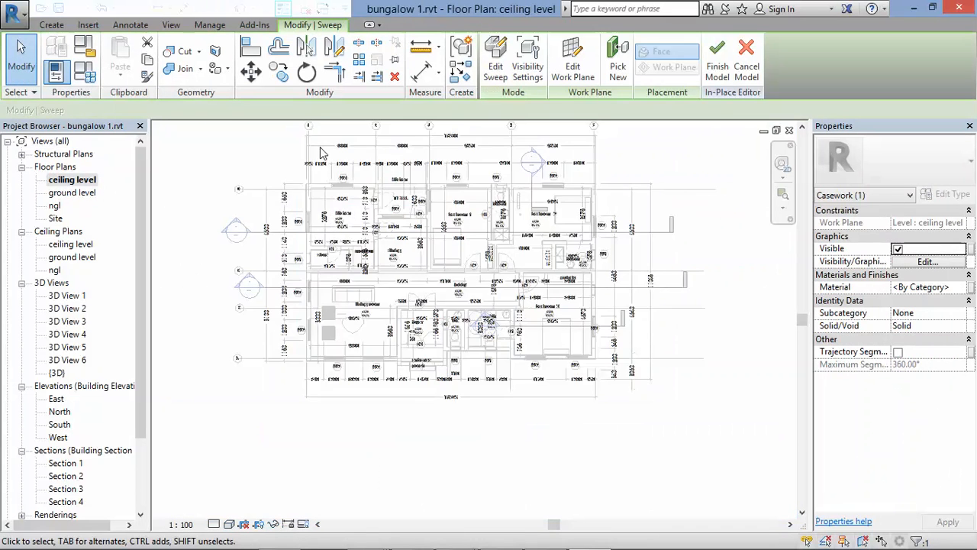
Step: Edit the sweep and reopen its path sketch around the entrance porch
click(496, 57)
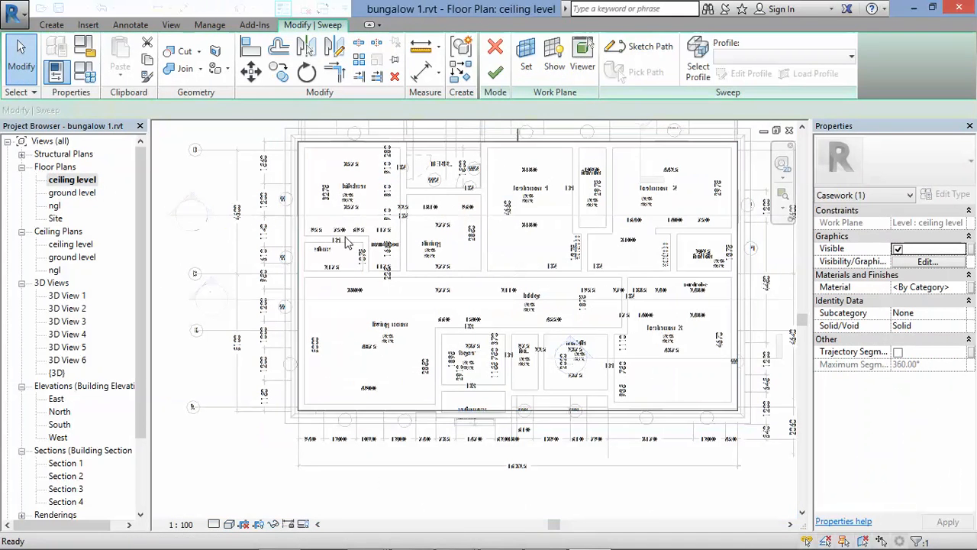
click(301, 254)
scroll(405, 432, up, 5)
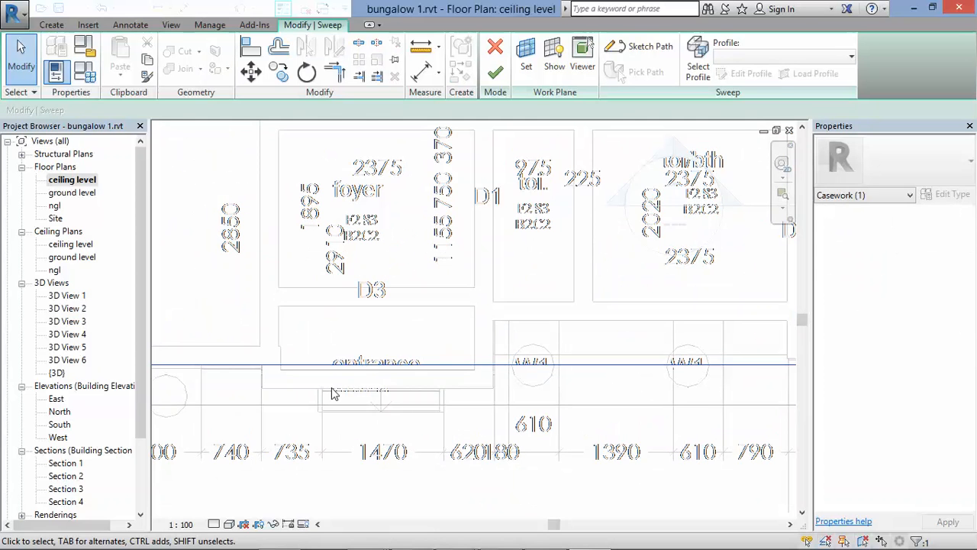
scroll(331, 393, down, 4)
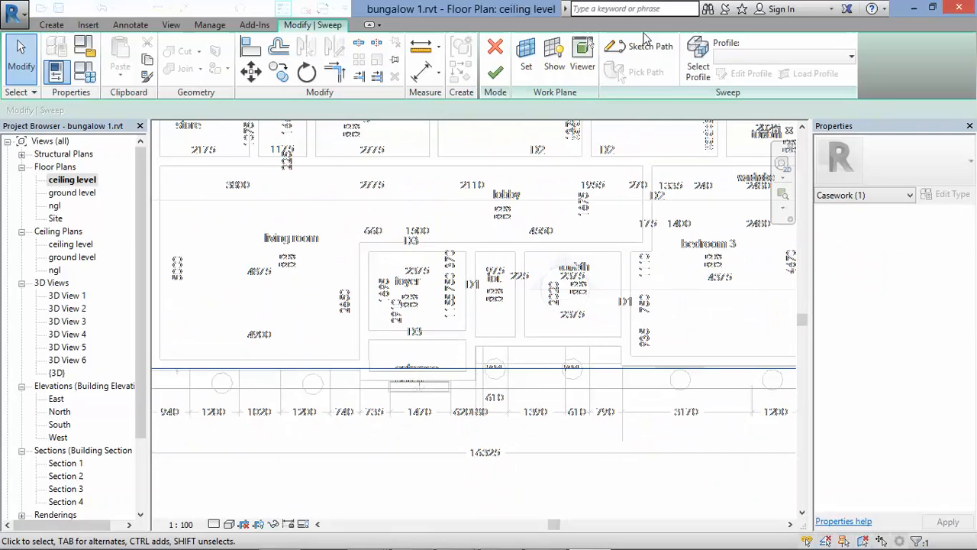
click(644, 46)
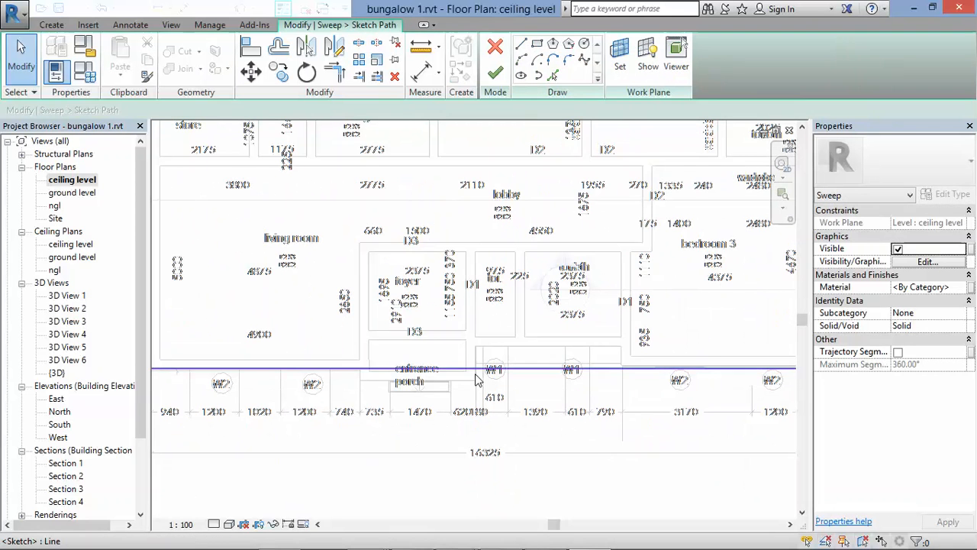
scroll(504, 386, up, 1)
Step: Draw path lines around the projecting entrance porch walls, about 2805 mm wide, starting and ending on the lower path line
click(522, 43)
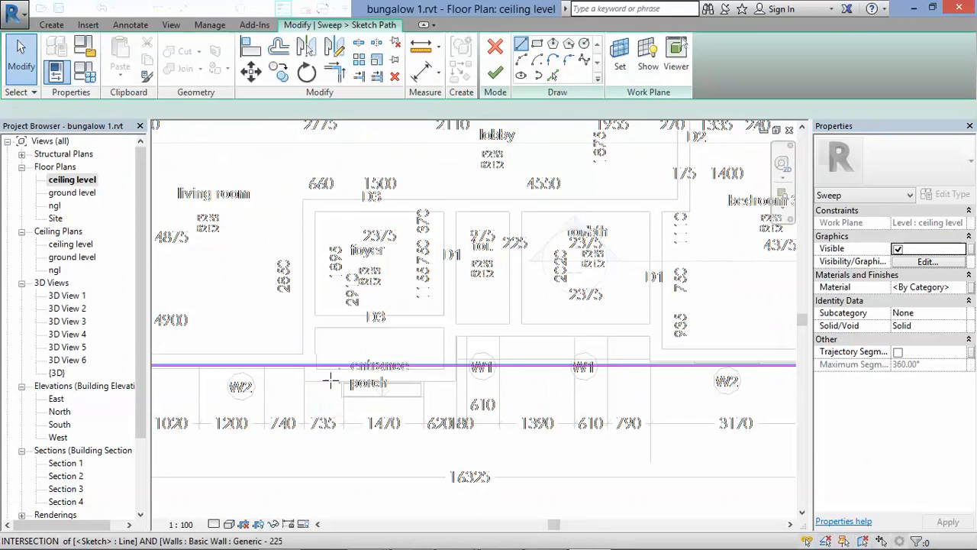
scroll(290, 375, up, 4)
click(305, 341)
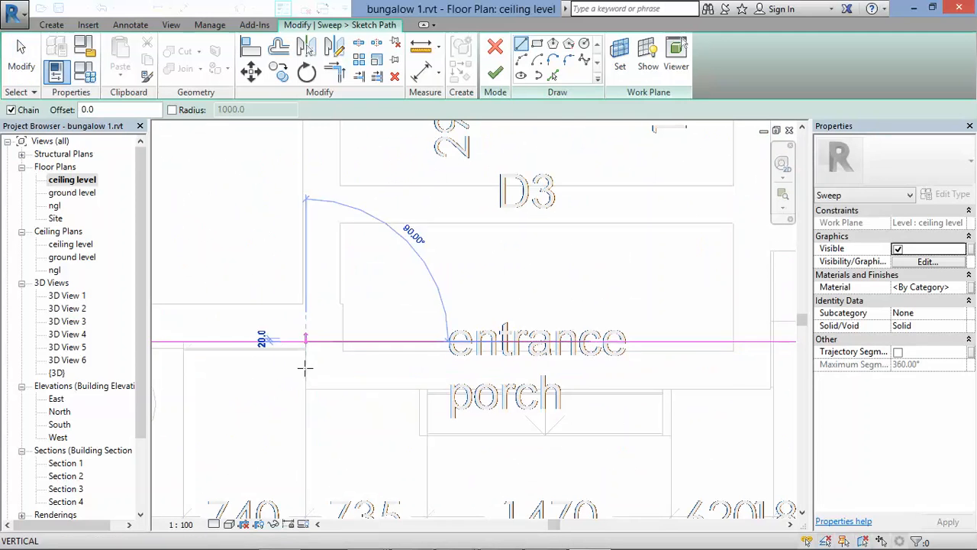
click(306, 389)
scroll(294, 389, down, 1)
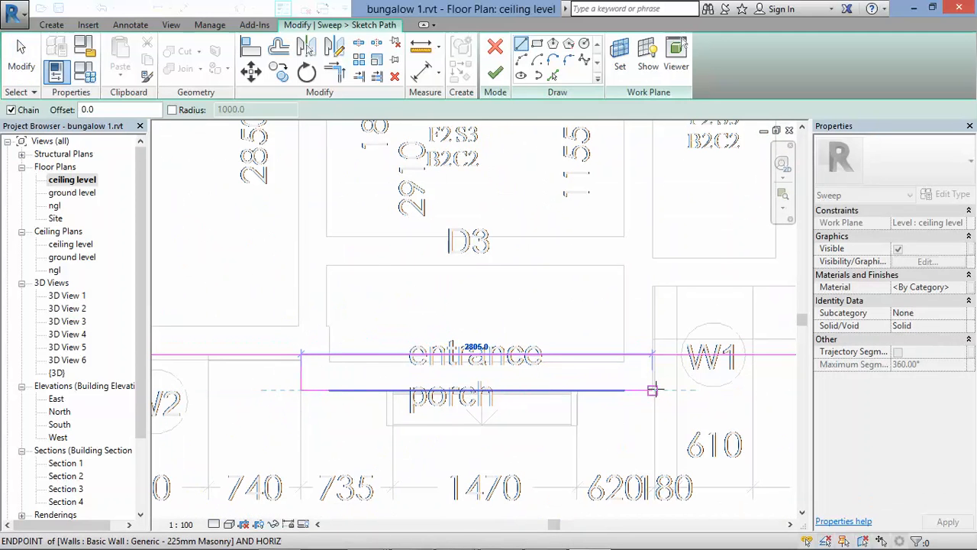
click(653, 389)
click(653, 355)
key(Escape)
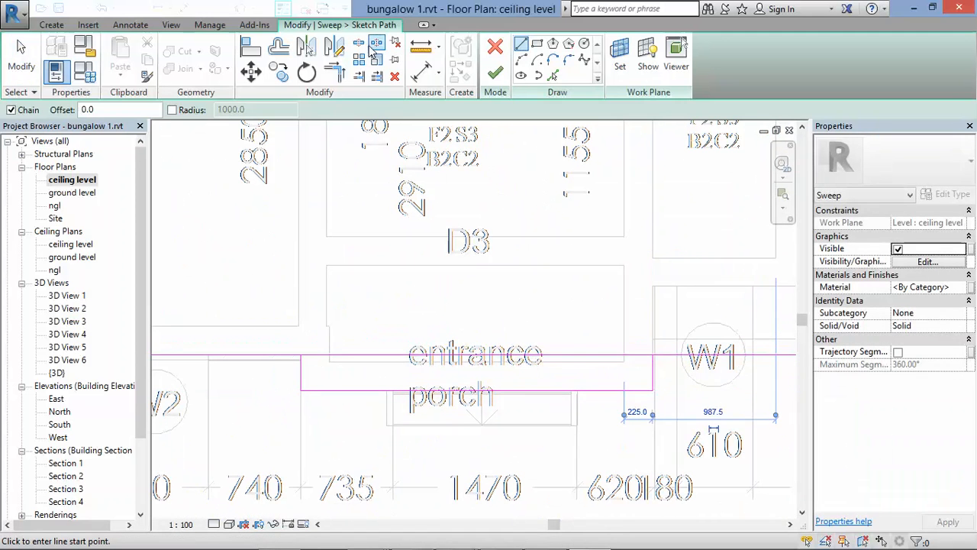
Step: Trim the lower path line to a corner with the entrance porch outline's left side
click(359, 43)
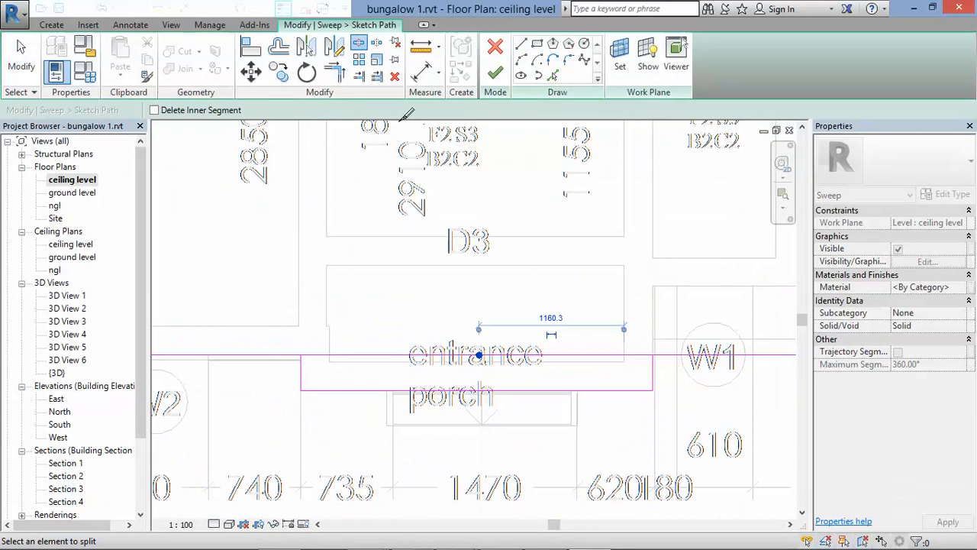
click(336, 72)
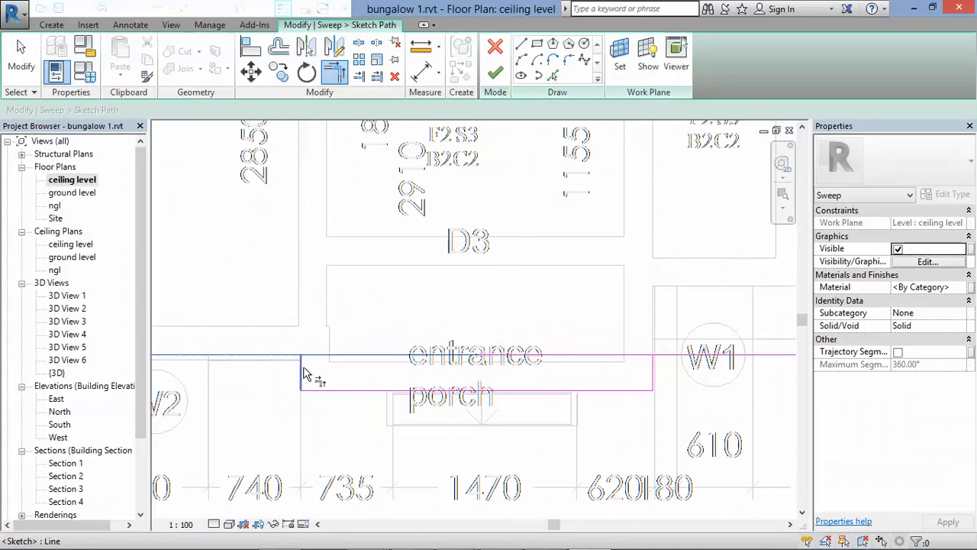
Step: Trim the sweep path at the west corner of the entrance porch, and finish the path, the sweep and the in-place model
click(664, 357)
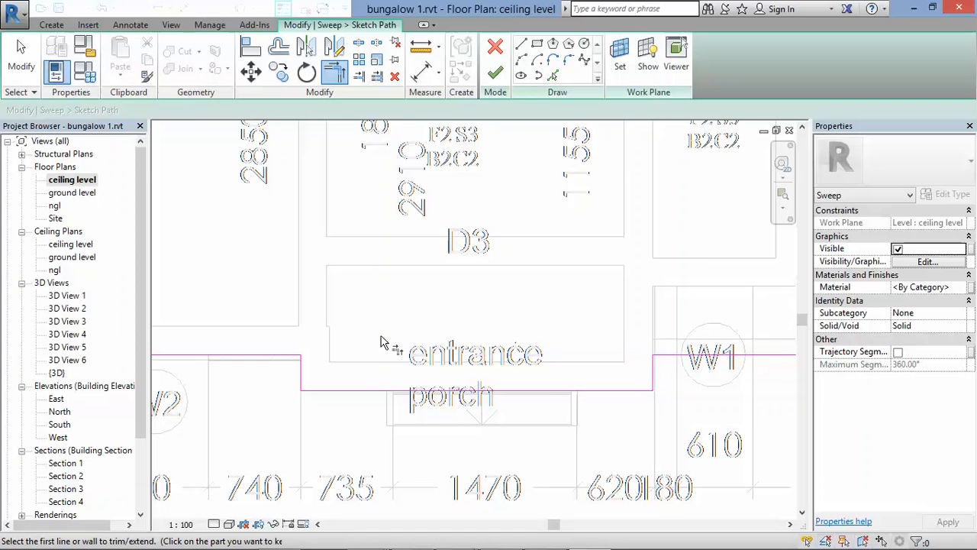
scroll(382, 343, down, 2)
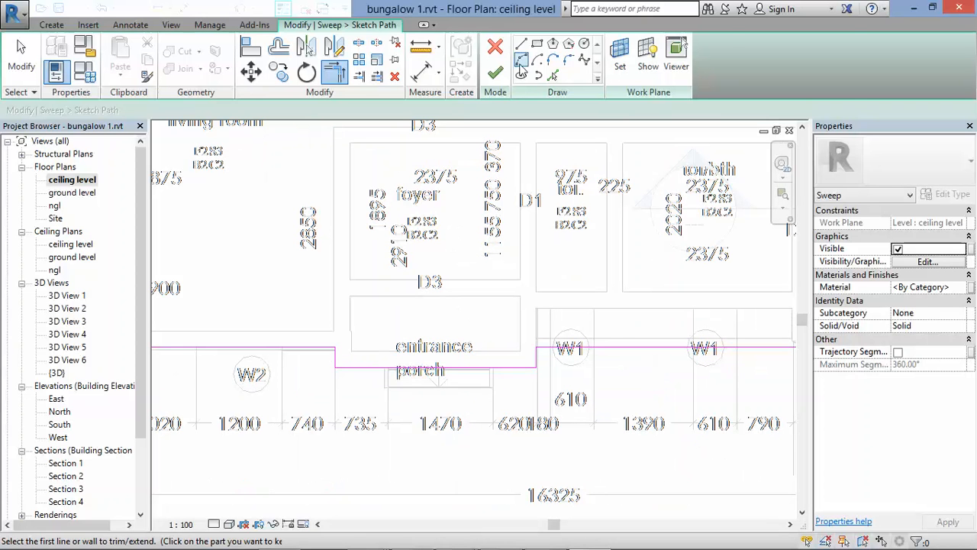
click(496, 73)
click(496, 72)
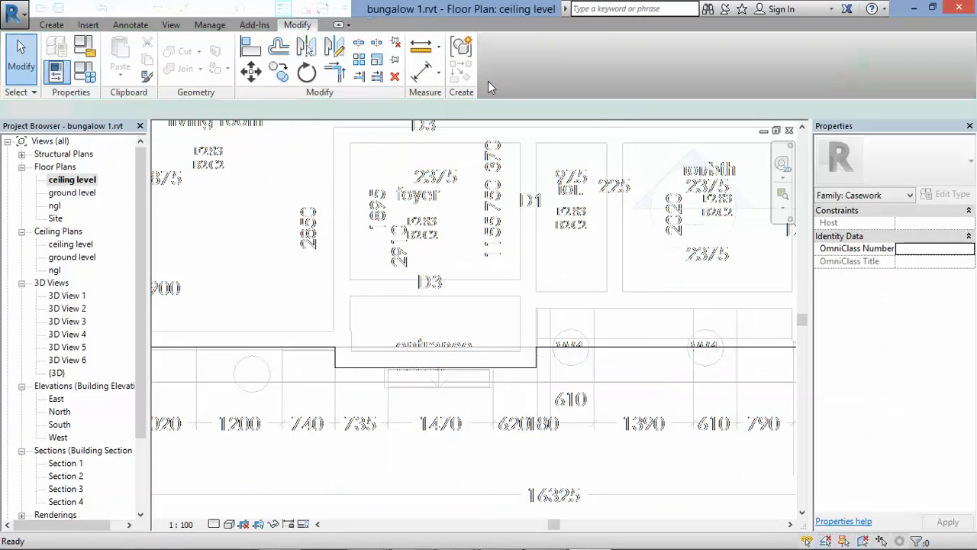
click(719, 67)
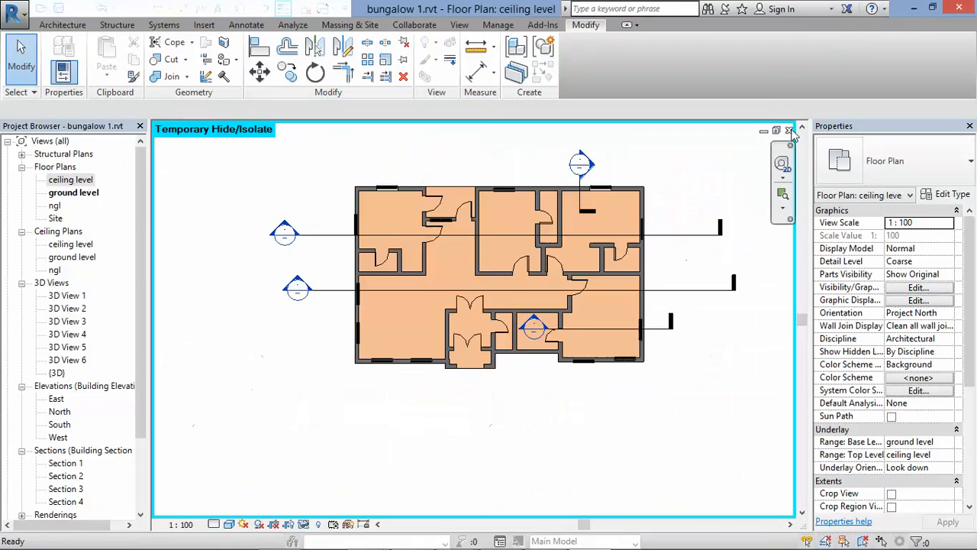
Step: Close the ceiling level plan and examine the new cornice in 3D View 6 and the West, South, North and East elevations
click(789, 131)
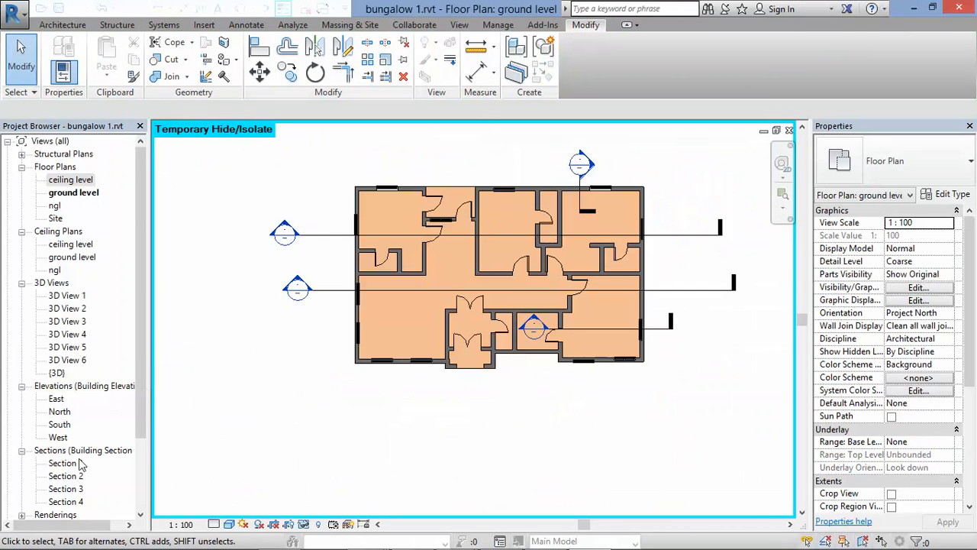
double_click(67, 360)
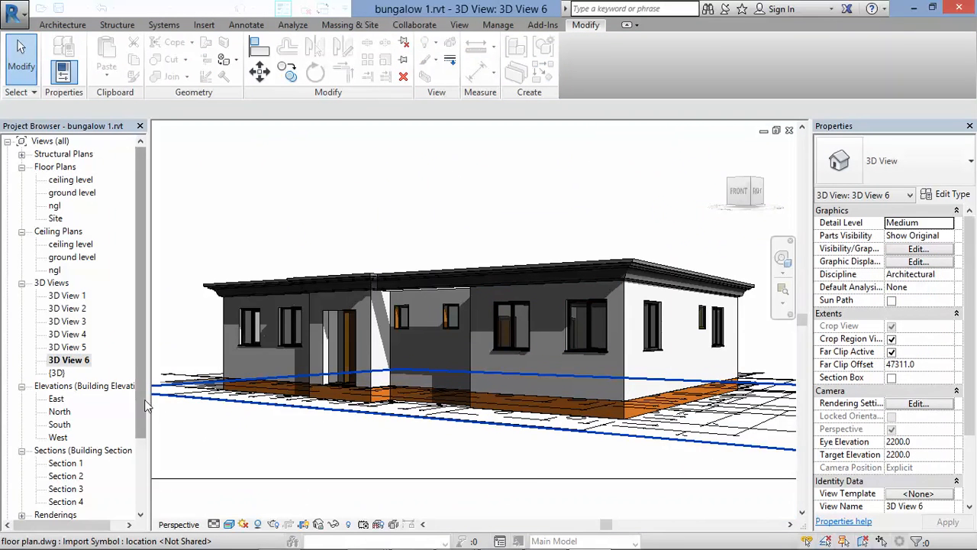
scroll(144, 399, down, 2)
double_click(58, 386)
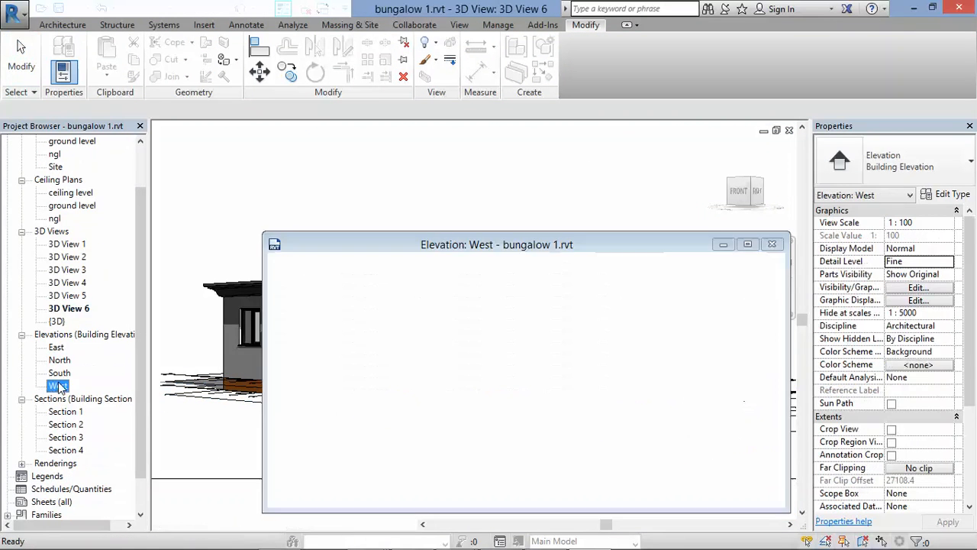
click(61, 373)
double_click(62, 373)
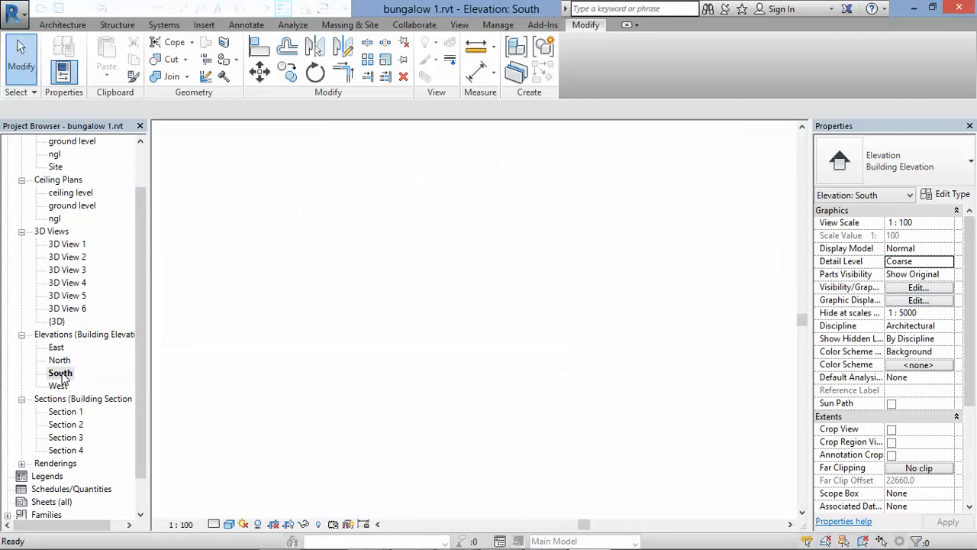
double_click(60, 360)
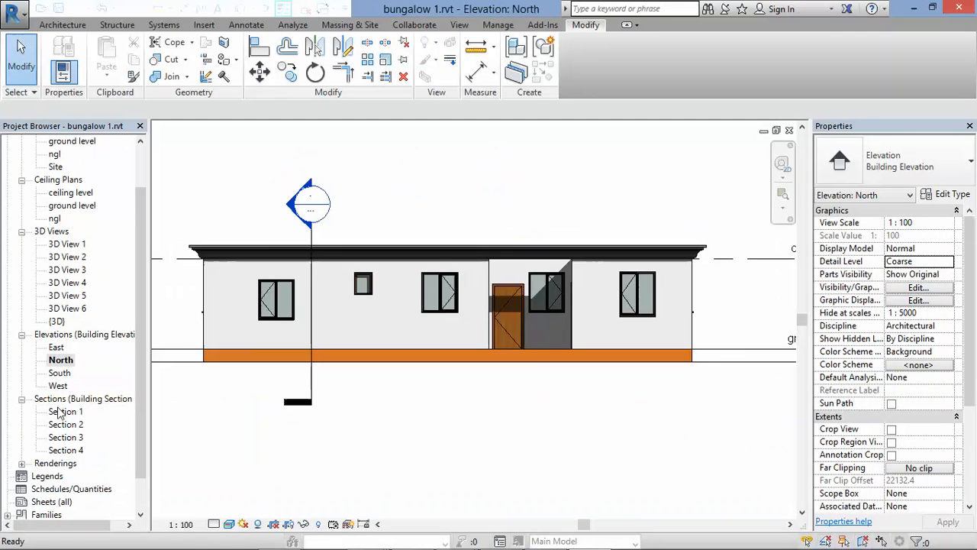
double_click(56, 348)
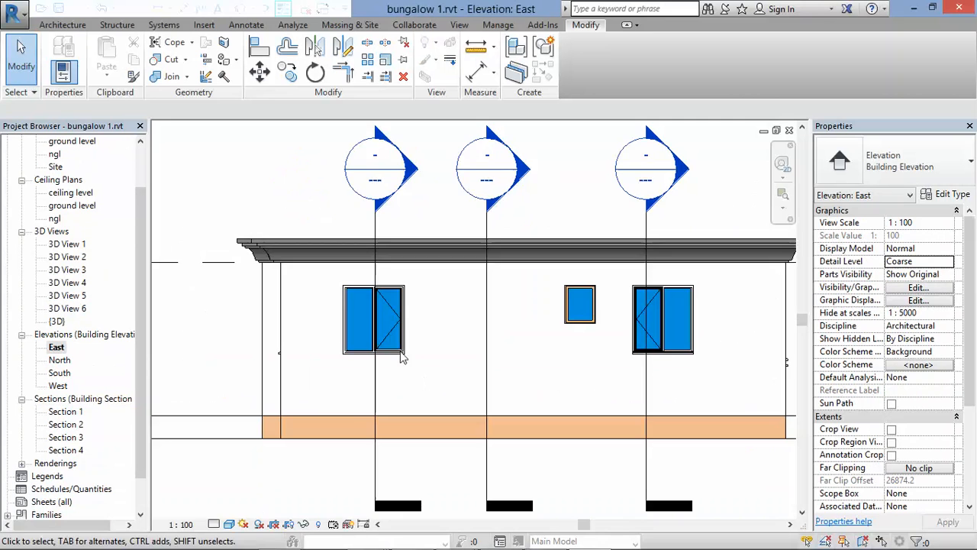
scroll(247, 262, down, 2)
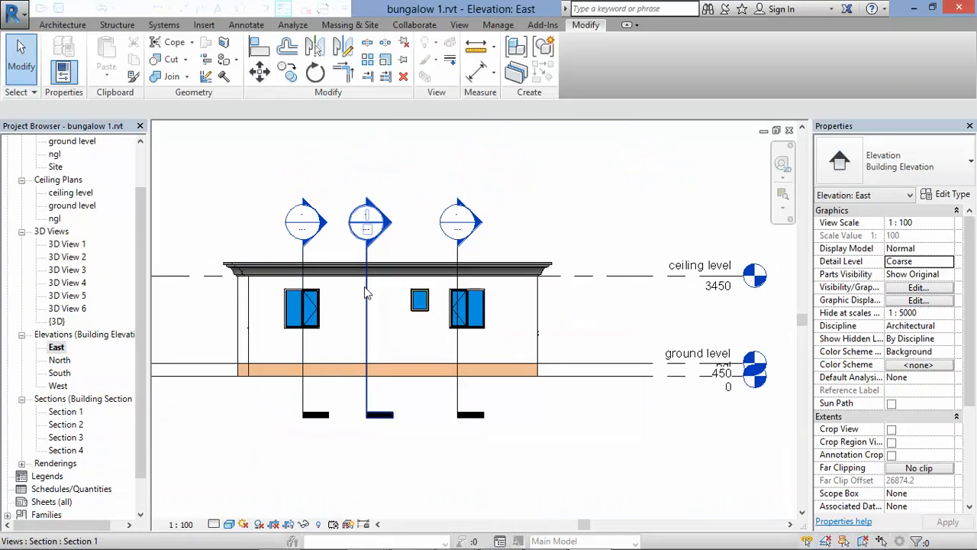
scroll(251, 249, up, 2)
Step: Select the cornice in the East elevation and inspect its outline in the ceiling level floor plan
click(252, 257)
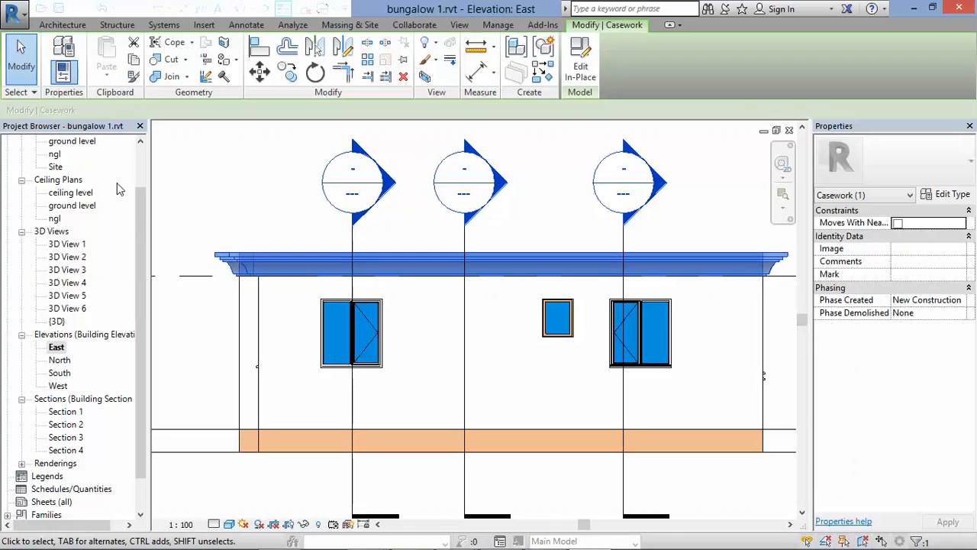
click(145, 181)
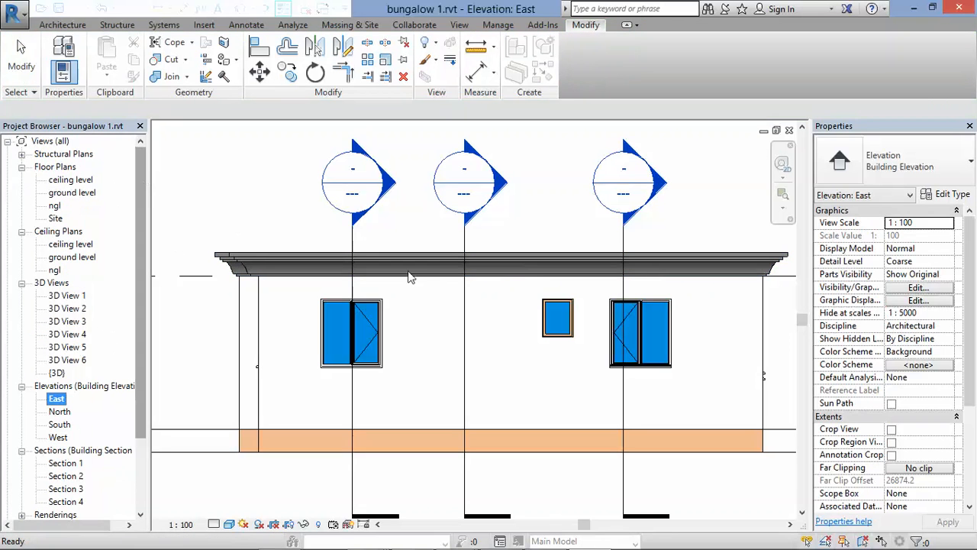
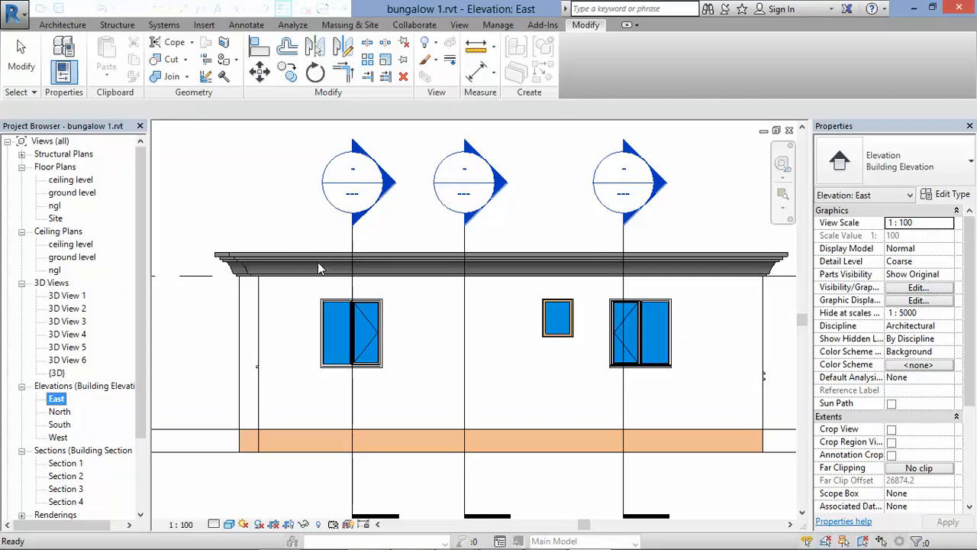
click(281, 268)
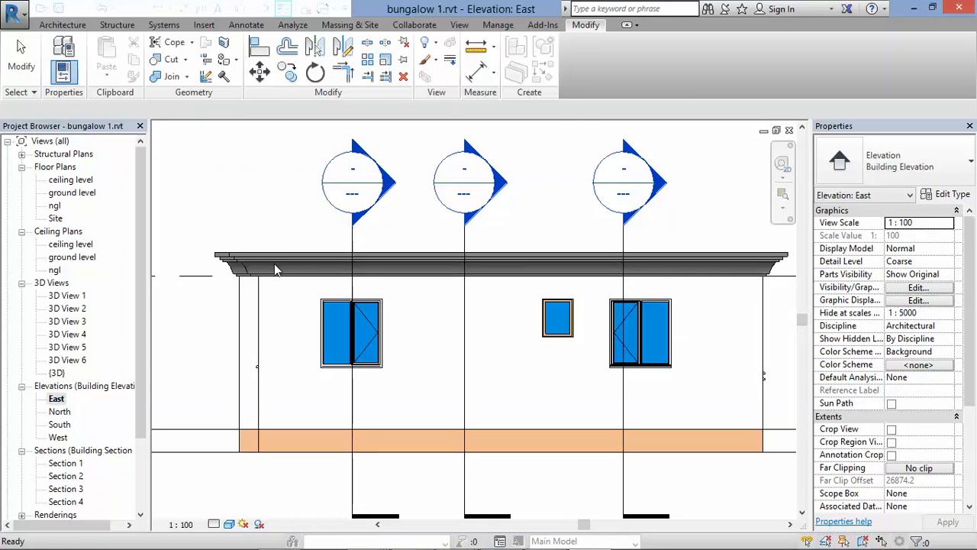
double_click(68, 180)
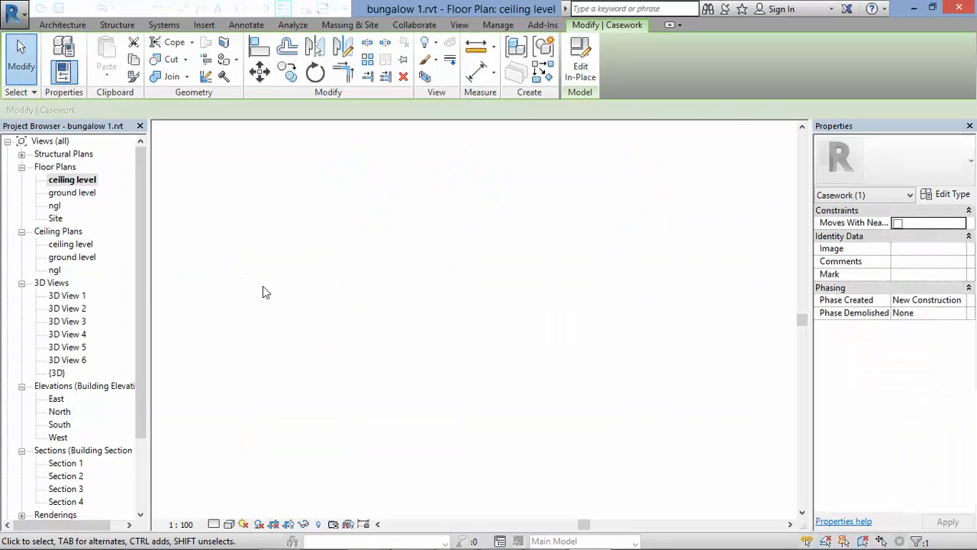
scroll(402, 333, down, 1)
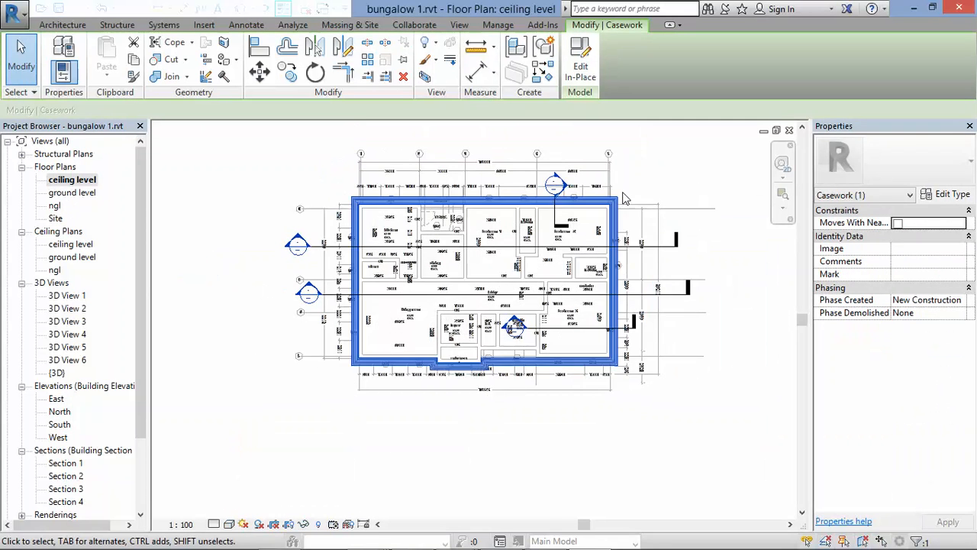
scroll(640, 200, up, 1)
click(654, 211)
scroll(367, 223, up, 1)
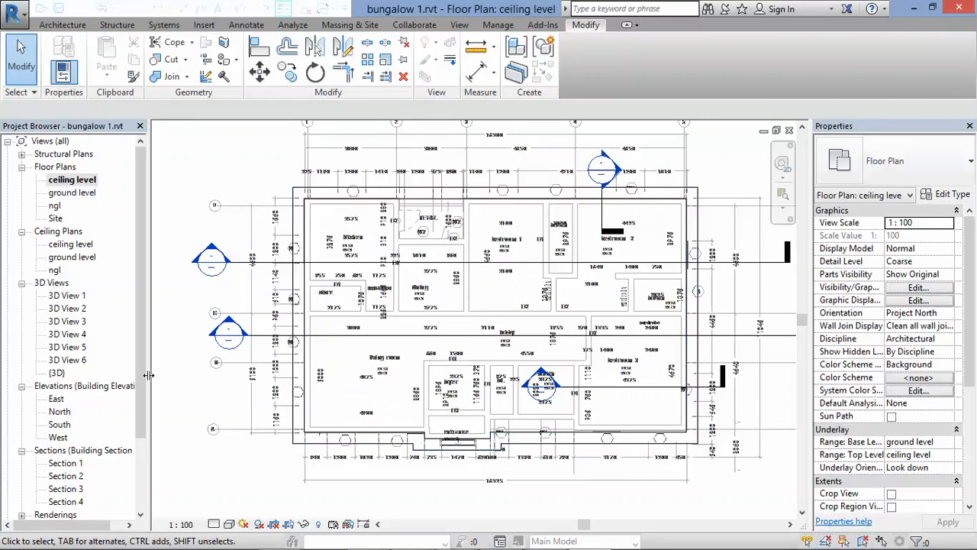
Step: Start a Roof by Footprint on the ceiling level and pick the cornice's outer north edge as a slope-defining boundary line
click(72, 25)
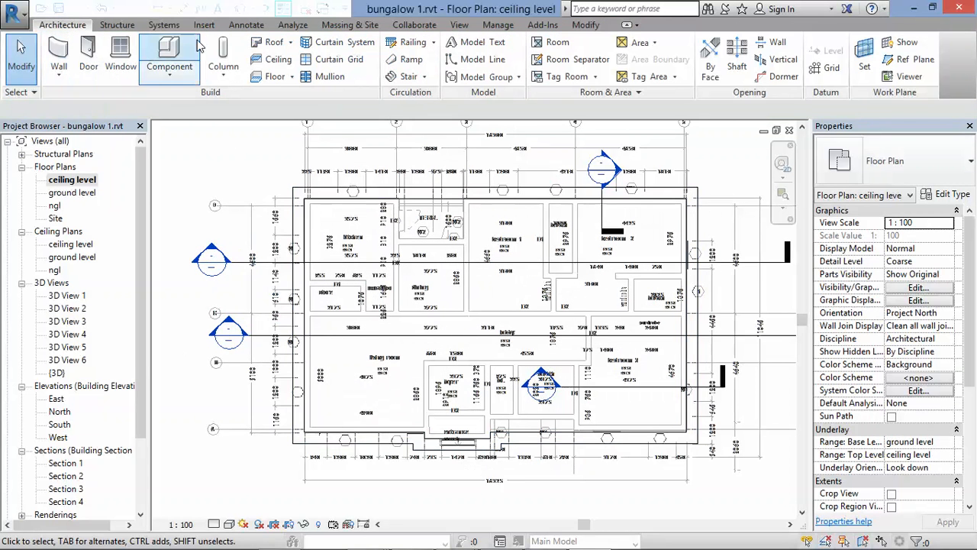
click(291, 42)
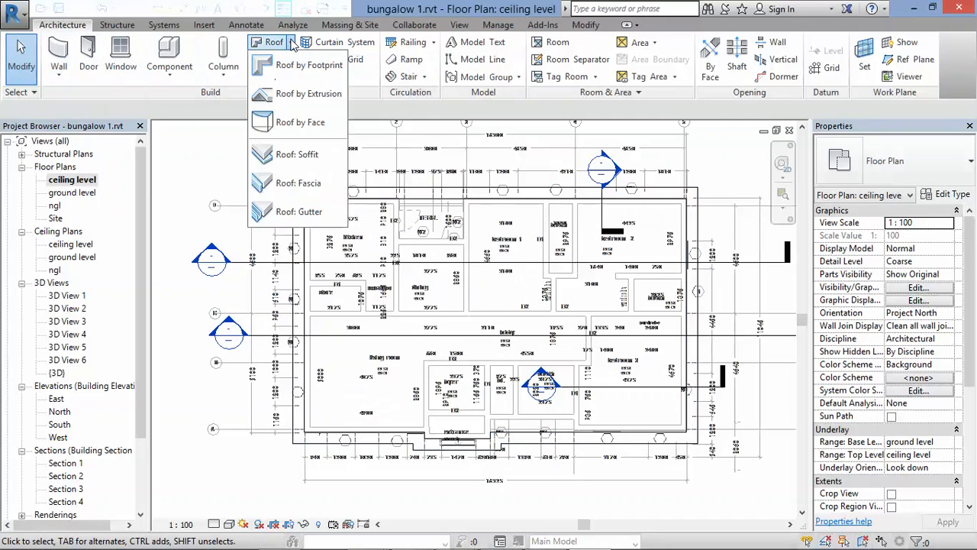
click(289, 66)
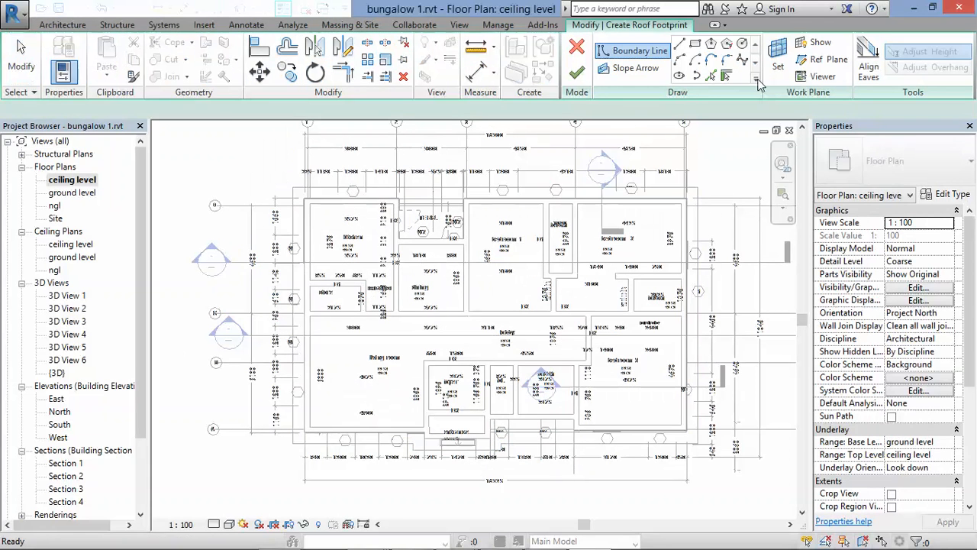
click(710, 77)
click(657, 187)
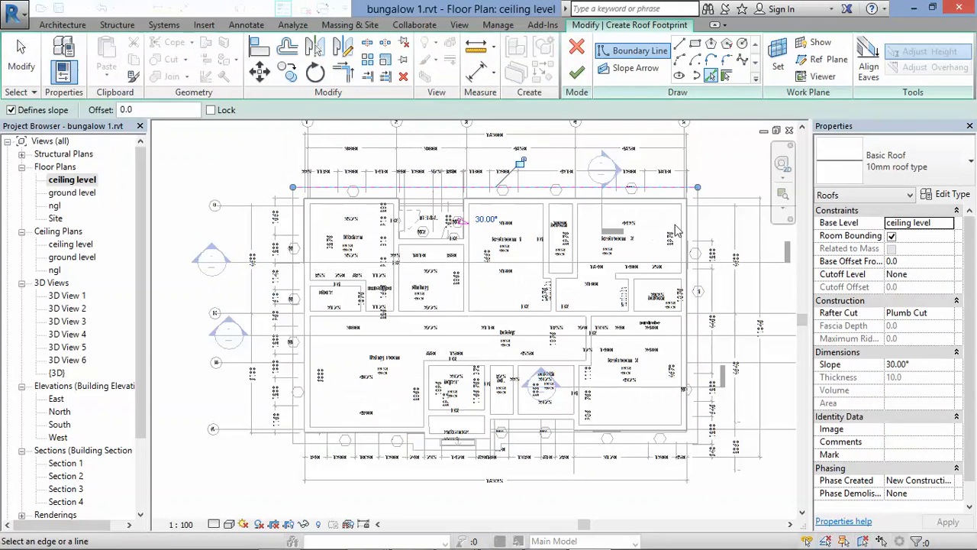
Step: Add the cornice's outer east and south edges, including the projection around the entrance porch, to the roof boundary with the Pick Lines tool
scroll(551, 450, up, 5)
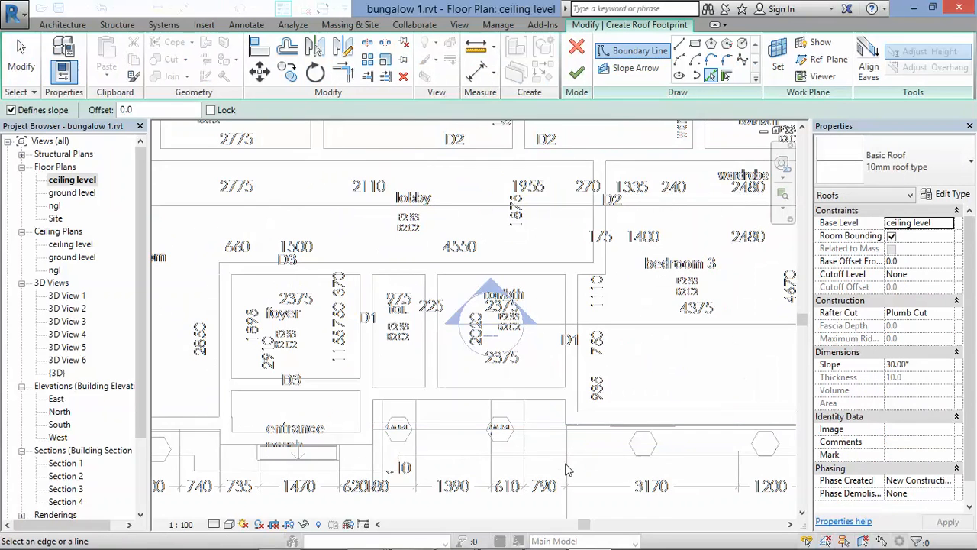
scroll(285, 496, up, 5)
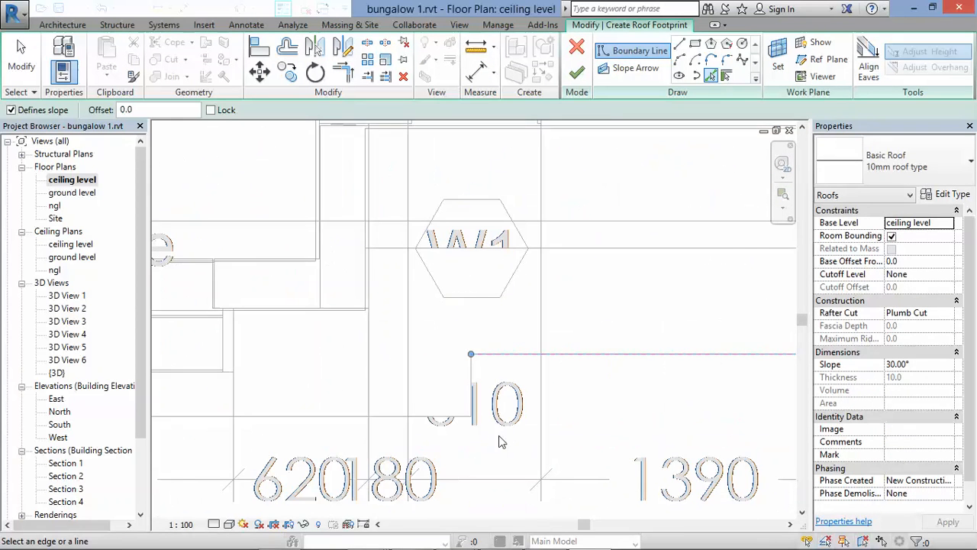
click(469, 372)
click(416, 416)
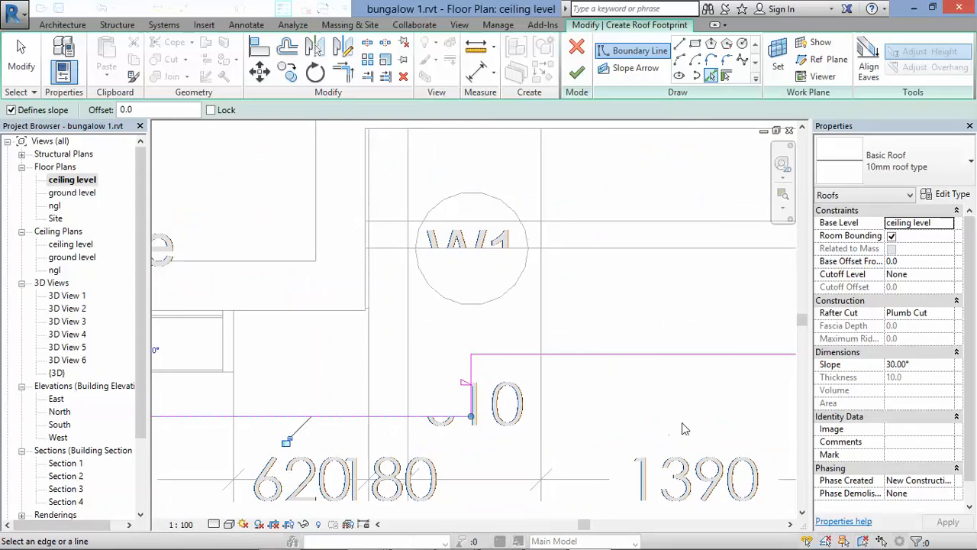
scroll(412, 417, down, 5)
scroll(331, 419, up, 5)
click(350, 405)
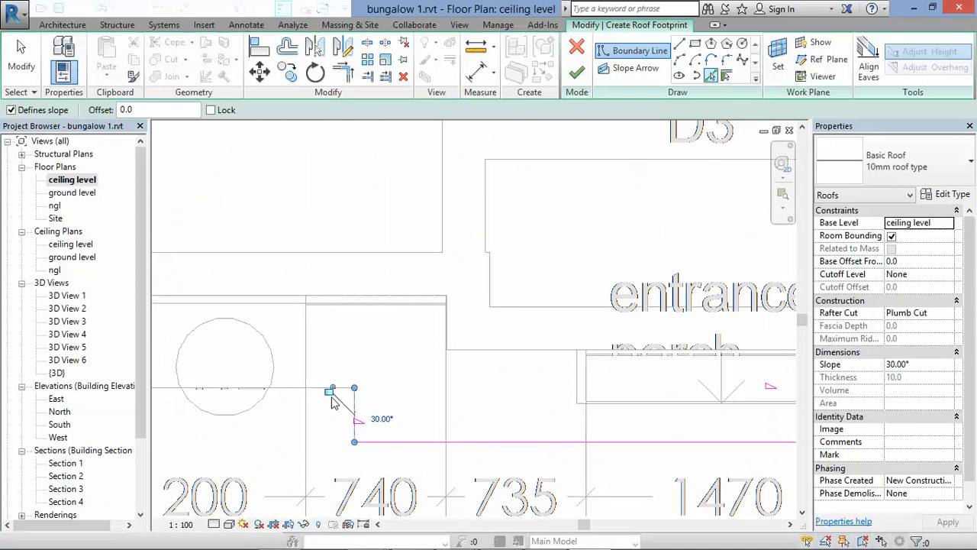
click(280, 390)
Step: Close the roof boundary with the cornice's outer west edge and finish the roof footprint
scroll(593, 412, down, 8)
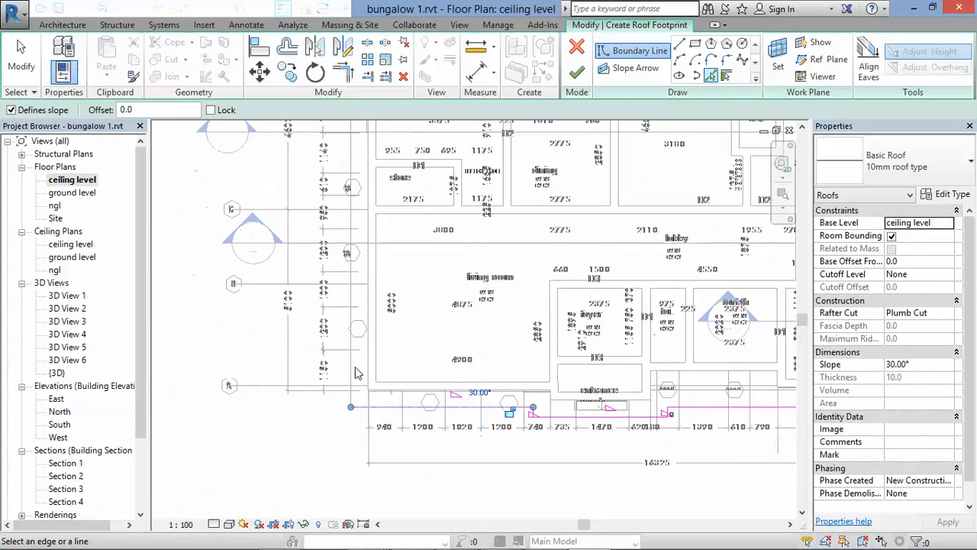
click(350, 371)
scroll(340, 389, down, 3)
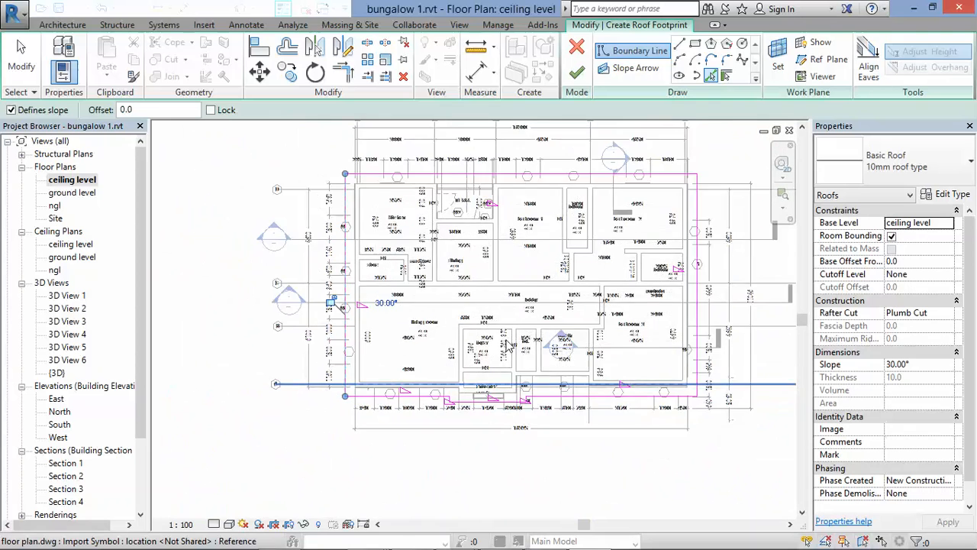
scroll(341, 389, down, 2)
click(577, 71)
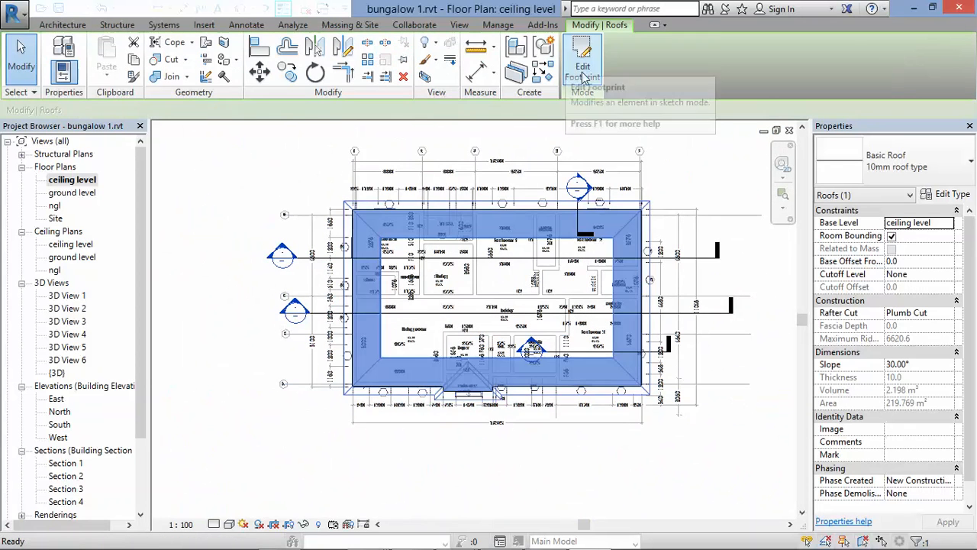
Step: Open the South elevation and nudge the selected roof up to a base offset of 500, just above the cornice
click(59, 425)
double_click(56, 426)
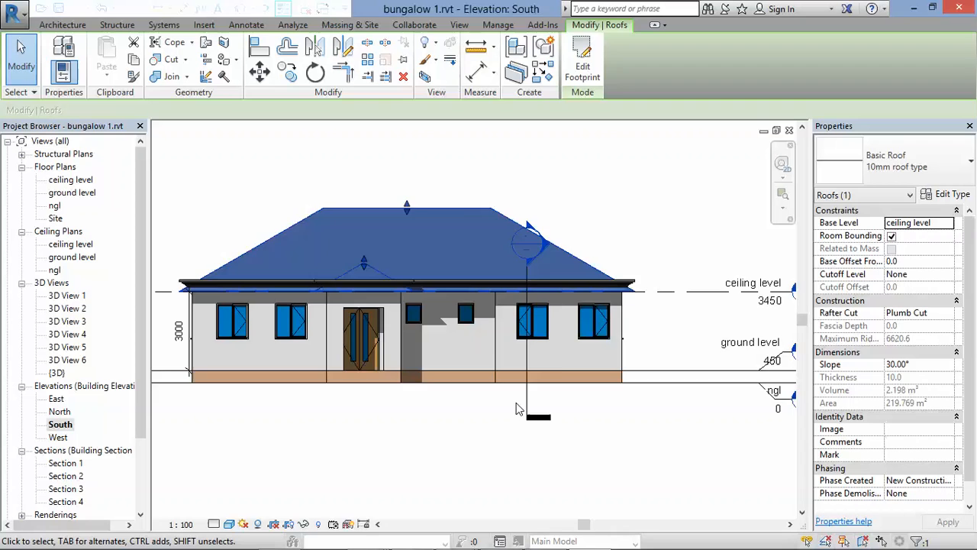
scroll(631, 313, up, 5)
scroll(611, 312, up, 2)
key(Up)
key(Up)
key(Up)
key(Up)
key(Up)
key(Up)
key(Up)
key(Up)
key(Up)
key(Up)
key(Up)
key(Up)
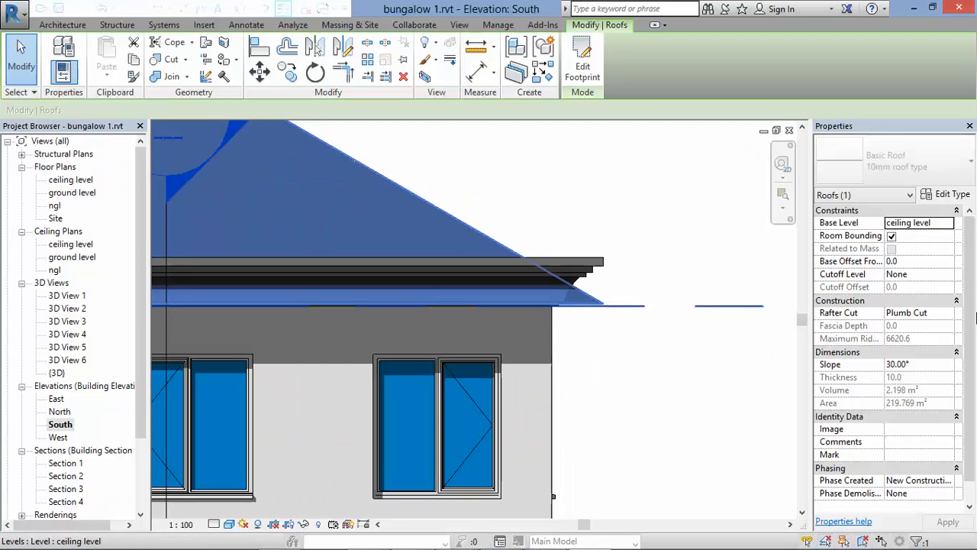
key(Up)
key(Up)
key(Up)
key(Up)
key(Up)
key(Up)
key(Up)
key(Up)
key(Up)
key(Up)
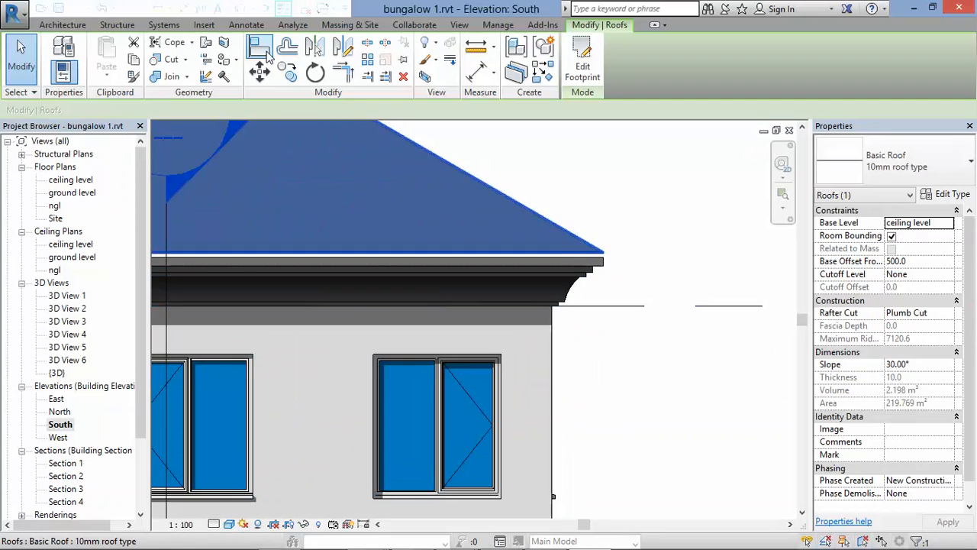
Step: Align the roof's lower edge with the top edge of the cornice and leave the Align tool
click(267, 54)
scroll(585, 248, up, 5)
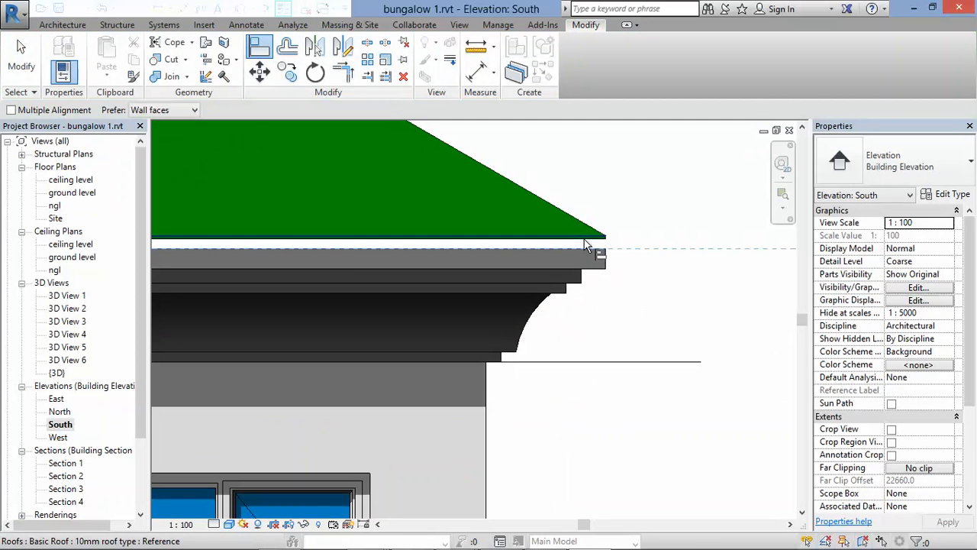
click(566, 243)
scroll(647, 292, down, 5)
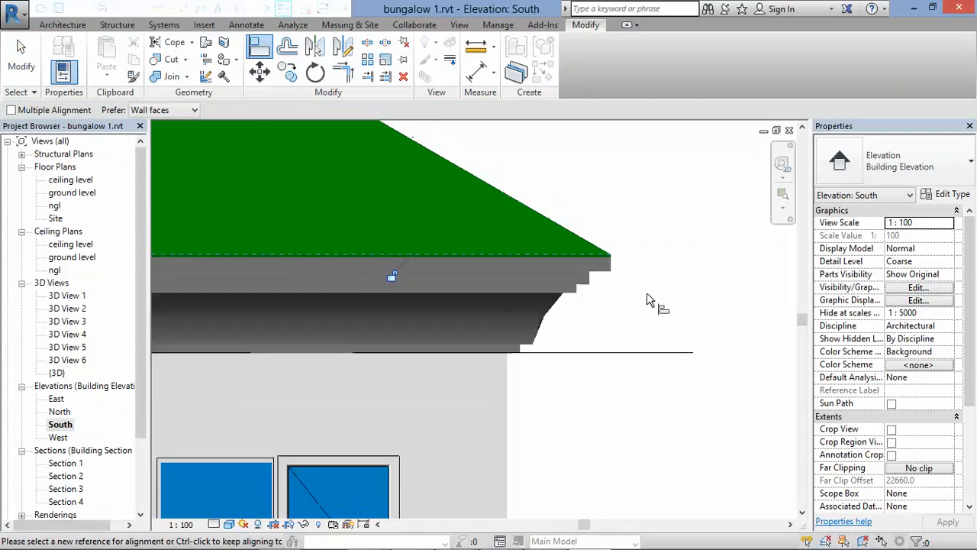
key(Escape)
key(Escape)
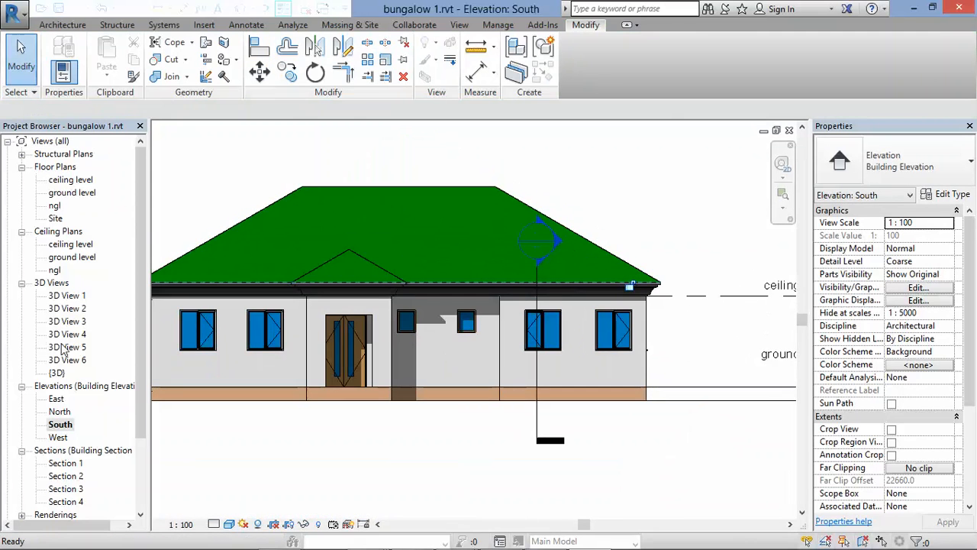
Step: Open 3D View 6, select the roof, test slopes of 45° and 20°, and set its slope to 38°
double_click(66, 362)
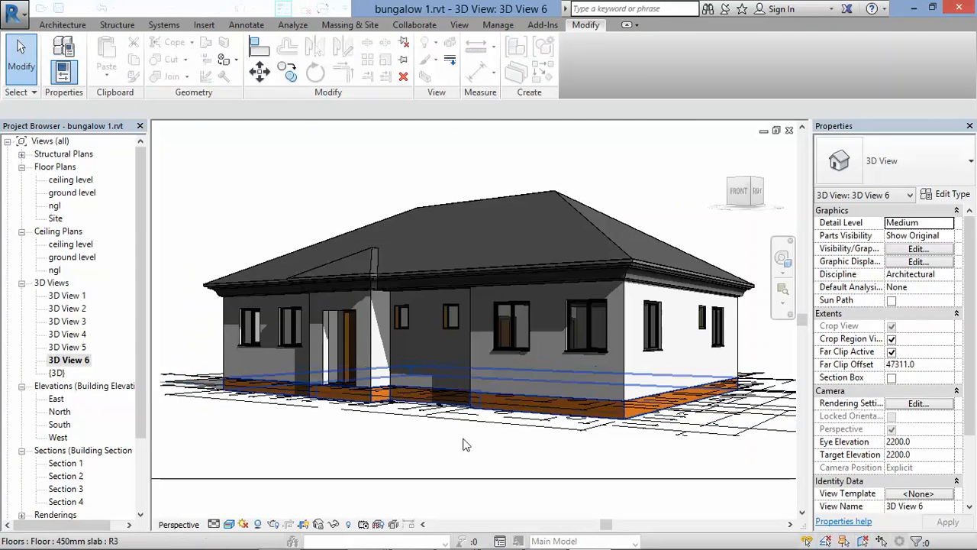
shift+middle_drag(364, 276, 283, 260)
click(320, 243)
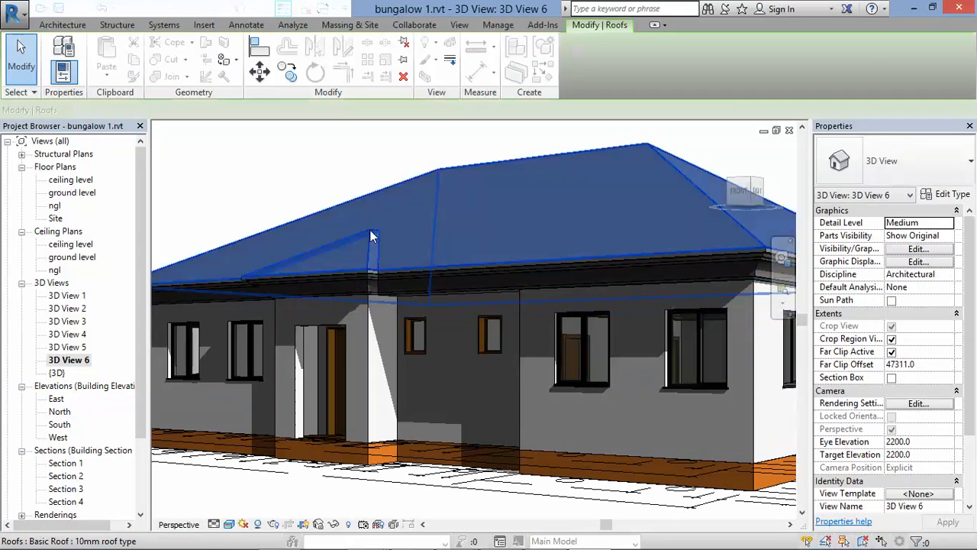
click(926, 367)
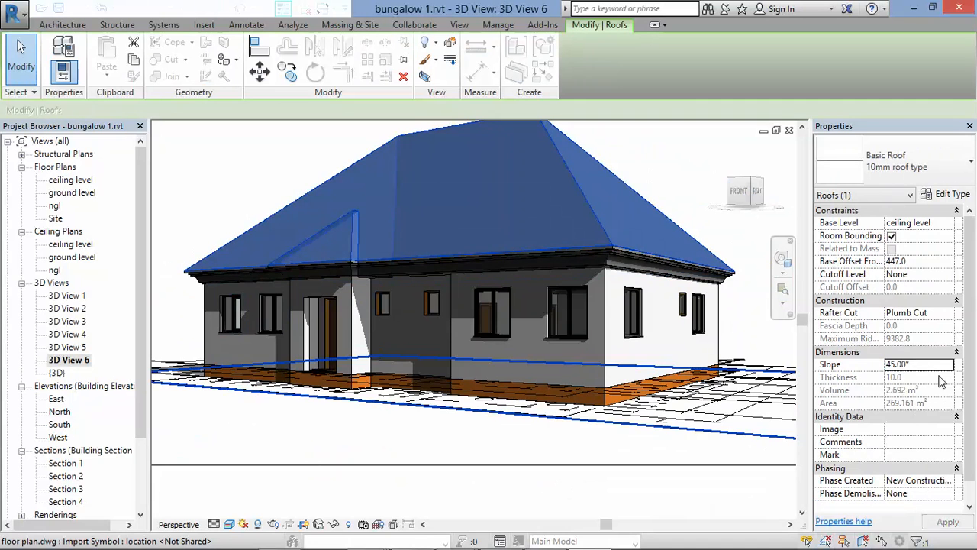
click(939, 369)
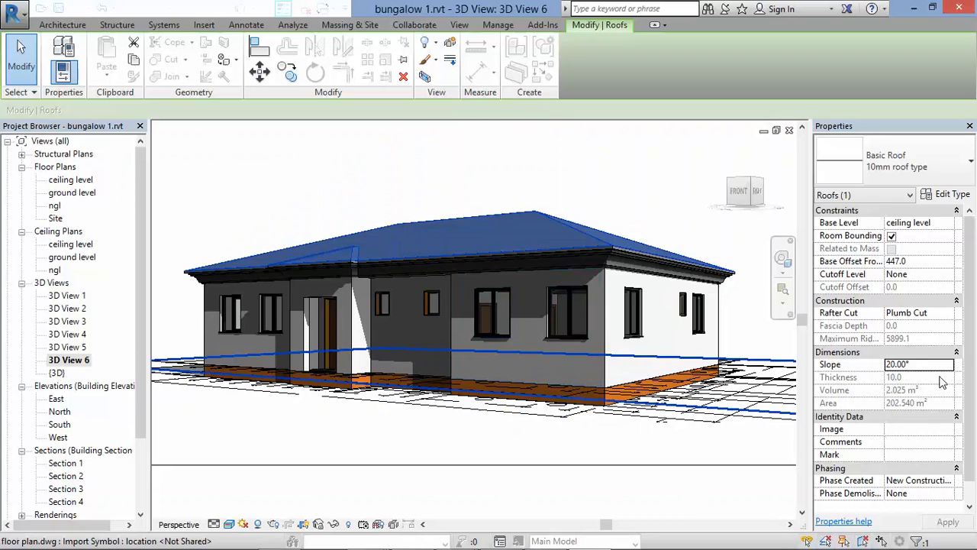
click(934, 367)
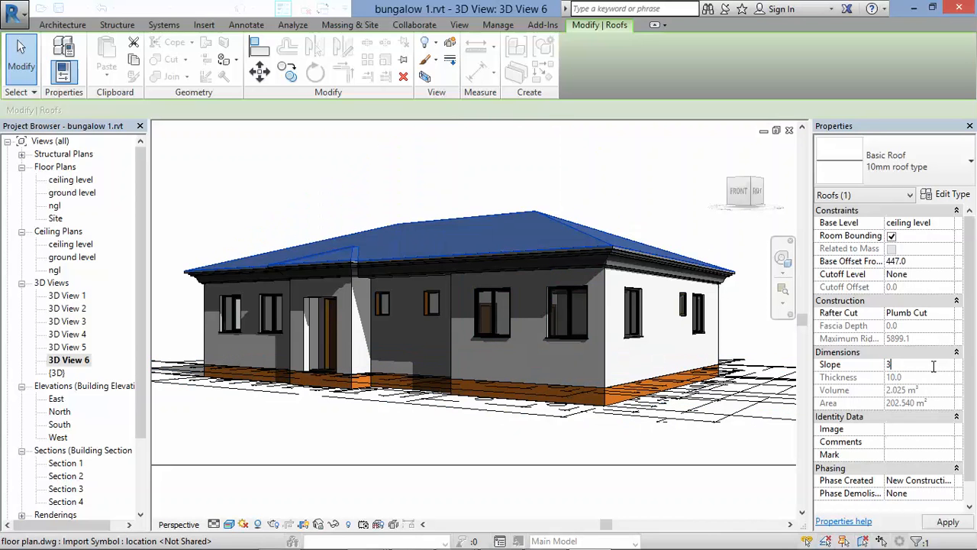
text(38)
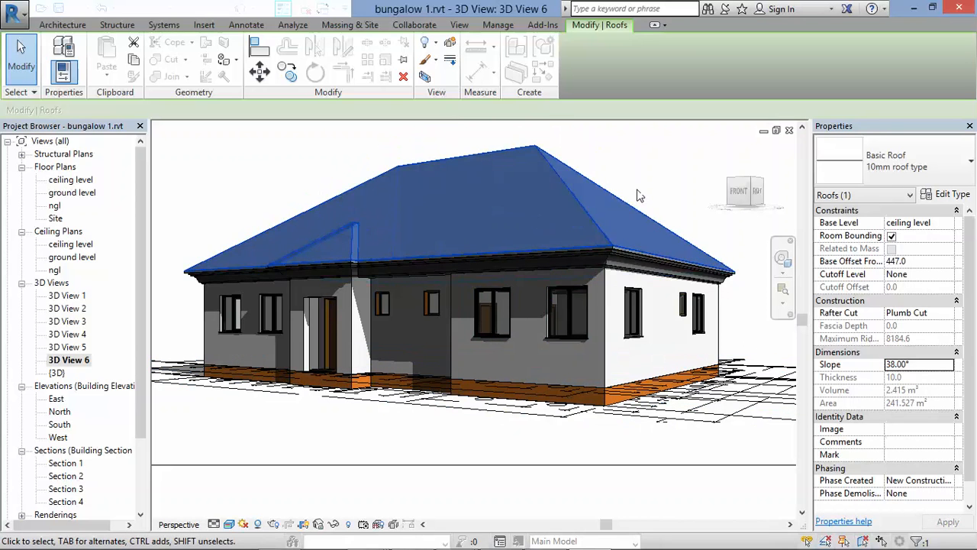
click(640, 195)
Step: Examine the steeper roof and the cornice around the entrance porch from eye level and from below
scroll(478, 370, down, 3)
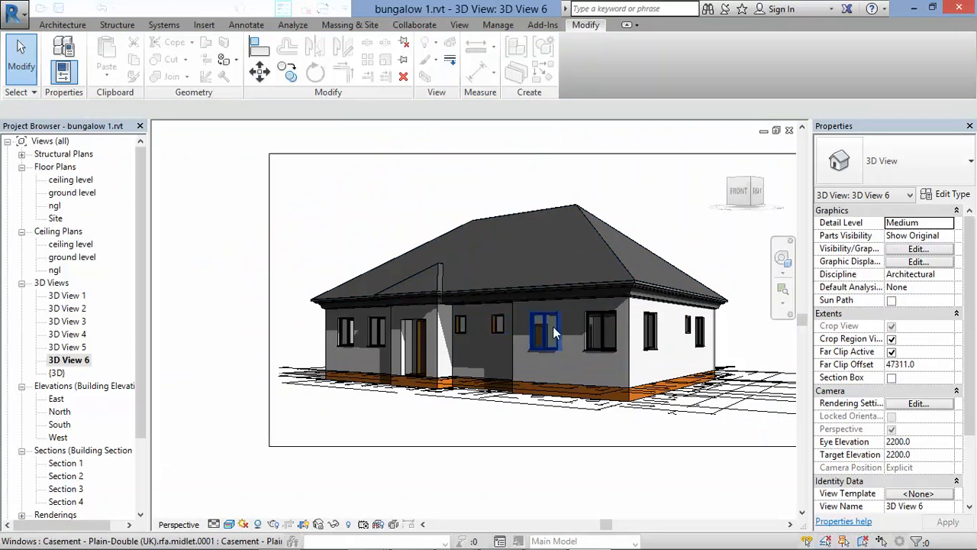
scroll(643, 288, up, 2)
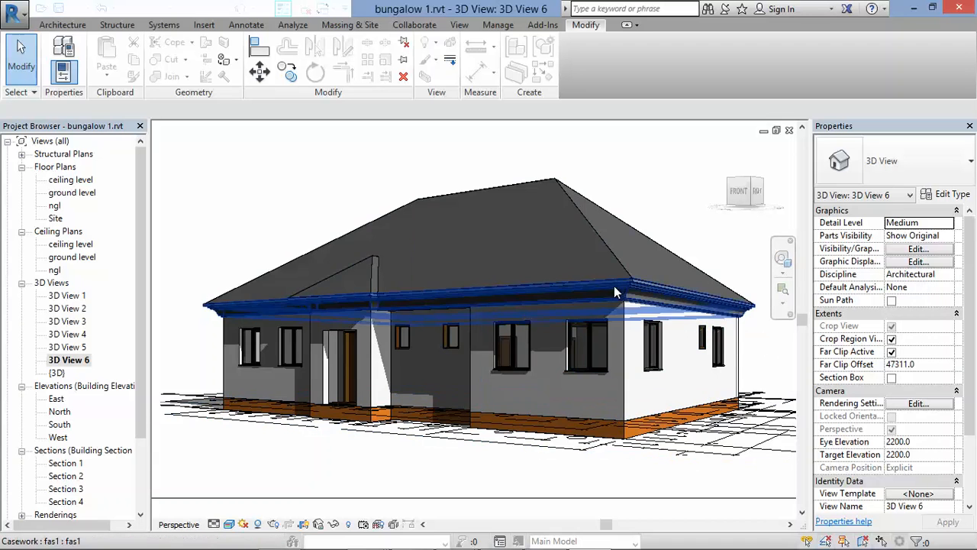
scroll(374, 330, up, 3)
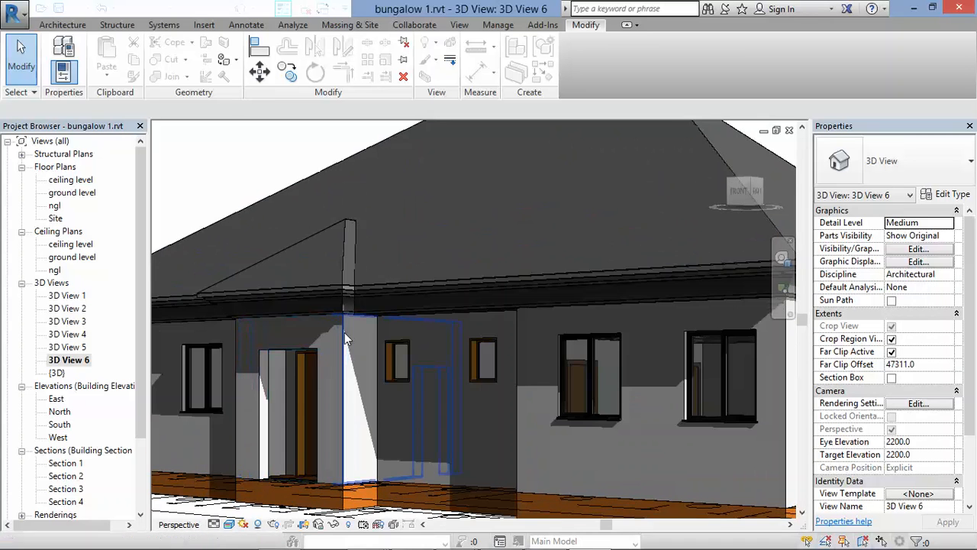
scroll(425, 294, down, 5)
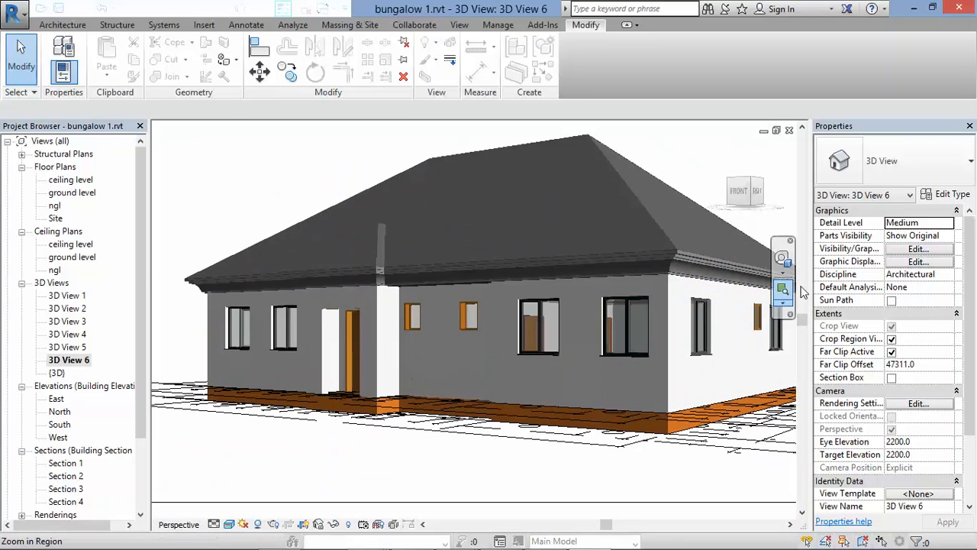
click(783, 259)
drag(413, 361, 453, 248)
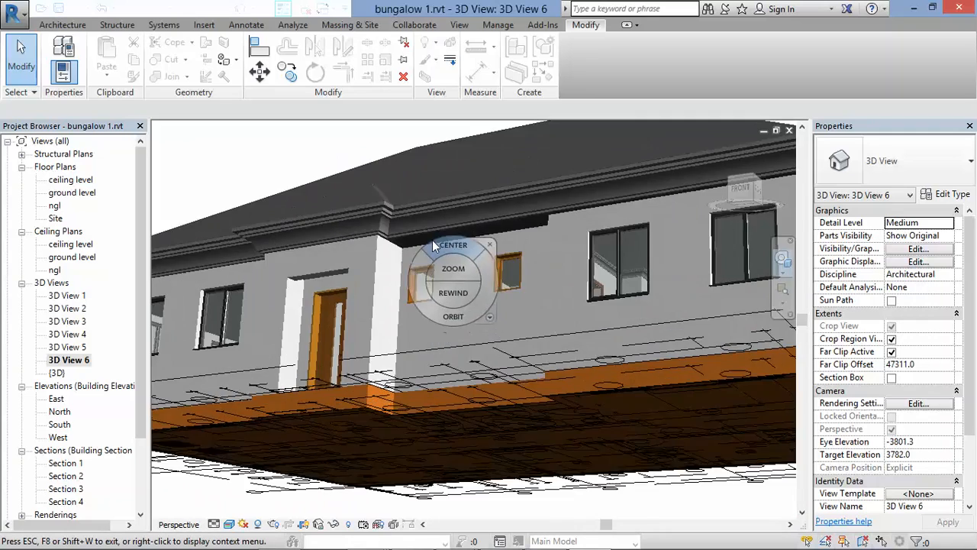
scroll(433, 244, up, 5)
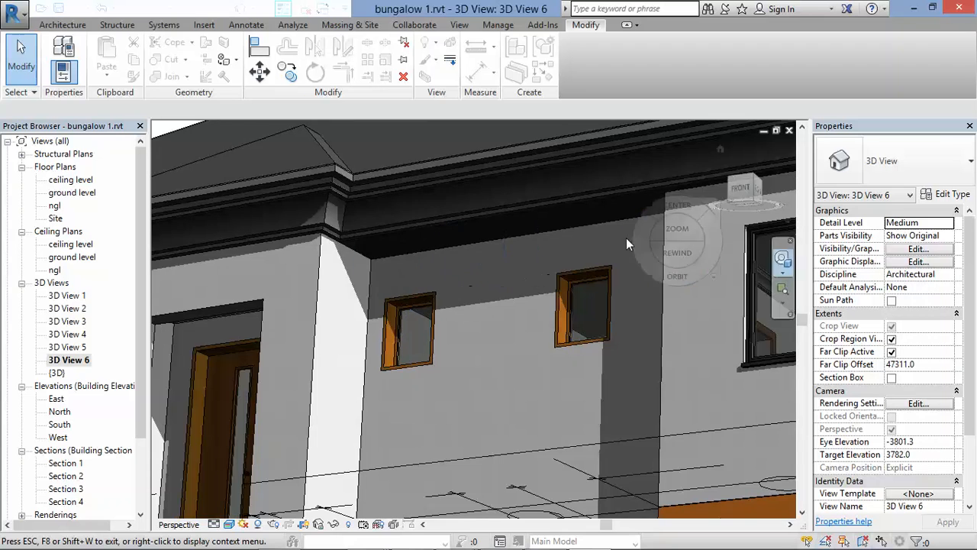
scroll(628, 252, down, 6)
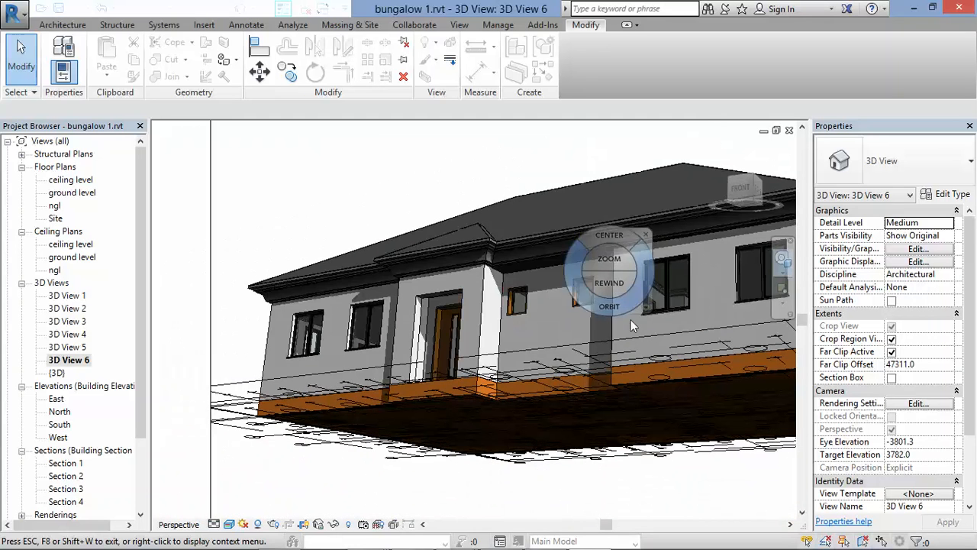
Step: On the ground level plan, cut a west-facing section from outside the front recess northwards into the house and open its view
double_click(72, 193)
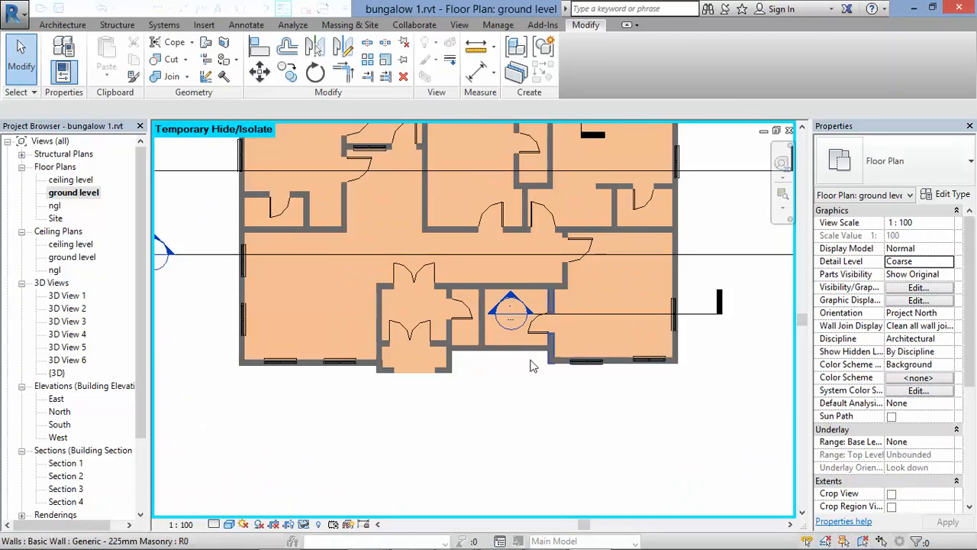
scroll(532, 366, up, 2)
scroll(556, 371, up, 1)
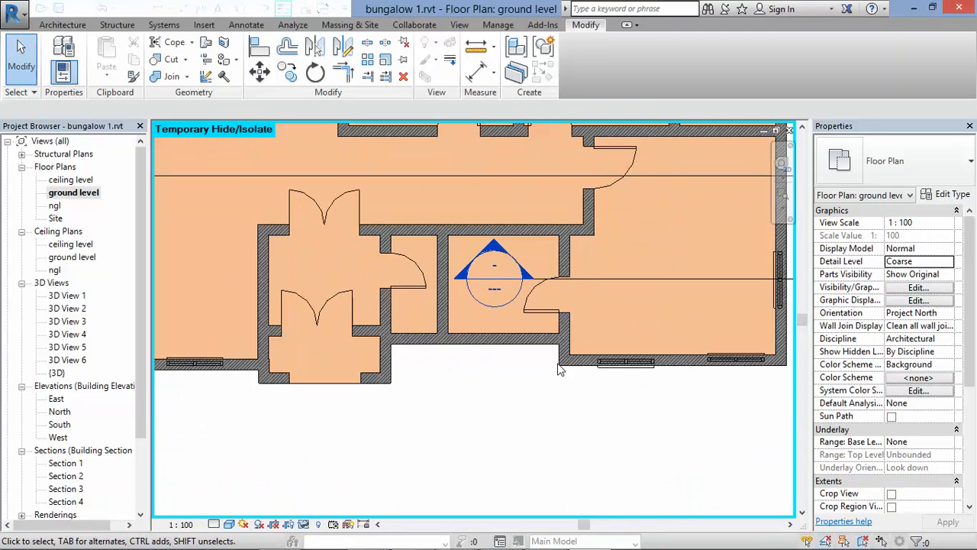
scroll(455, 374, down, 4)
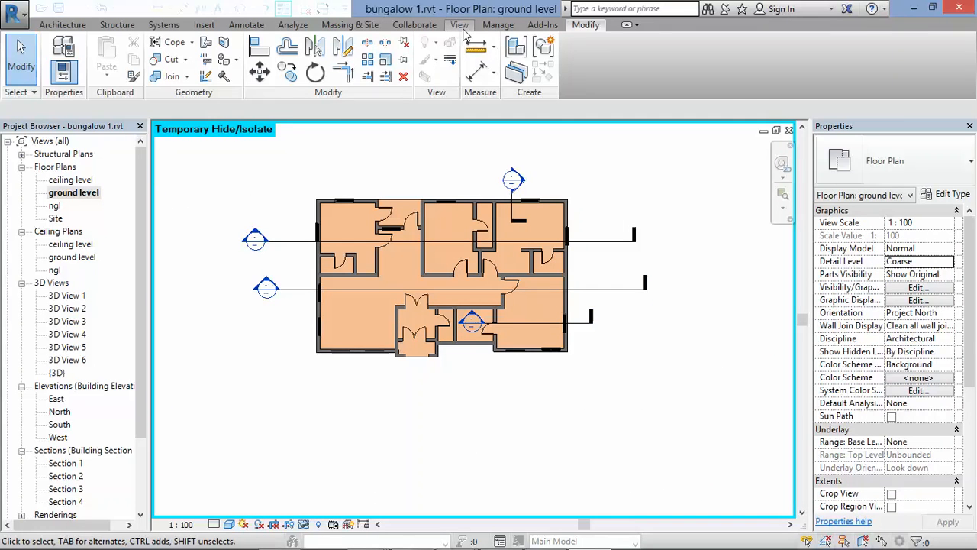
click(460, 26)
click(443, 57)
scroll(493, 387, up, 2)
click(447, 357)
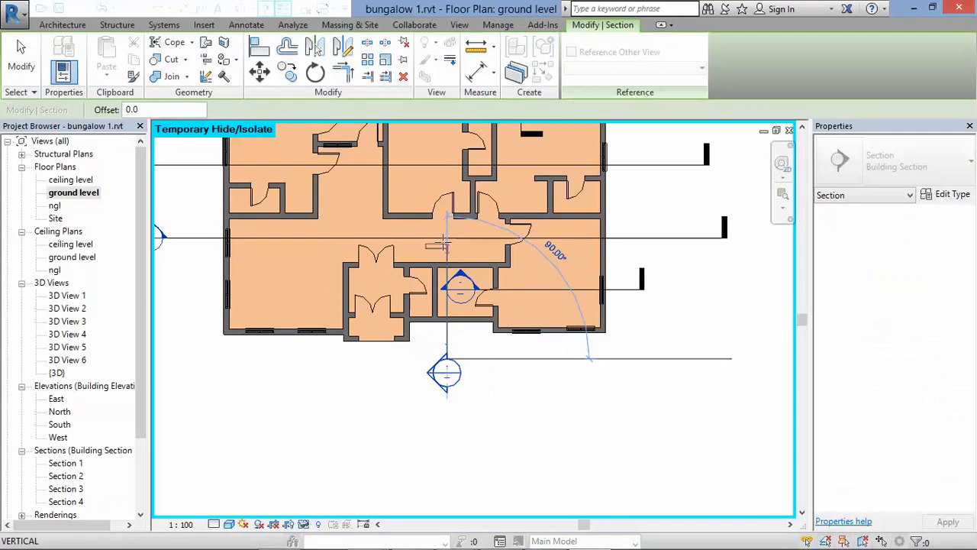
click(447, 158)
right_click(447, 175)
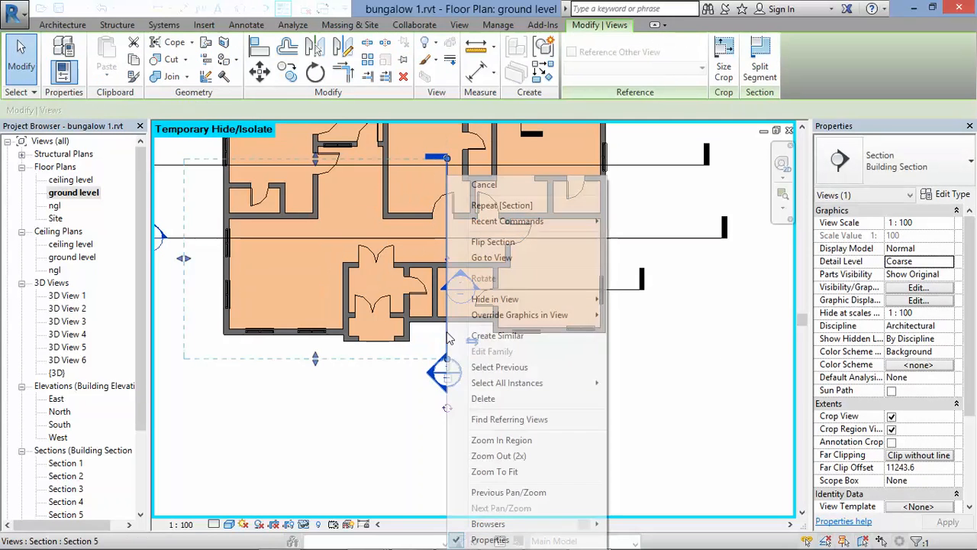
click(498, 257)
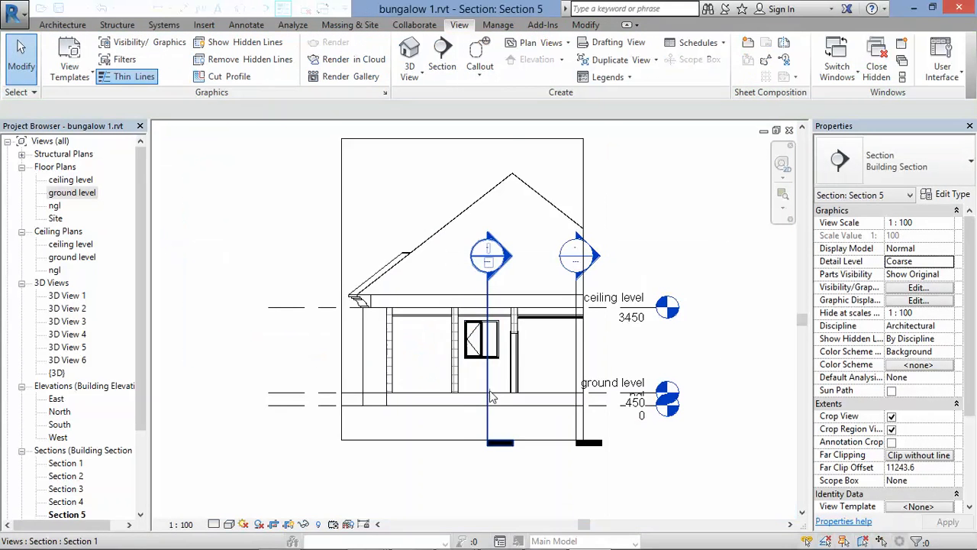
Step: Examine the front cornice and eaves in the section, and the open rear porch in the default 3D view
scroll(348, 307, up, 4)
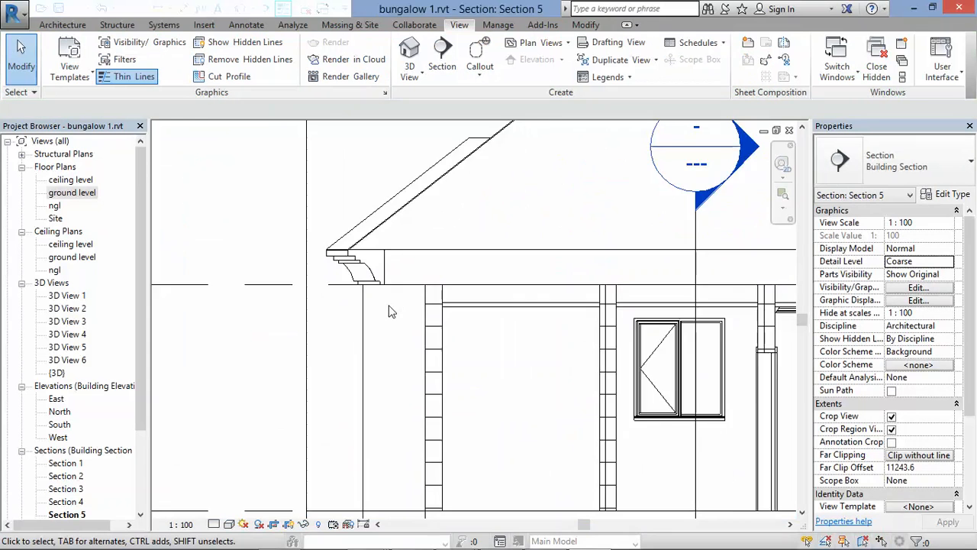
scroll(389, 310, down, 4)
scroll(391, 306, up, 4)
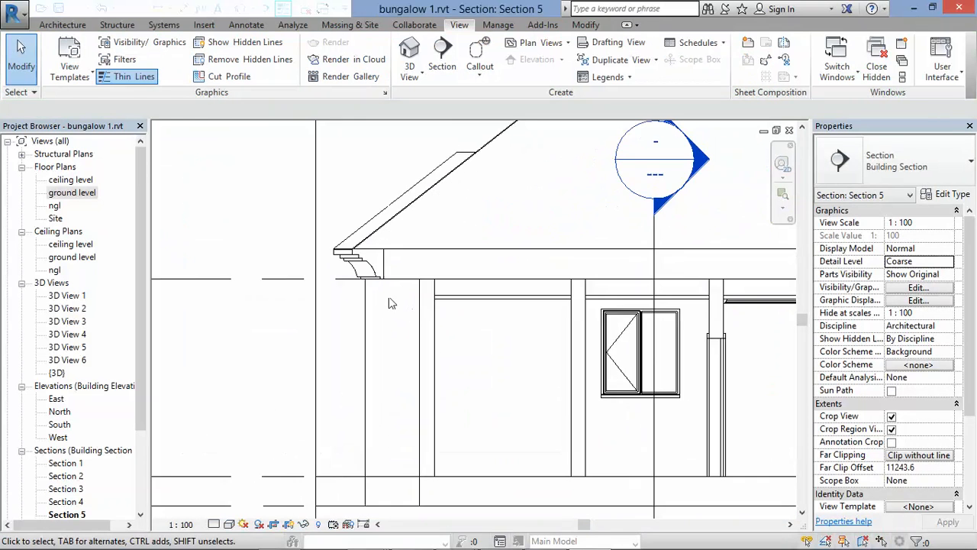
scroll(390, 303, up, 1)
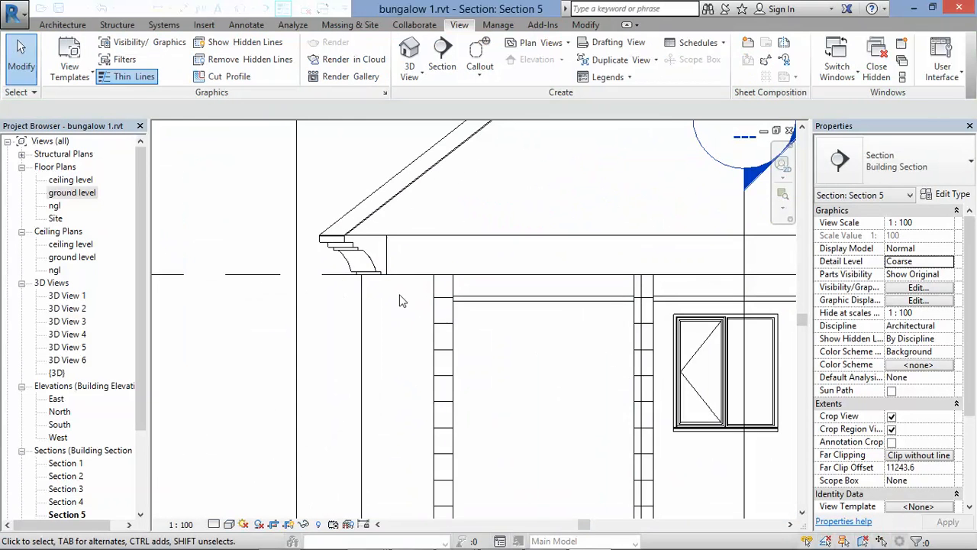
scroll(403, 300, down, 1)
click(249, 10)
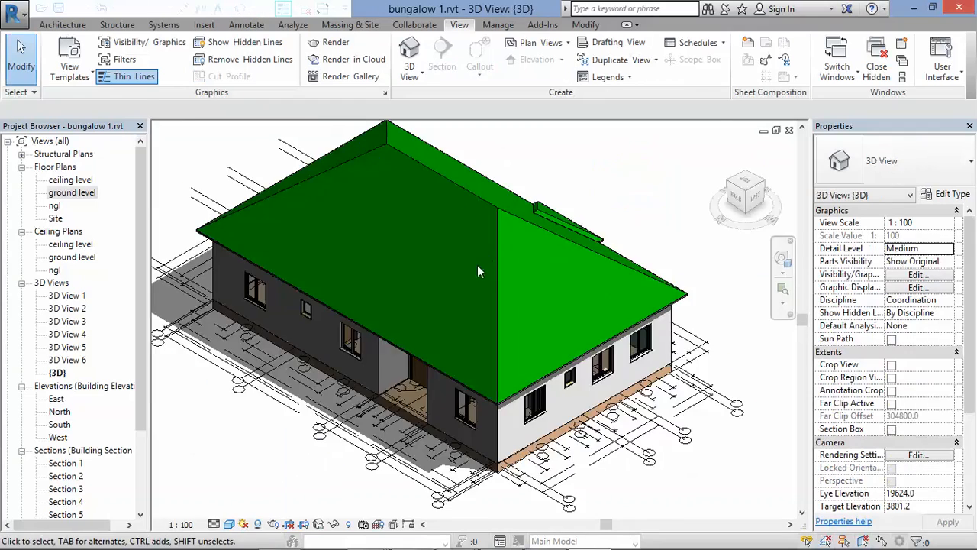
scroll(396, 393, up, 4)
scroll(393, 395, down, 5)
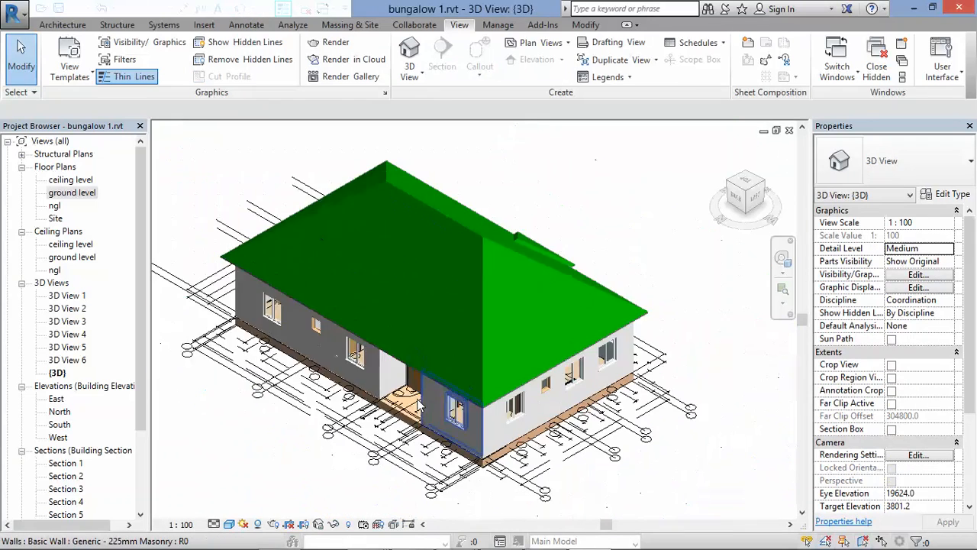
scroll(164, 219, up, 3)
scroll(164, 219, down, 3)
Step: On the ground level plan, sketch a rectangular Plain compound ceiling over the rear porch and set its height offset to 3000
double_click(72, 192)
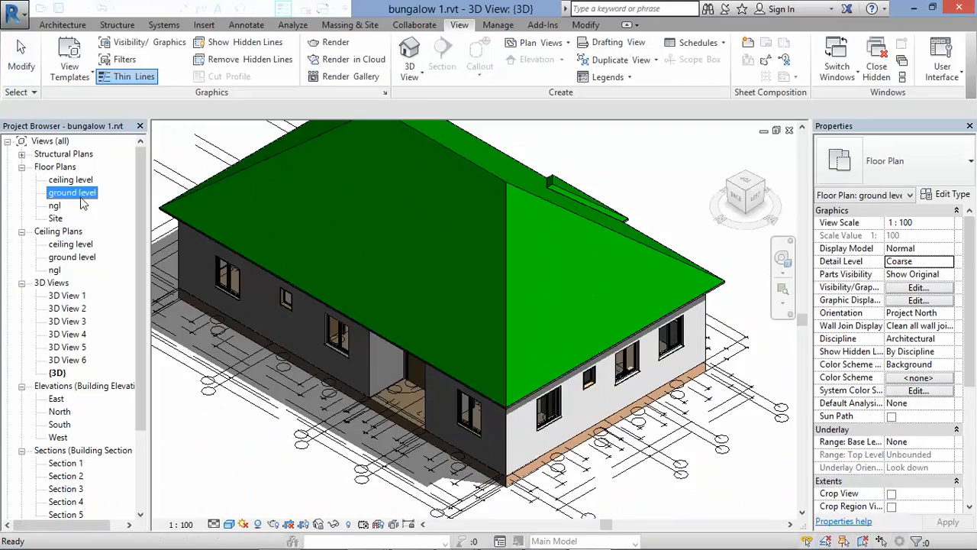
scroll(412, 200, up, 5)
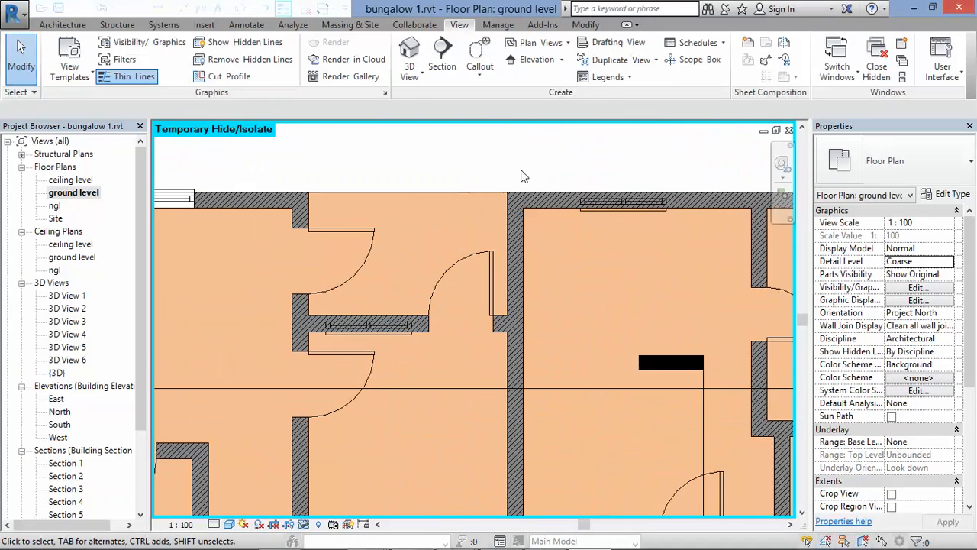
scroll(520, 176, down, 1)
click(85, 26)
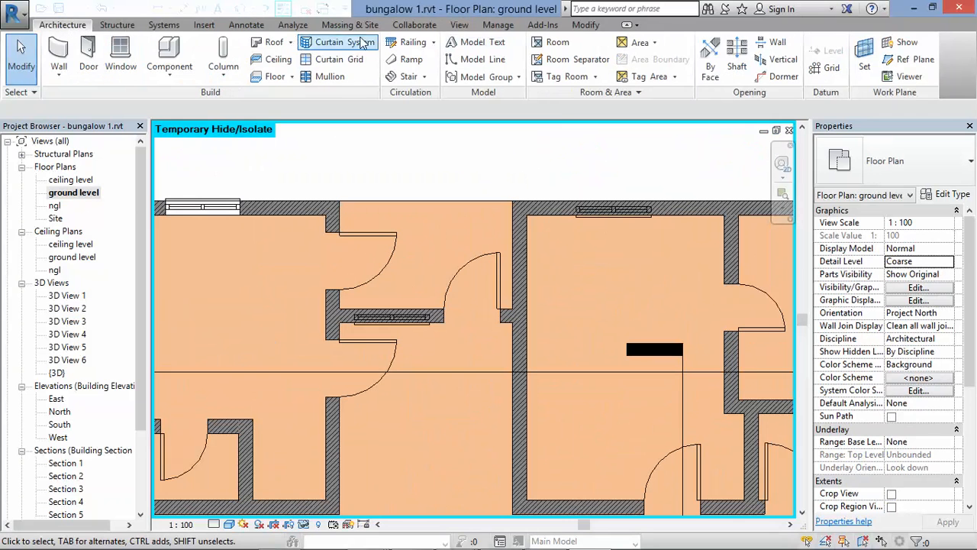
click(288, 68)
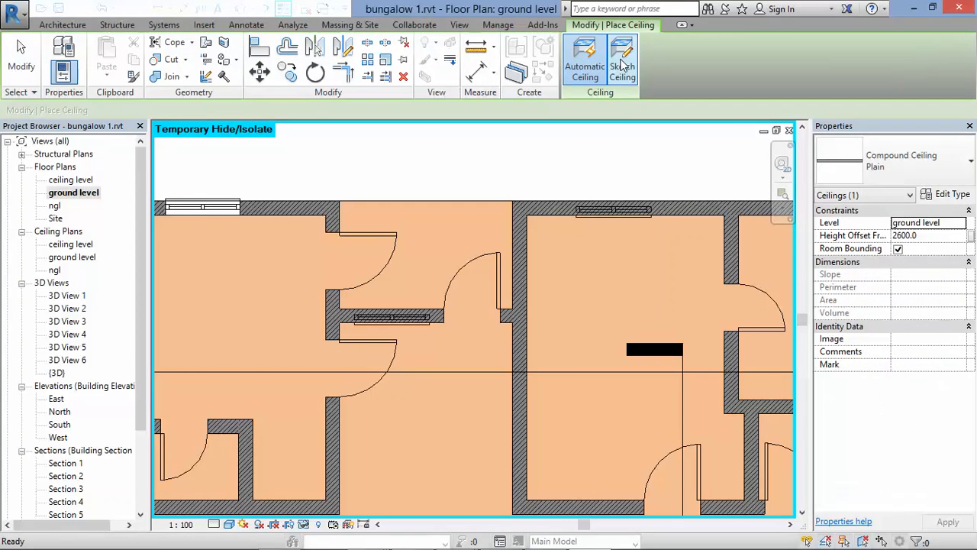
click(623, 60)
click(695, 43)
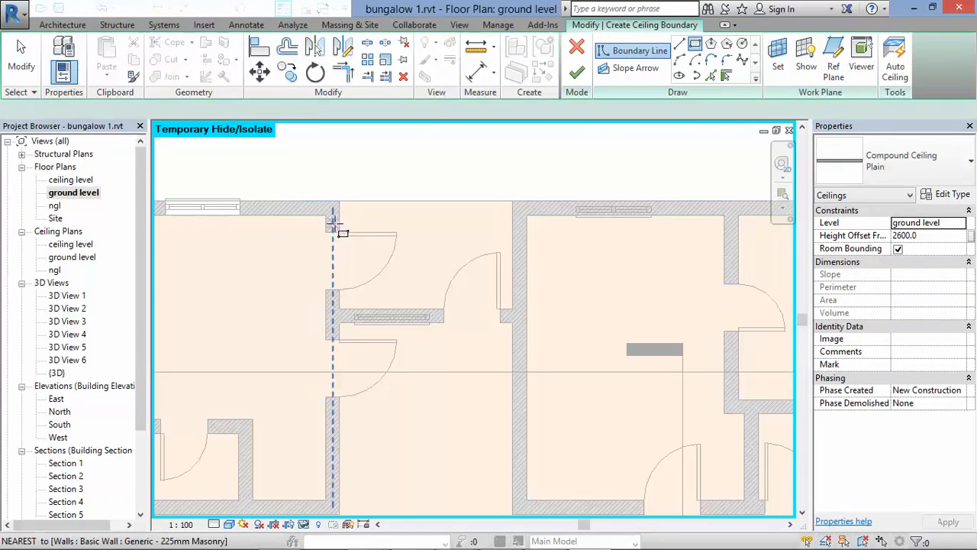
click(340, 202)
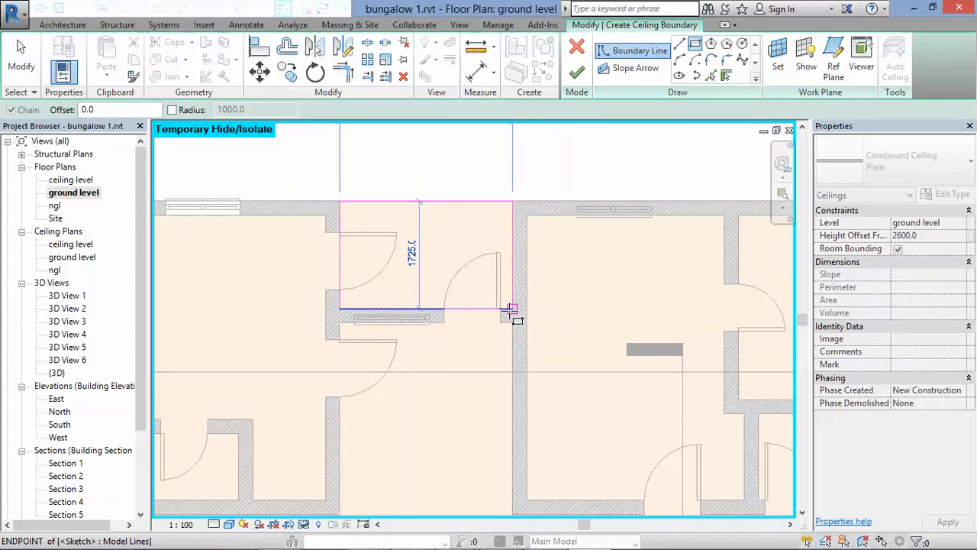
click(510, 310)
click(577, 71)
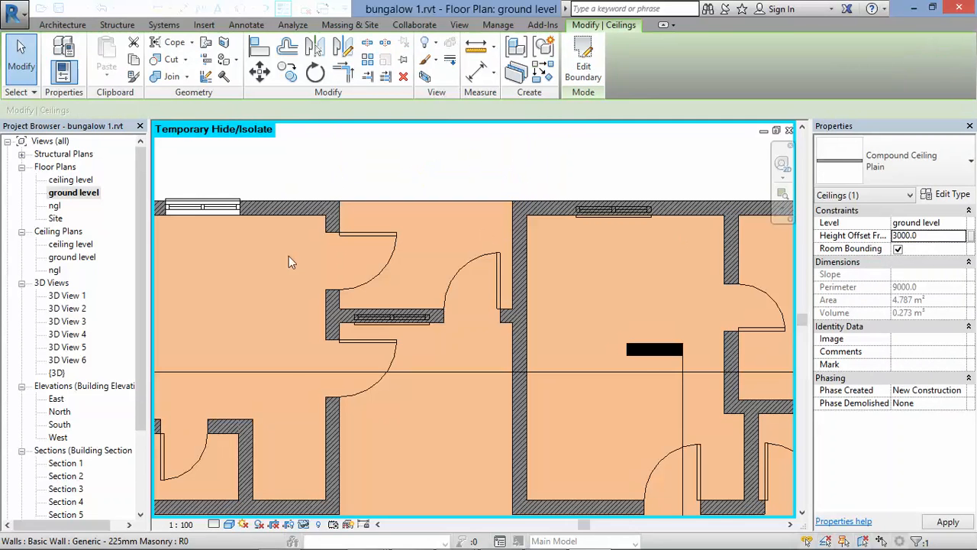
Step: Cut an east-facing section through the rear porch, open its view and select the porch ceiling beside the cornice
scroll(315, 235, down, 3)
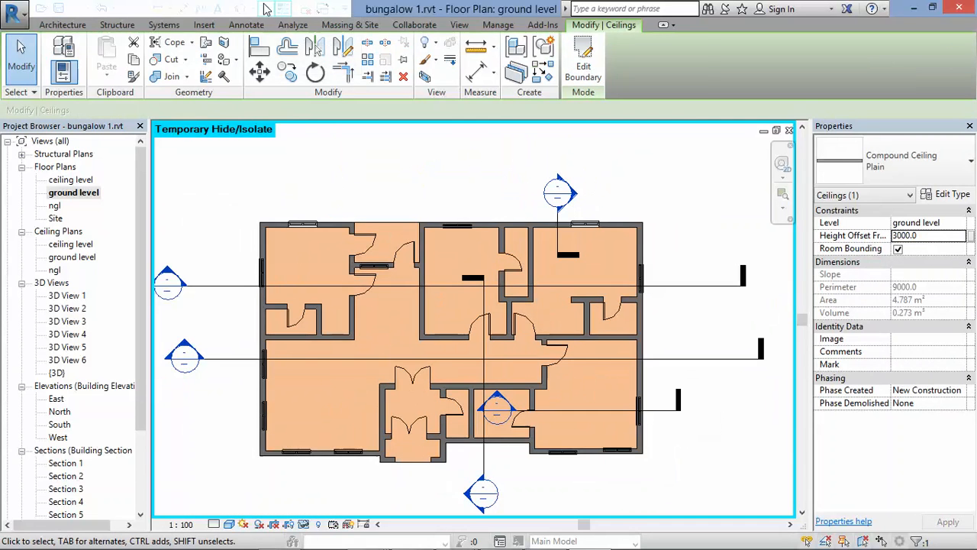
click(264, 8)
scroll(382, 158, up, 2)
click(385, 172)
click(384, 368)
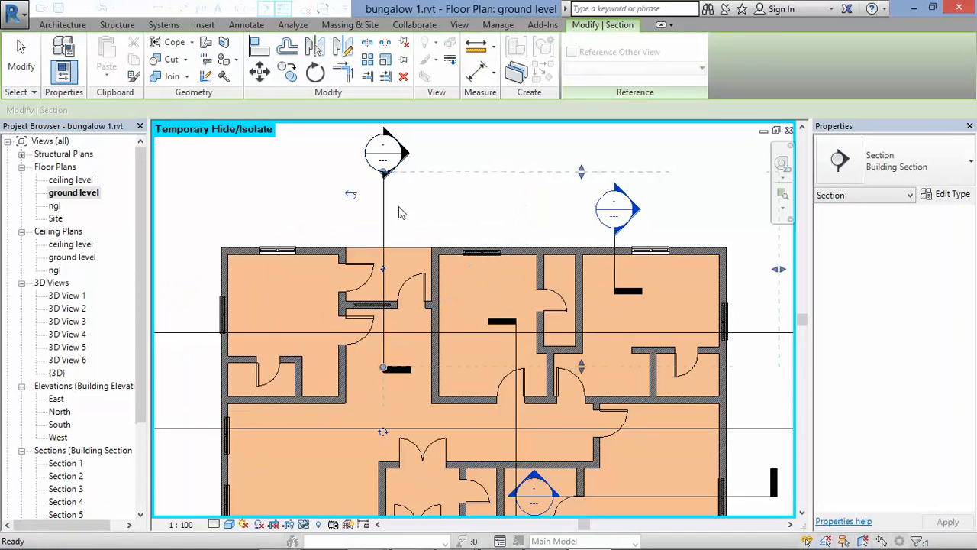
key(Escape)
right_click(384, 178)
click(421, 259)
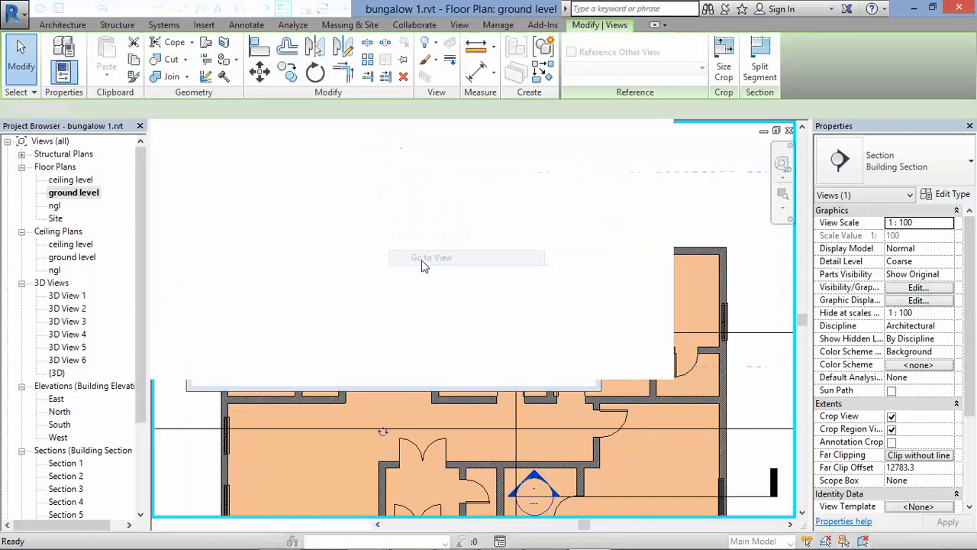
scroll(418, 278, up, 5)
click(413, 295)
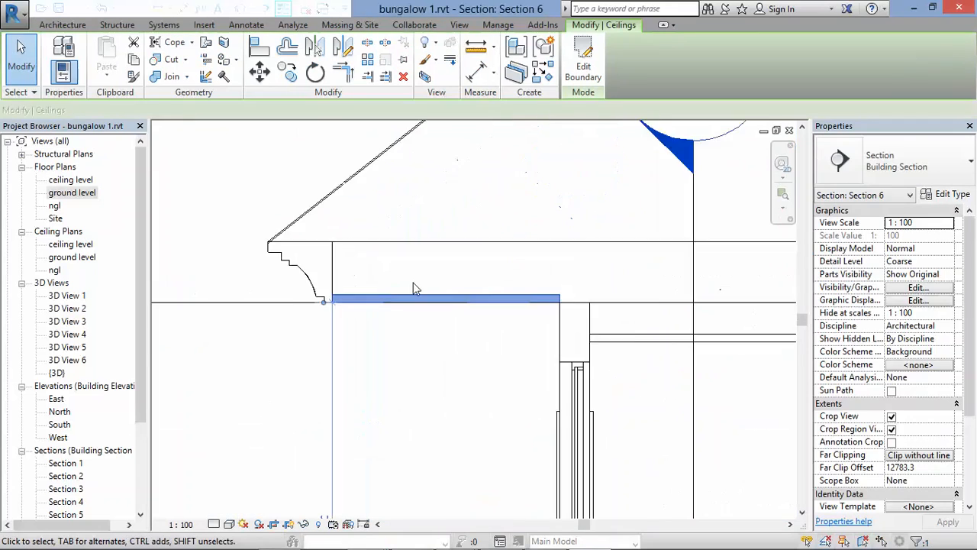
Step: Nudge the rear porch ceiling to a height offset of 3005 beside the cornice's lower edge
scroll(374, 313, up, 2)
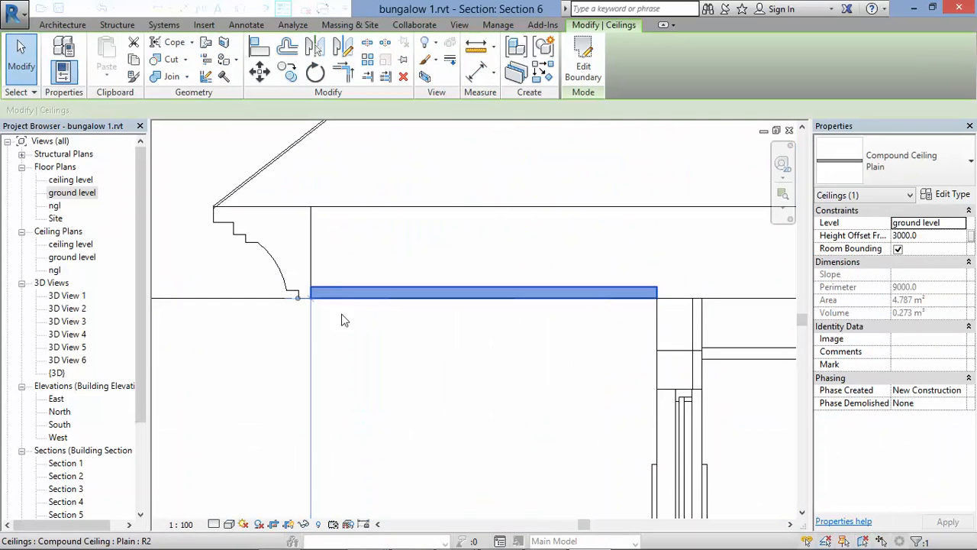
scroll(343, 319, up, 2)
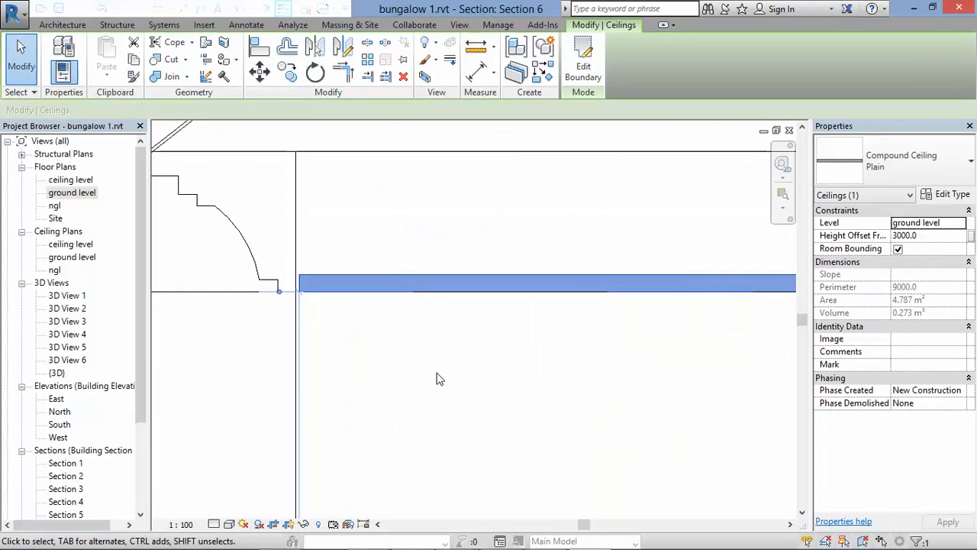
key(Down)
scroll(343, 329, down, 3)
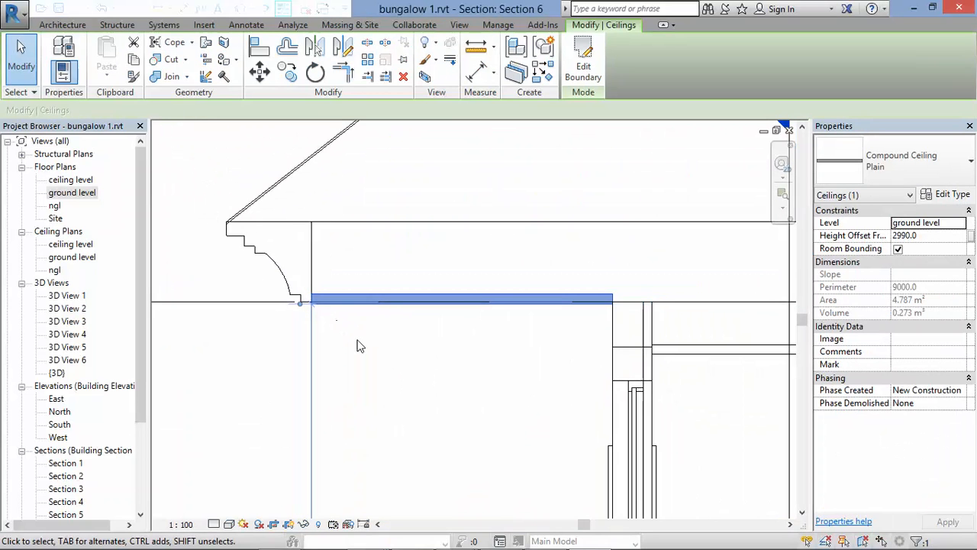
key(Up)
scroll(340, 340, down, 6)
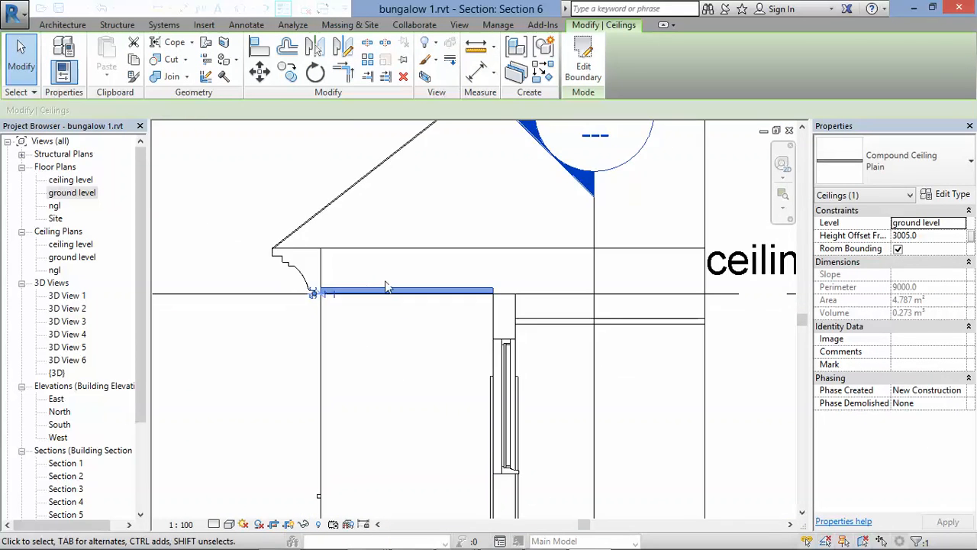
scroll(400, 312, up, 2)
click(399, 313)
Step: Open 3D View 6 and examine the cornice and the rear porch ceiling from below
double_click(66, 360)
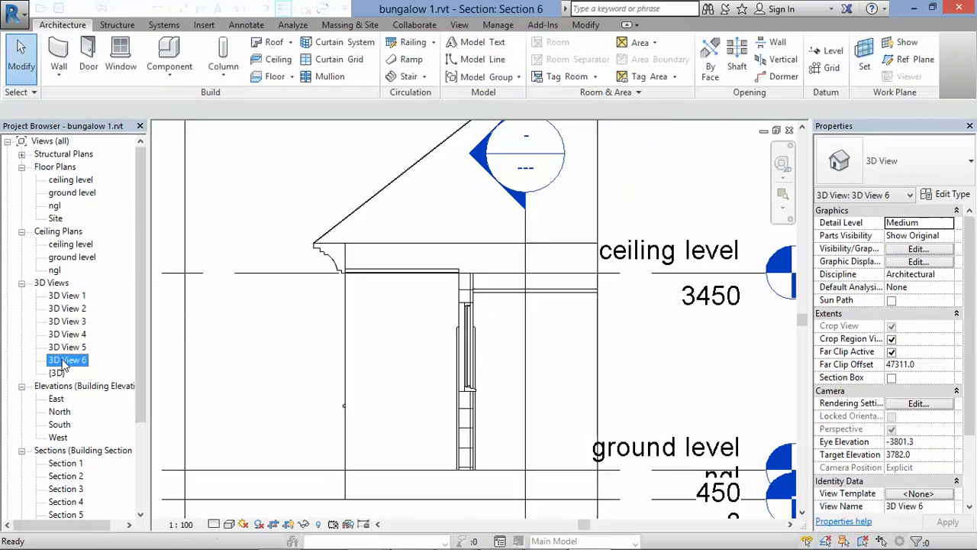
scroll(711, 275, up, 6)
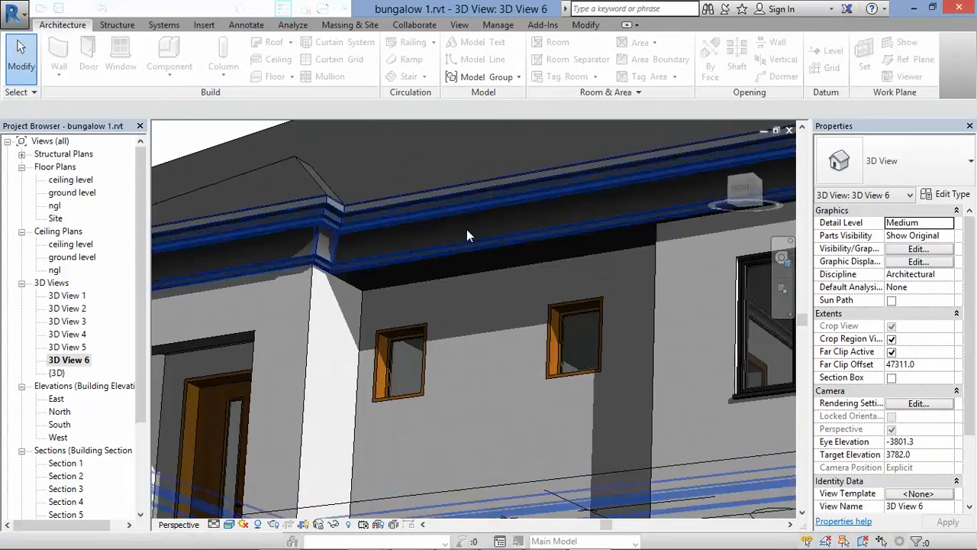
scroll(464, 231, down, 3)
click(784, 258)
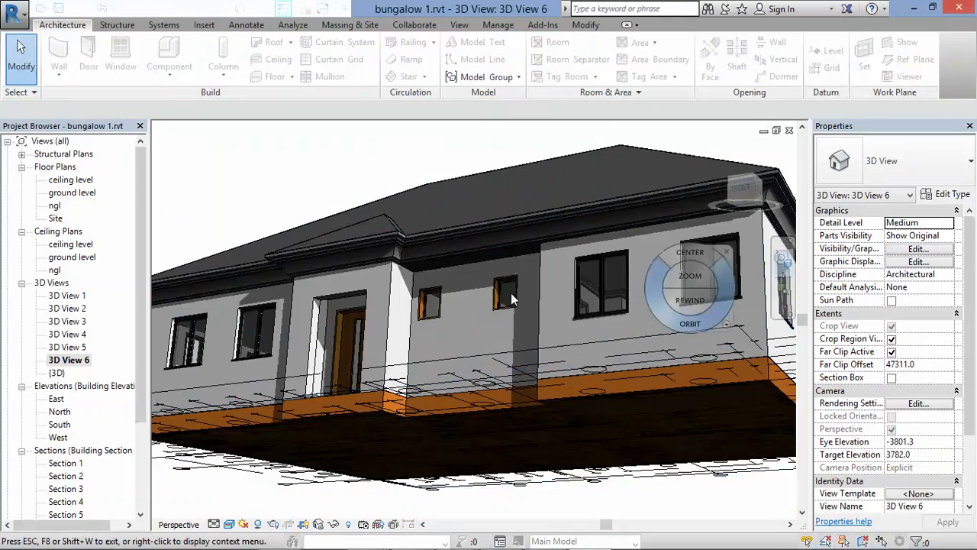
drag(493, 306, 741, 313)
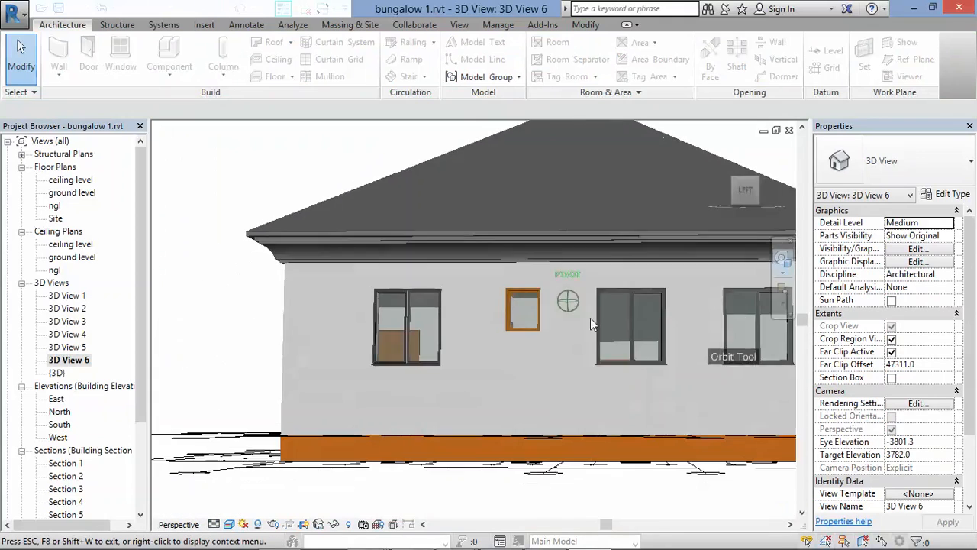
drag(491, 318, 612, 305)
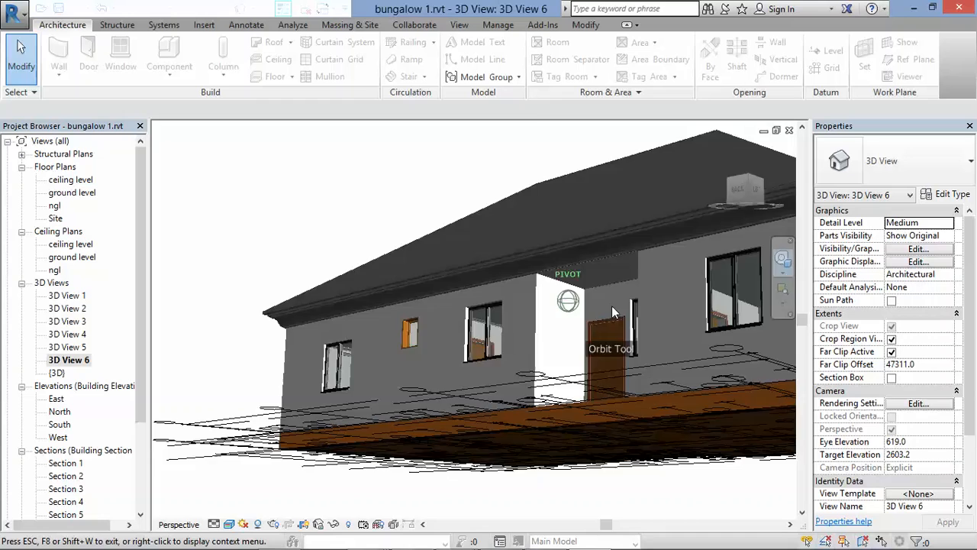
scroll(645, 245, up, 4)
key(Escape)
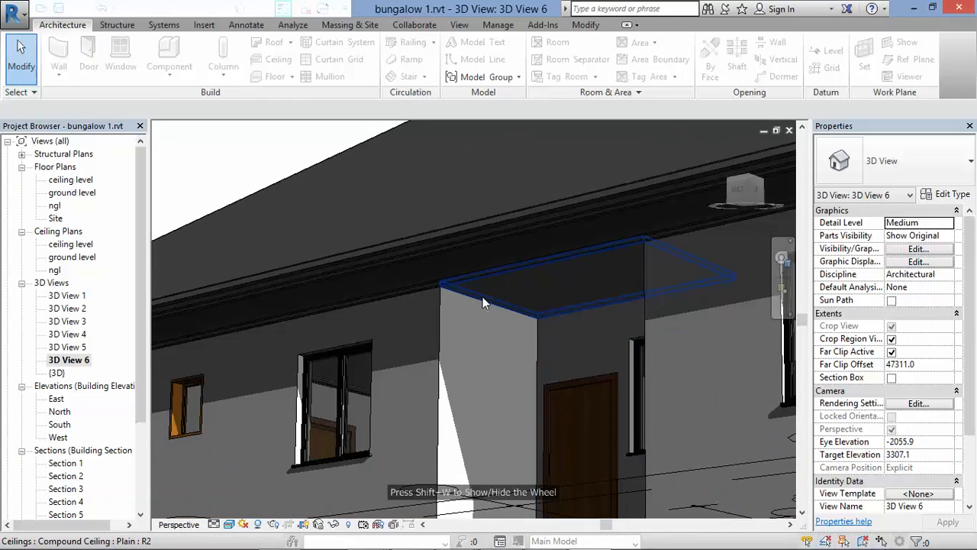
click(483, 296)
scroll(405, 287, down, 6)
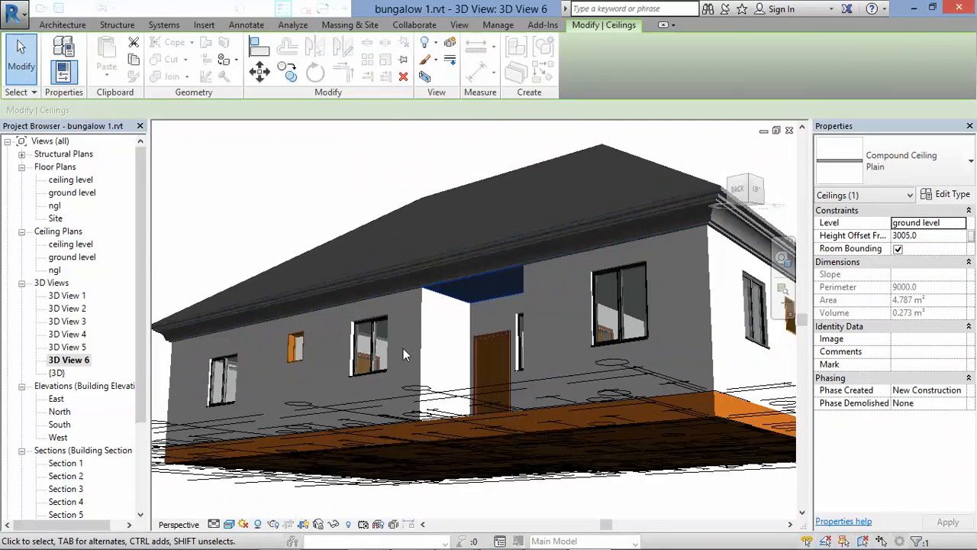
key(Escape)
scroll(495, 361, up, 2)
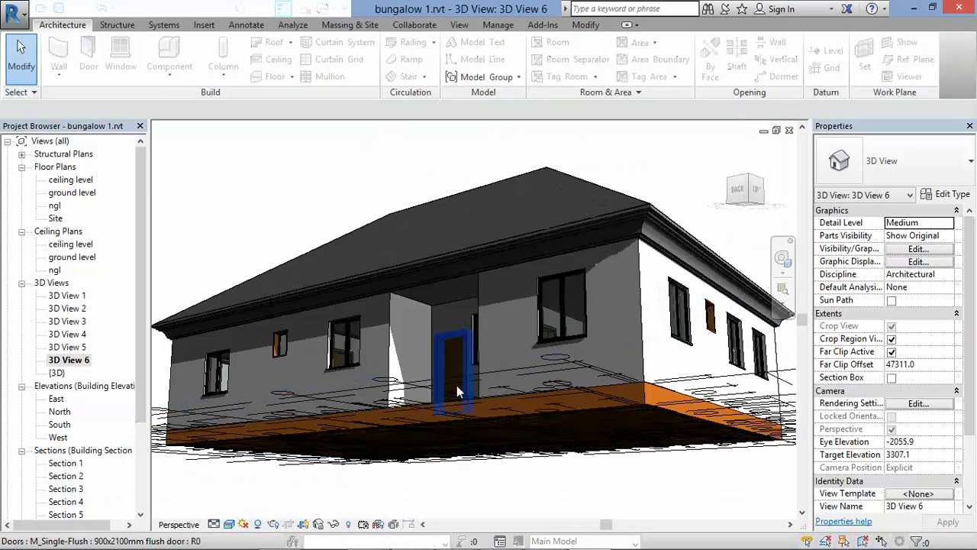
Step: Orbit round to the bungalow's front, and inspect the whole roof and walls from the home view
click(783, 266)
drag(757, 338, 527, 325)
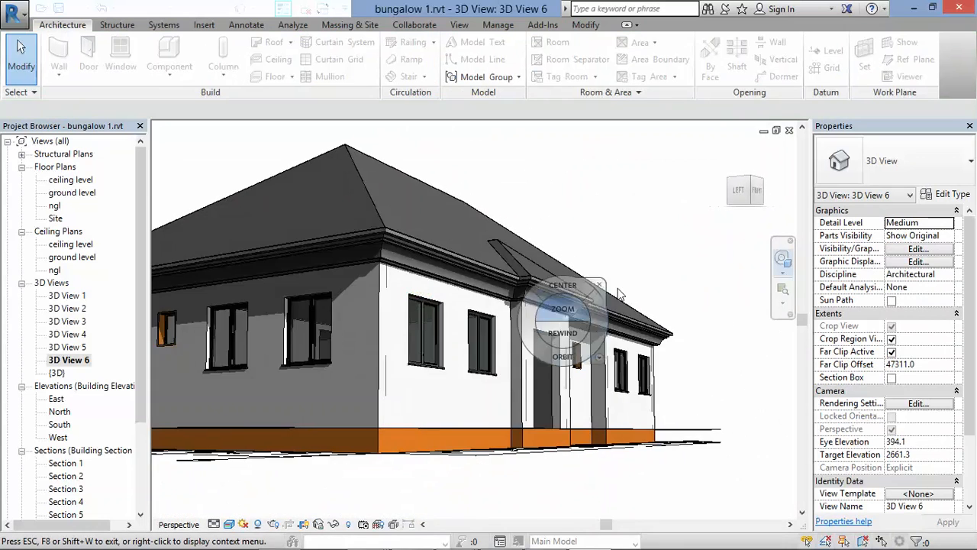
click(606, 283)
click(720, 150)
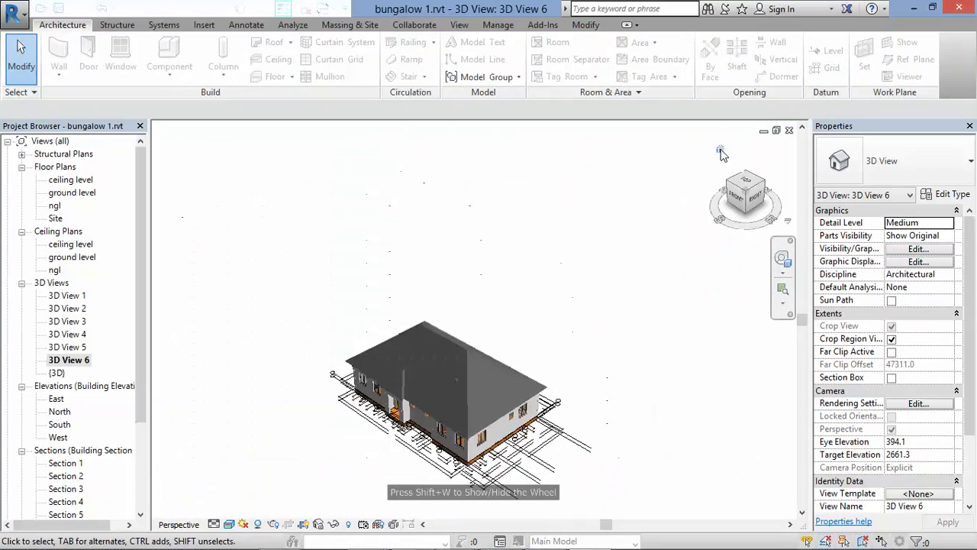
scroll(556, 432, up, 5)
scroll(500, 367, up, 3)
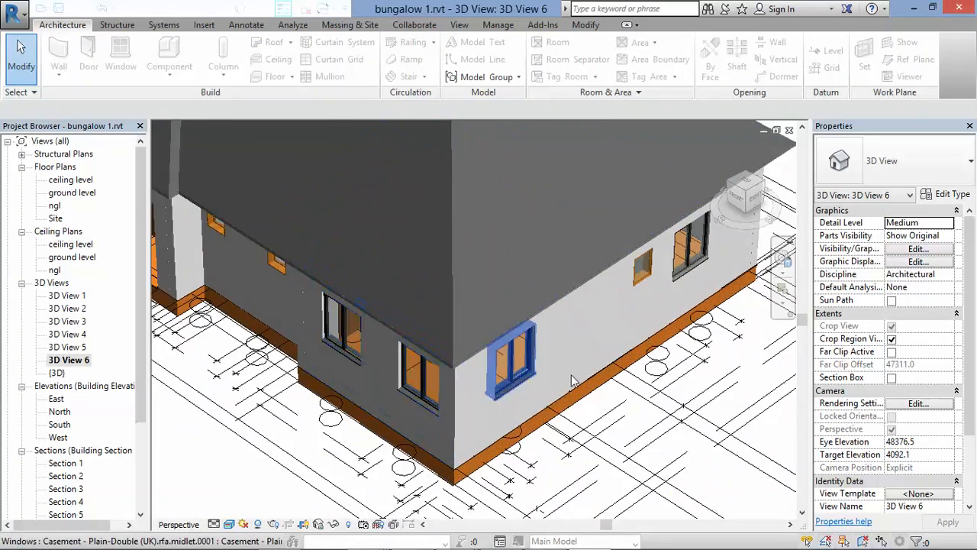
scroll(572, 380, down, 5)
scroll(526, 390, up, 4)
click(473, 442)
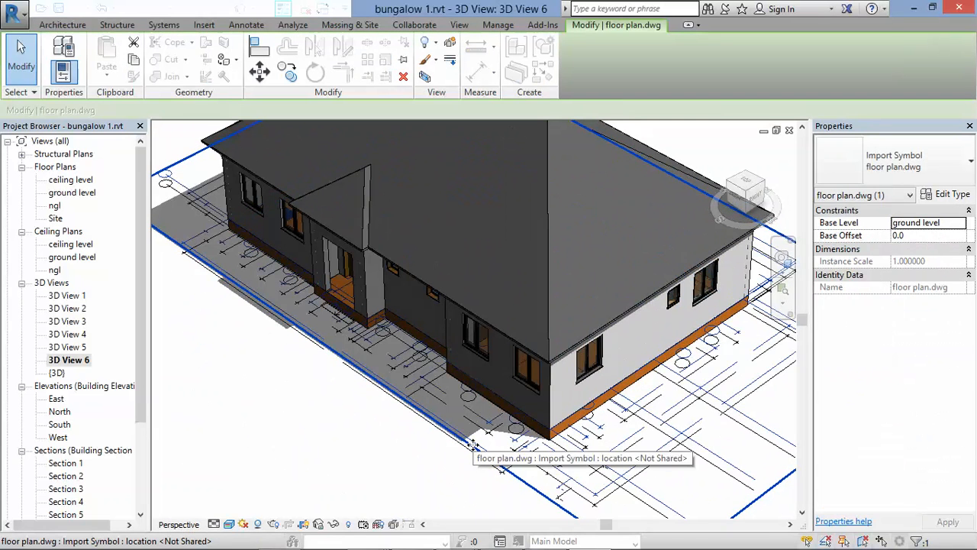
key(Escape)
scroll(479, 230, down, 4)
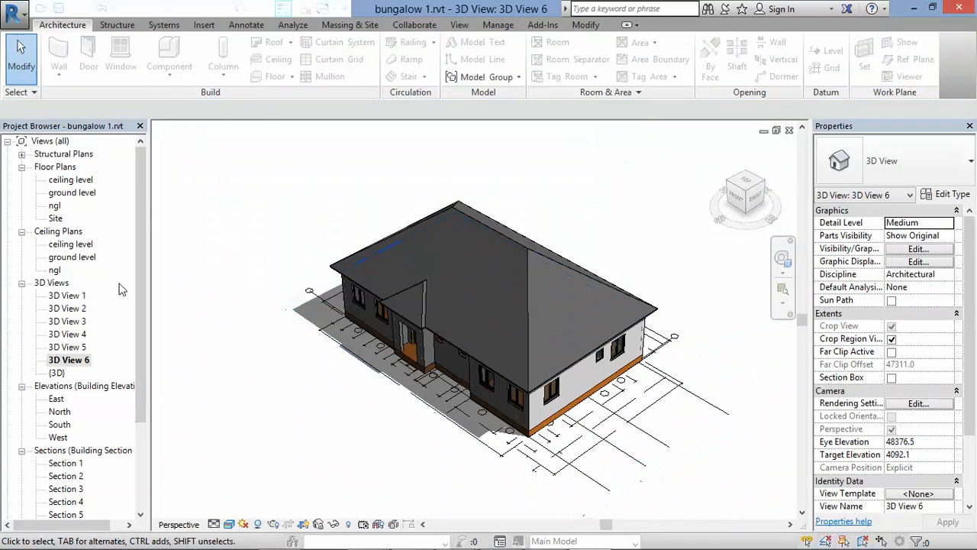
Step: On the south elevation, draw a new level across the main roof at elevation 6750
double_click(72, 194)
scroll(456, 266, down, 3)
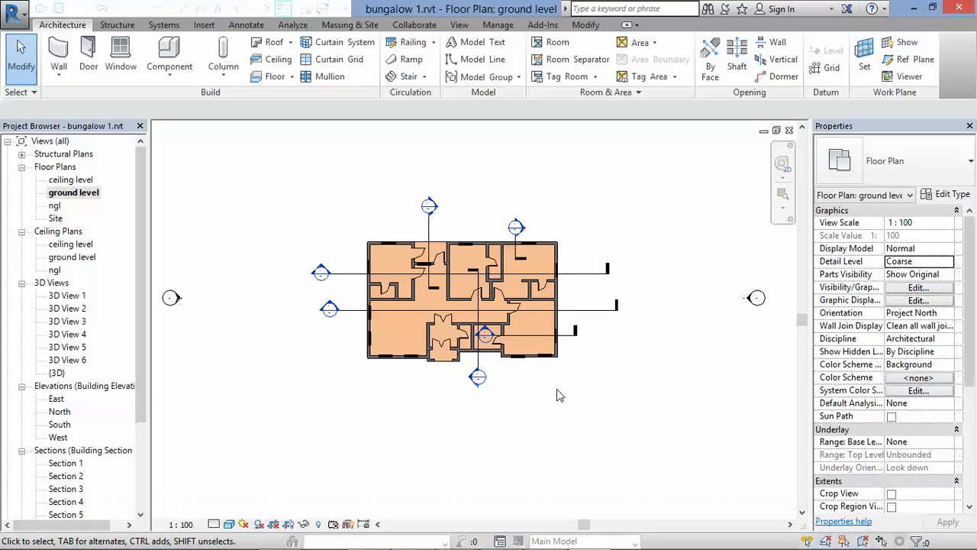
double_click(74, 181)
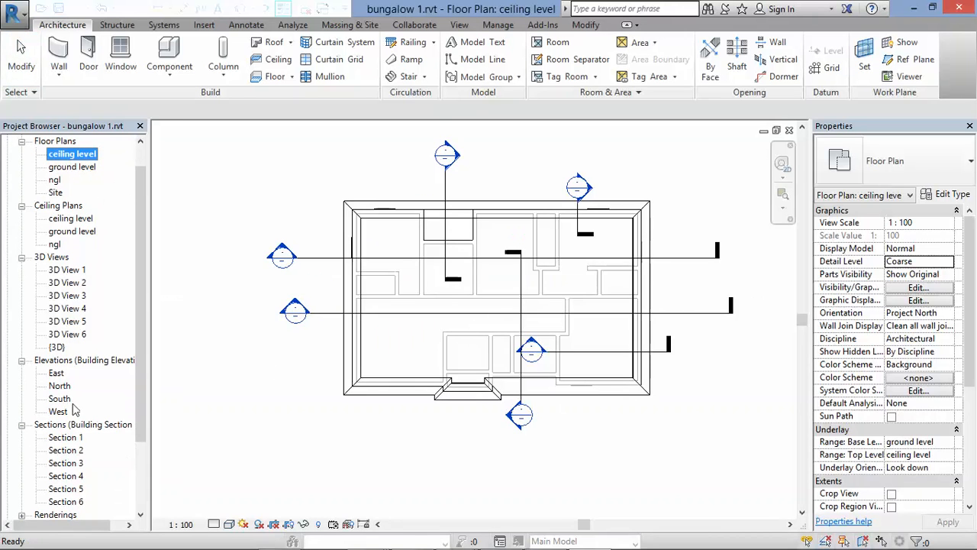
double_click(63, 399)
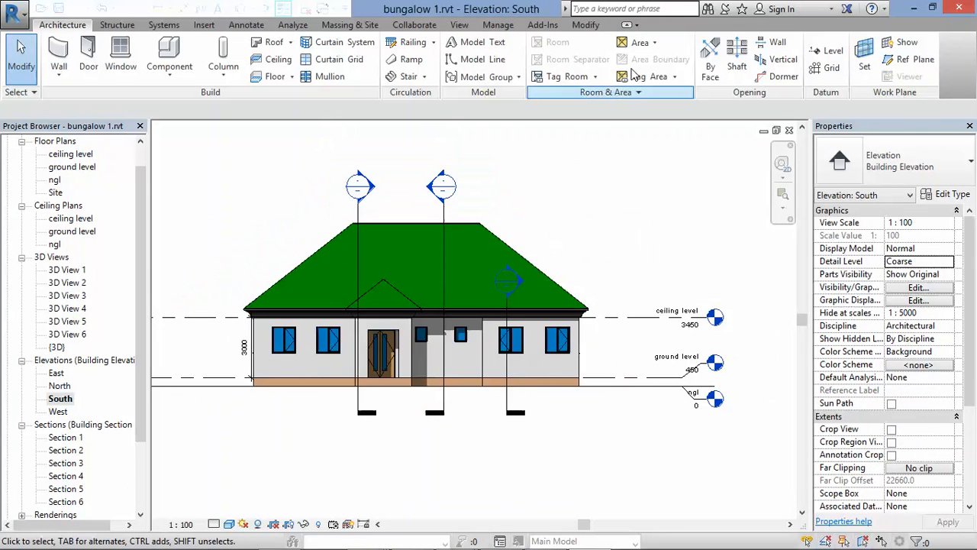
click(831, 52)
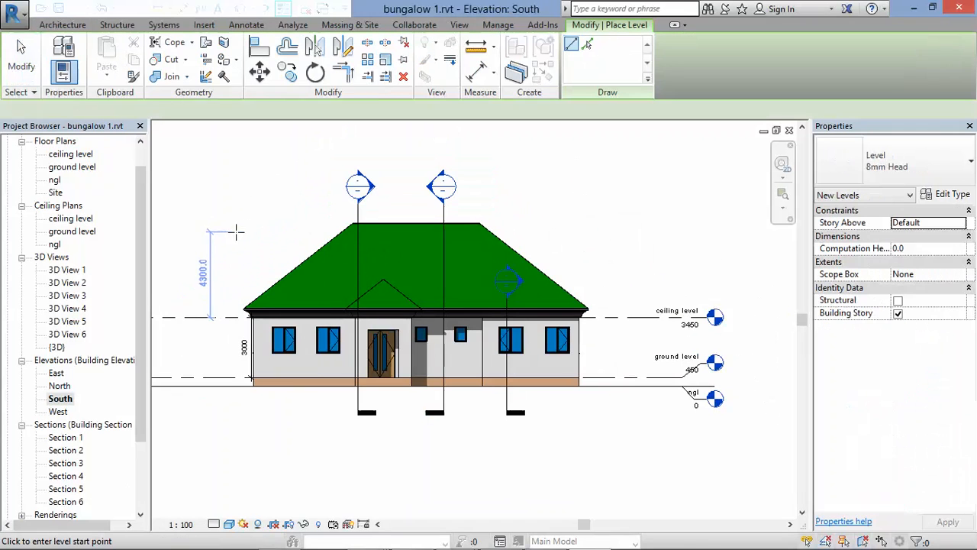
click(187, 252)
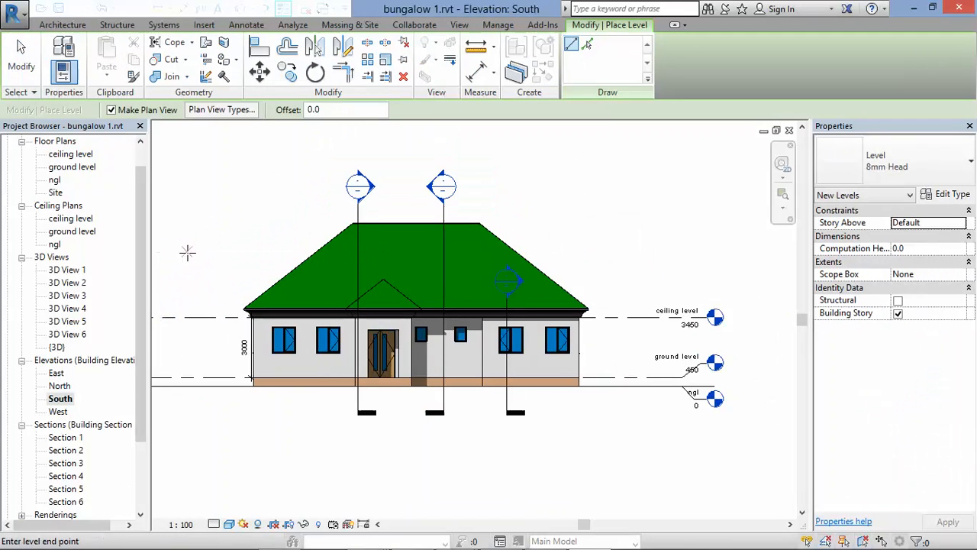
click(682, 251)
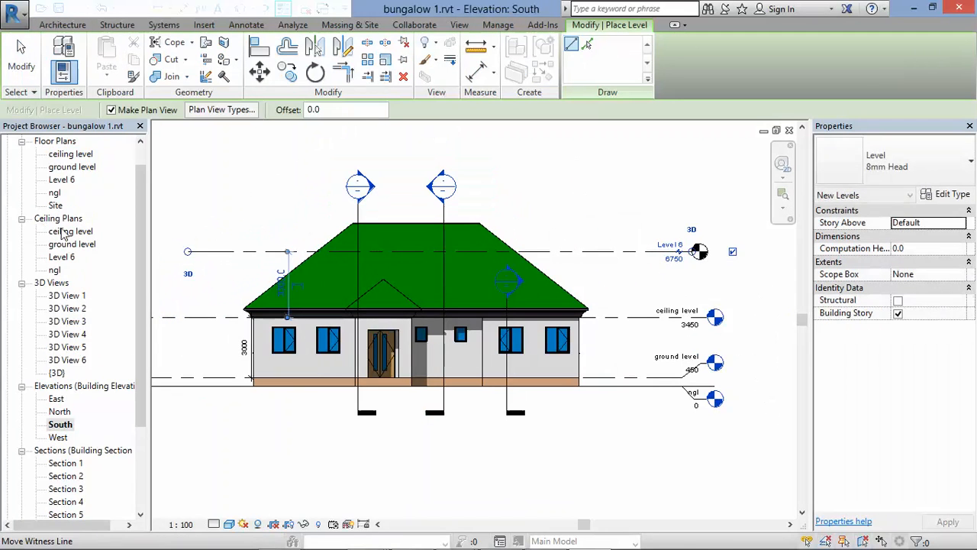
Step: Check the new level's floor plan, raise the level above the roof ridge to elevation 8650 and view its plan again
double_click(61, 180)
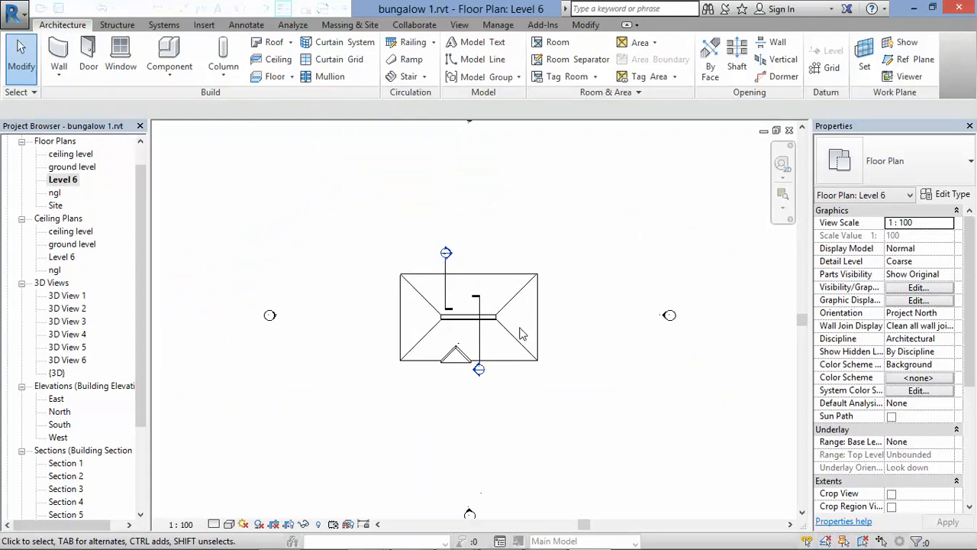
double_click(50, 425)
click(545, 277)
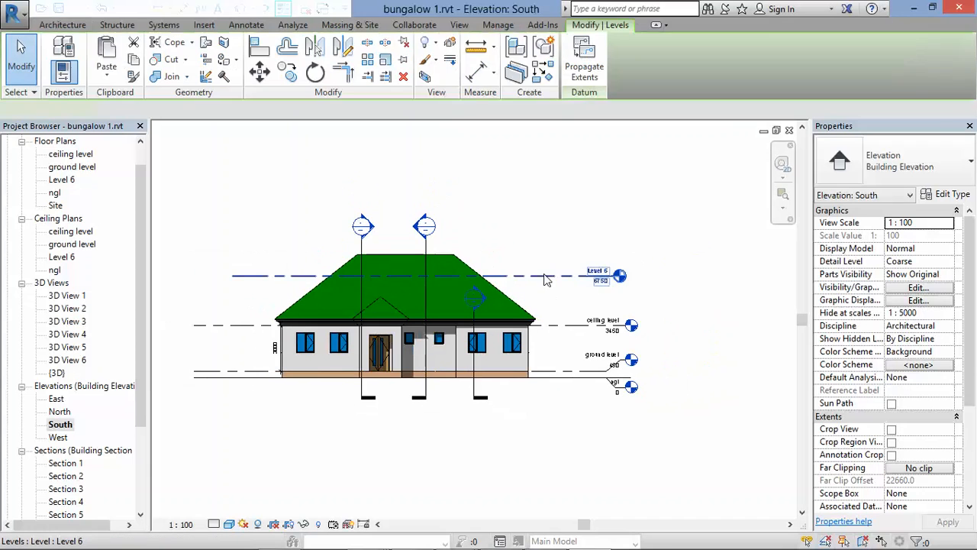
mouse_move(545, 277)
mouse_down()
mouse_move(524, 234)
mouse_move(538, 268)
mouse_up()
double_click(63, 180)
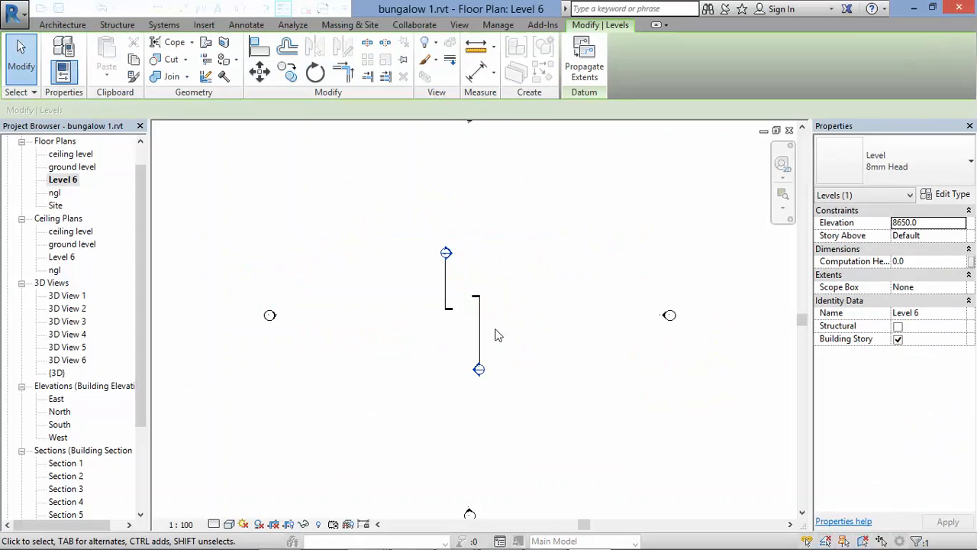
Step: Move the upper level on the south elevation to 7650, just below the roof ridge, and open its floor plan
double_click(61, 424)
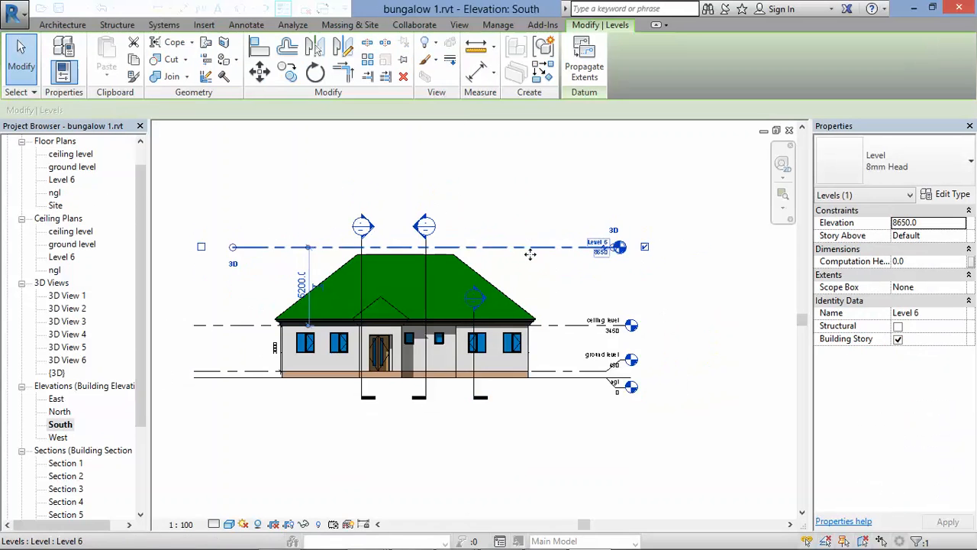
mouse_move(530, 254)
mouse_down()
mouse_move(527, 277)
mouse_move(538, 262)
mouse_up()
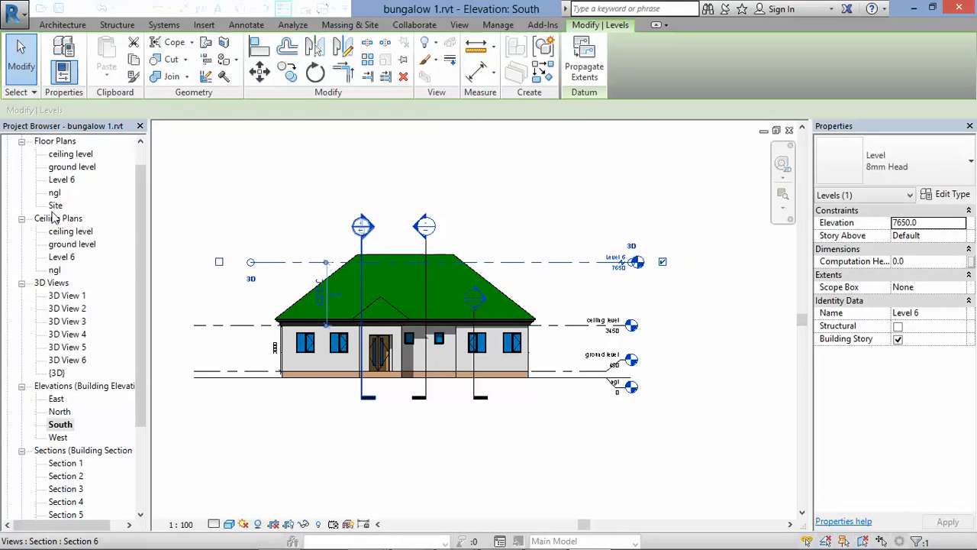
double_click(59, 180)
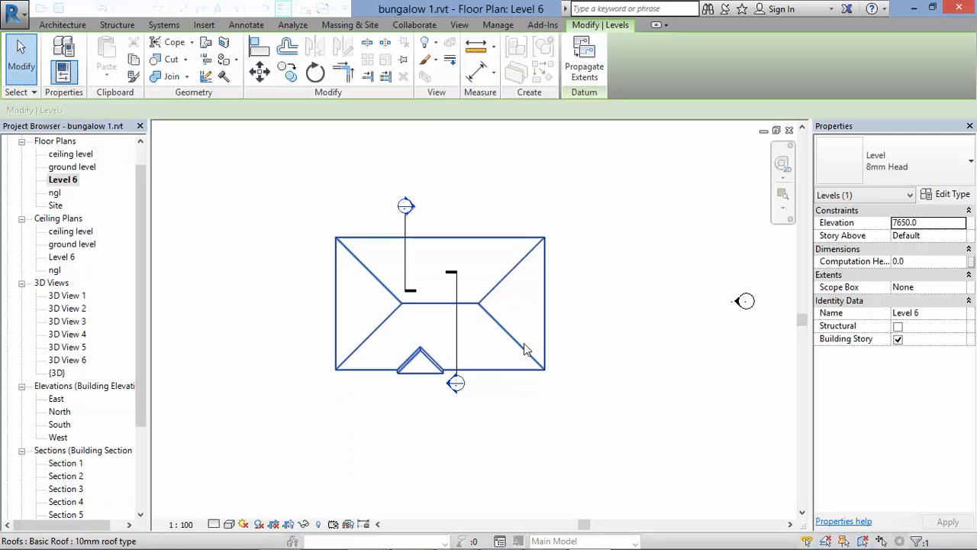
Step: On the south elevation, draw a second level across the roof at elevation 7150, just below the 7650 level, and select it
double_click(60, 424)
scroll(504, 263, up, 4)
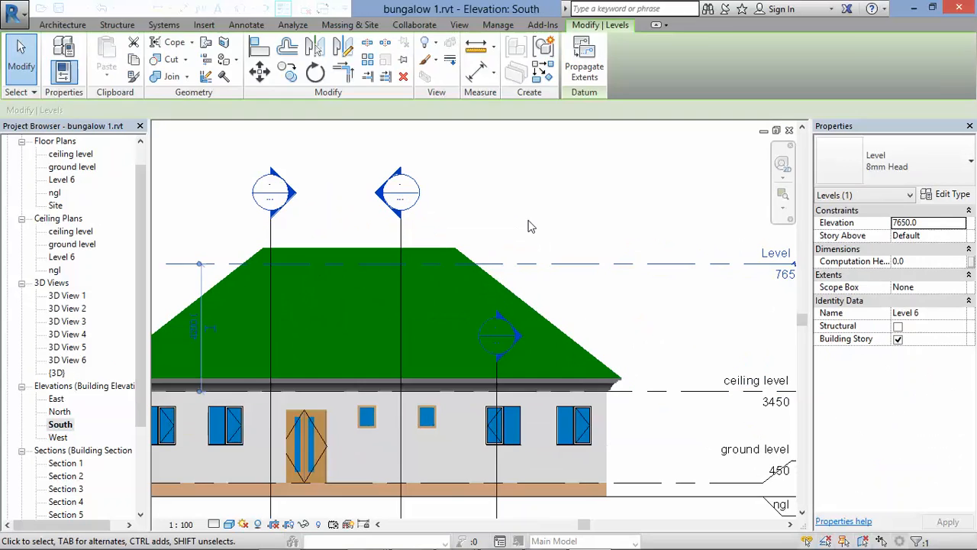
click(514, 262)
scroll(526, 260, down, 3)
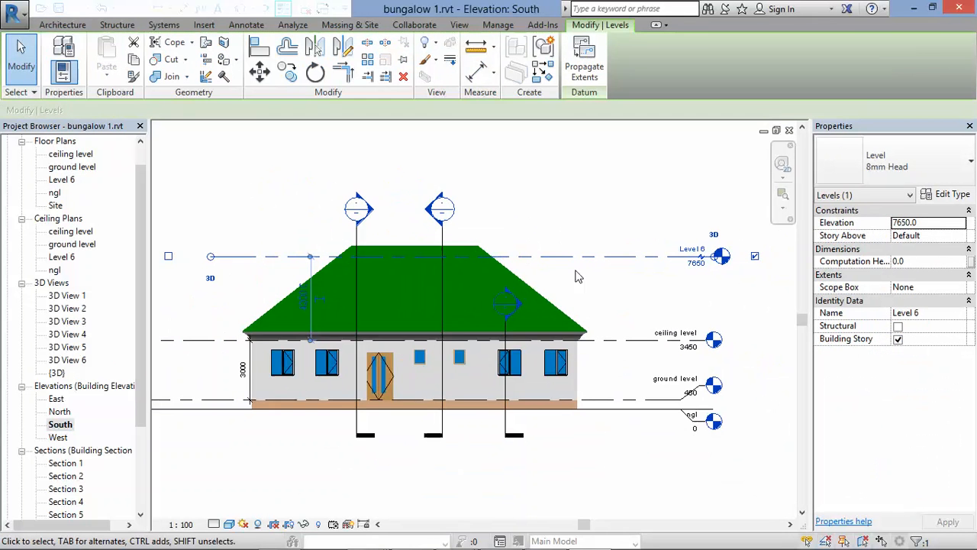
click(63, 25)
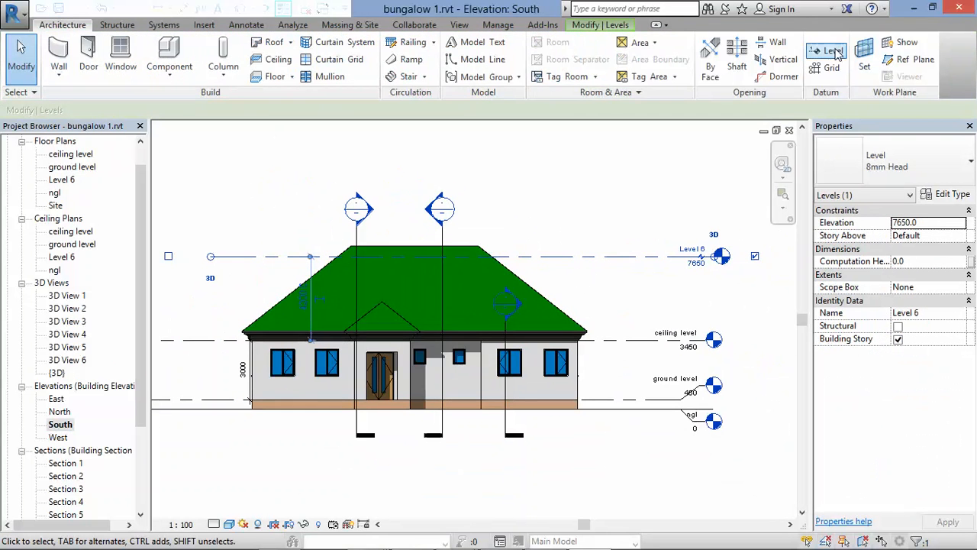
scroll(359, 279, up, 2)
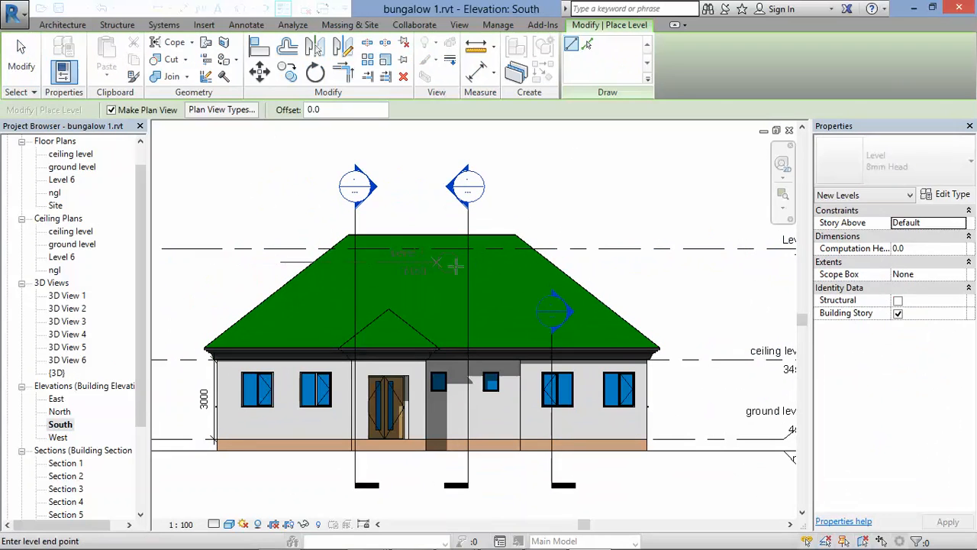
click(667, 262)
key(Escape)
key(Escape)
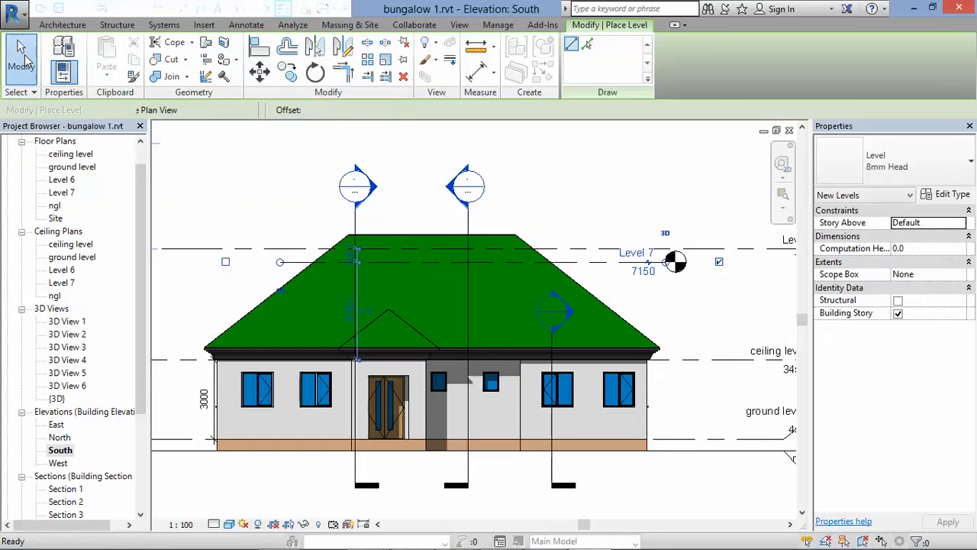
click(595, 262)
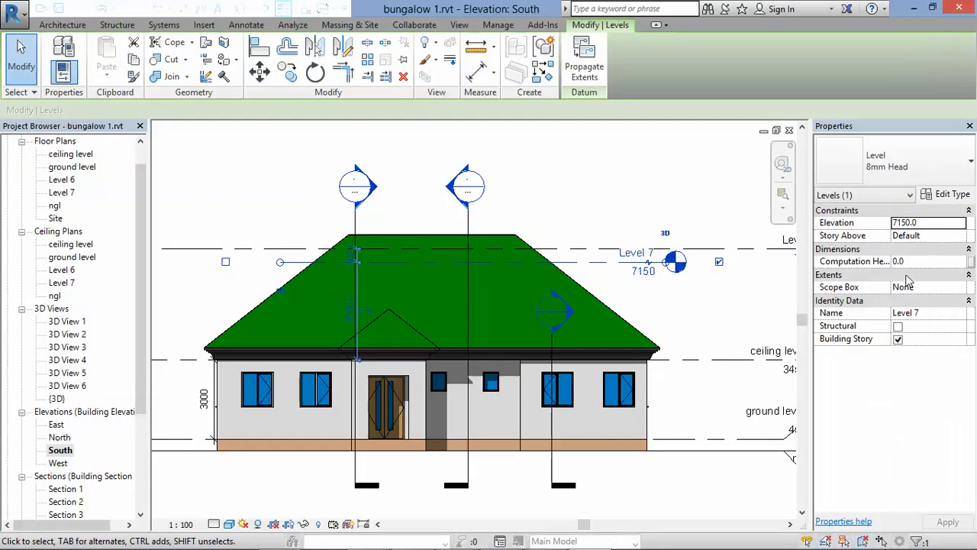
Step: Cut off the main hip roof at Level 7 by setting that level as its cutoff level
click(730, 309)
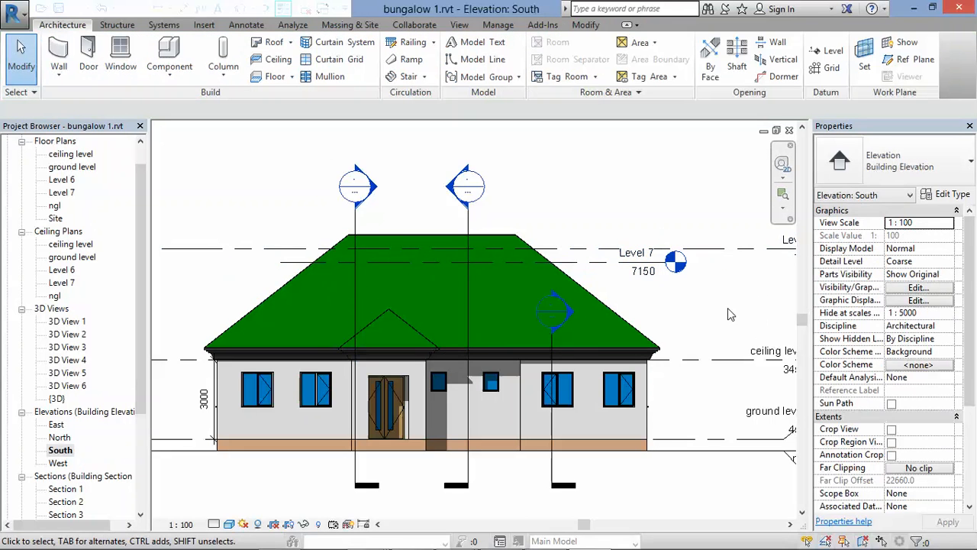
click(507, 242)
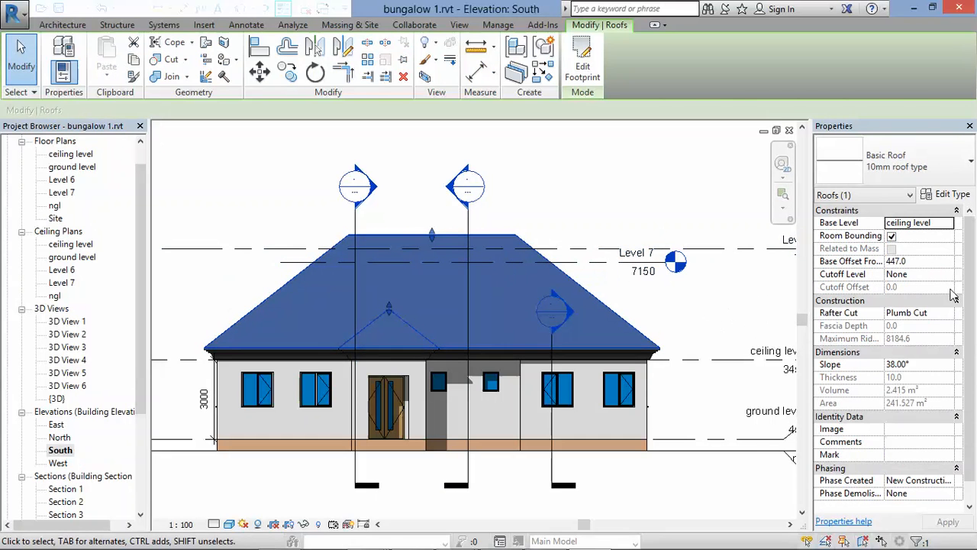
click(943, 276)
click(948, 275)
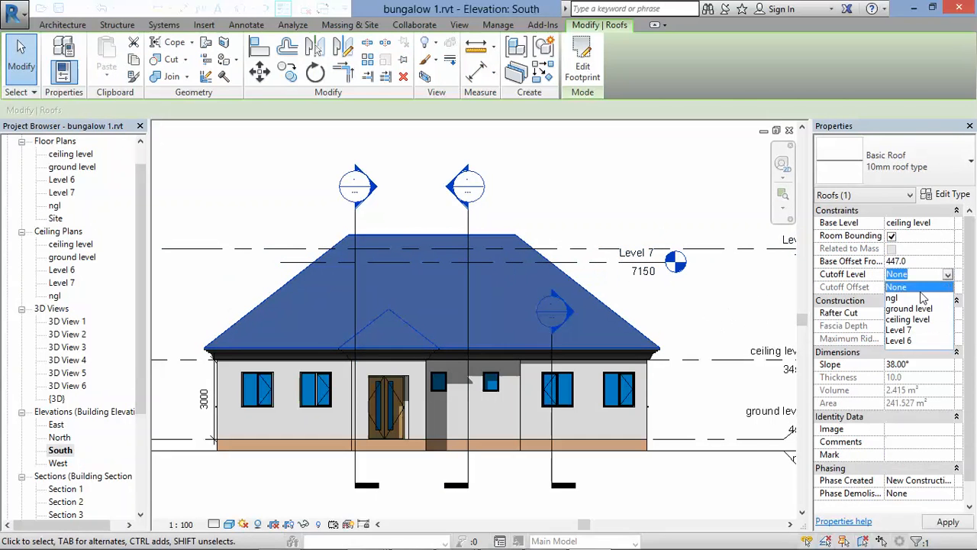
click(901, 330)
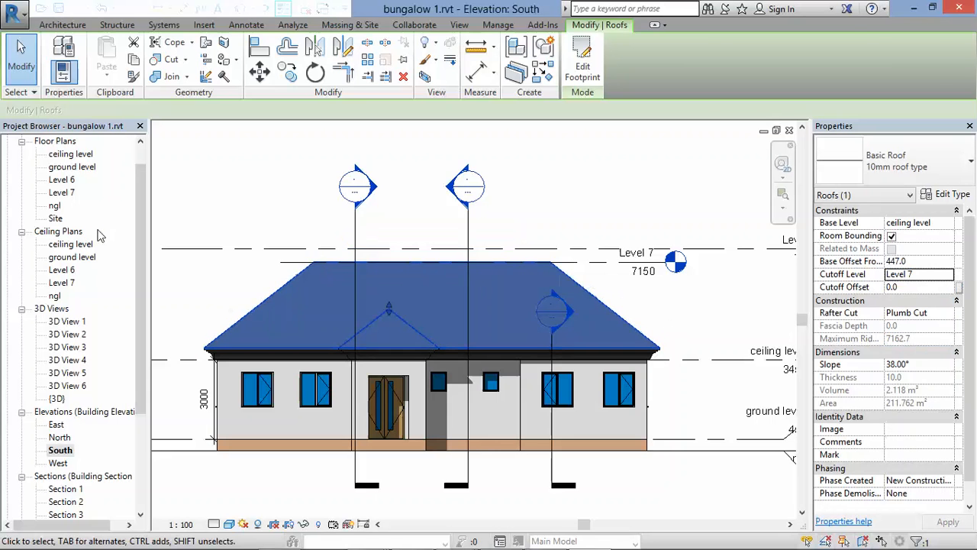
Step: On the Level 7 floor plan, sketch a rectangular roof footprint about 8966 by 2616 mm exactly over the opening in the main roof
double_click(58, 192)
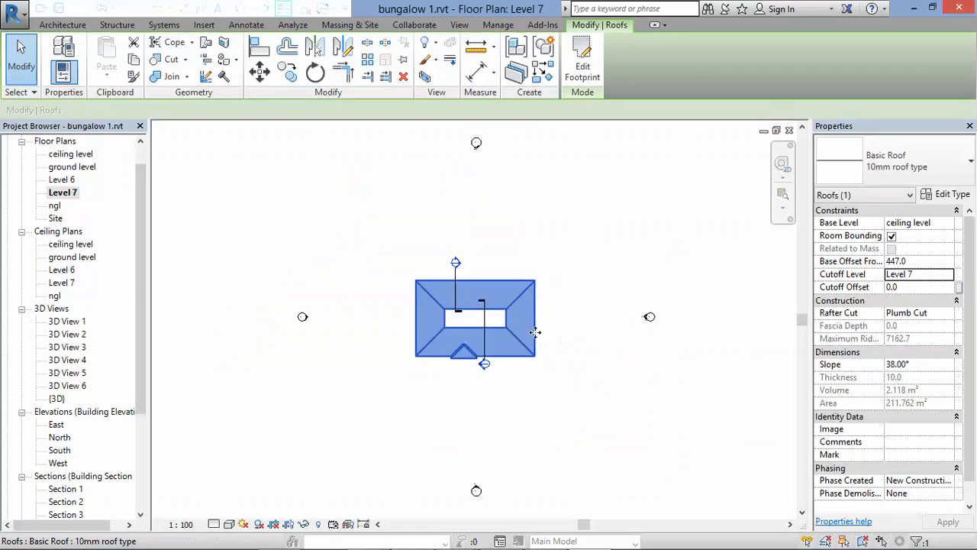
scroll(419, 313, up, 3)
scroll(382, 317, down, 2)
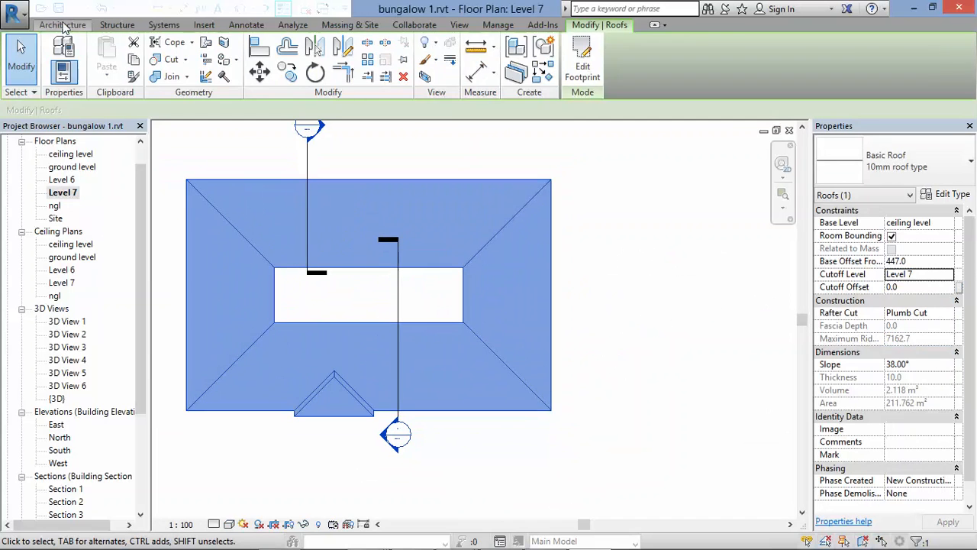
click(63, 25)
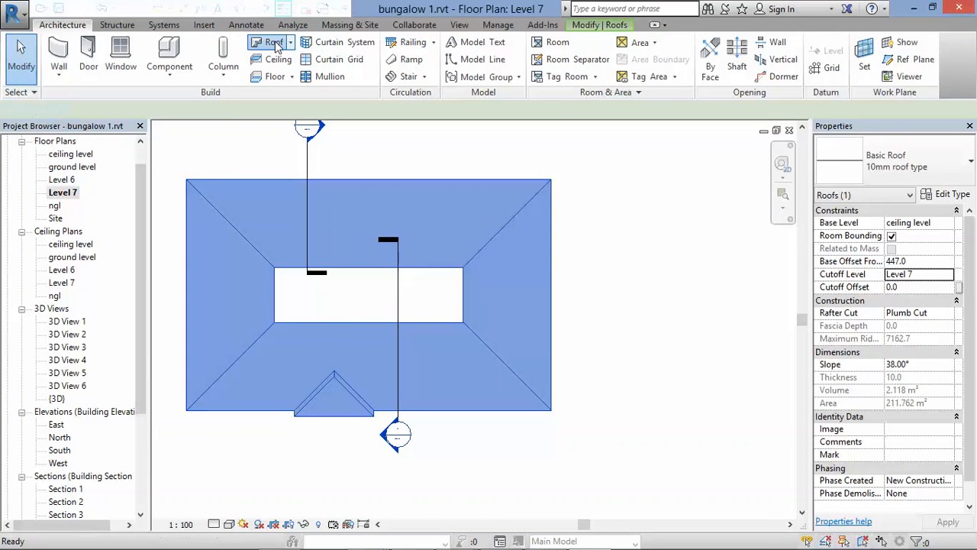
click(273, 42)
click(695, 44)
scroll(269, 277, up, 2)
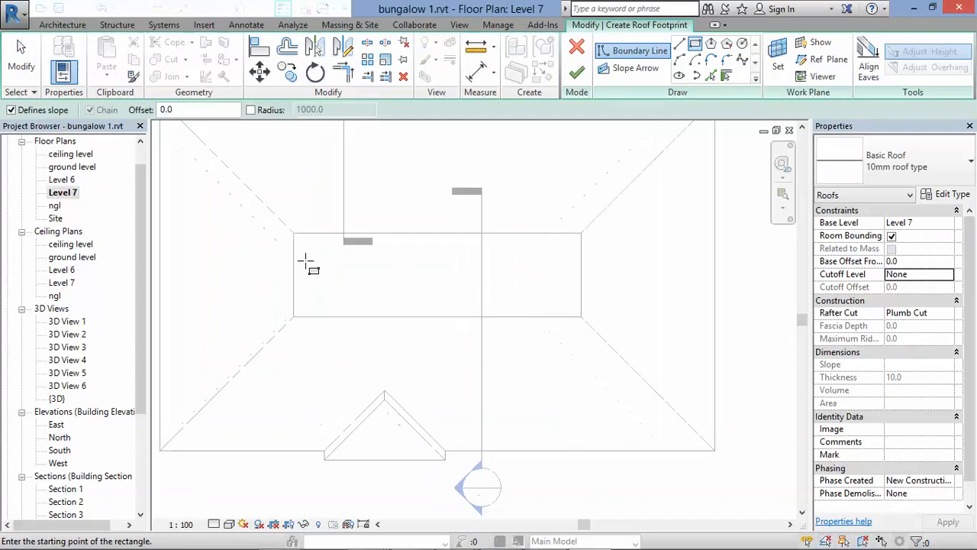
click(294, 232)
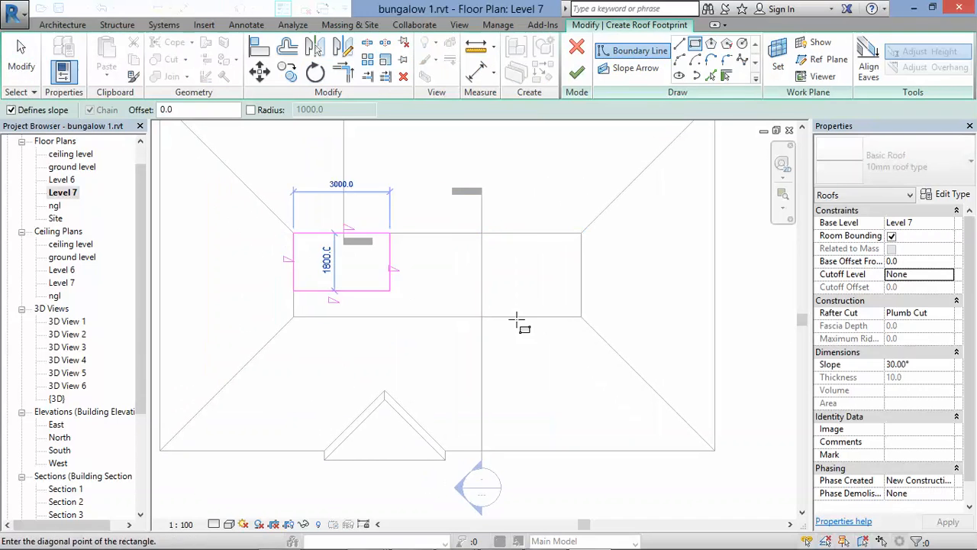
click(581, 316)
key(Escape)
key(Escape)
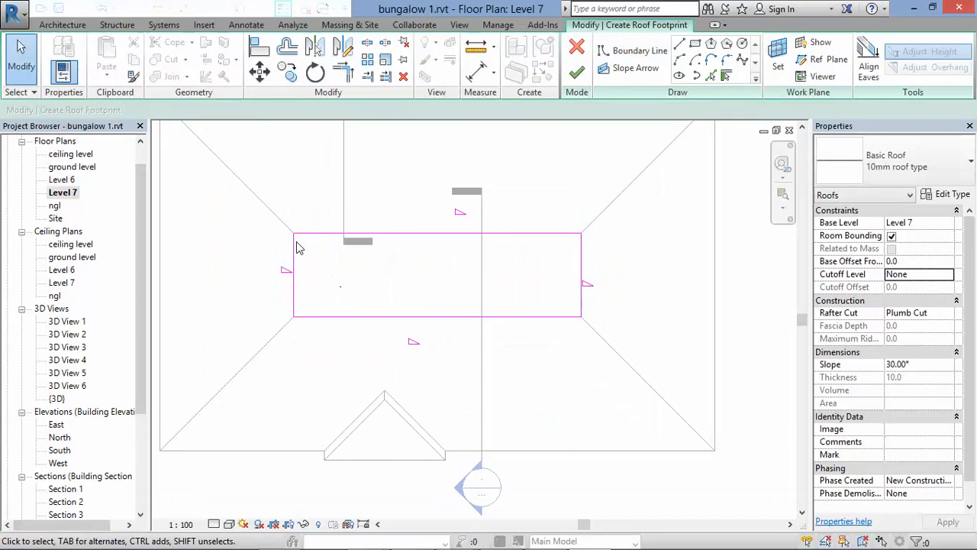
Step: Remove the slope from the two short edges of the footprint and finish the upper gable roof
click(294, 246)
click(294, 110)
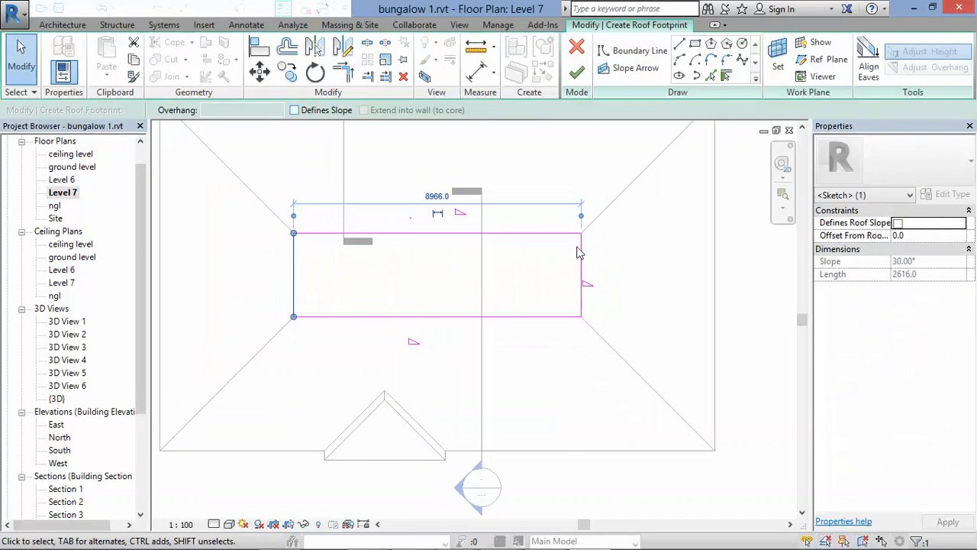
click(588, 252)
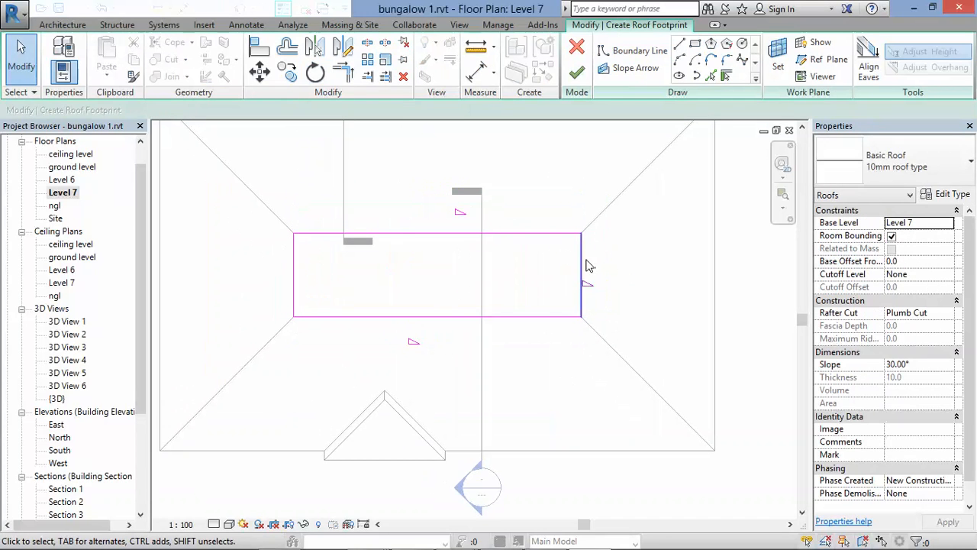
click(584, 266)
click(294, 110)
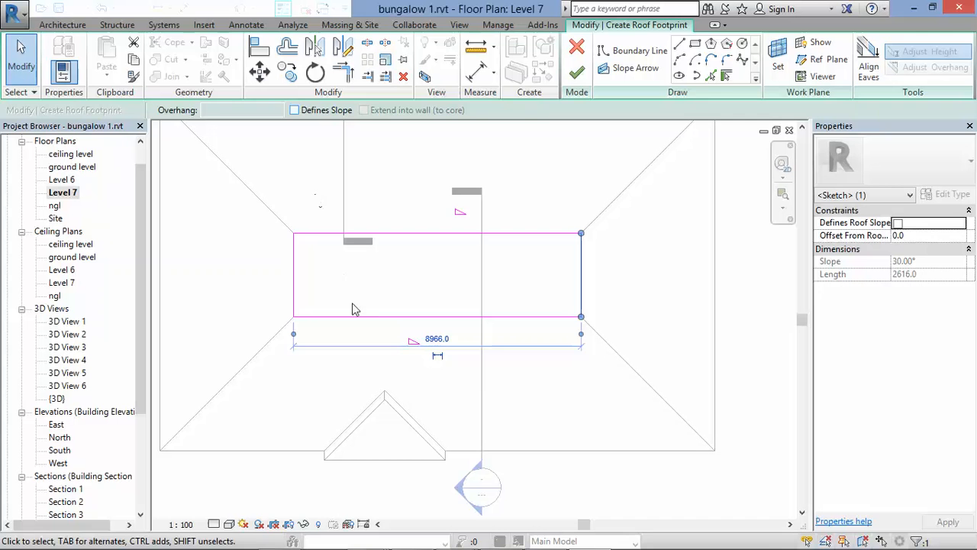
click(432, 385)
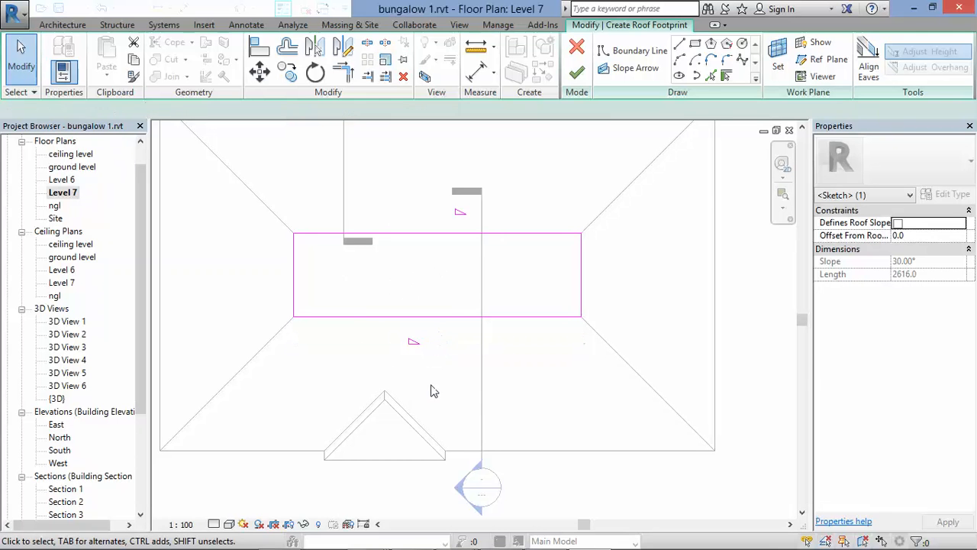
click(577, 71)
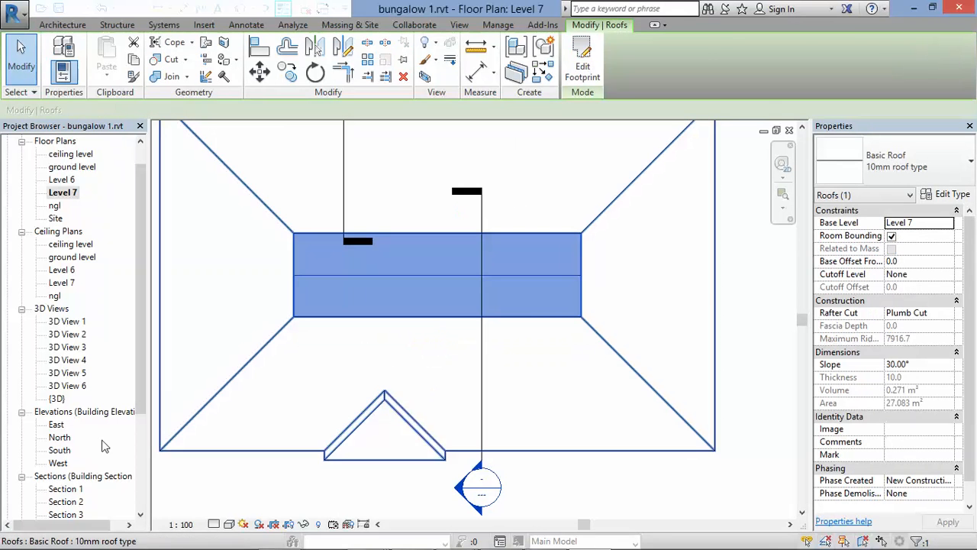
Step: On the west elevation, set the upper gable roof's slope to 38° to match the main roof
double_click(61, 451)
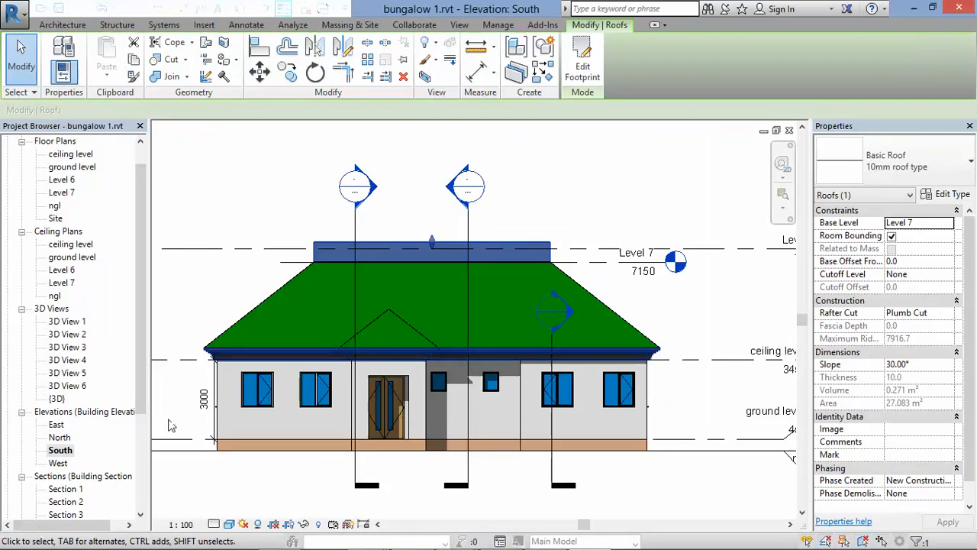
double_click(58, 462)
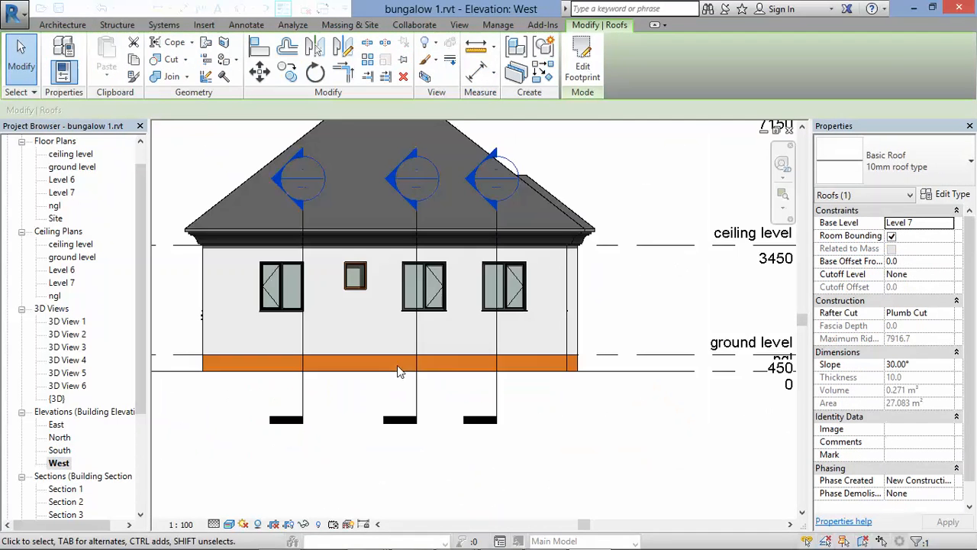
scroll(455, 416, down, 3)
scroll(439, 210, up, 8)
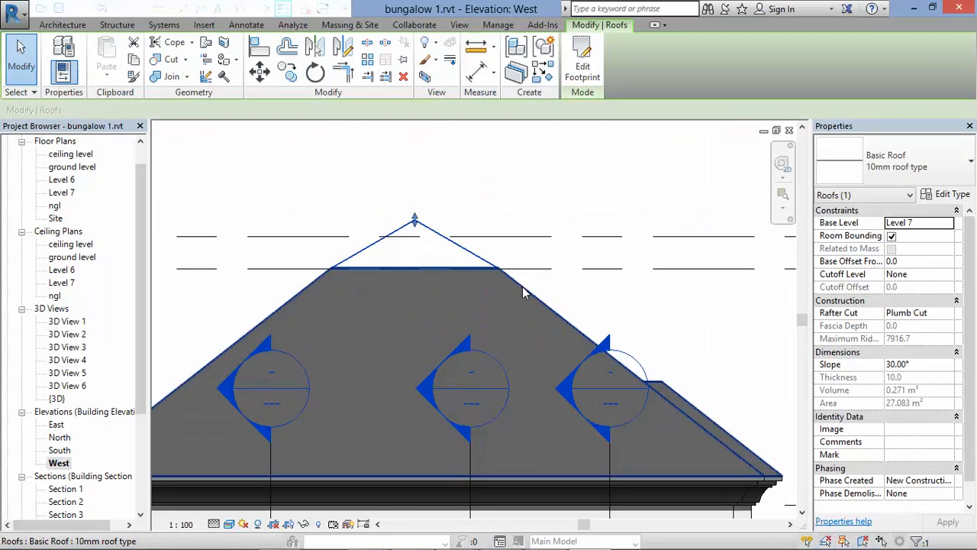
key(Escape)
click(449, 245)
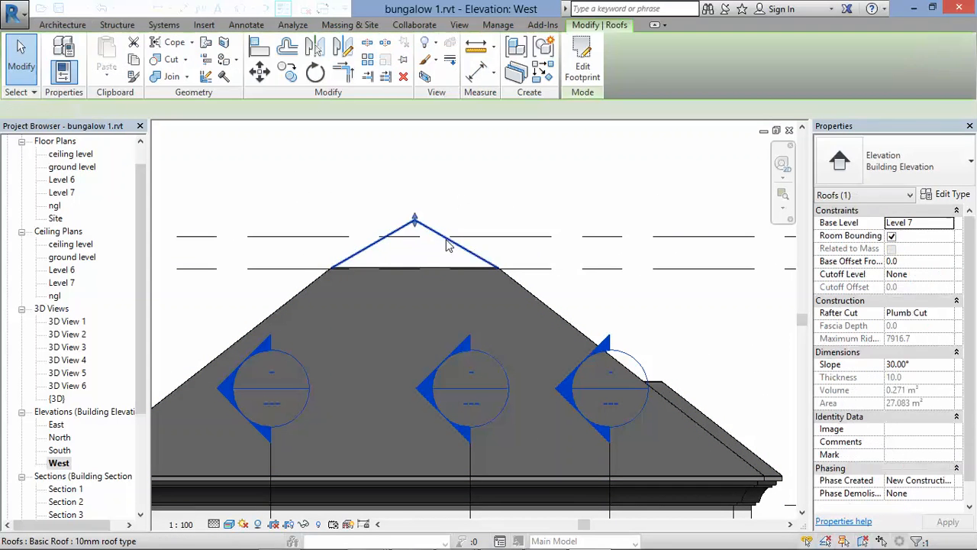
click(542, 305)
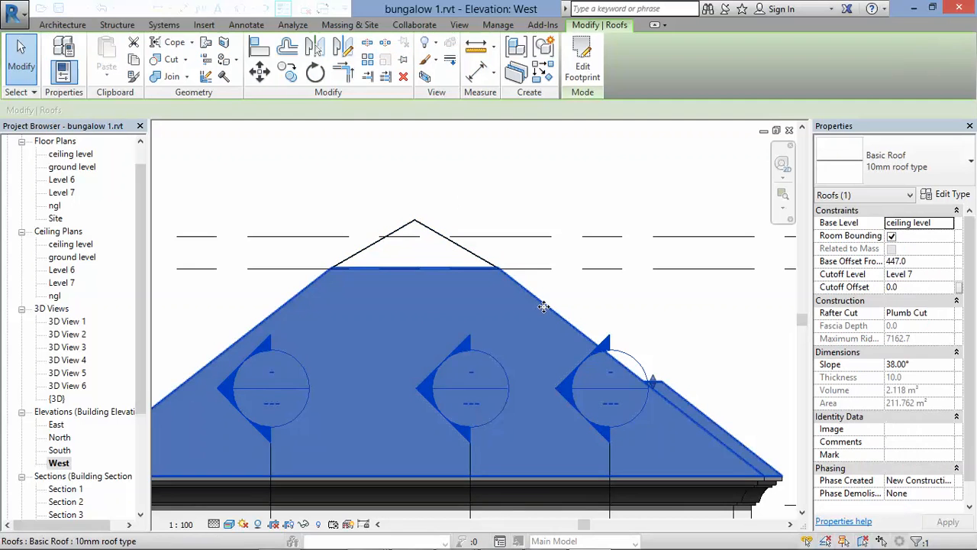
click(447, 236)
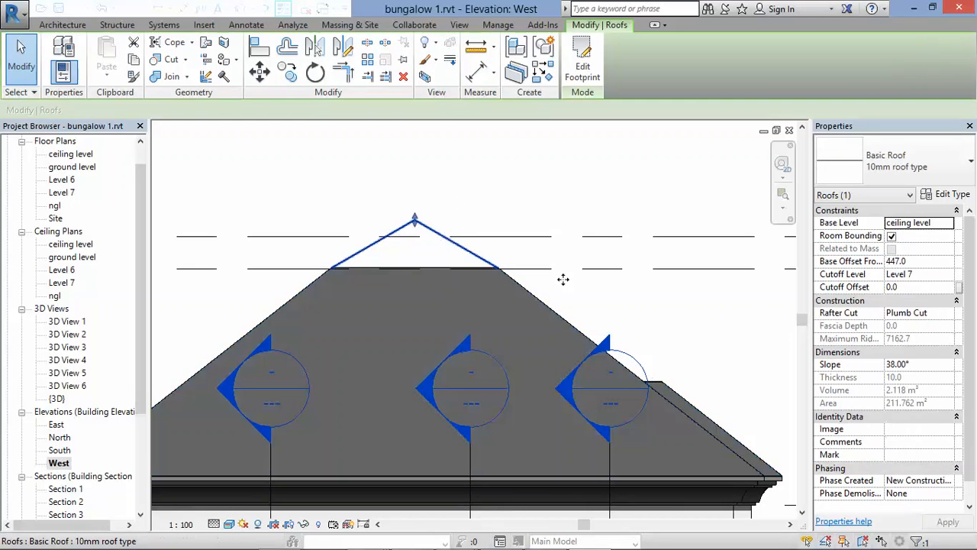
click(927, 368)
text(38)
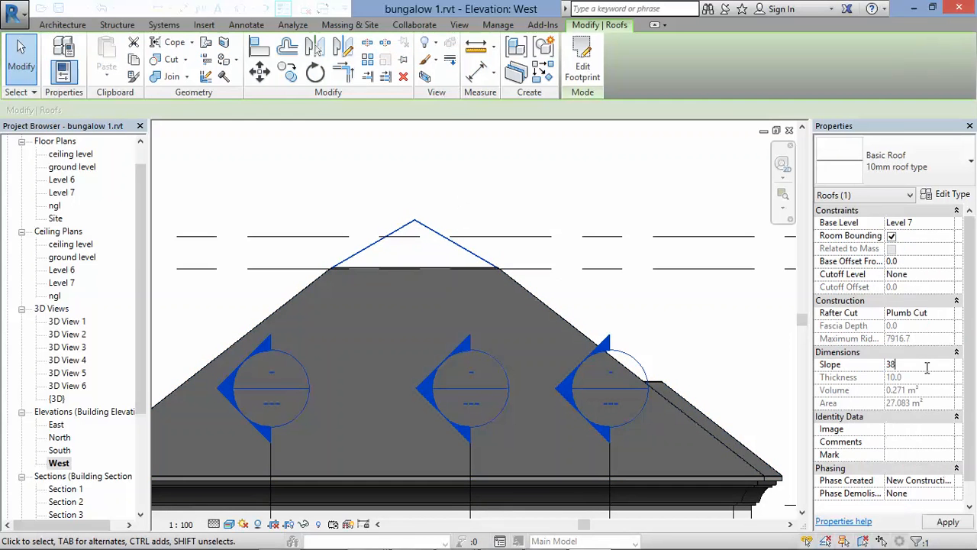
key(Return)
click(578, 178)
Step: Start an in-place component in the Casework category for closing the open gable above the main roof
scroll(628, 339, down, 2)
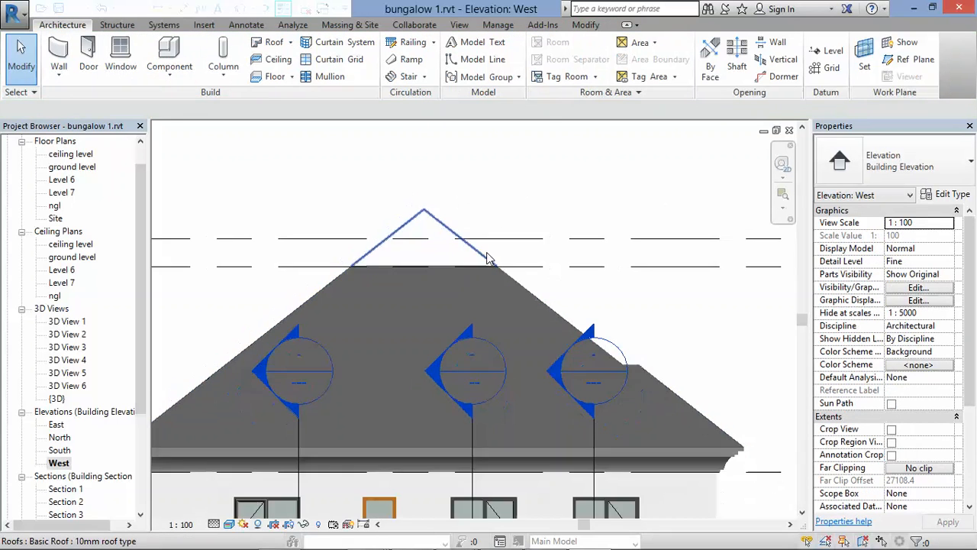
scroll(486, 274, down, 2)
scroll(432, 291, up, 3)
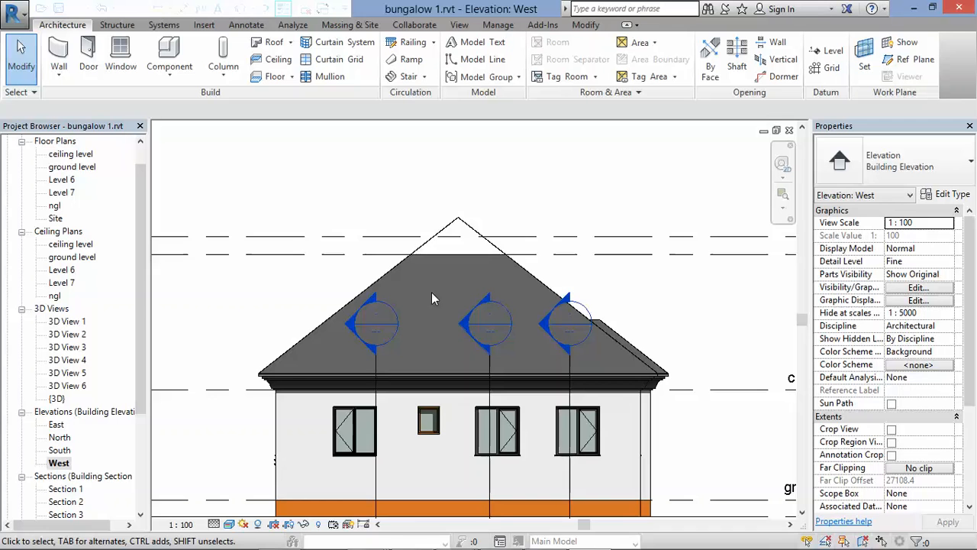
scroll(421, 249, up, 3)
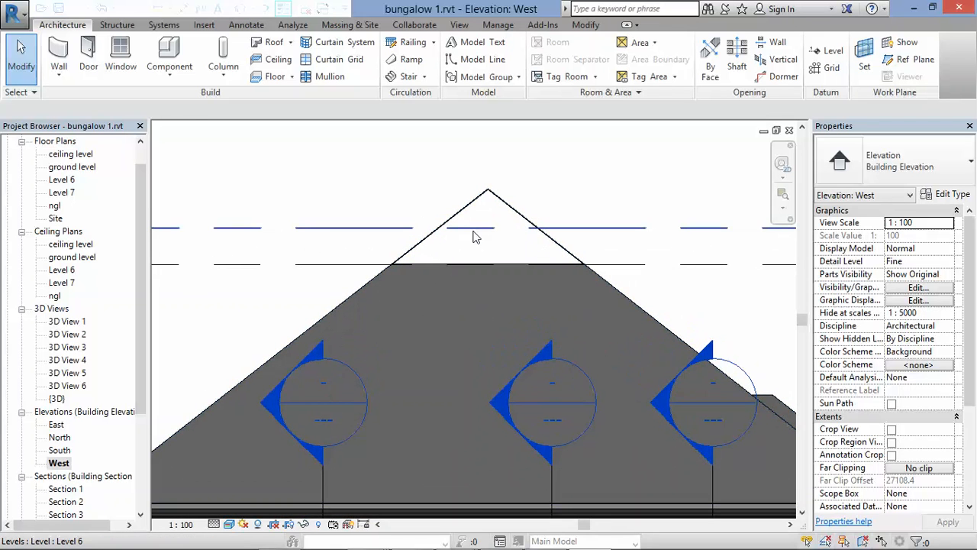
scroll(490, 248, up, 2)
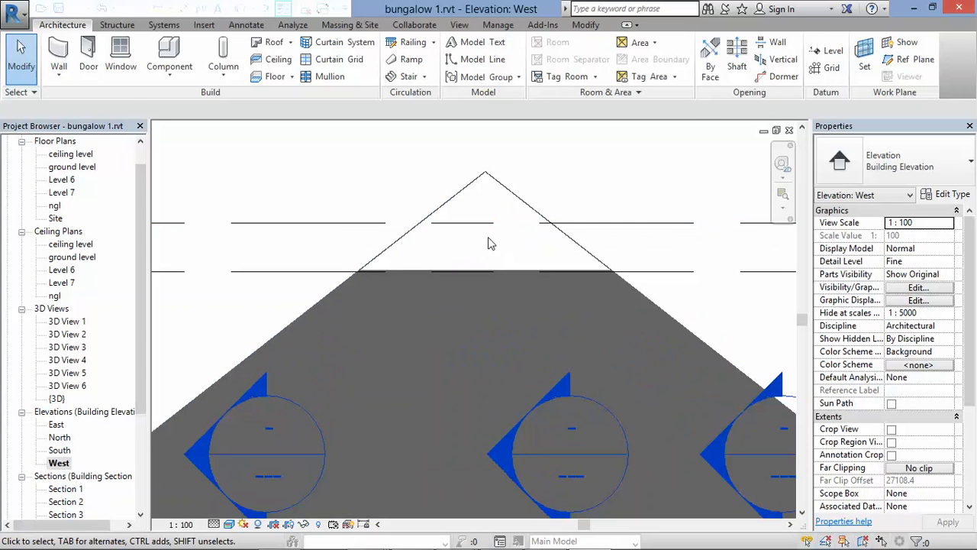
click(180, 76)
click(183, 133)
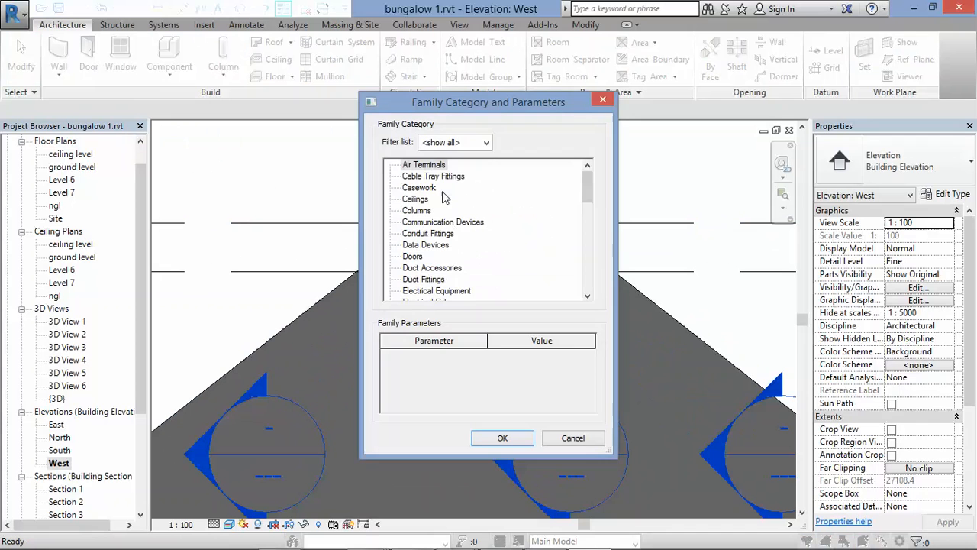
double_click(428, 194)
click(487, 310)
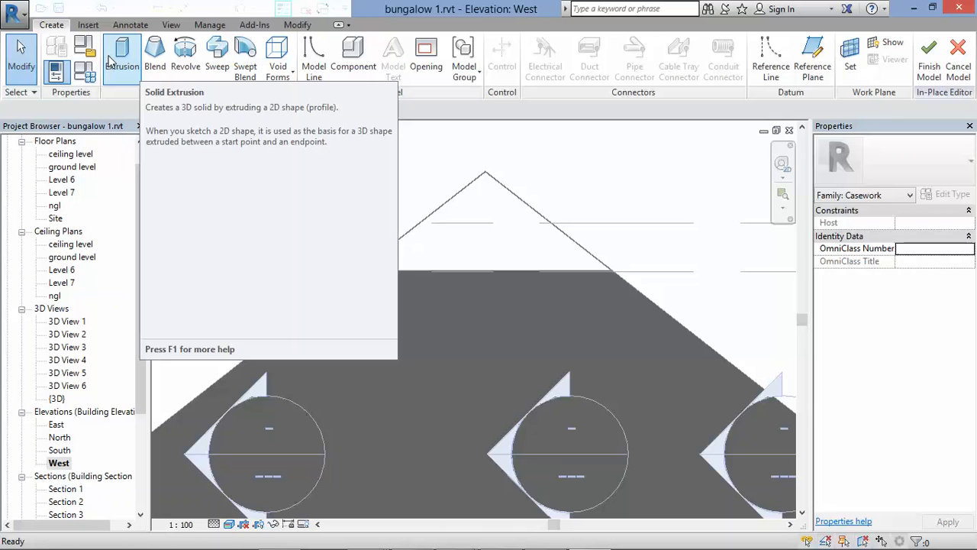
Step: Begin a solid extrusion with the face of the west wall picked as its work plane
scroll(456, 214, down, 2)
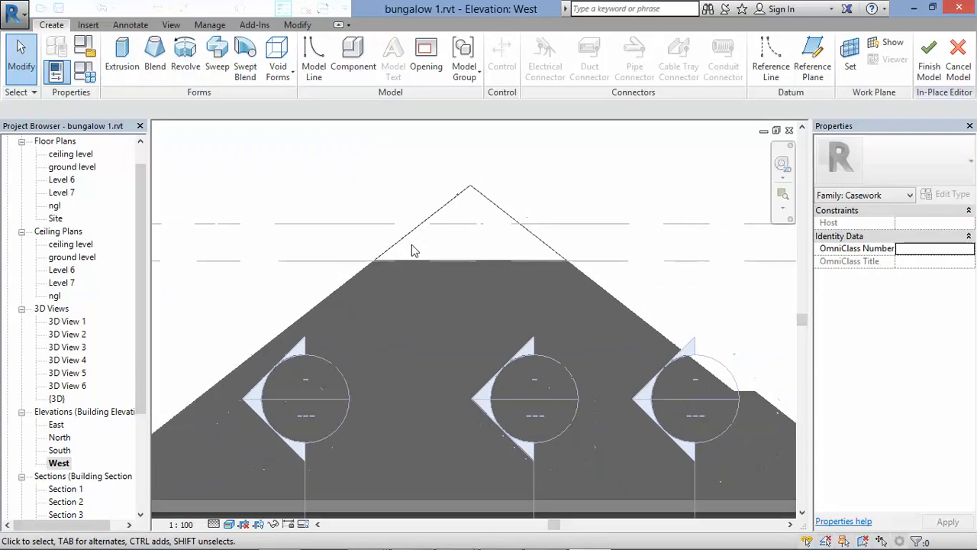
scroll(501, 214, down, 2)
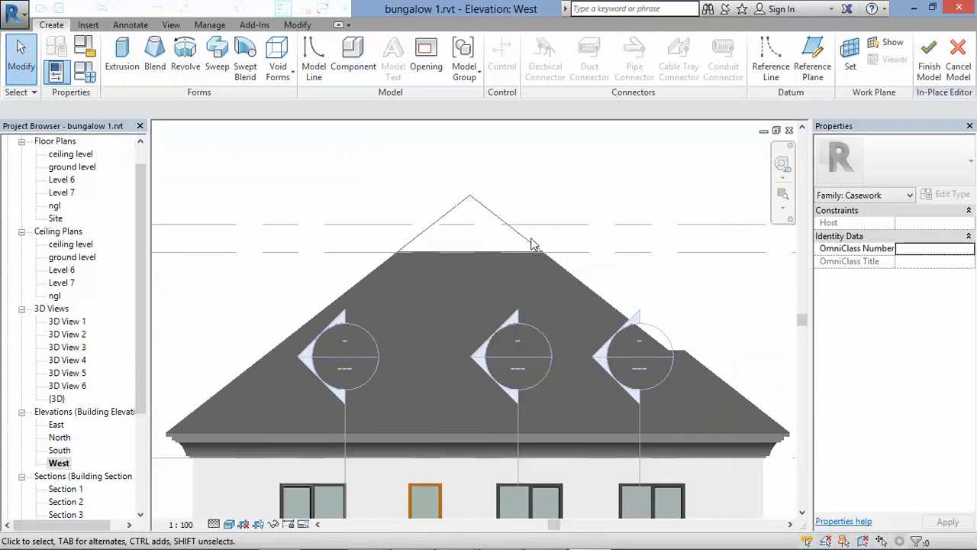
click(122, 55)
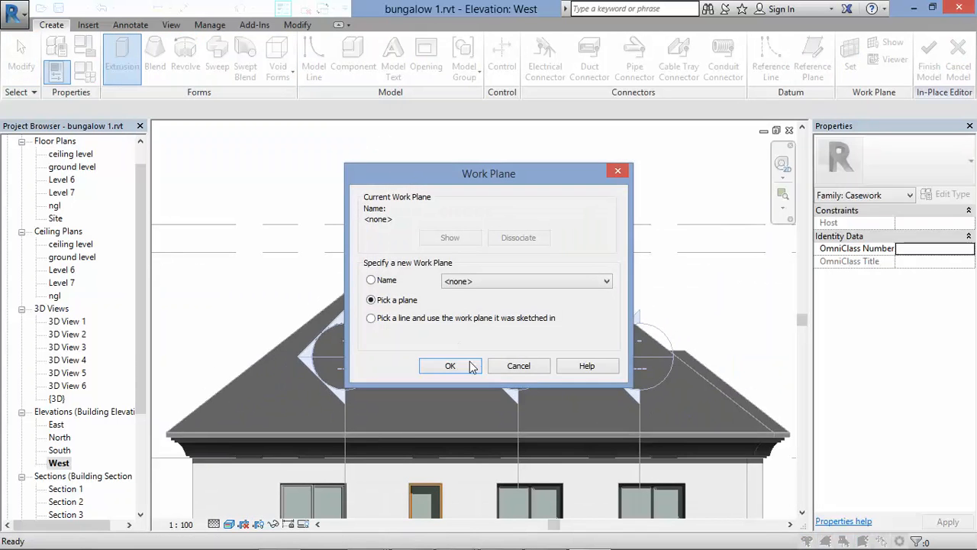
click(437, 364)
scroll(428, 252, down, 1)
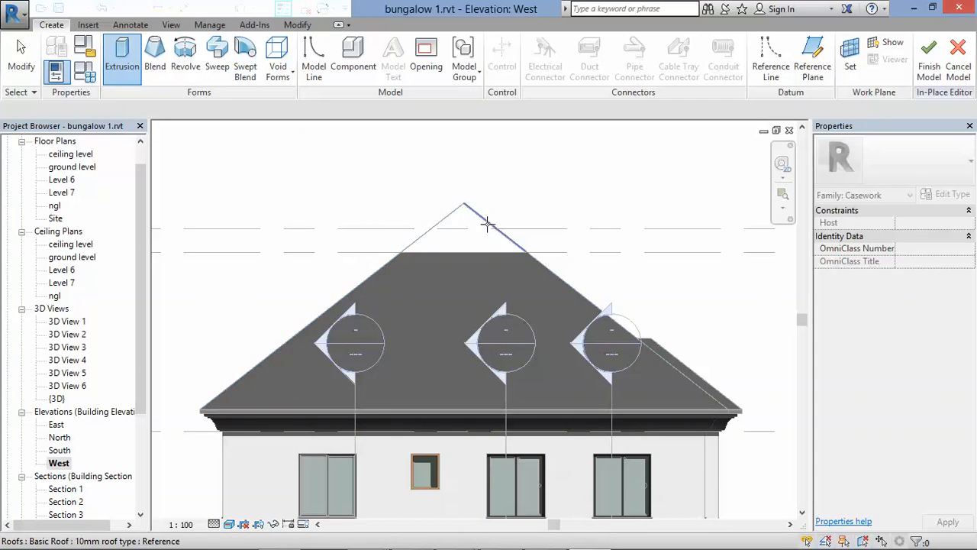
click(226, 455)
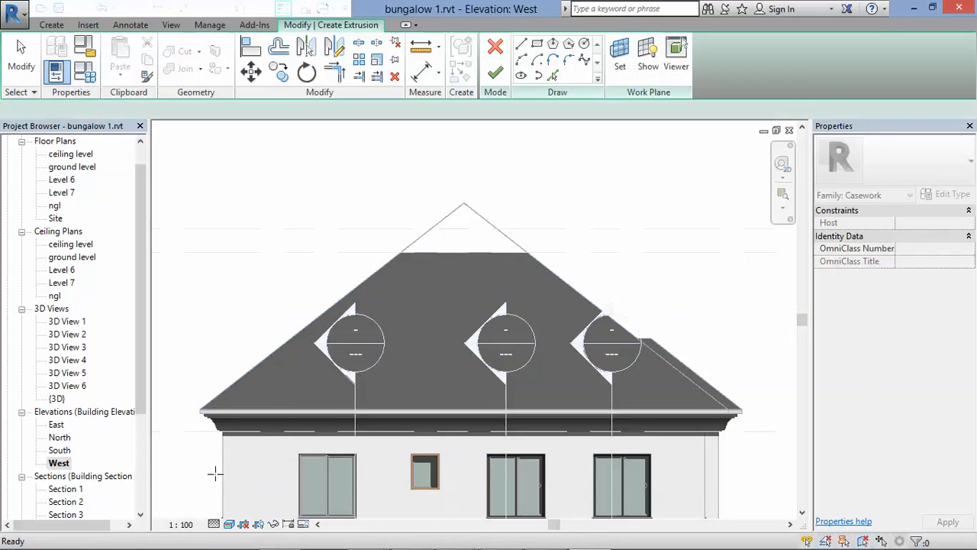
Step: Trace the two sloping edges of the upper gable roof as the outer lines of the extrusion profile
scroll(481, 209, up, 4)
click(553, 75)
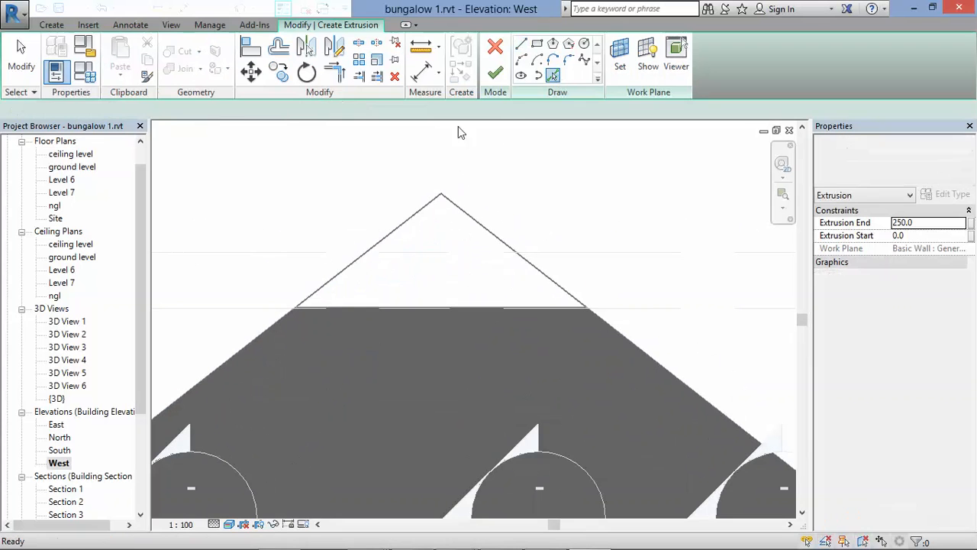
click(416, 222)
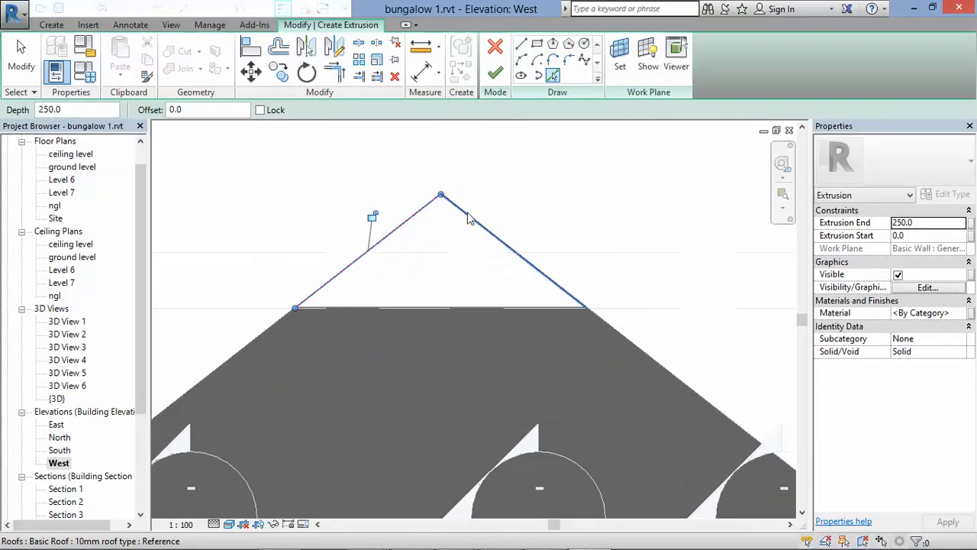
click(472, 219)
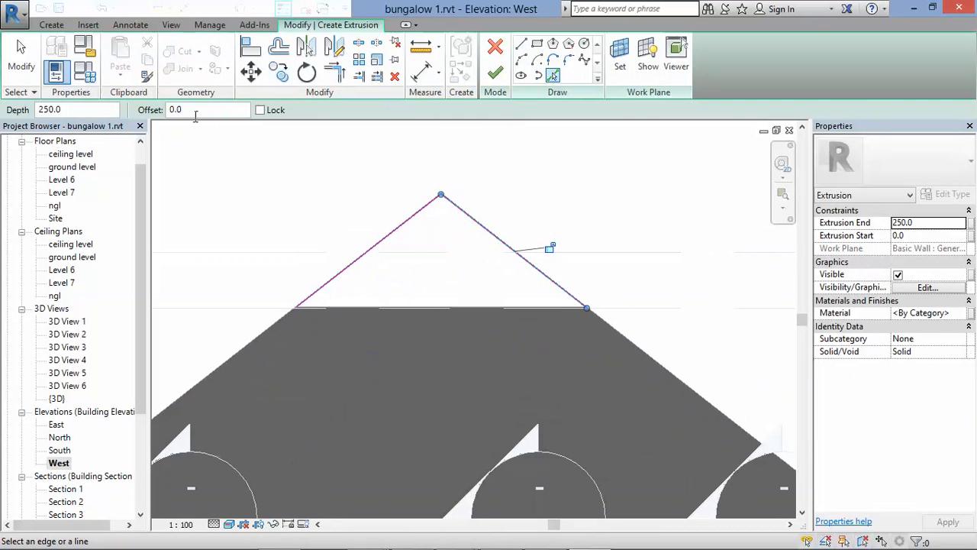
Step: Add two inner profile lines offset 300 mm inward from the upper gable roof's sloping edges
drag(214, 110, 140, 113)
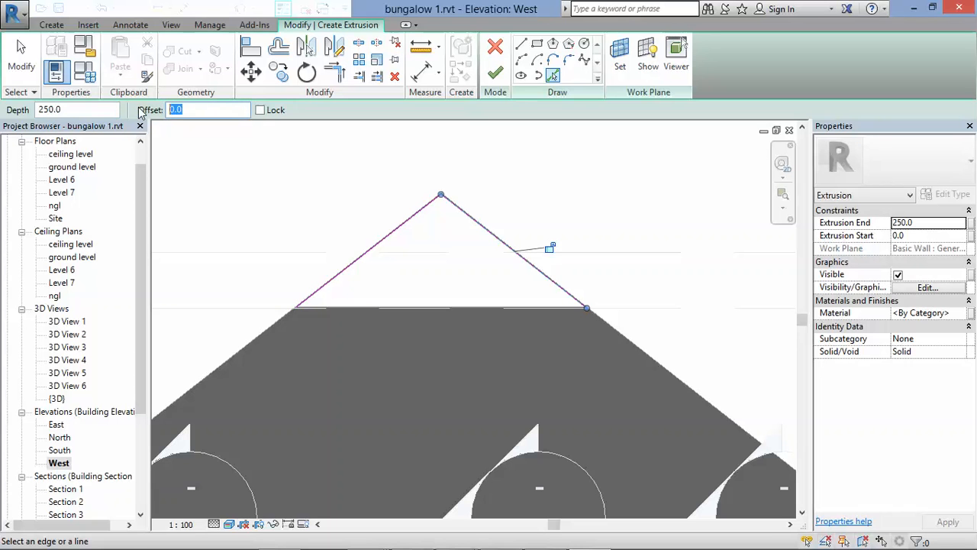
text(300)
click(405, 234)
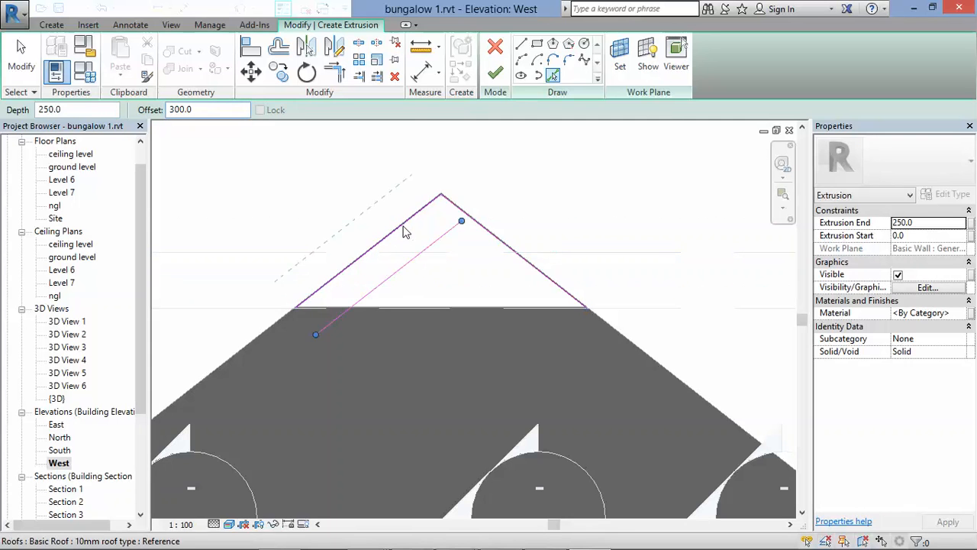
click(480, 225)
Step: Draw a horizontal line about 2700 mm long across the gable's base and nudge it up onto the main roof's cut edge
click(523, 44)
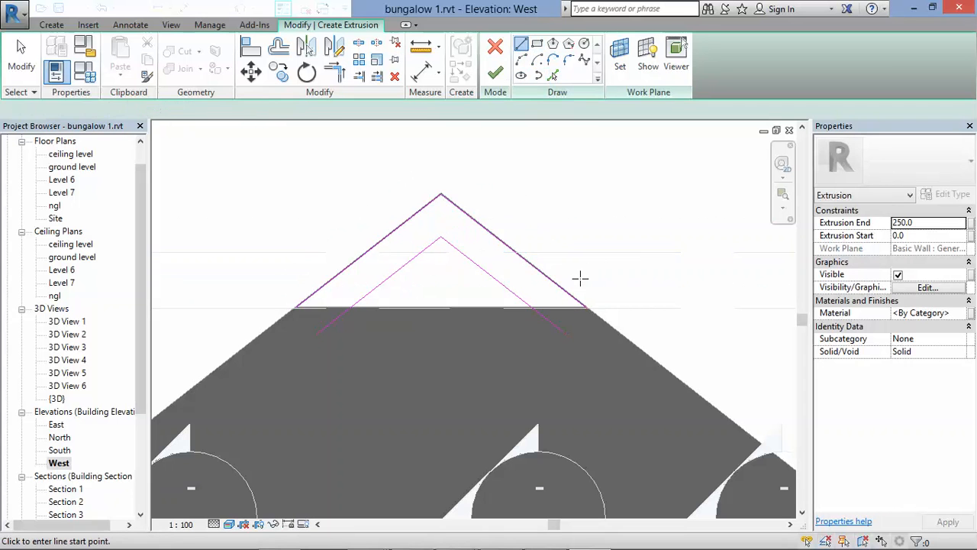
click(587, 308)
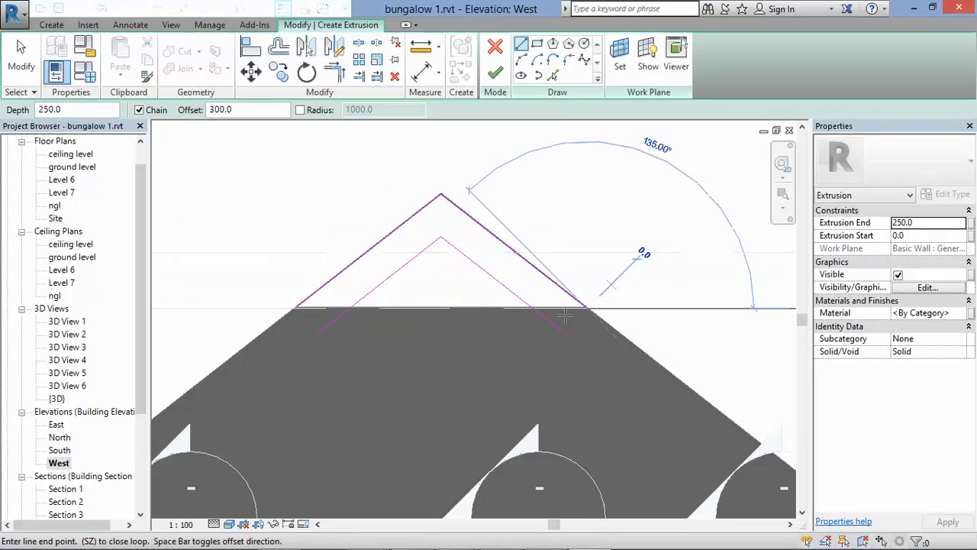
click(285, 307)
key(Escape)
key(Escape)
click(480, 346)
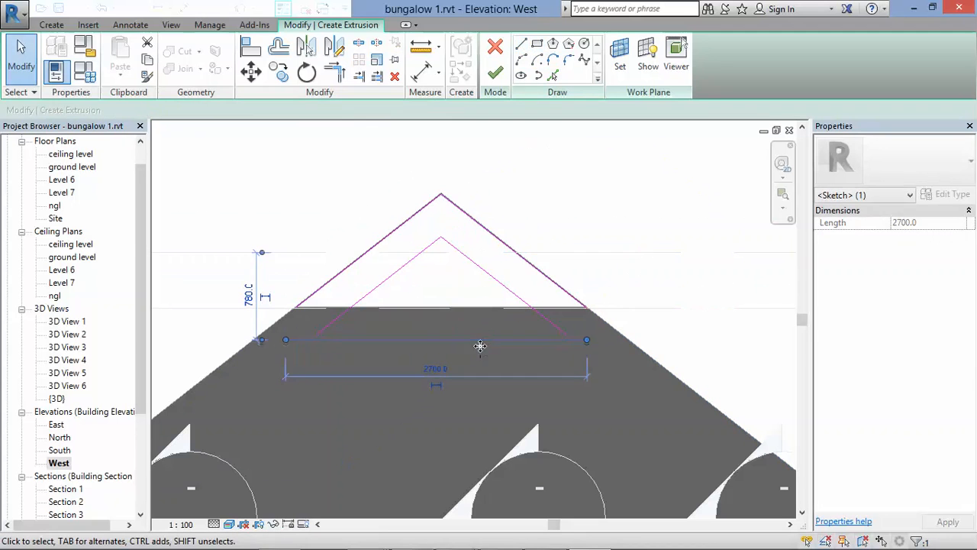
key(Up)
key(Up)
key(Up)
key(Up)
key(Up)
key(Up)
key(Up)
key(Up)
key(Up)
key(Up)
key(Up)
key(Up)
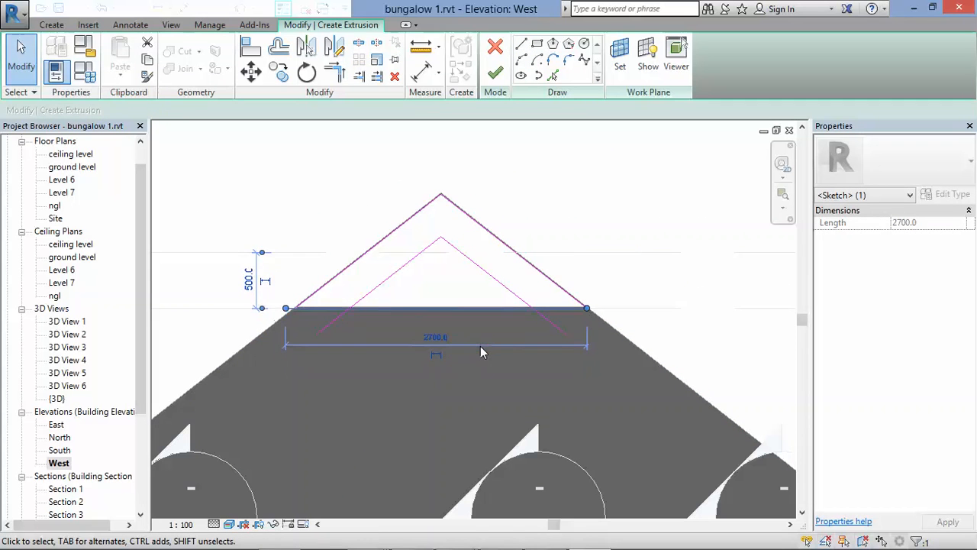
Step: Split the base line and trim it against the inner and outer sloping lines to form a closed inverted-V band
click(358, 45)
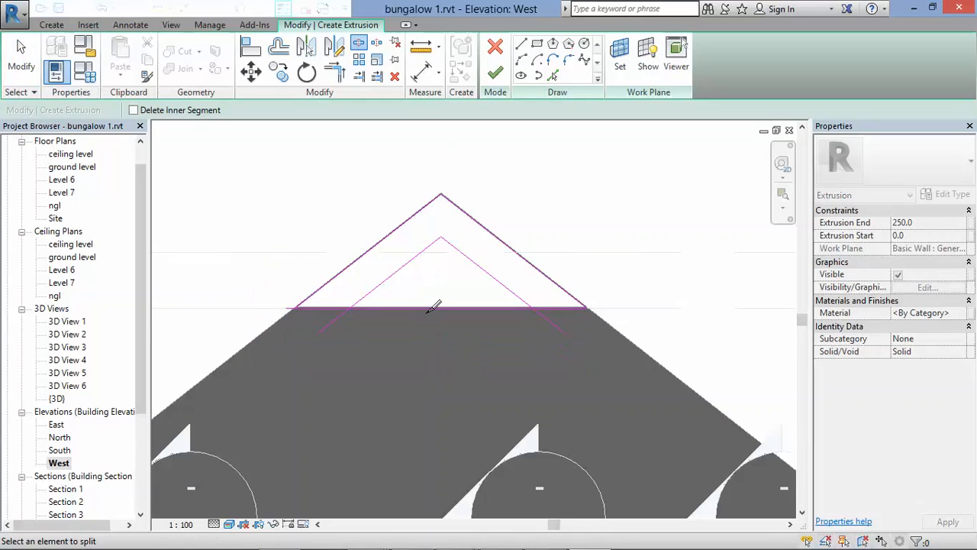
click(431, 308)
click(335, 72)
scroll(367, 298, up, 2)
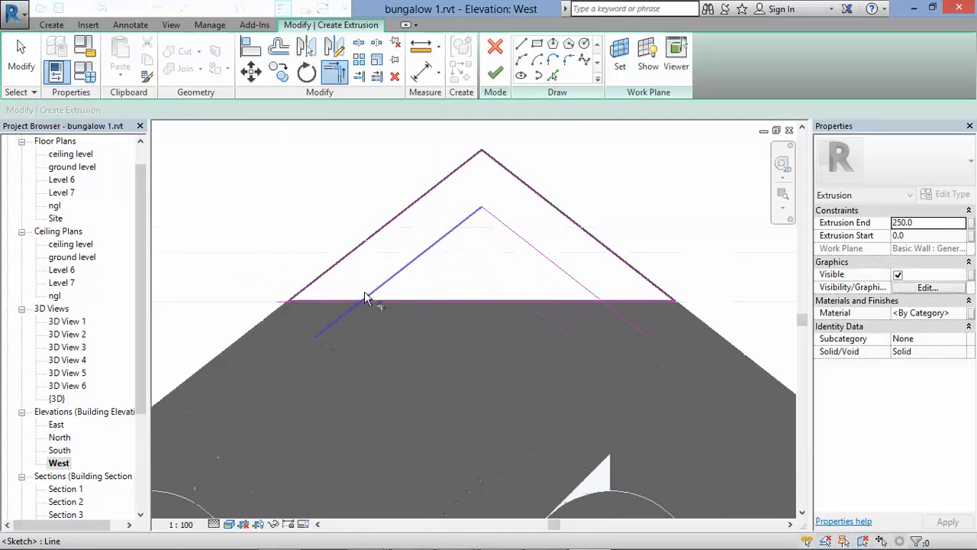
click(366, 302)
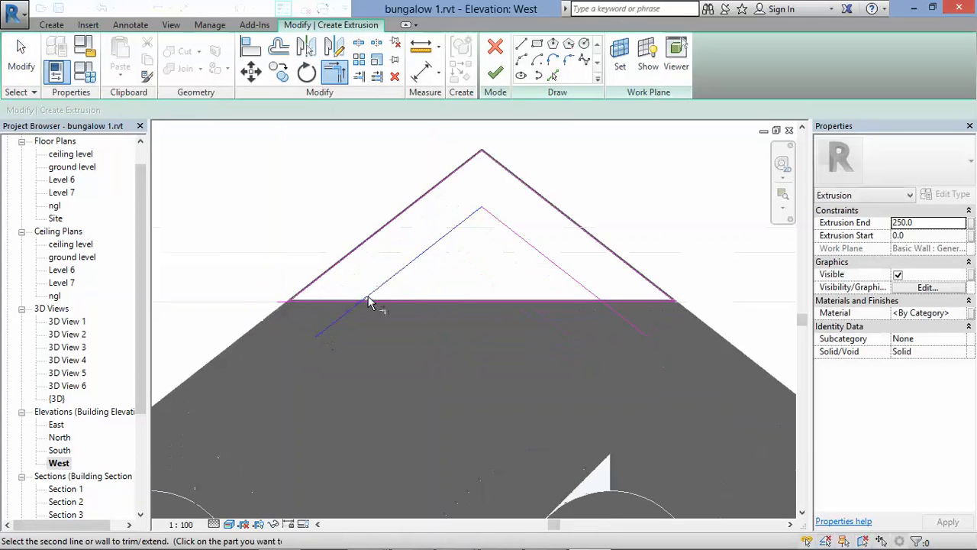
click(316, 291)
click(629, 304)
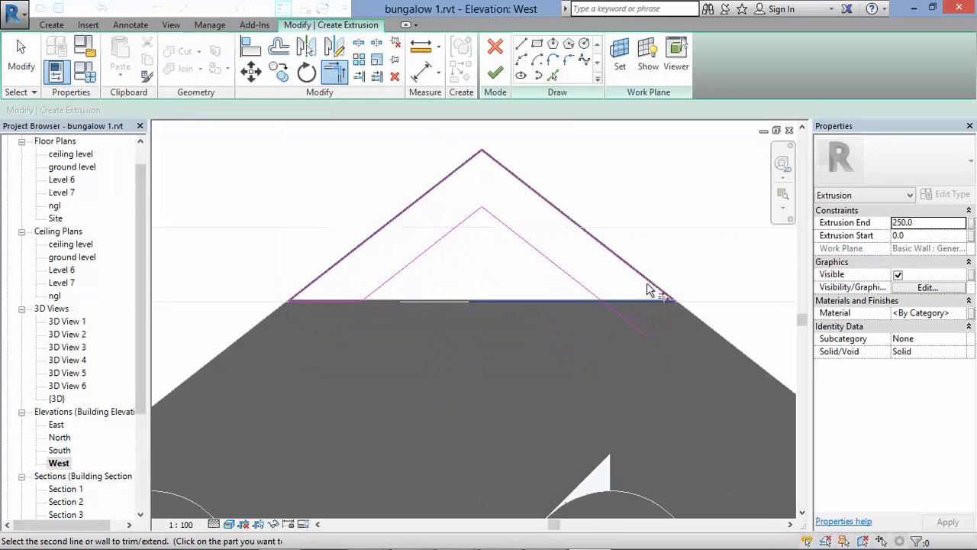
click(649, 282)
click(590, 293)
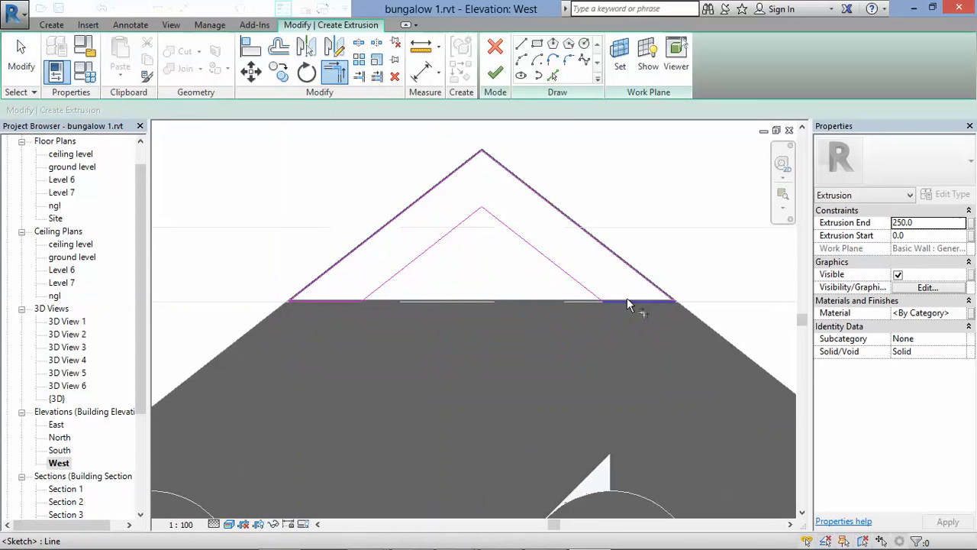
scroll(485, 313, down, 1)
key(Escape)
scroll(637, 312, up, 1)
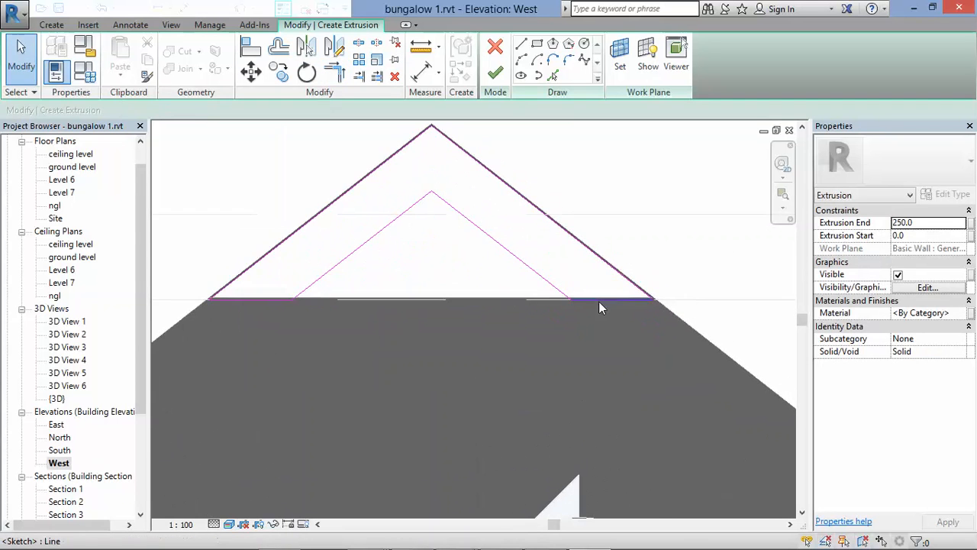
Step: Nudge the band's two short base segments slightly down, and finish the extrusion and the in-place component
click(599, 299)
click(263, 301)
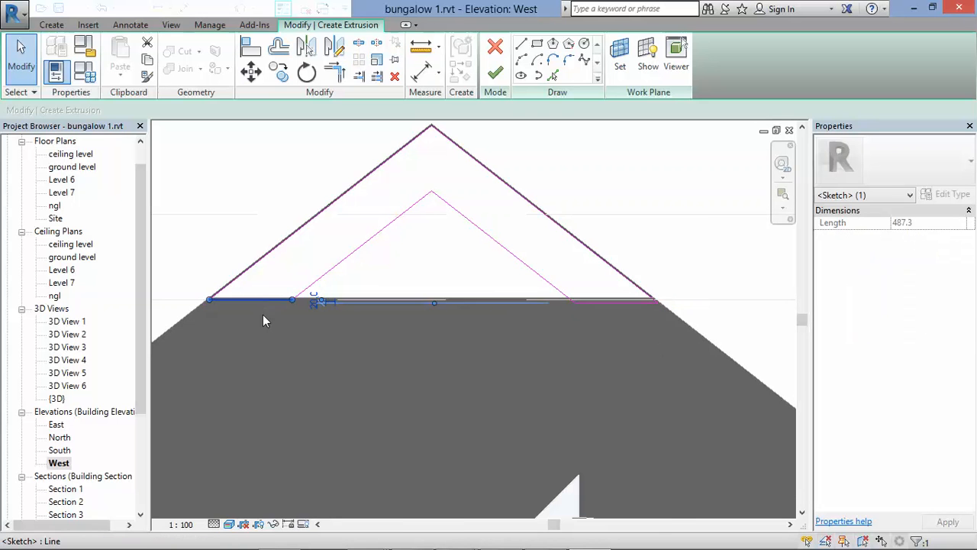
scroll(351, 260, down, 2)
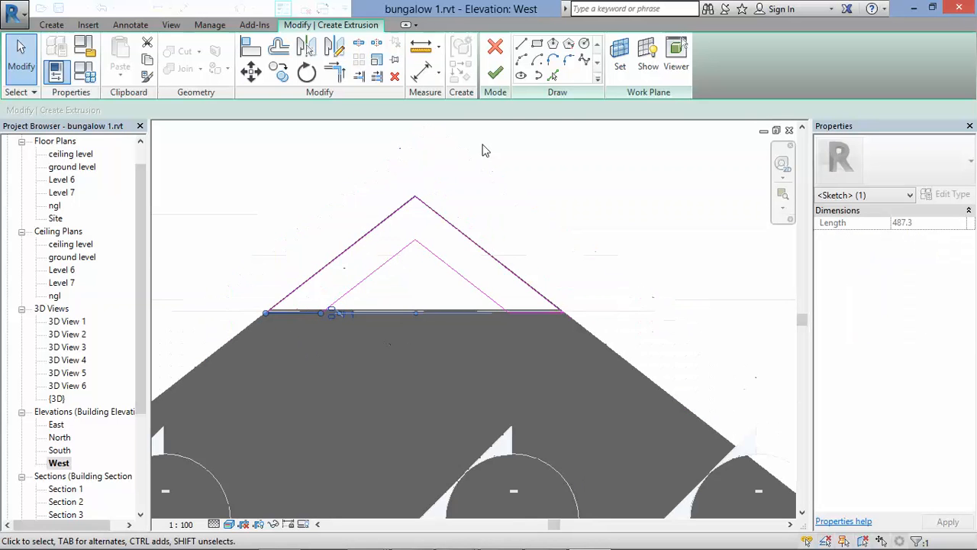
click(495, 73)
click(727, 57)
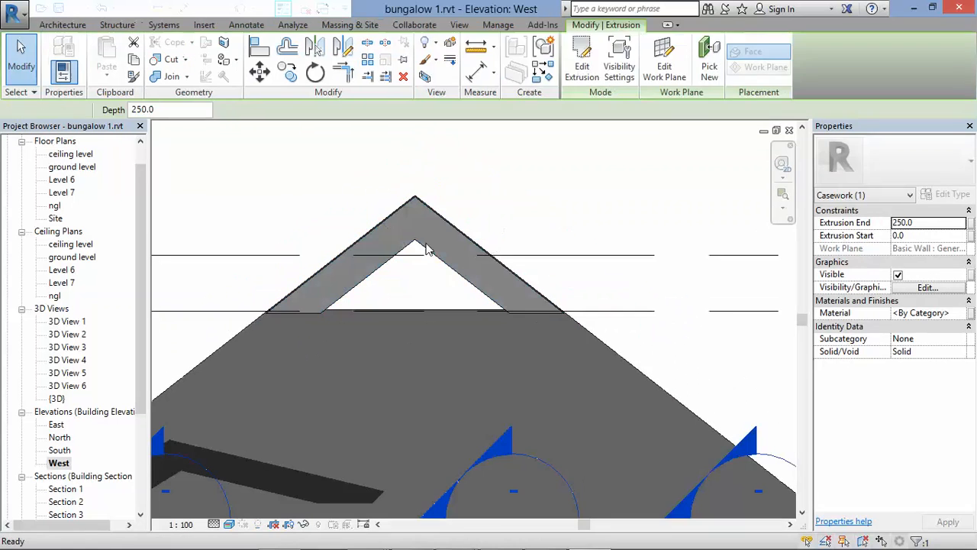
key(Escape)
Step: On the south elevation, stretch both ends of the gable band component to match the ends of the upper gable roof
click(422, 246)
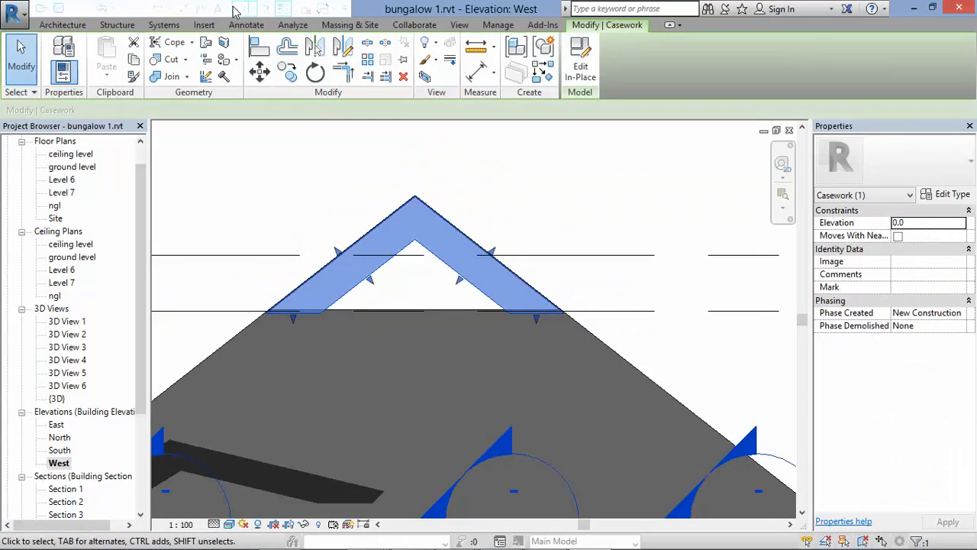
click(235, 9)
click(611, 249)
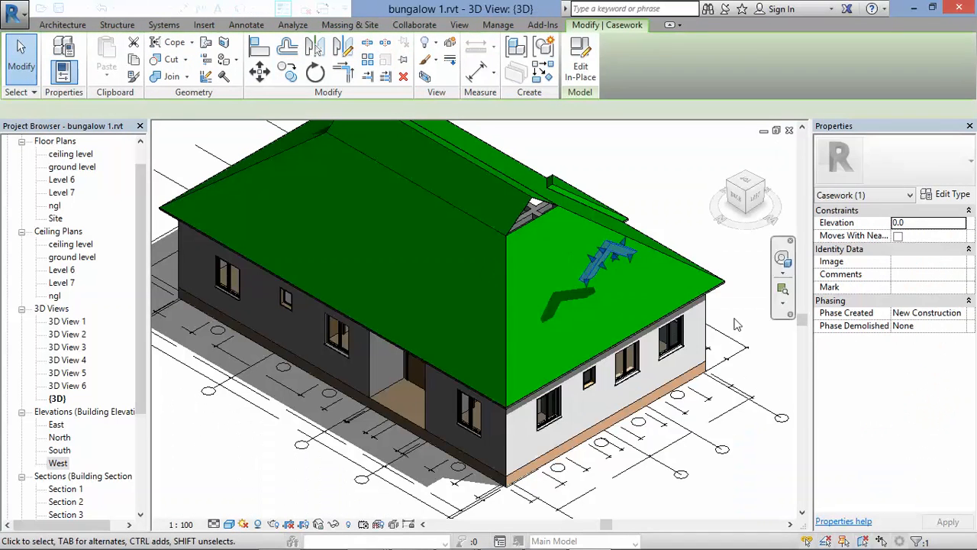
scroll(735, 309, down, 2)
double_click(59, 451)
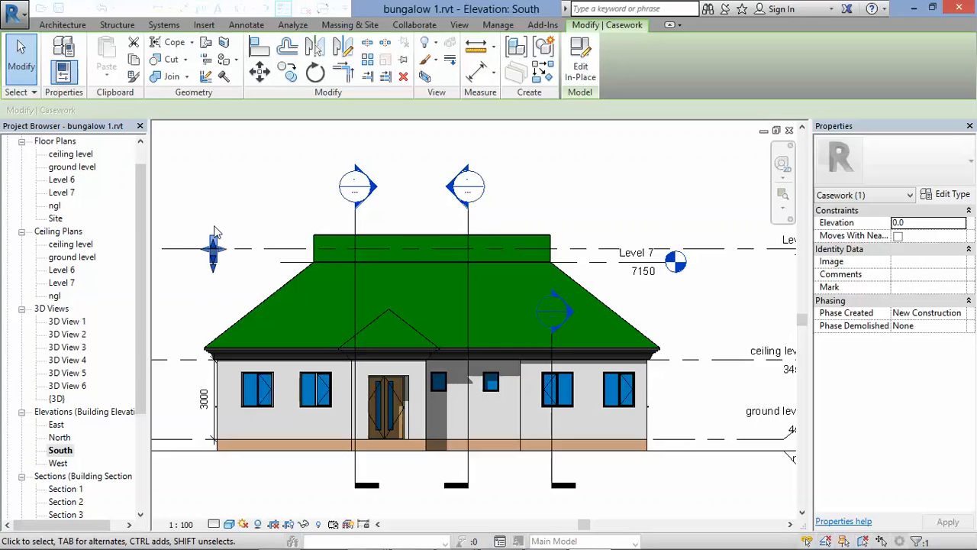
scroll(212, 252, up, 2)
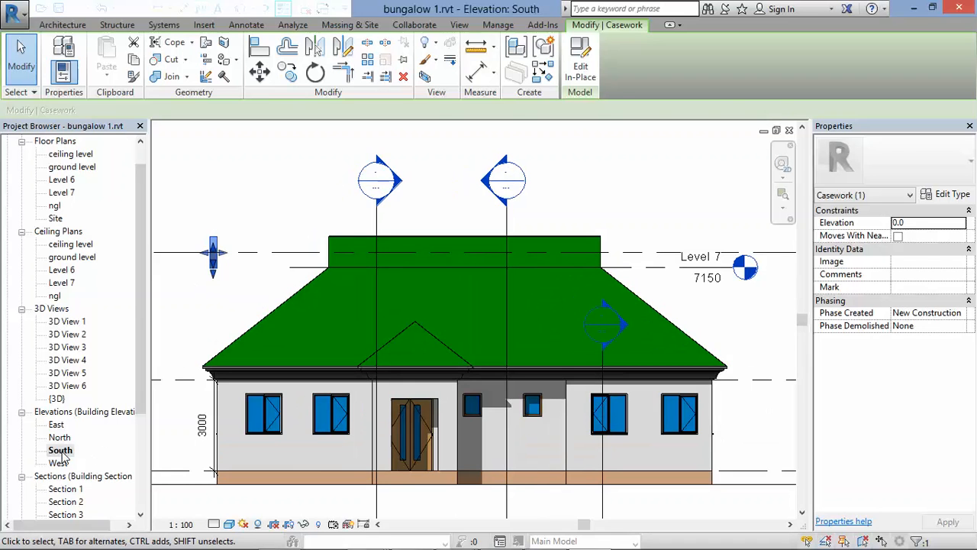
click(60, 450)
click(218, 252)
drag(216, 255, 603, 245)
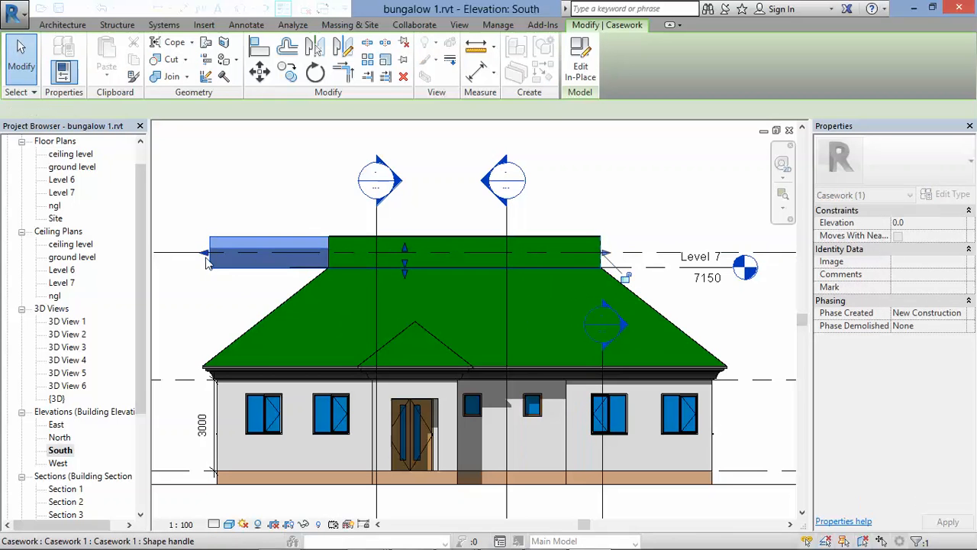
drag(206, 262, 318, 243)
scroll(336, 260, up, 4)
scroll(251, 260, down, 3)
scroll(569, 263, up, 1)
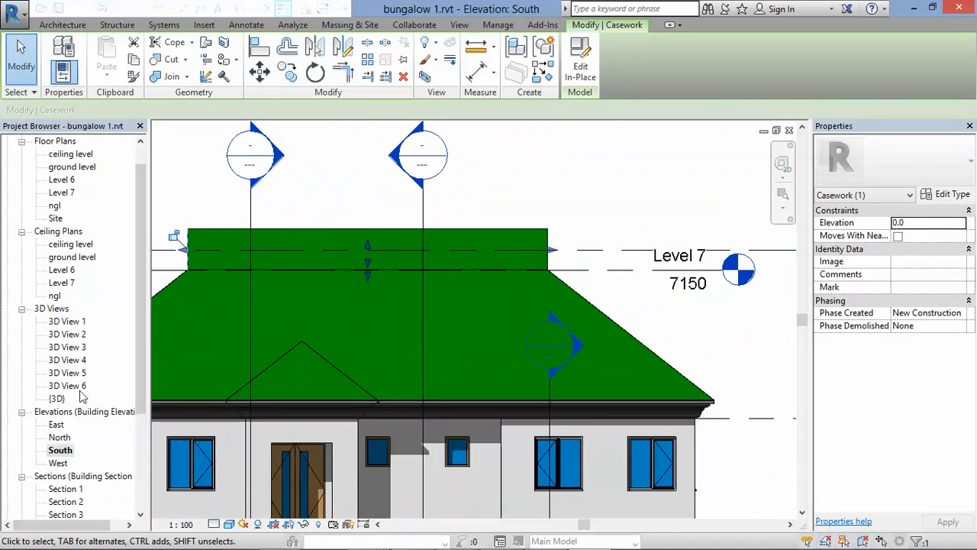
Step: Examine the band under the upper gable roof's open end in 3D View 6
double_click(76, 385)
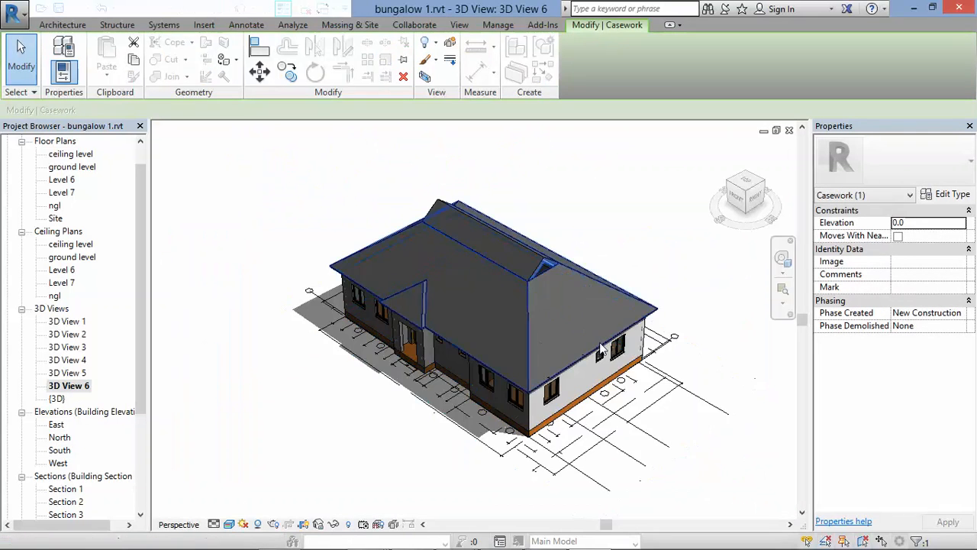
scroll(480, 248, up, 6)
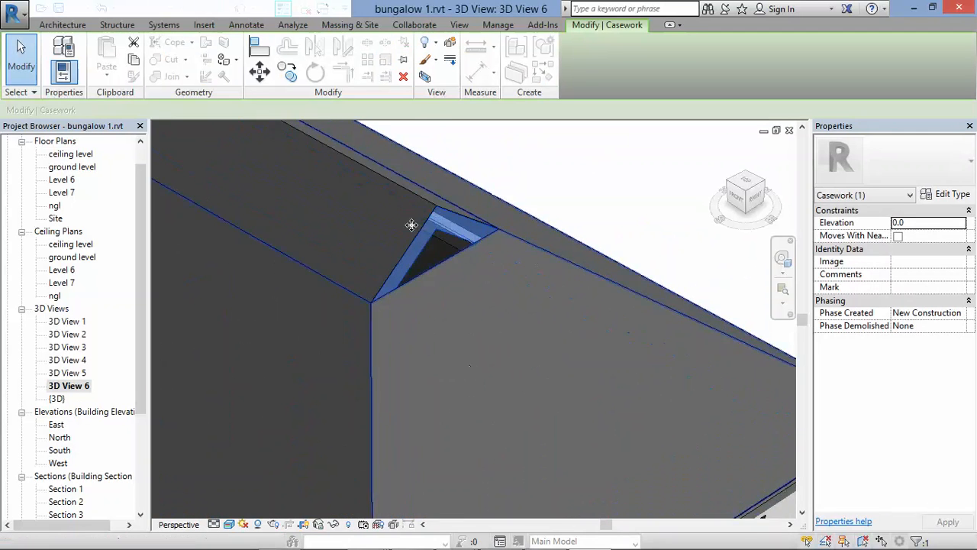
scroll(413, 222, up, 2)
scroll(522, 279, down, 2)
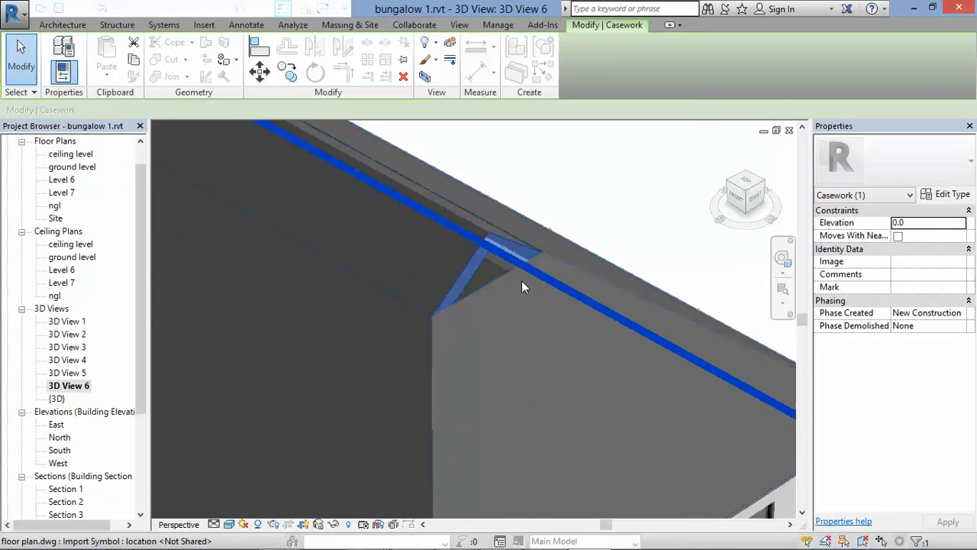
scroll(511, 306, down, 5)
click(307, 176)
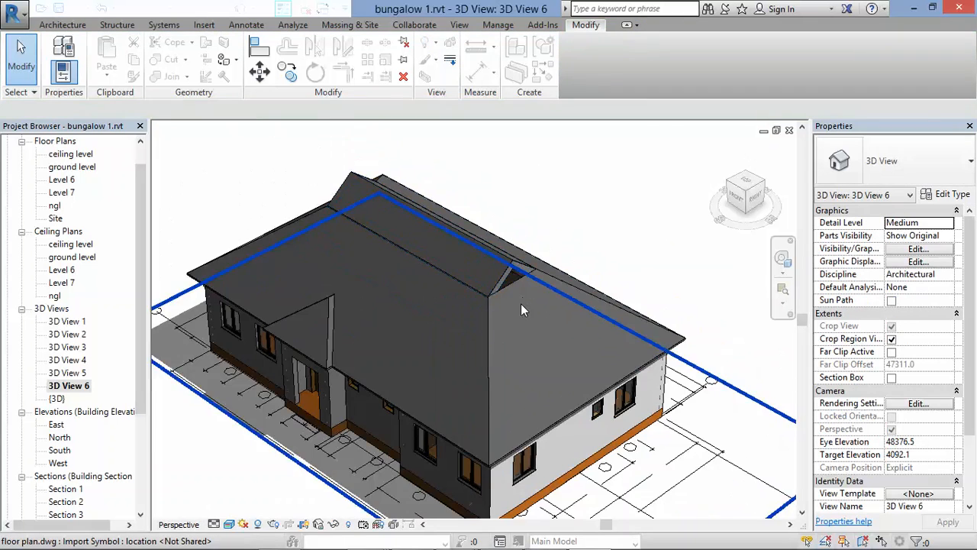
scroll(521, 303, up, 4)
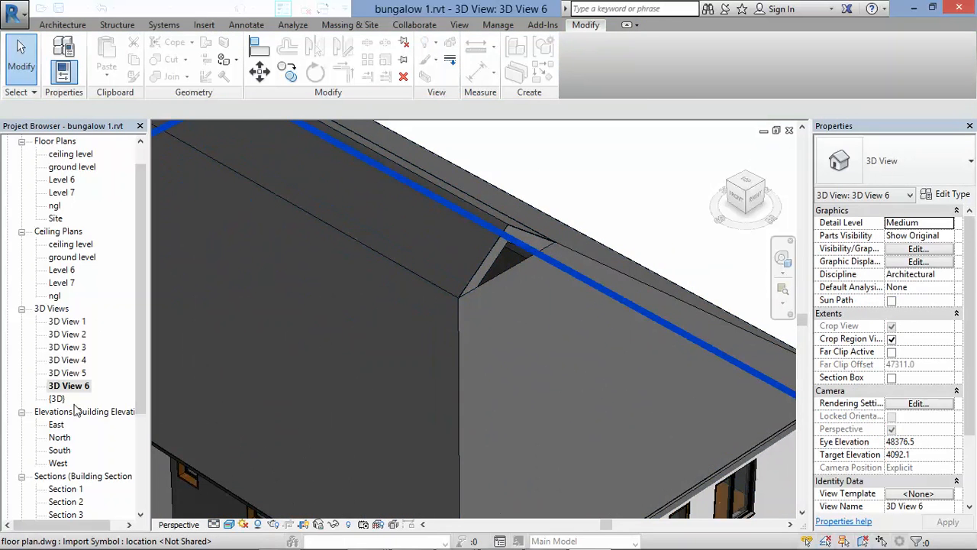
Step: Open the East elevation to work on the open end of the upper gable roof
double_click(61, 452)
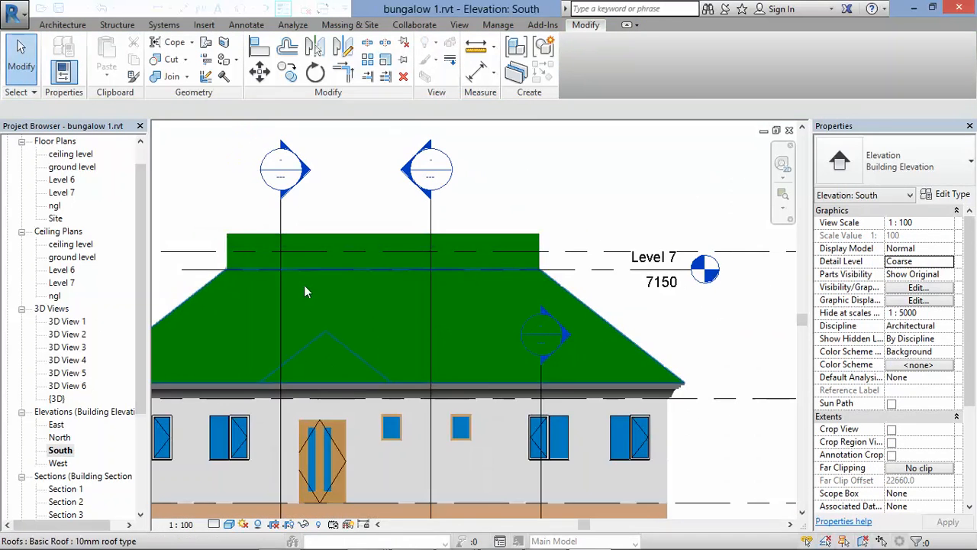
double_click(56, 425)
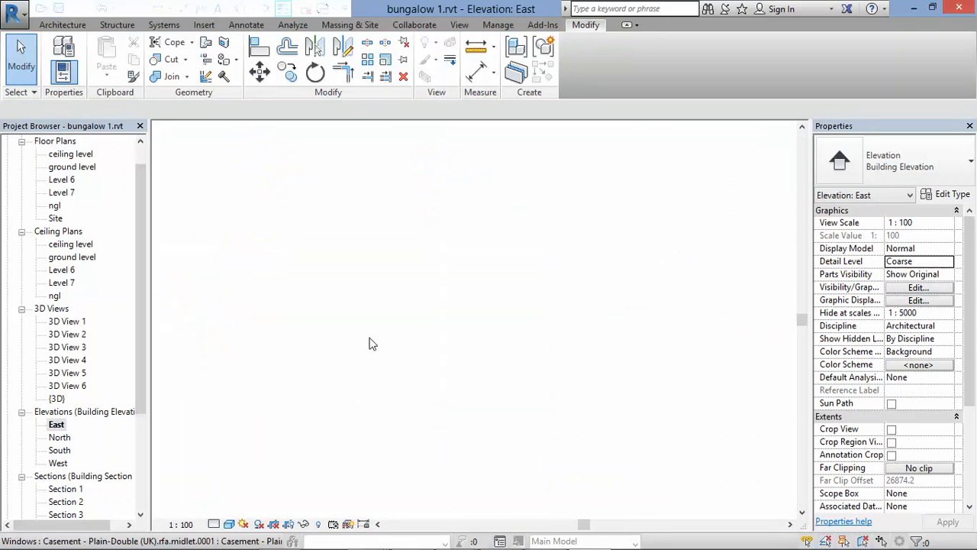
scroll(324, 331, down, 4)
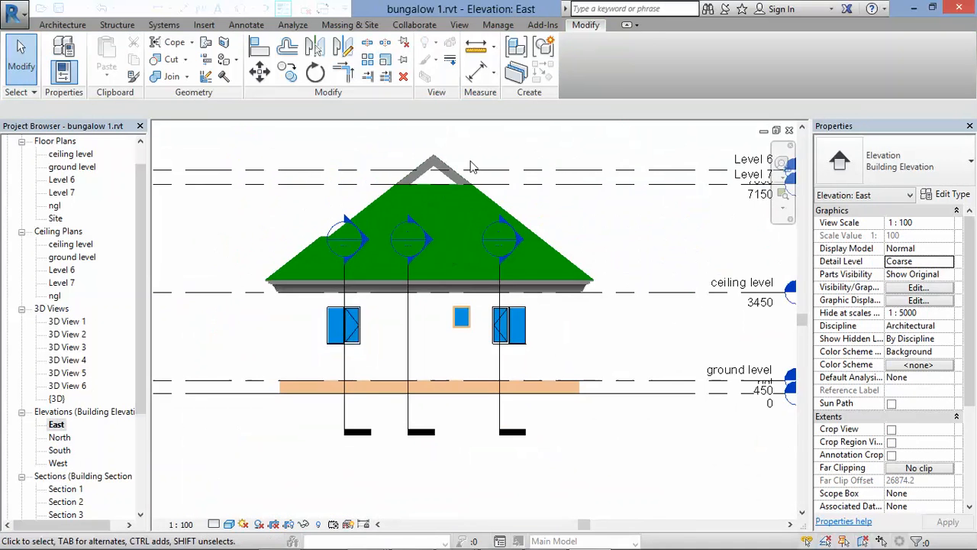
scroll(471, 165, up, 8)
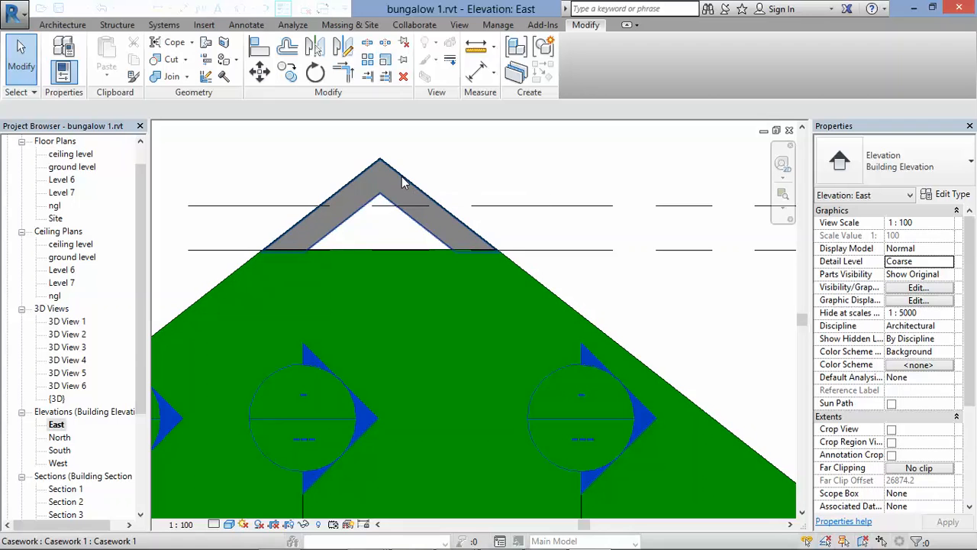
Step: Create a new in-place casework component named Casework 3
click(75, 25)
click(157, 84)
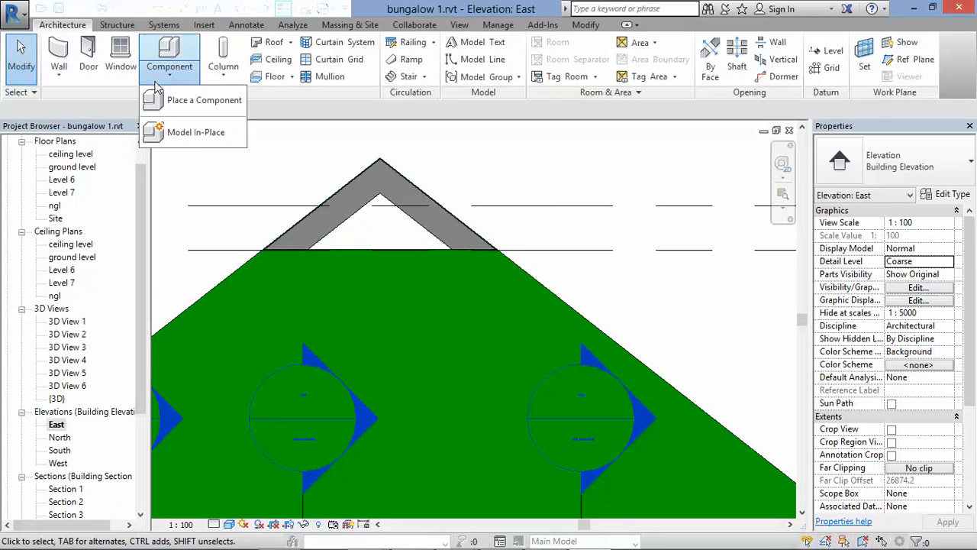
click(187, 133)
double_click(419, 187)
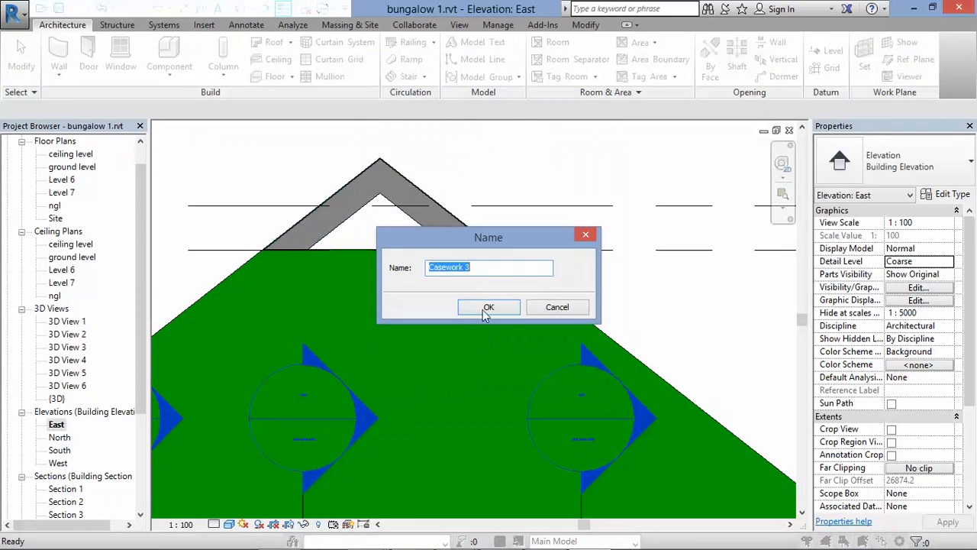
click(486, 307)
Step: Start an extrusion and pick the wall below the roof as its work plane
click(122, 57)
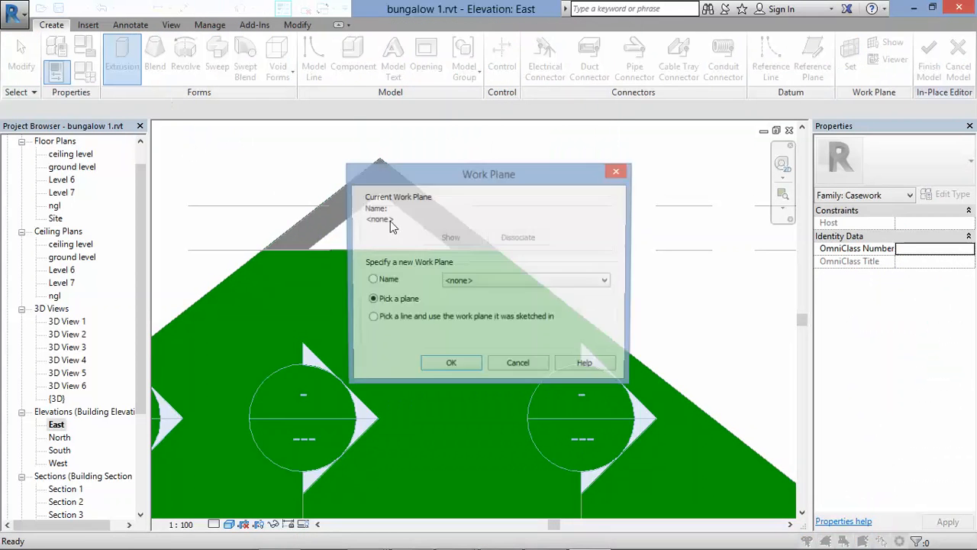
click(450, 366)
scroll(593, 410, down, 4)
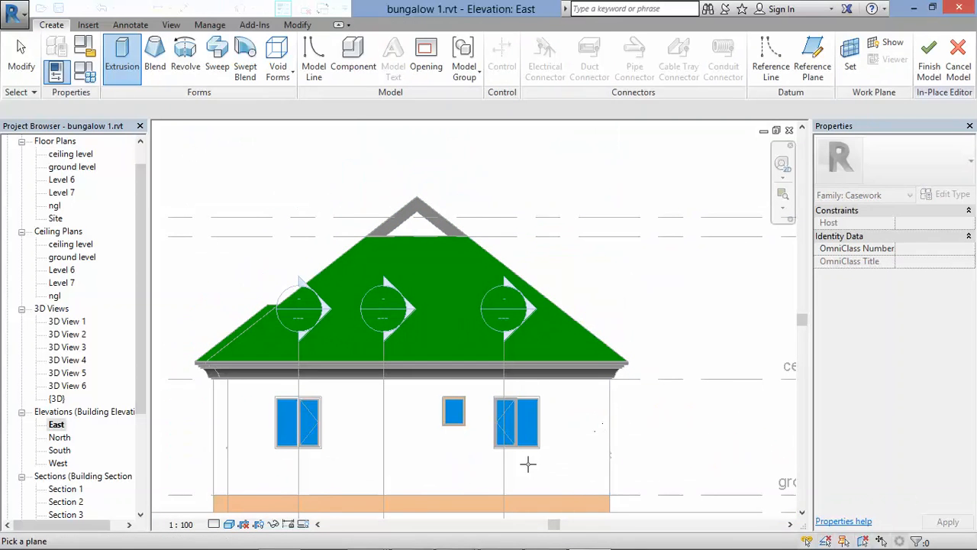
click(229, 453)
scroll(427, 192, up, 5)
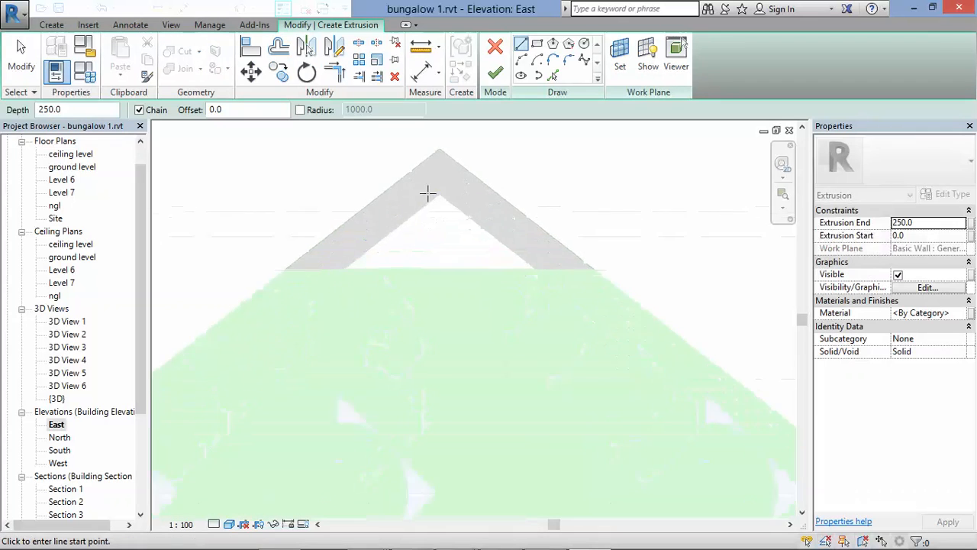
Step: Sketch a slat rectangle about 235 mm wide and 51 mm high just below the gable opening's apex
click(536, 44)
scroll(420, 225, up, 5)
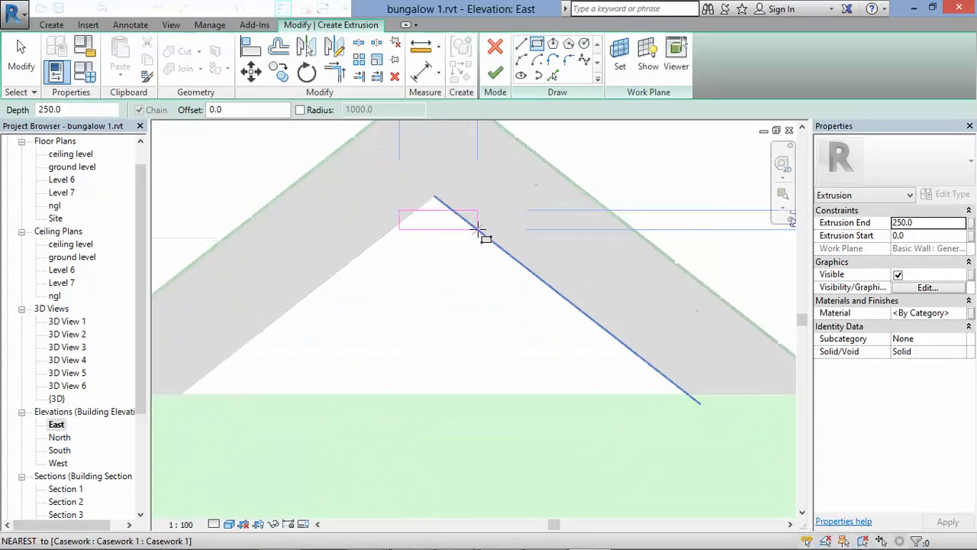
click(473, 226)
key(Escape)
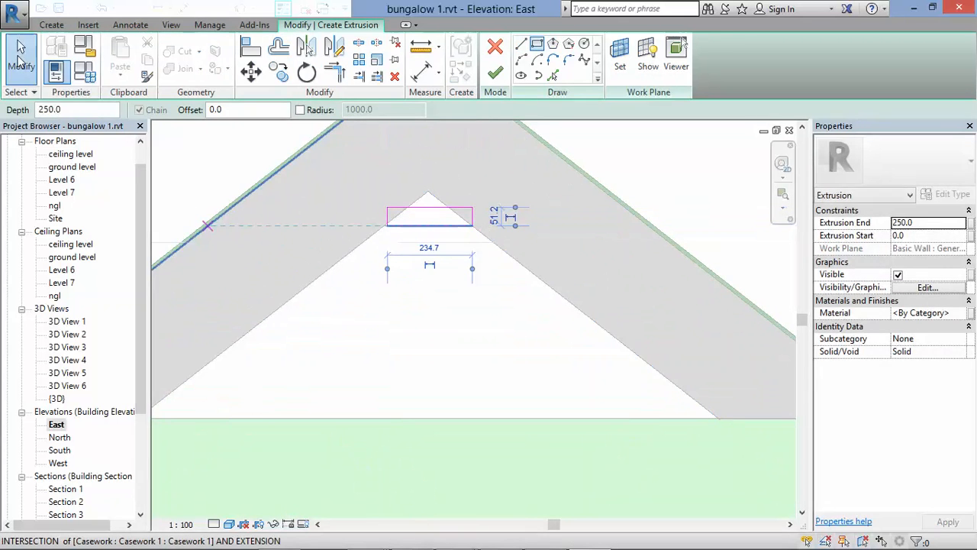
Step: Copy the slat rectangle straight down by about 141 mm
drag(355, 200, 562, 245)
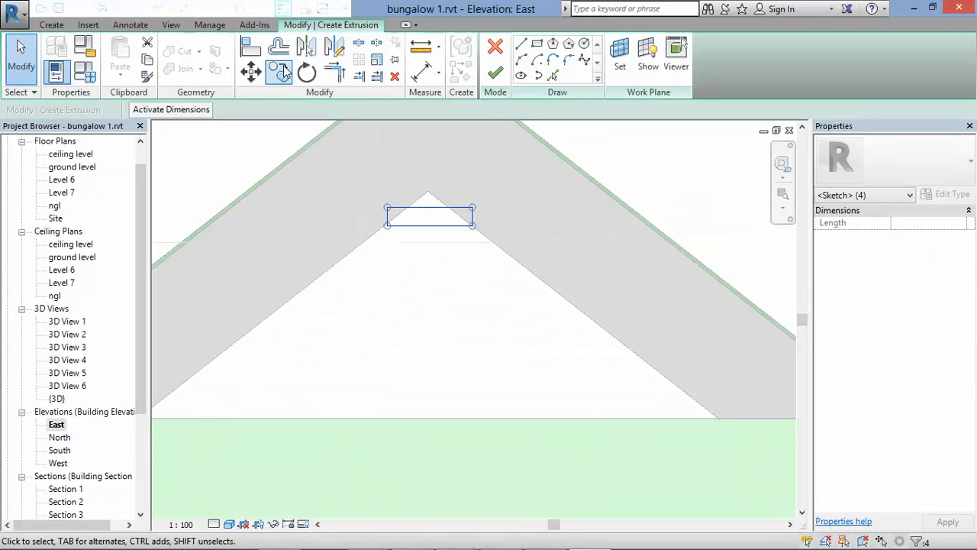
click(283, 70)
click(426, 190)
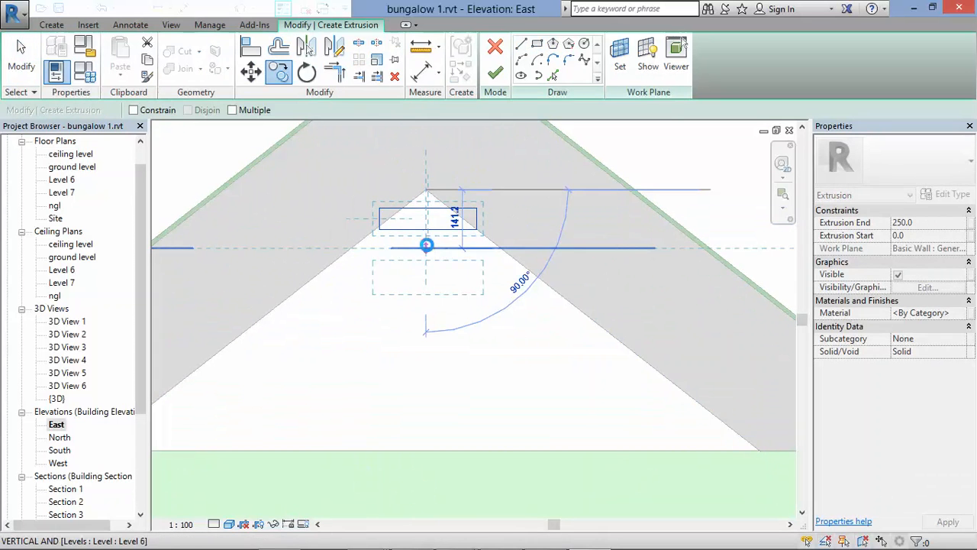
click(426, 246)
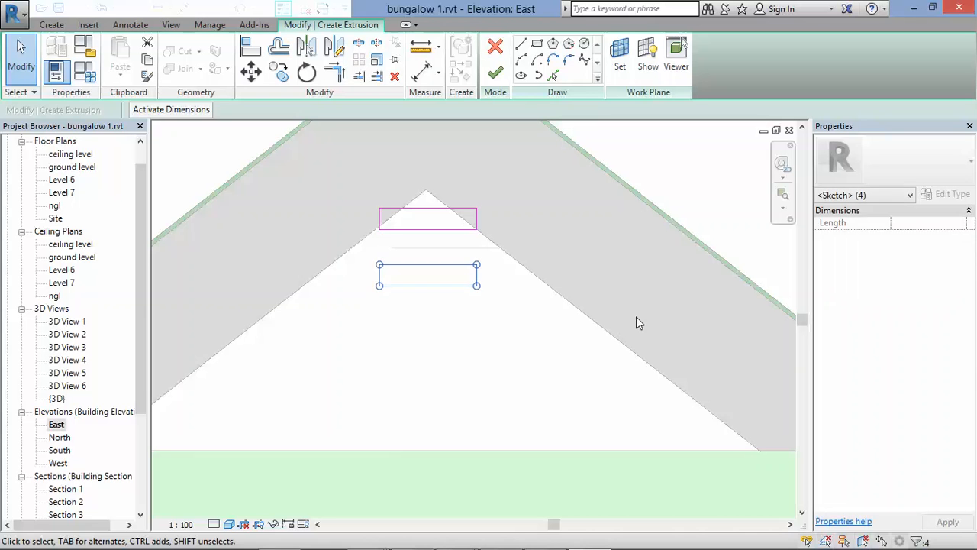
Step: Stretch the copied slat's right end outward to meet the opening's right sloping edge
scroll(473, 255, up, 2)
drag(464, 247, 515, 302)
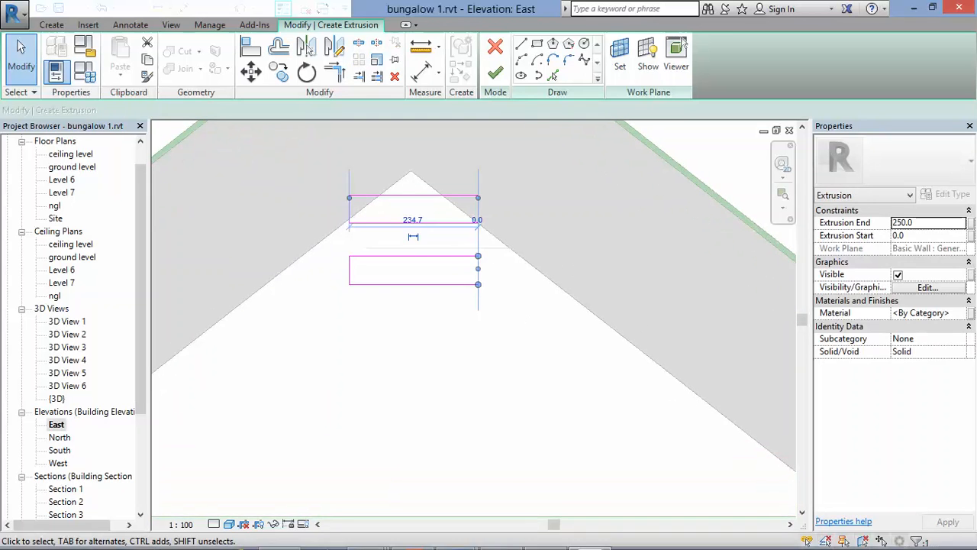
key(Right)
key(Right)
key(Right)
key(Right)
key(Right)
key(Right)
key(Right)
key(Right)
key(Right)
key(Right)
key(Right)
key(Right)
key(Right)
key(Right)
key(Right)
key(Right)
key(Right)
key(Right)
key(Right)
key(Right)
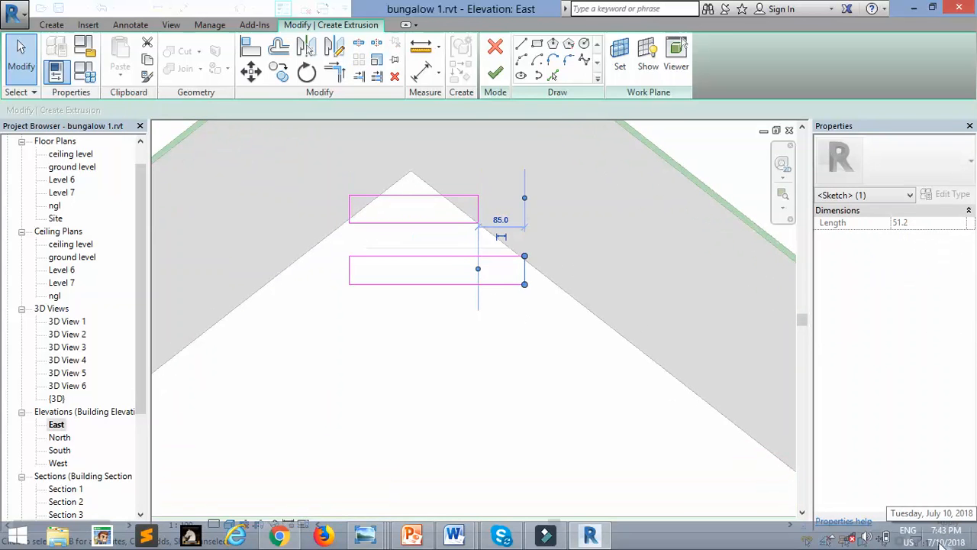
key(Right)
key(Right)
key(Right)
key(Right)
key(Right)
key(Right)
key(Right)
key(Right)
Step: Stretch the copied slat's left end outward by about 155 mm to meet the opening's left sloping edge
drag(328, 246, 393, 313)
key(Left)
key(Left)
key(Left)
key(Left)
key(Left)
key(Left)
key(Left)
key(Left)
key(Left)
key(Left)
key(Left)
key(Left)
key(Left)
key(Left)
key(Left)
key(Left)
key(Left)
key(Left)
key(Left)
key(Left)
key(Left)
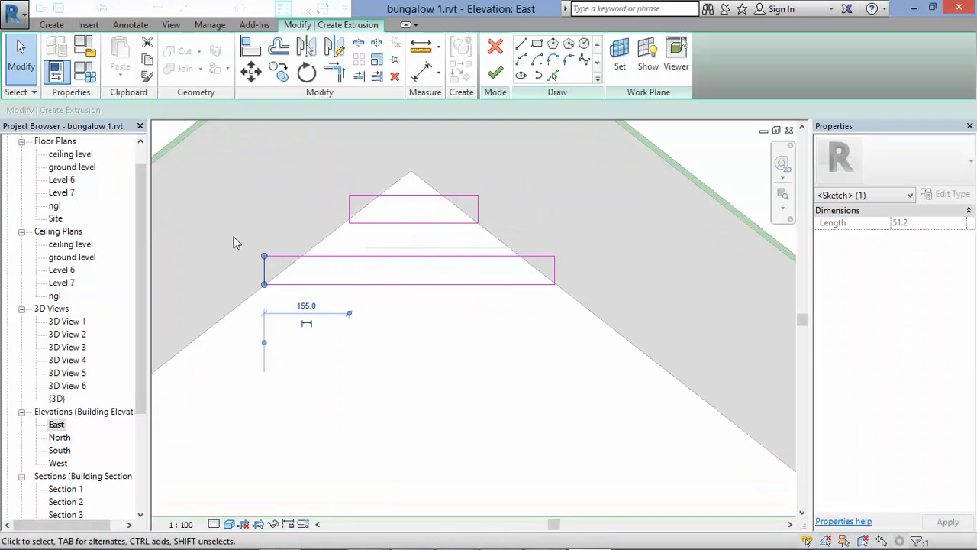
Step: Make three evenly spaced copies of the widened slat down the gable opening, using the Multiple option
drag(234, 240, 613, 303)
click(279, 73)
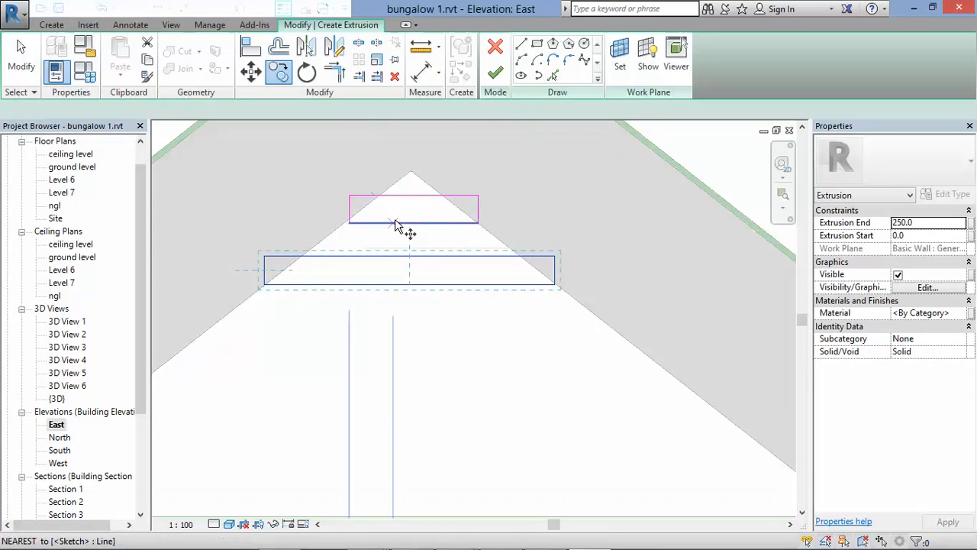
click(374, 254)
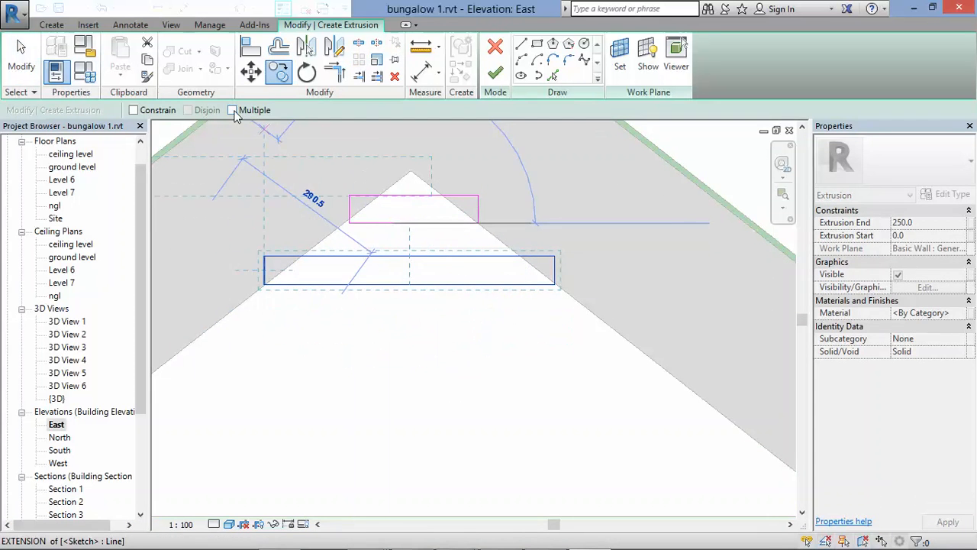
click(235, 112)
click(404, 284)
click(404, 345)
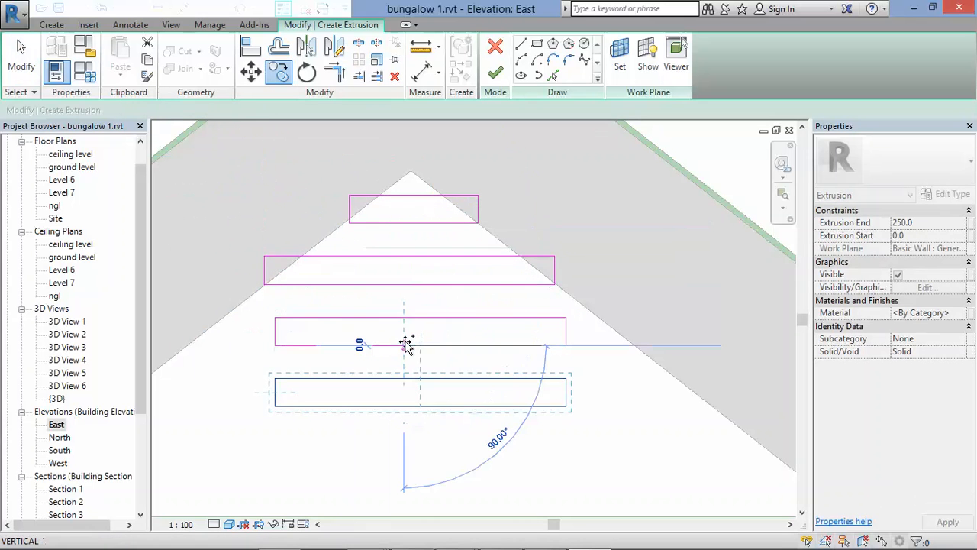
scroll(406, 382, down, 2)
click(404, 395)
scroll(400, 290, down, 3)
key(Escape)
key(Escape)
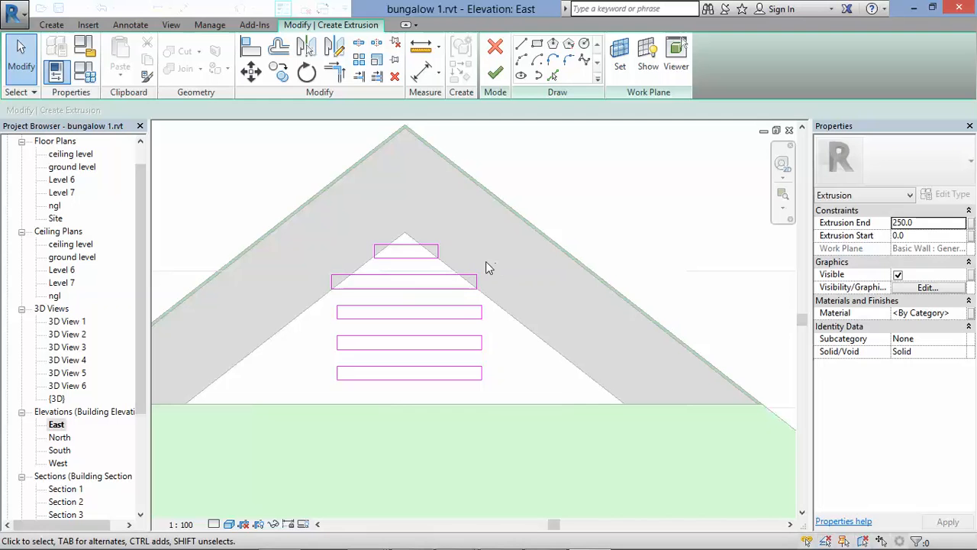
Step: Extend the right ends of the four lower slats together past the opening's right sloping edge
drag(486, 317, 533, 403)
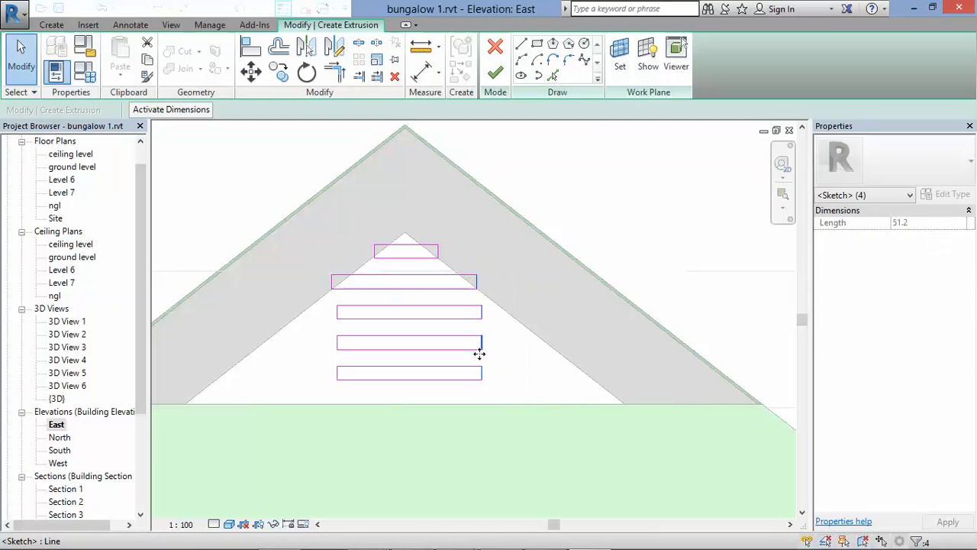
key(Right)
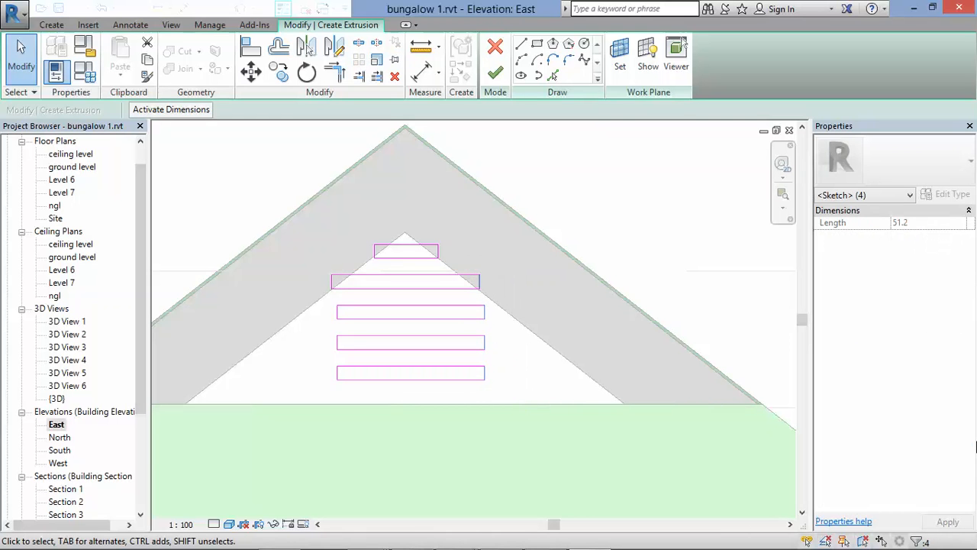
key(Right)
key(Right)
key(Right)
key(Right)
key(Right)
key(Right)
key(Right)
key(Right)
key(Right)
key(Right)
key(Right)
key(Right)
key(Right)
key(Right)
key(Right)
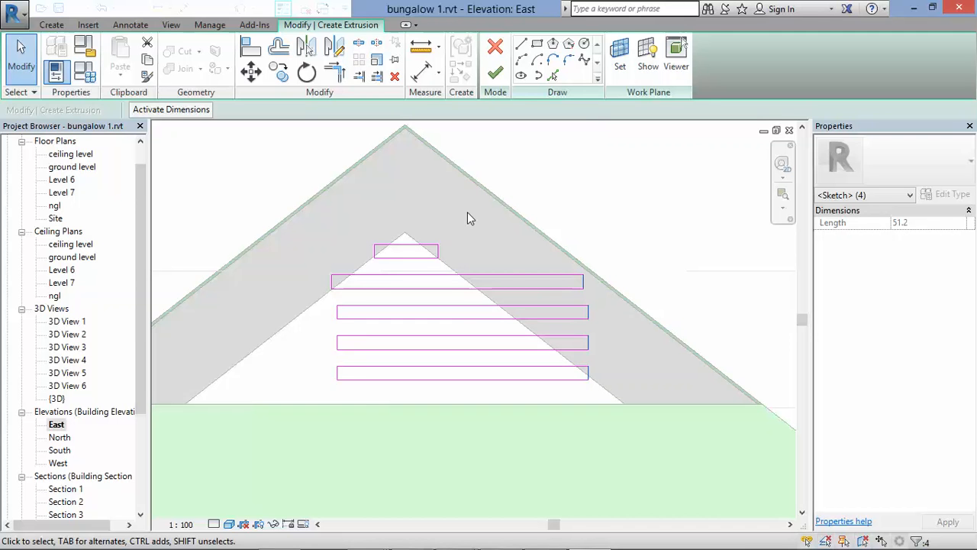
Step: Extend the left ends of the four lower slats together past the opening's left sloping edge
drag(315, 251, 355, 388)
mouse_move(312, 245)
mouse_down()
mouse_move(356, 262)
mouse_move(364, 406)
mouse_up()
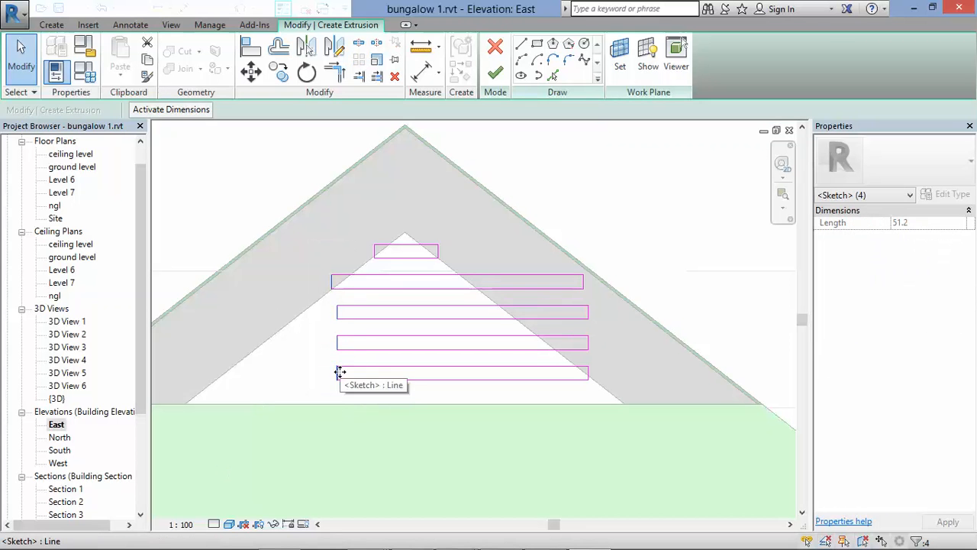
key(Left)
key(Left)
key(Left)
key(Left)
key(Left)
key(Left)
key(Left)
key(Left)
key(Left)
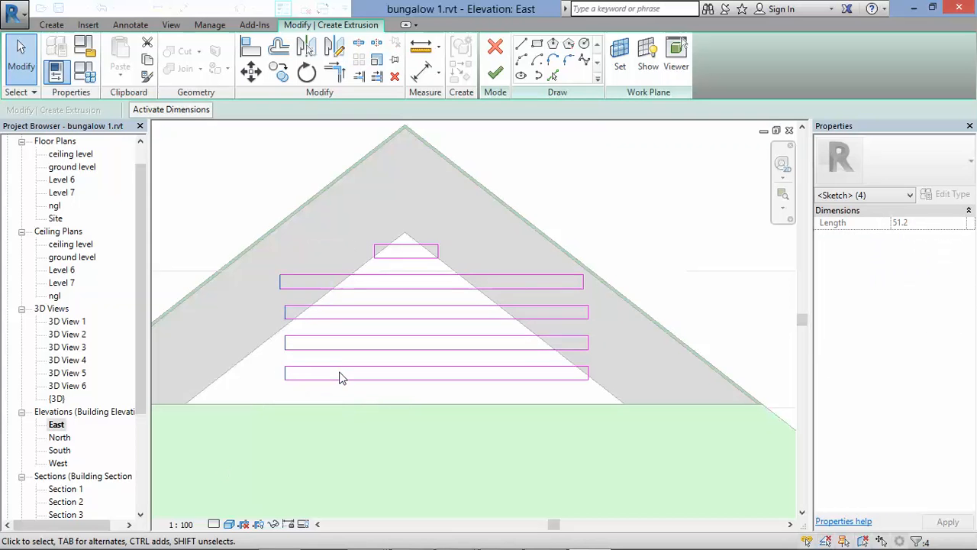
key(Left)
key(Left)
key(Left)
key(Left)
key(Left)
key(Left)
key(Left)
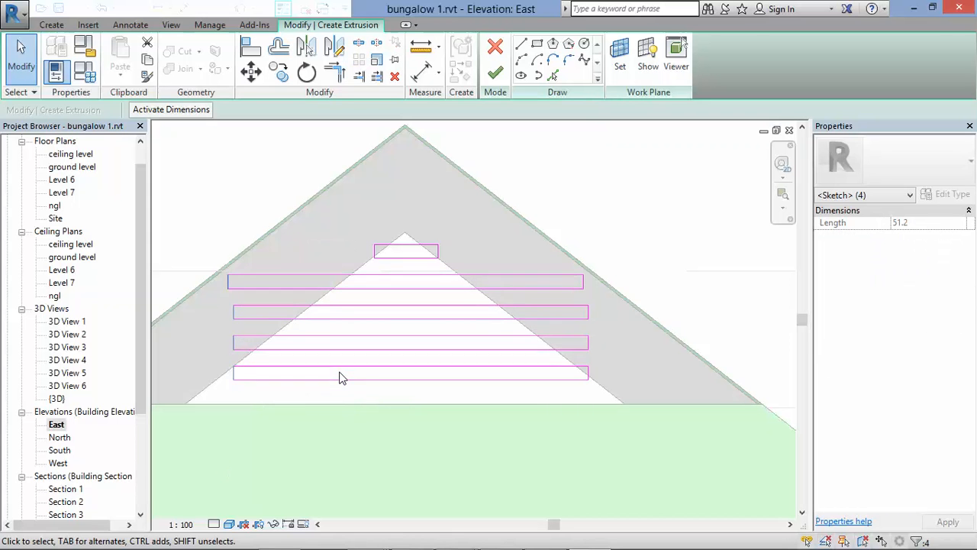
Step: Delete all five slat rectangles from the extrusion sketch
scroll(341, 377, down, 3)
drag(258, 240, 536, 395)
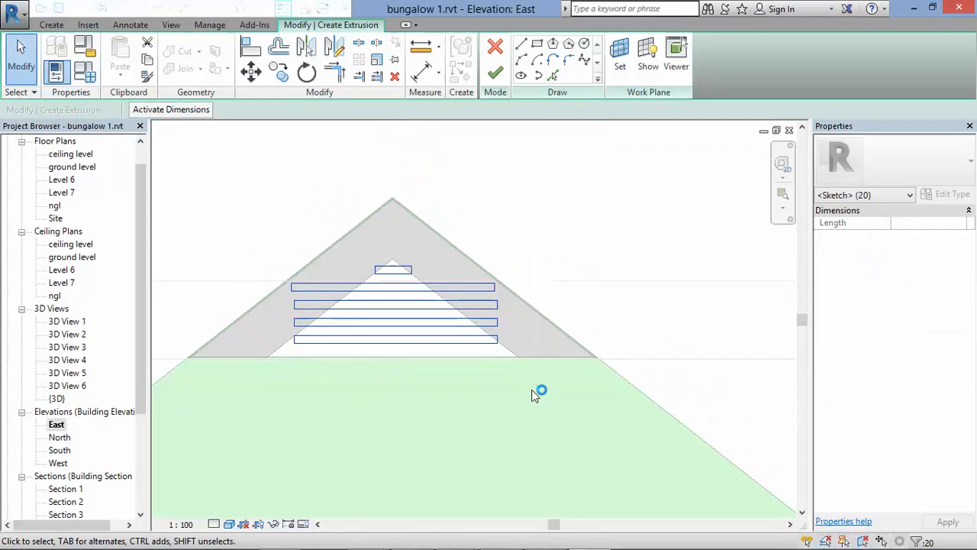
key(Delete)
scroll(433, 301, down, 1)
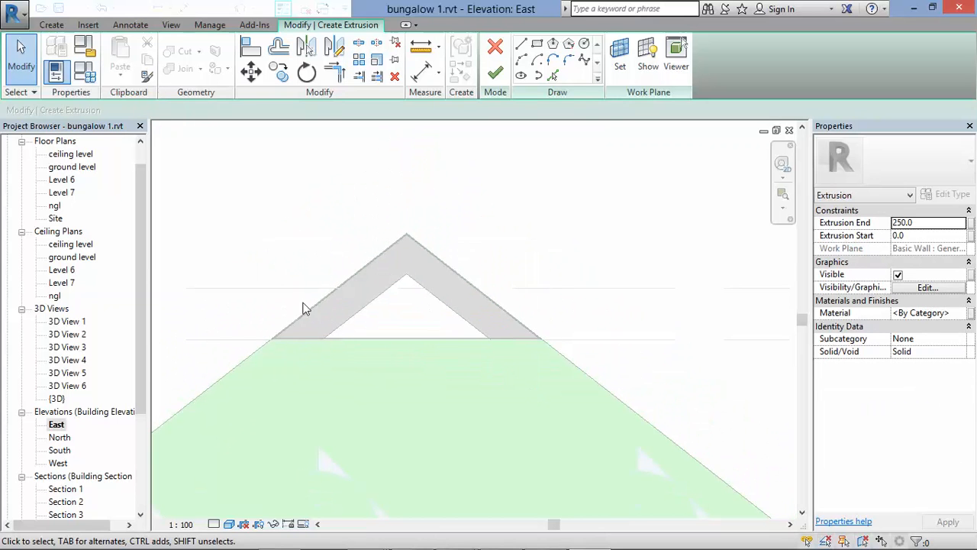
scroll(459, 319, up, 1)
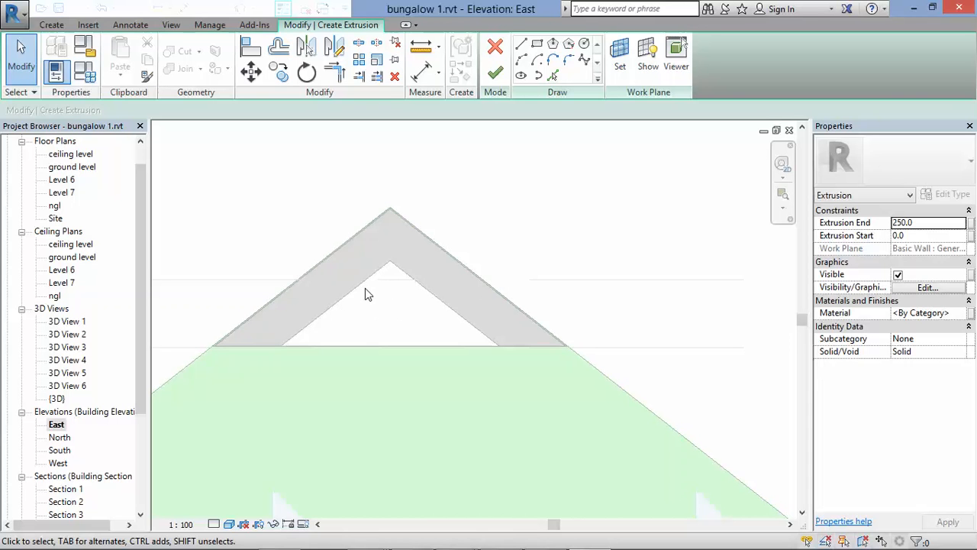
Step: Discard the extrusion sketch and cancel the in-place casework component
click(51, 24)
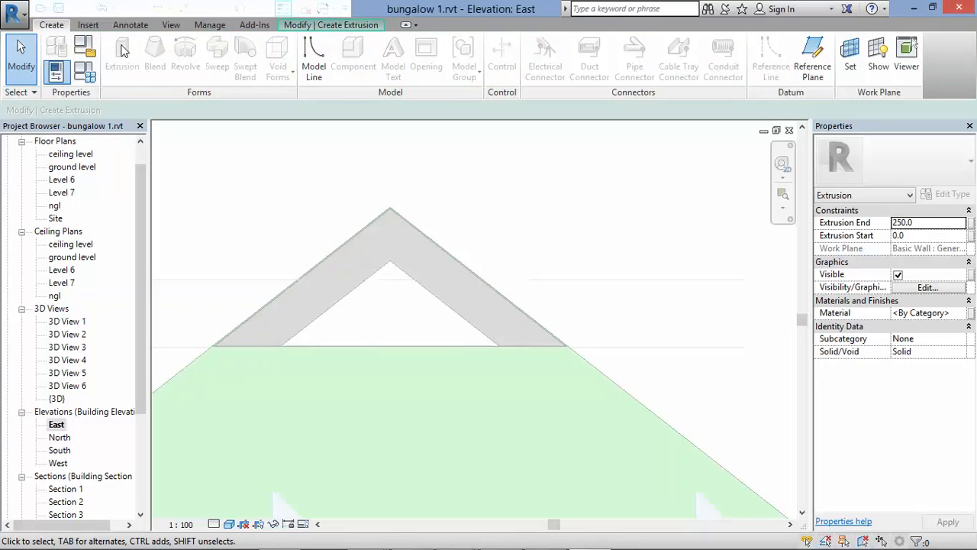
click(336, 24)
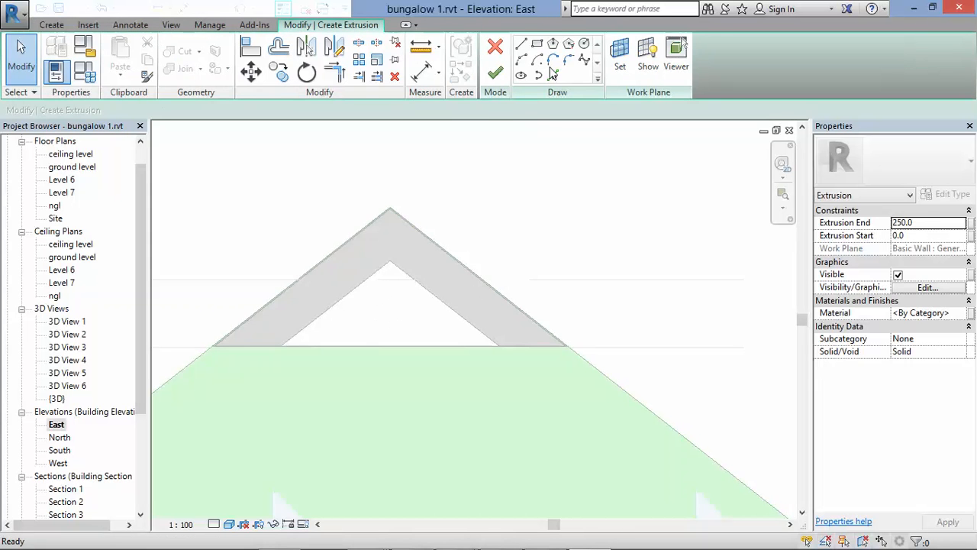
click(497, 47)
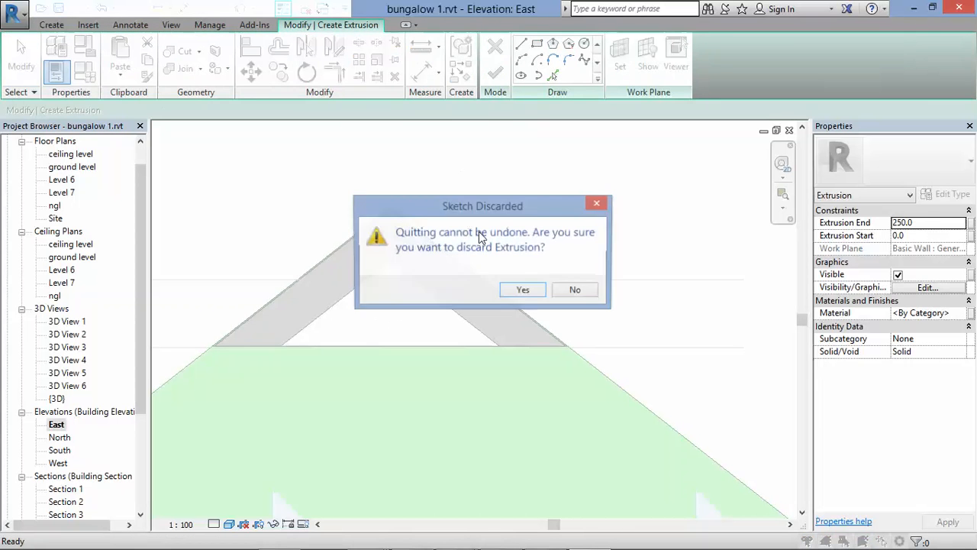
click(523, 291)
scroll(535, 256, down, 2)
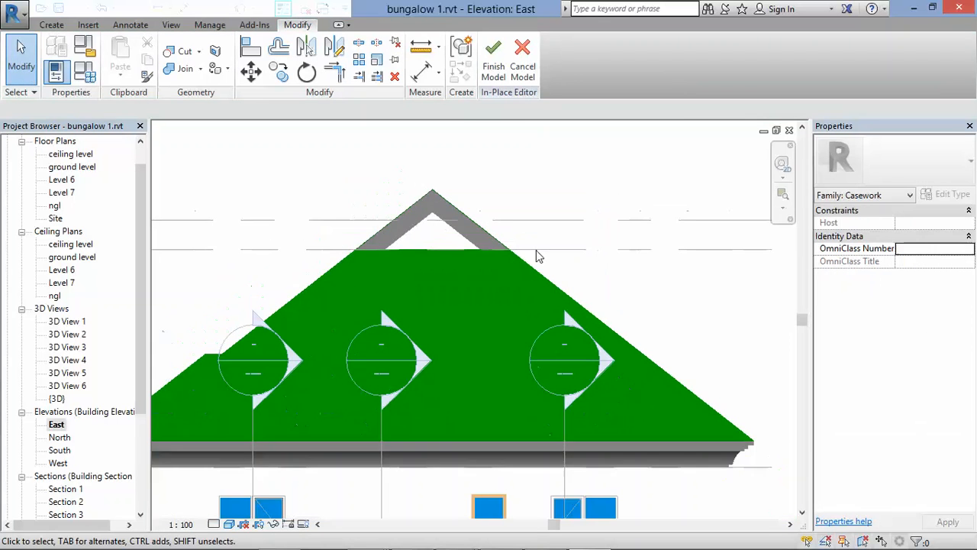
click(504, 64)
click(517, 289)
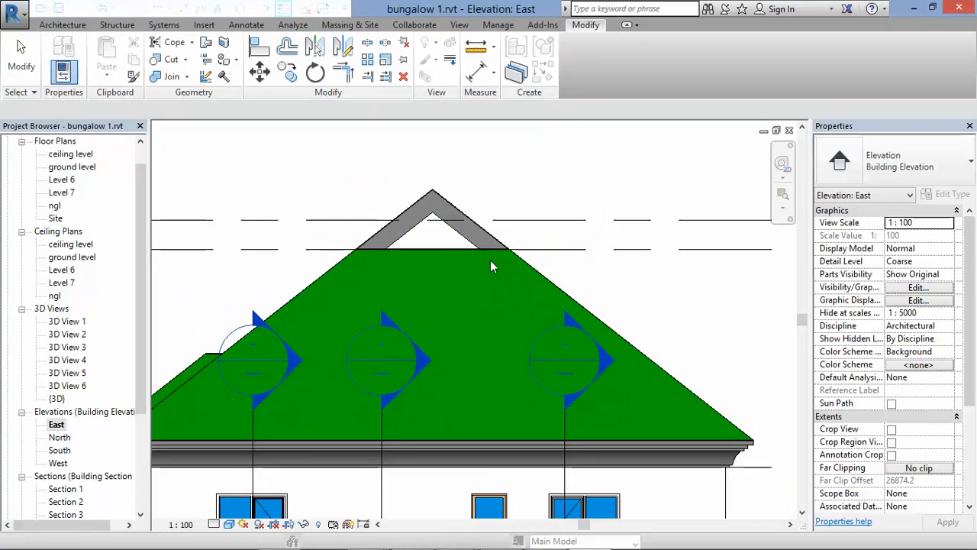
Step: Start a new in-place component in the Casework category named Casework 3
scroll(490, 260, down, 1)
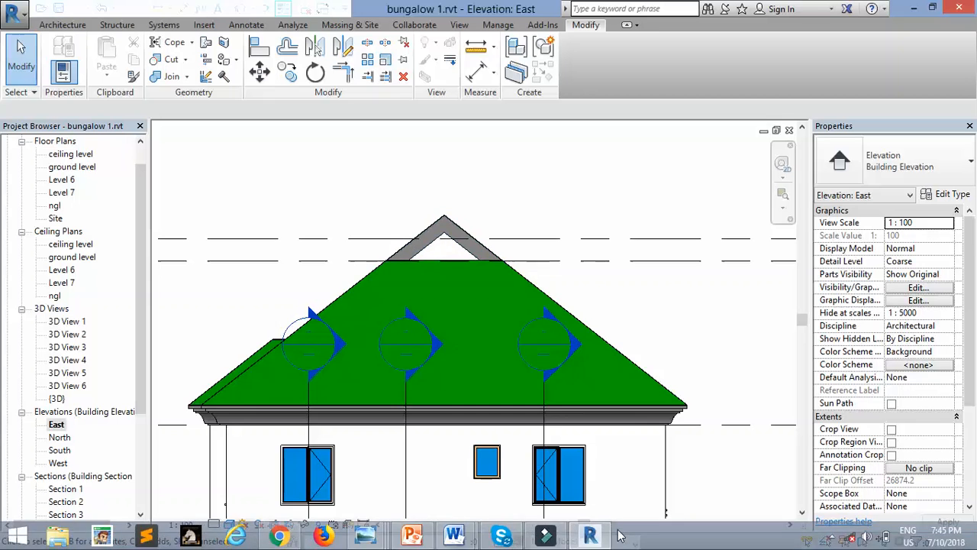
scroll(434, 215, up, 2)
click(63, 24)
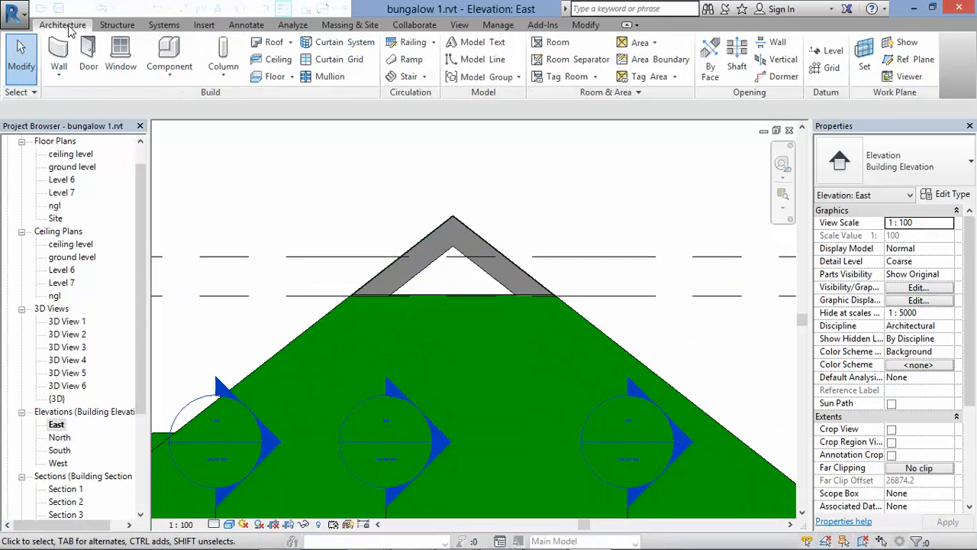
click(170, 76)
click(185, 131)
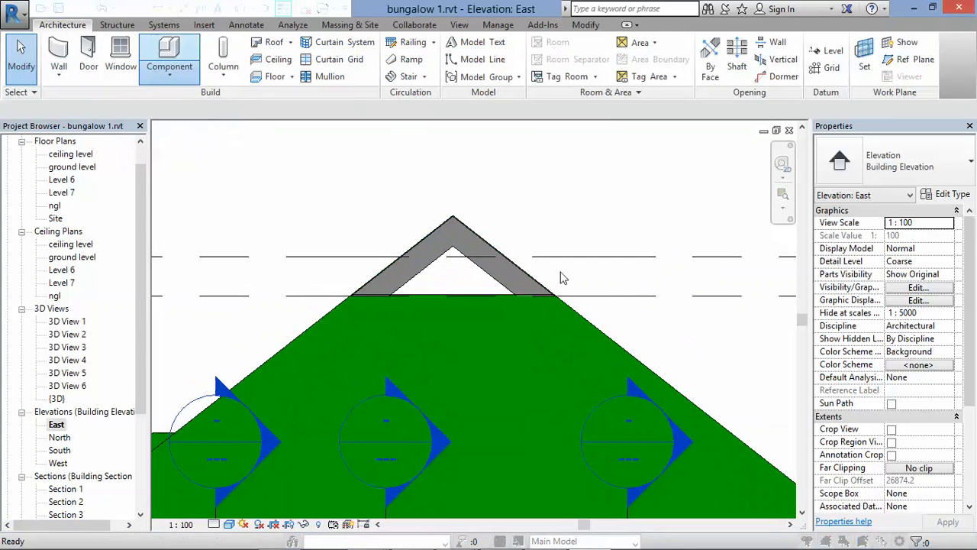
double_click(419, 188)
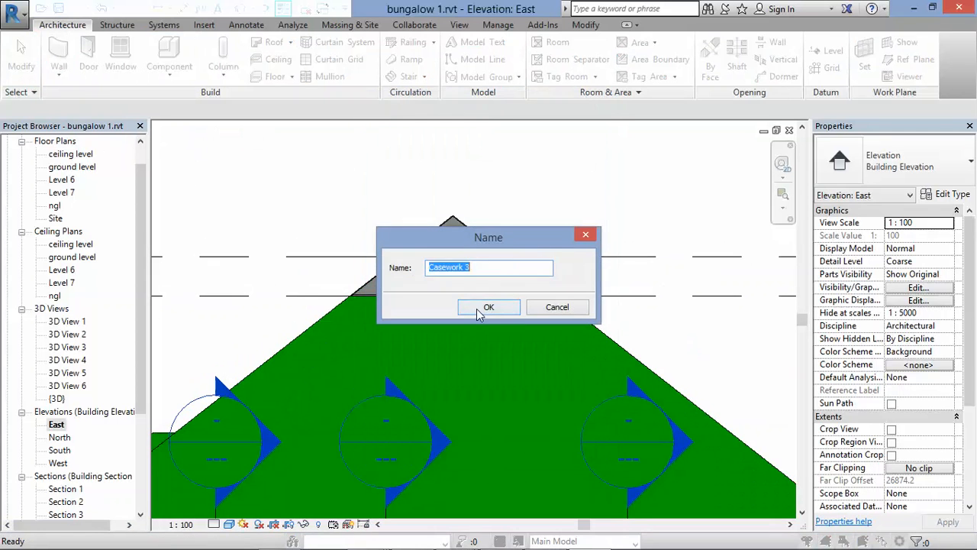
key(Return)
Step: Start a solid extrusion with its work plane picked on the east exterior wall's face
click(122, 57)
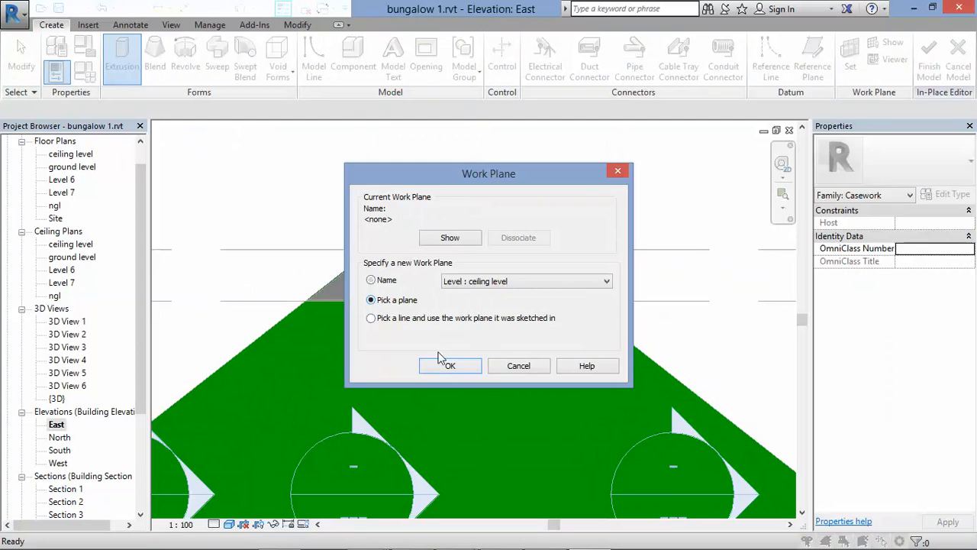
click(450, 367)
scroll(393, 207, down, 4)
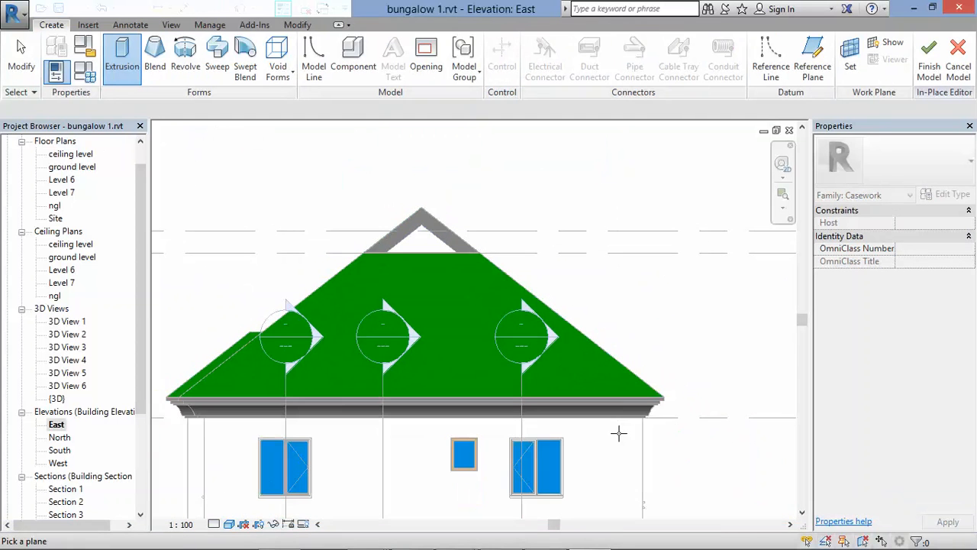
scroll(652, 443, down, 2)
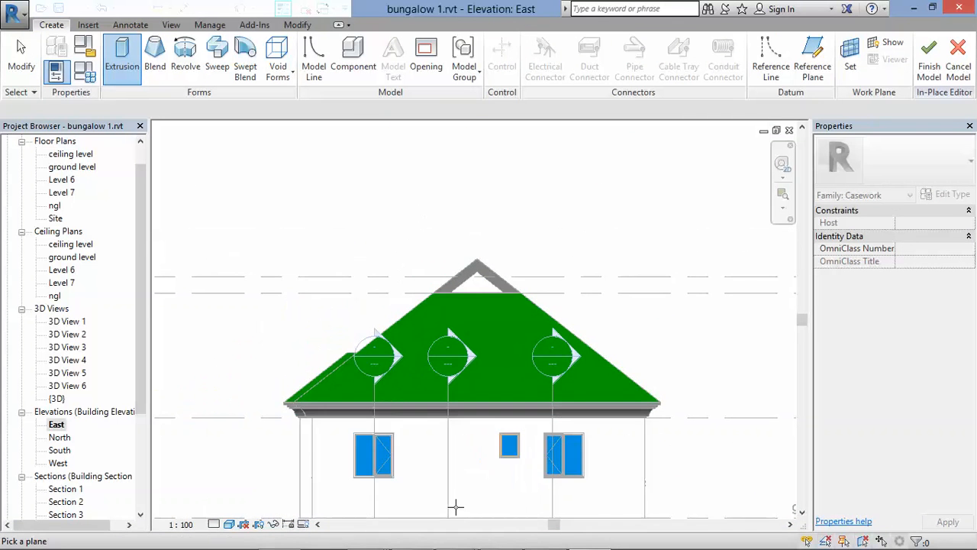
click(318, 450)
Step: Sketch a closed triangle of lines tracing the gable opening's two lower corners and its apex
scroll(459, 289, up, 5)
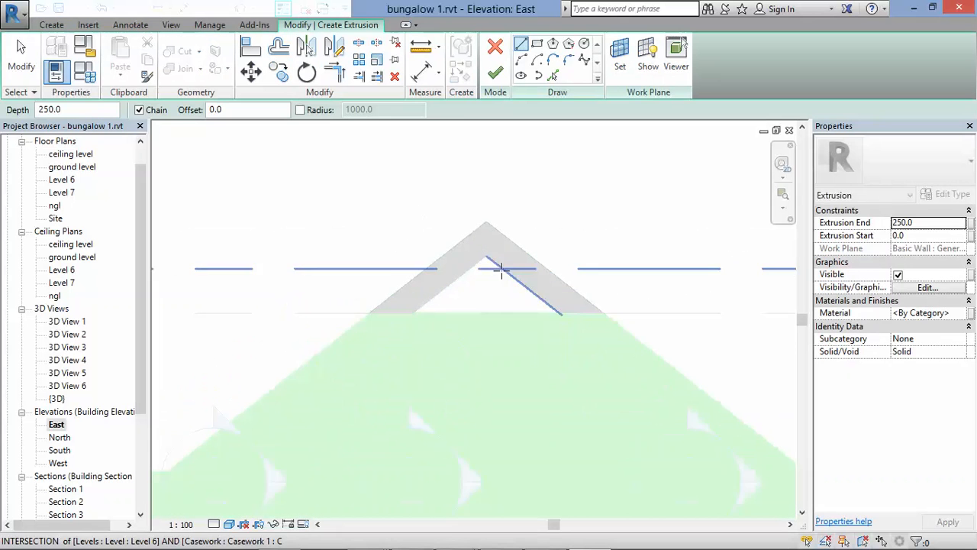
scroll(458, 265, up, 2)
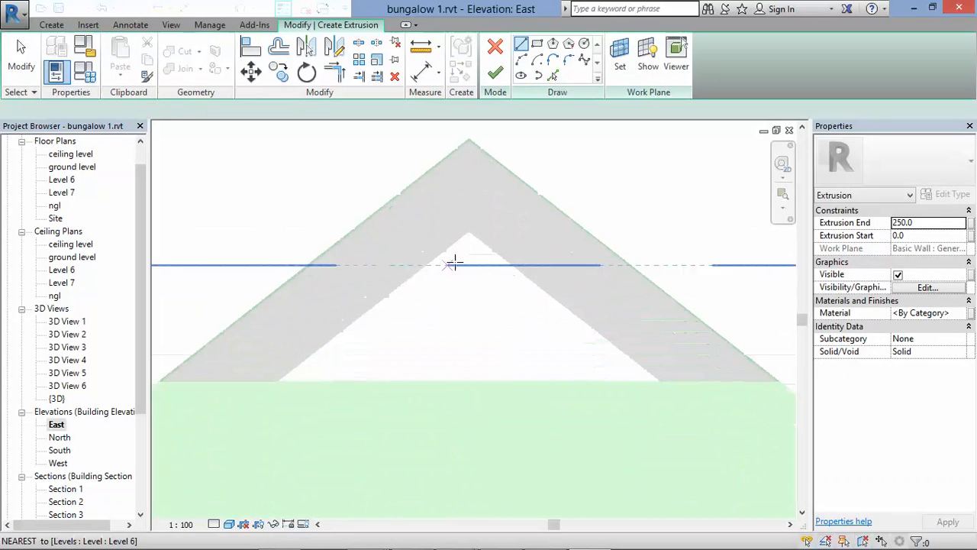
click(276, 383)
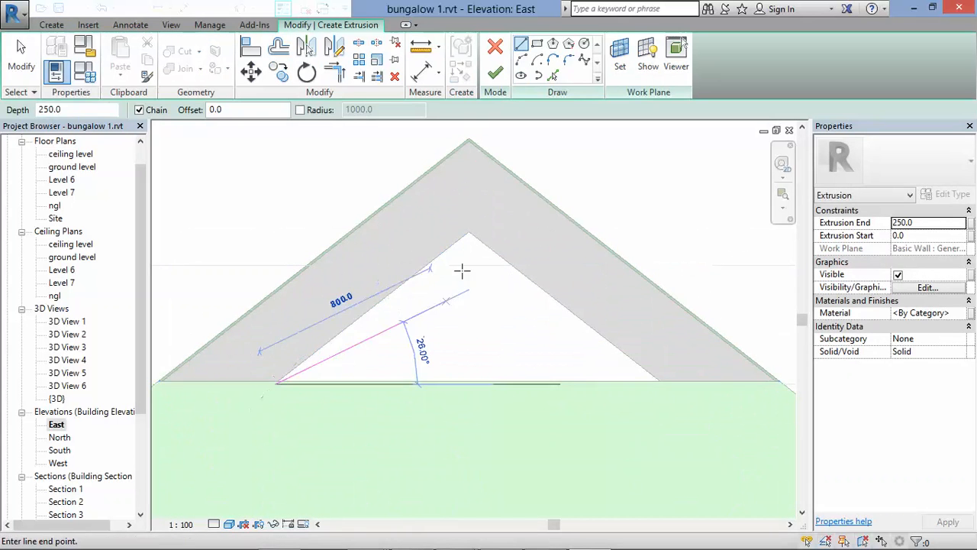
click(469, 234)
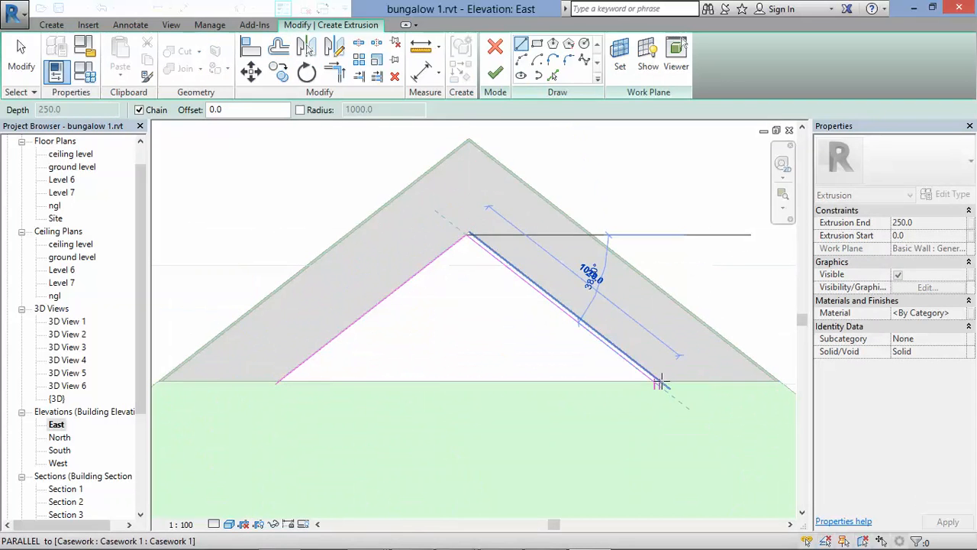
click(659, 382)
click(277, 383)
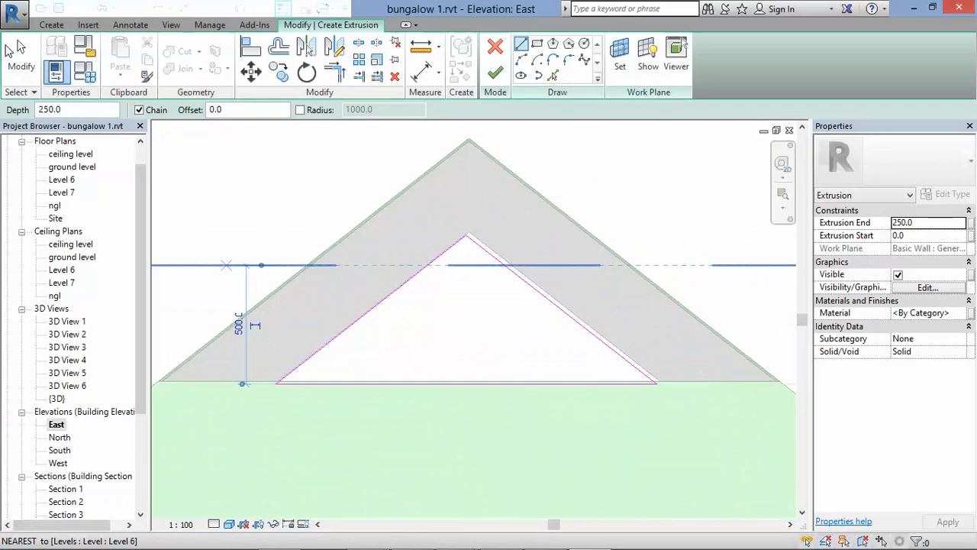
Step: Nudge the triangle's two sloping sides outward to the opening's edges and finish the 250 mm extrusion and in-place model
click(22, 57)
click(590, 331)
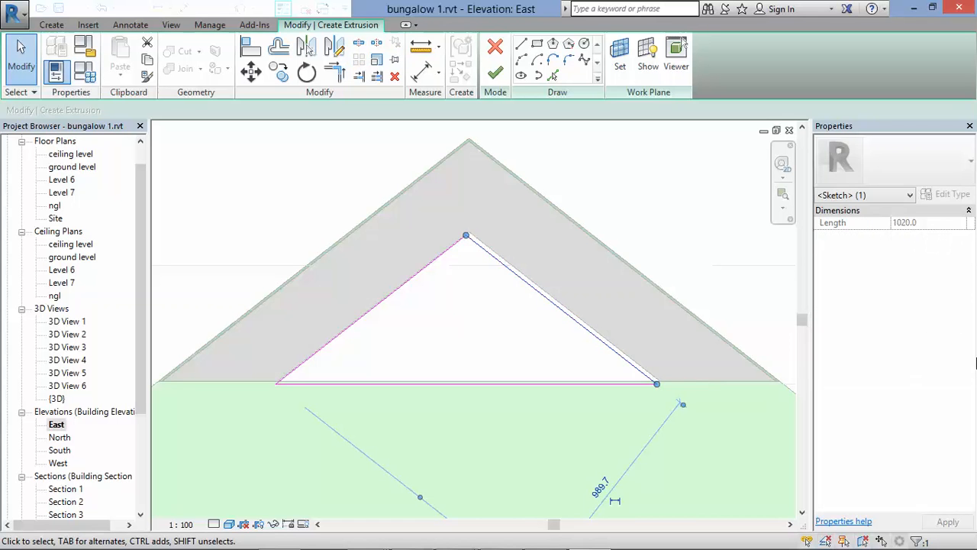
key(Right)
key(Right)
key(Right)
key(Right)
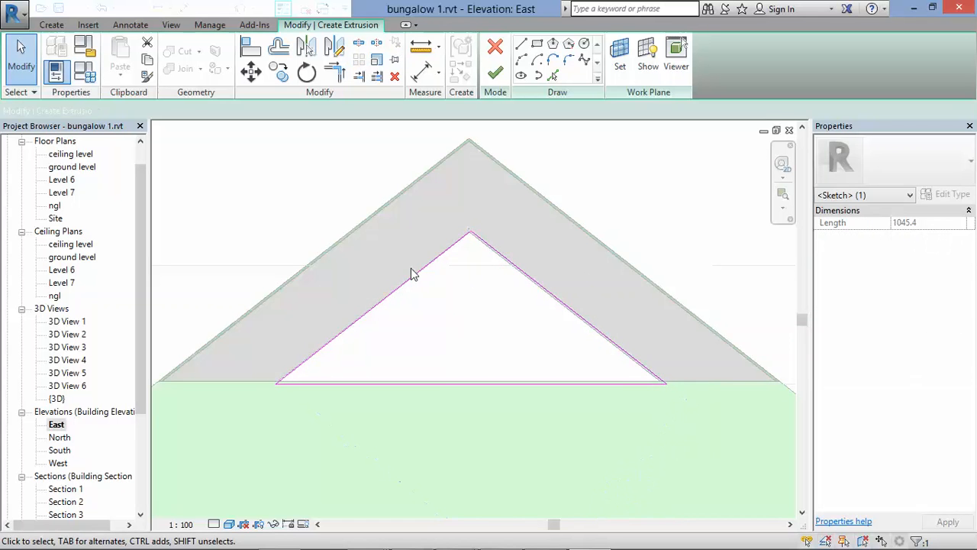
click(410, 273)
key(Left)
key(Left)
key(Left)
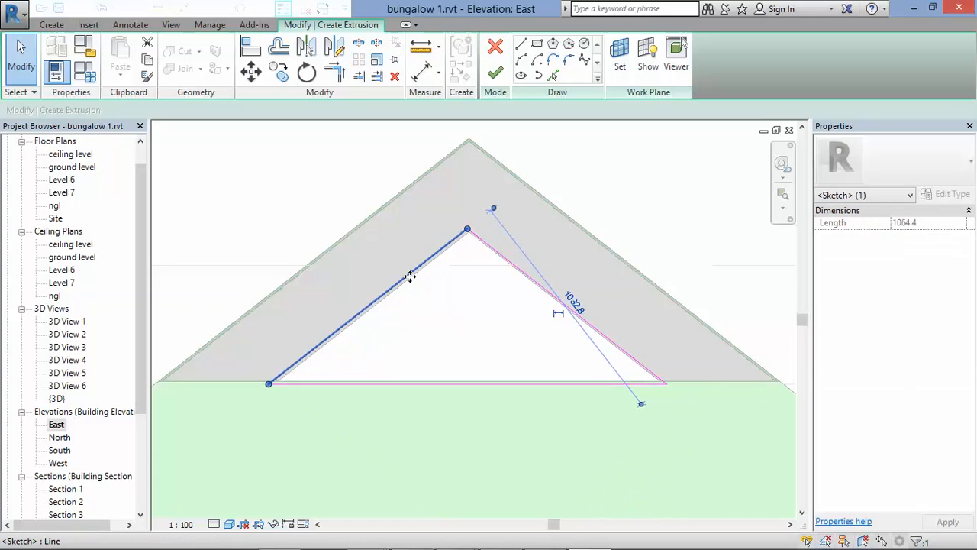
click(495, 72)
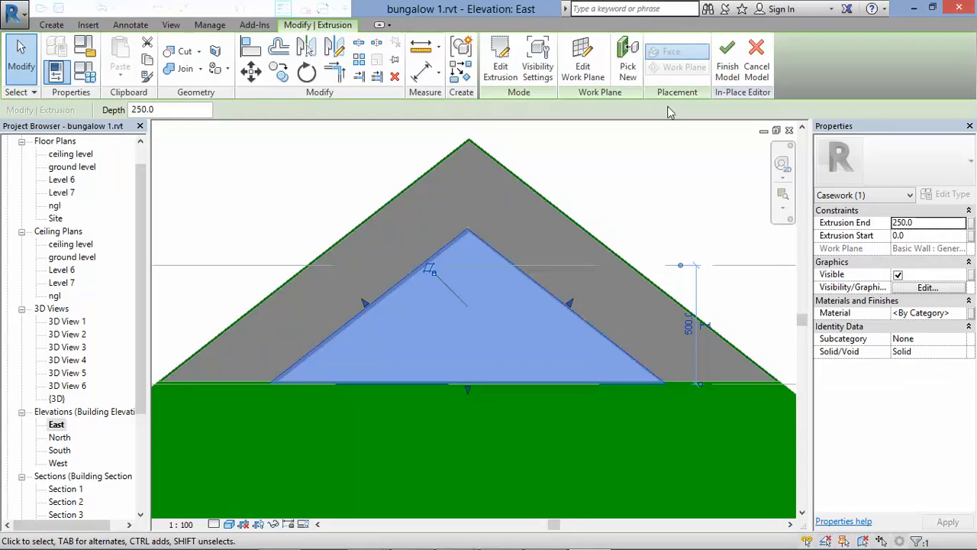
click(726, 53)
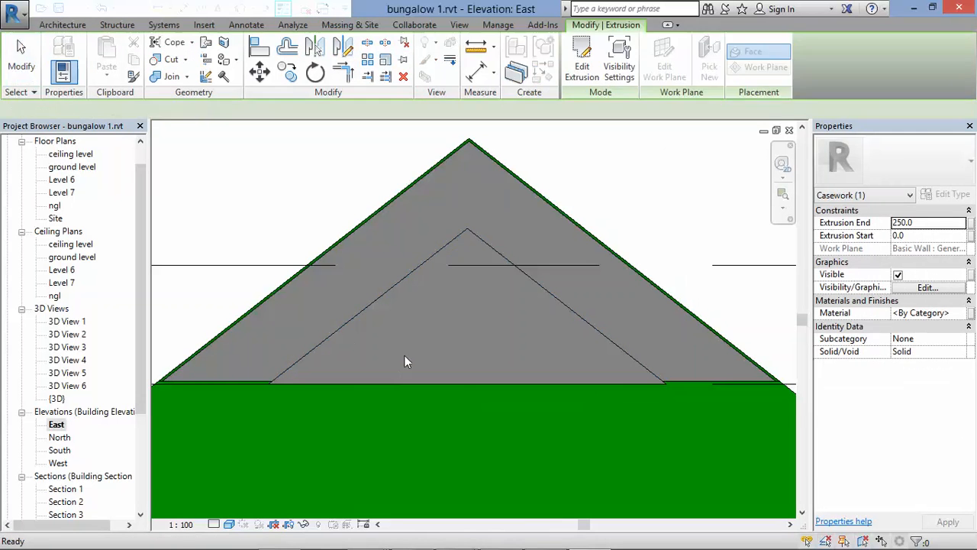
Step: In the South elevation, stretch the triangular infill's left end to the left end of the upper gable roof
click(239, 13)
click(581, 339)
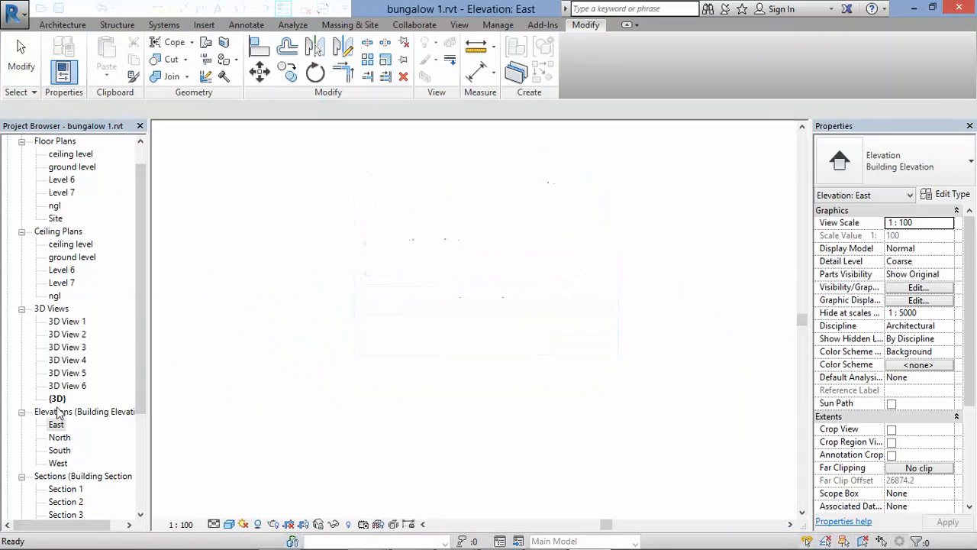
double_click(60, 450)
click(466, 327)
scroll(415, 313, down, 2)
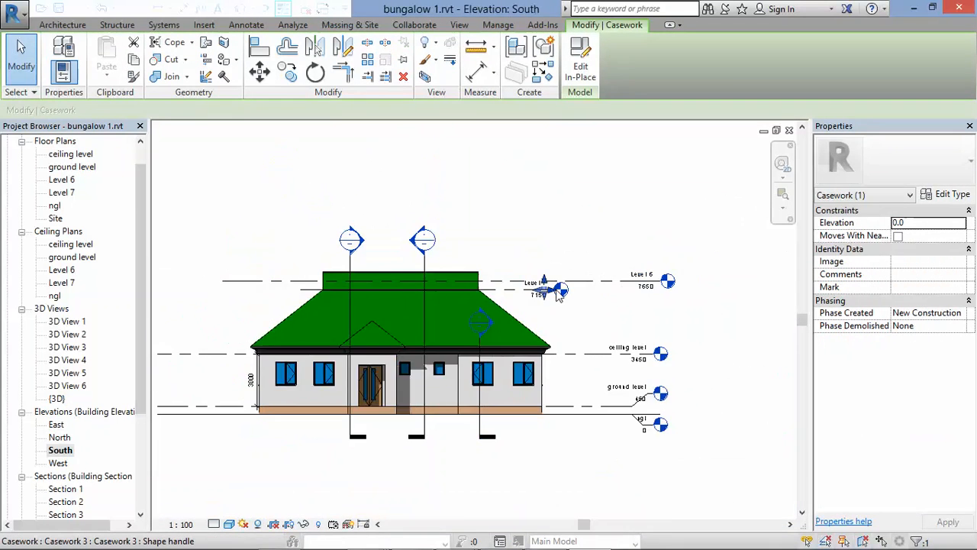
scroll(547, 294, up, 2)
drag(530, 291, 205, 283)
Step: Pull the infill's right end back to the right end of the upper gable roof
drag(550, 291, 432, 291)
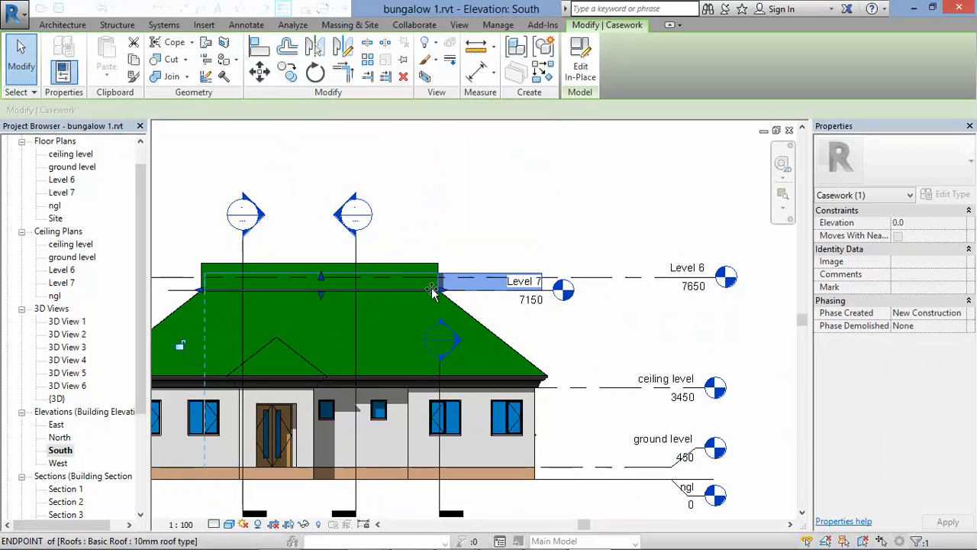
scroll(432, 289, up, 5)
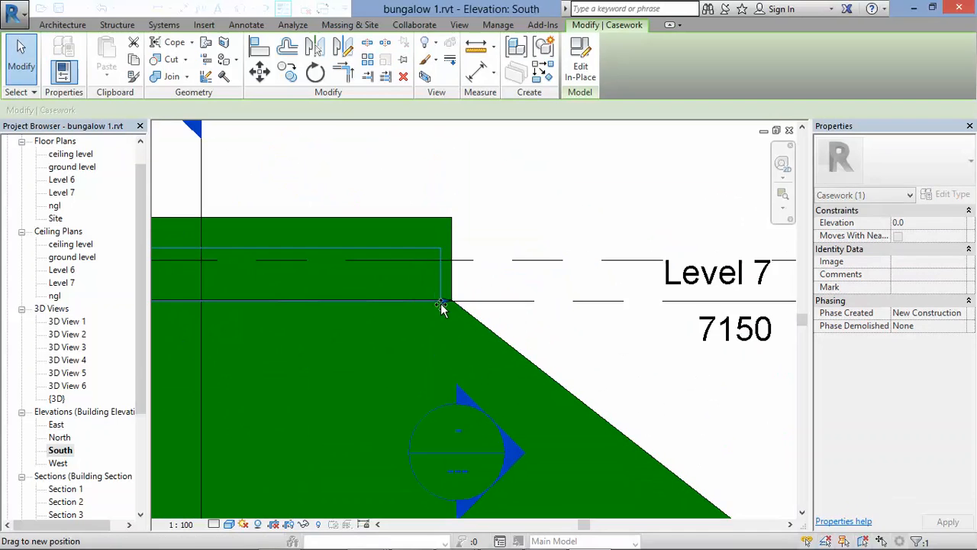
scroll(475, 297, down, 2)
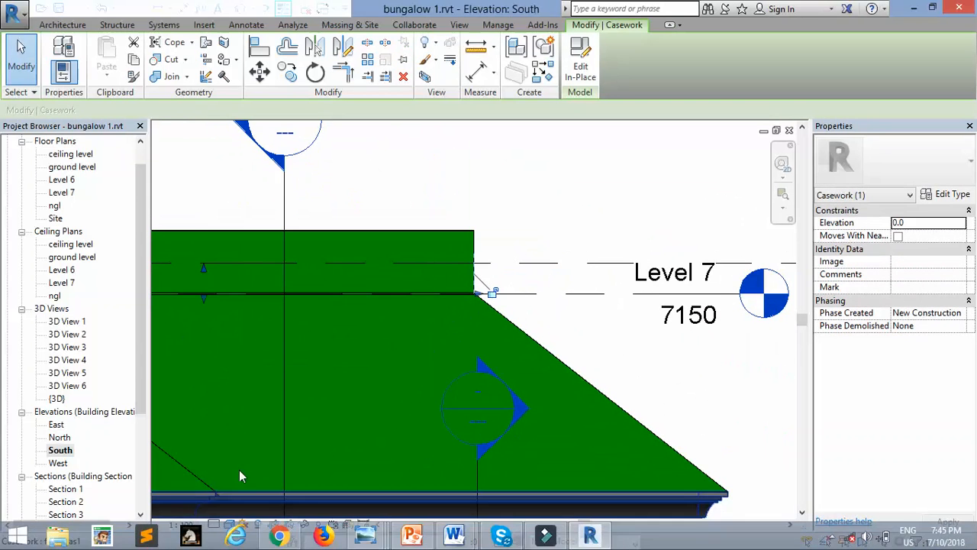
Step: Set the South elevation to Wireframe and pull the infill's right end slightly inside the upper roof's right edge
click(229, 524)
click(252, 435)
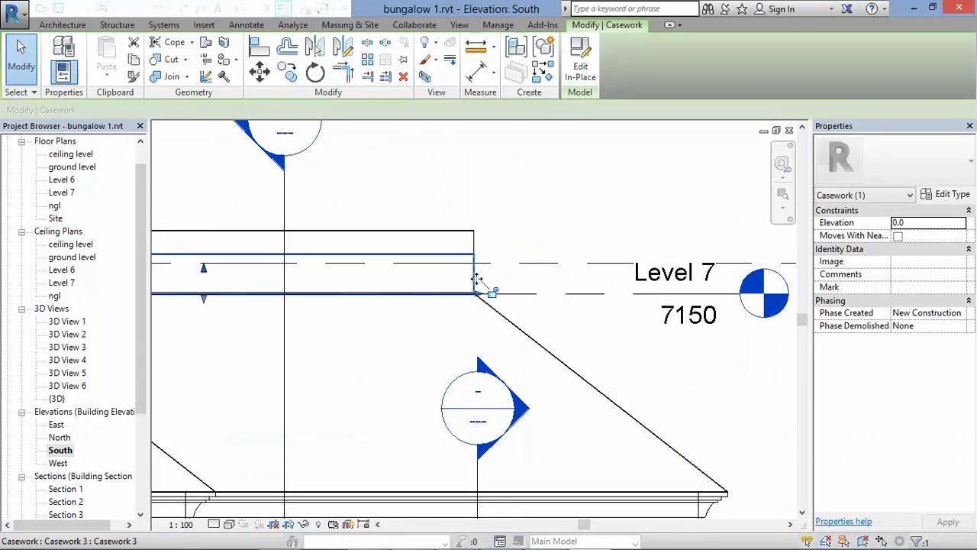
scroll(476, 279, up, 1)
scroll(479, 298, up, 3)
drag(470, 307, 459, 303)
scroll(454, 139, up, 2)
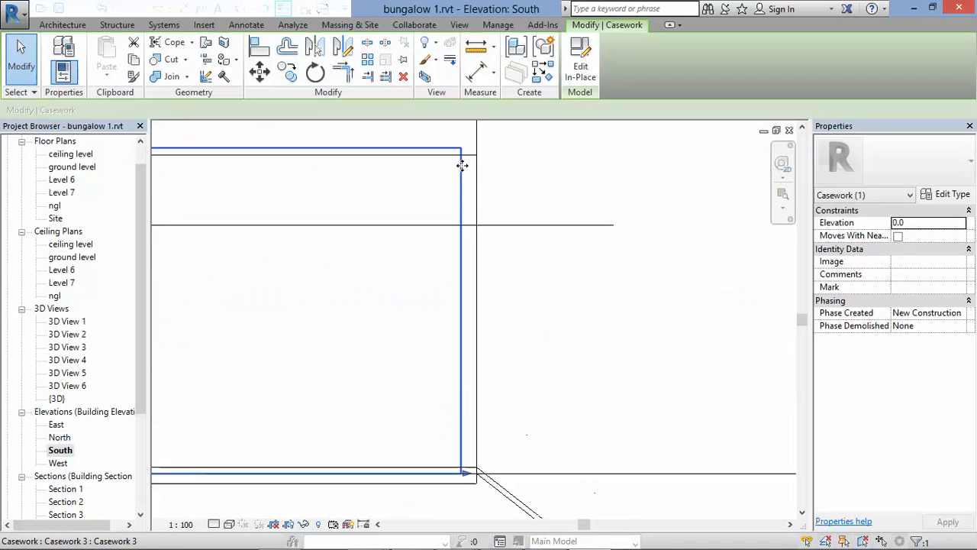
Step: Extend the infill's left end slightly closer to the upper roof's left edge
scroll(738, 246, down, 3)
scroll(795, 263, down, 4)
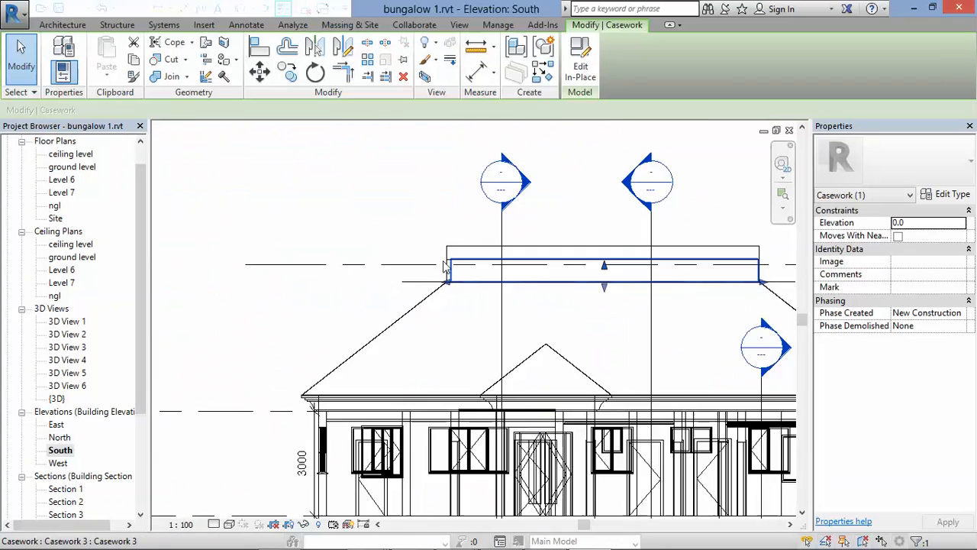
scroll(447, 277, up, 5)
scroll(472, 382, up, 2)
drag(479, 357, 454, 355)
Step: Open 3D View 6 and examine the closed gable end with nothing selected
double_click(62, 387)
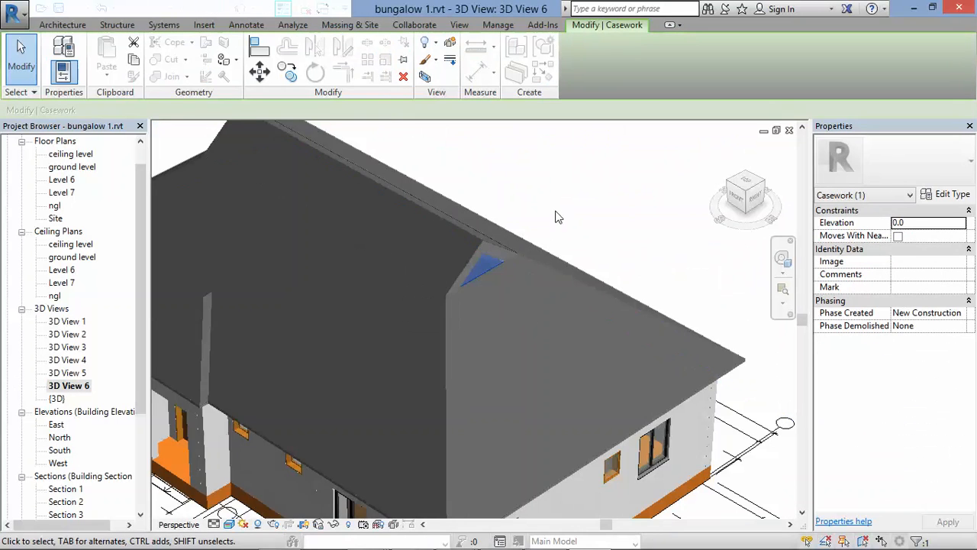
click(558, 217)
scroll(503, 196, down, 2)
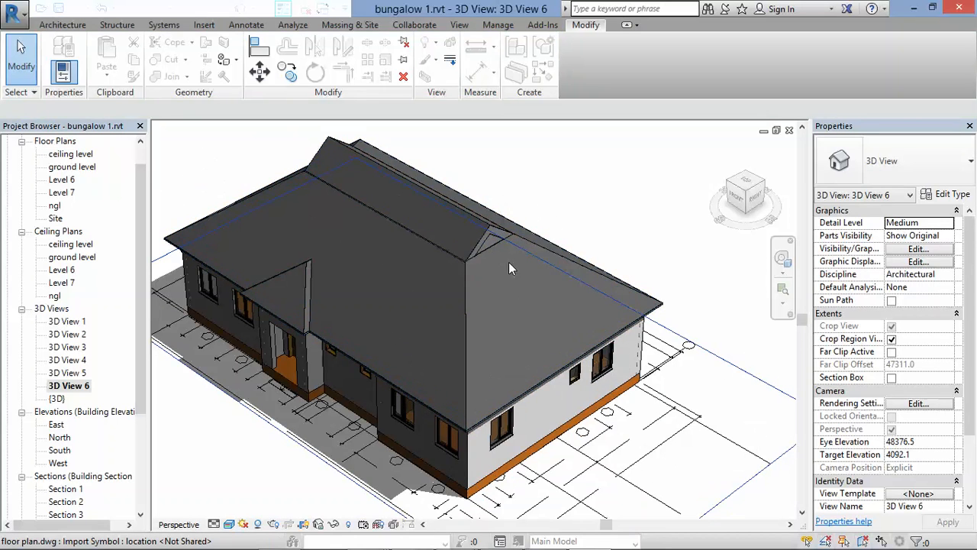
Step: Return to the South elevation and set its visual style to Shaded after trying Hidden Line
double_click(59, 450)
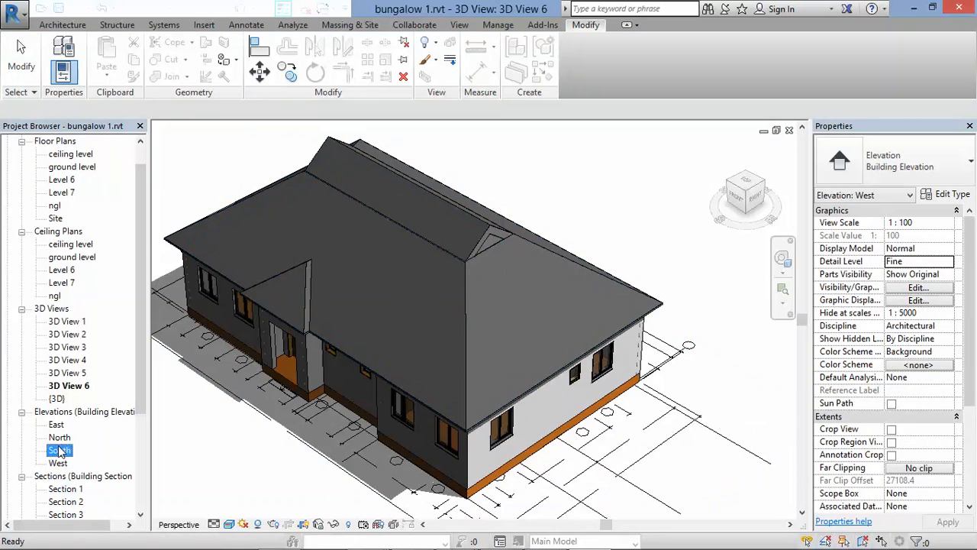
scroll(404, 305, down, 6)
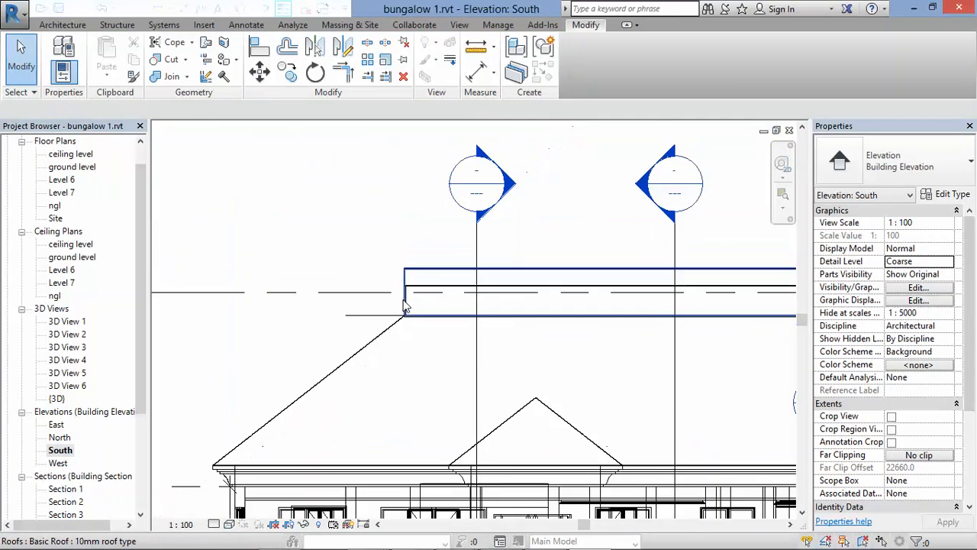
click(229, 524)
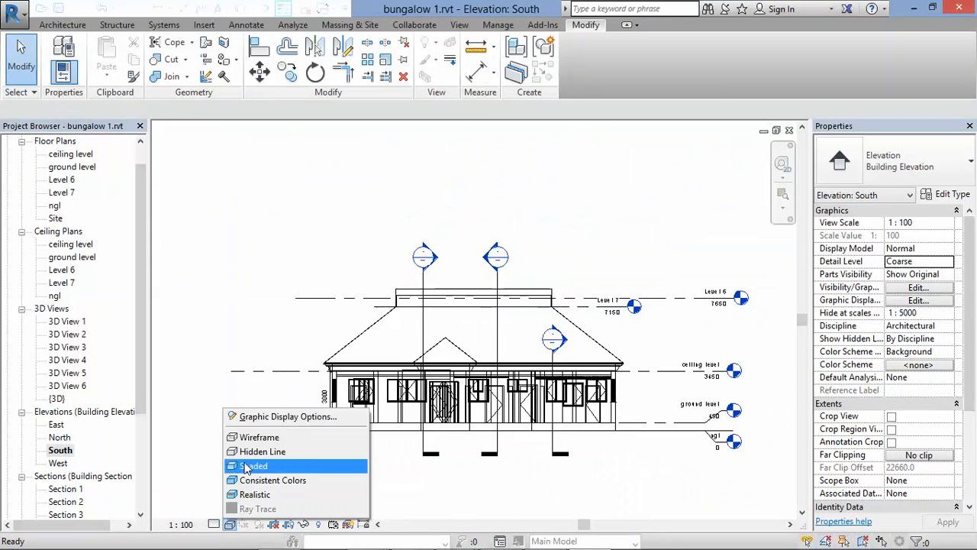
click(252, 452)
scroll(594, 296, up, 2)
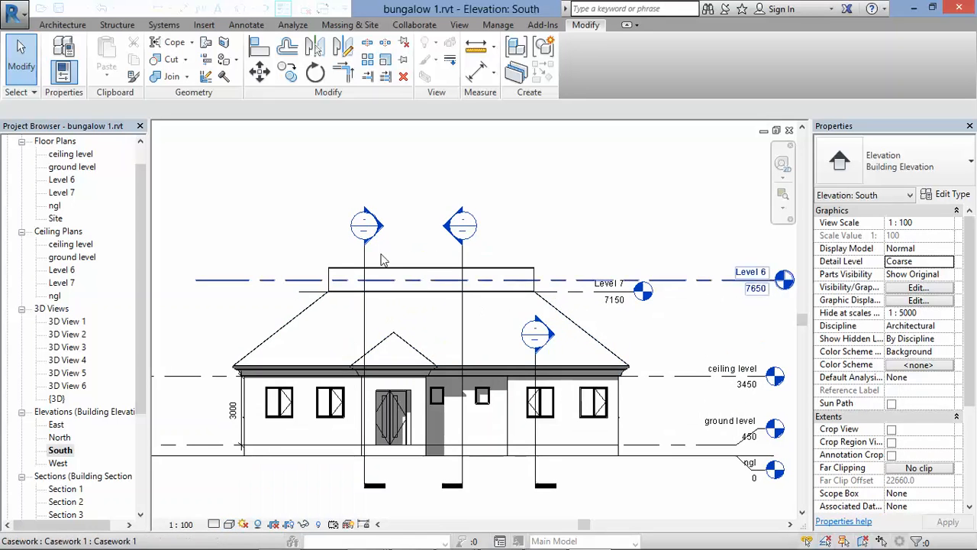
click(229, 525)
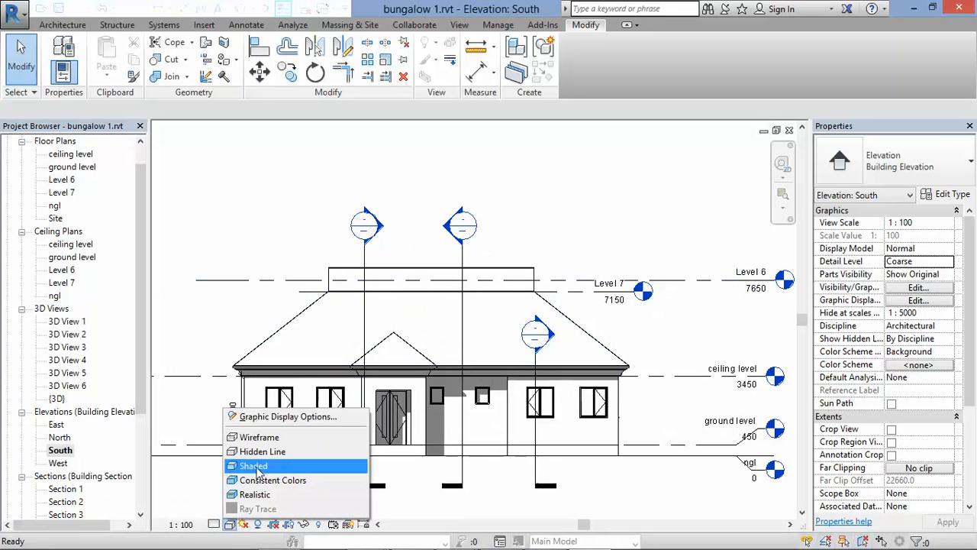
click(256, 460)
scroll(461, 294, up, 3)
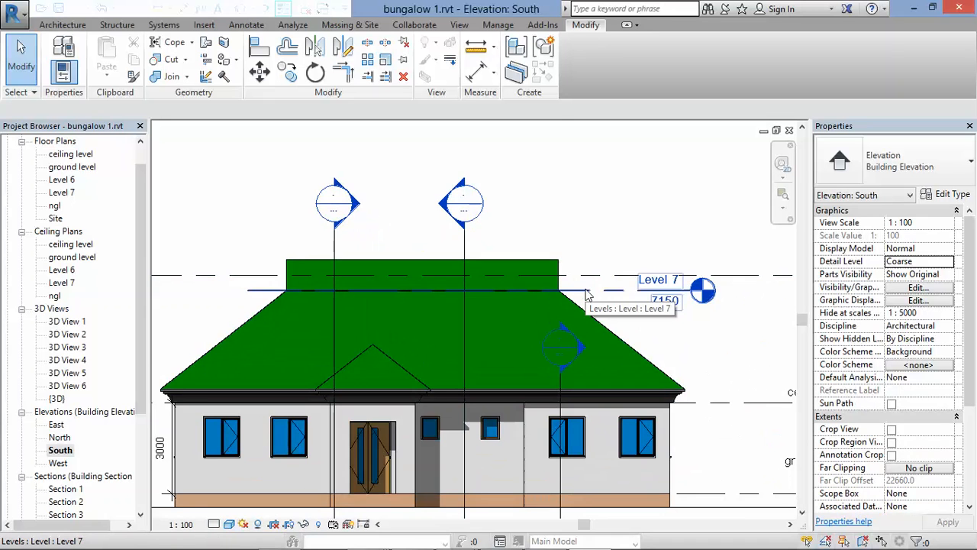
click(554, 263)
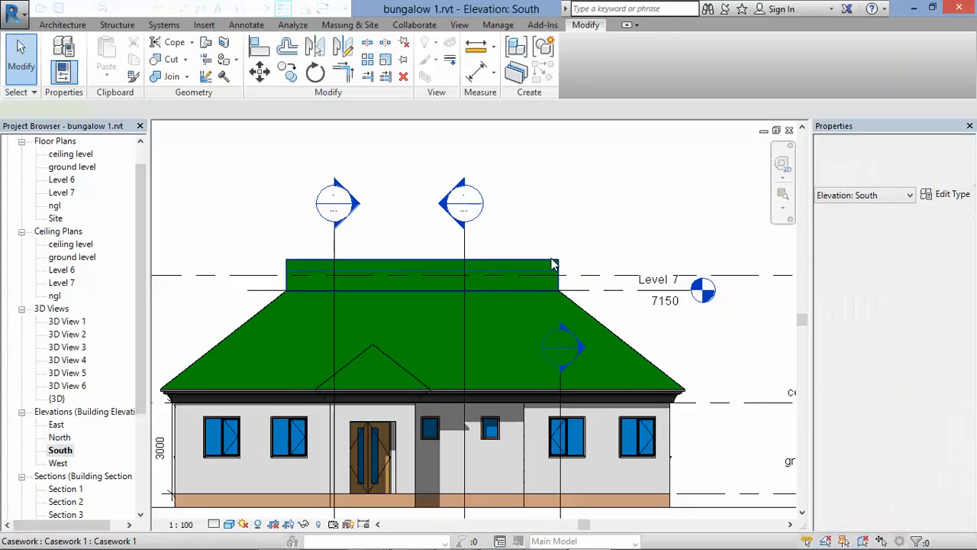
key(Escape)
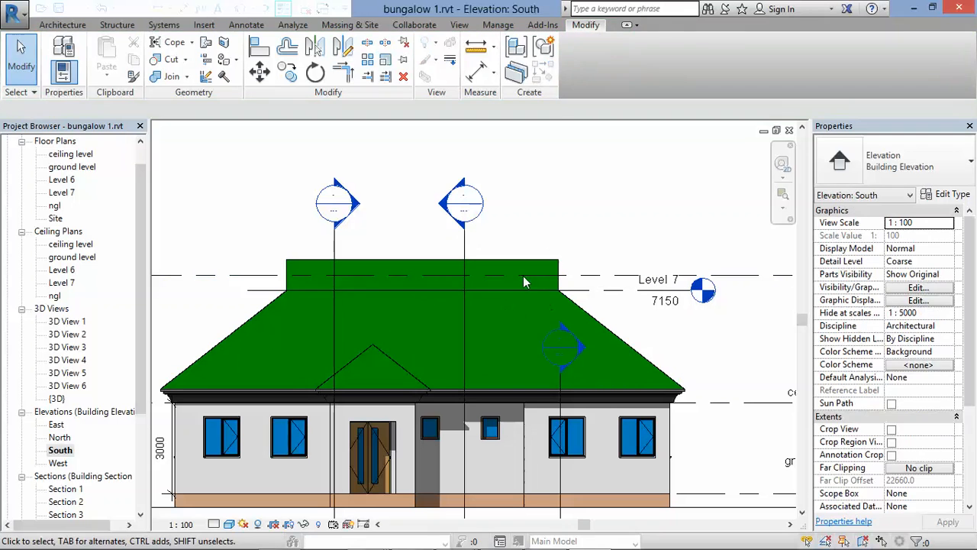
Step: Delete the upper gable roof, the main hip roof, the gable infill and the fas1 fascia in the South elevation
click(555, 268)
click(569, 303)
key(Delete)
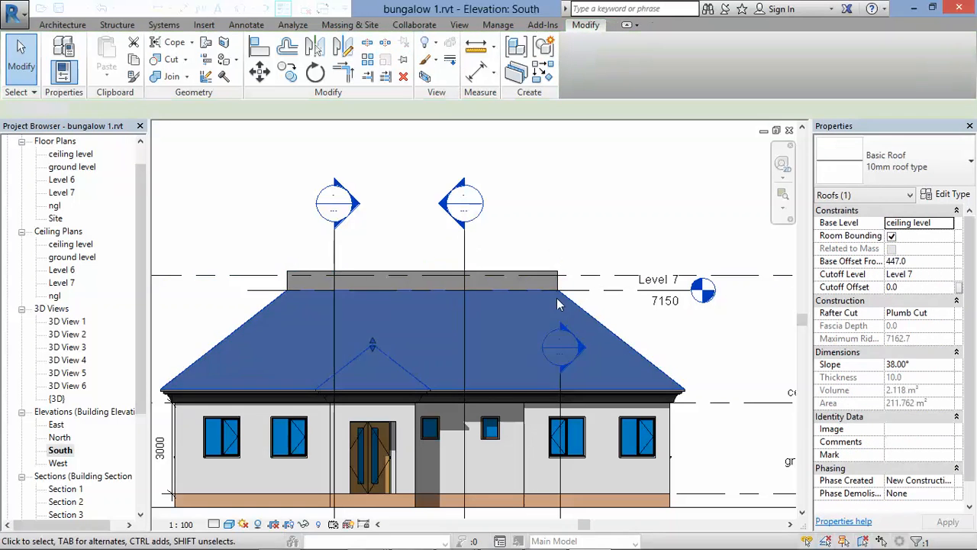
click(539, 272)
key(Delete)
scroll(513, 268, down, 1)
click(613, 375)
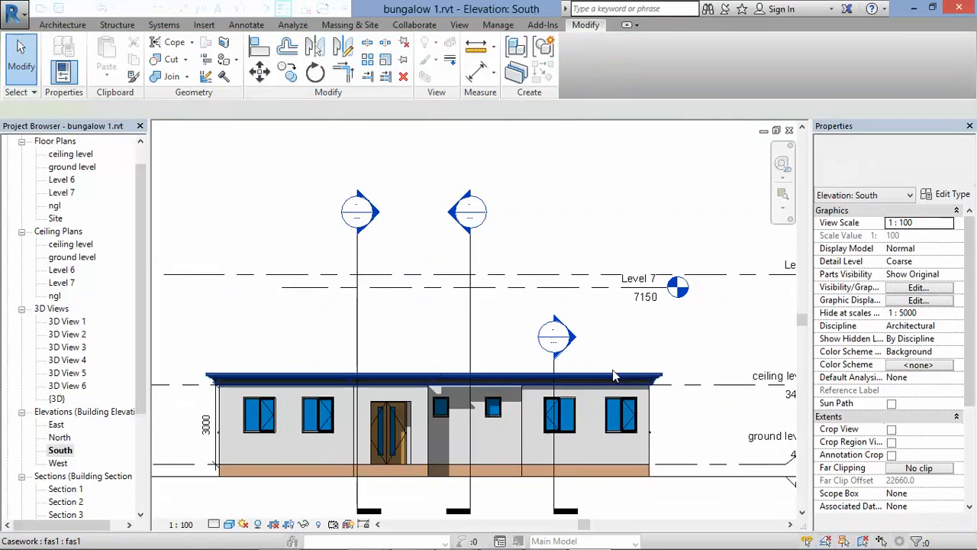
key(Delete)
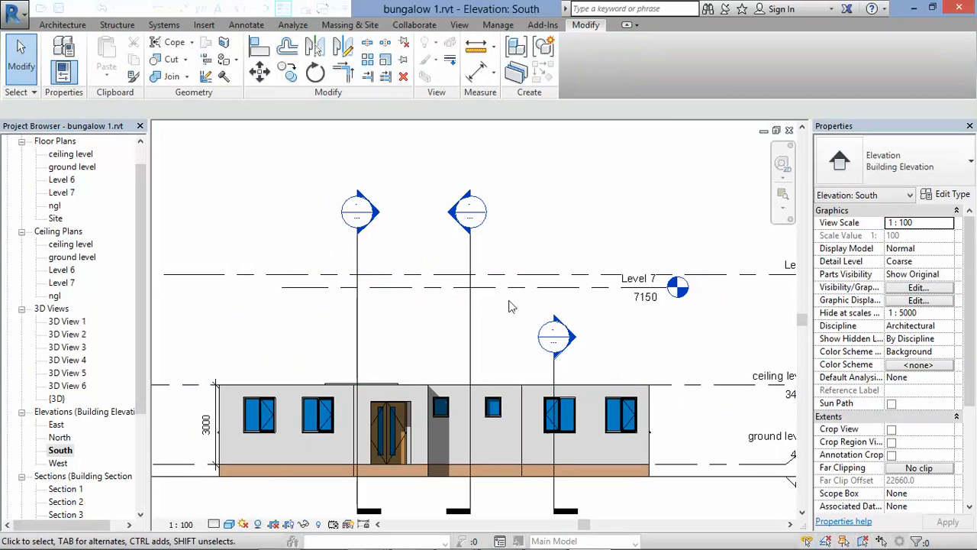
Step: In the ceiling level floor plan, sketch a rectangular roof footprint around the outer walls with a 600 offset
double_click(71, 153)
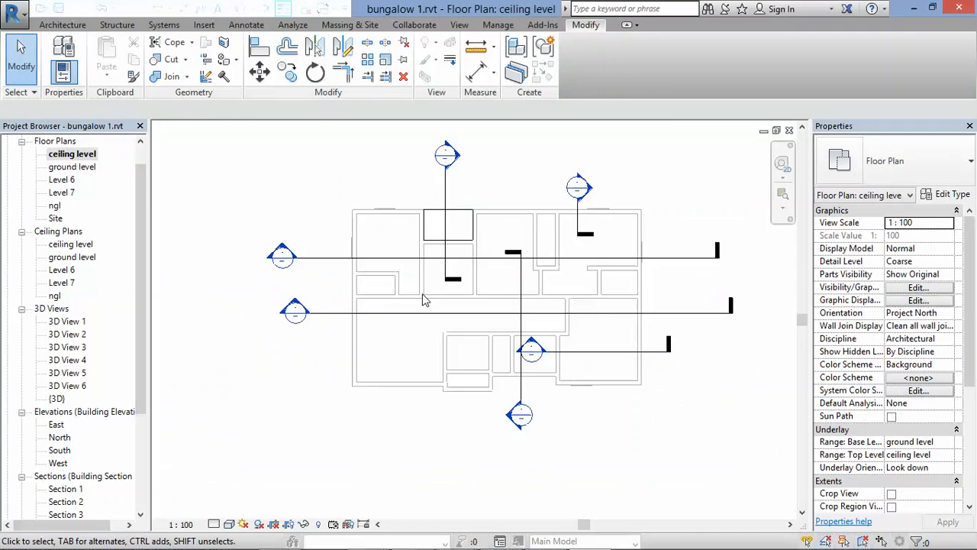
scroll(530, 262, up, 2)
click(79, 25)
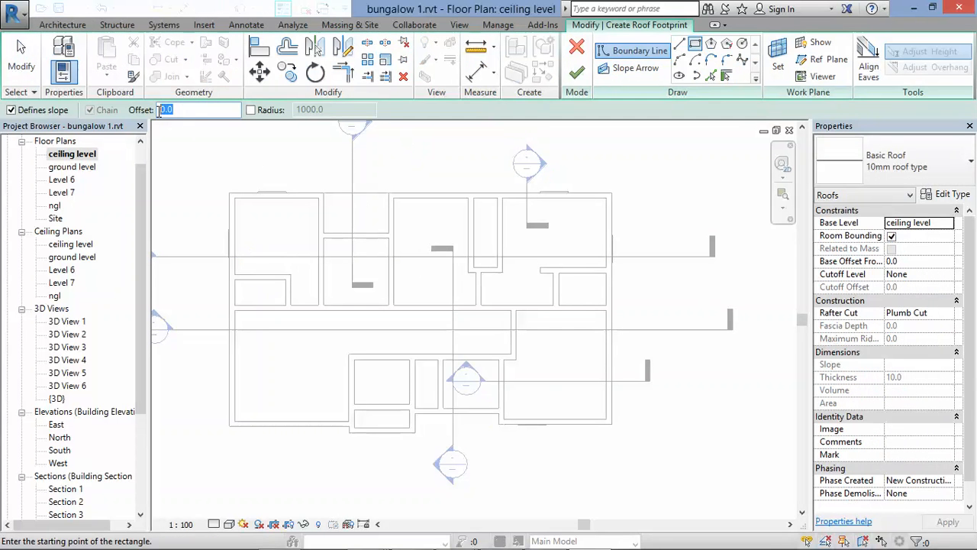
click(232, 195)
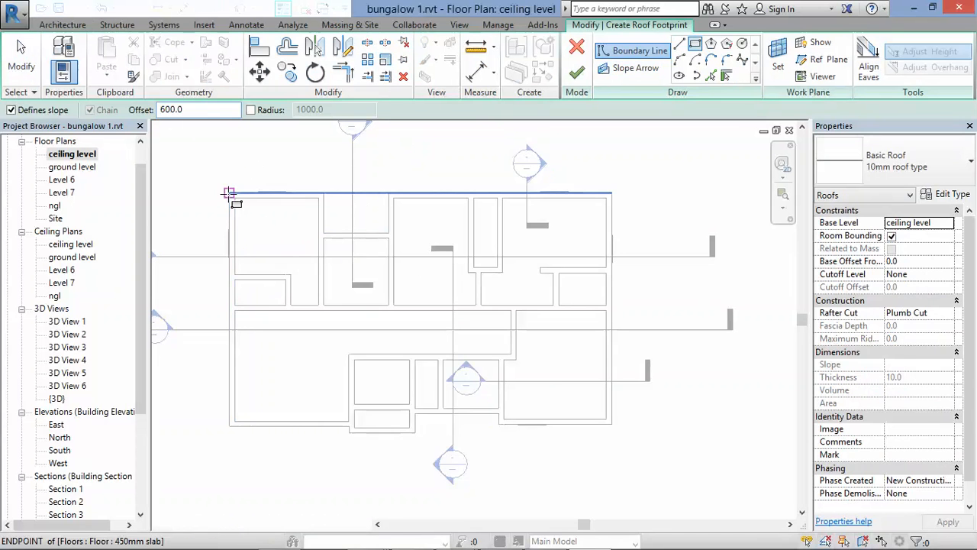
click(611, 426)
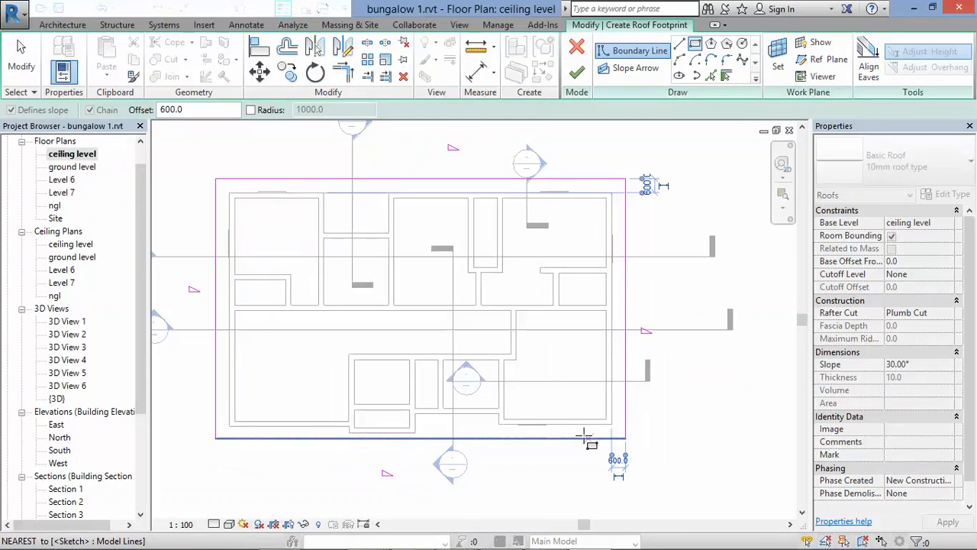
key(Escape)
Step: Try finishing the roof with the slope removed from the footprint's two long edges, and undo the finished roof
click(326, 192)
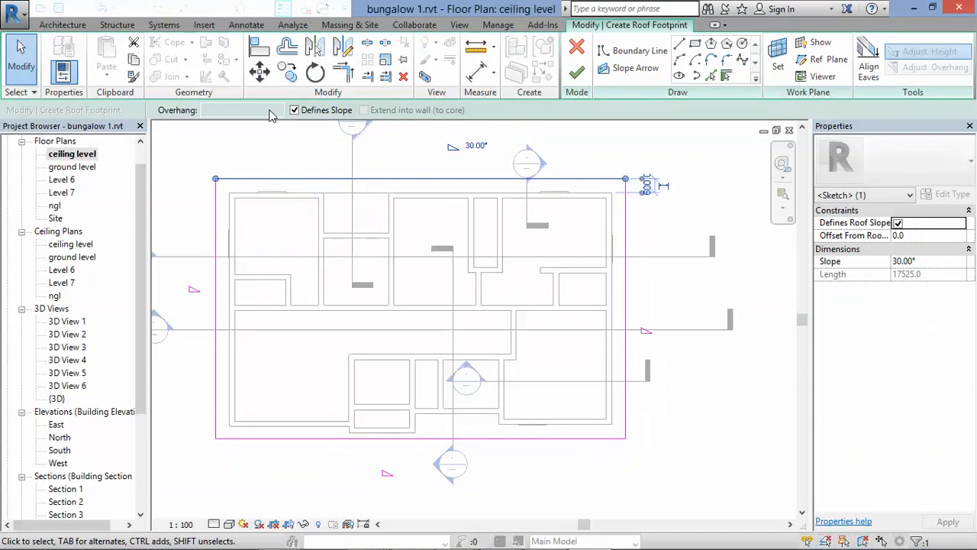
click(295, 110)
click(399, 439)
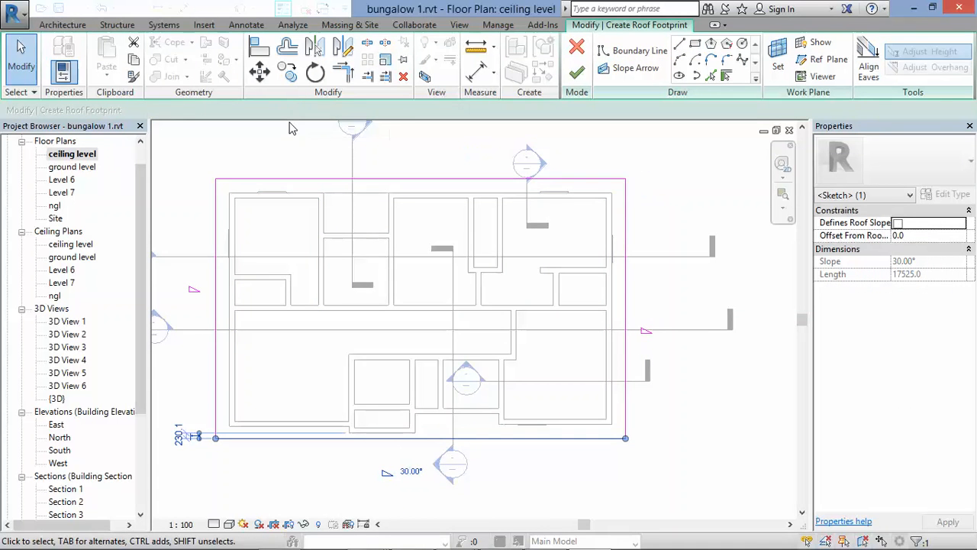
click(295, 110)
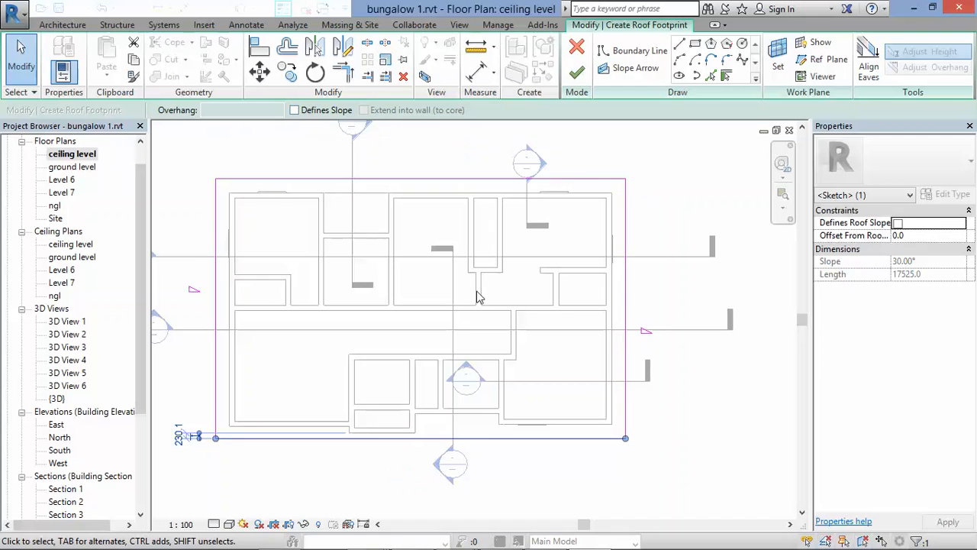
click(576, 70)
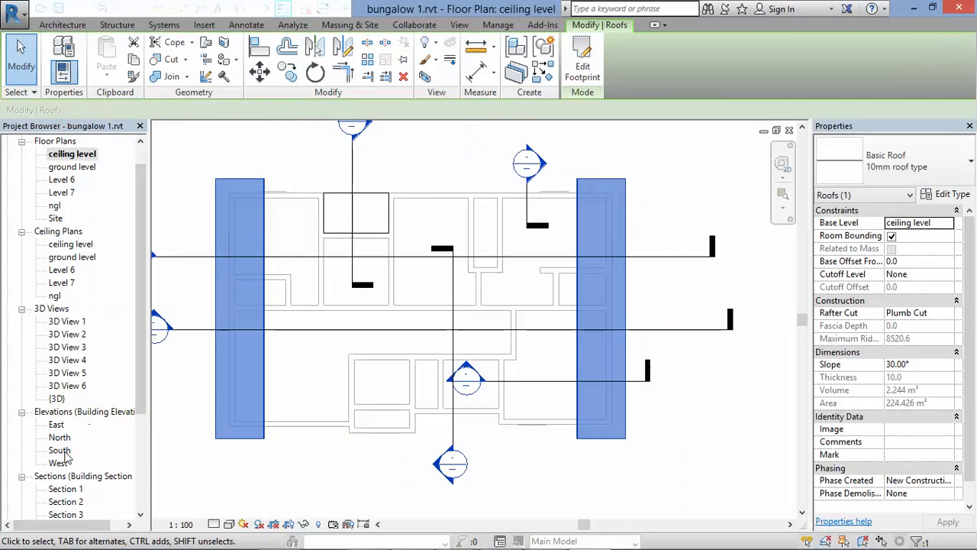
key(ctrl+z)
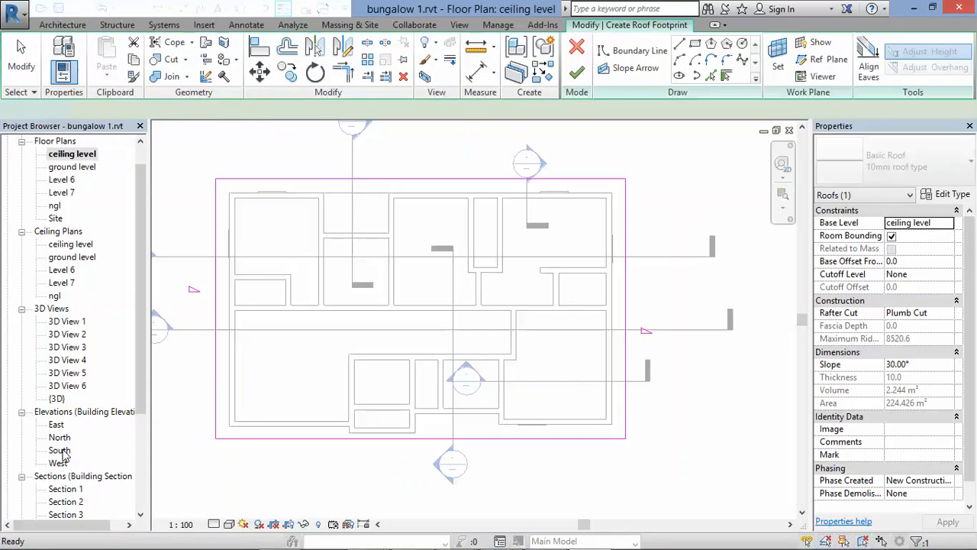
Step: Remove the slope from the footprint's two short edges, make the two long edges slope-defining, and finish the roof
click(215, 243)
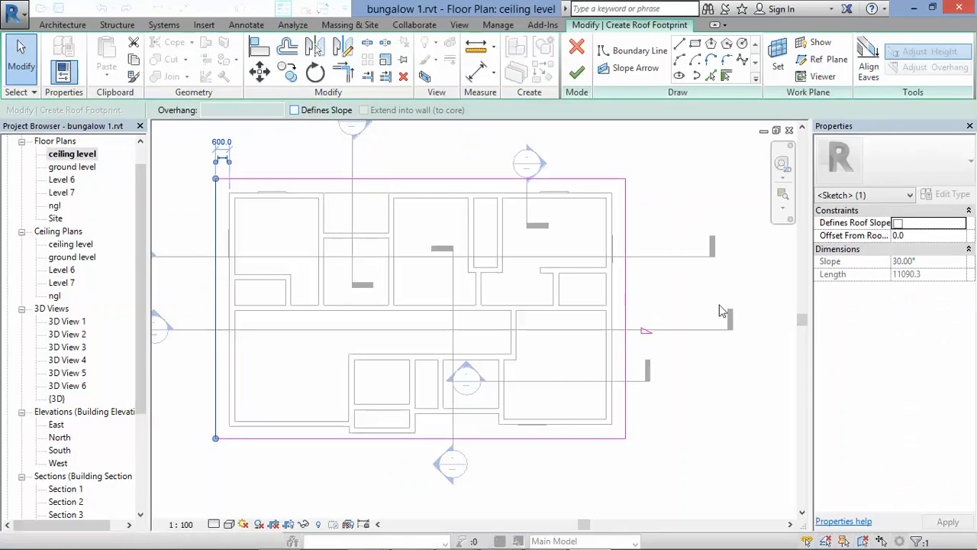
click(625, 267)
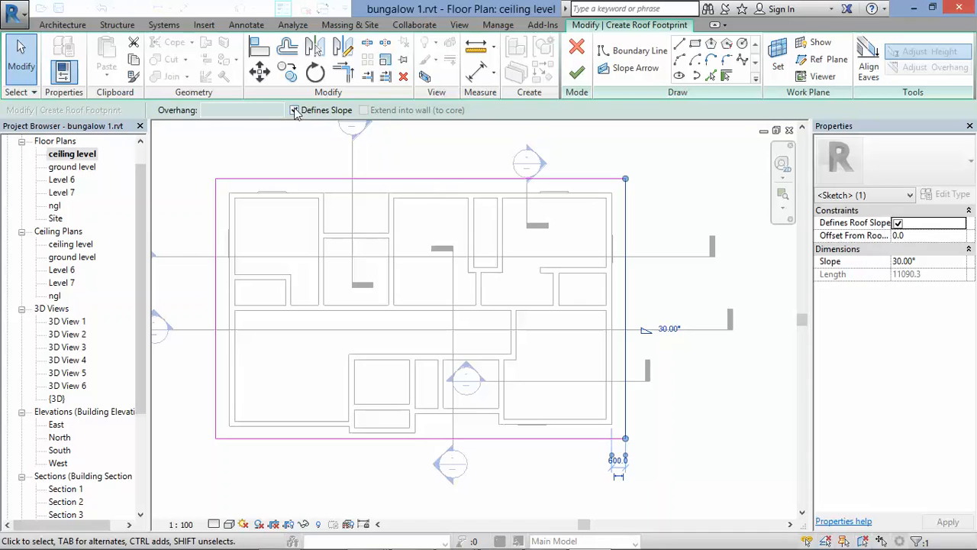
click(394, 178)
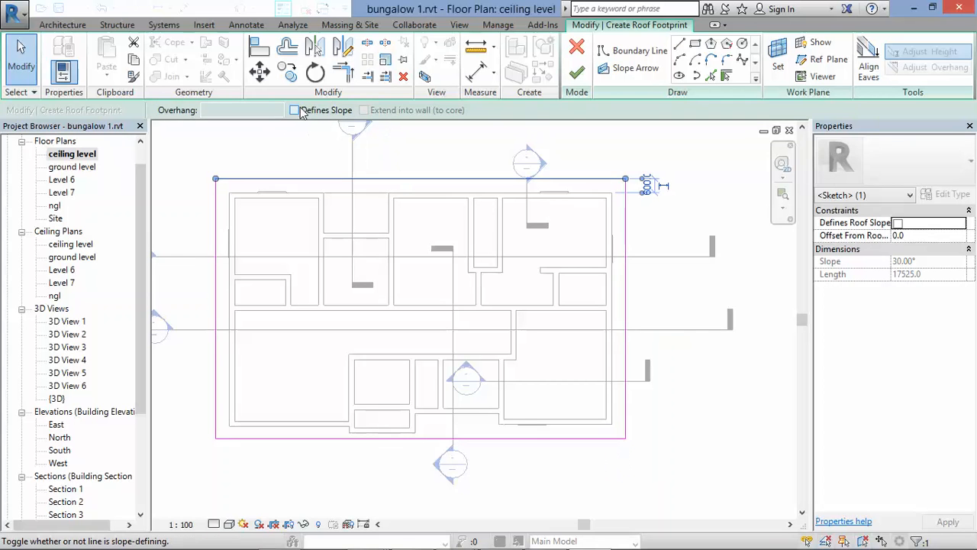
click(298, 111)
click(334, 437)
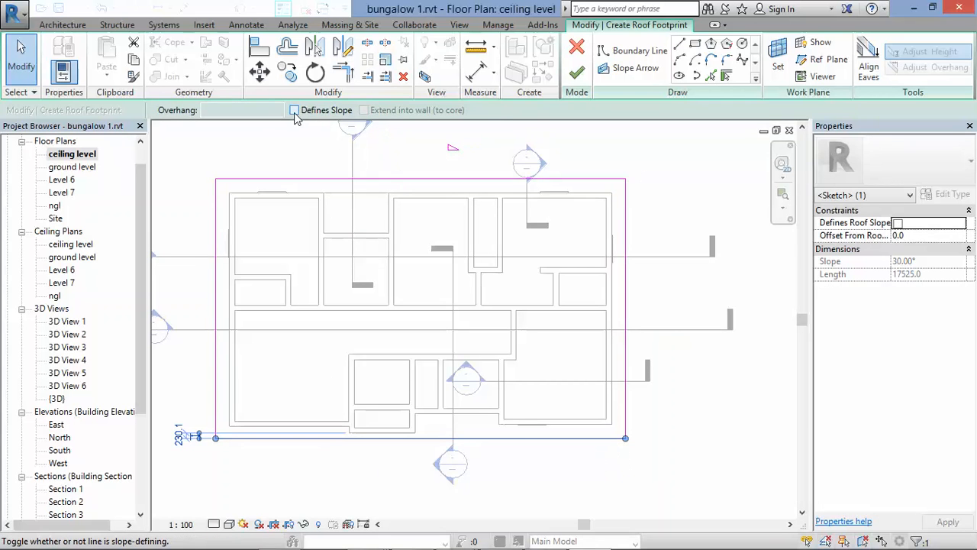
click(294, 111)
click(577, 71)
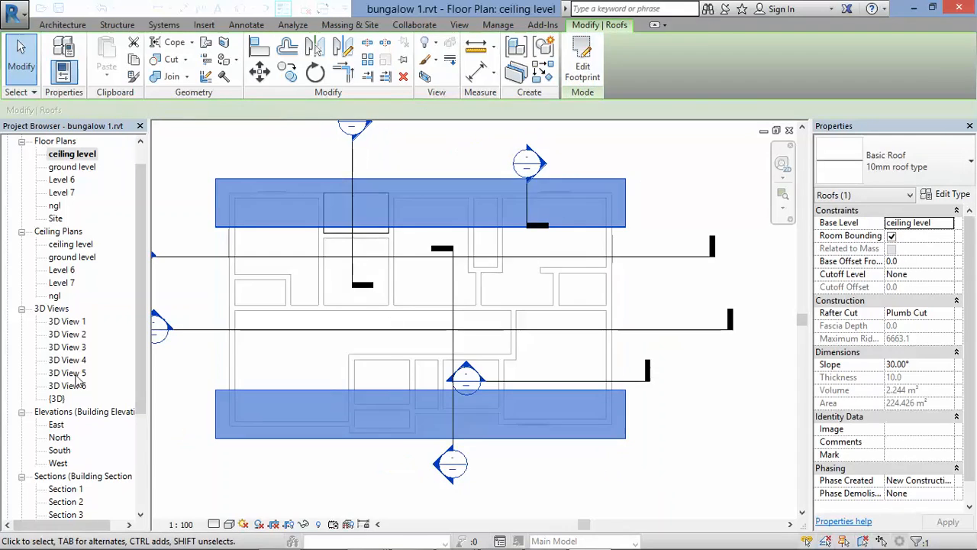
Step: Open 3D View 6 and examine the open gable end between the wall tops and the new roof
double_click(73, 386)
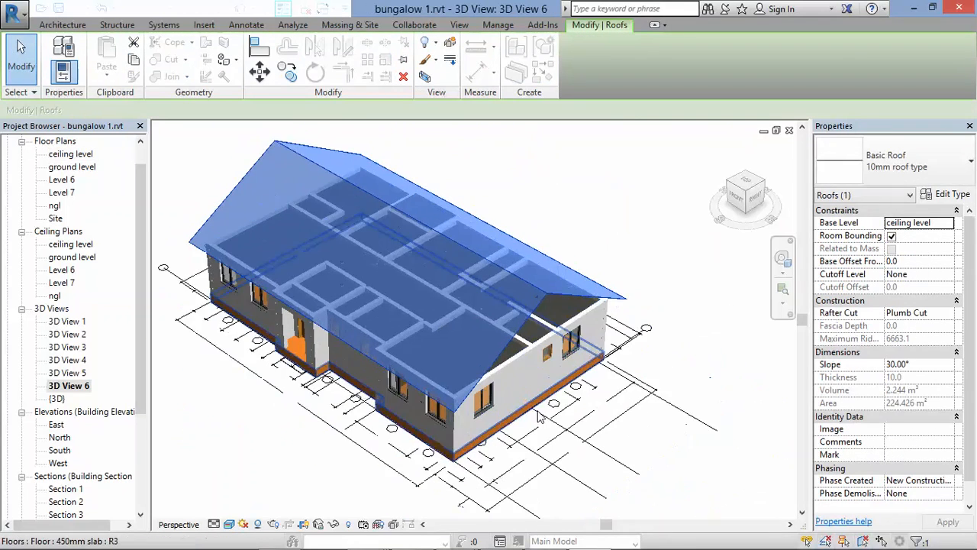
scroll(549, 279, up, 5)
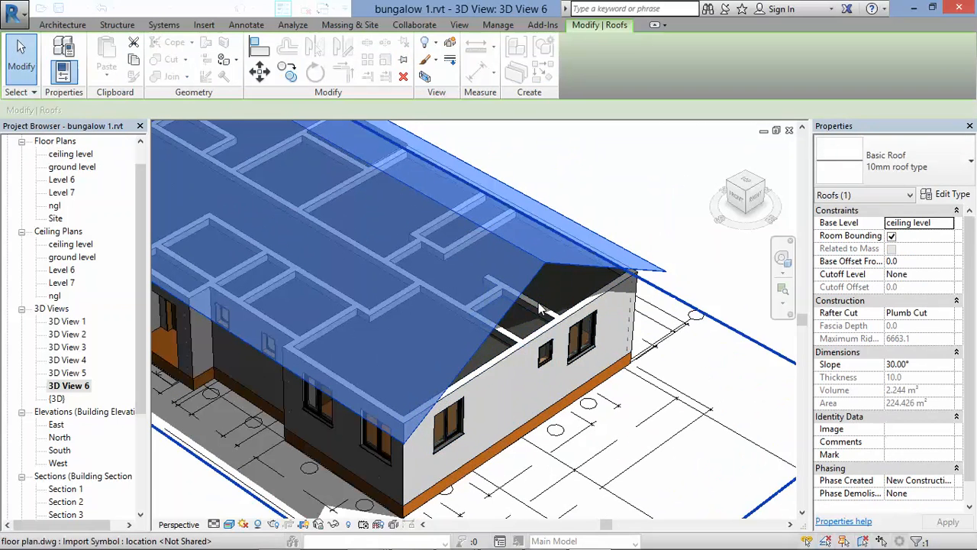
click(782, 260)
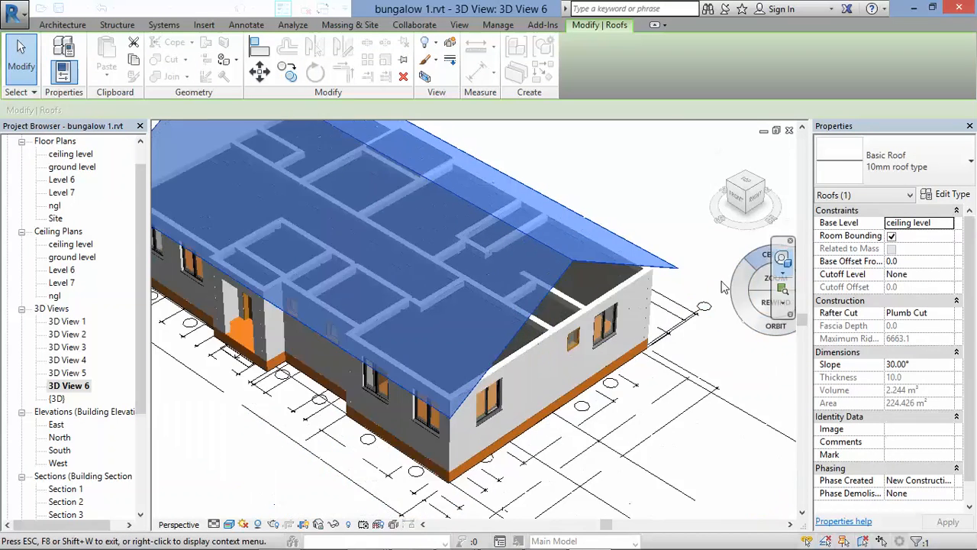
scroll(718, 285, down, 3)
drag(424, 305, 692, 251)
scroll(385, 190, up, 3)
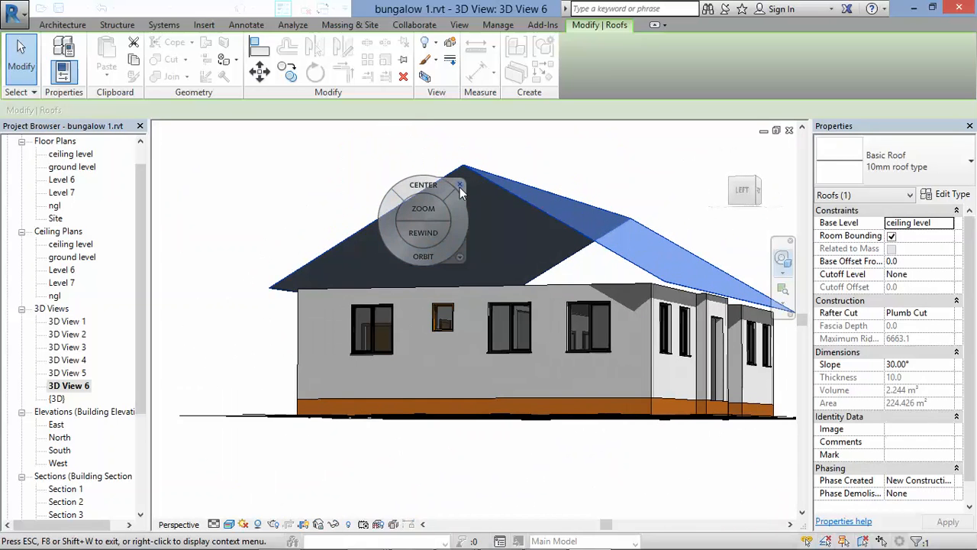
click(460, 187)
Step: Attach the top of the main west gable-end wall to the gable roof, working in the West elevation
click(423, 287)
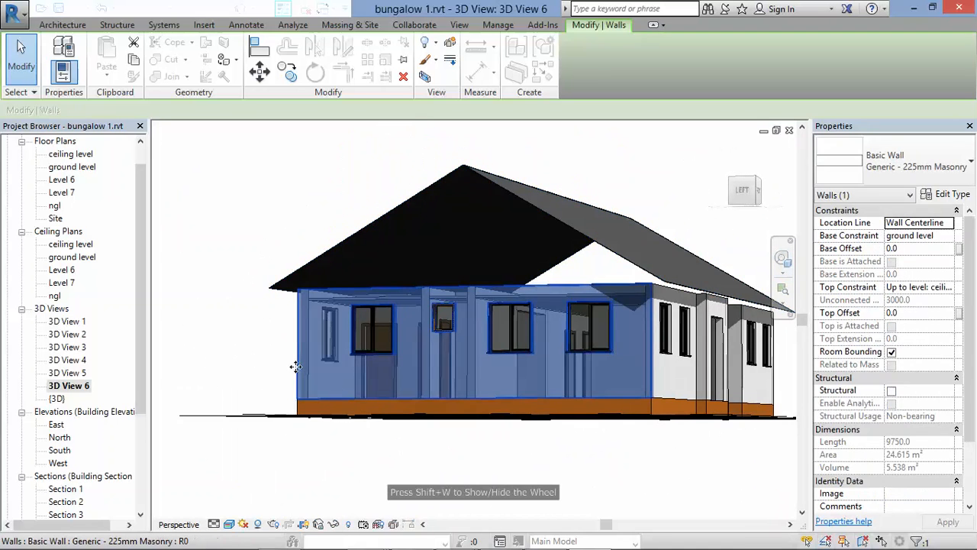
scroll(294, 369, down, 1)
double_click(58, 451)
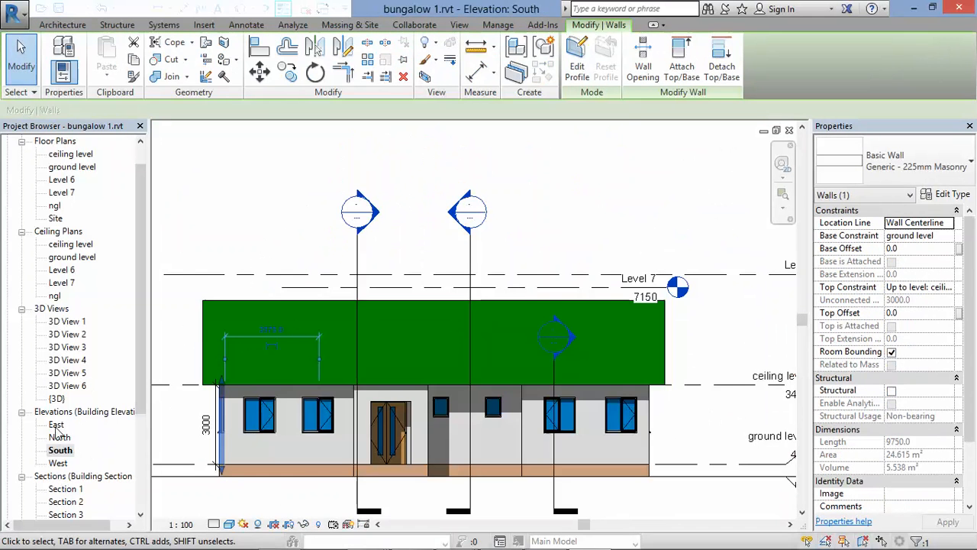
double_click(58, 462)
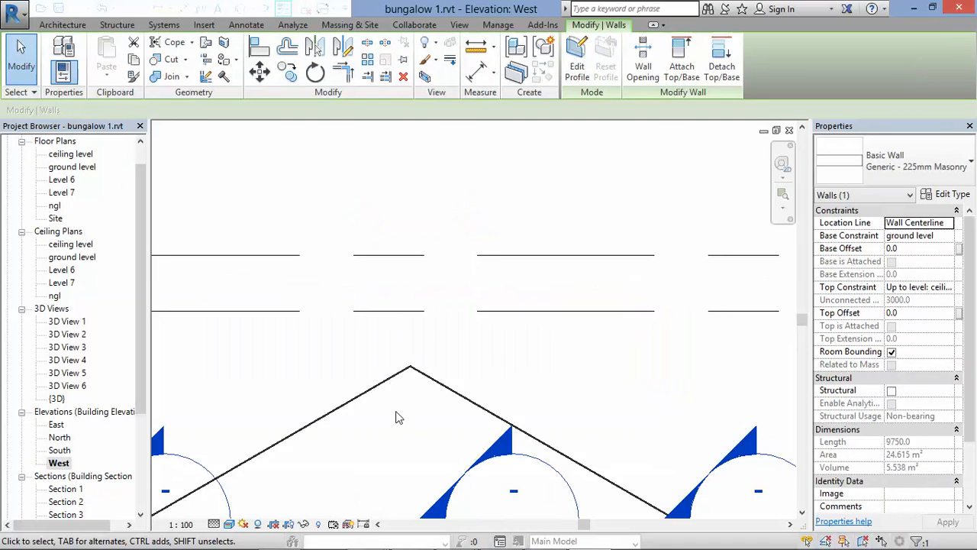
scroll(422, 304, down, 2)
scroll(421, 299, down, 3)
scroll(403, 387, up, 5)
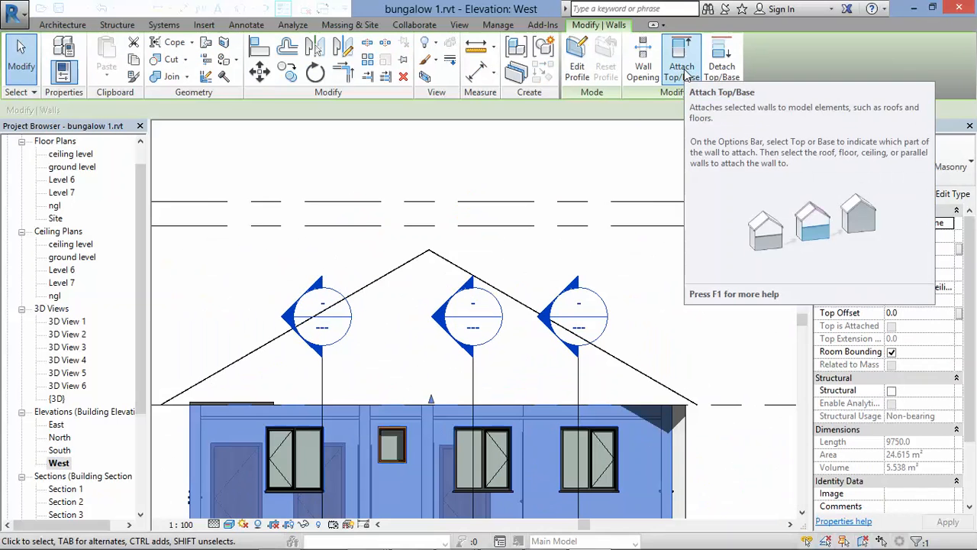
click(439, 262)
click(192, 416)
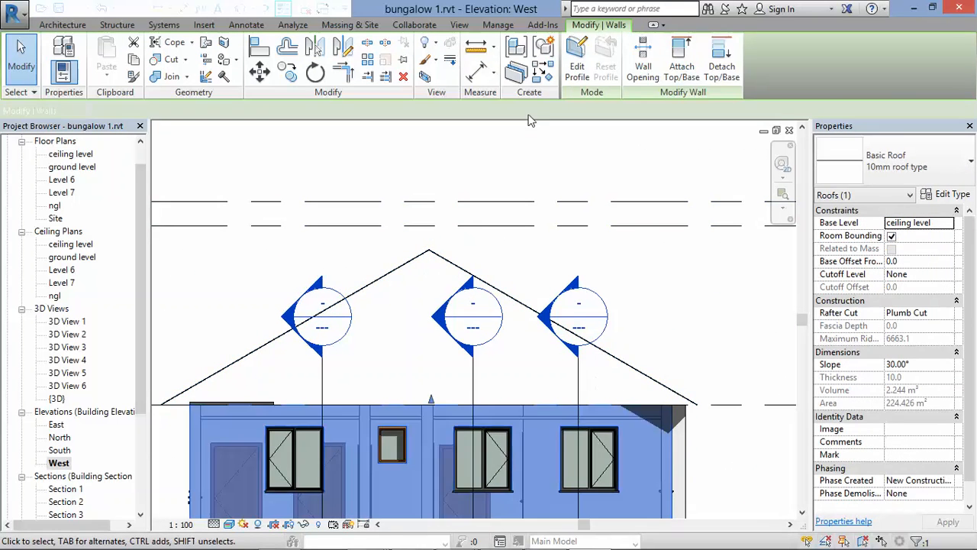
click(682, 61)
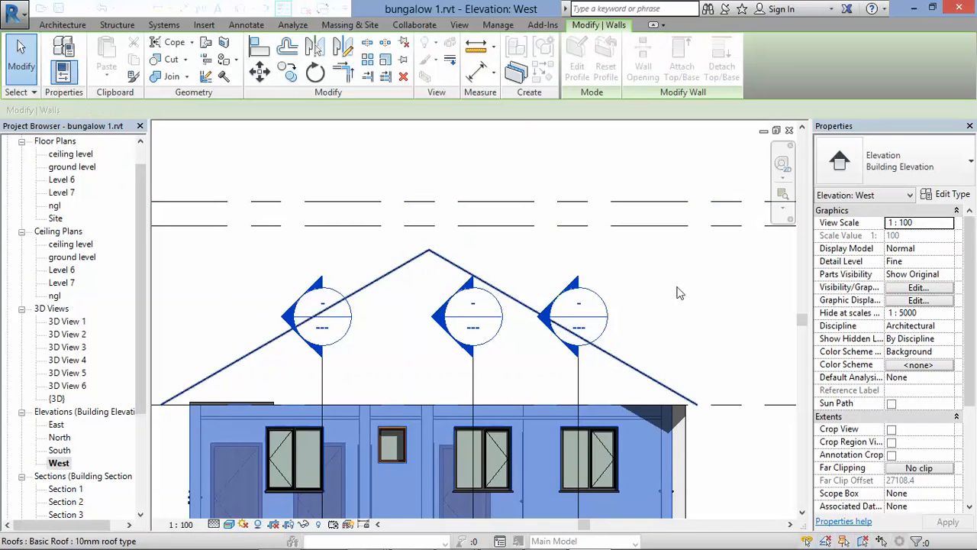
click(657, 385)
scroll(679, 290, down, 2)
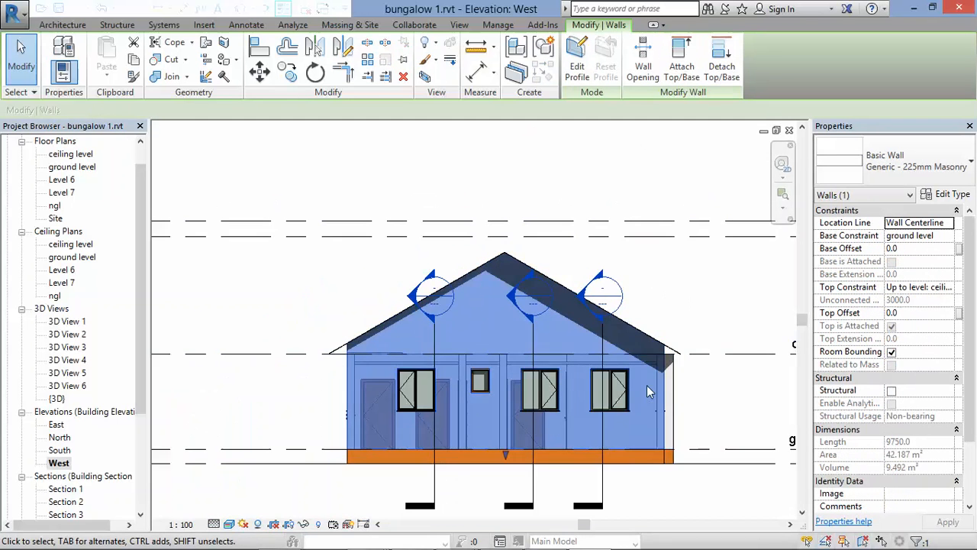
Step: Attach the top of the narrow wall segment beside the main west wall to the gable roof
click(670, 375)
scroll(691, 355, up, 4)
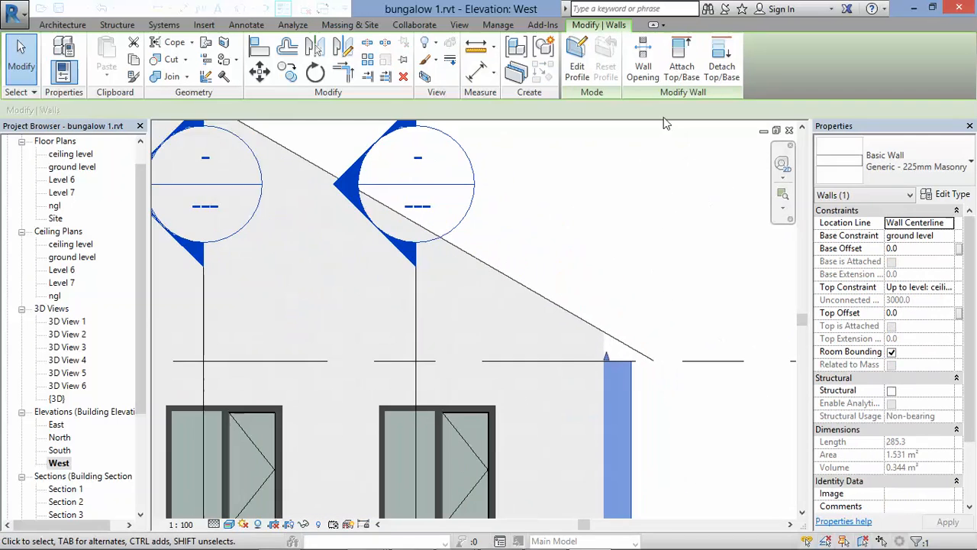
click(682, 62)
click(621, 341)
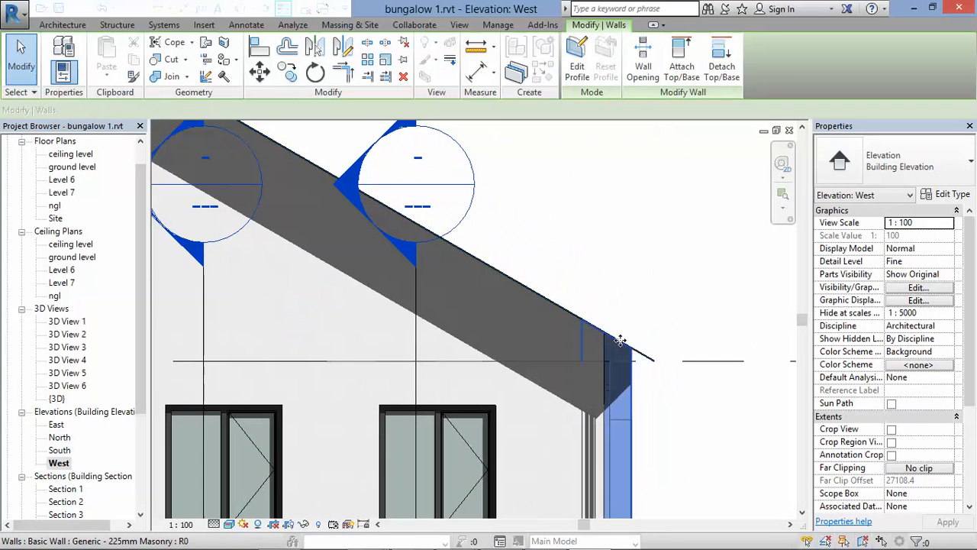
scroll(638, 339, down, 4)
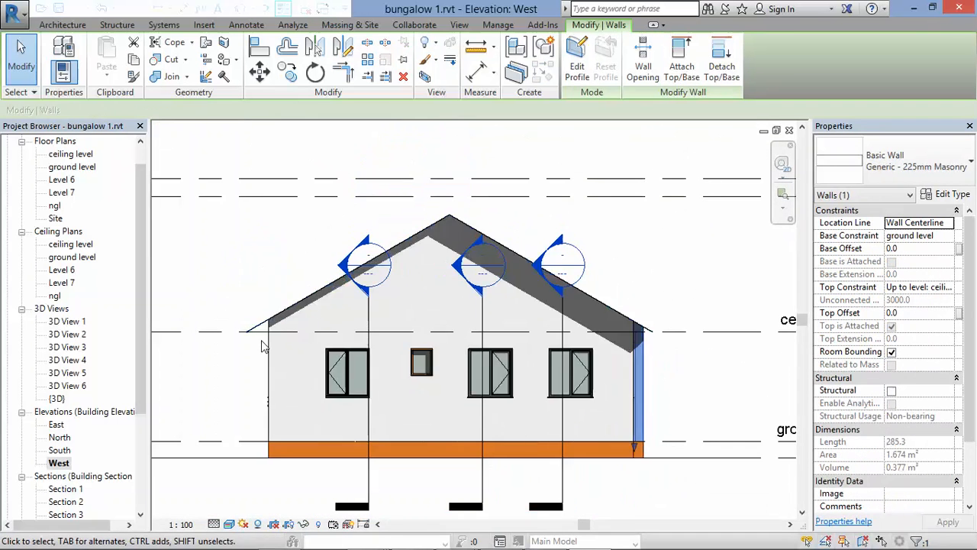
scroll(261, 346, up, 1)
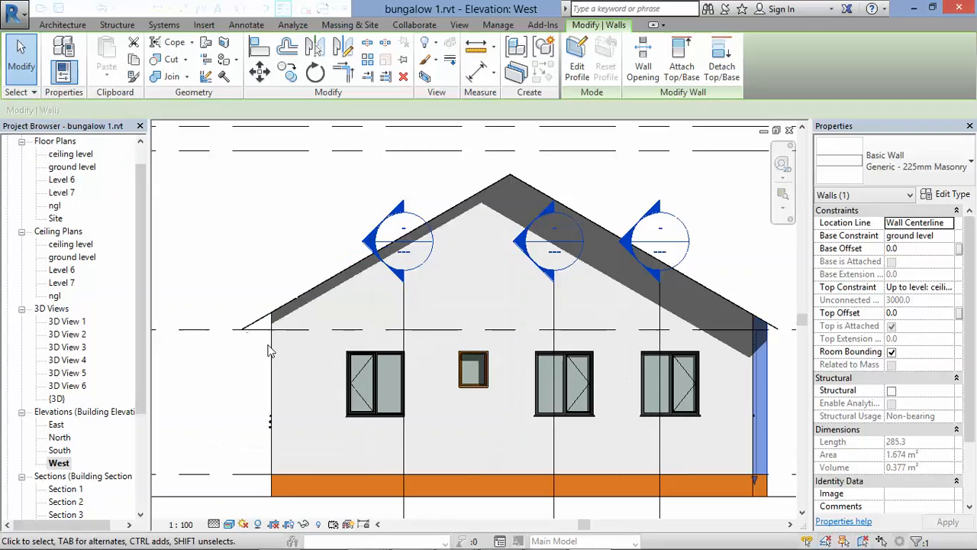
Step: Attach the top of the main east gable-end wall to the gable roof, working in the East elevation
double_click(55, 425)
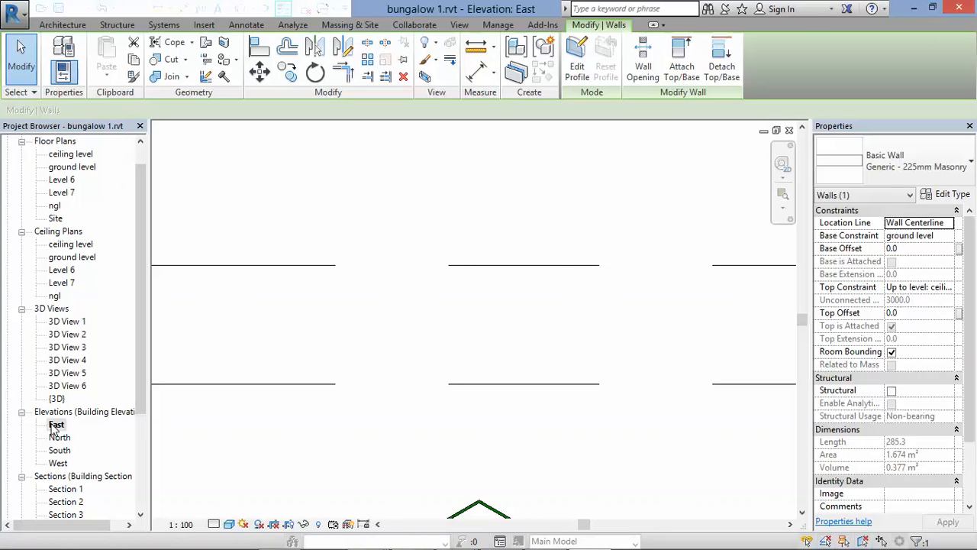
scroll(10, 286, down, 1)
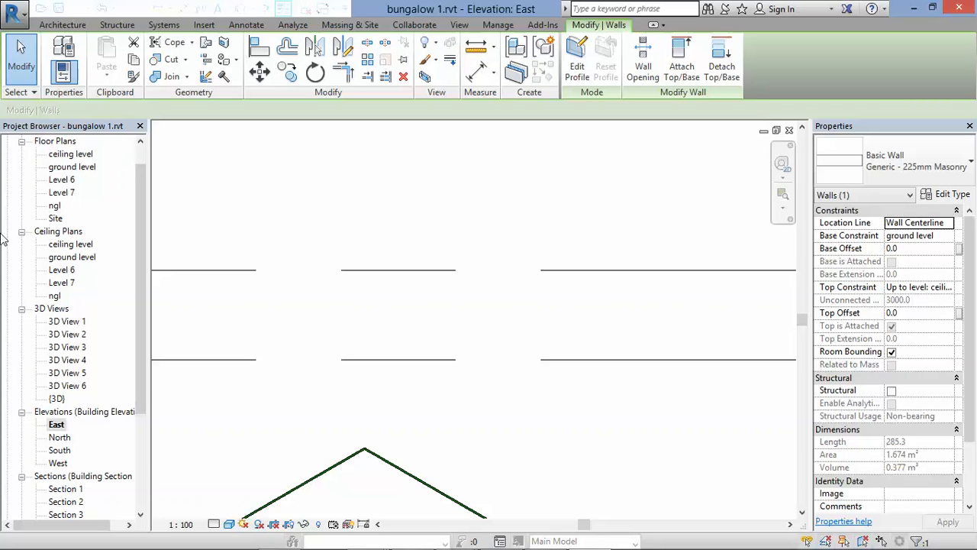
scroll(312, 384, down, 6)
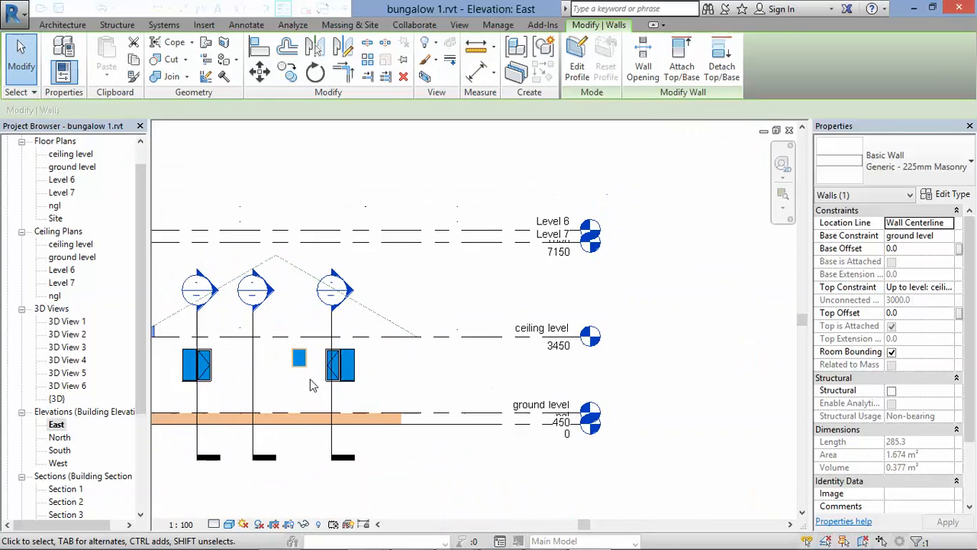
click(311, 379)
scroll(48, 310, up, 2)
click(281, 346)
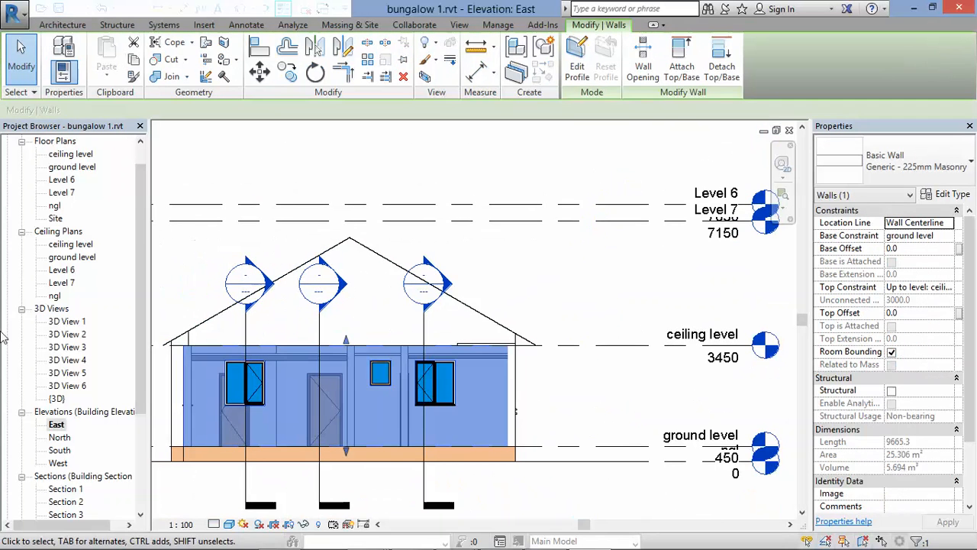
click(682, 65)
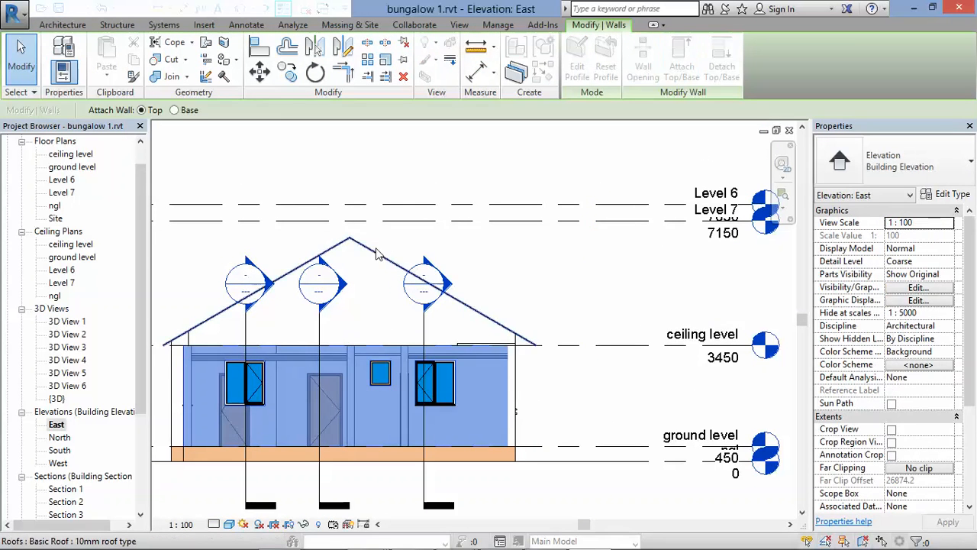
click(376, 254)
Step: Attach the top of the wall seen edge-on at the north end of the East elevation to the gable roof
scroll(511, 352, up, 2)
click(518, 359)
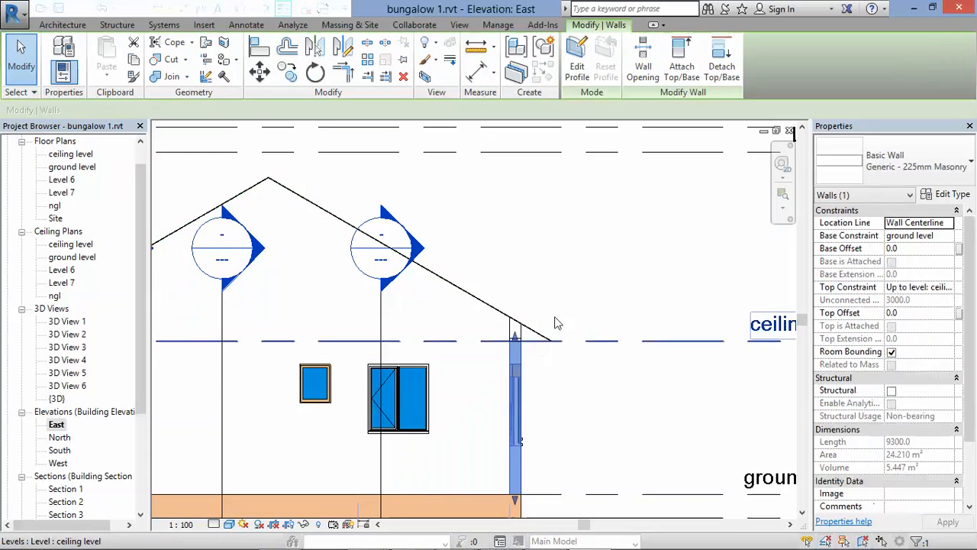
click(682, 65)
click(535, 330)
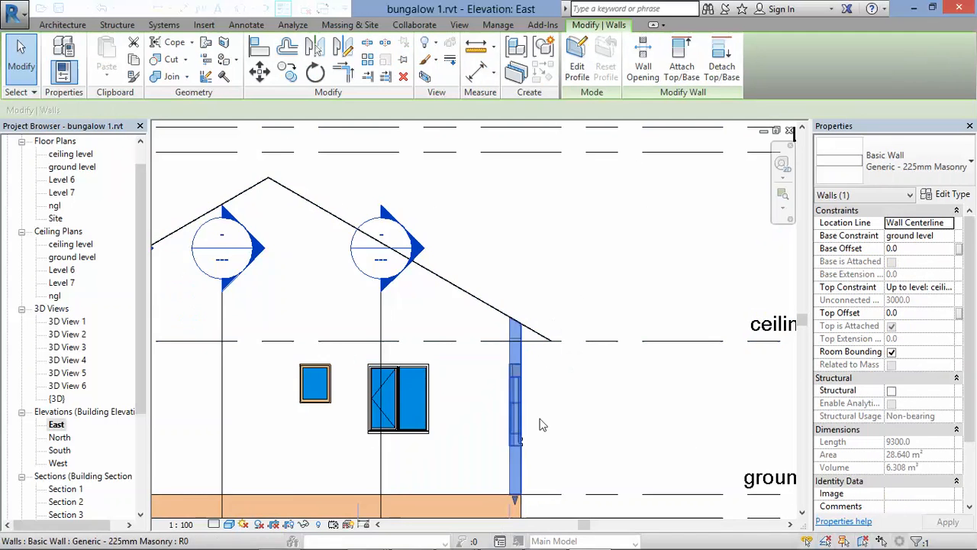
Step: Attach the top of the wall seen edge-on at the south end of the East elevation to the gable roof
scroll(474, 408, down, 3)
scroll(242, 393, up, 2)
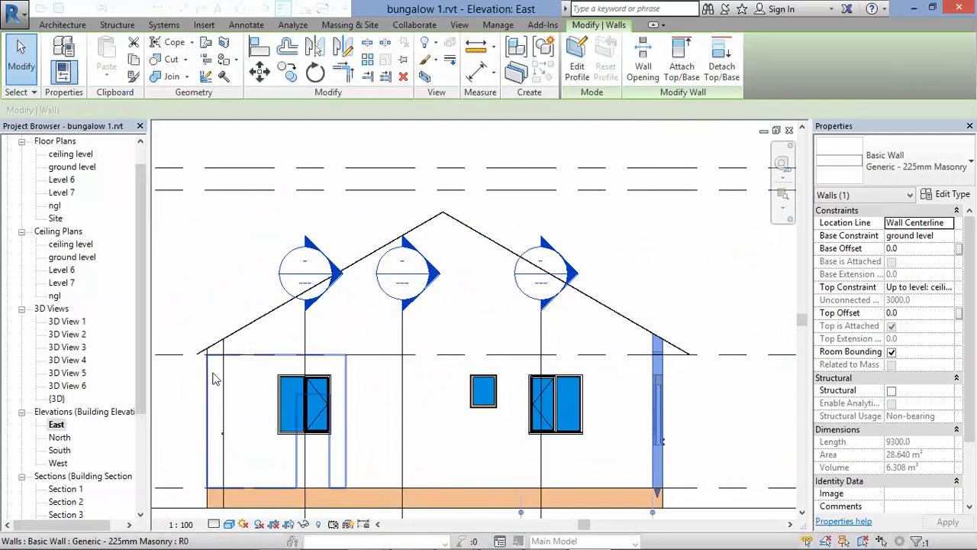
scroll(201, 384, up, 2)
key(Escape)
click(206, 386)
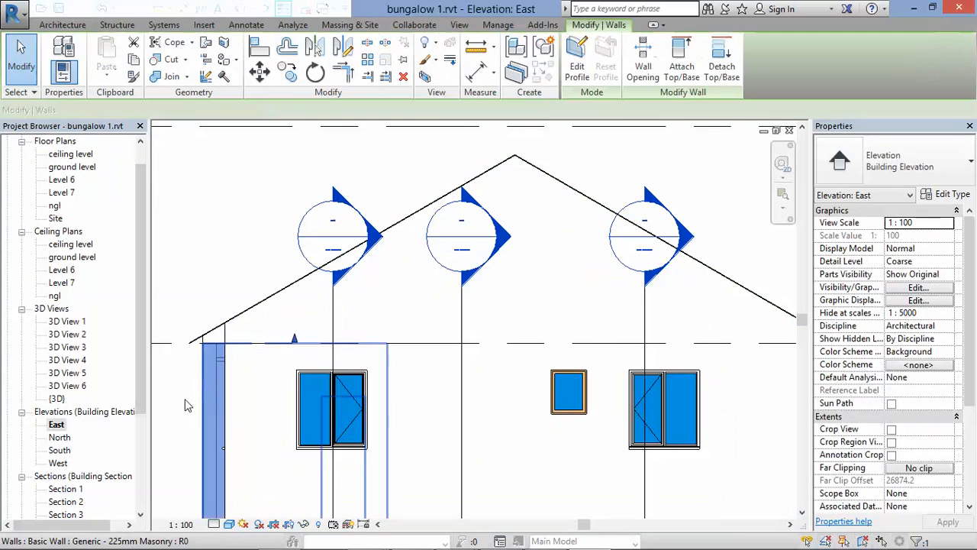
click(682, 65)
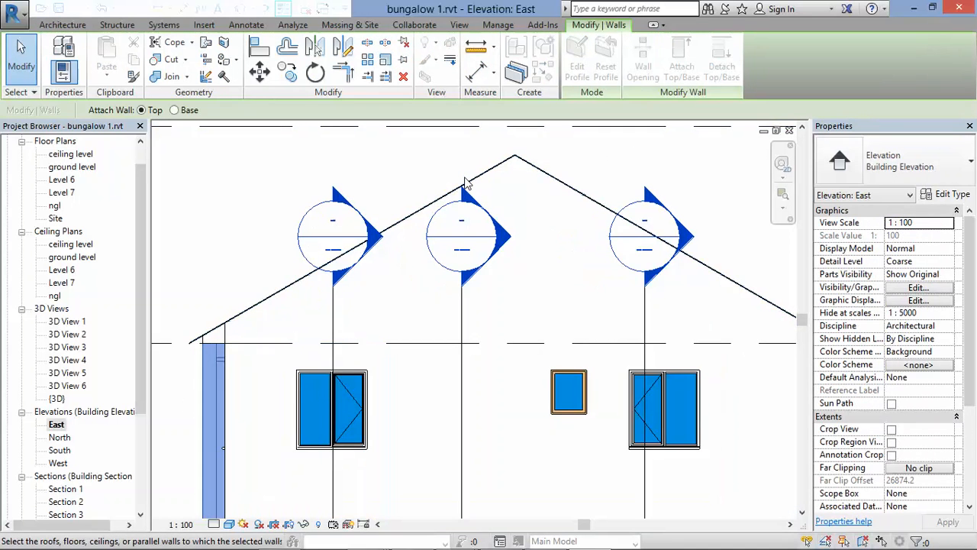
click(465, 191)
scroll(348, 229, down, 2)
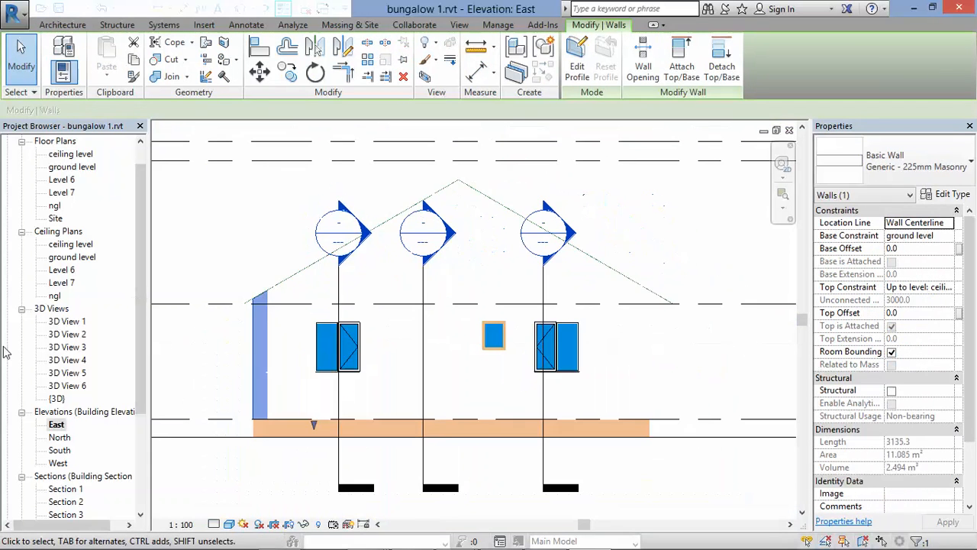
Step: Check the attached walls in 3D View 6 and place a roof fascia along the rear eave in the {3D} view
double_click(67, 385)
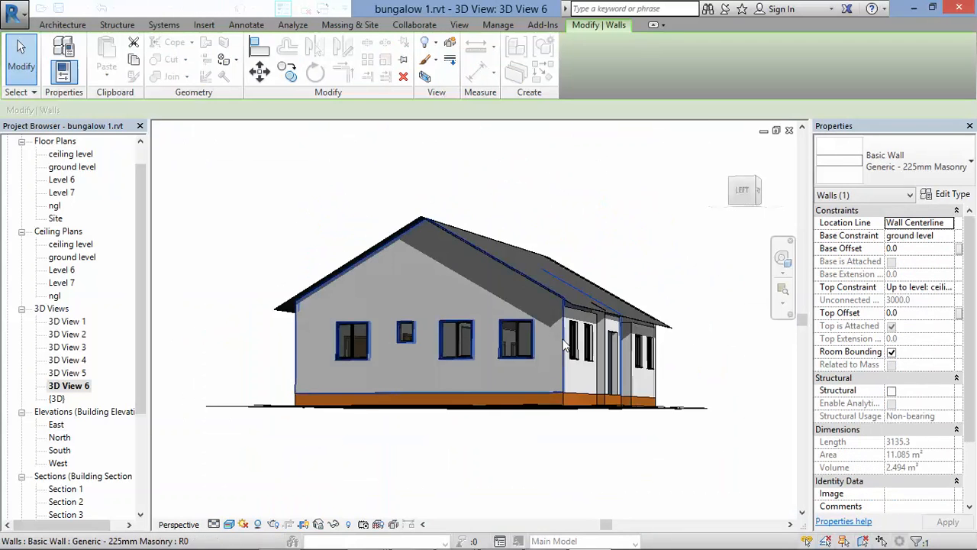
scroll(445, 304, up, 2)
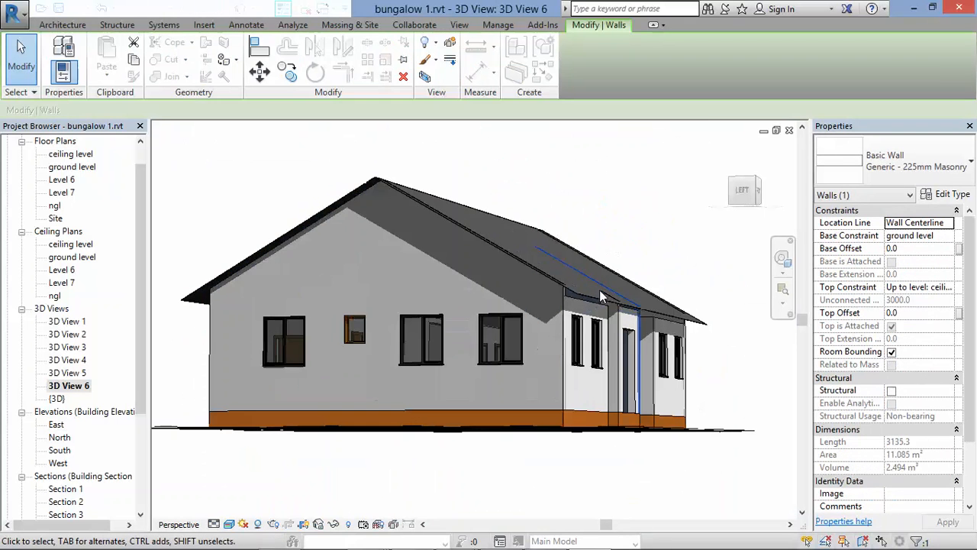
click(64, 25)
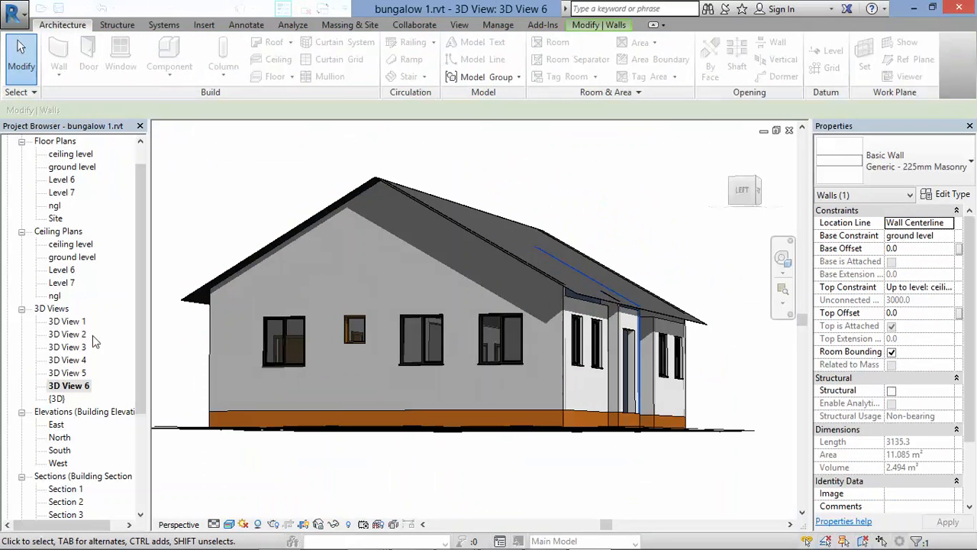
double_click(56, 399)
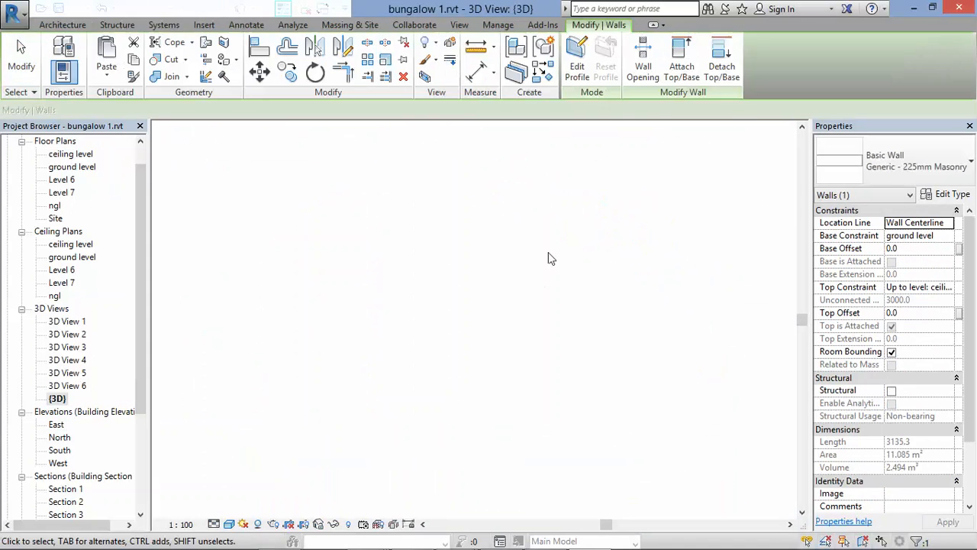
scroll(474, 275, up, 3)
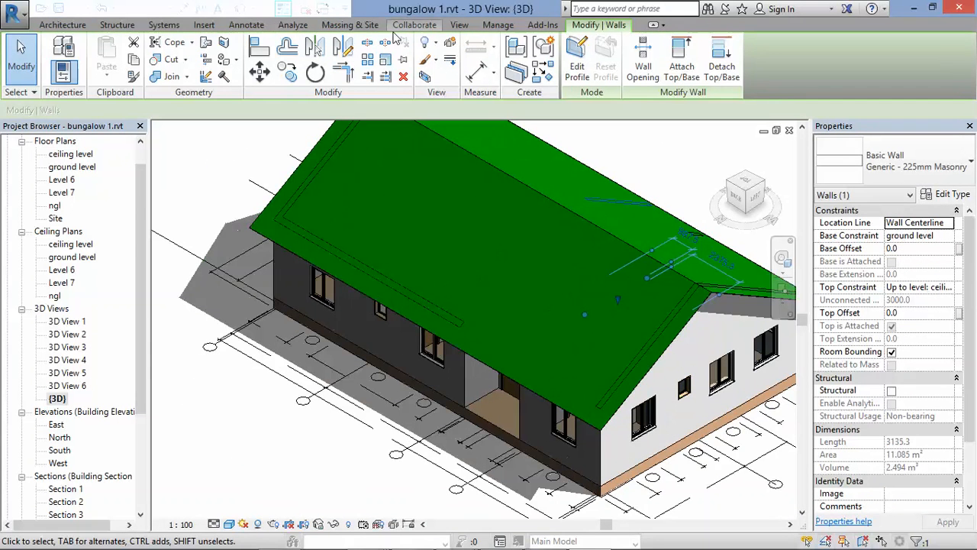
click(62, 25)
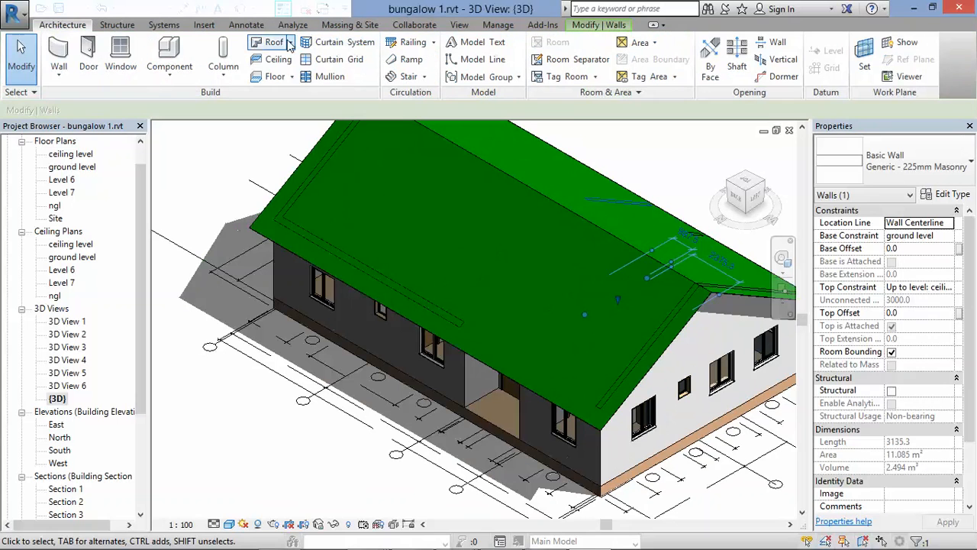
click(291, 43)
click(298, 183)
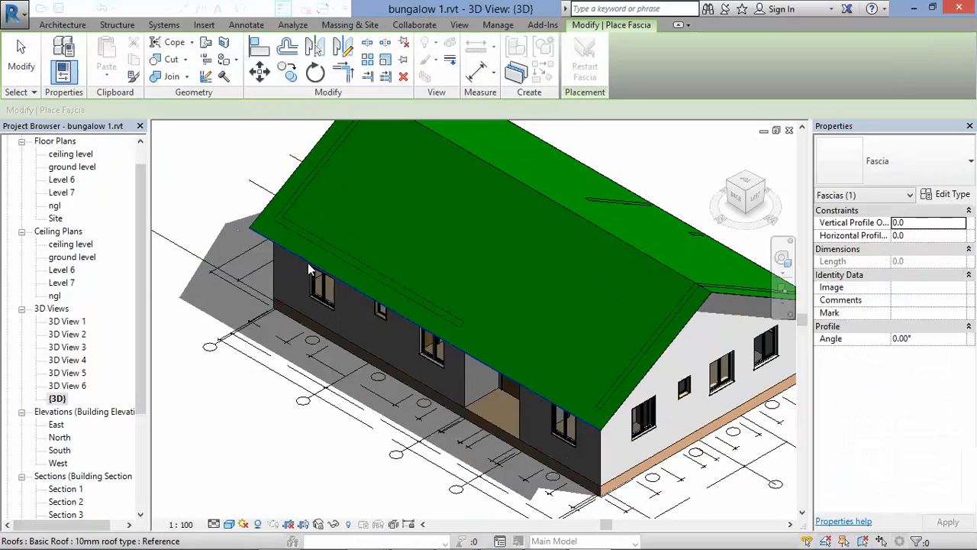
click(308, 262)
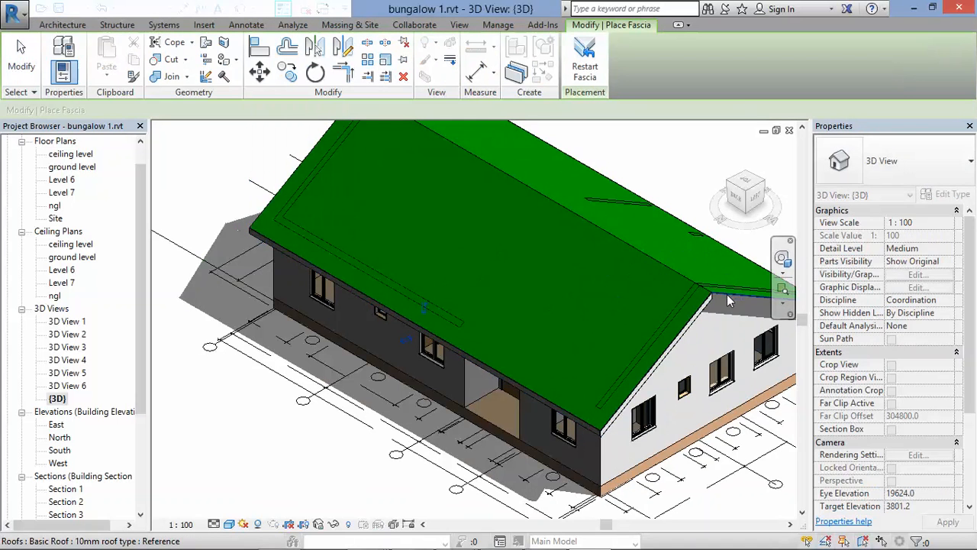
Step: Add fascias along the roof's gable-end edges and the front eave
click(729, 181)
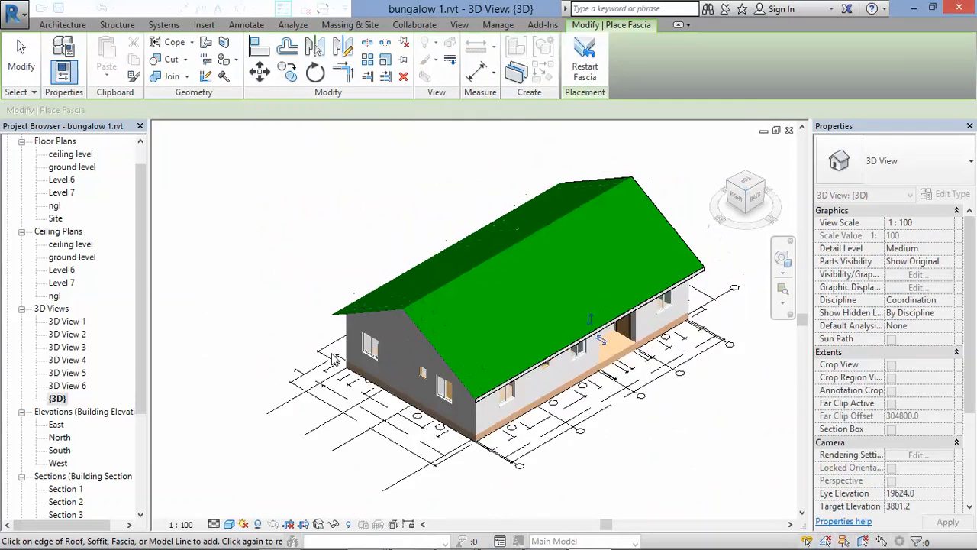
scroll(595, 246, up, 3)
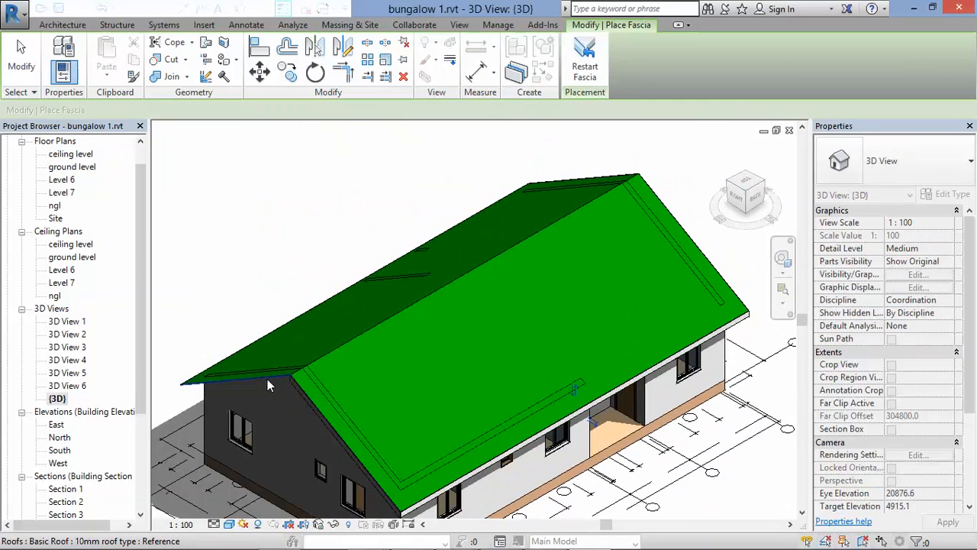
scroll(267, 379, down, 2)
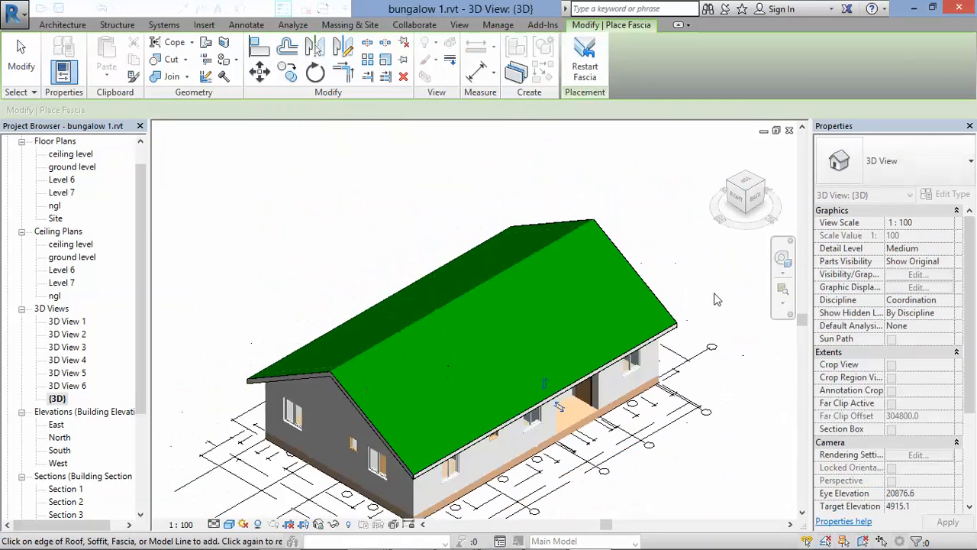
click(735, 191)
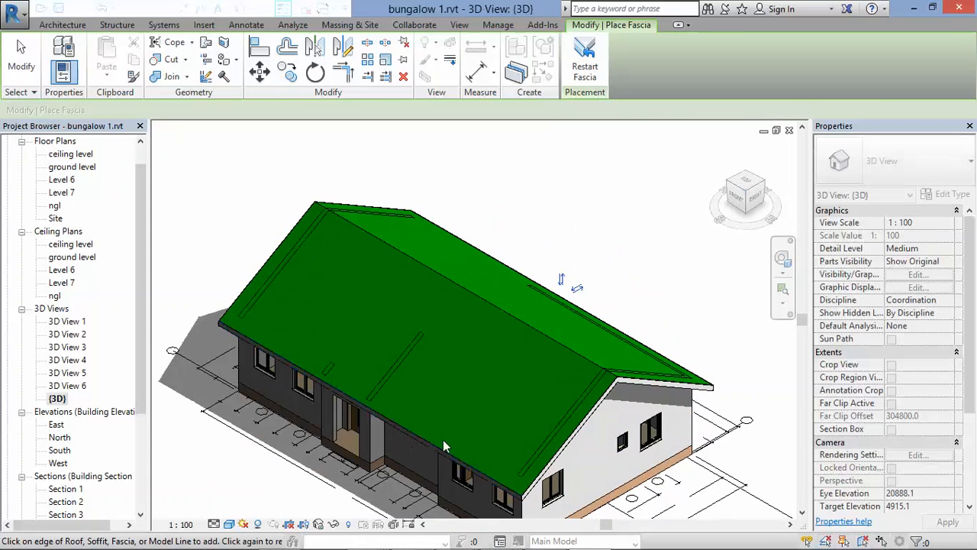
scroll(587, 269, up, 2)
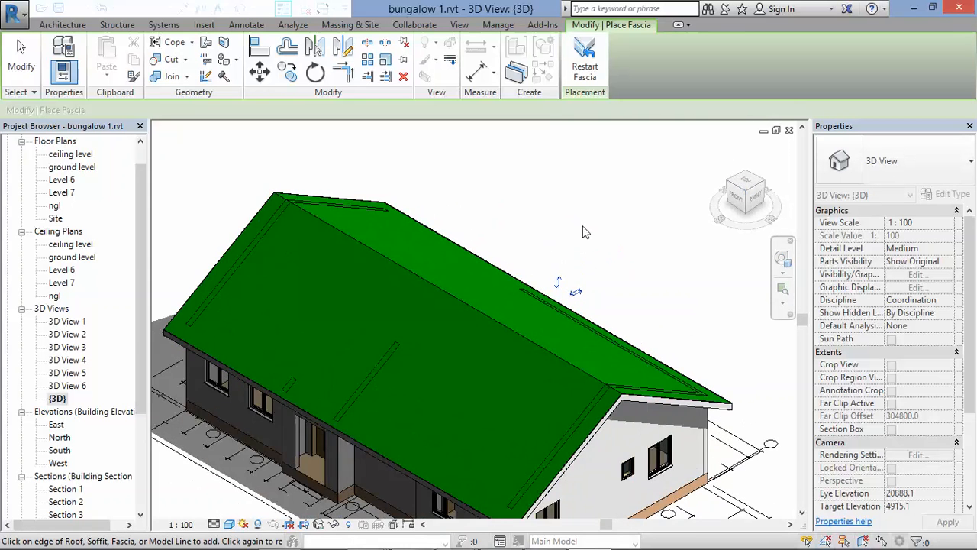
scroll(583, 232, down, 2)
scroll(466, 468, up, 5)
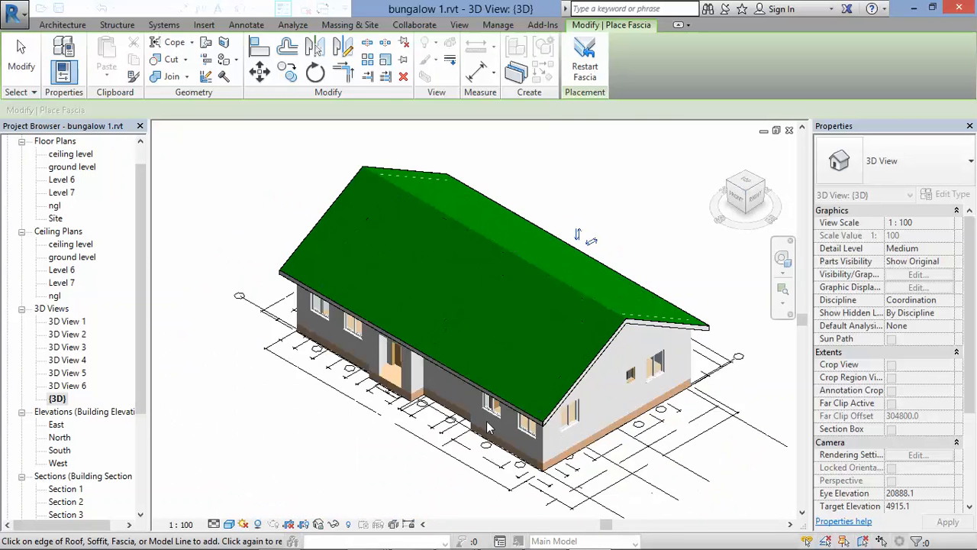
scroll(426, 407, down, 1)
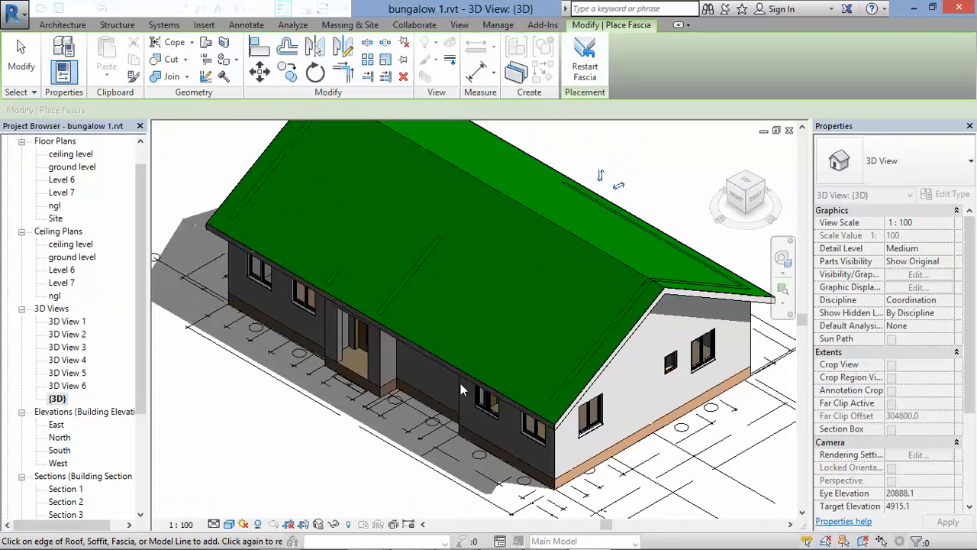
scroll(695, 308, up, 3)
scroll(695, 308, down, 1)
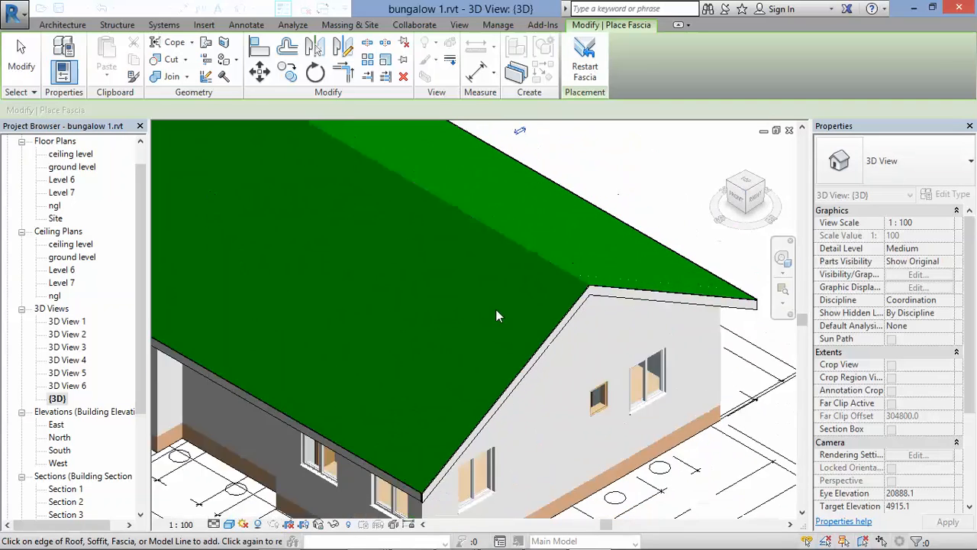
Step: Temporarily hide the Level 7 line in the South elevation
double_click(59, 450)
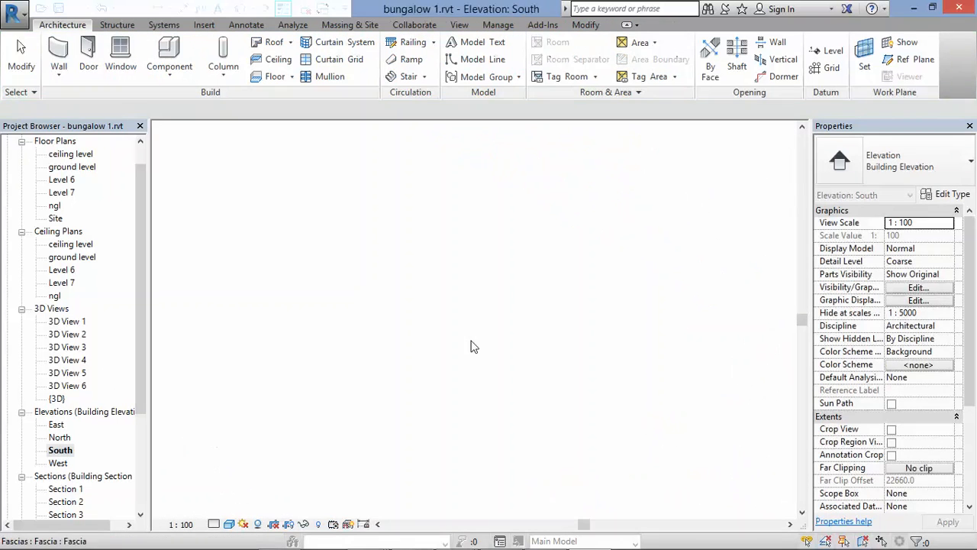
scroll(578, 336, up, 1)
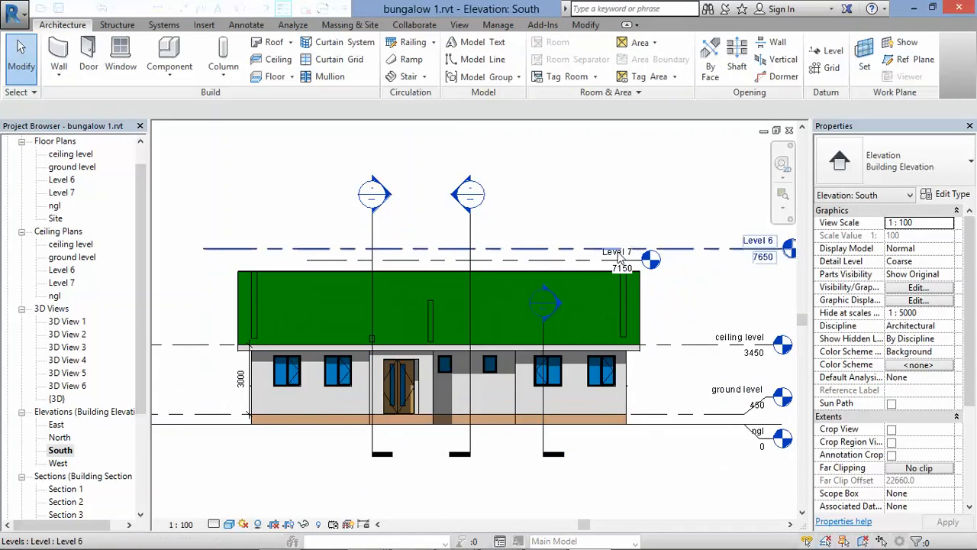
scroll(567, 261, up, 1)
click(517, 264)
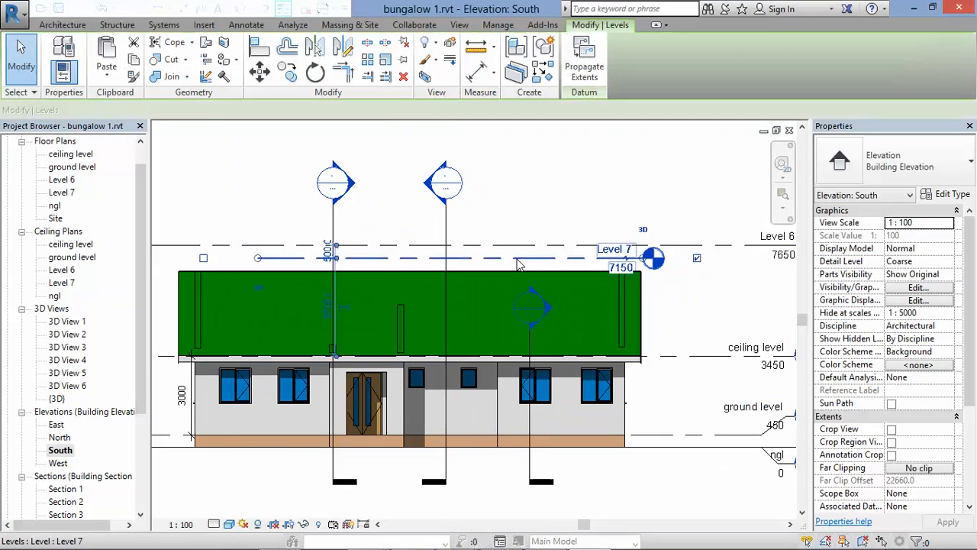
key(h)
key(h)
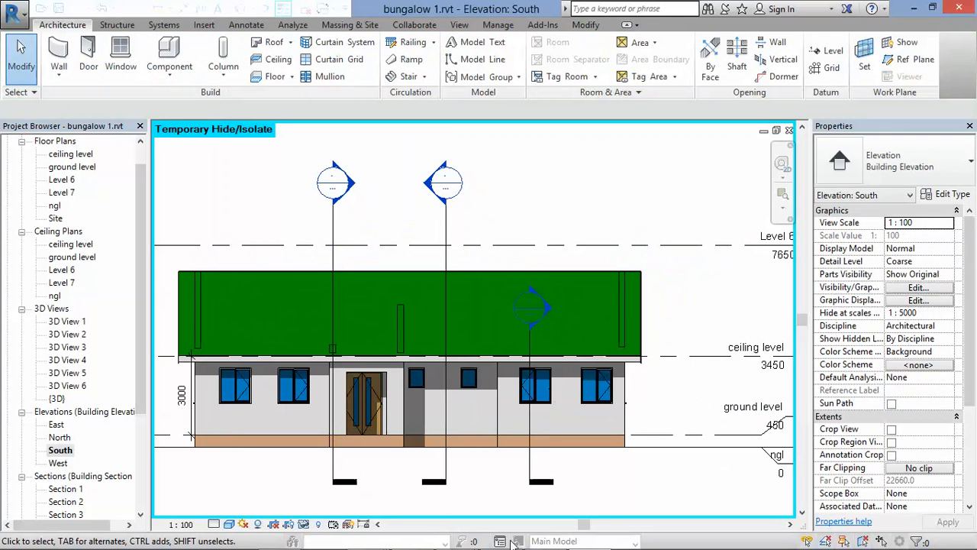
scroll(541, 397, down, 2)
scroll(457, 437, up, 2)
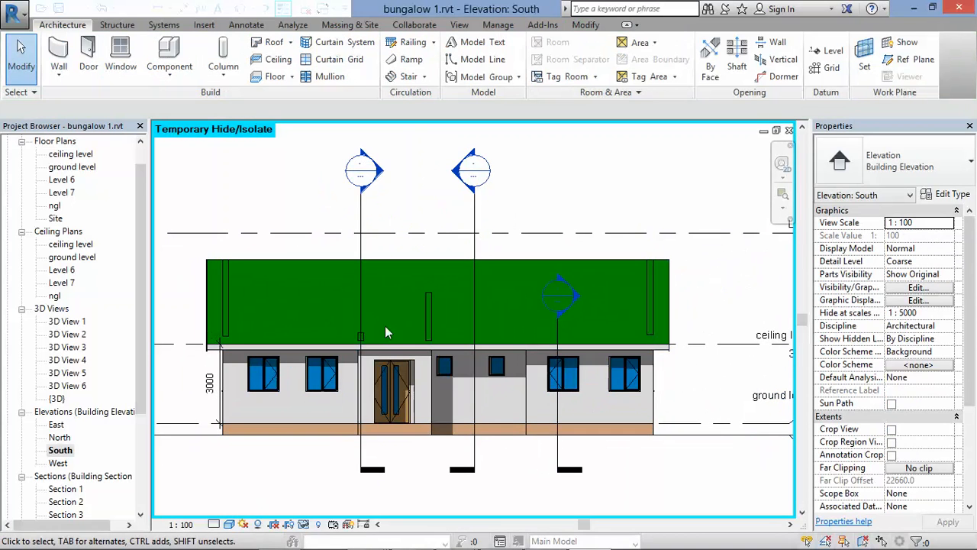
Step: Examine the finished gable roof and fascias in the East, North and South elevations
double_click(55, 424)
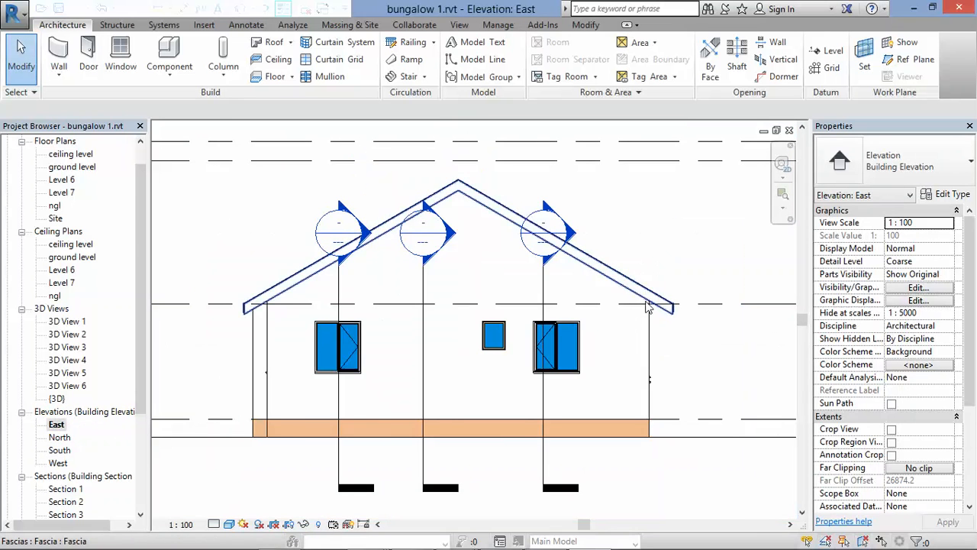
scroll(649, 301, up, 1)
double_click(59, 438)
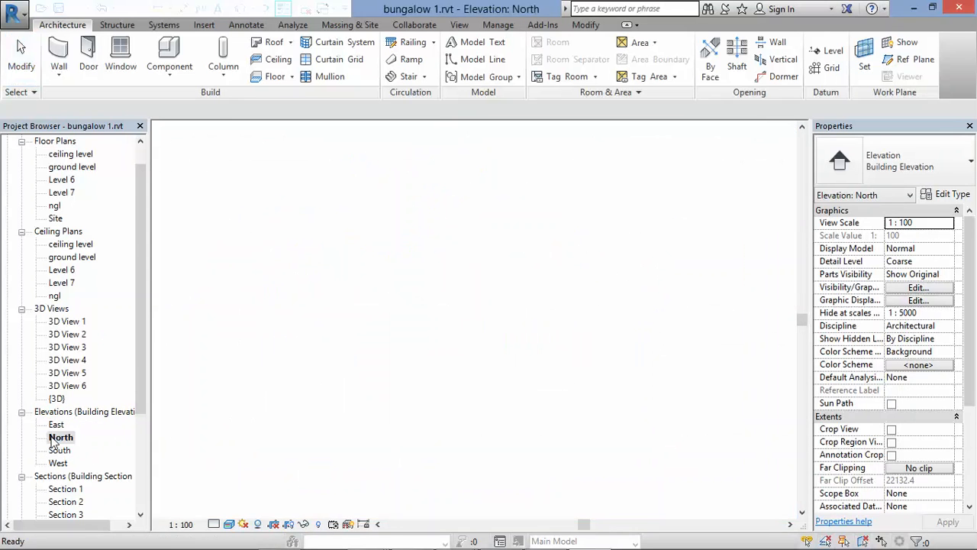
double_click(59, 450)
click(58, 464)
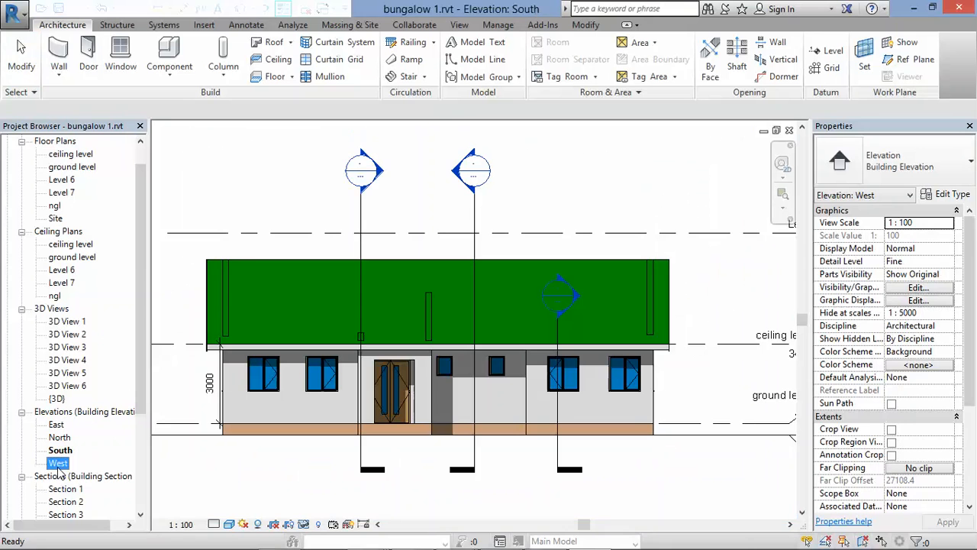
click(717, 397)
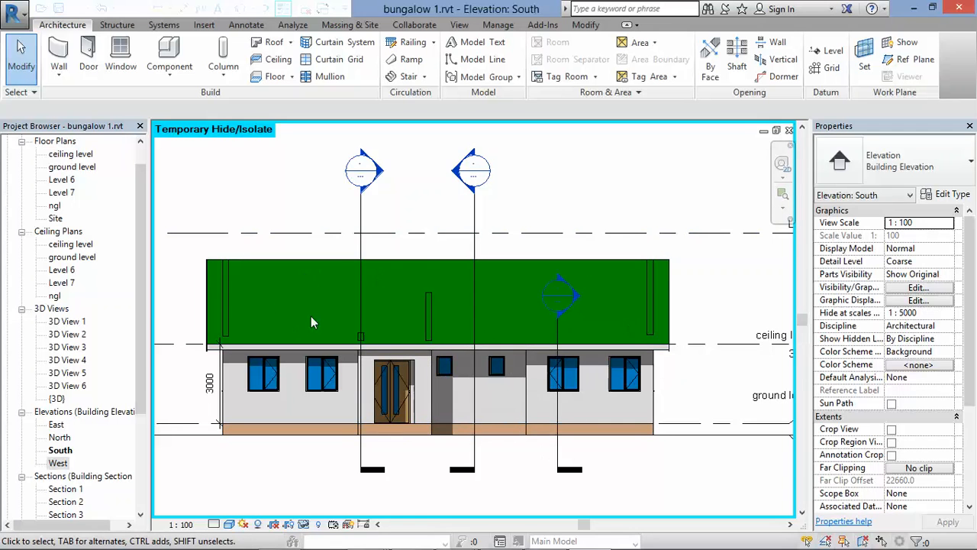
Step: Examine the bungalow in 3D View 6 and look through the other saved camera views
double_click(70, 386)
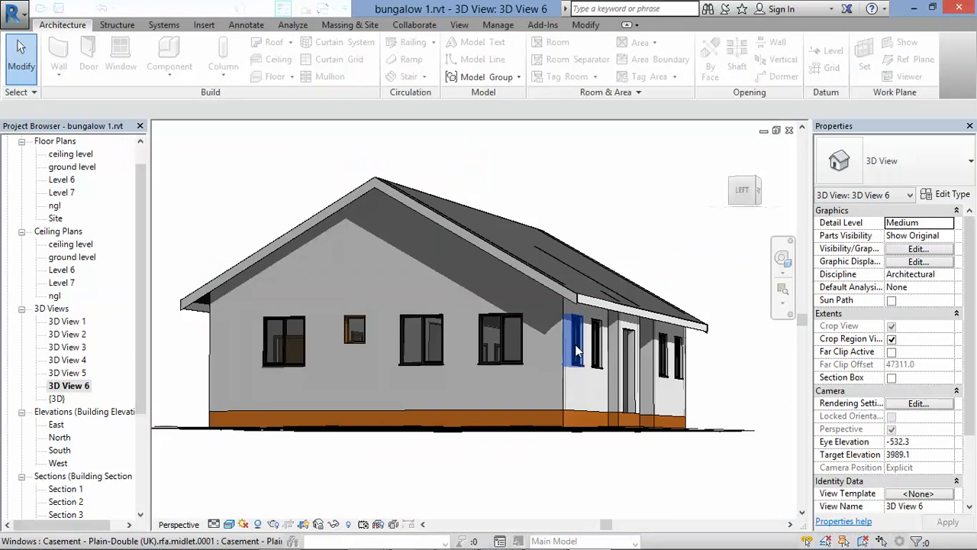
double_click(72, 373)
double_click(77, 362)
right_click(76, 359)
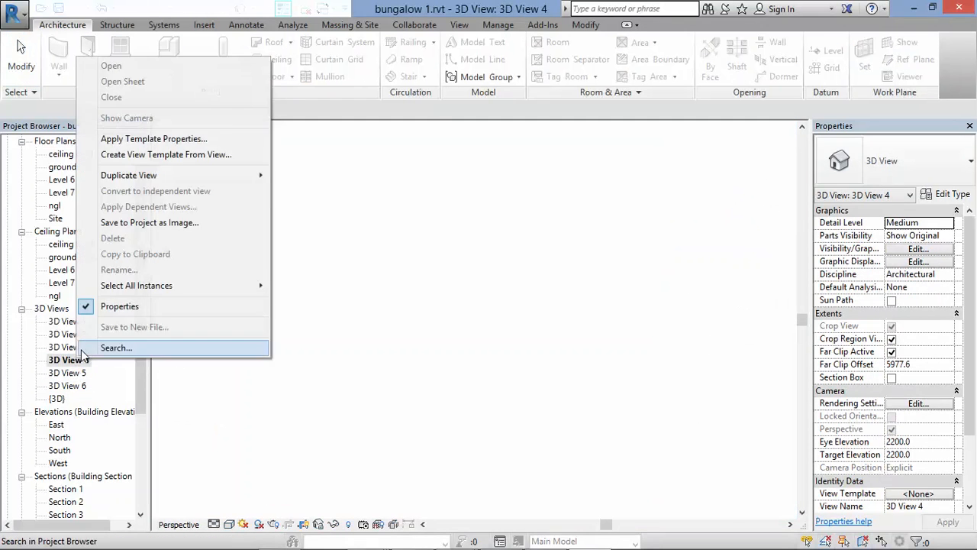
click(72, 347)
click(67, 335)
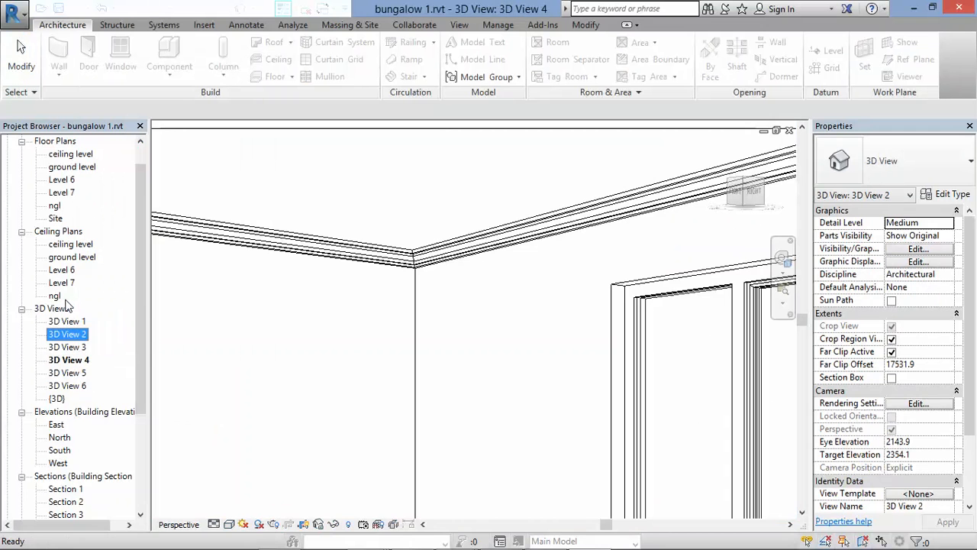
Step: Open the ground level floor plan
double_click(73, 167)
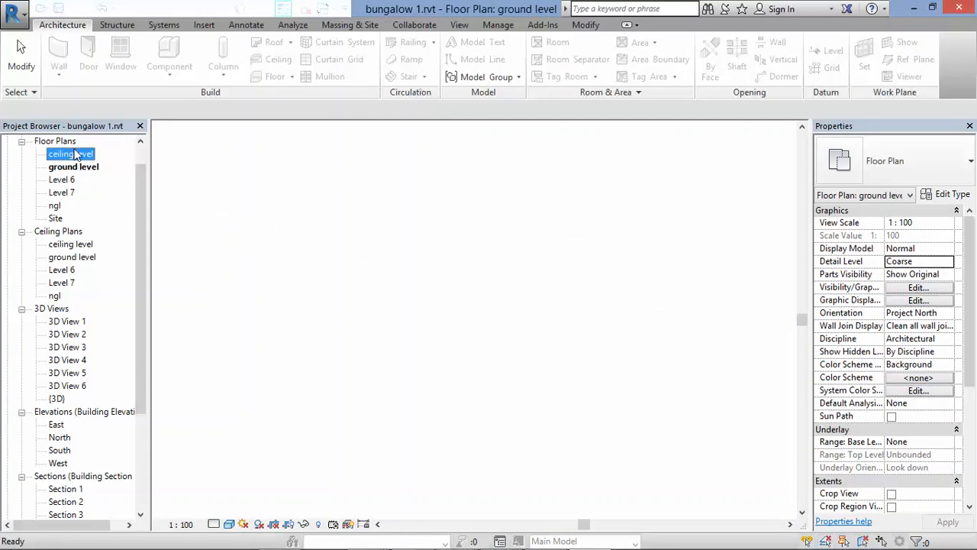
click(71, 153)
scroll(77, 230, down, 1)
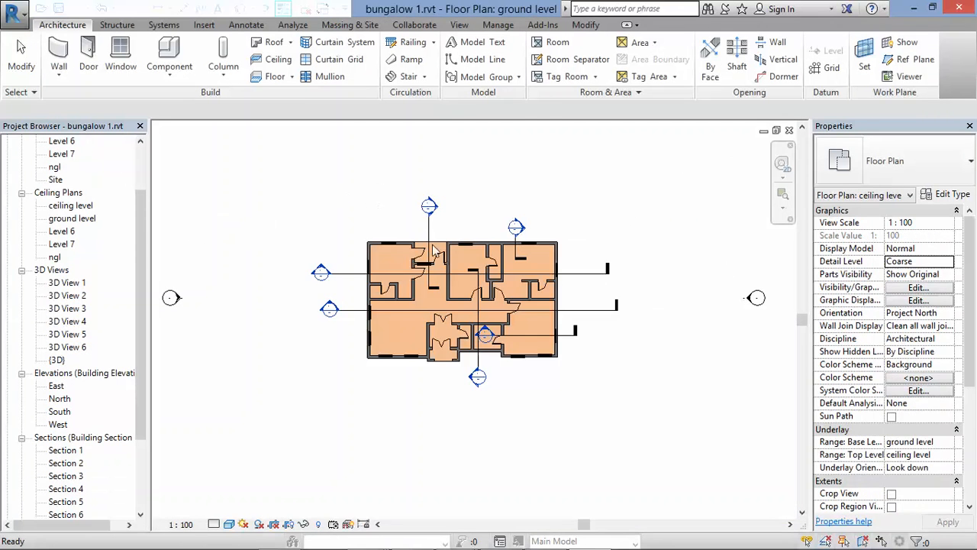
right_click(240, 5)
click(247, 10)
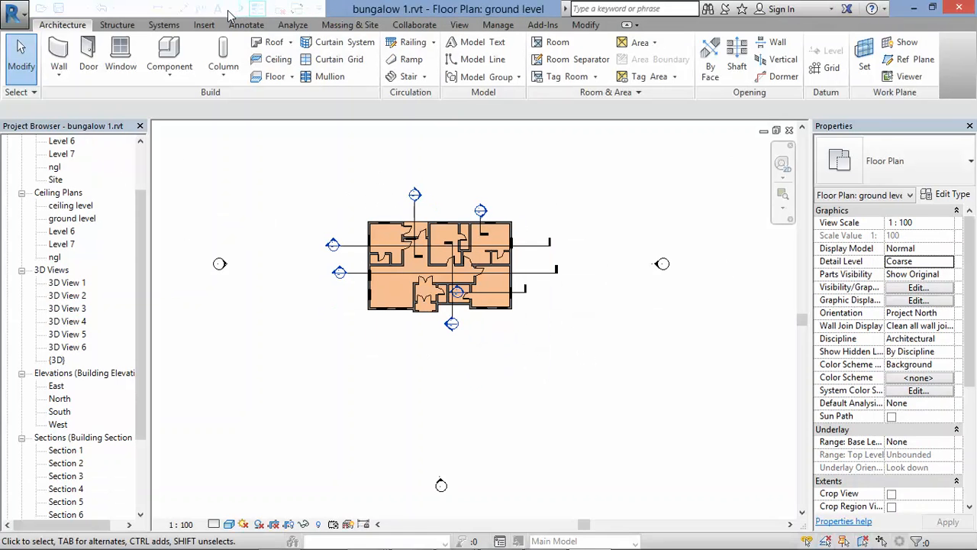
right_click(257, 10)
click(281, 14)
right_click(273, 6)
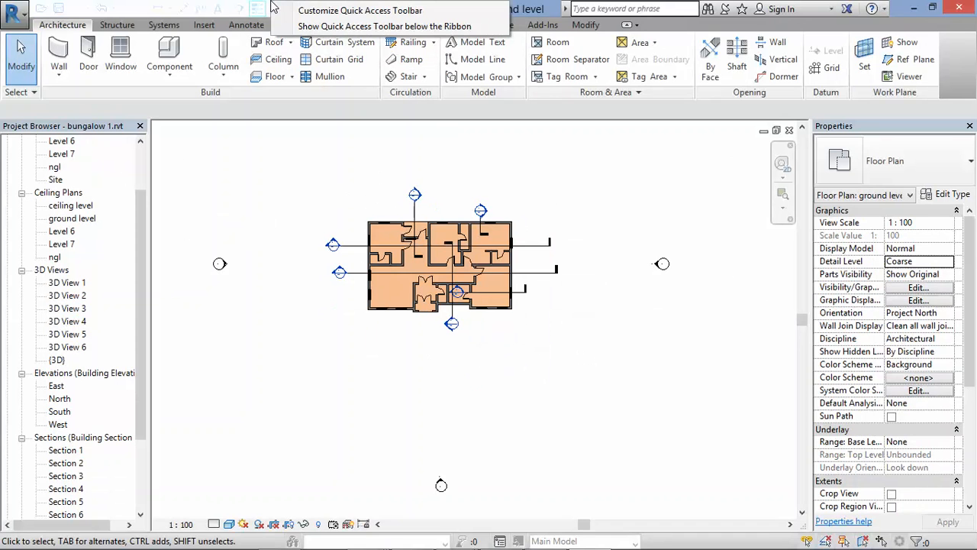
click(303, 128)
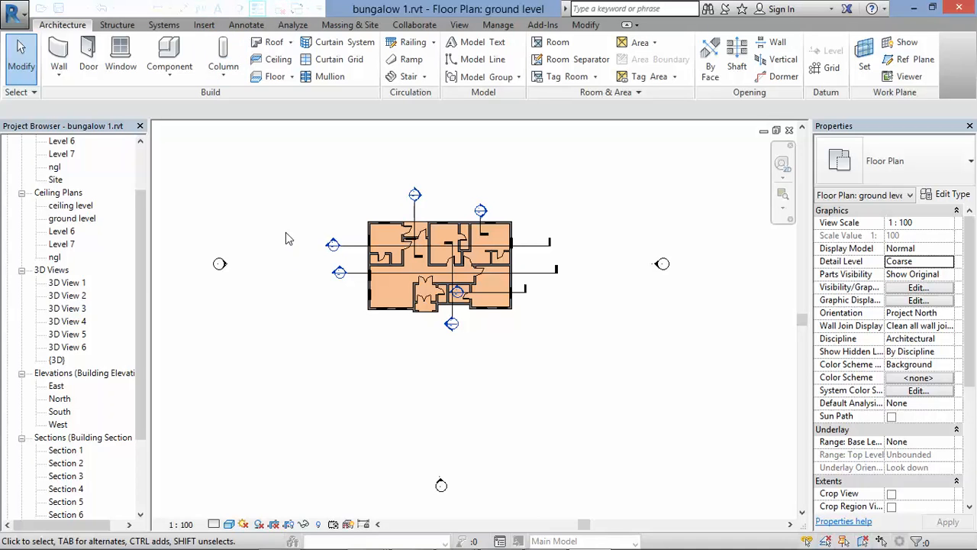
scroll(286, 239, down, 1)
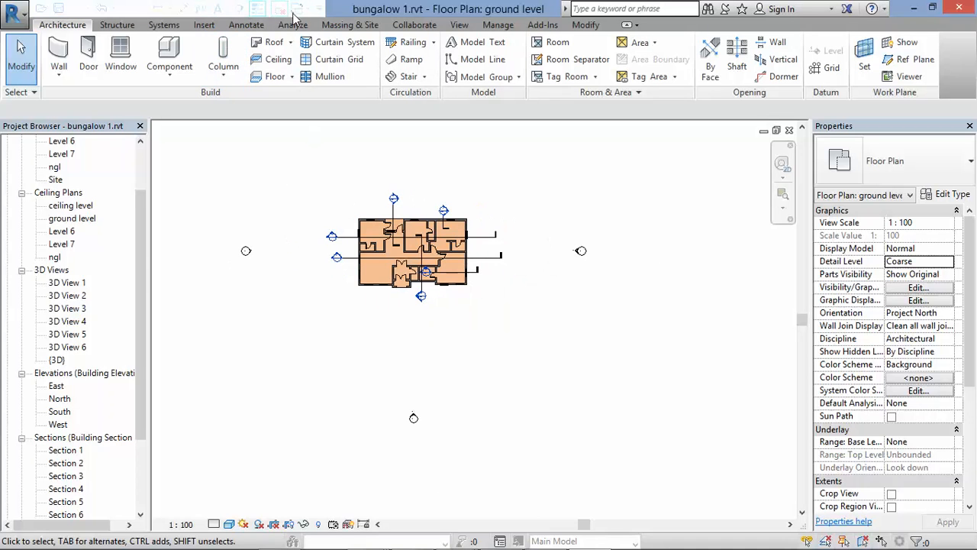
click(320, 11)
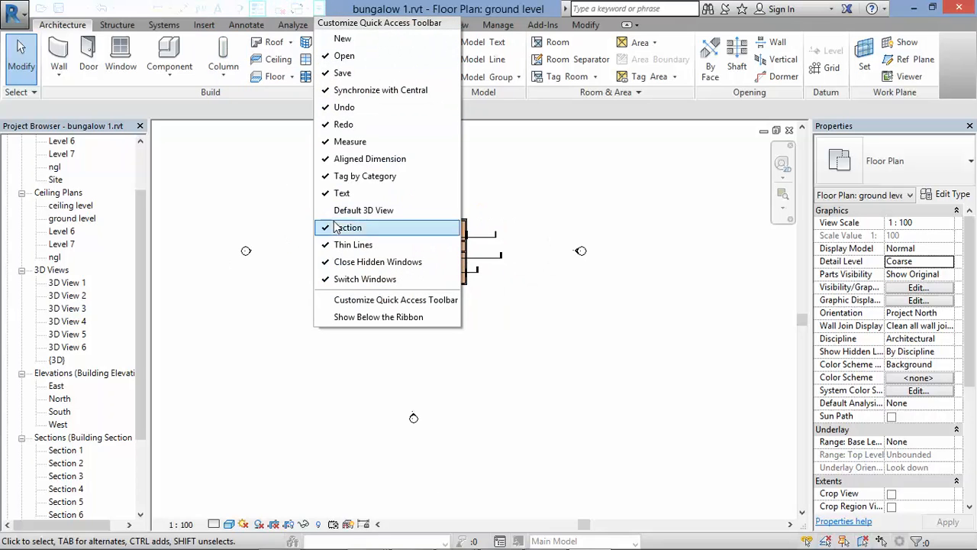
click(359, 210)
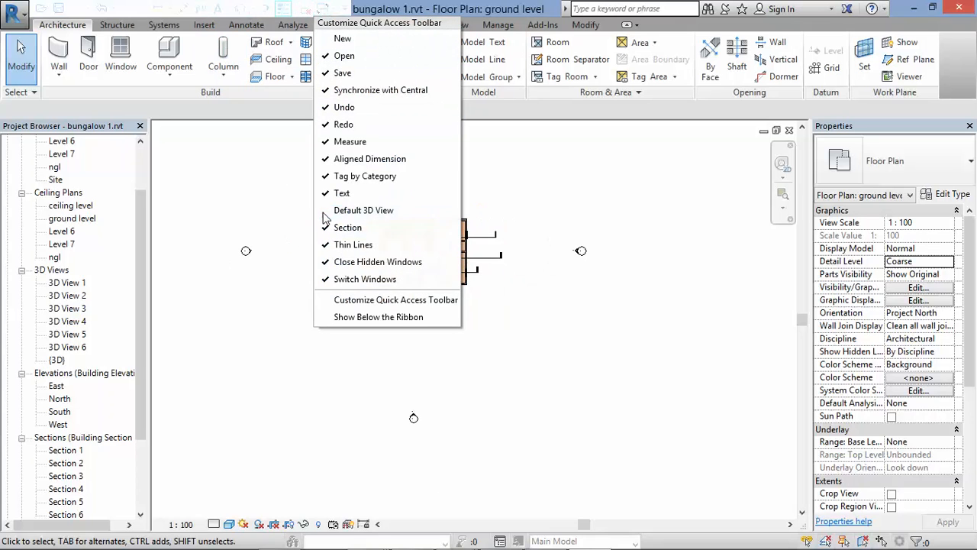
Step: Place a camera southeast of the bungalow in the ground level plan, aimed diagonally across the house at its north wall
click(252, 11)
click(268, 42)
click(527, 398)
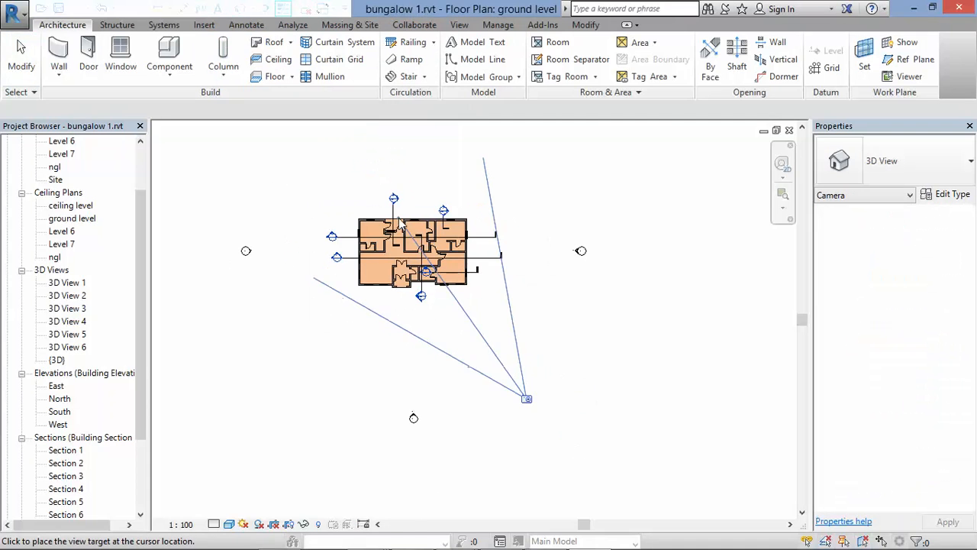
click(398, 221)
scroll(578, 467, up, 1)
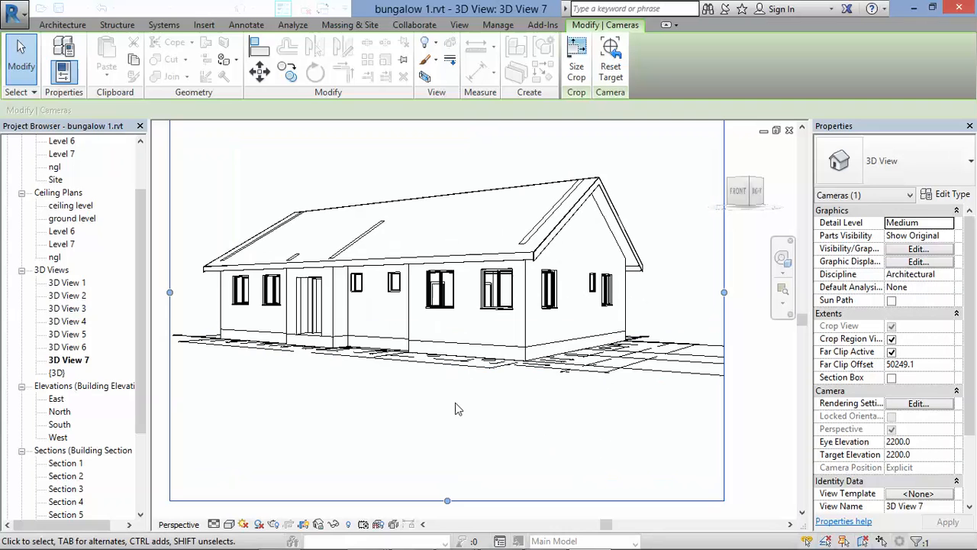
Step: Turn on shadows in the new exterior camera view and look over the bungalow
click(259, 524)
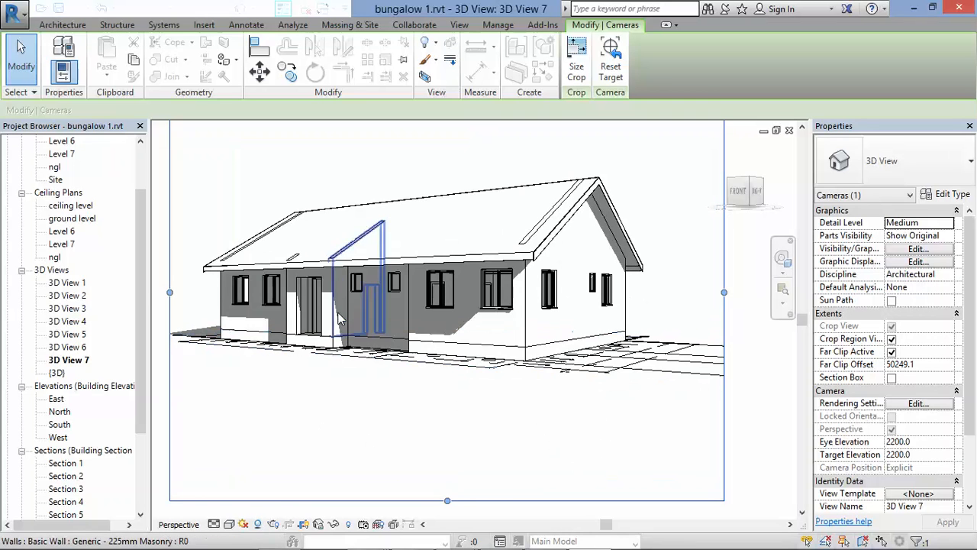
click(447, 381)
scroll(411, 374, down, 4)
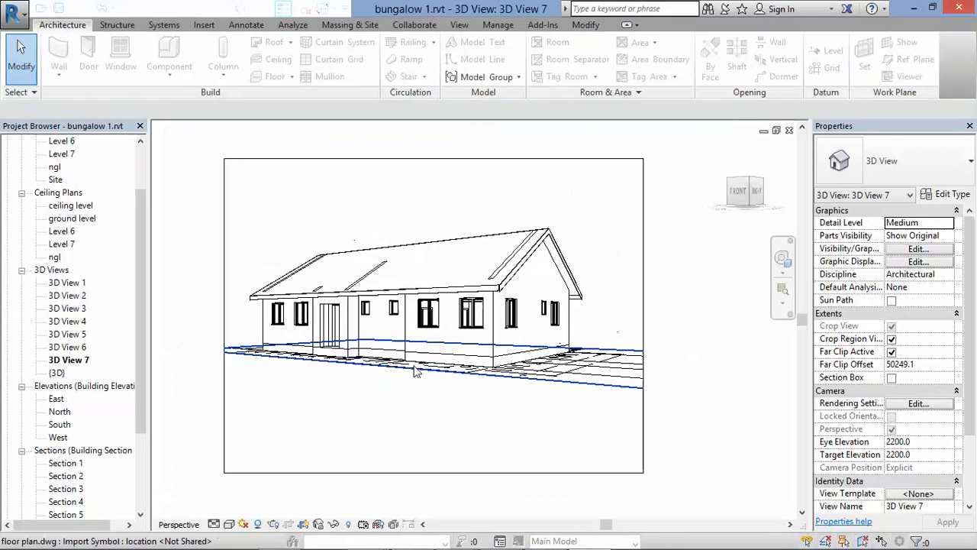
scroll(350, 390, up, 3)
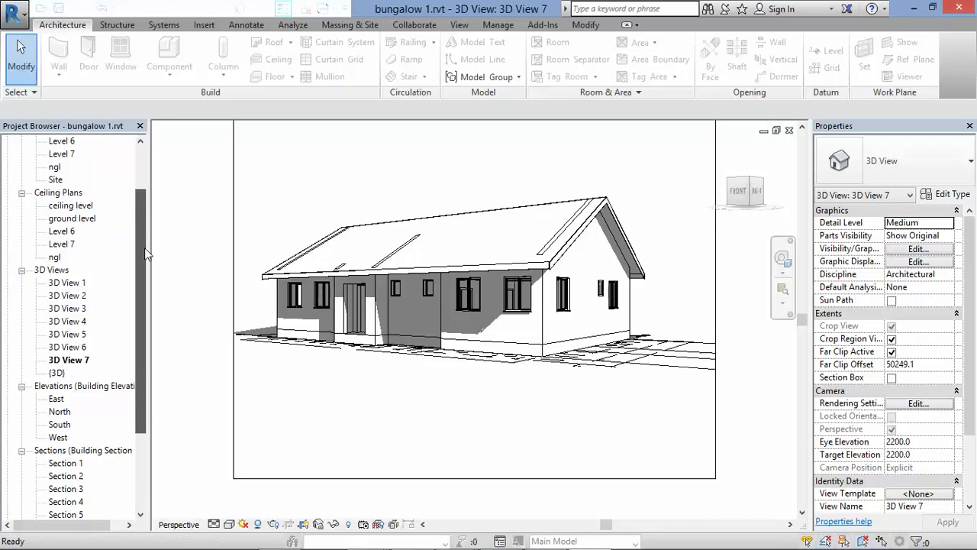
Step: Examine the porch entrance in the ground level plan and the level markers in the South elevation
scroll(141, 247, up, 2)
click(70, 179)
double_click(61, 194)
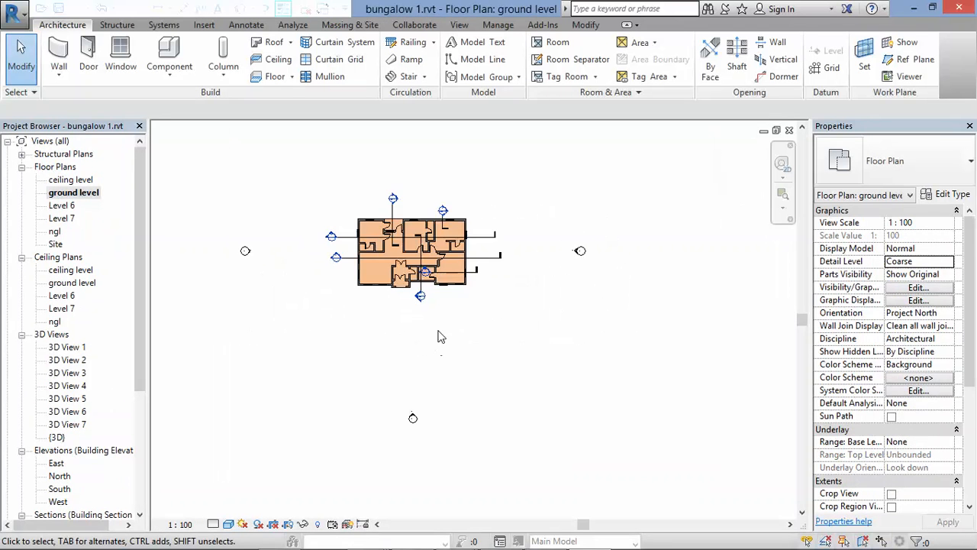
scroll(374, 309, up, 8)
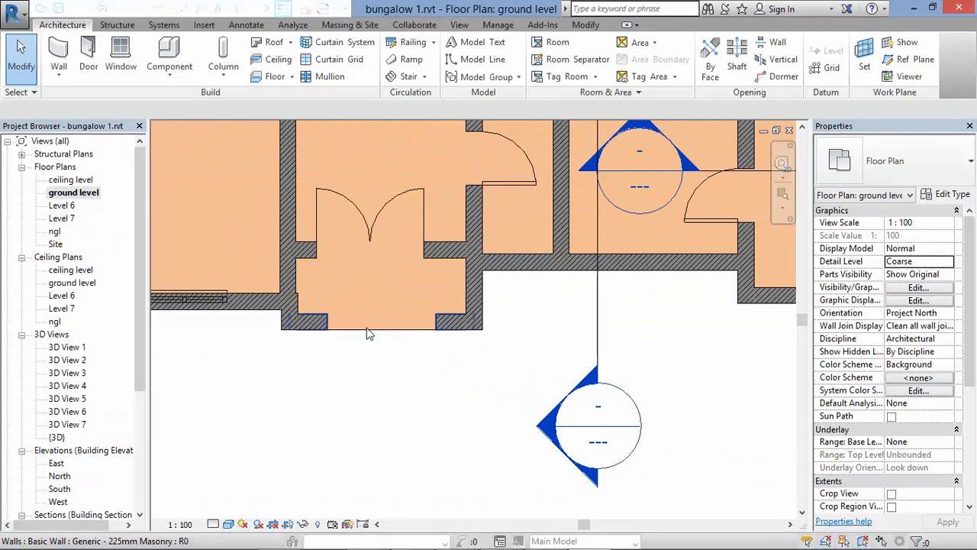
double_click(57, 489)
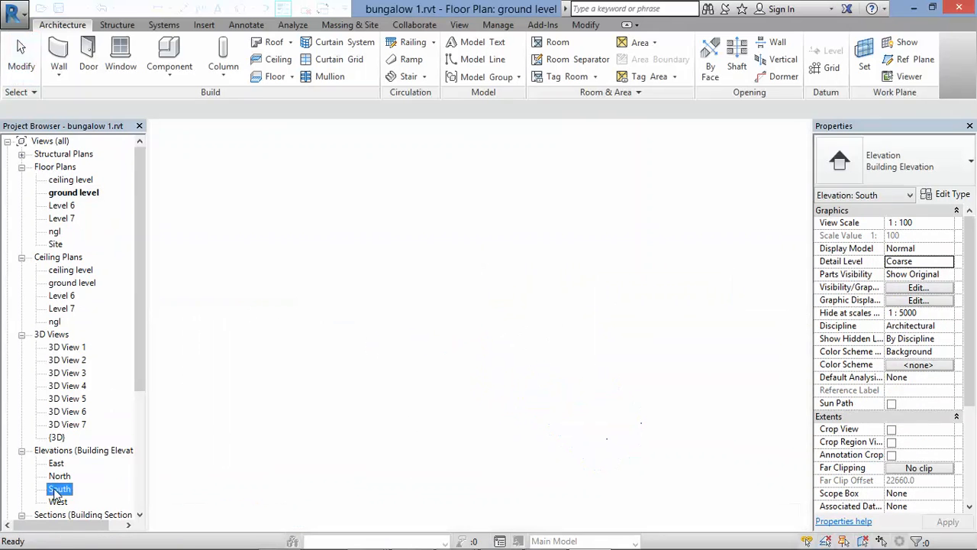
scroll(661, 428, up, 3)
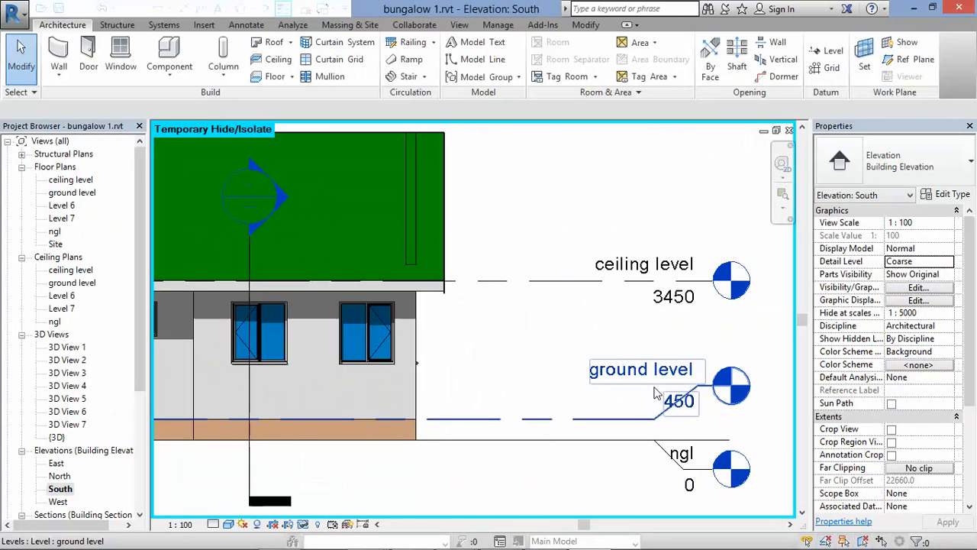
Step: In the ngl floor plan, draw a straight three-riser stair run up to ground level at the porch entrance
double_click(53, 231)
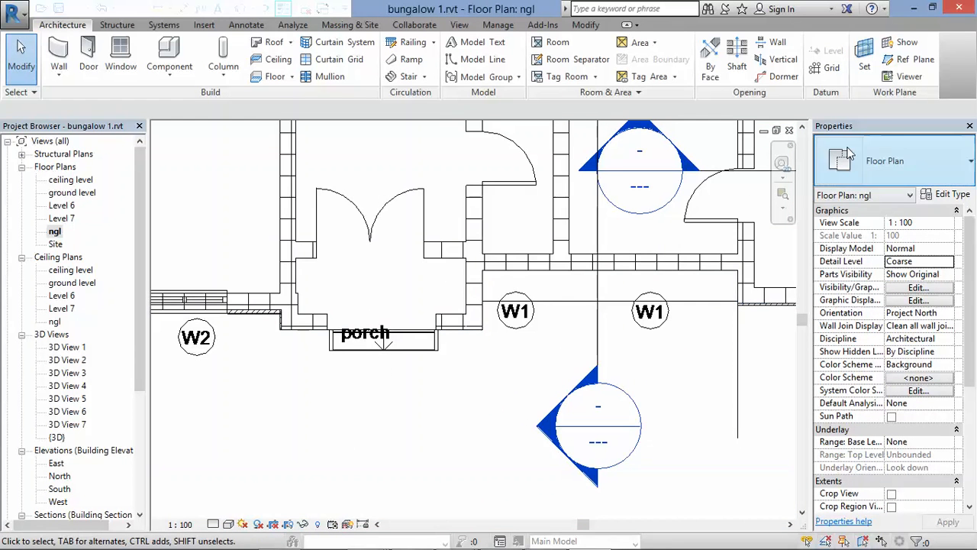
click(408, 78)
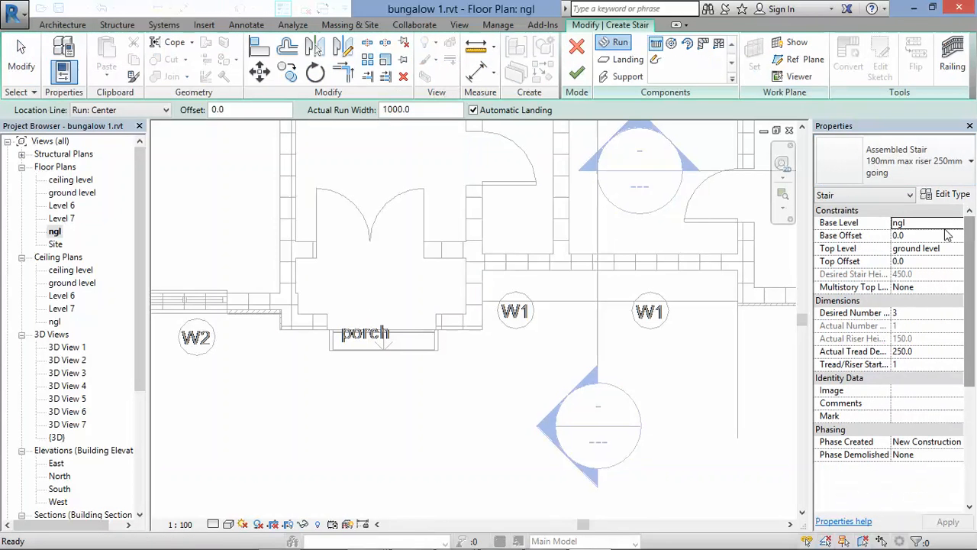
scroll(448, 356, up, 1)
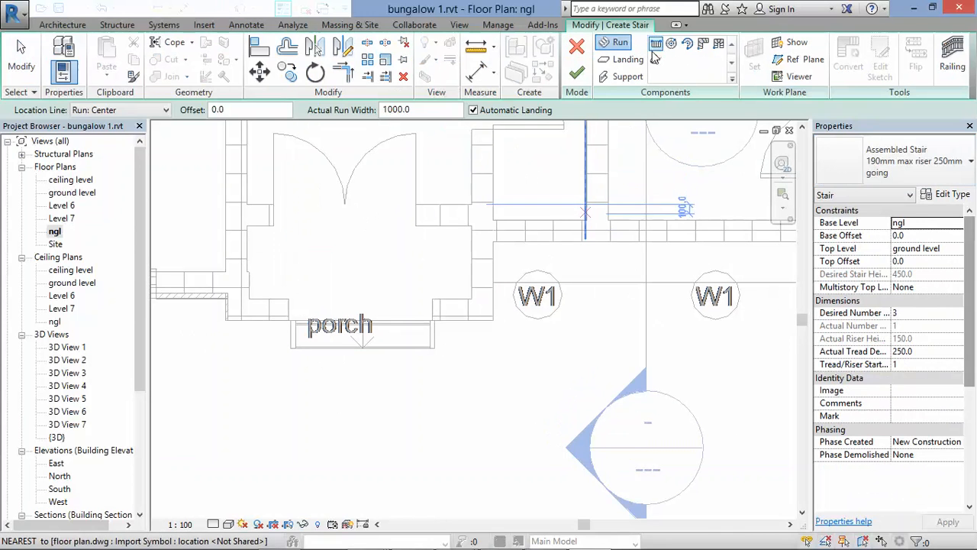
click(355, 355)
click(355, 304)
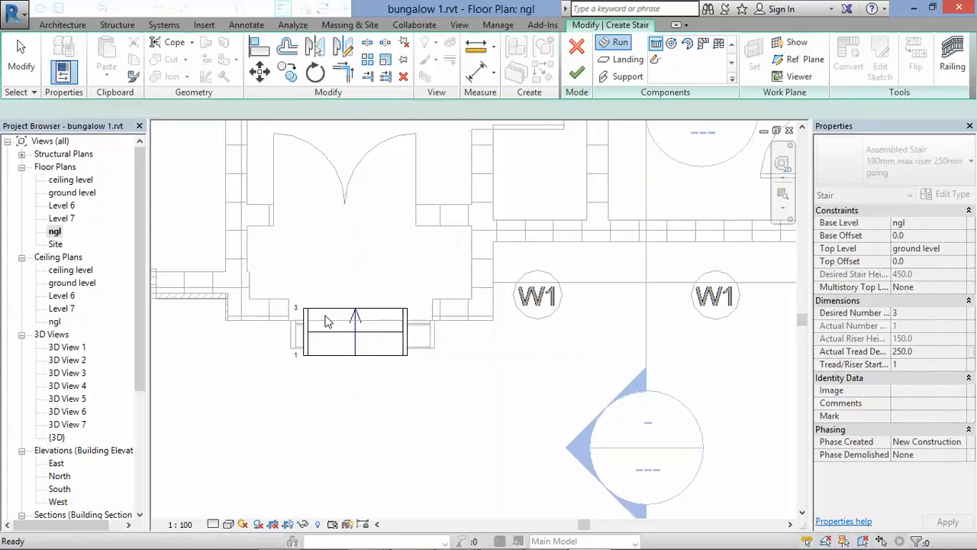
key(Escape)
Step: Nudge the whole stair outward so its top riser lines up with the front edge of the porch
scroll(367, 294, up, 2)
drag(274, 261, 470, 385)
key(Down)
key(Down)
key(Down)
key(Down)
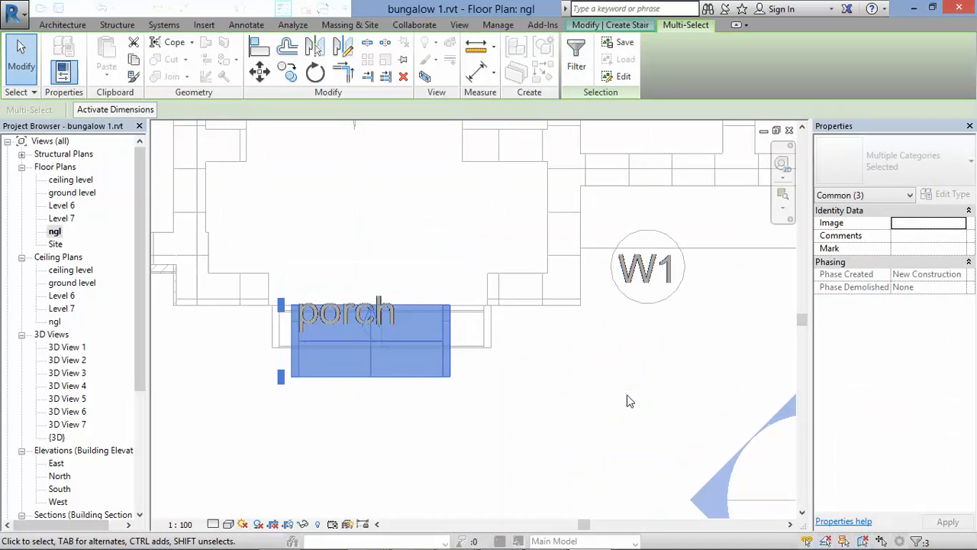
click(500, 365)
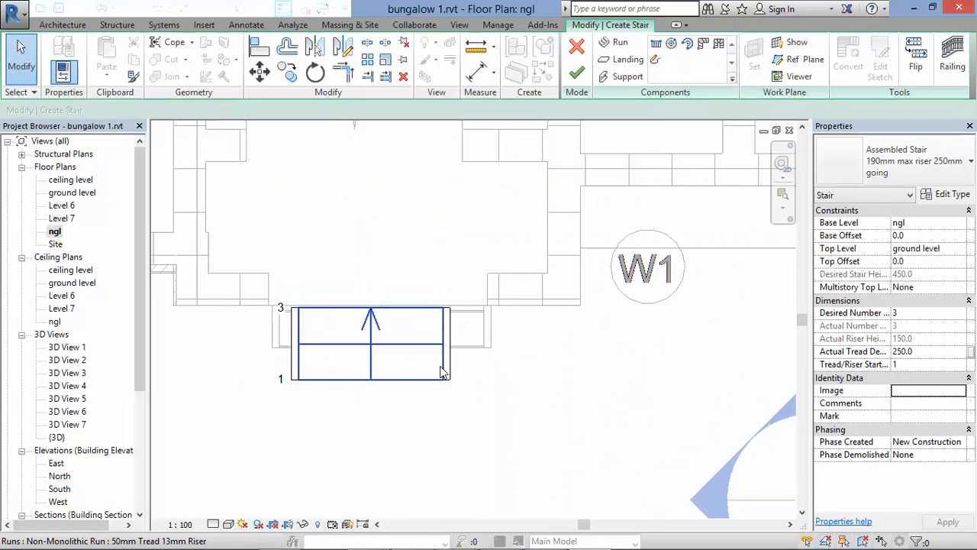
Step: Widen the stair run on both sides to about 1520 mm to span the porch opening, and finish the stair
click(443, 368)
drag(450, 343, 495, 345)
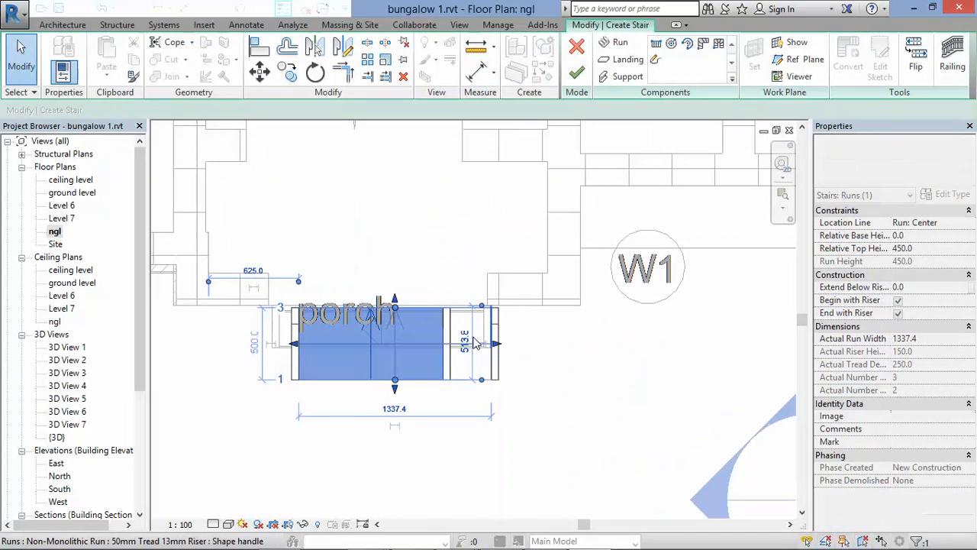
drag(292, 344, 268, 341)
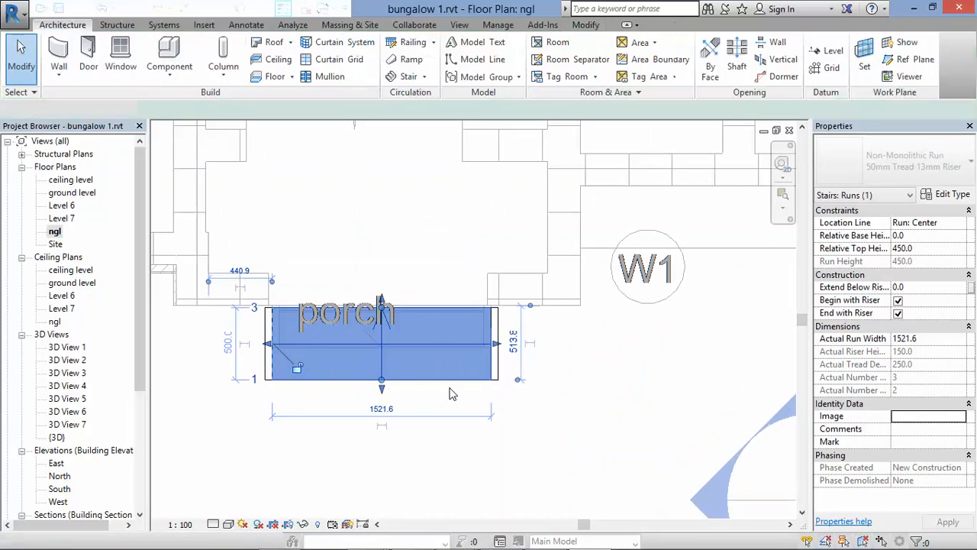
Step: Select the entrance stair and examine its steps and railings up close in the South elevation
click(382, 382)
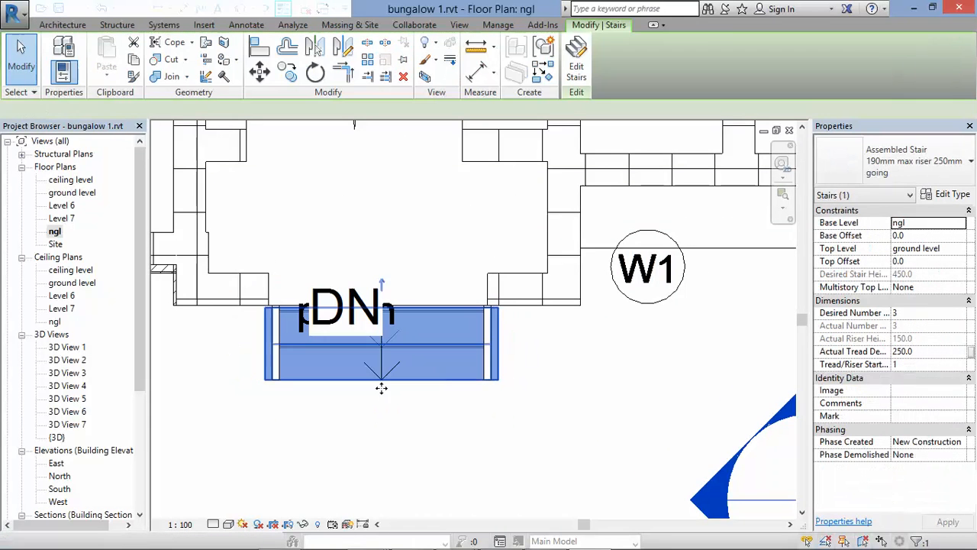
double_click(59, 489)
scroll(558, 365, down, 3)
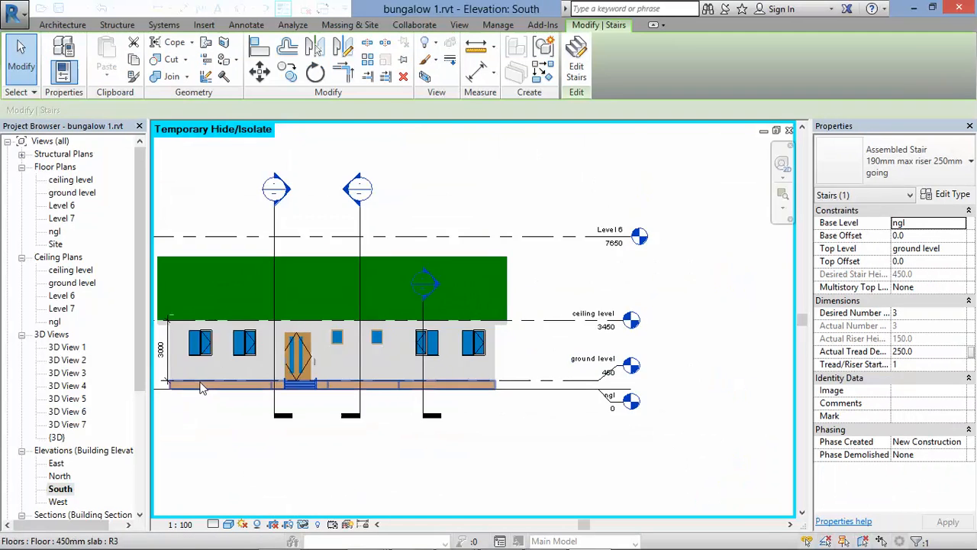
scroll(436, 419, up, 8)
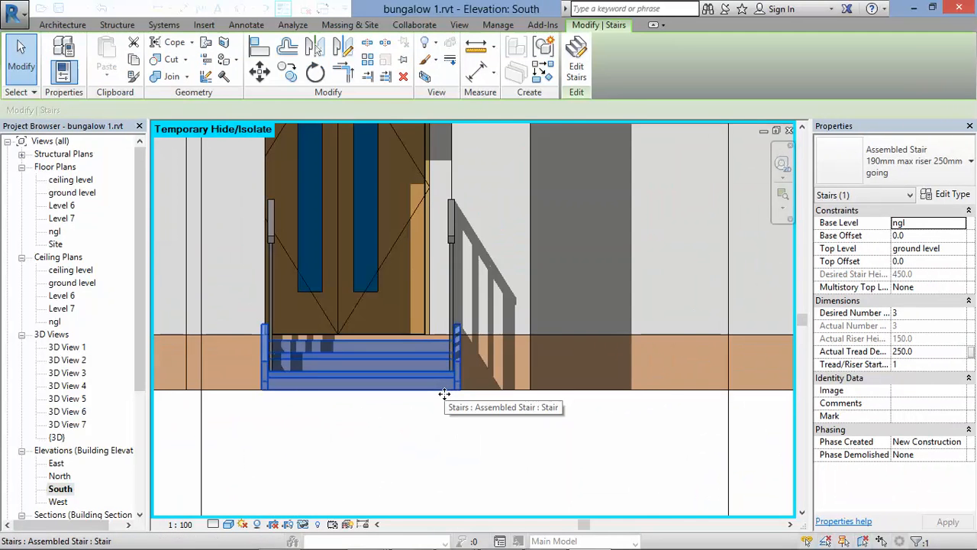
Step: In the default 3D view, delete the railings on both sides of the entrance stair
click(241, 9)
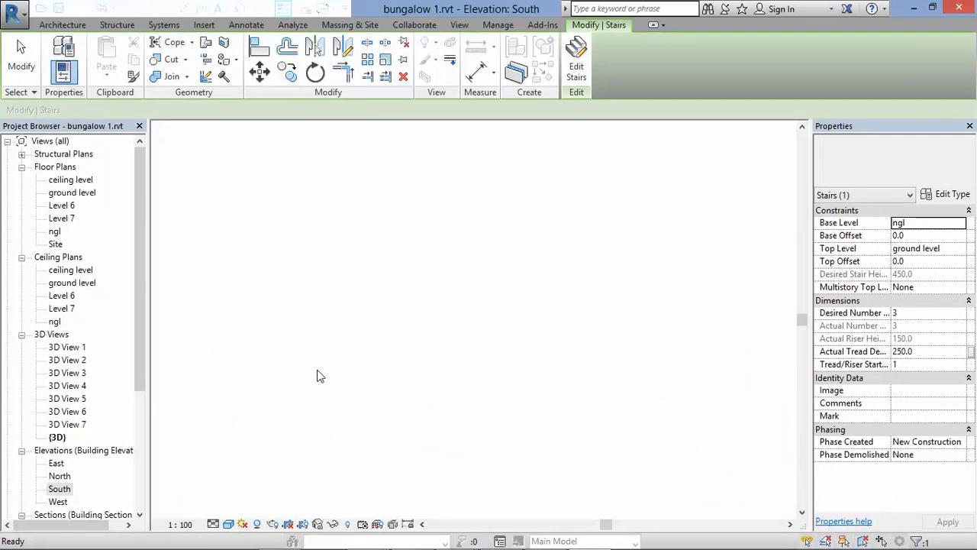
scroll(229, 366, up, 5)
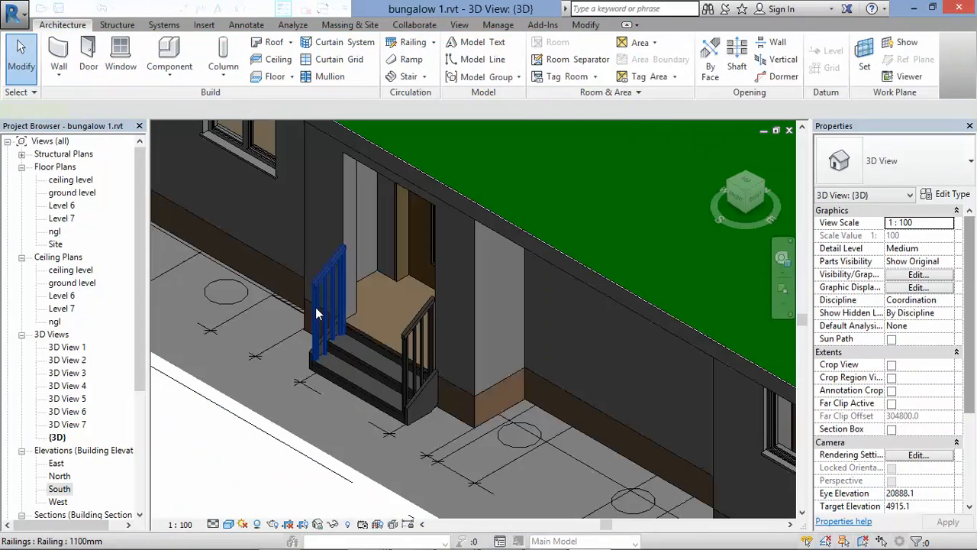
click(318, 313)
key(Delete)
click(417, 325)
key(Delete)
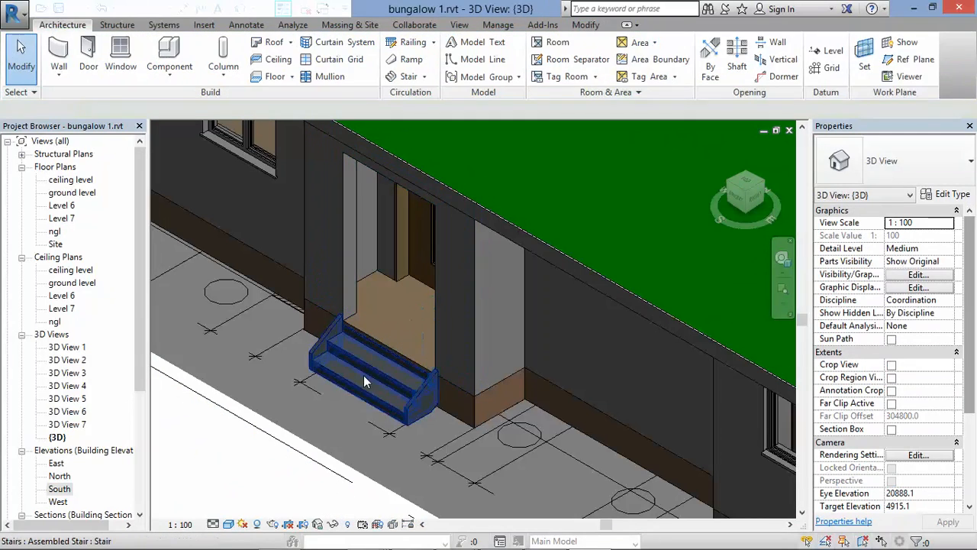
Step: Try the Industrial and Assembly, Part M (Disabled) and Private assembled stair types on the entrance stair
click(372, 368)
click(916, 162)
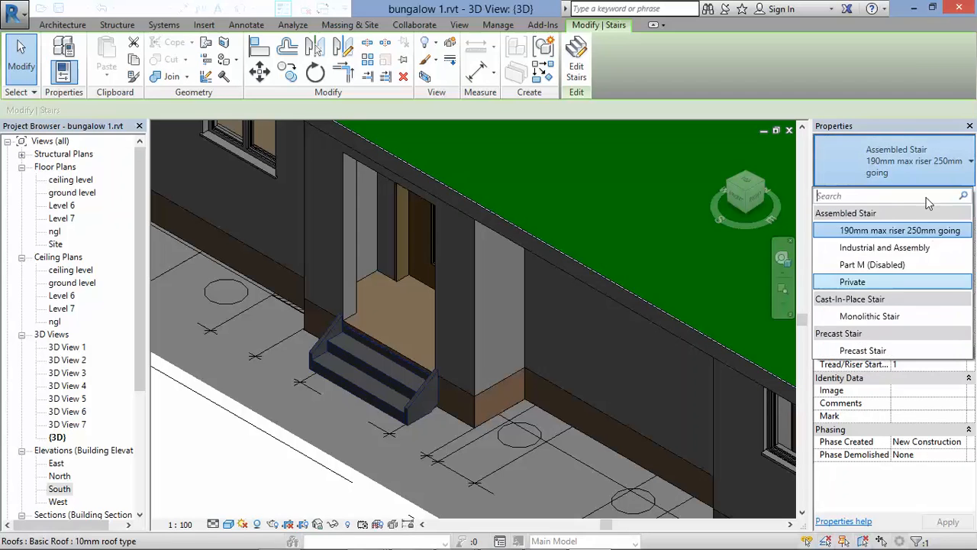
click(902, 247)
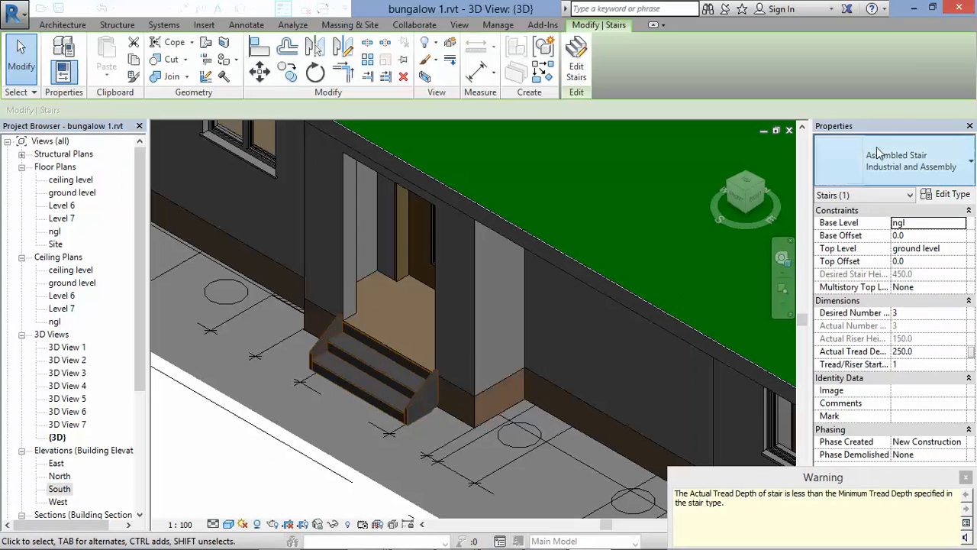
click(902, 162)
click(870, 266)
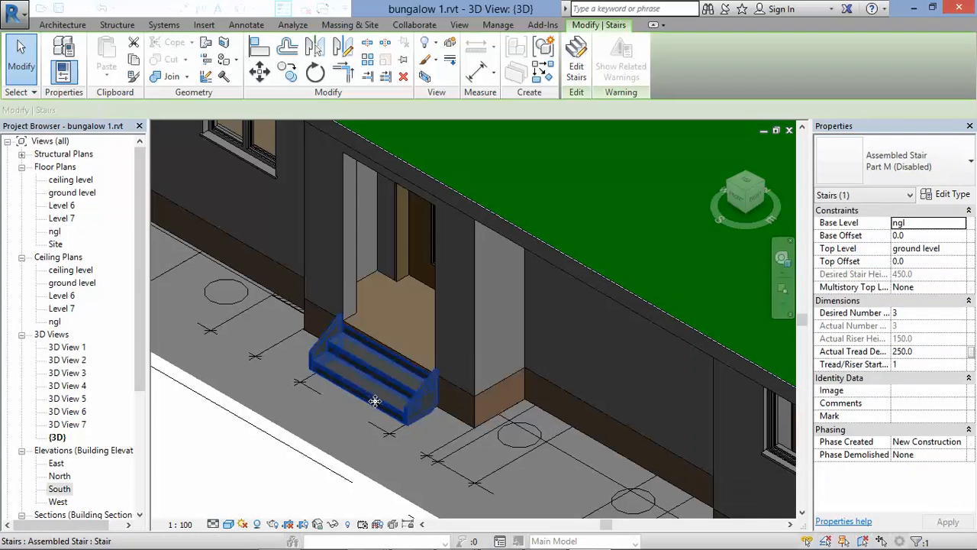
click(916, 161)
click(880, 279)
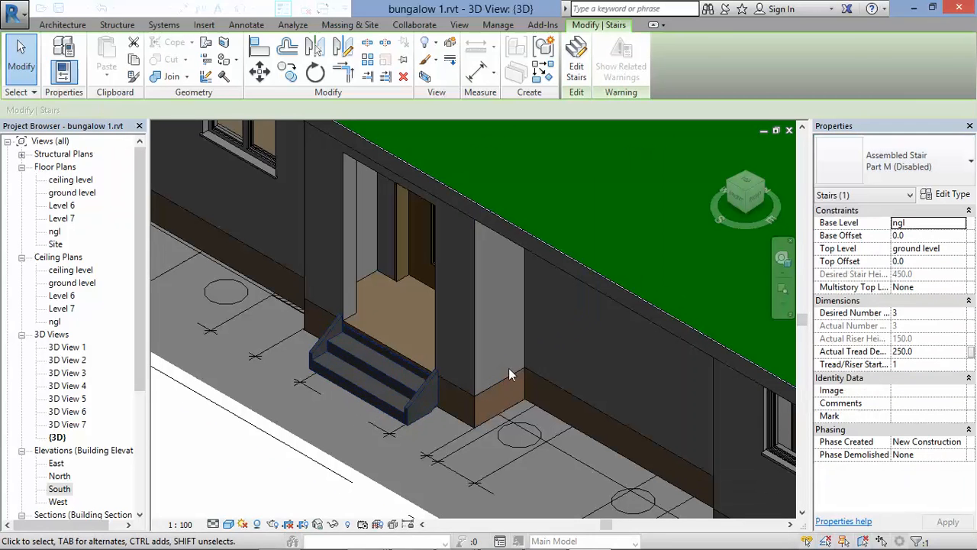
click(269, 474)
click(342, 366)
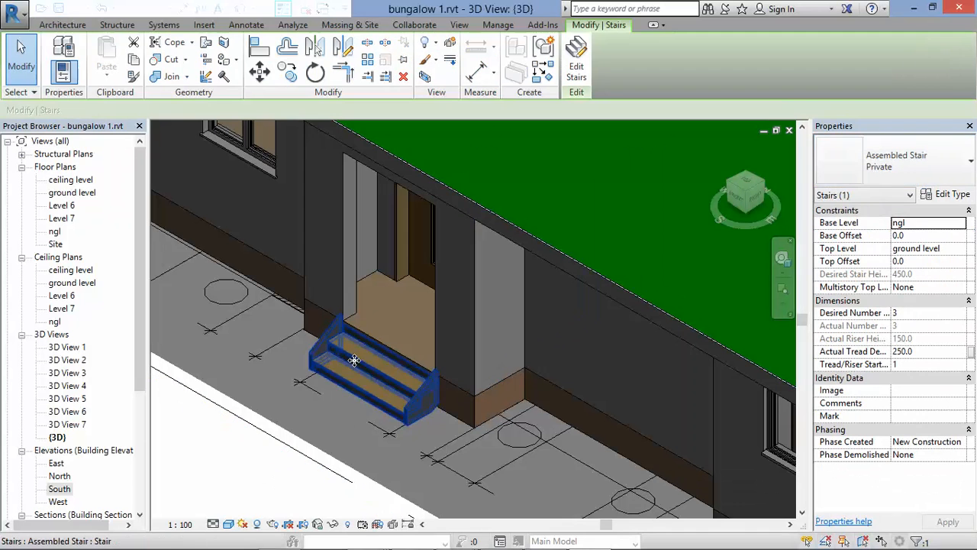
Step: Try the Cast-In-Place Monolithic Stair type on the entrance stair and inspect its steps against the porch
click(923, 166)
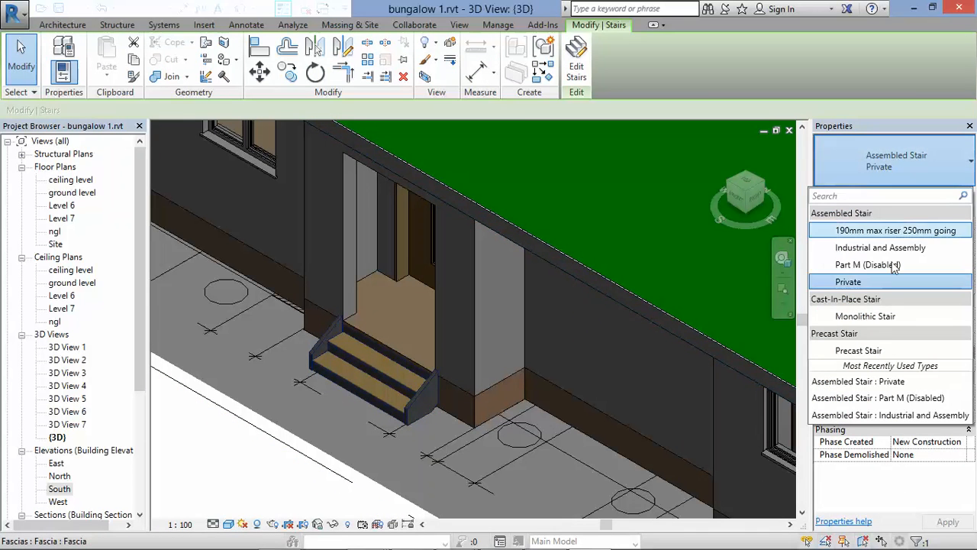
click(888, 317)
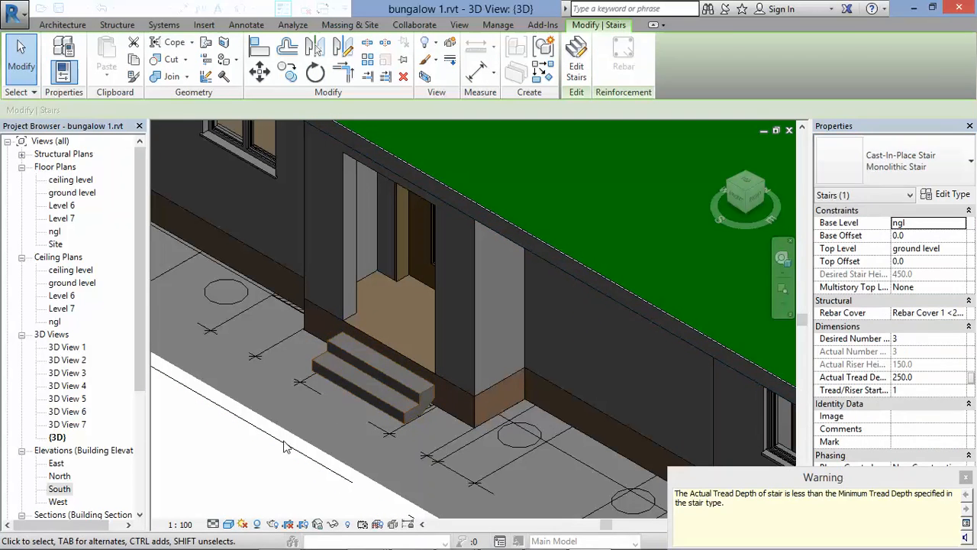
click(242, 472)
scroll(402, 346, down, 2)
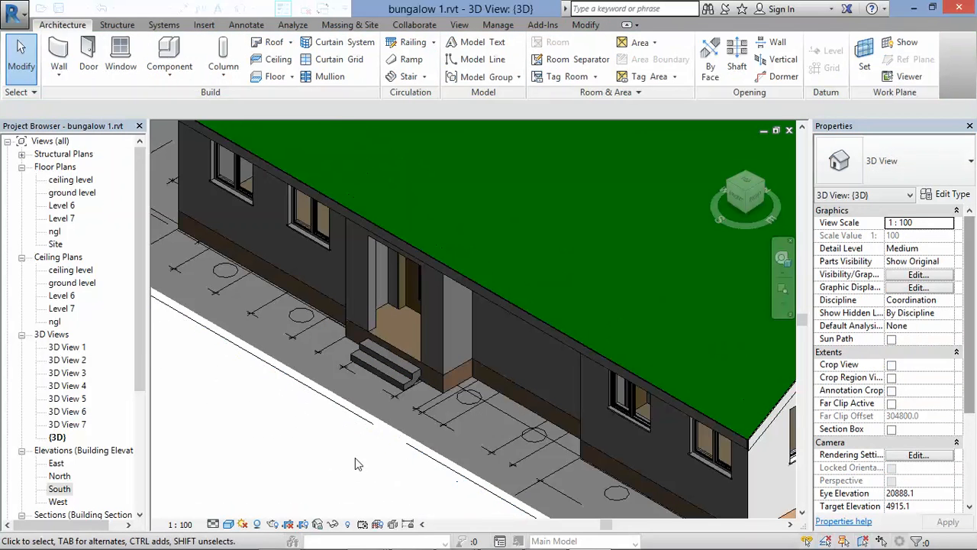
click(385, 371)
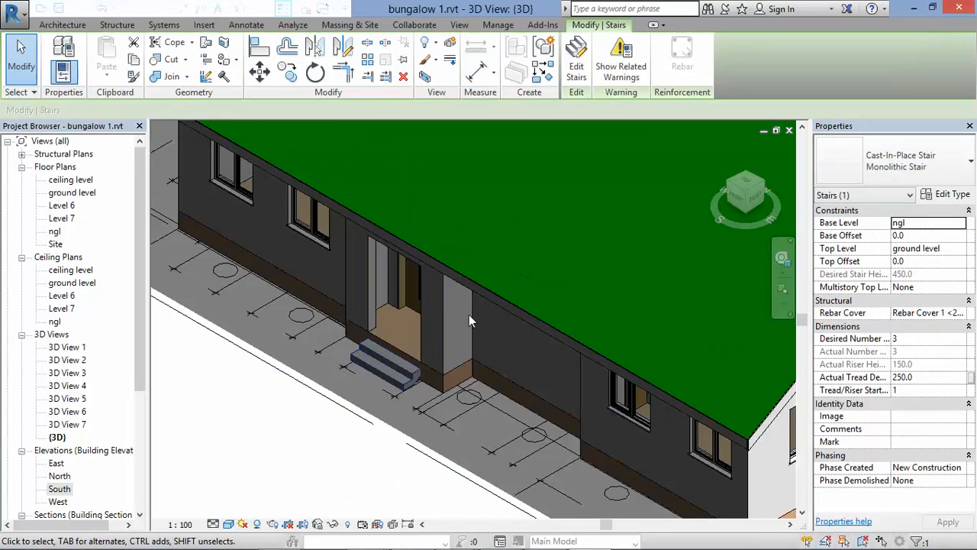
scroll(394, 341, up, 2)
click(237, 449)
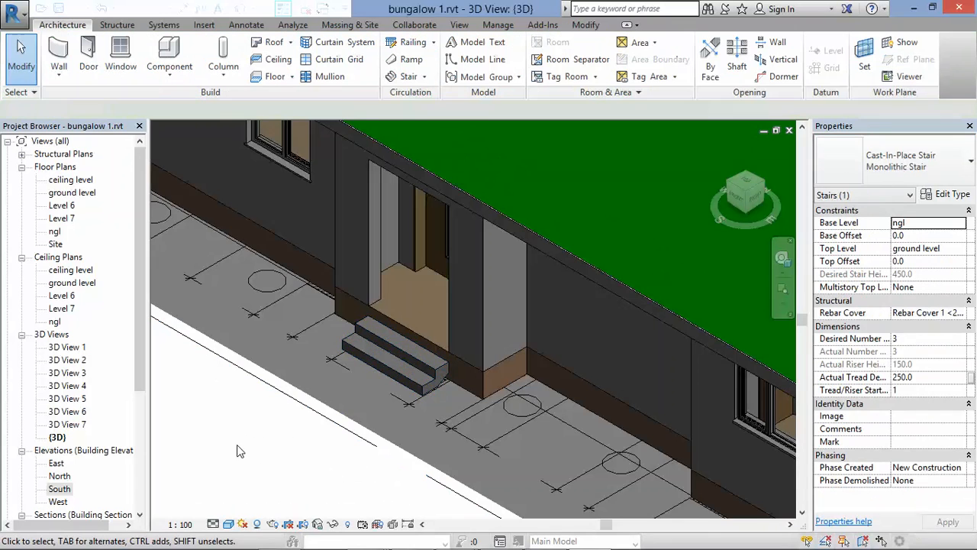
scroll(358, 285, down, 3)
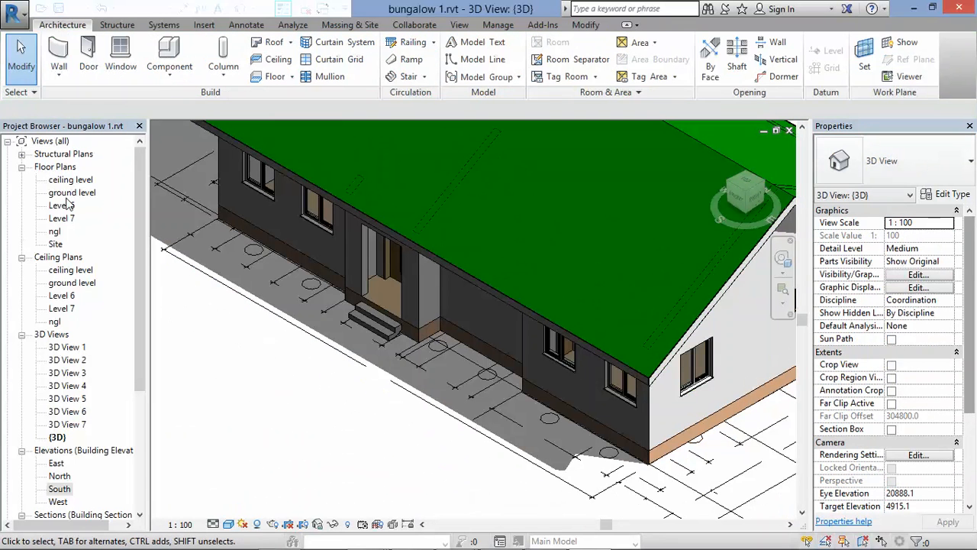
scroll(346, 331, up, 2)
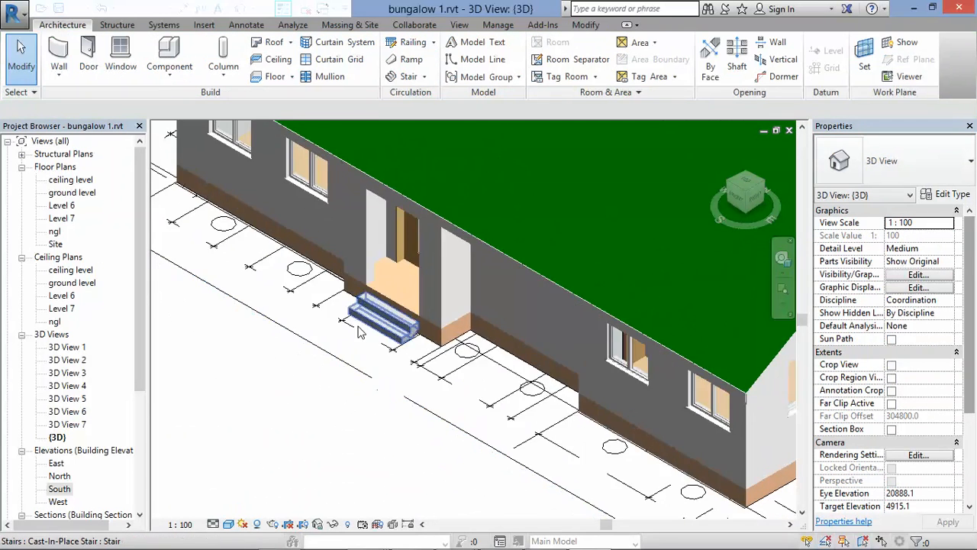
Step: Delete the entrance stair and start a new stair in the ngl floor plan
click(361, 323)
key(Delete)
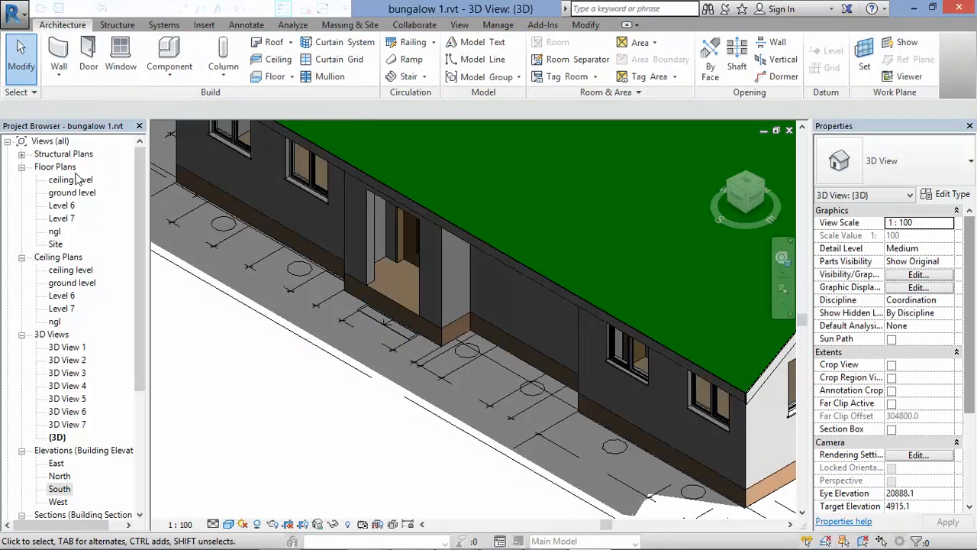
double_click(55, 232)
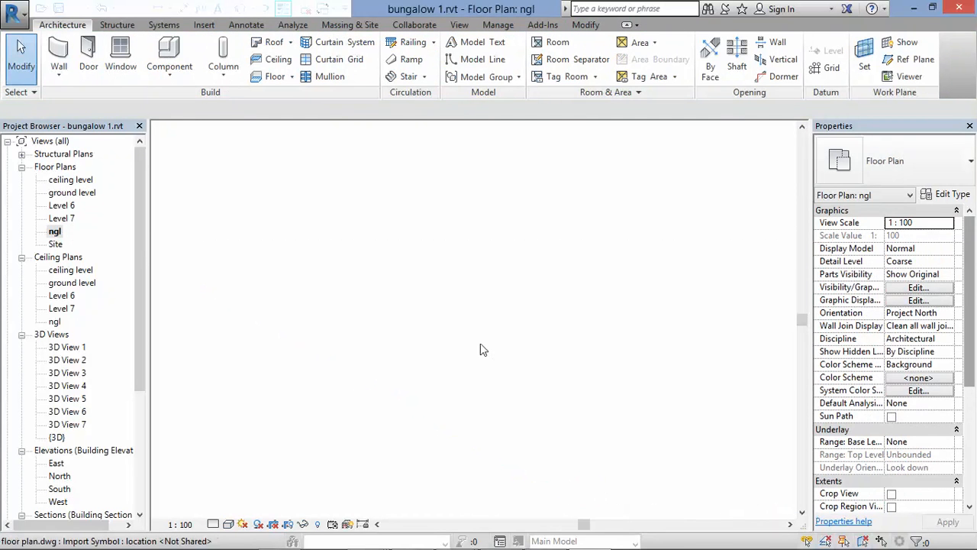
click(416, 81)
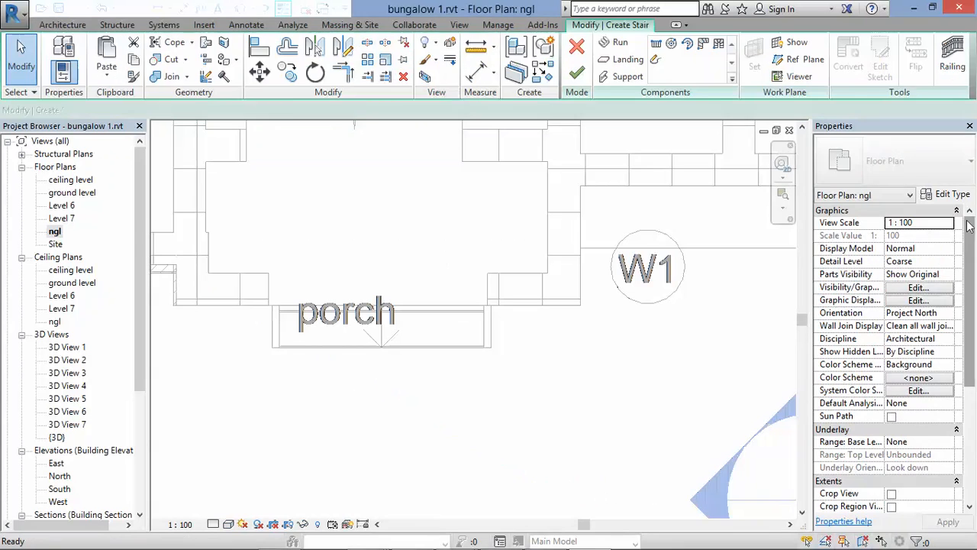
click(952, 197)
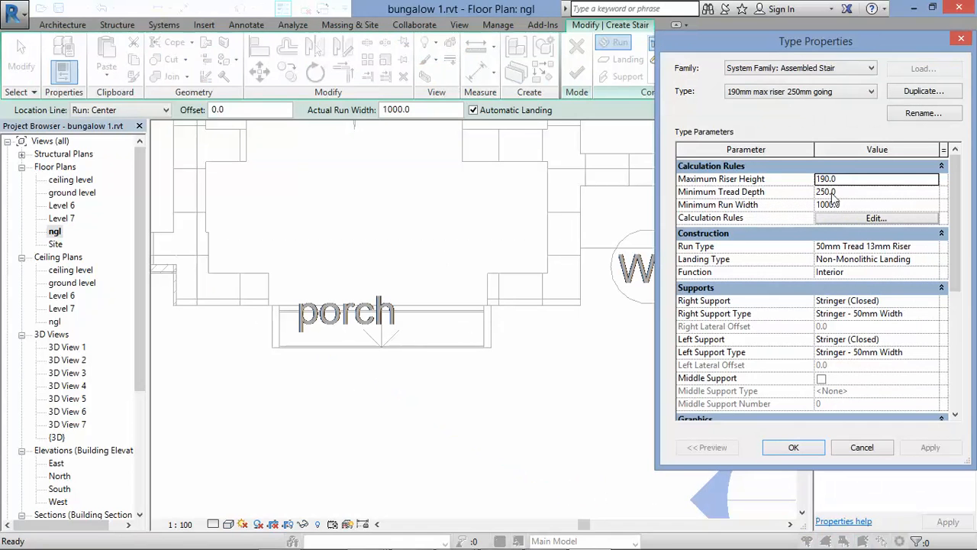
click(852, 178)
text(1)
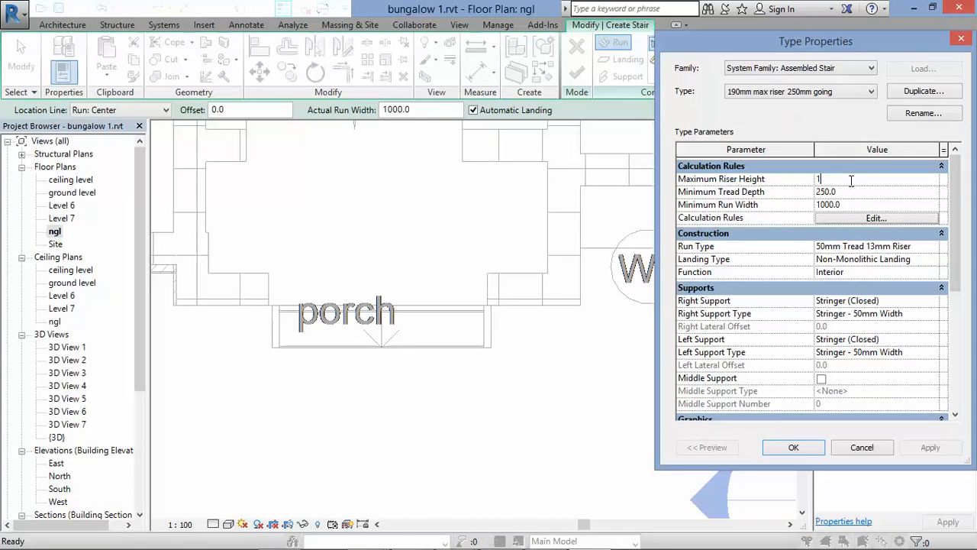
click(916, 93)
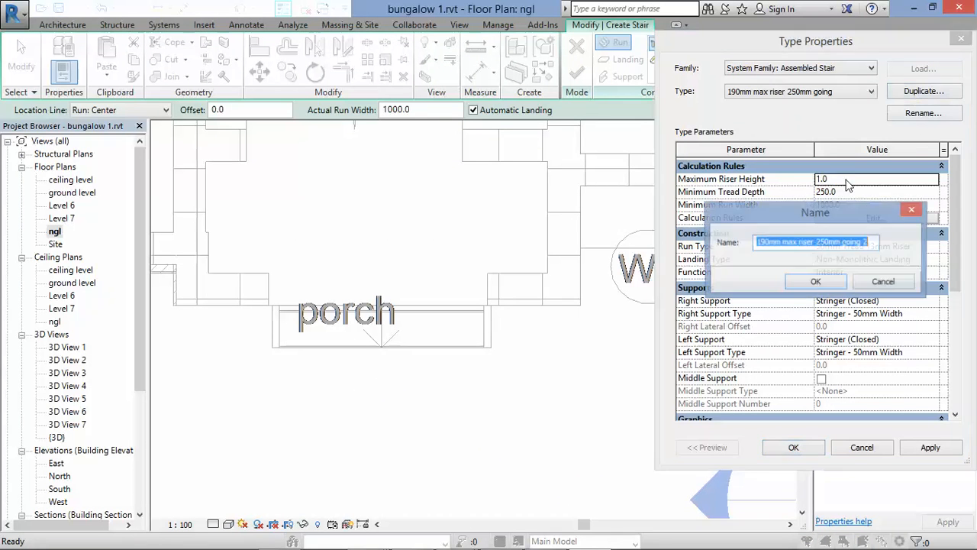
click(890, 284)
key(Escape)
key(Escape)
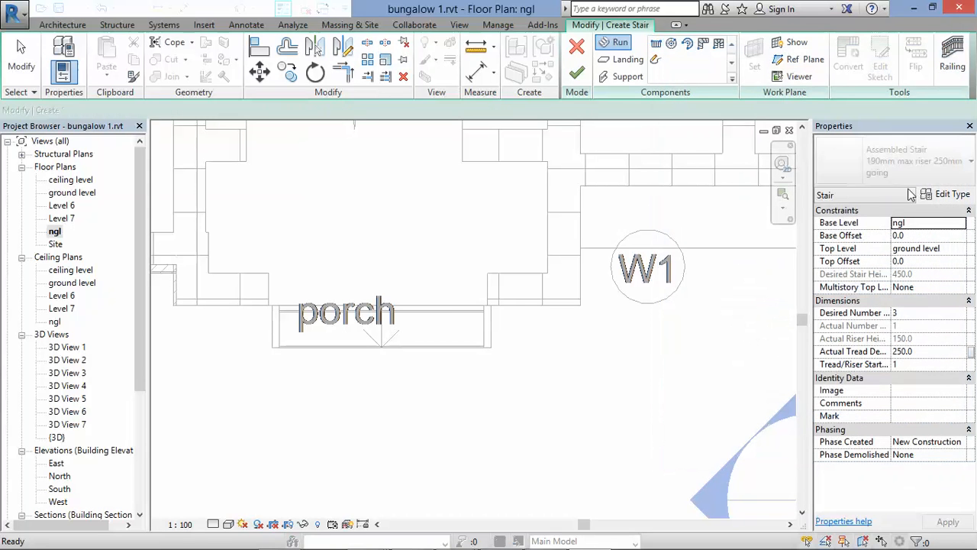
Step: Duplicate the assembled stair type as 150/300mm, with a maximum riser height of 150 and a minimum tread depth of 300
click(949, 194)
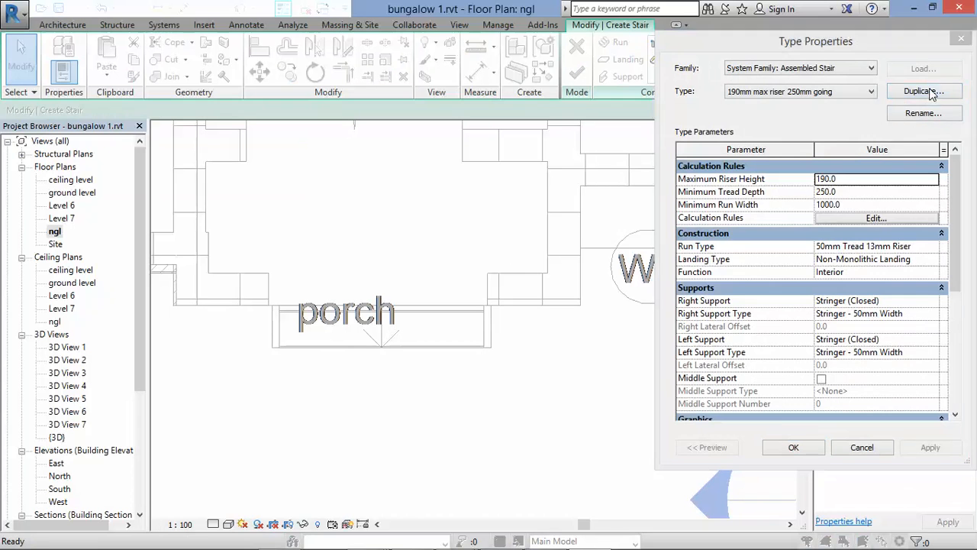
click(933, 91)
text(150/300mm)
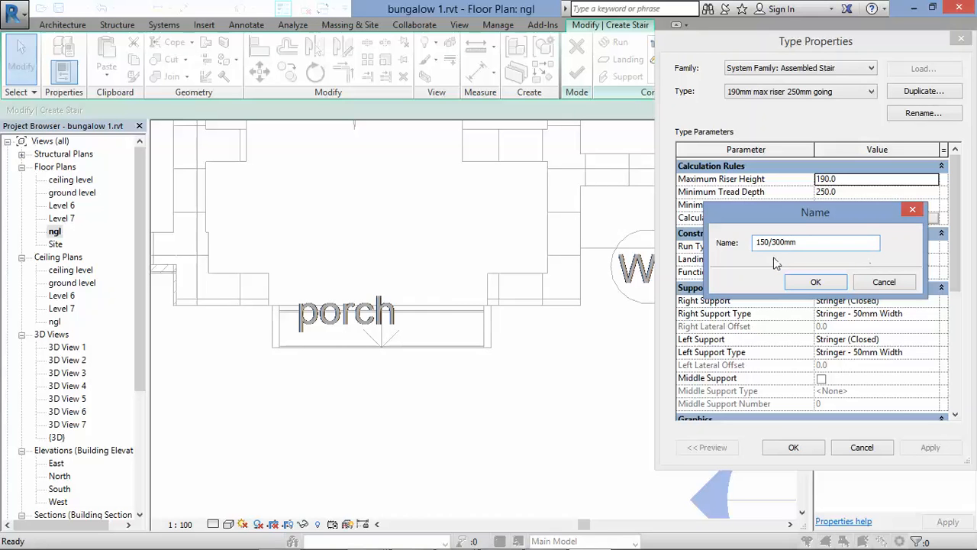
click(816, 282)
click(862, 185)
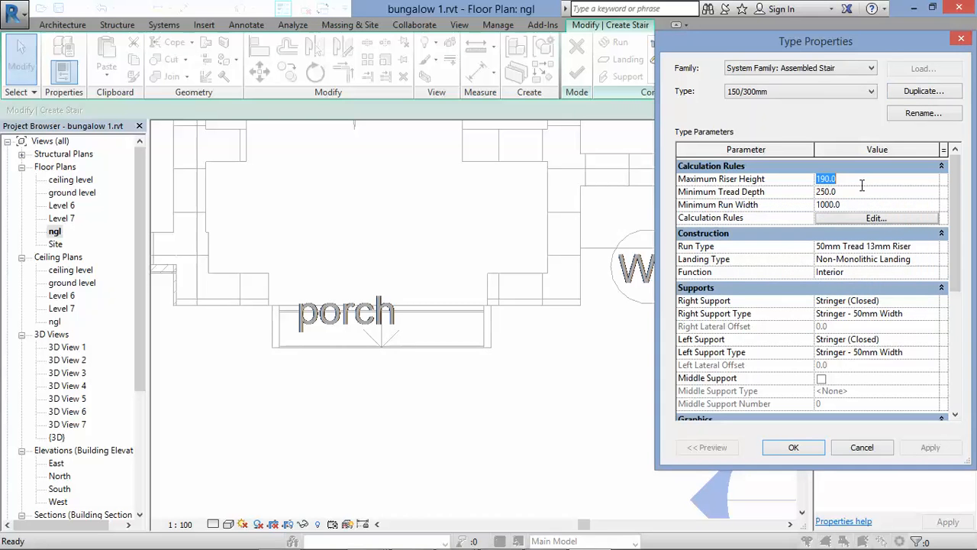
text(150)
click(857, 193)
click(858, 206)
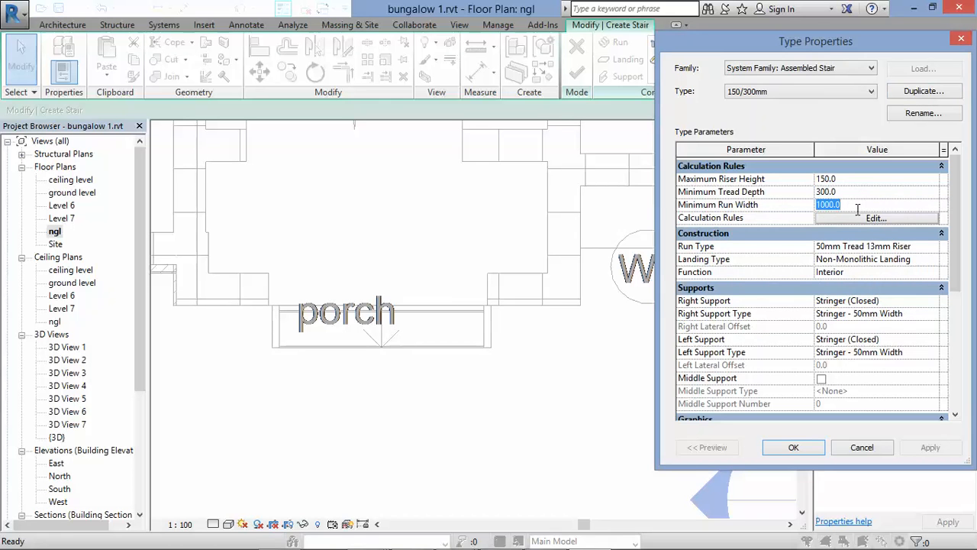
Step: Set both the right and left supports of the 150/300mm stair type to Carriage (Open) and accept the type
click(935, 303)
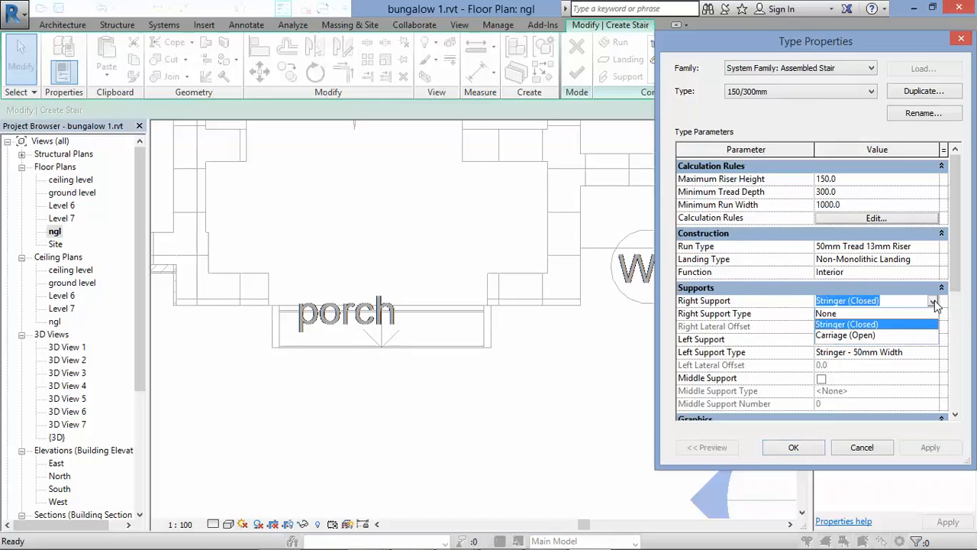
click(863, 337)
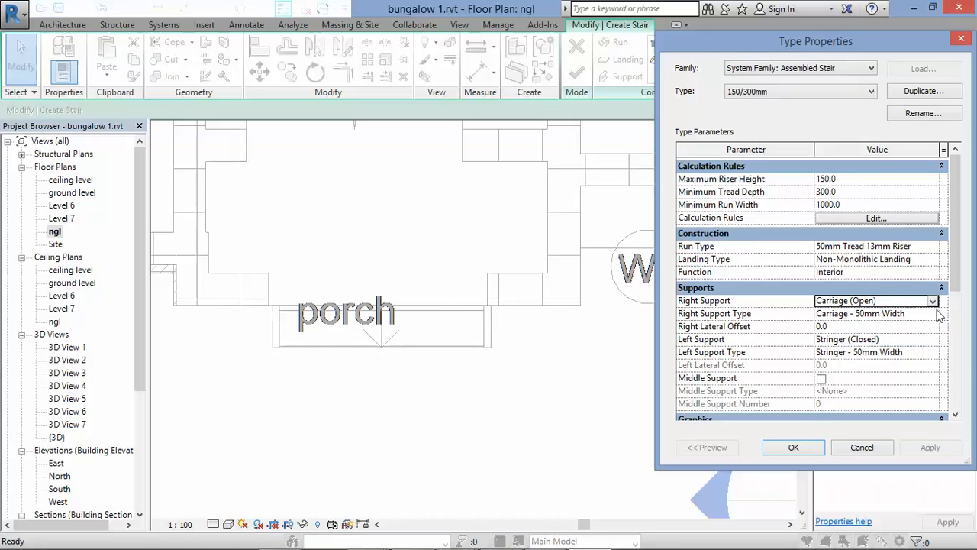
click(934, 340)
click(864, 375)
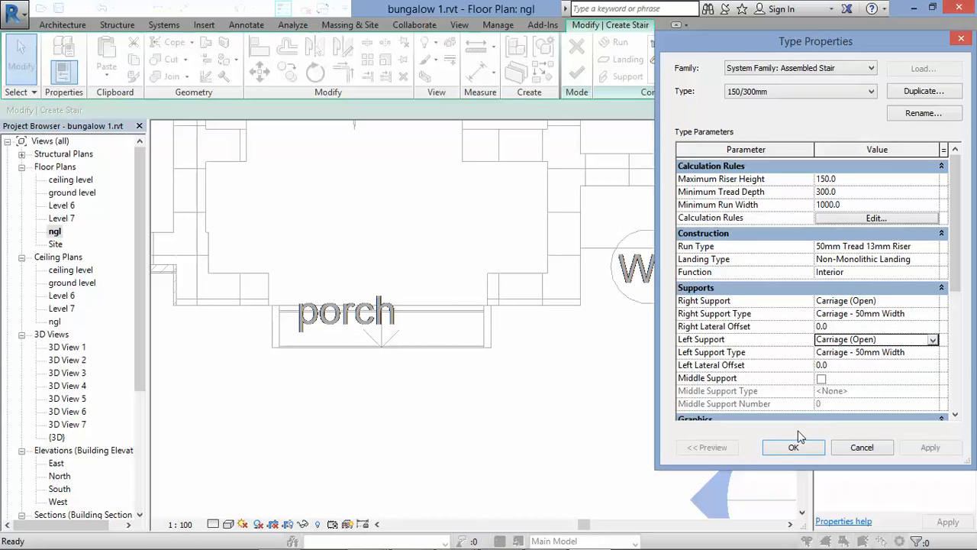
click(795, 446)
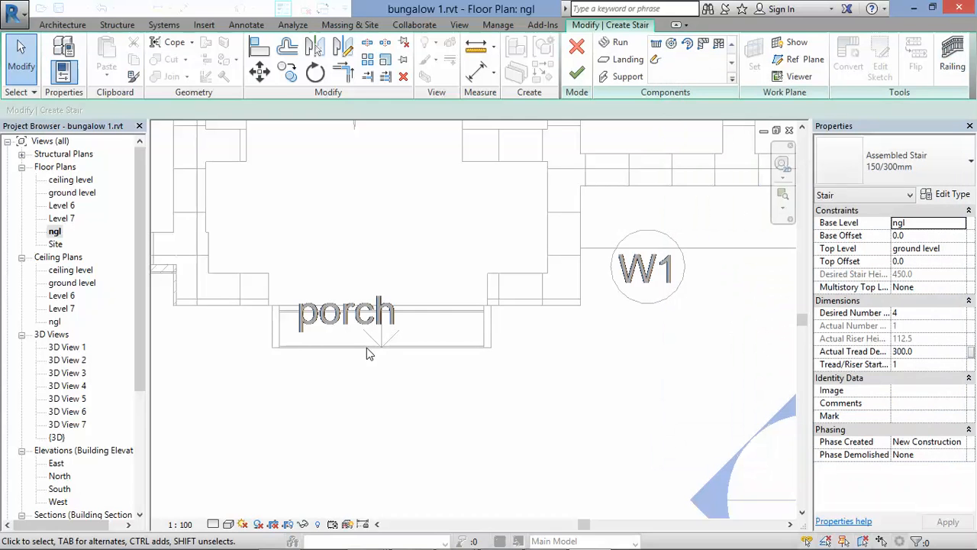
Step: Draw a straight three-riser stair run about 600 mm long, heading inward at the porch entrance, and select it
click(616, 43)
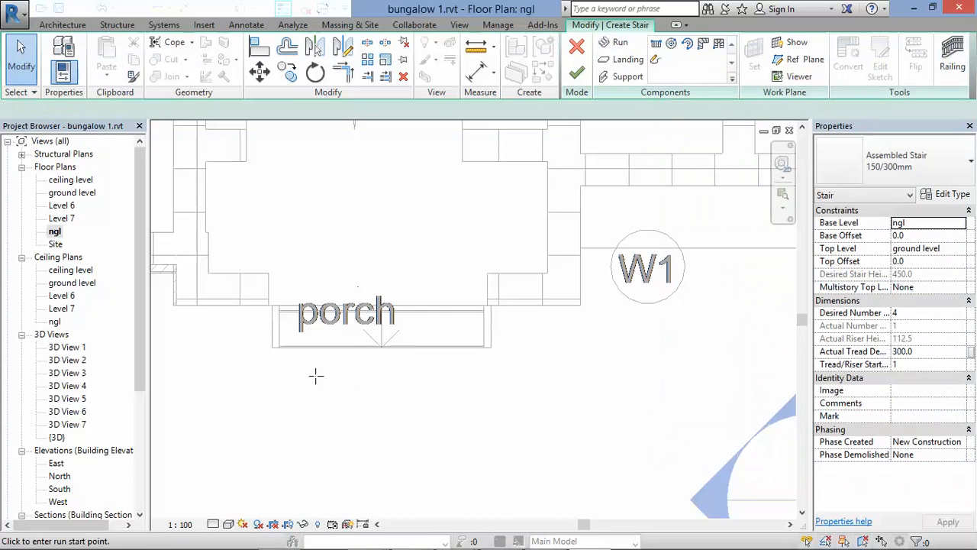
click(399, 350)
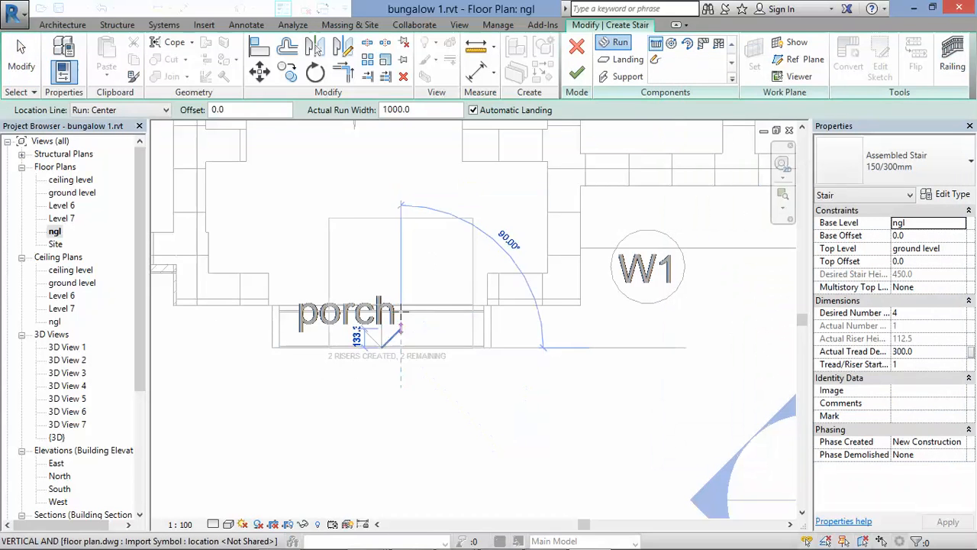
click(402, 269)
key(Escape)
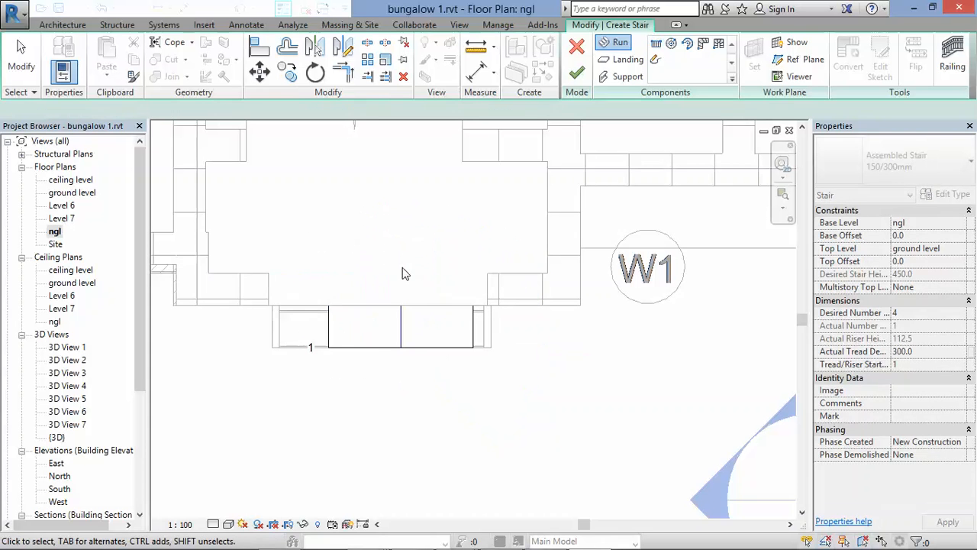
scroll(336, 359, up, 1)
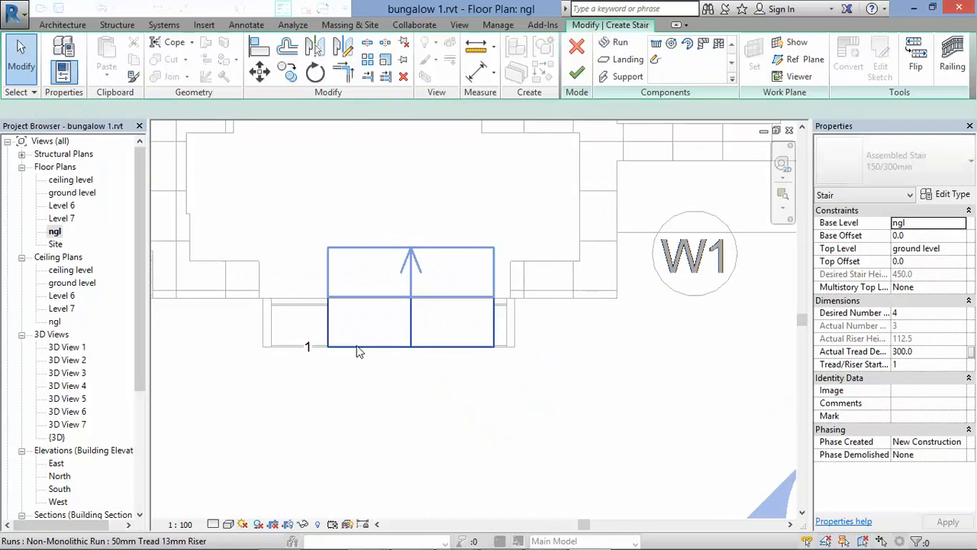
click(358, 348)
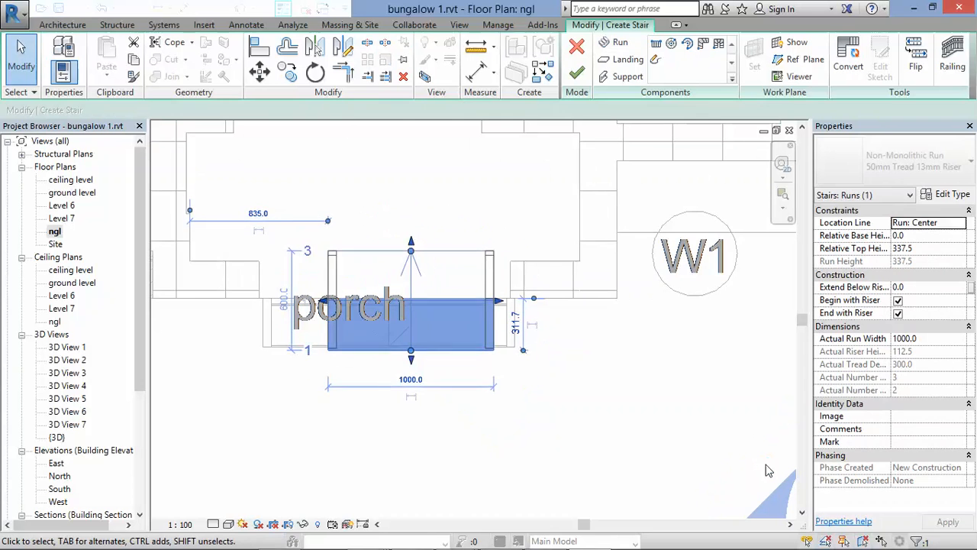
Step: Move the stair run outward so its top riser lines up with the porch's front edge
key(Down)
key(Down)
key(Down)
key(Down)
key(Down)
key(Down)
key(Down)
key(Down)
key(Down)
key(Down)
key(Down)
key(Down)
key(Down)
key(Down)
key(Down)
key(Down)
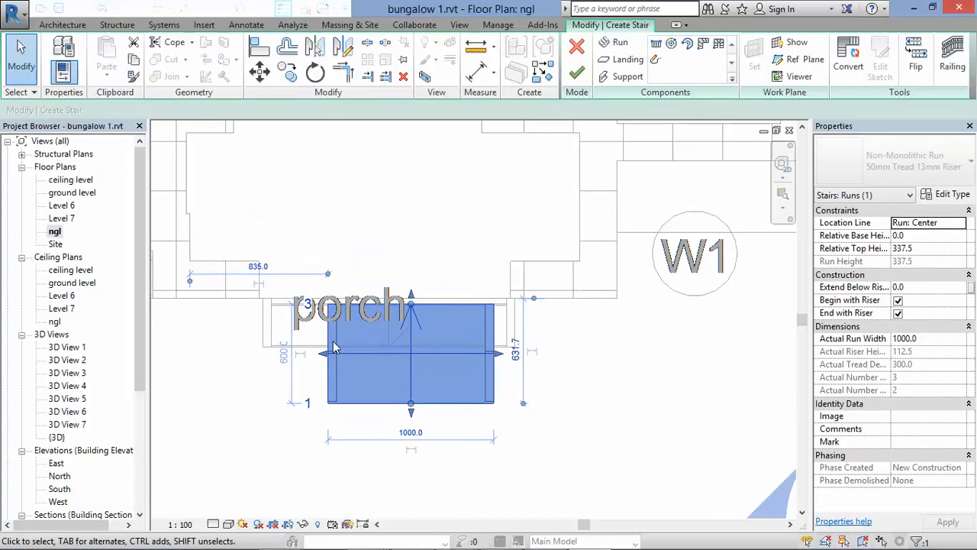
key(Up)
Step: Widen the stair run on both sides to about 1522 mm, spanning the porch entrance, and finish the stair
drag(324, 350, 265, 348)
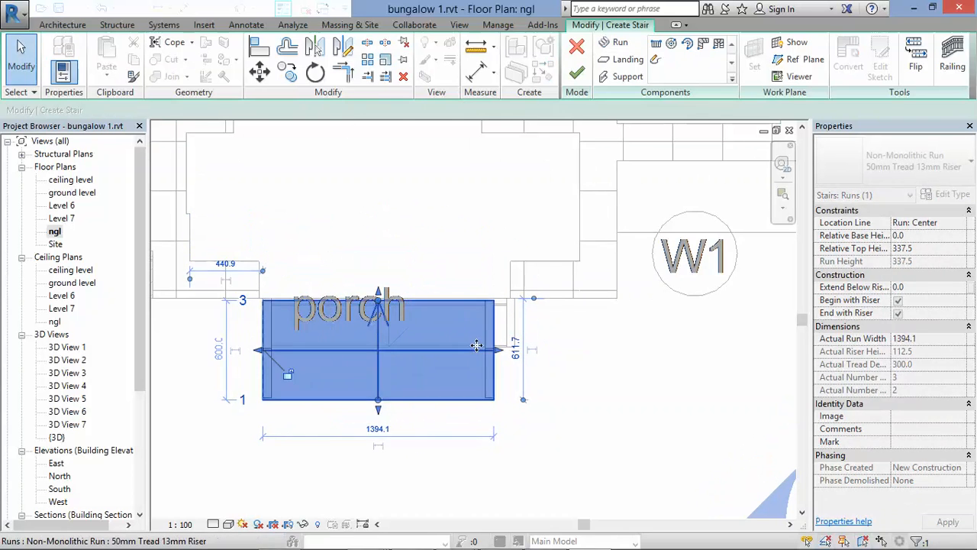
drag(500, 351, 515, 351)
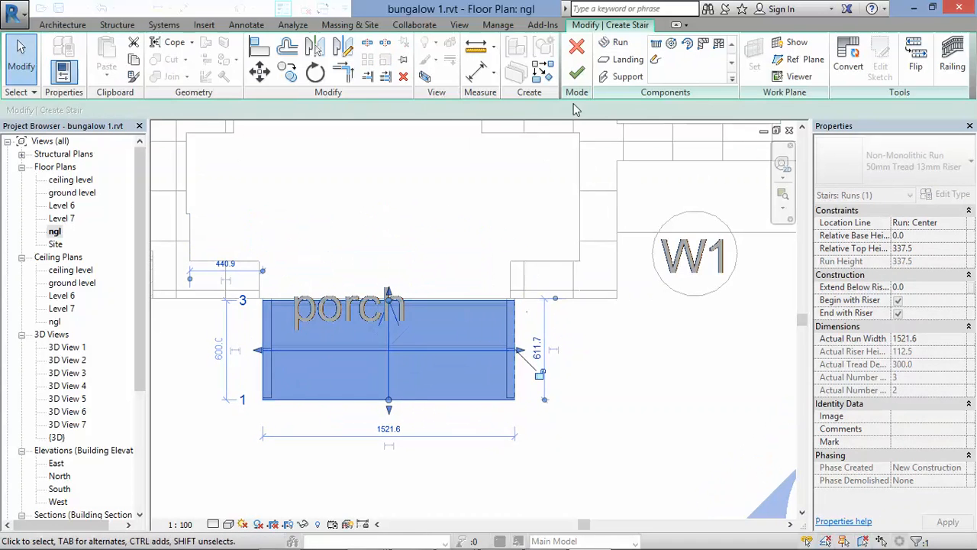
click(576, 72)
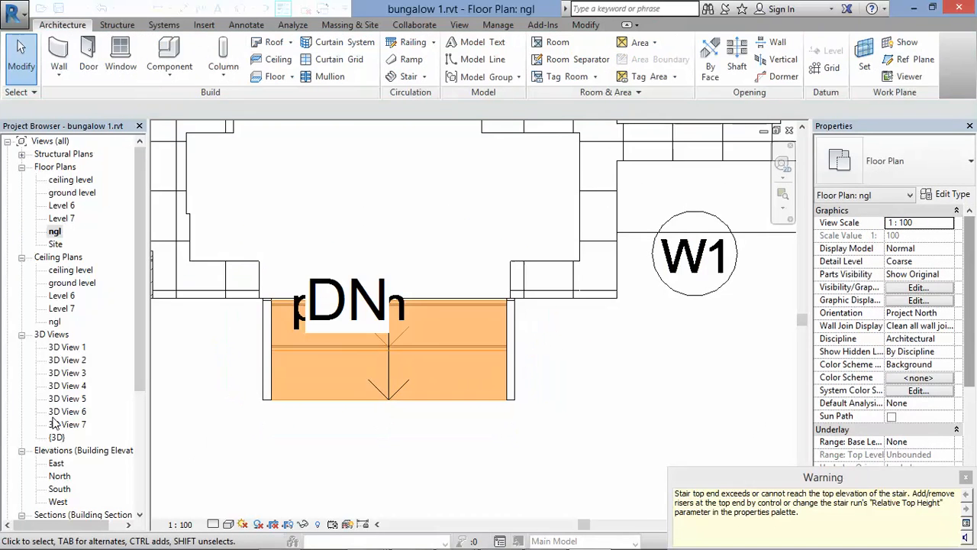
Step: Check the new entrance stair in the South elevation and delete both of its railings in the {3D} view
double_click(59, 489)
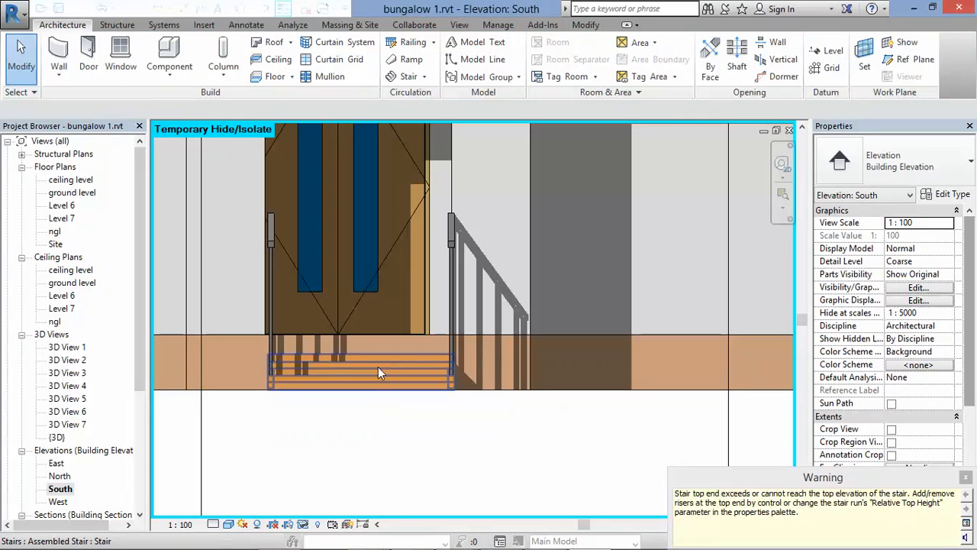
click(245, 10)
scroll(427, 317, up, 5)
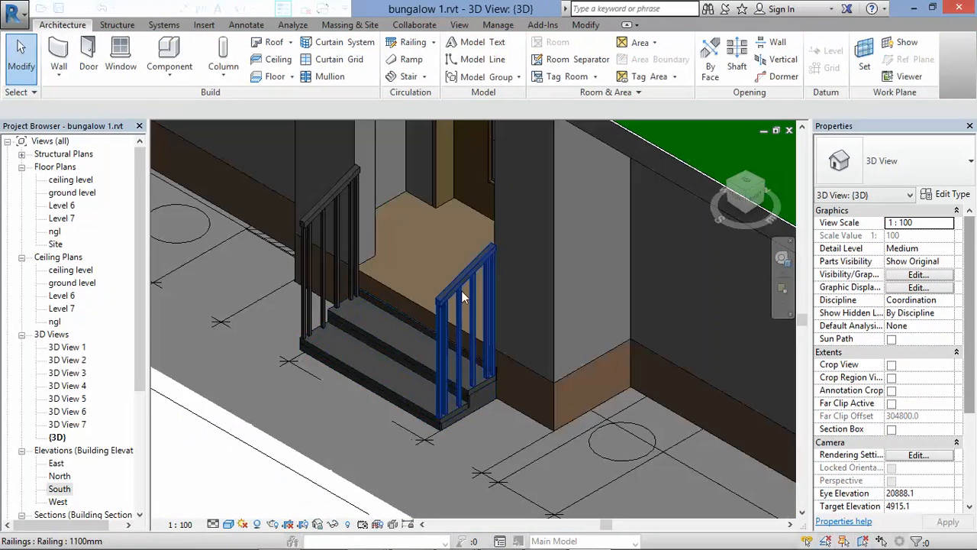
click(462, 294)
key(Escape)
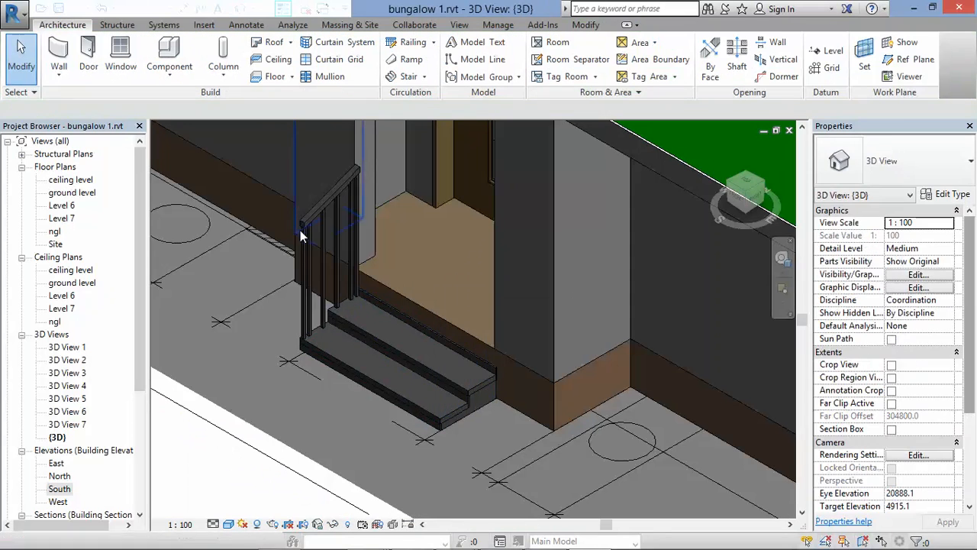
scroll(338, 238, down, 5)
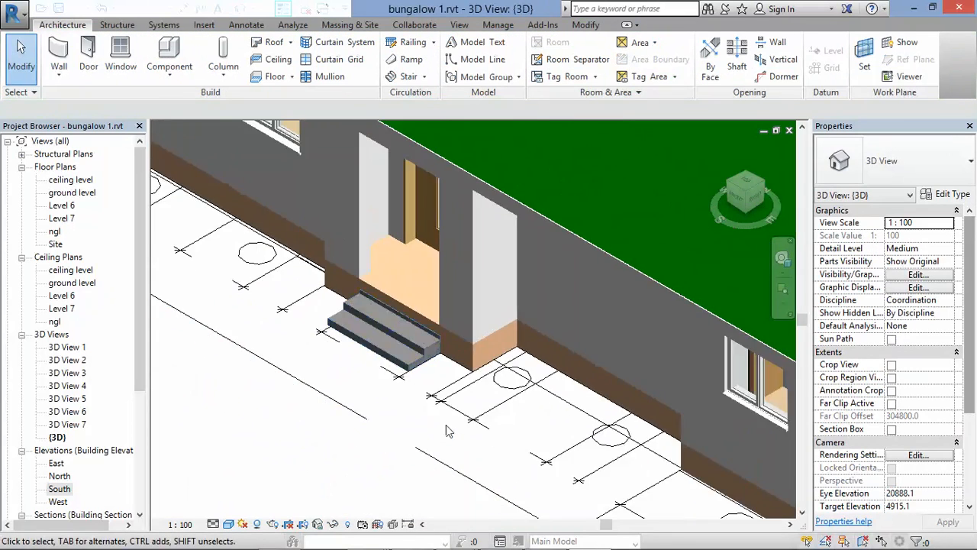
scroll(459, 372, down, 5)
scroll(369, 379, up, 4)
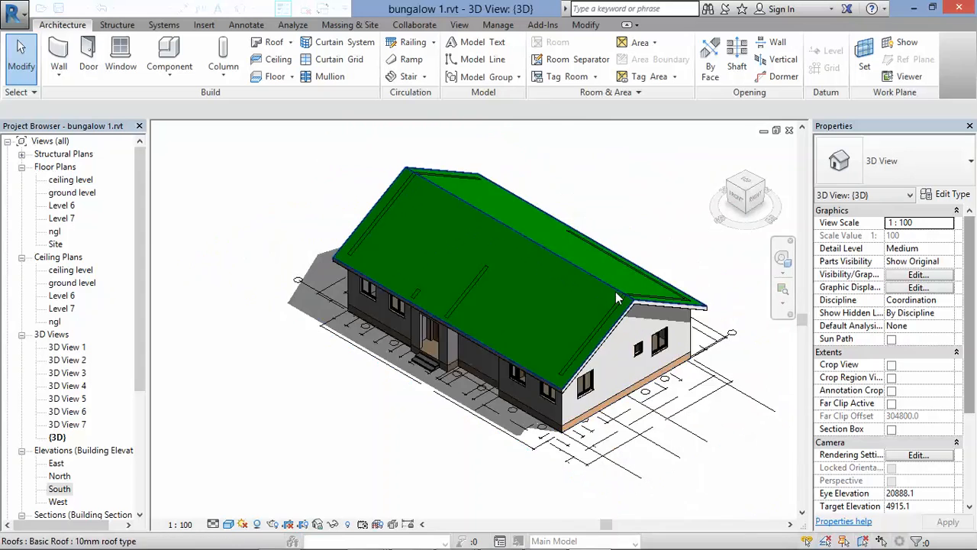
scroll(368, 377, up, 2)
scroll(380, 341, down, 3)
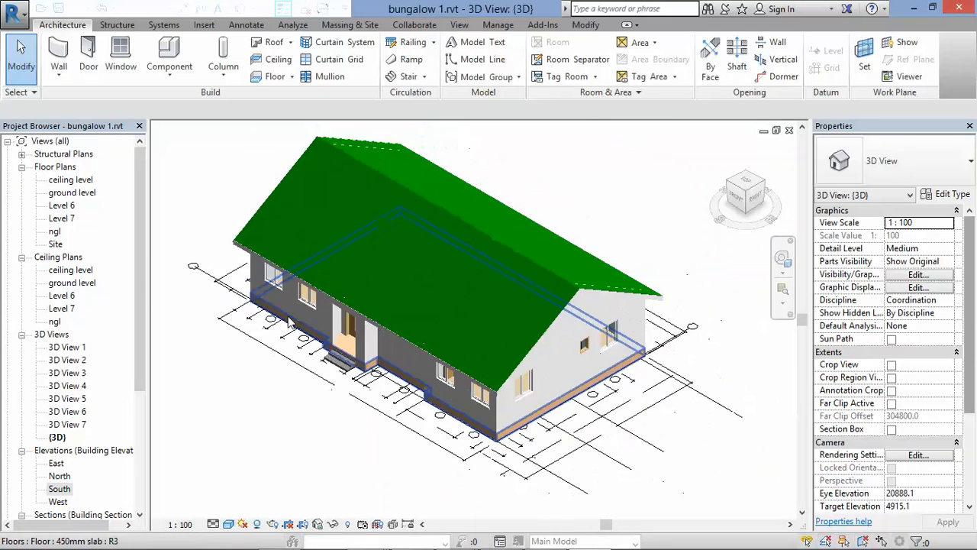